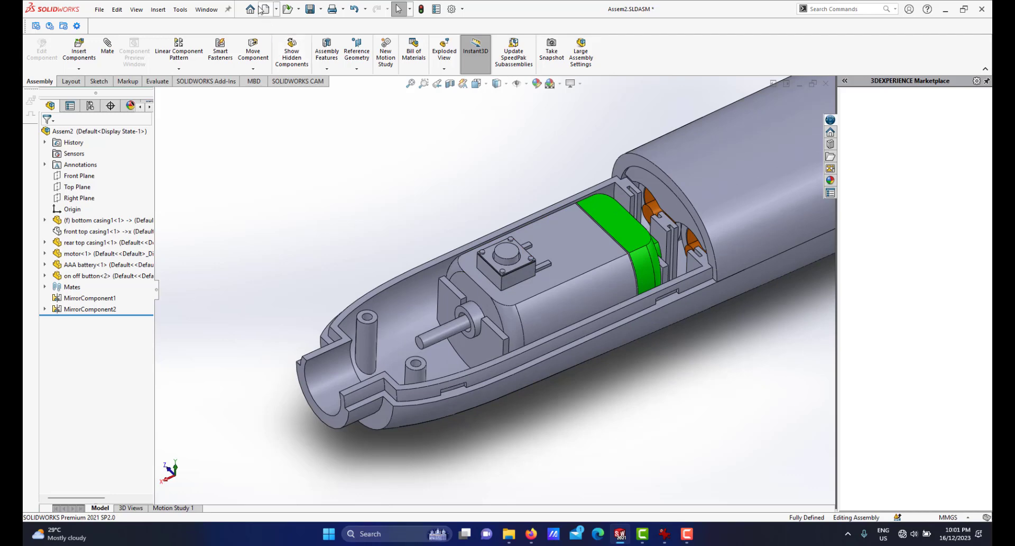
Create a new part document.
left_click(263, 9)
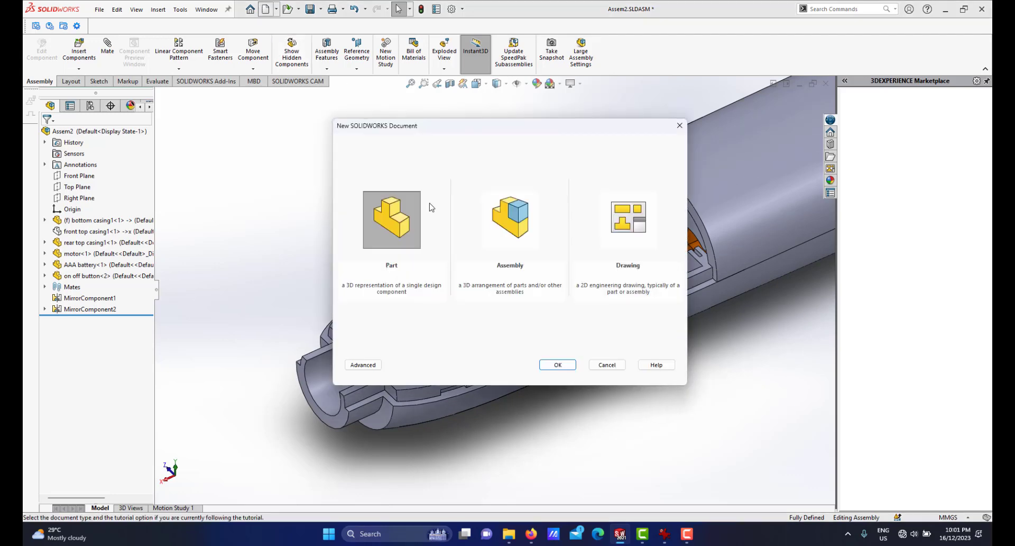
left_click(558, 365)
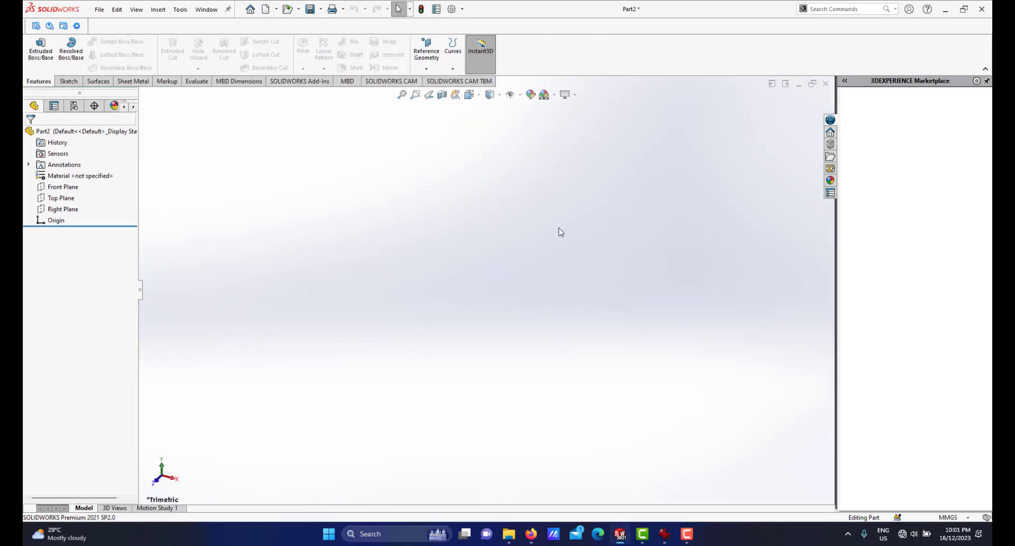
Review the hand-drawn reference drawing with the part's diameters and lengths.
left_click(658, 536)
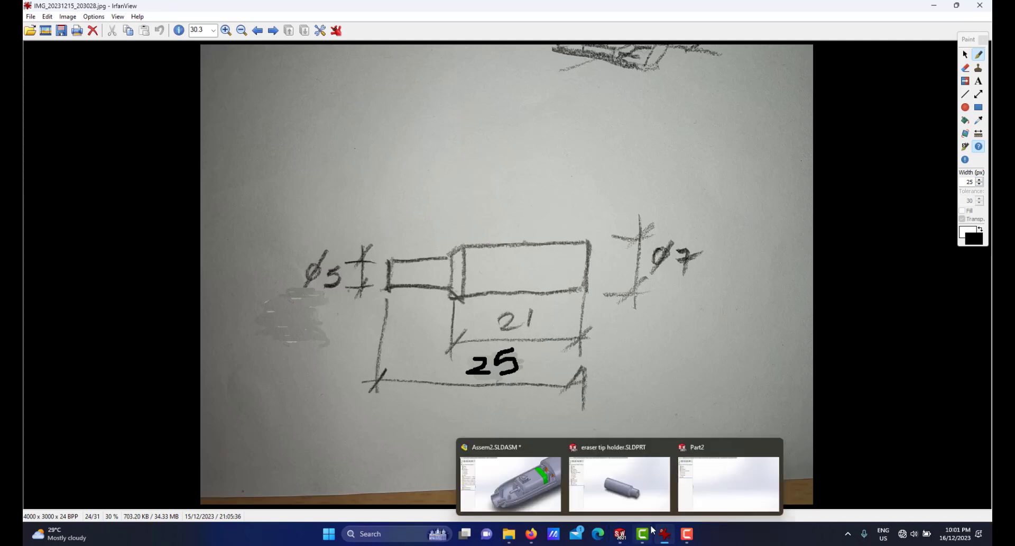
left_click(665, 534)
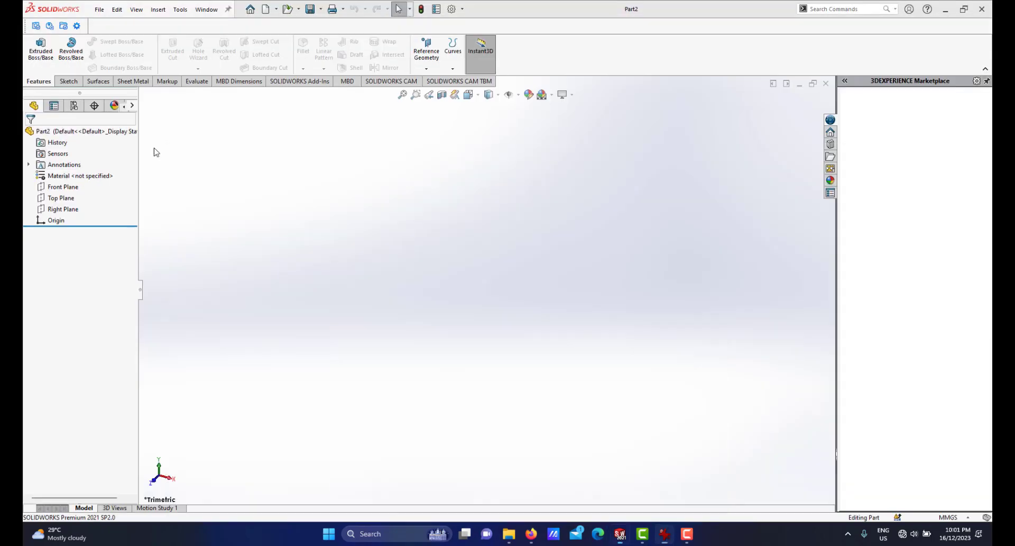
Start a sketch on the Right Plane and draw a circle about 65 mm in diameter centred on the origin.
left_click(63, 209)
left_click(68, 197)
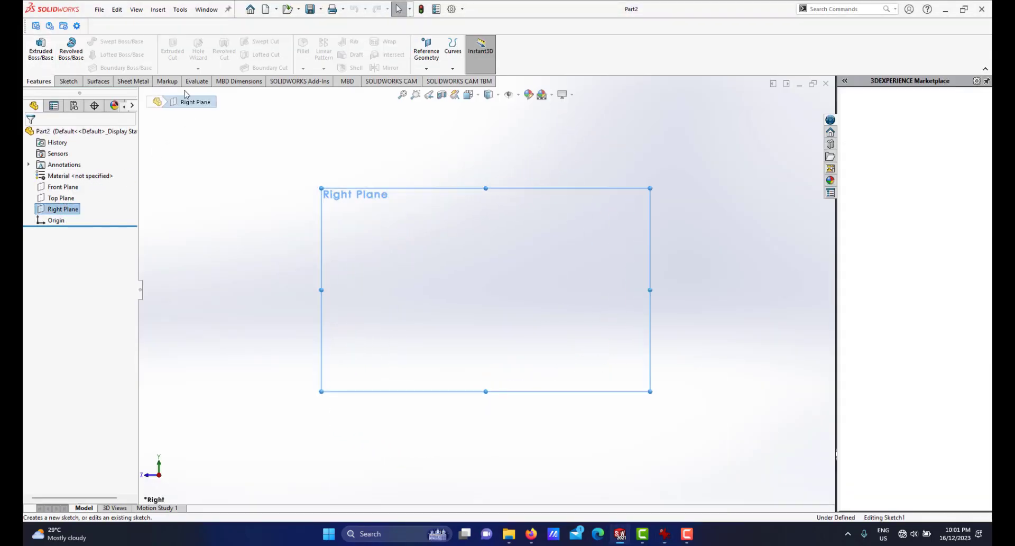
left_click(108, 46)
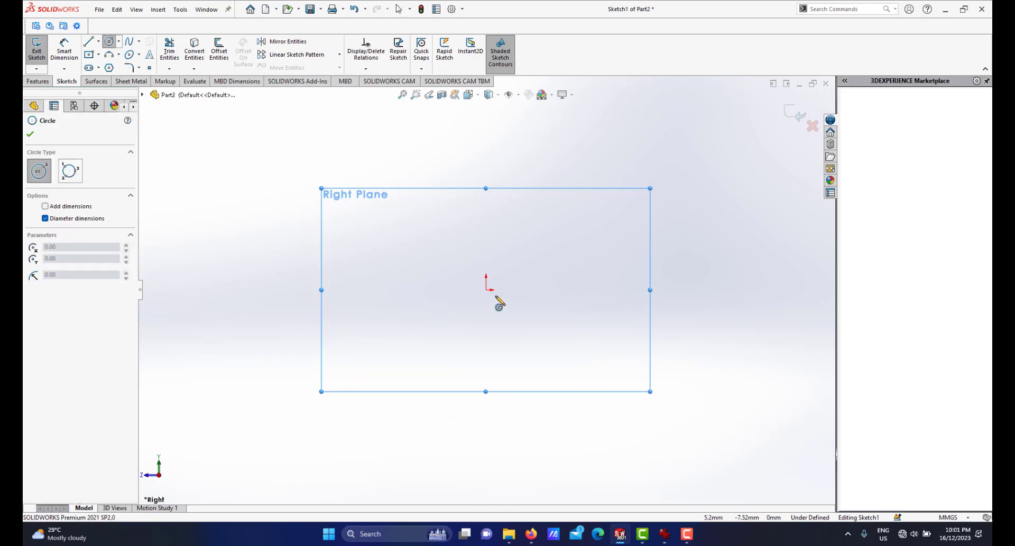
left_click(486, 289)
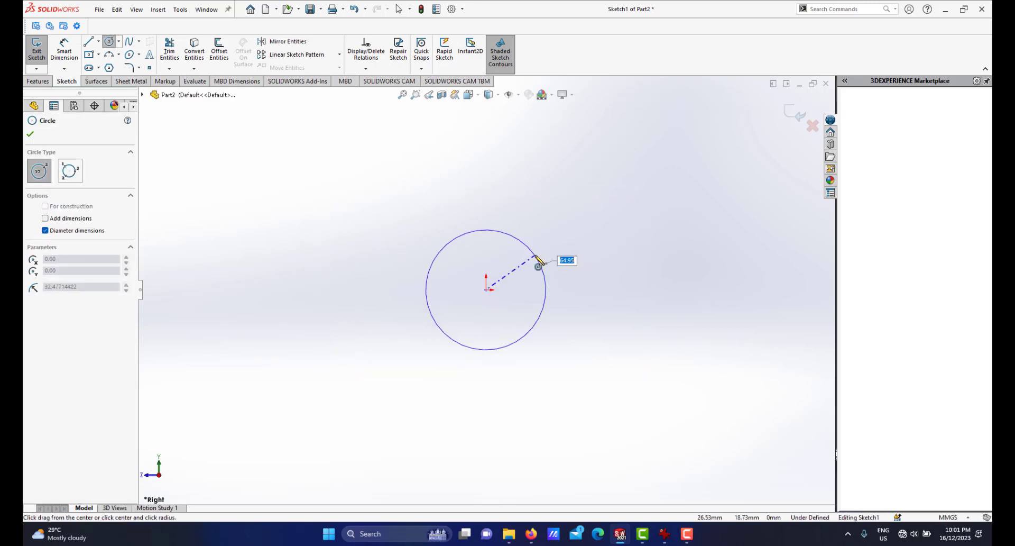
left_click(538, 260)
Dimension the circle's diameter to 7 mm.
right_click(568, 236)
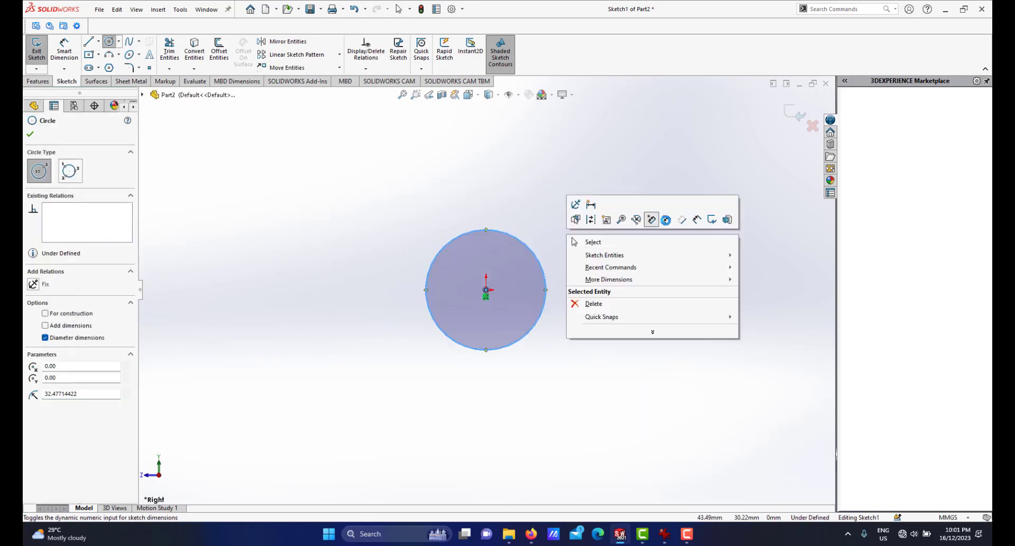
left_click(708, 219)
left_click(544, 272)
left_click(591, 288)
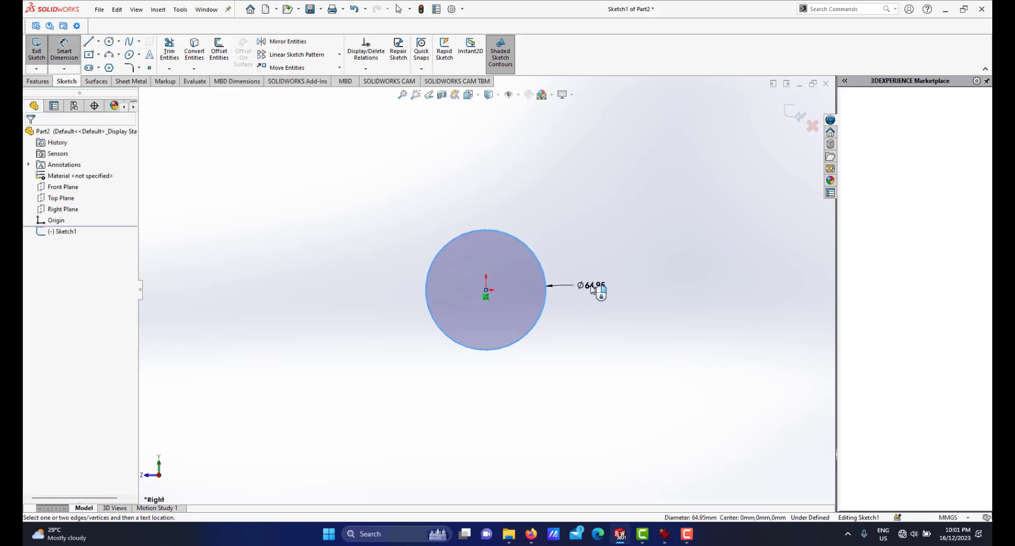
type("7")
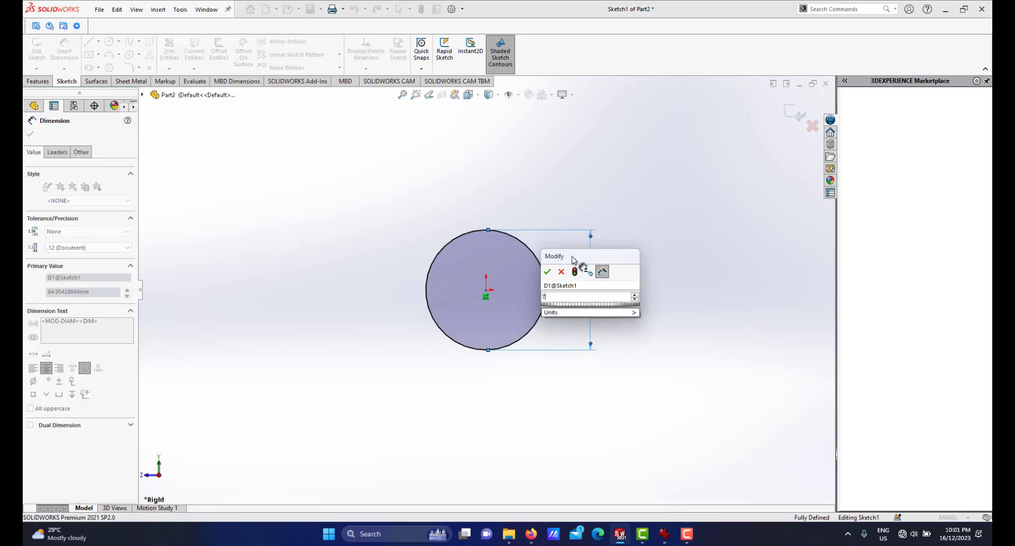
key("Return")
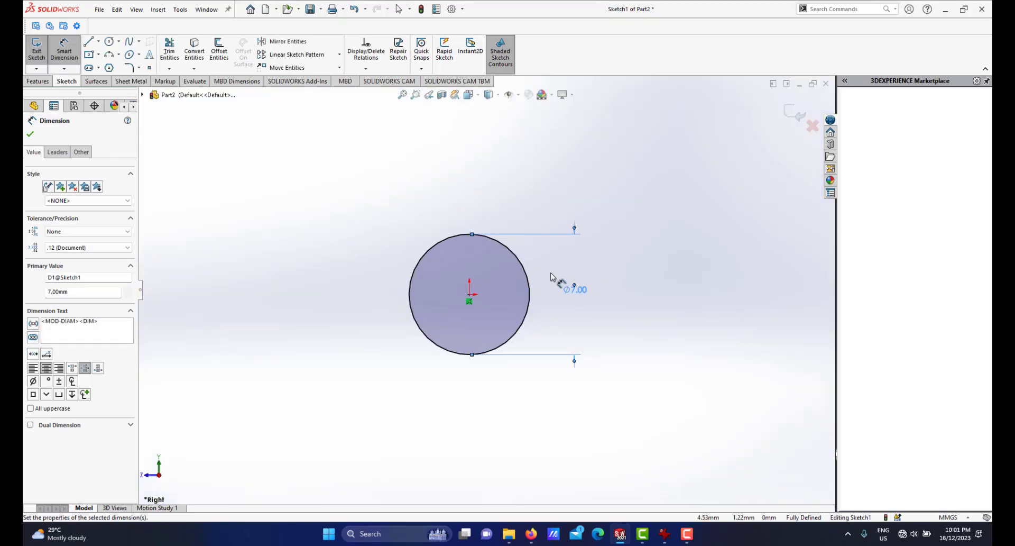
Extrude the circle as a boss 21 mm deep.
left_click(36, 82)
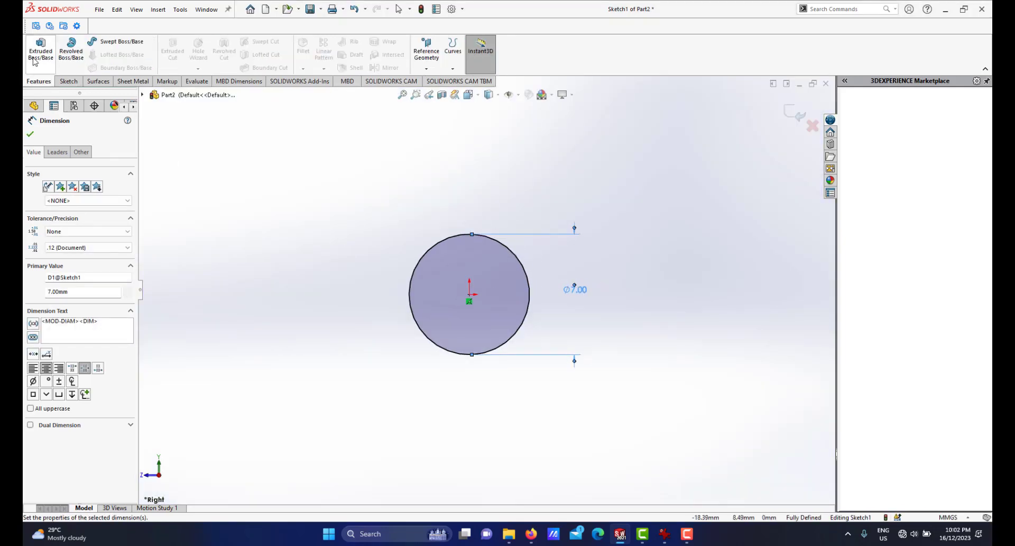
left_click(664, 533)
left_click(665, 534)
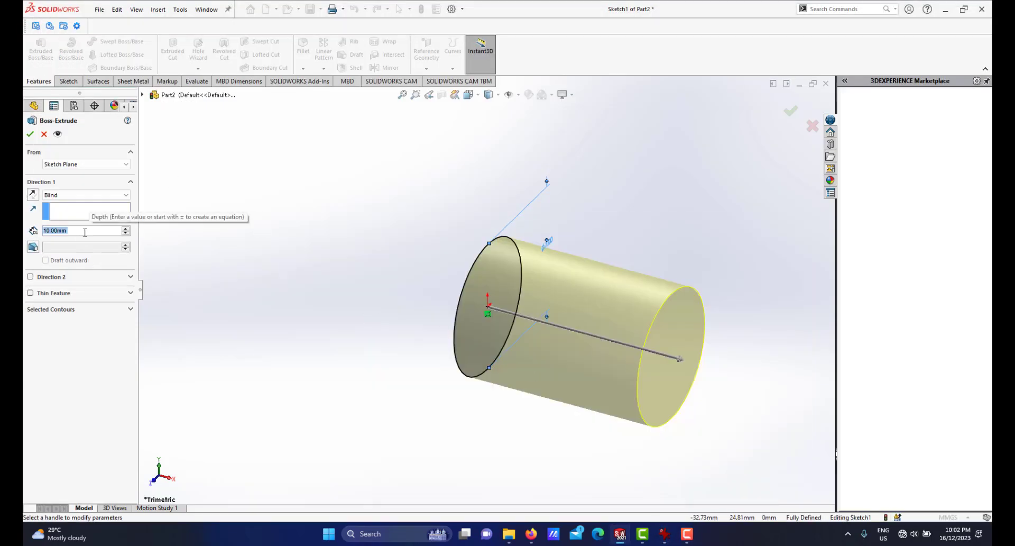
type("21")
key("Return")
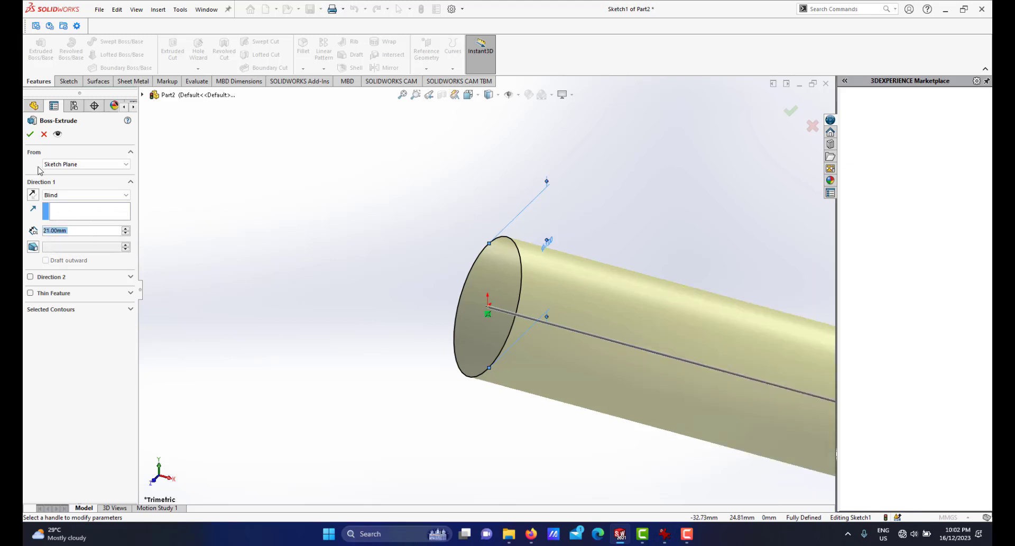
left_click(30, 135)
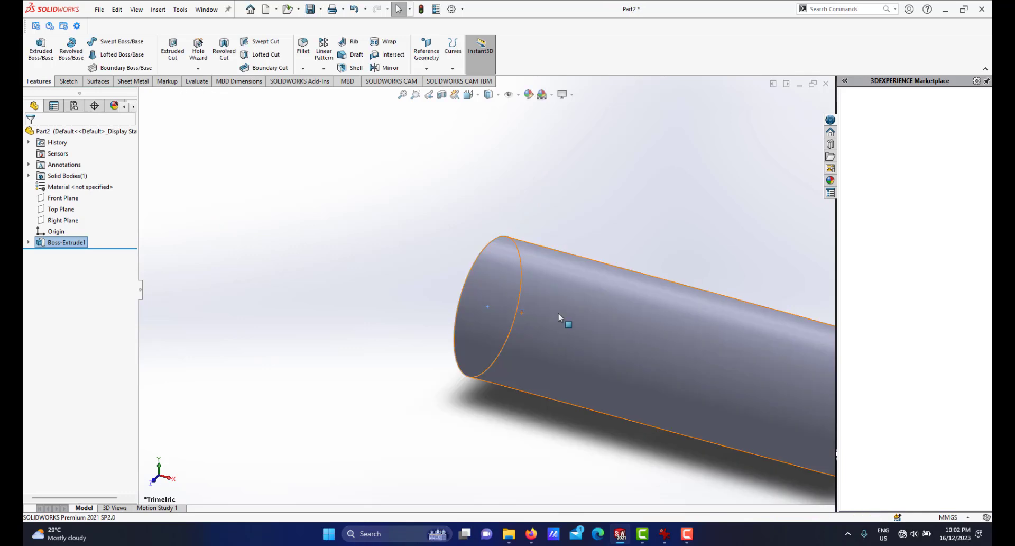
Check the reference drawing for the smaller section's dimensions.
scroll(560, 318, "down", 5)
middle_click_drag(560, 317, 546, 376)
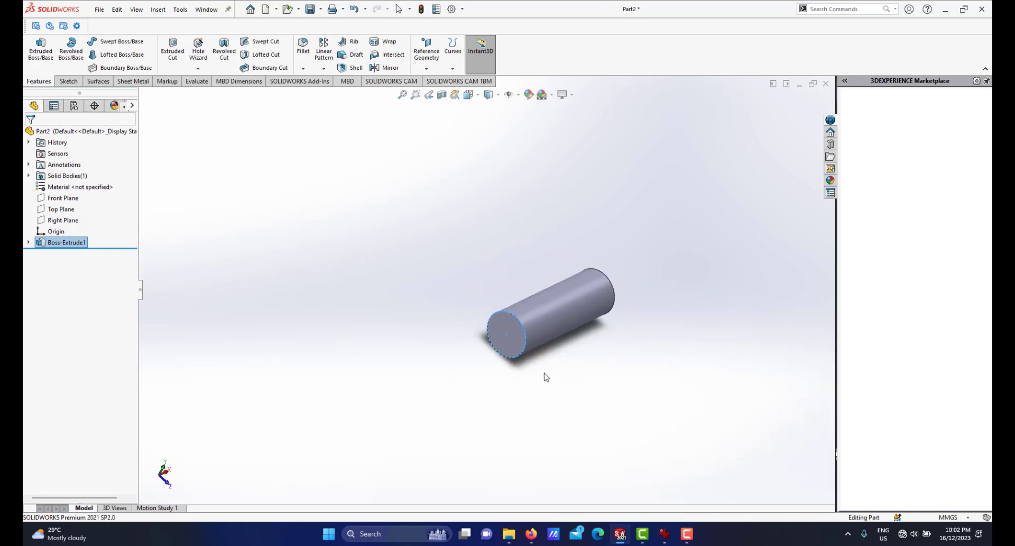
left_click(664, 531)
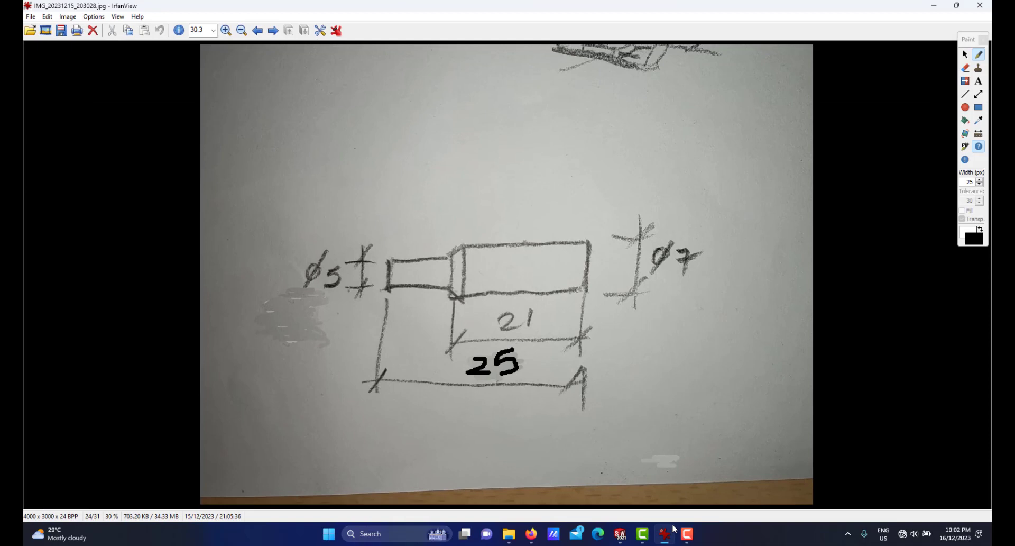
left_click(665, 533)
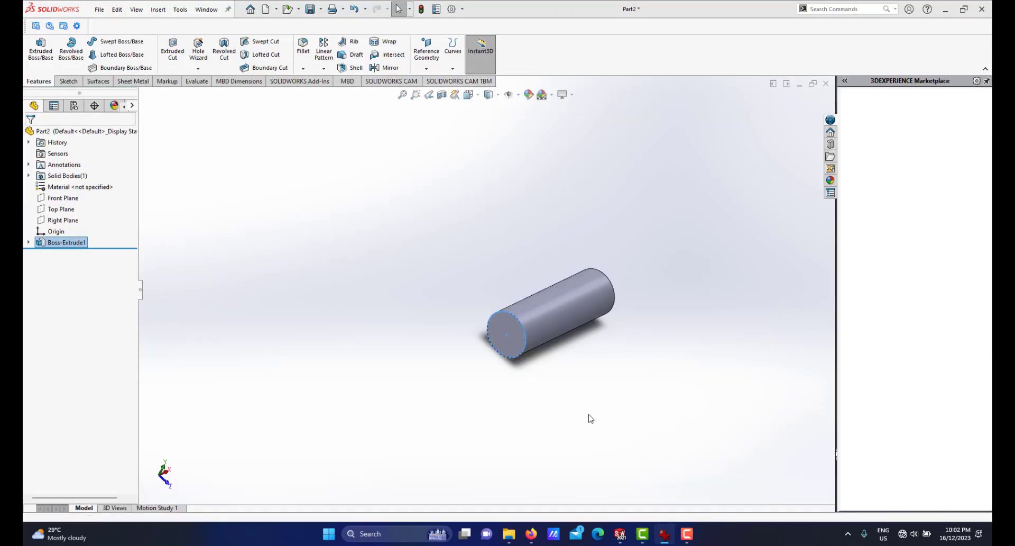
Start a sketch on the cylinder's end face and draw a circle about 2.8 mm in diameter at its centre.
left_click(506, 324)
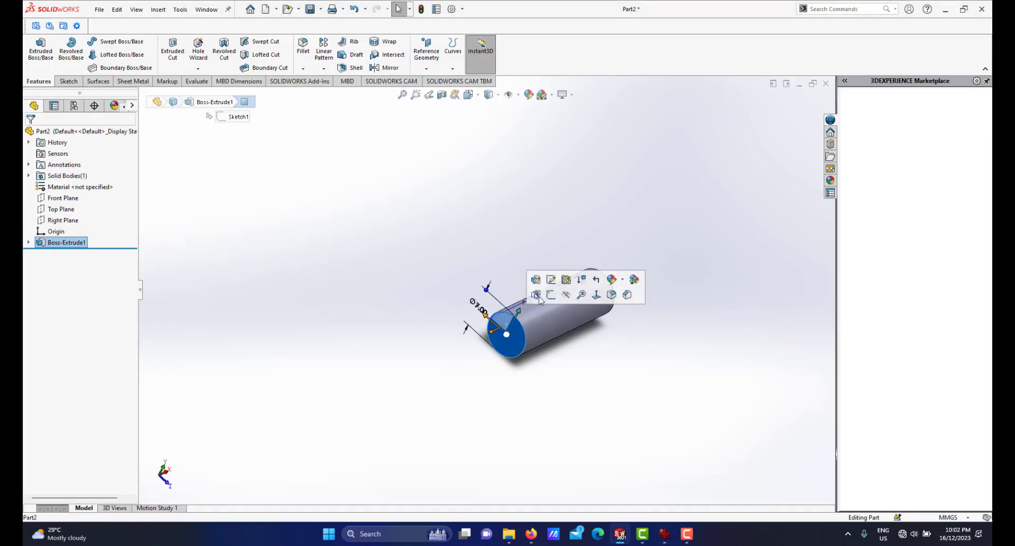
left_click(551, 297)
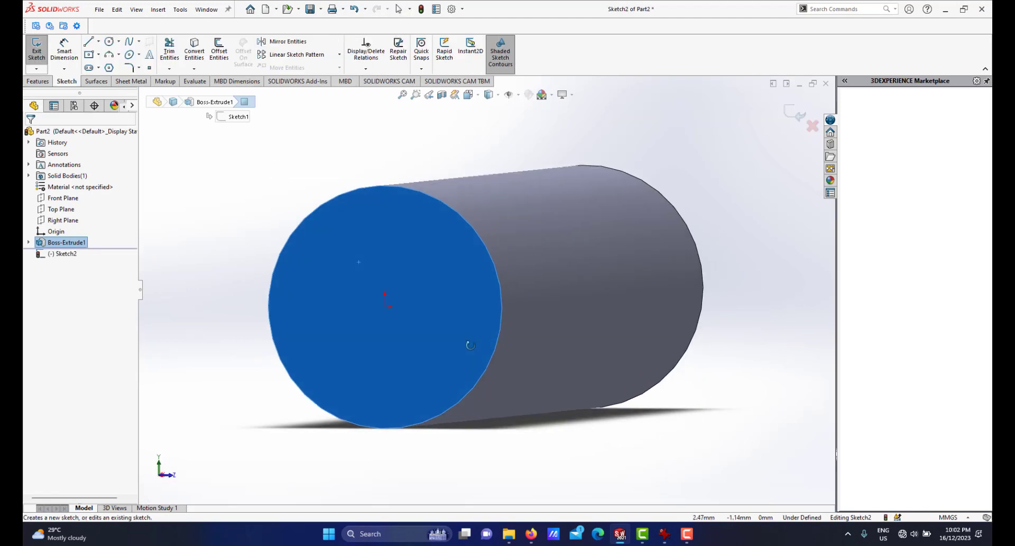
left_click(109, 41)
left_click(416, 302)
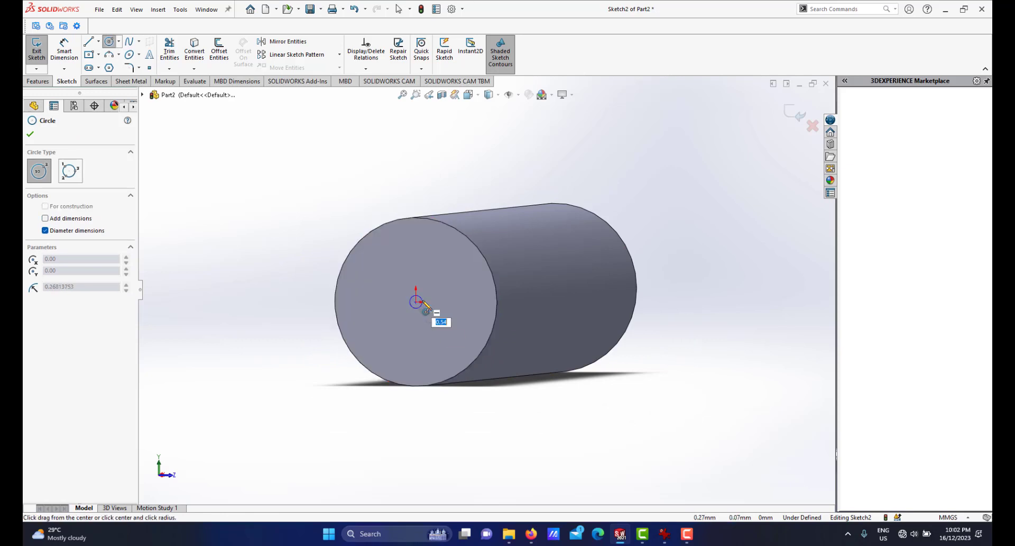
left_click(448, 300)
Dimension the small circle's diameter to 5 mm.
right_click(447, 291)
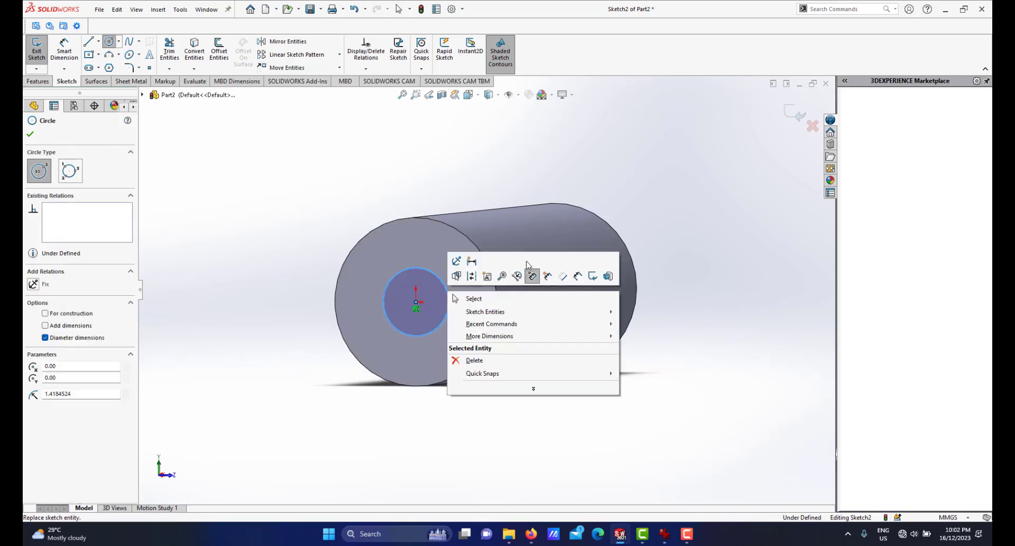
left_click(577, 276)
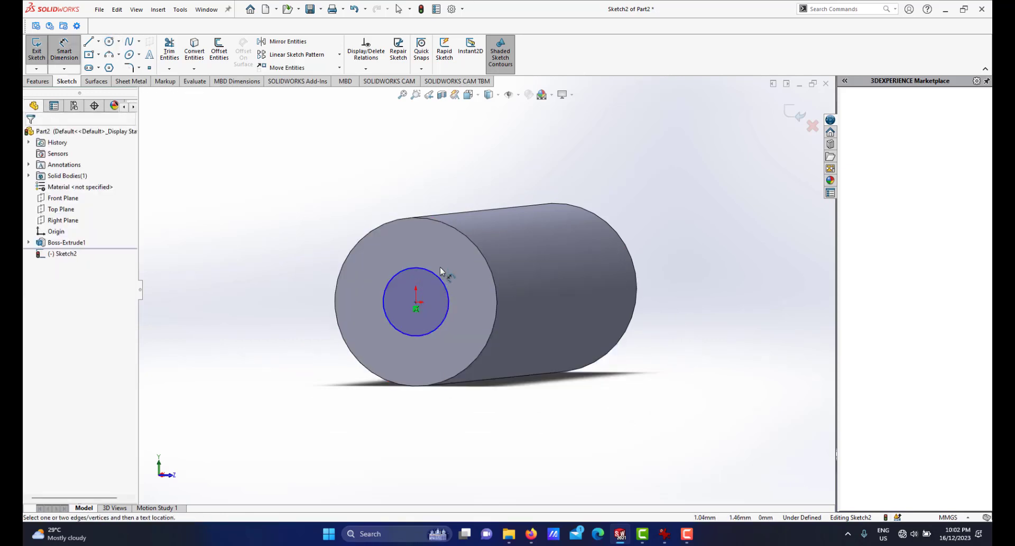
left_click(438, 278)
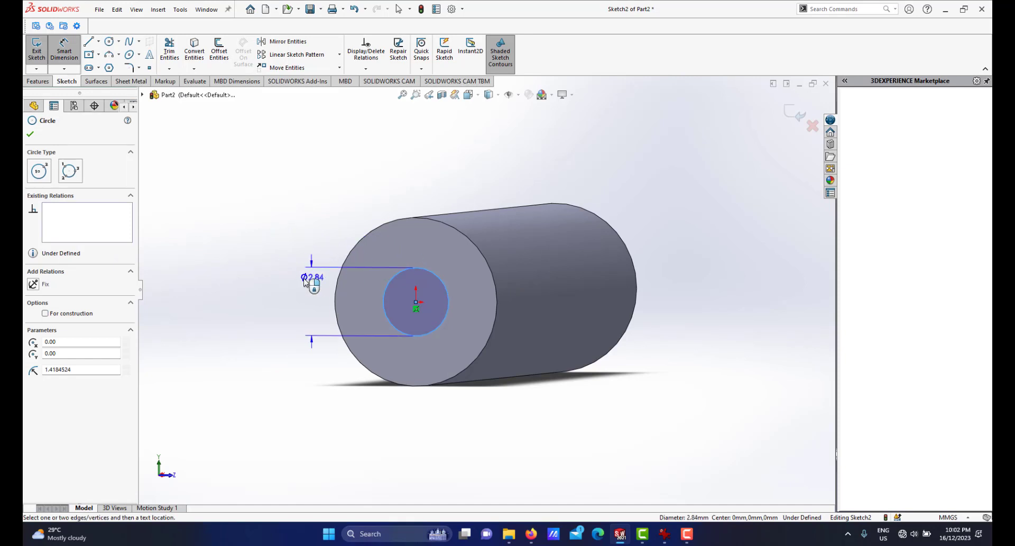
left_click(301, 280)
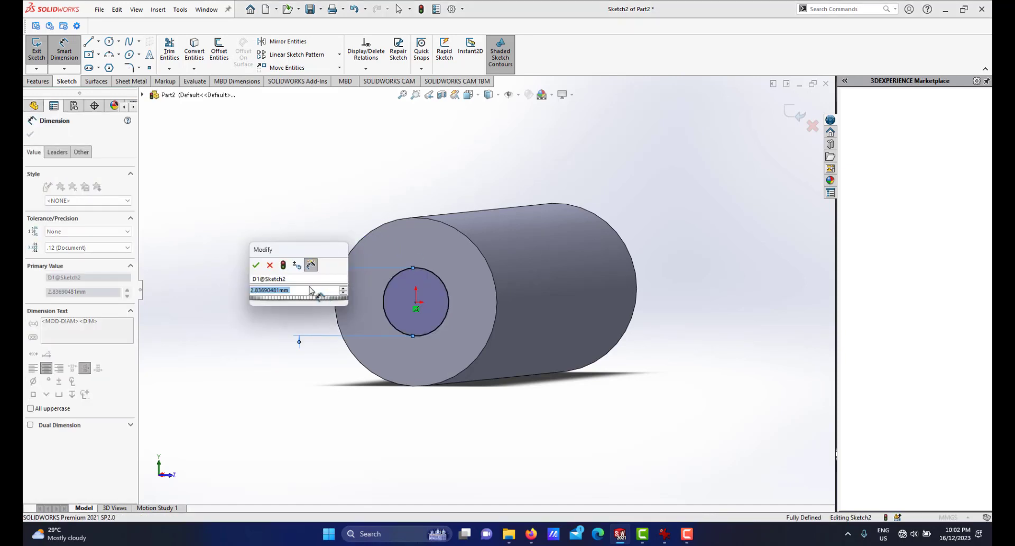
type("5")
key("Escape")
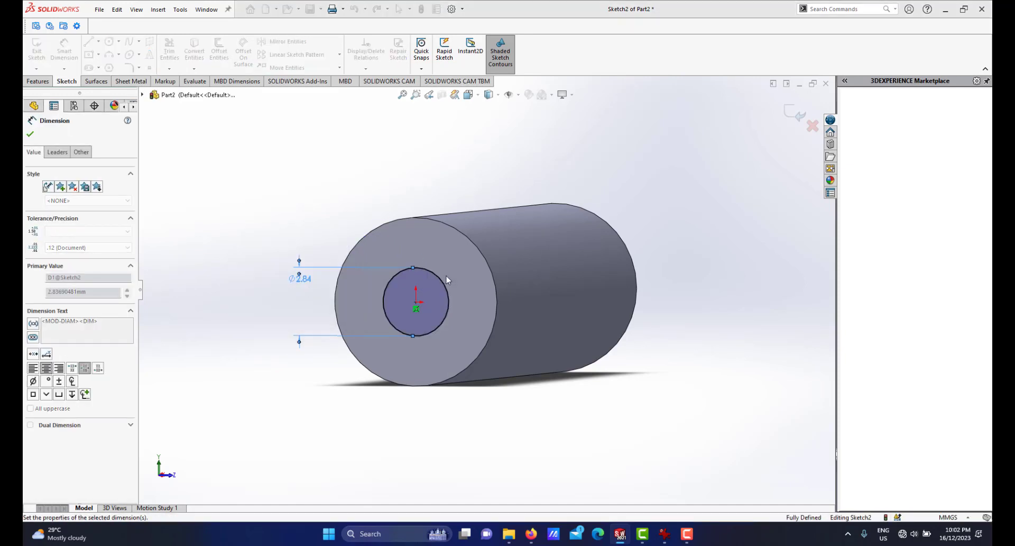
scroll(406, 305, "up", 1)
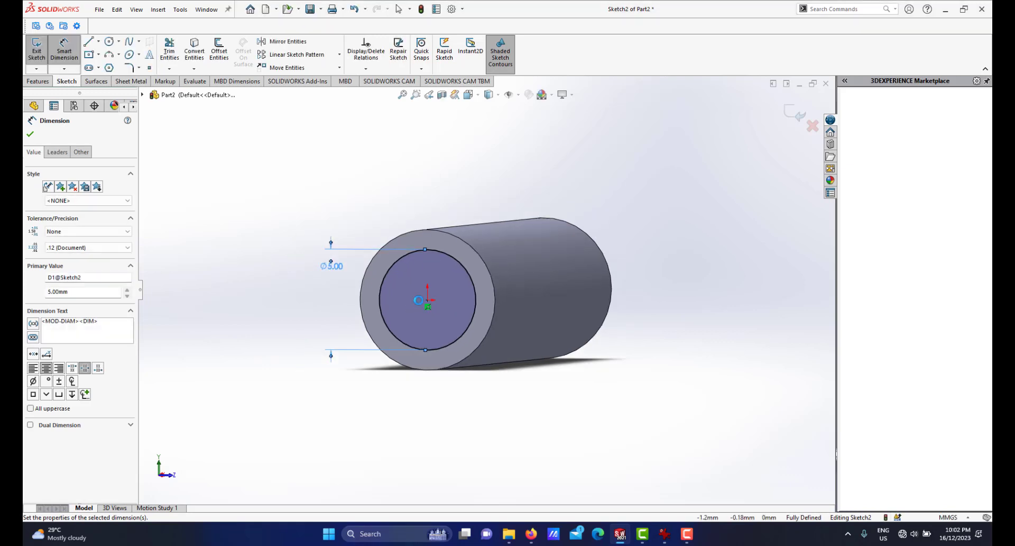
Extrude the small circle as a boss 4 mm deep, merged with the cylinder.
left_click(37, 83)
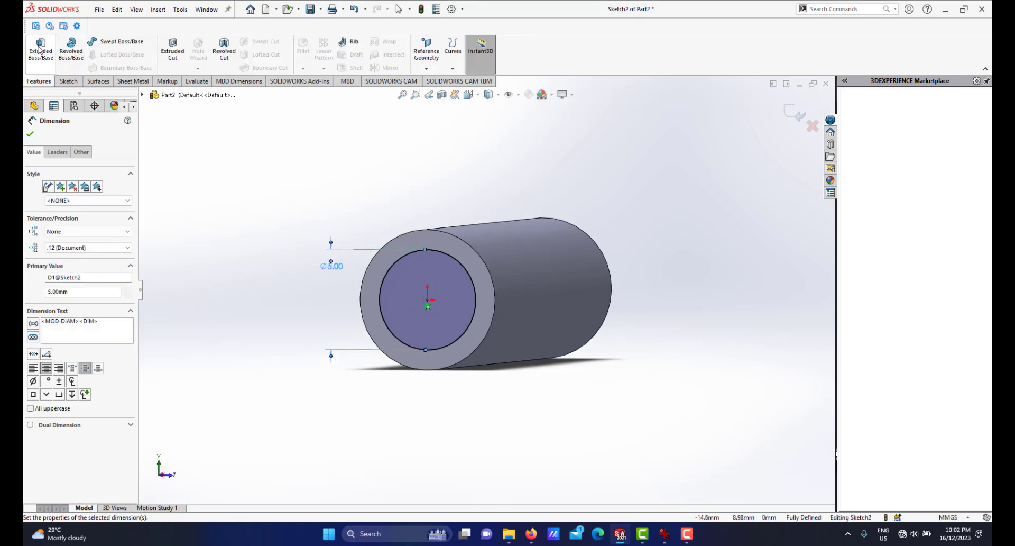
left_click(40, 49)
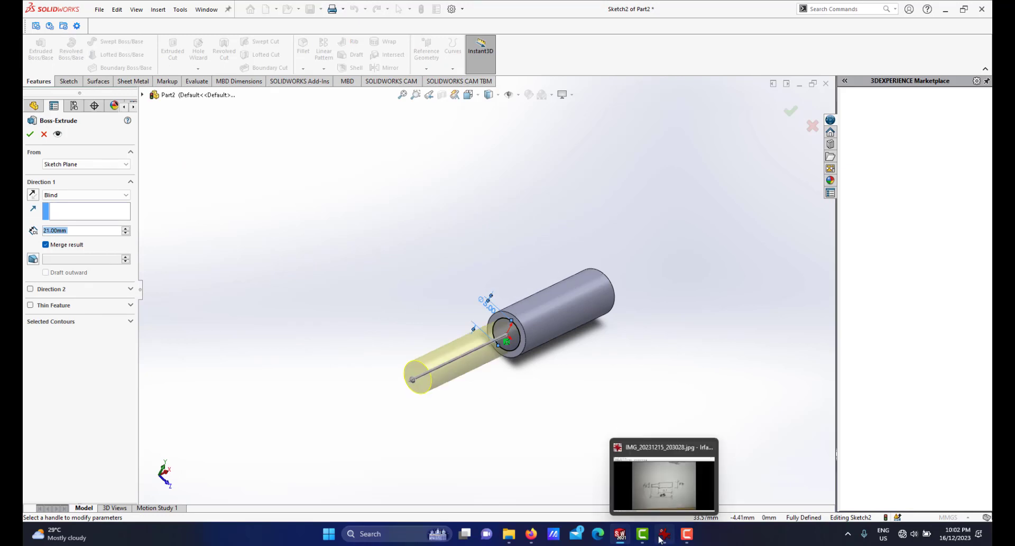
left_click(663, 536)
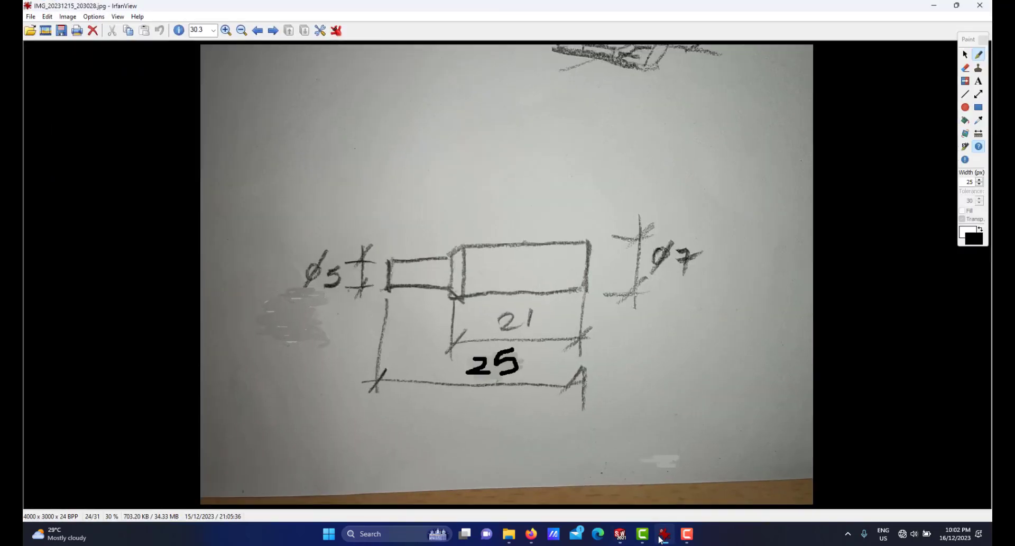
left_click(661, 537)
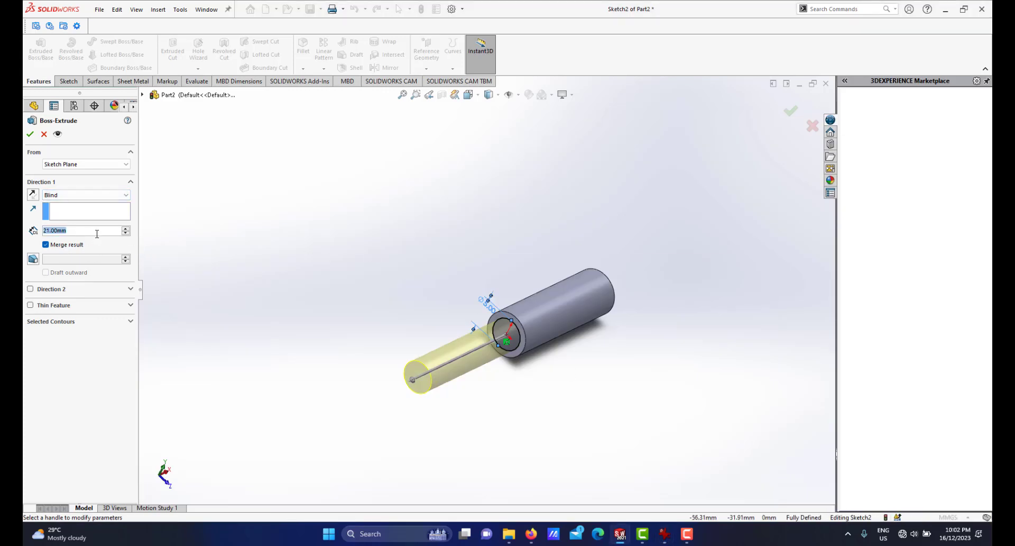
type("4")
key("Return")
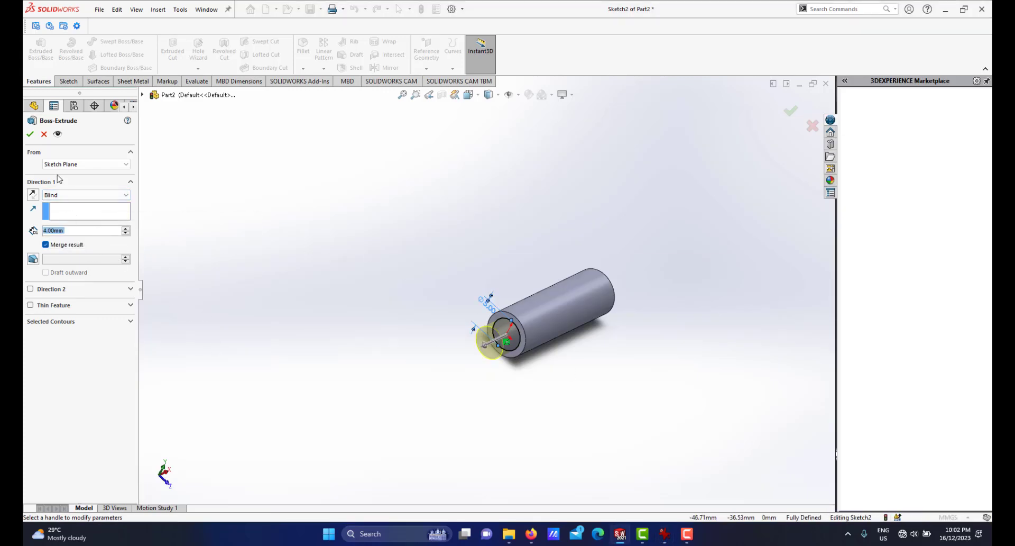
left_click(30, 136)
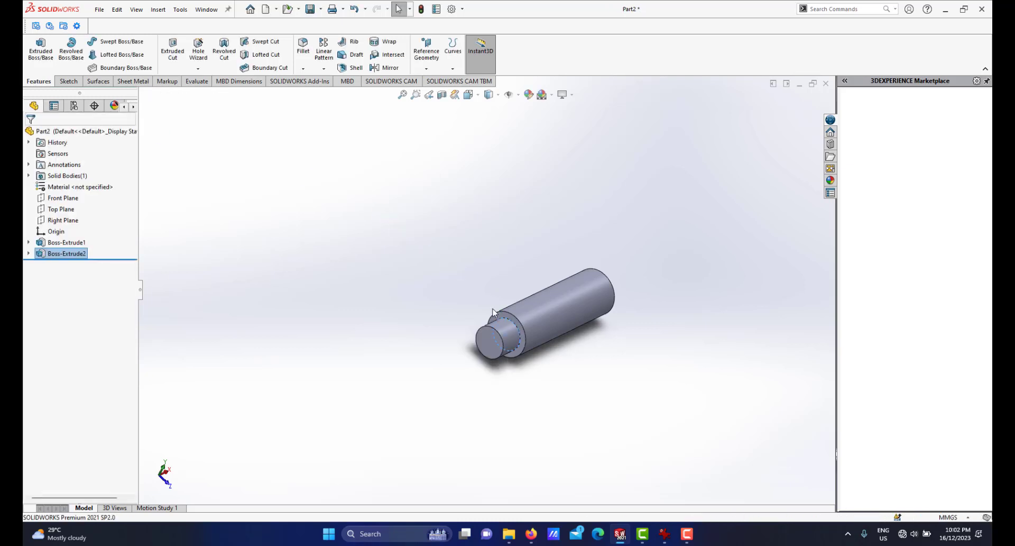
left_click(460, 257)
scroll(486, 257, "down", 1)
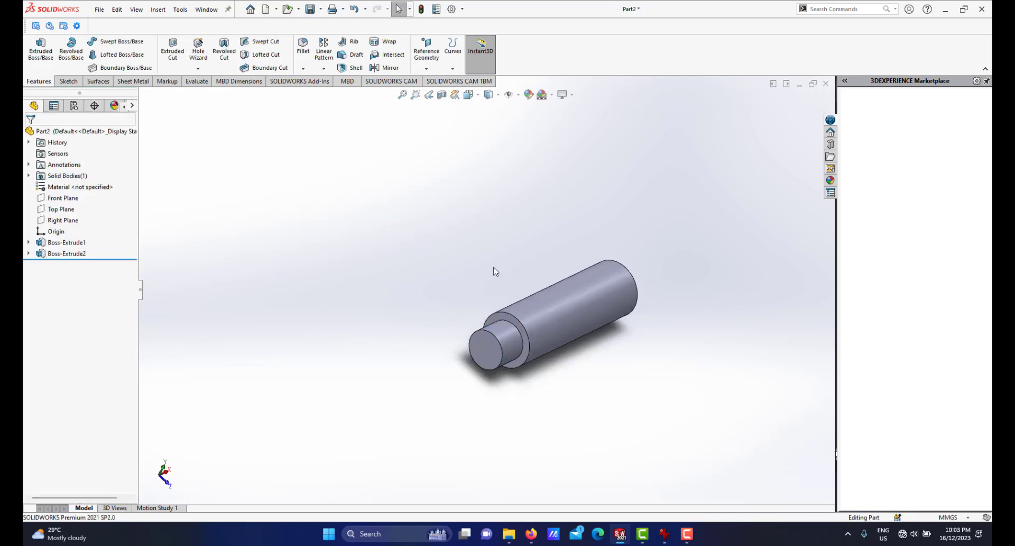
scroll(495, 301, "down", 1)
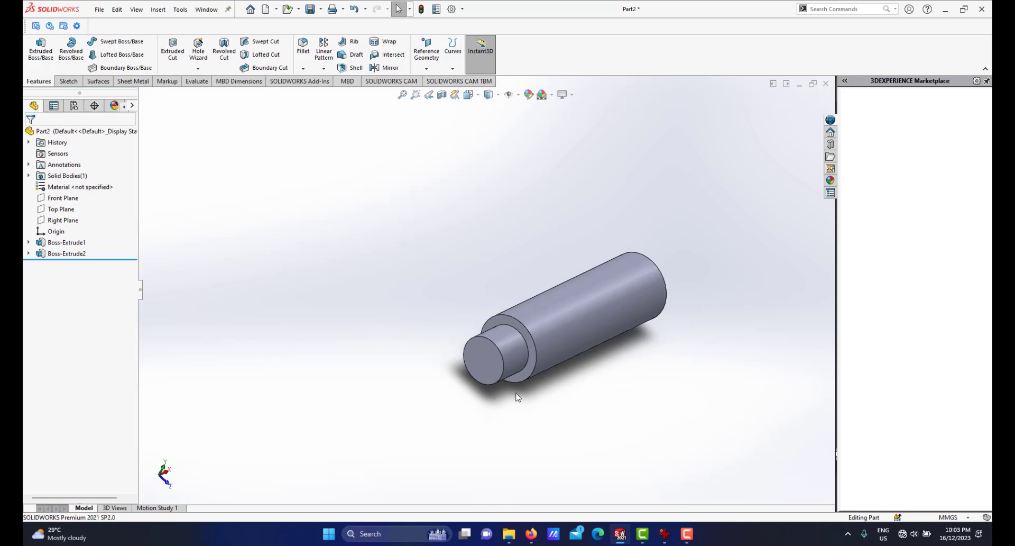
Chamfer the edge where the 5 mm stub meets the 7 mm cylinder with a 1 mm by 45° chamfer.
left_click(667, 536)
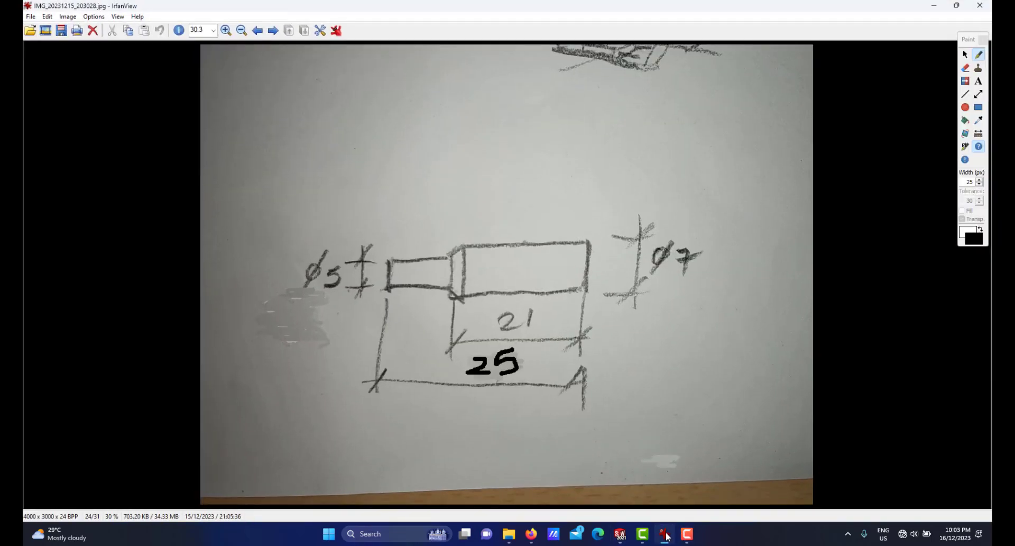
left_click(667, 537)
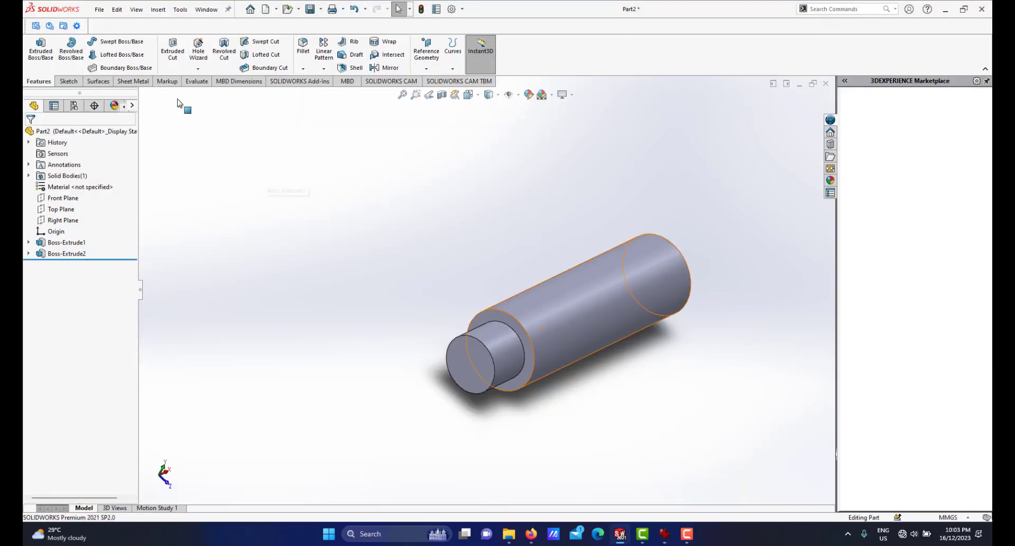
left_click(303, 69)
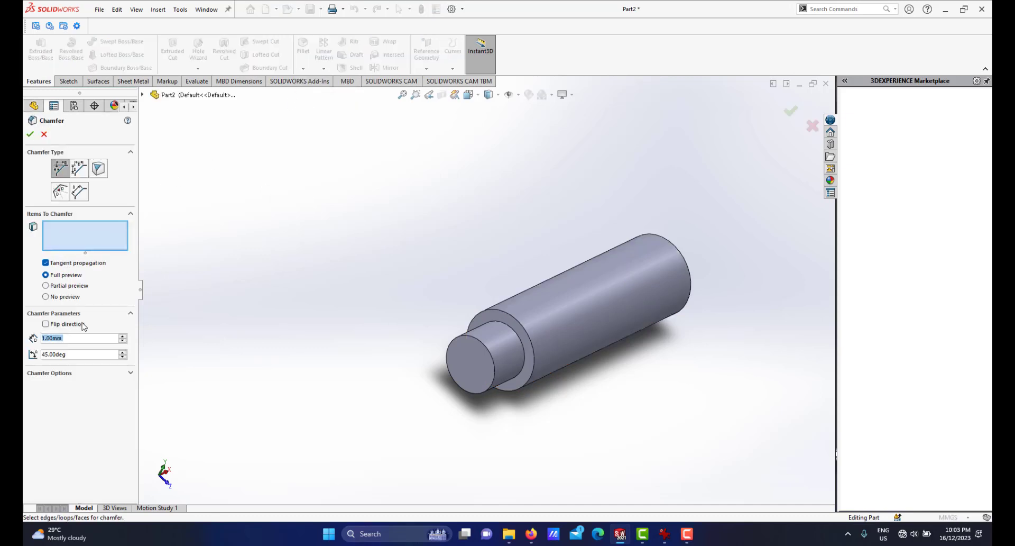
left_click(512, 320)
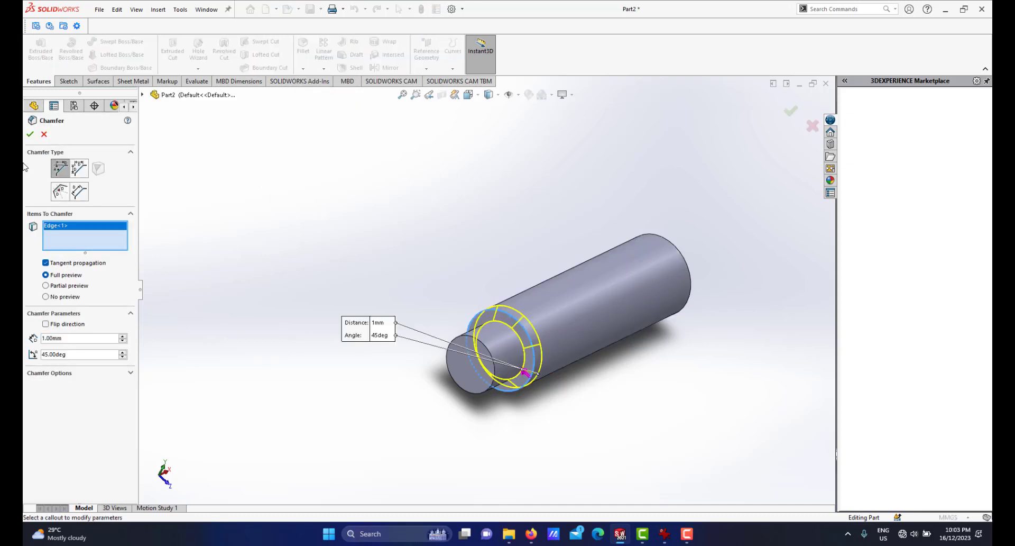
left_click(31, 134)
Start a sketch on the stub's end face and draw a circle about 1.5 mm in diameter at its centre.
middle_click_drag(503, 307, 476, 317)
scroll(503, 326, "down", 2)
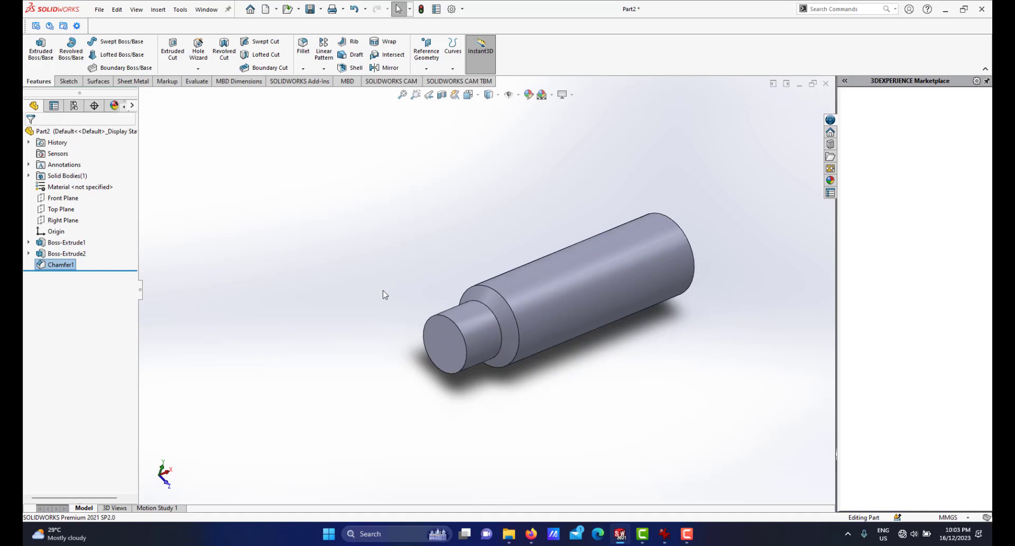
left_click(440, 342)
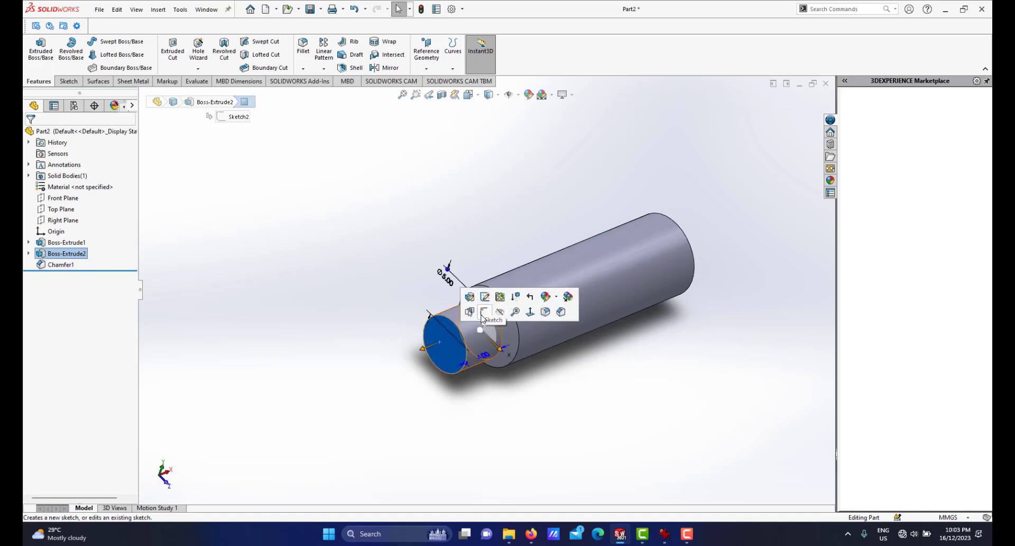
left_click(478, 312)
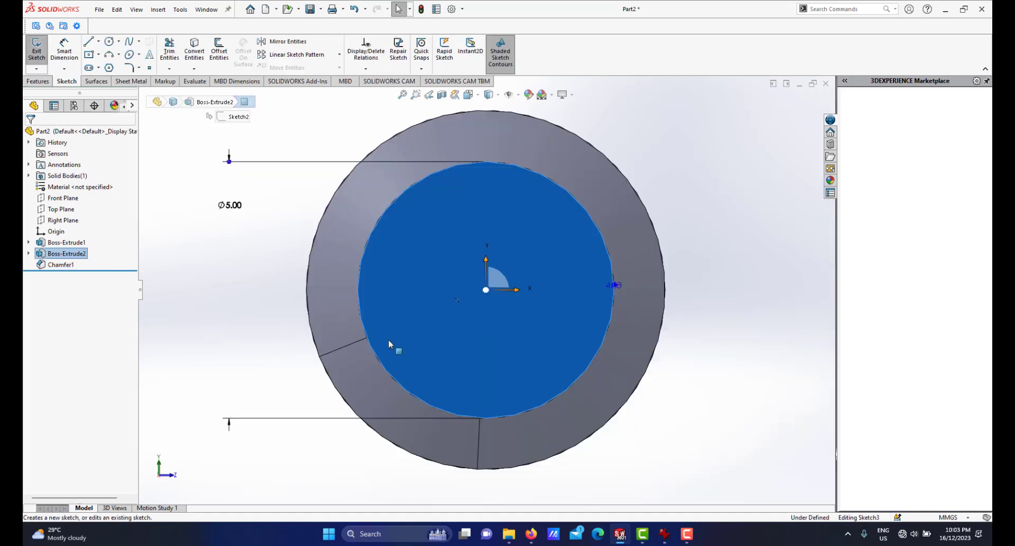
left_click(108, 42)
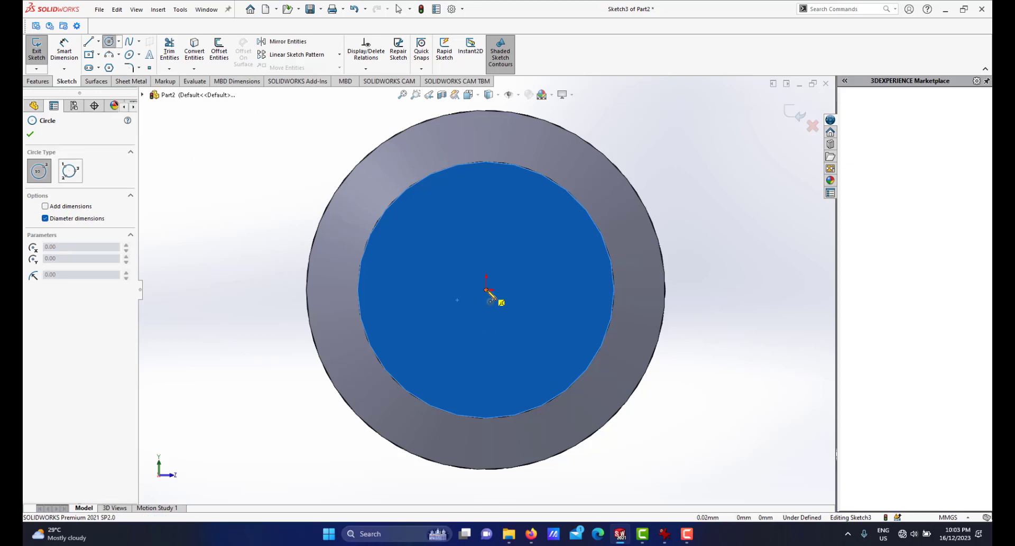
left_click(486, 290)
left_click(524, 290)
Dimension the small circle's diameter to 2 mm.
right_click(558, 245)
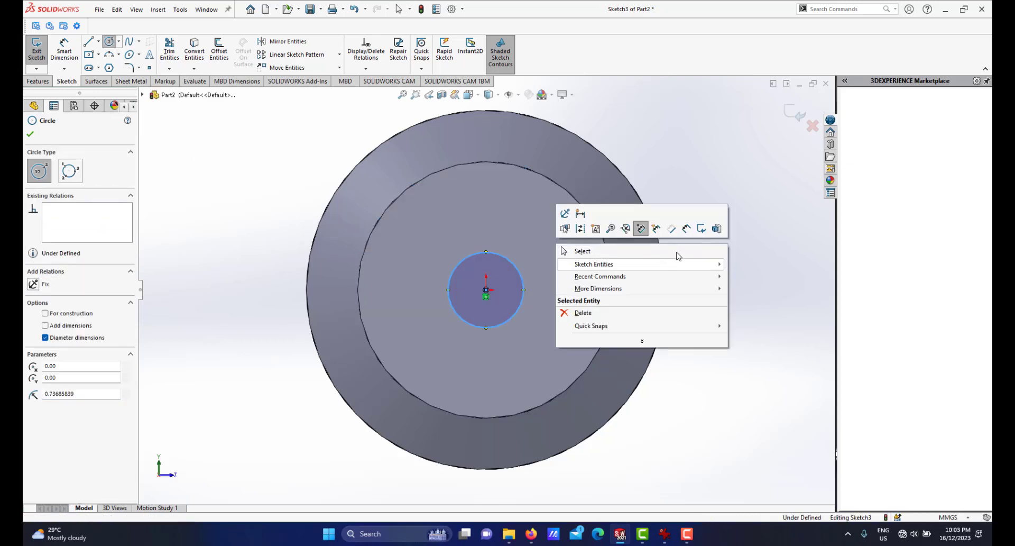
left_click(687, 230)
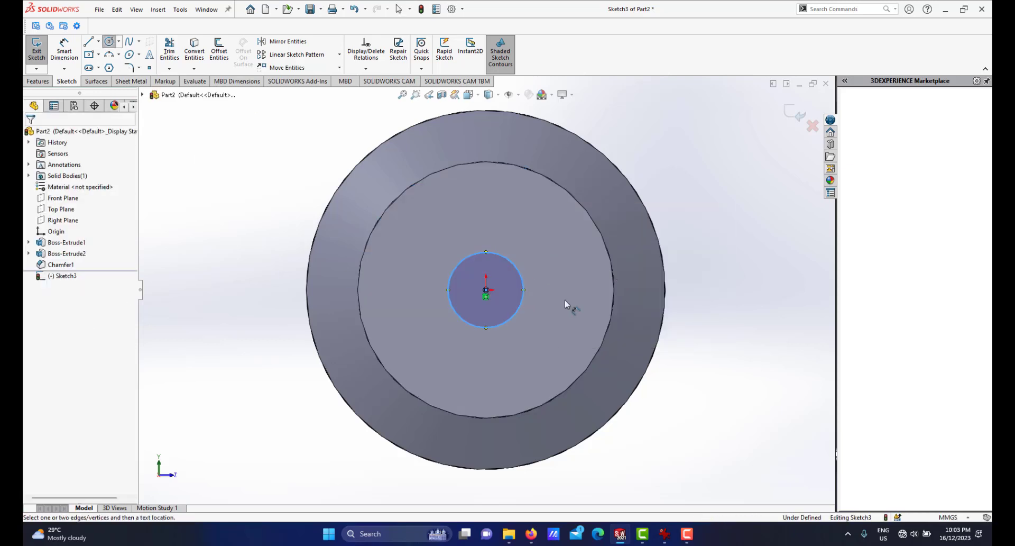
left_click(525, 278)
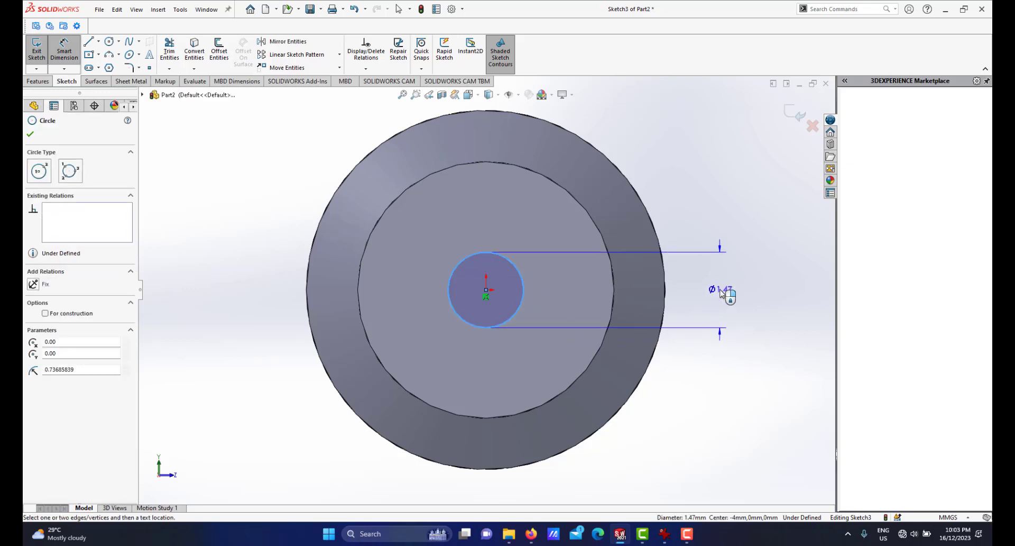
left_click(722, 293)
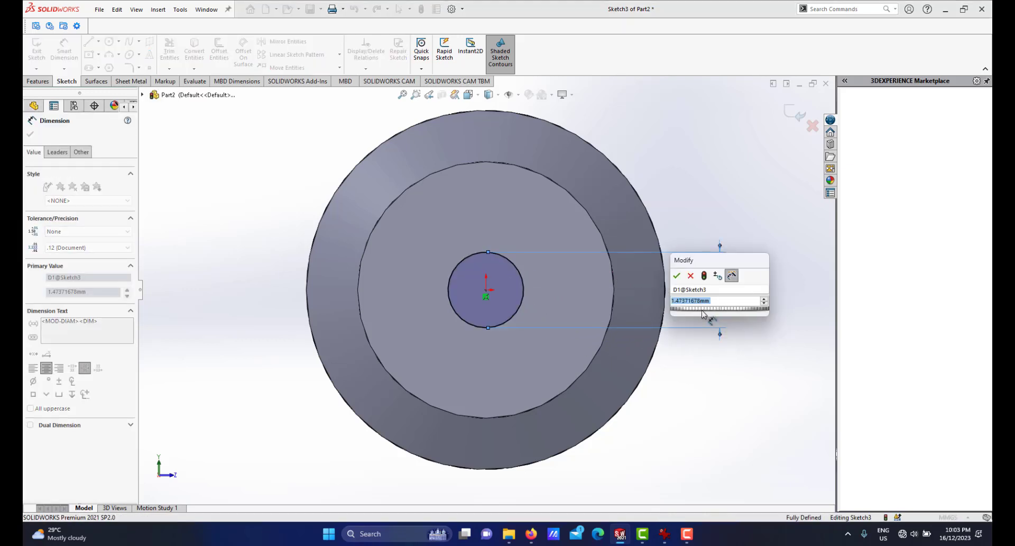
type("2")
key("Escape")
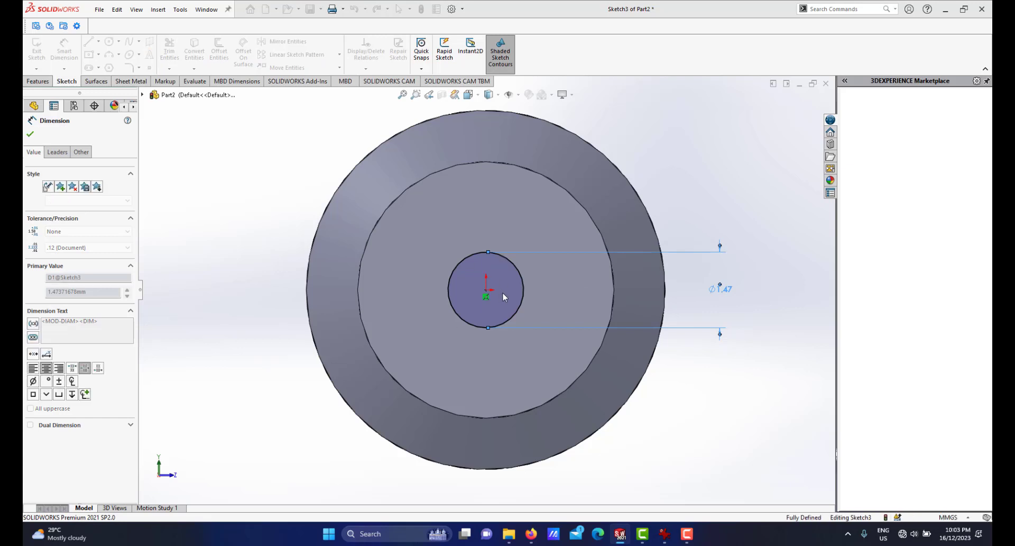
Extrude-cut the 2 mm circle Through All to make a hole along the part.
scroll(503, 270, "up", 4)
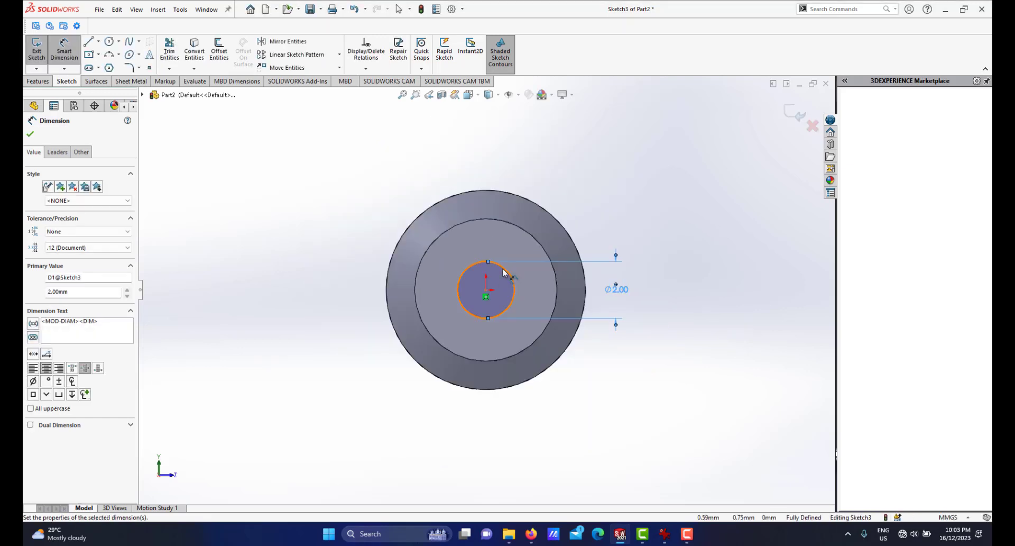
middle_click_drag(460, 280, 410, 305)
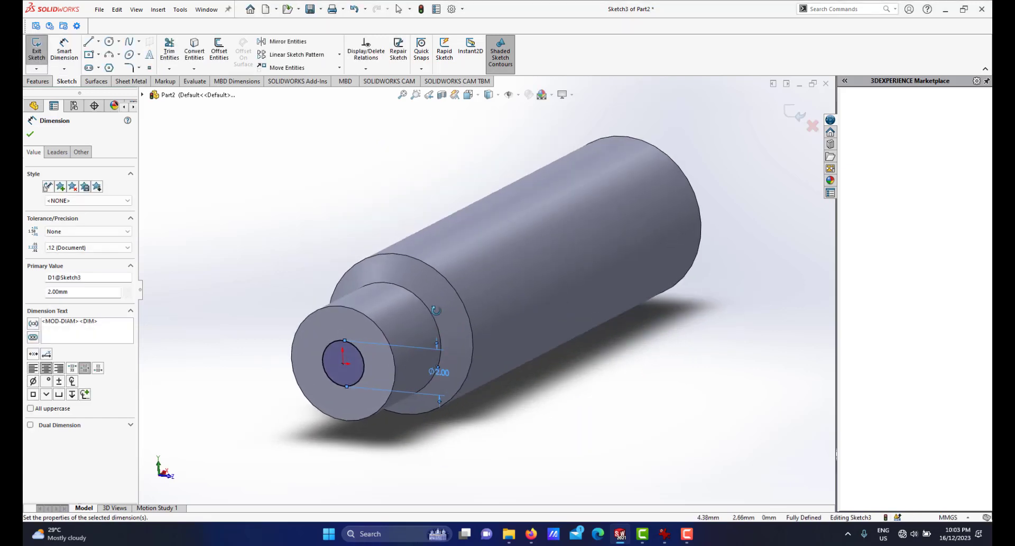
left_click(32, 81)
left_click(172, 51)
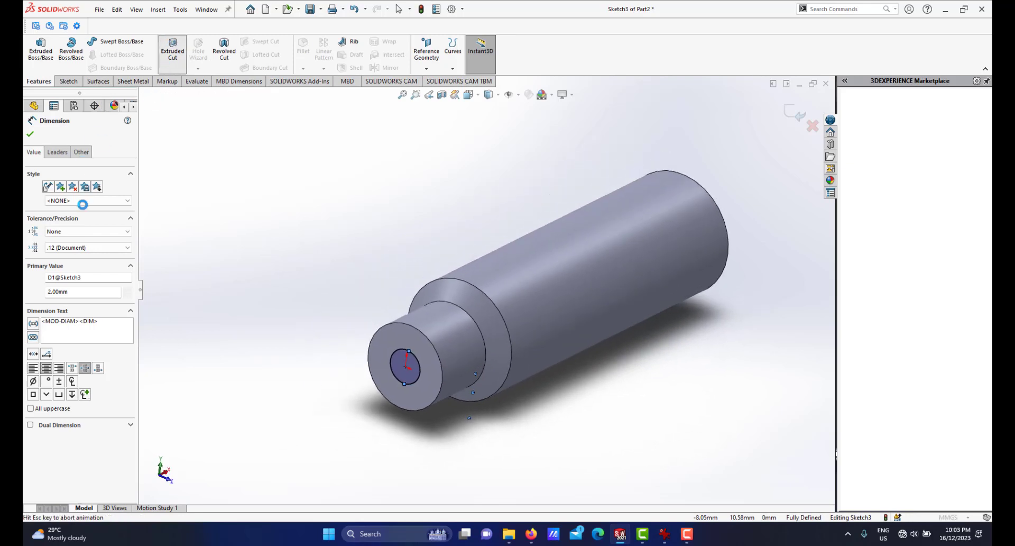
left_click(75, 195)
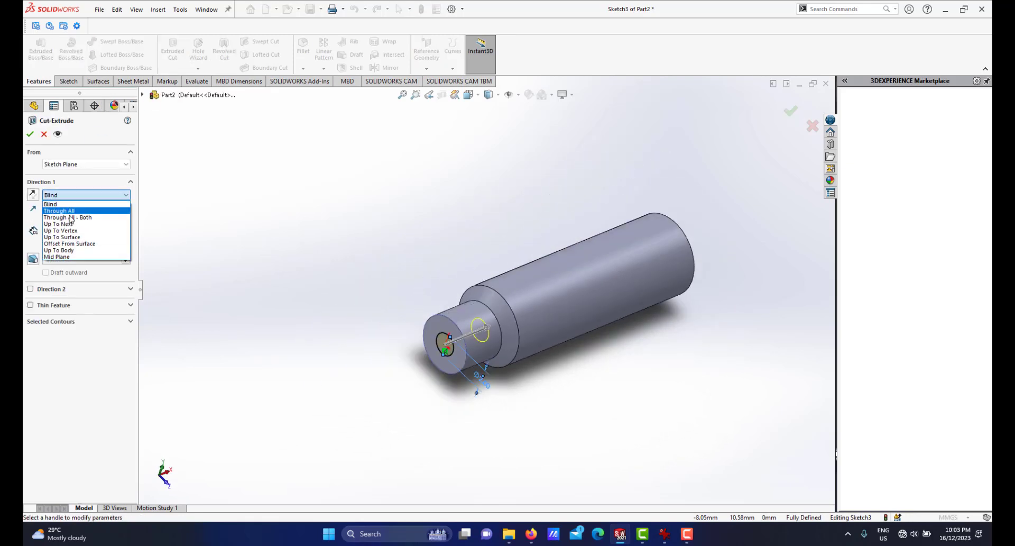
left_click(60, 211)
left_click(30, 135)
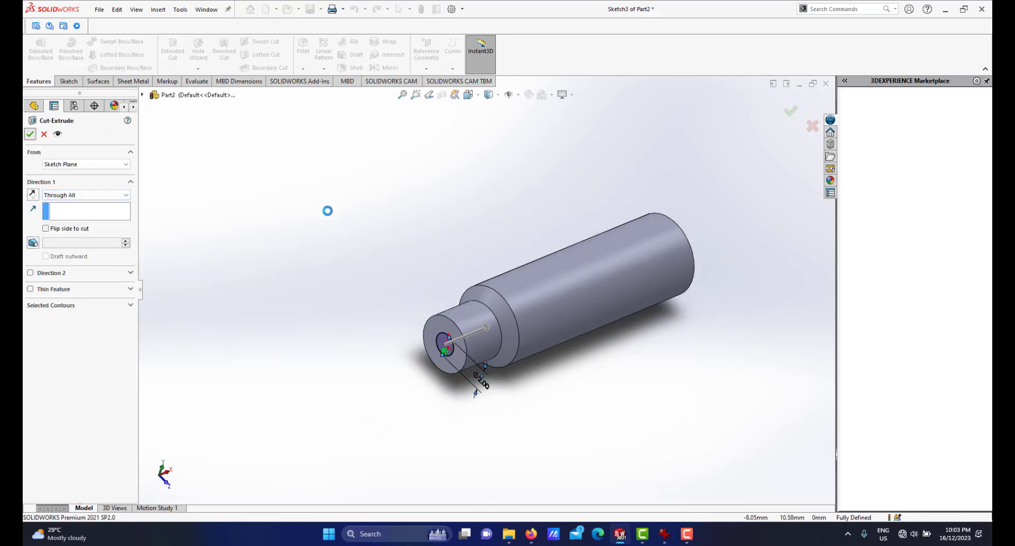
left_click(502, 202)
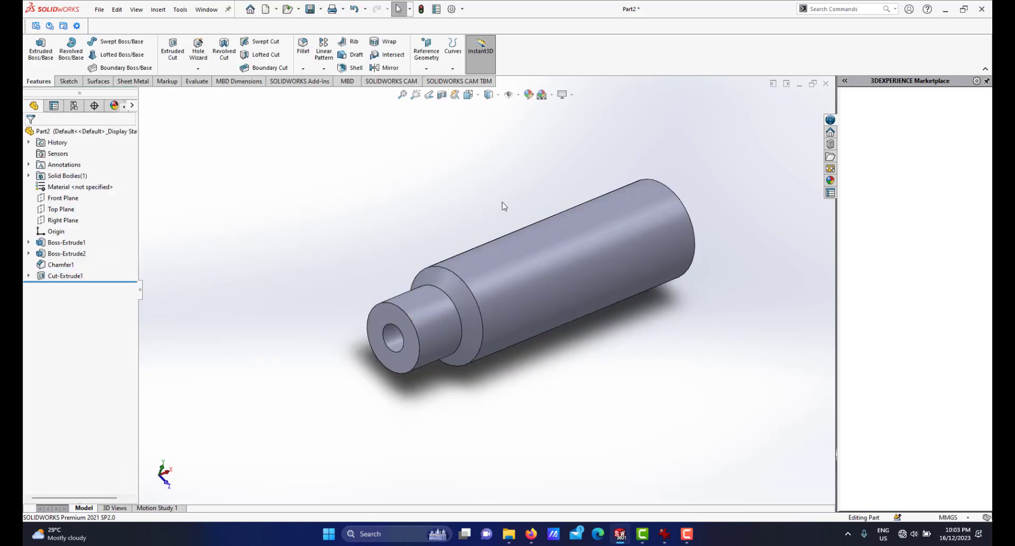
Save the part as "eraser tip holder1" in the project eletric eraser folder.
scroll(501, 203, "up", 1)
scroll(500, 204, "down", 1)
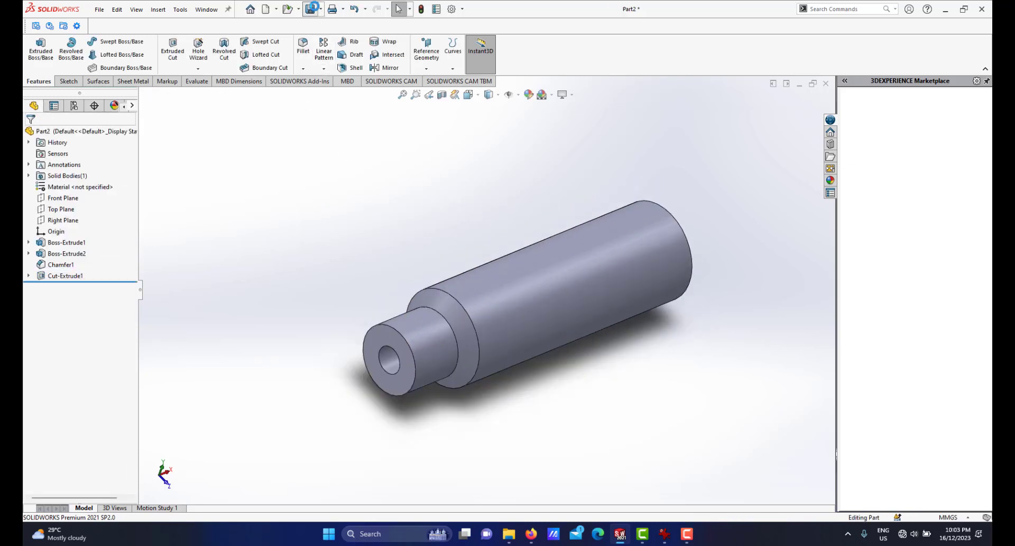
key("ctrl+s")
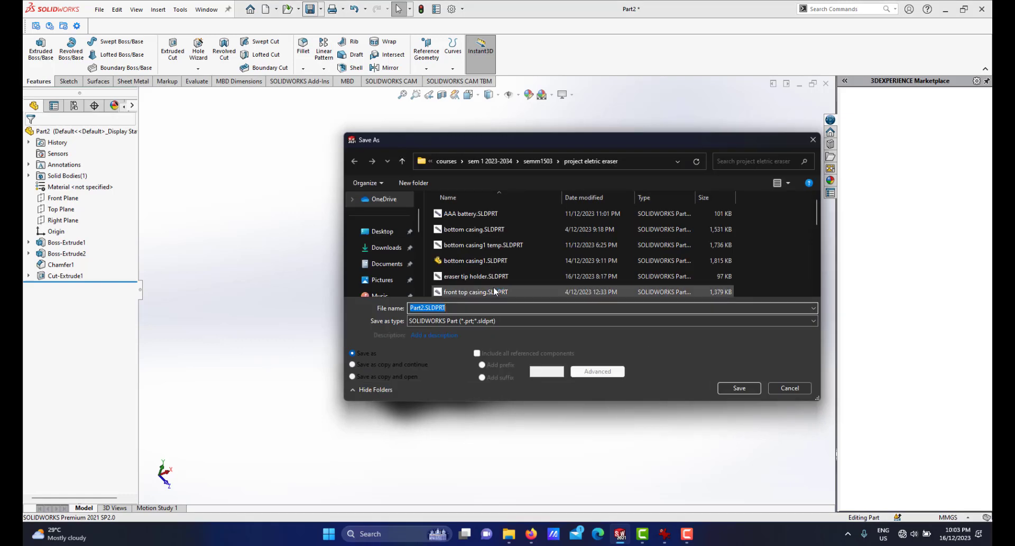
type("eraser tip holde")
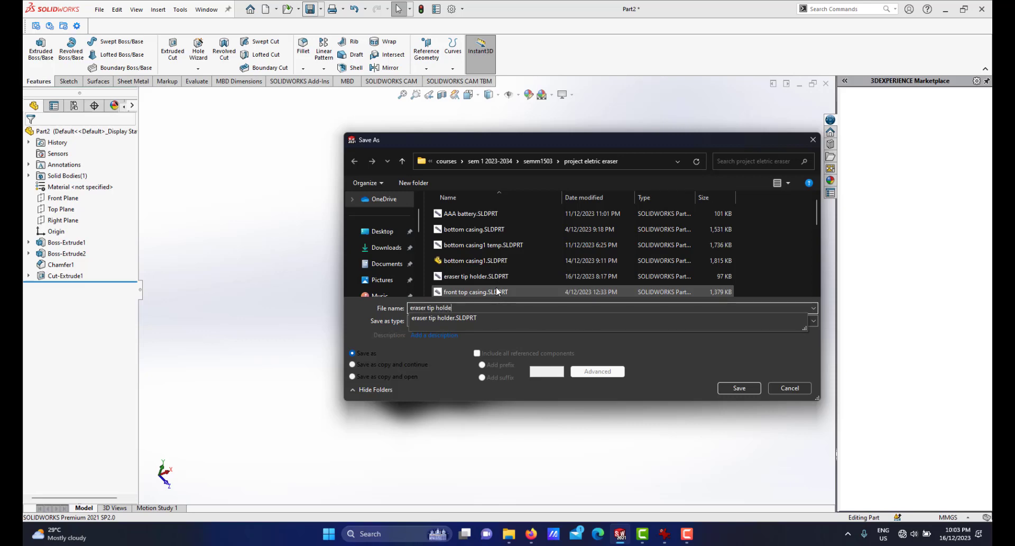
type("r1")
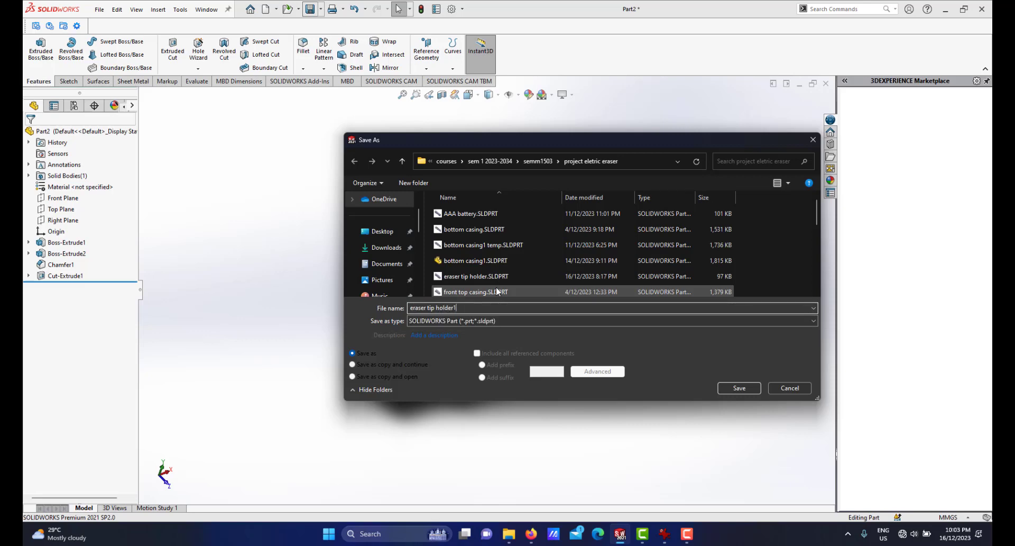
left_click(736, 391)
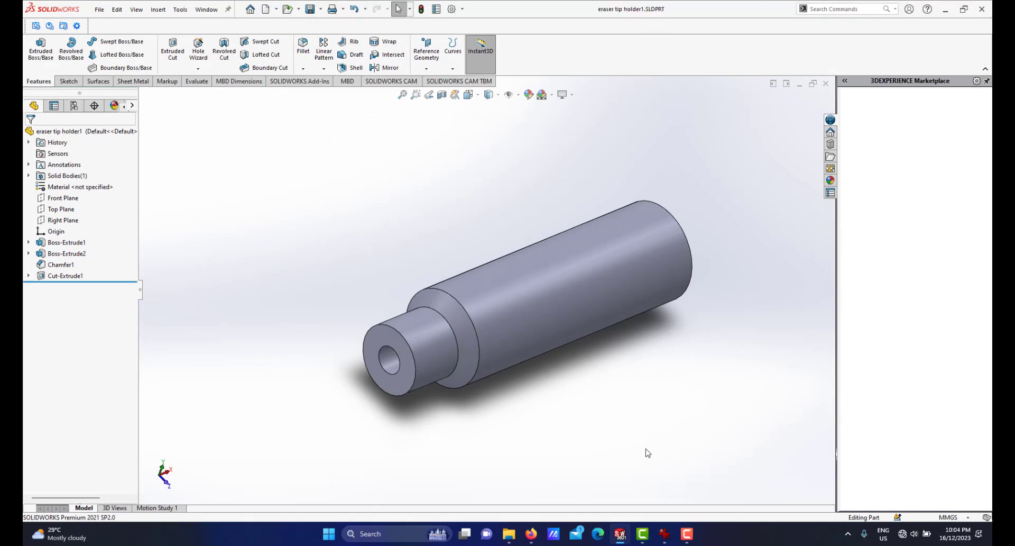
Switch to the Assem2 assembly and insert the eraser tip holder1 component beside the casing.
mouse_move(613, 536)
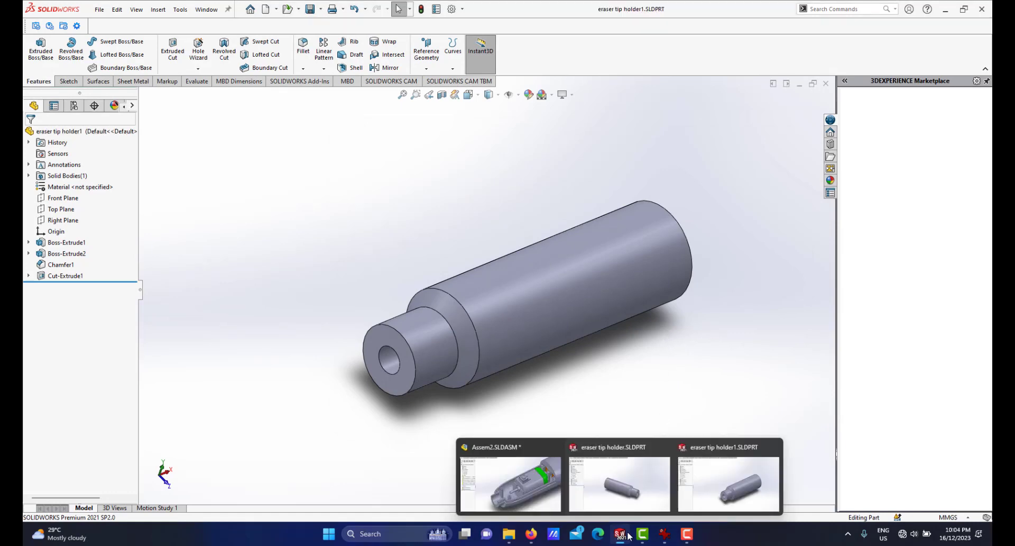
left_click(510, 460)
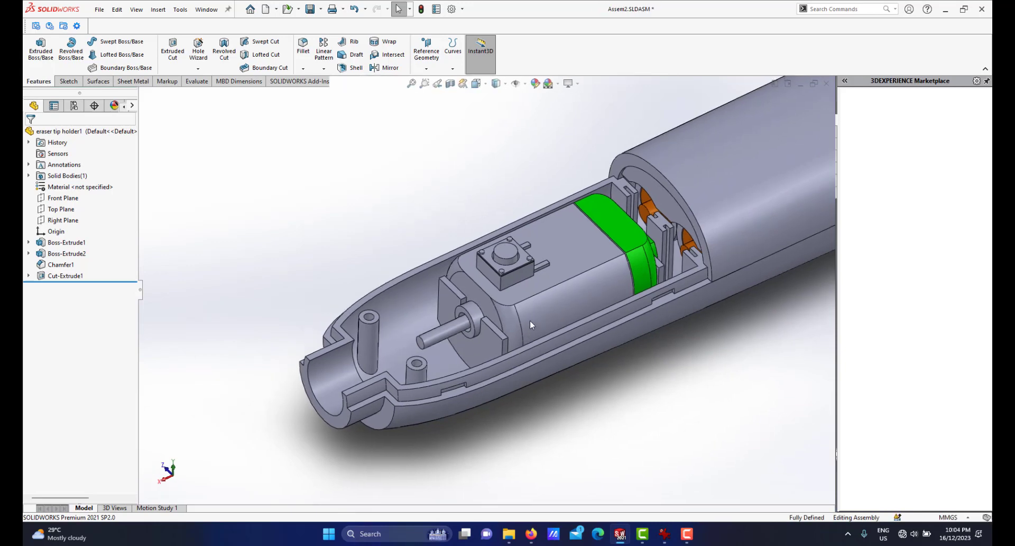
scroll(531, 319, "up", 4)
scroll(526, 262, "down", 4)
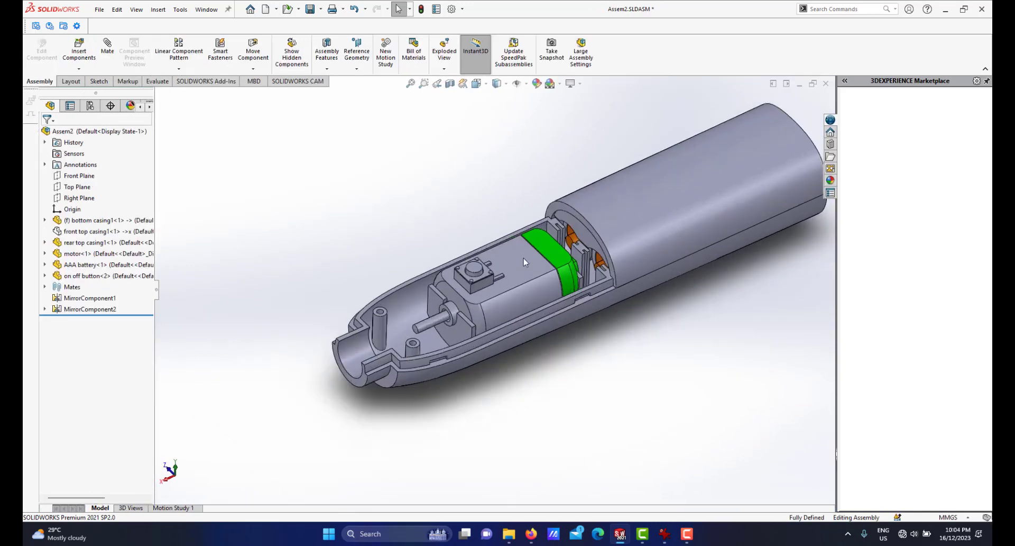
left_click(74, 56)
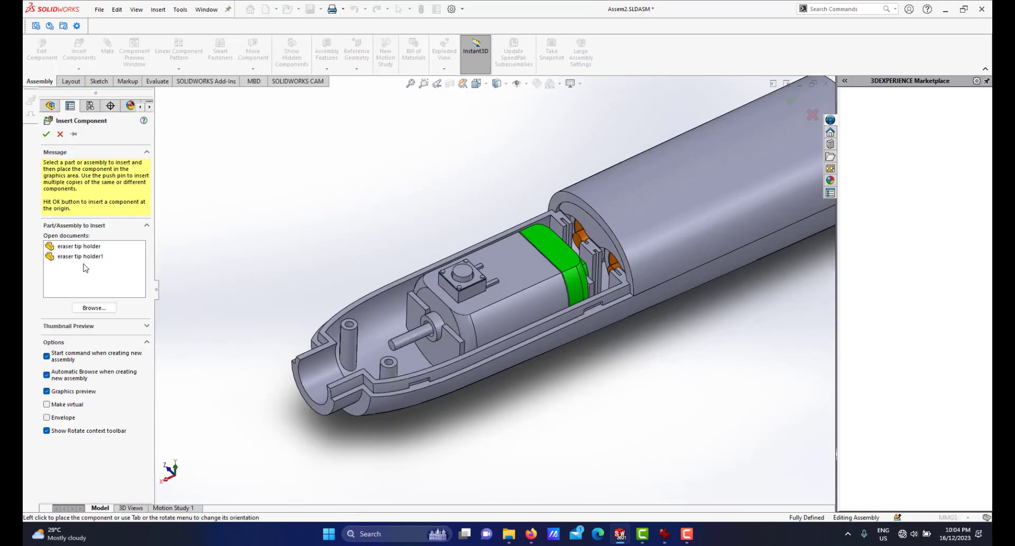
left_click(82, 257)
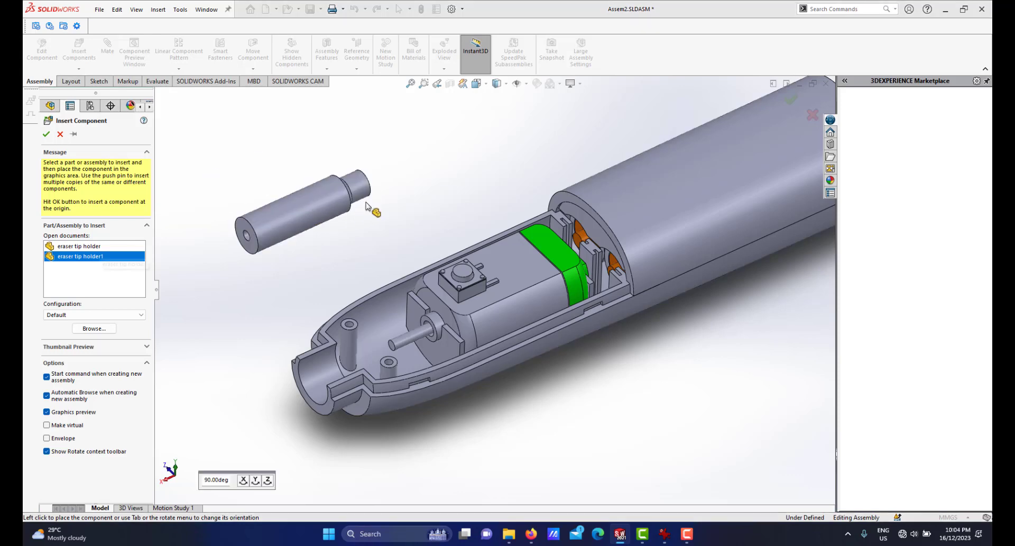
left_click(417, 206)
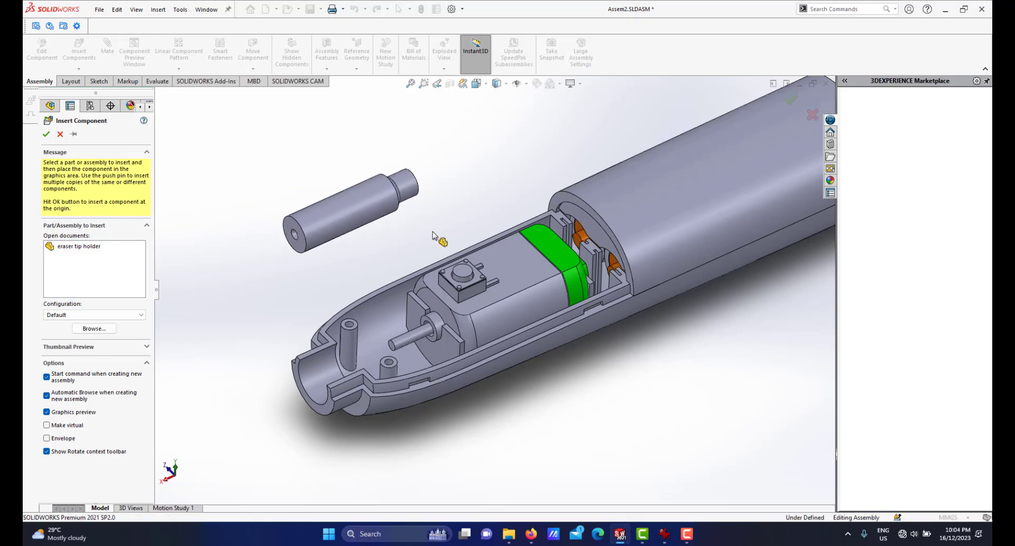
Circle the eraser tip holder area on the reference photo of the real eraser and return to the assembly.
scroll(433, 233, "up", 4)
scroll(456, 292, "down", 3)
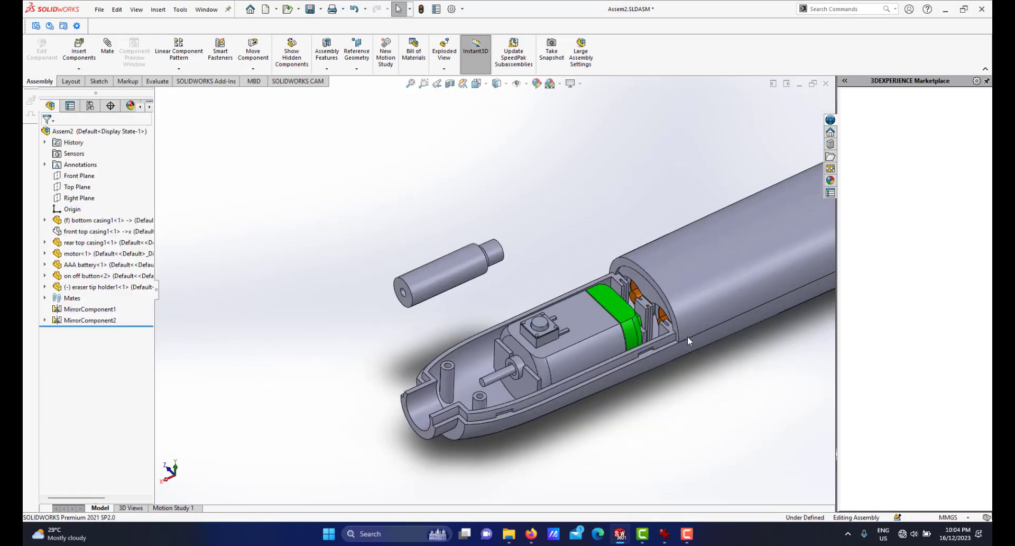
left_click(665, 534)
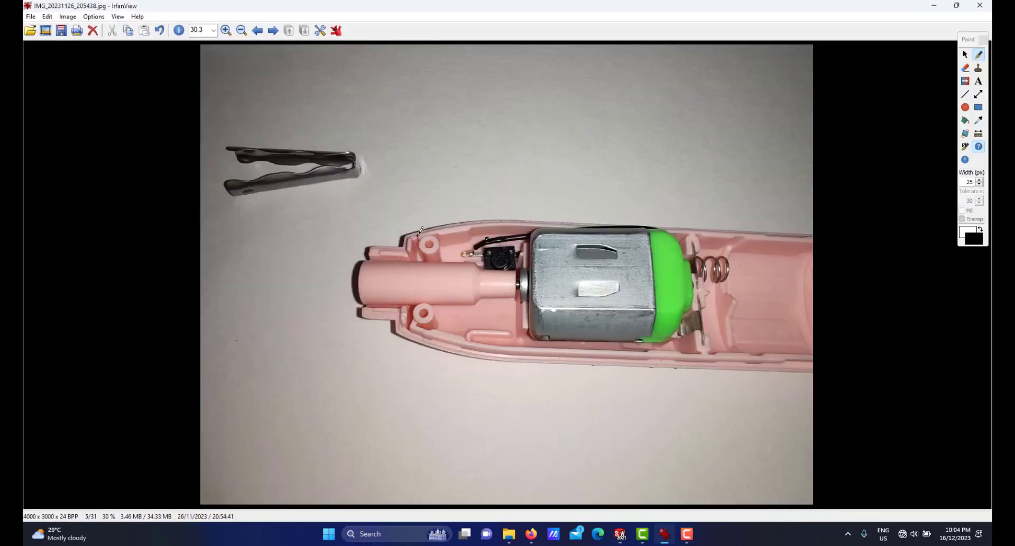
left_click_drag(358, 297, 512, 283)
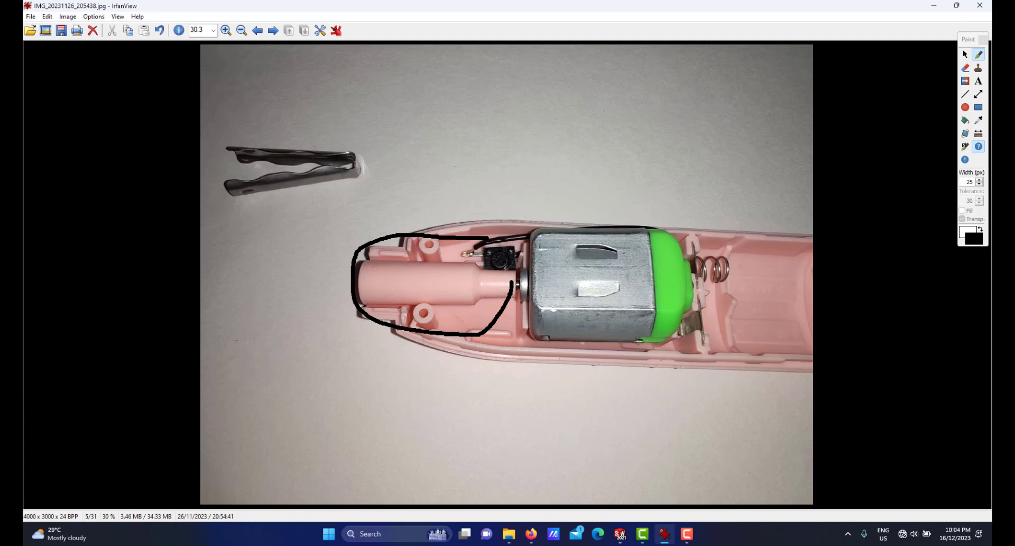
left_click(666, 532)
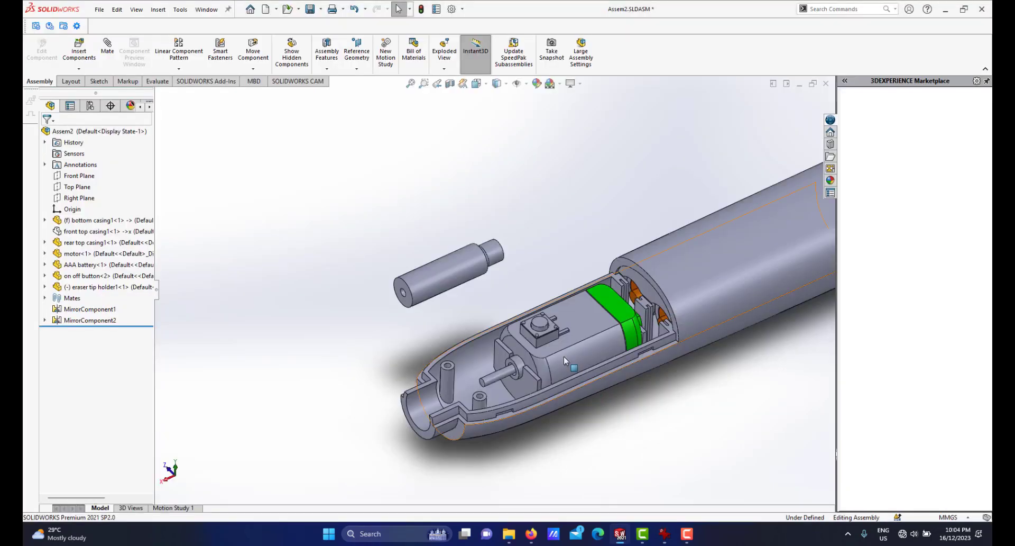
left_click(665, 532)
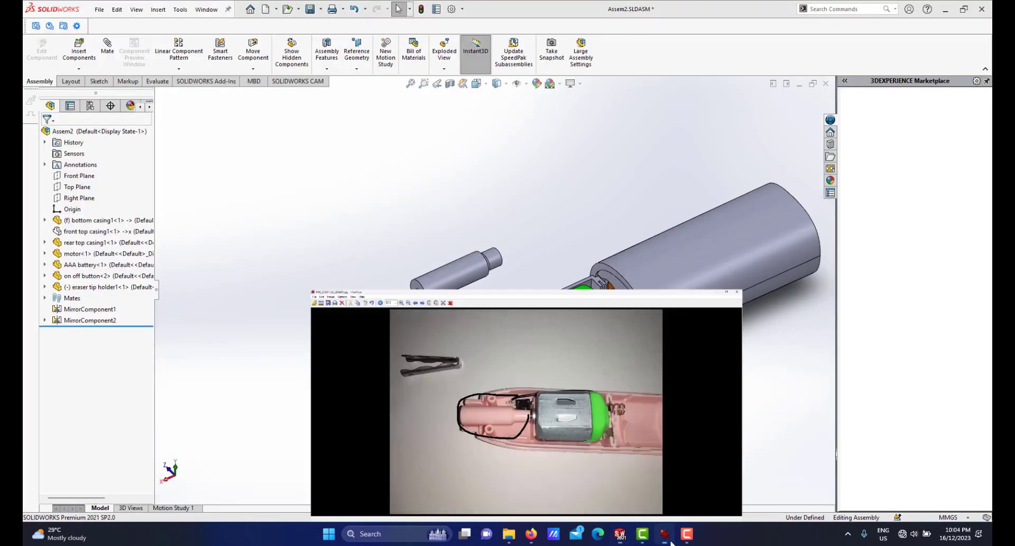
Return to the assembly and mate the eraser tip holder's hole concentric with the motor shaft.
left_click(666, 532)
scroll(505, 300, "down", 2)
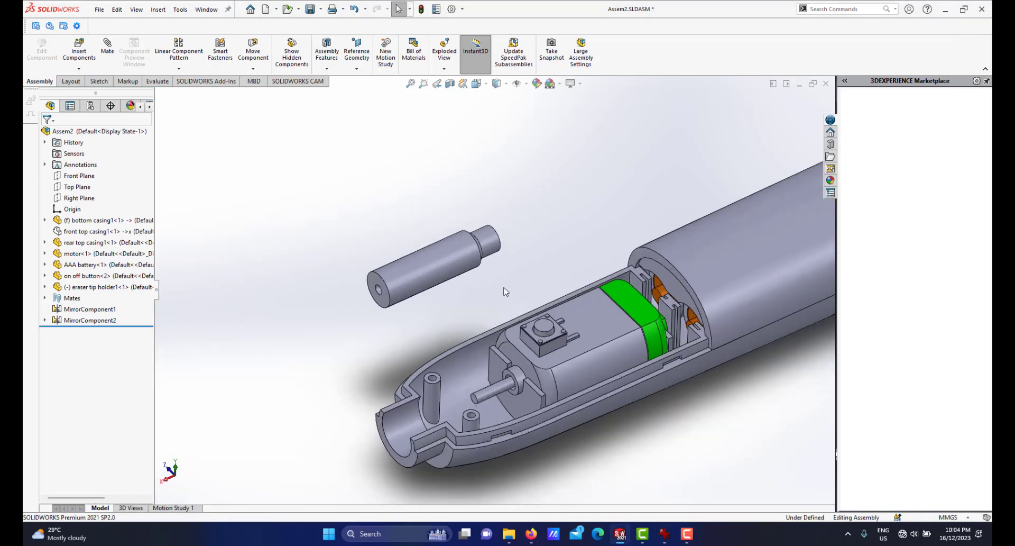
middle_click_drag(504, 286, 492, 307)
scroll(499, 313, "up", 2)
scroll(498, 313, "down", 1)
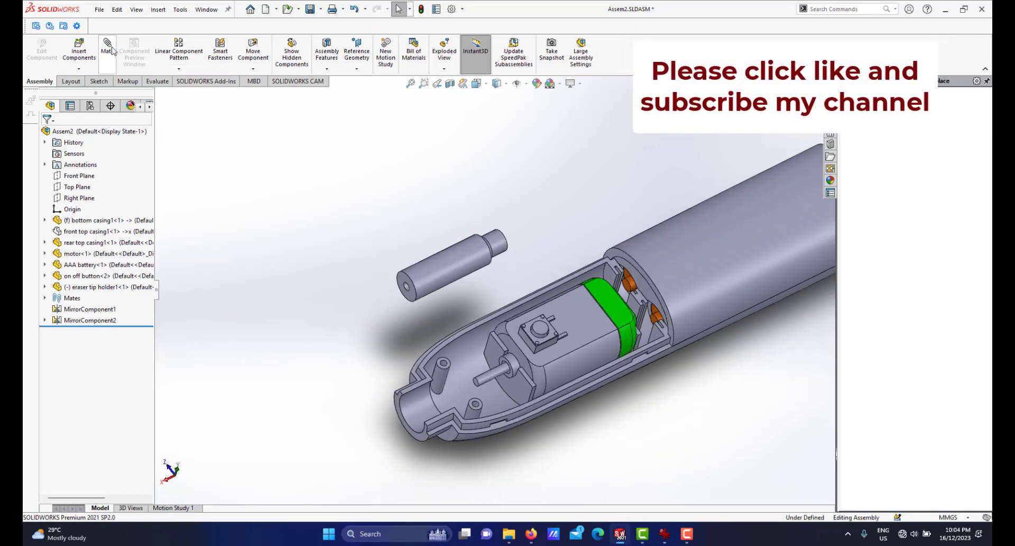
scroll(456, 250, "down", 3)
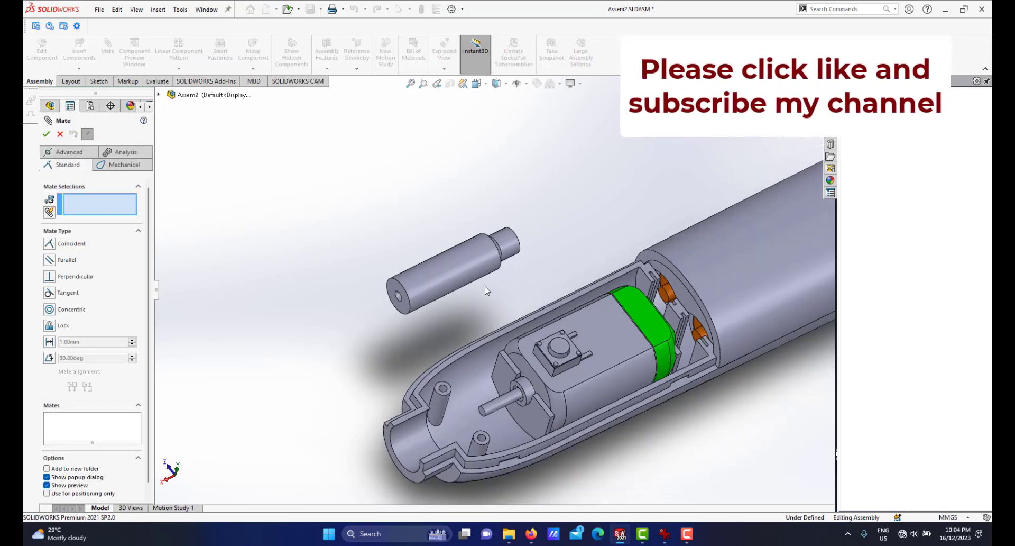
scroll(418, 288, "down", 3)
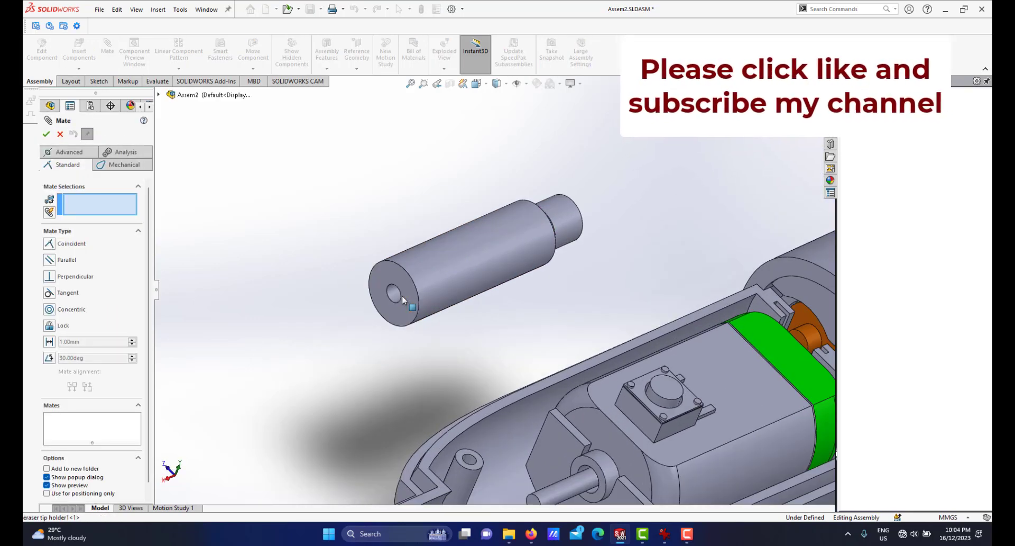
left_click(398, 301)
scroll(476, 365, "up", 4)
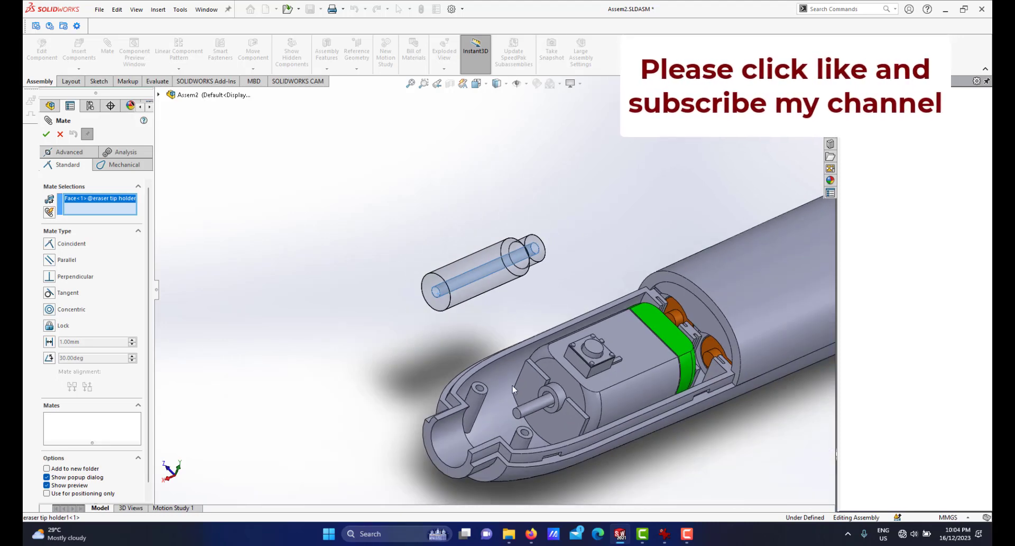
scroll(523, 397, "down", 7)
left_click(528, 397)
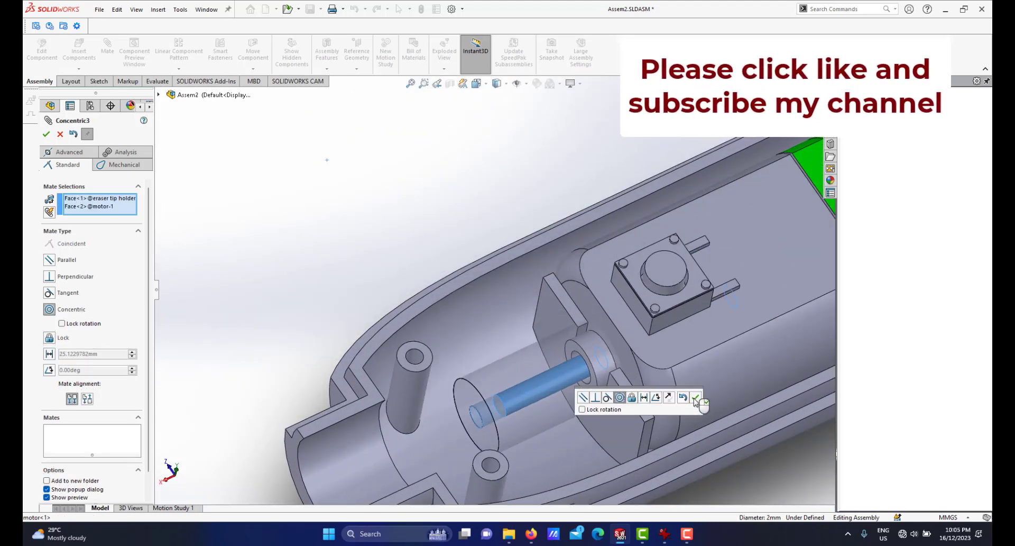
left_click(695, 397)
Add a coincident mate between the holder's end face and the motor's front face.
scroll(608, 381, "up", 5)
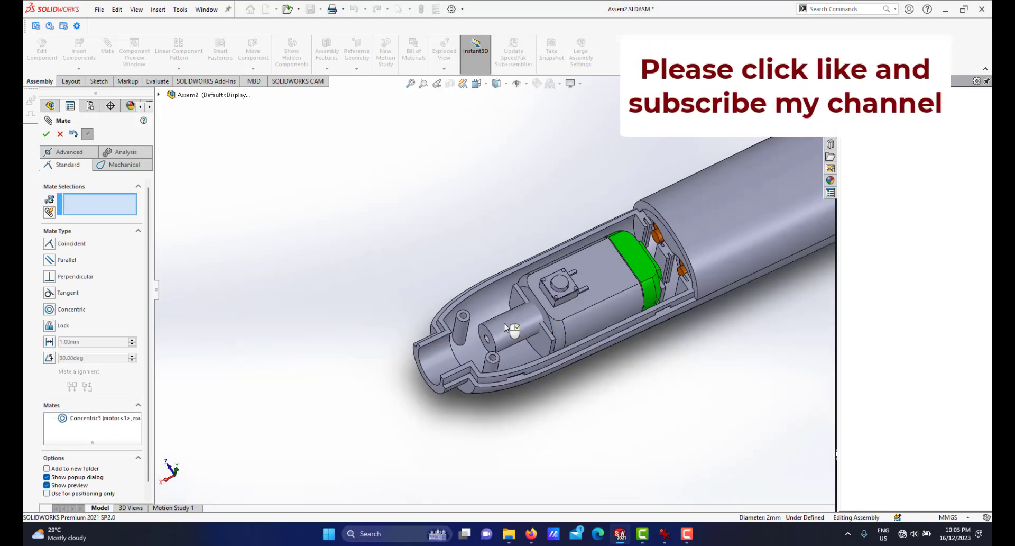
left_click_drag(508, 334, 403, 365)
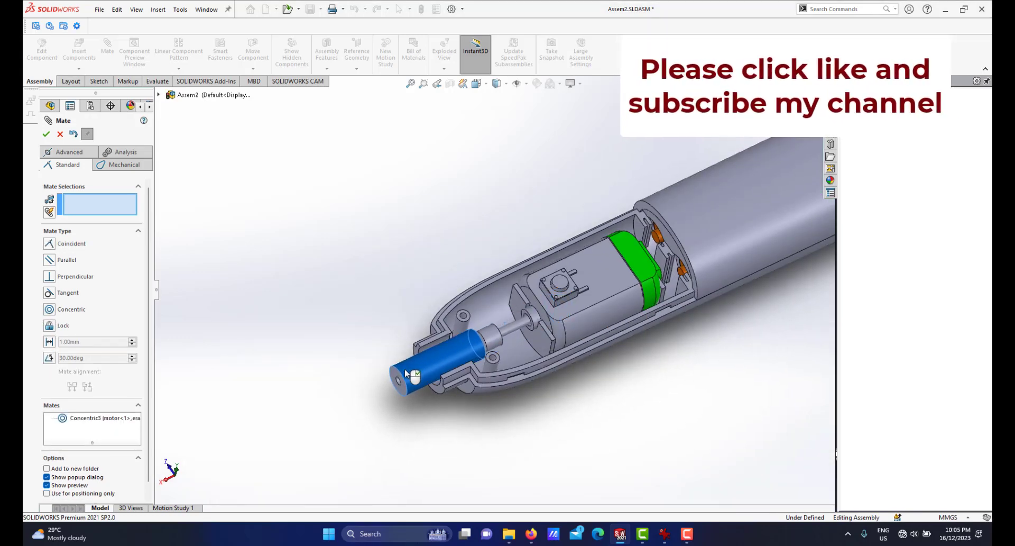
scroll(479, 333, "down", 5)
scroll(481, 327, "down", 5)
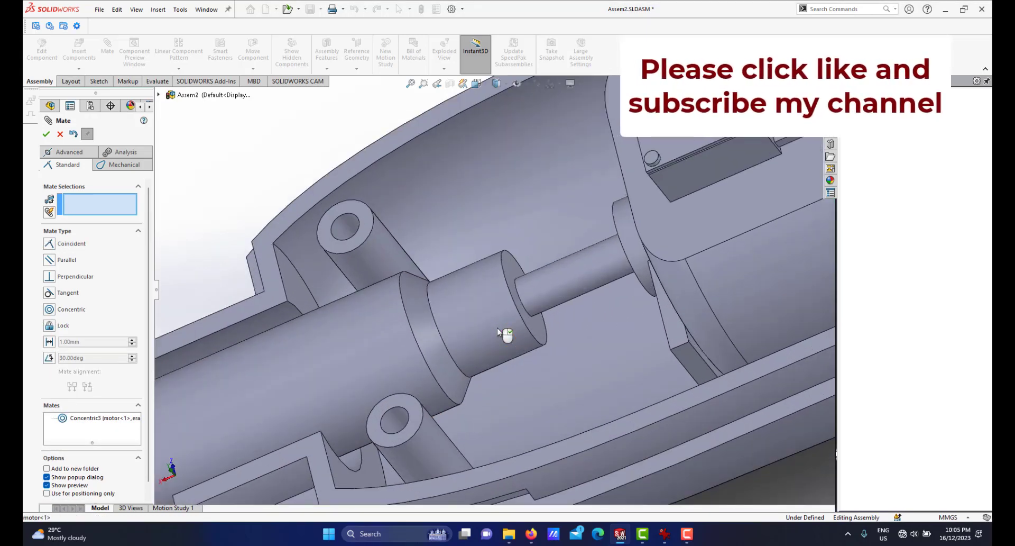
left_click(546, 330)
scroll(571, 325, "down", 3)
middle_click_drag(584, 321, 572, 307)
scroll(572, 306, "up", 4)
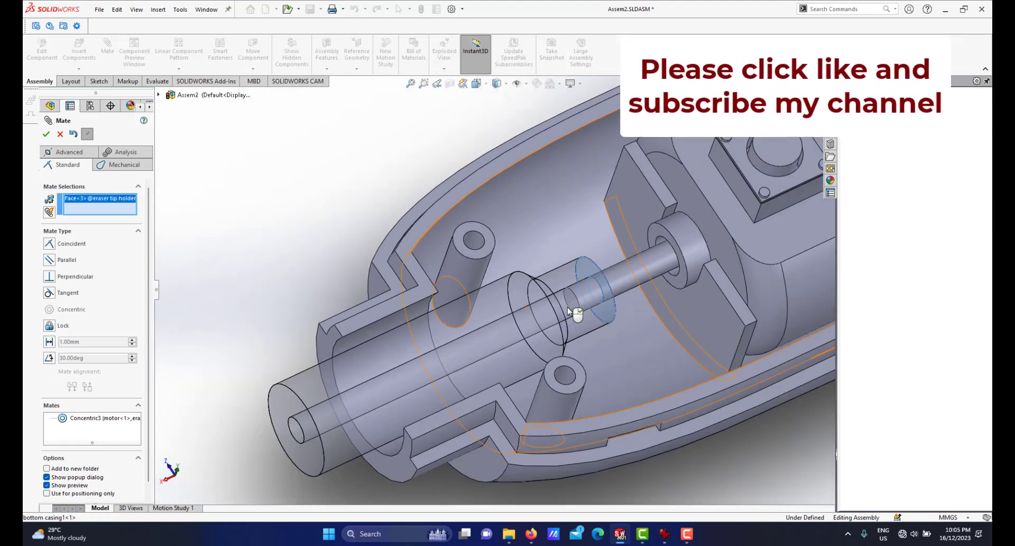
scroll(571, 305, "down", 4)
left_click(707, 266)
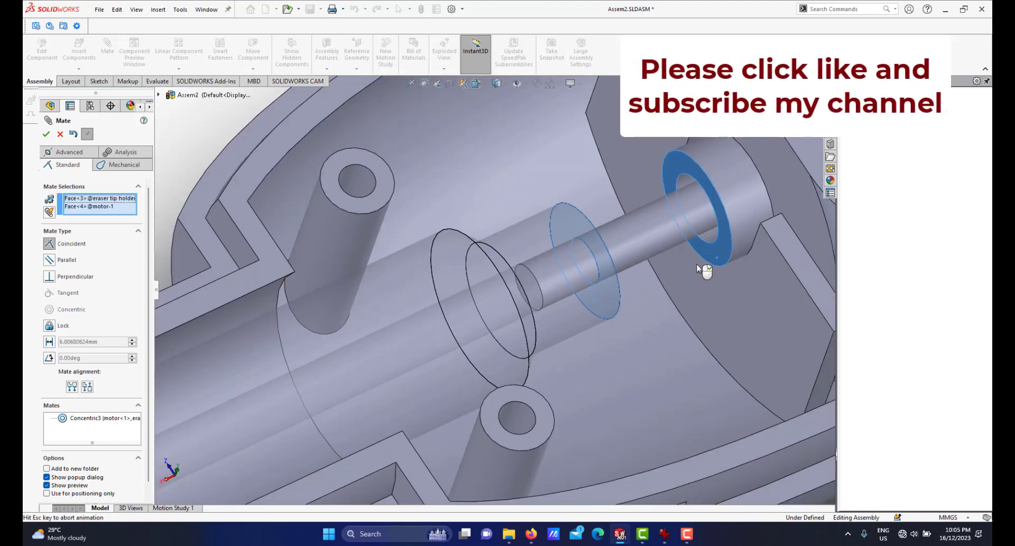
left_click(824, 228)
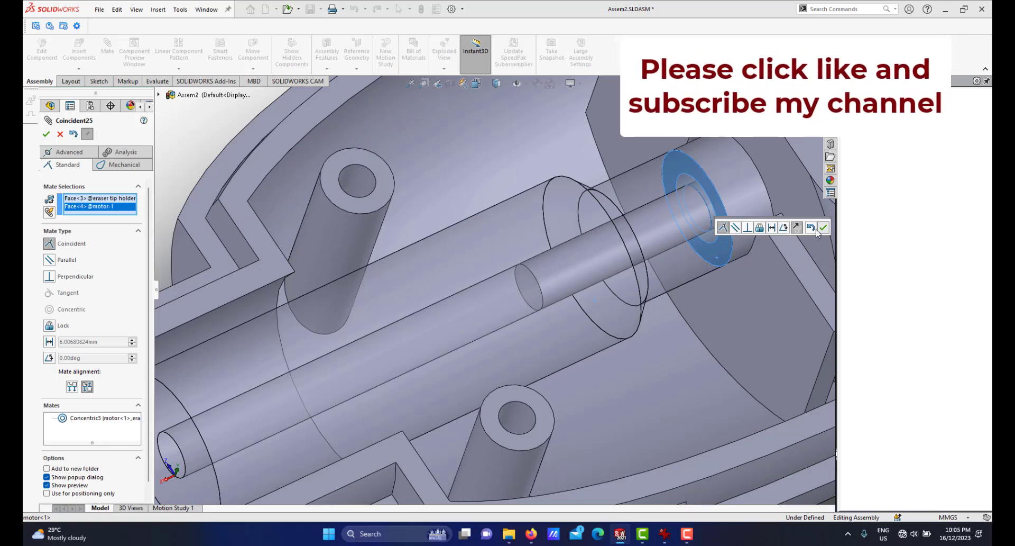
Examine the mated eraser tip holder inside the casing nose from several angles and close the Mate command.
scroll(601, 288, "up", 5)
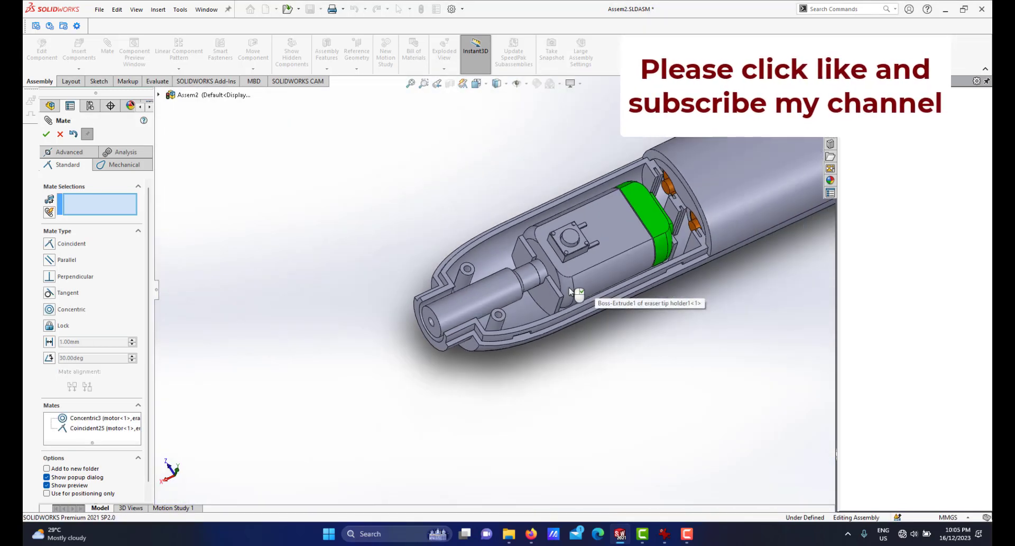
mouse_move(594, 288)
middle_mouse_down()
mouse_move(469, 325)
mouse_move(439, 317)
mouse_move(420, 332)
mouse_move(426, 290)
mouse_move(401, 305)
middle_mouse_up()
scroll(408, 320, "down", 5)
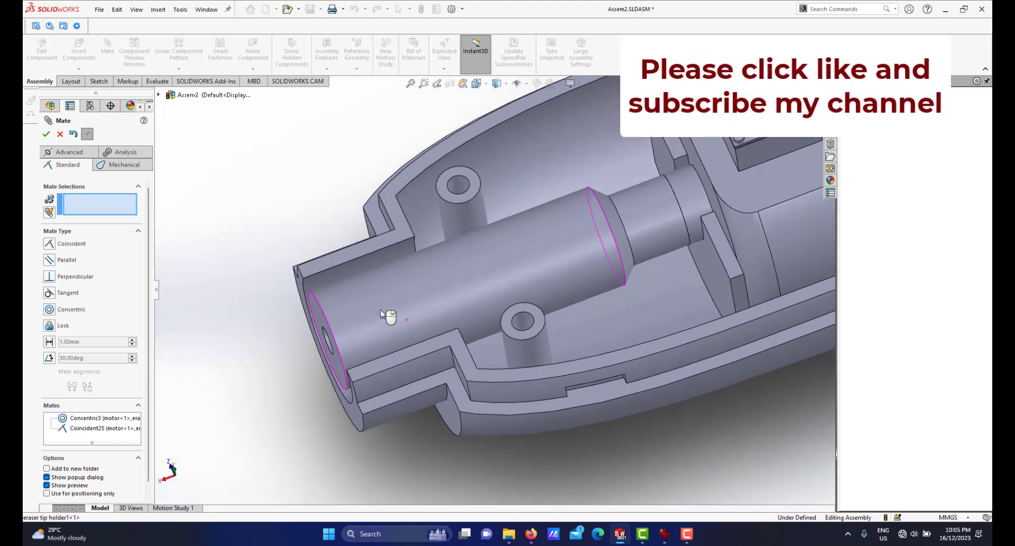
scroll(368, 316, "down", 2)
middle_click_drag(312, 319, 319, 337)
scroll(317, 336, "down", 1)
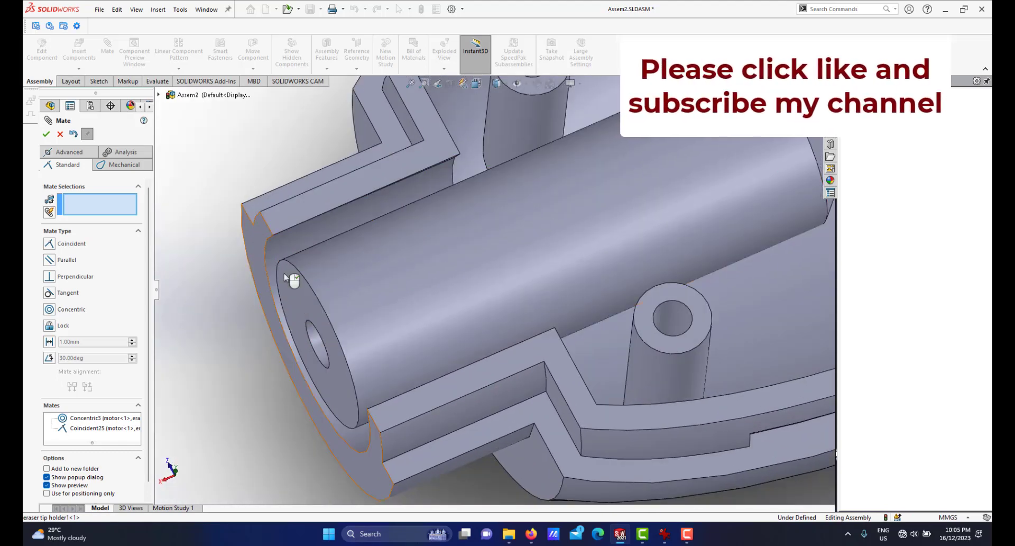
scroll(292, 280, "up", 2)
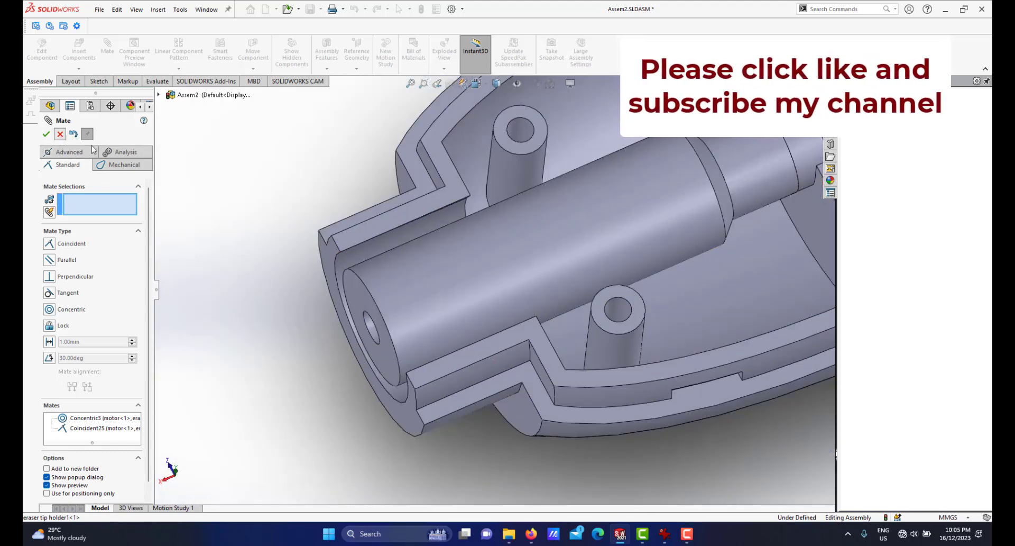
scroll(574, 282, "up", 6)
scroll(626, 209, "down", 2)
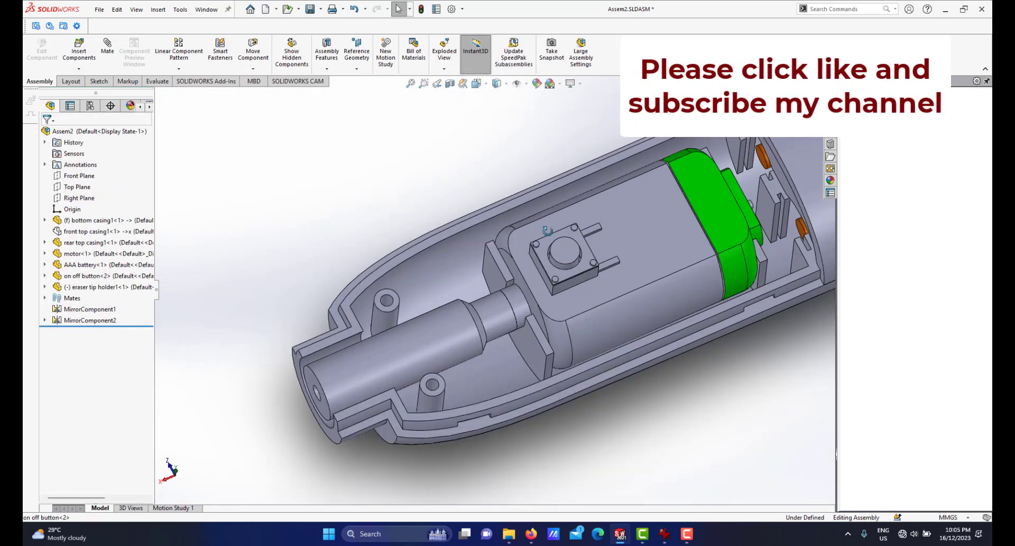
Examine the assembly with the eraser tip holder installed and expand its mates list.
middle_click_drag(547, 231, 581, 284)
scroll(559, 293, "up", 3)
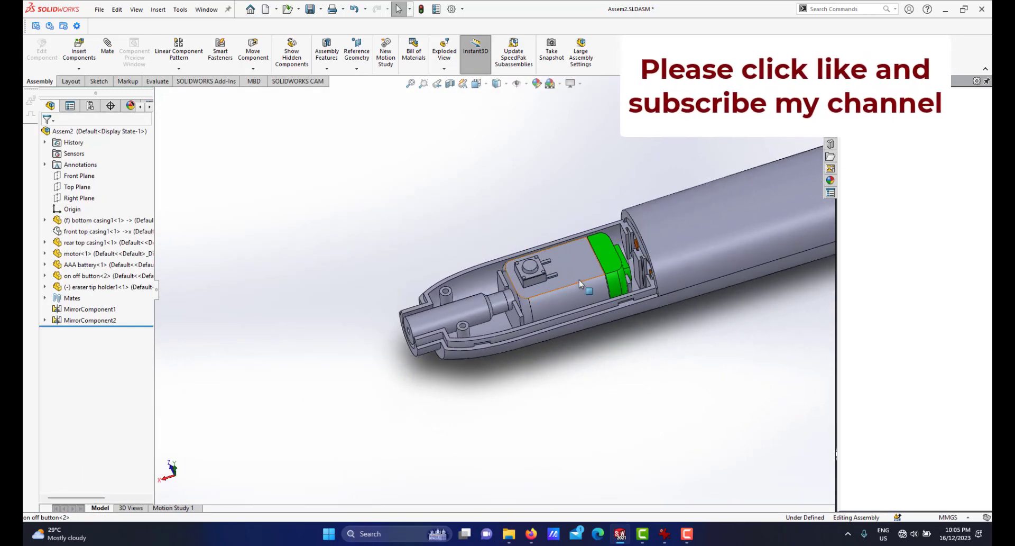
scroll(587, 282, "down", 2)
middle_click_drag(503, 286, 523, 294)
scroll(451, 307, "down", 2)
mouse_move(457, 305)
middle_mouse_down()
mouse_move(470, 303)
mouse_move(440, 306)
middle_mouse_up()
scroll(494, 288, "up", 1)
scroll(494, 287, "down", 1)
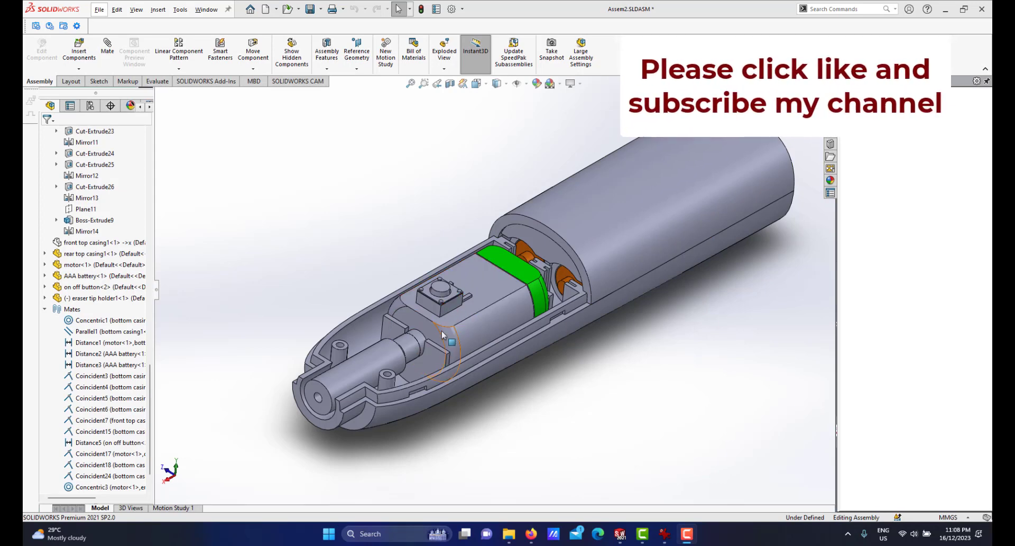
scroll(443, 335, "up", 1)
scroll(442, 334, "down", 1)
View the reference photo of the eraser tip gripper and switch back to the Assem2 assembly.
left_click(667, 540)
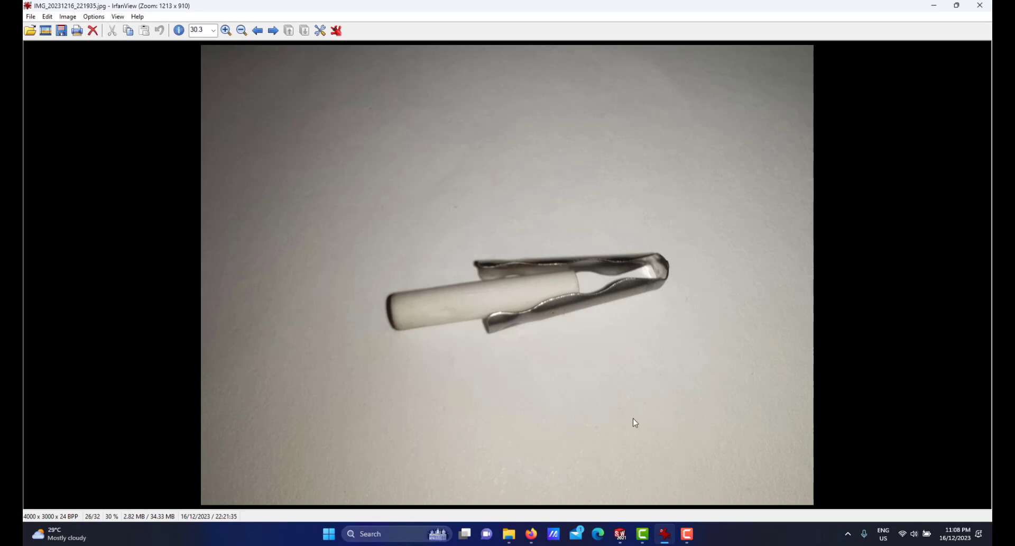
left_click(623, 532)
left_click(569, 455)
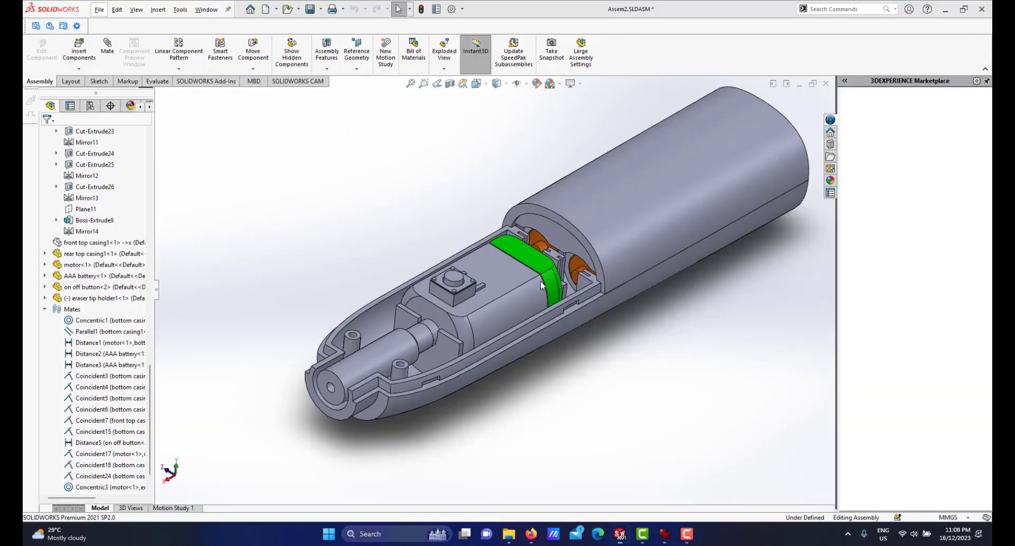
Start a new part document and check the gripper reference photo again.
scroll(407, 349, "down", 2)
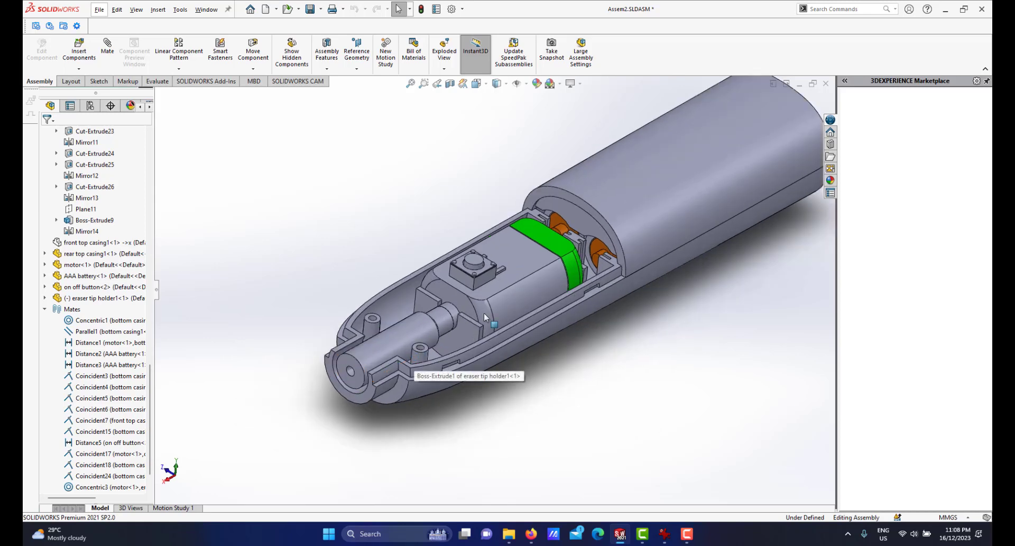
scroll(495, 310, "down", 1)
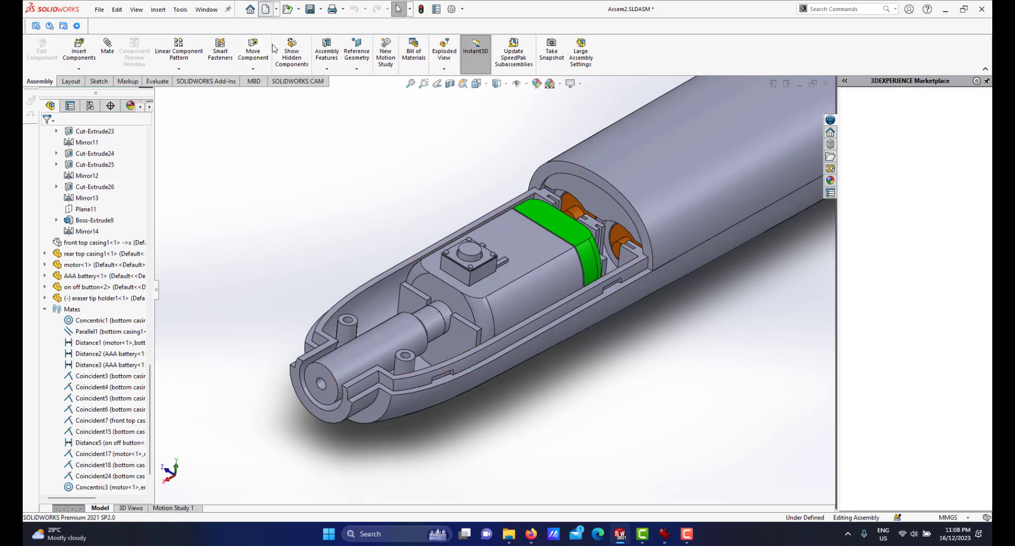
left_click(551, 367)
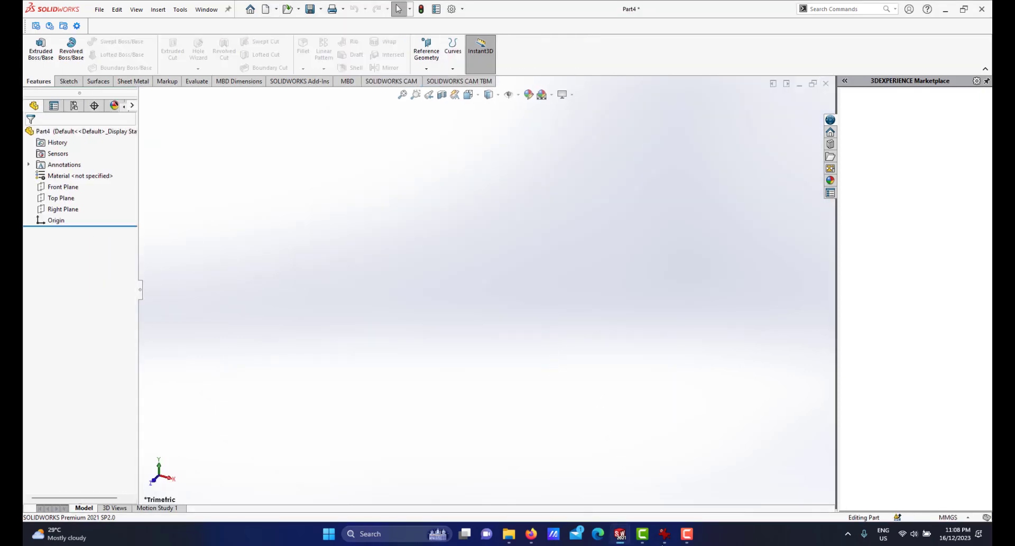
left_click(664, 534)
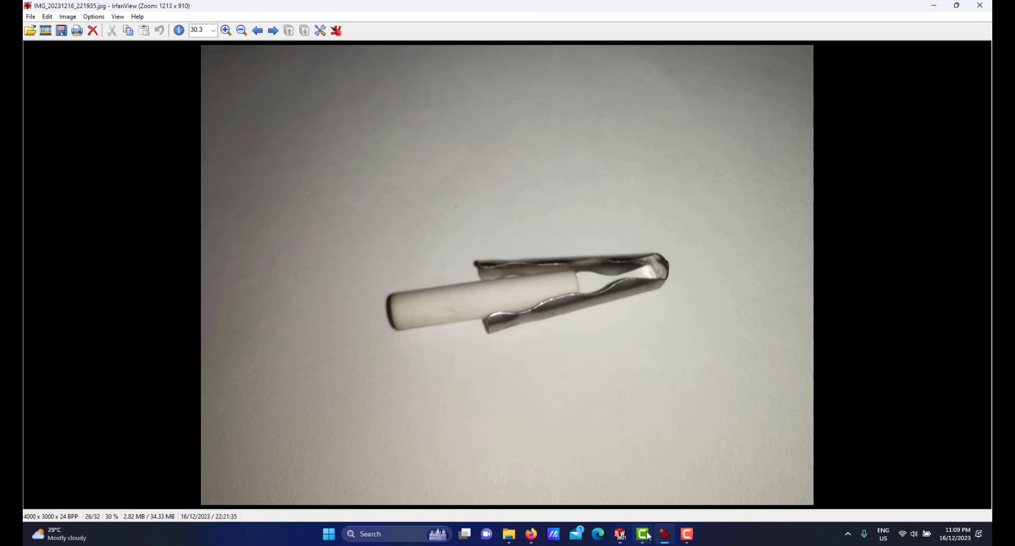
left_click(665, 536)
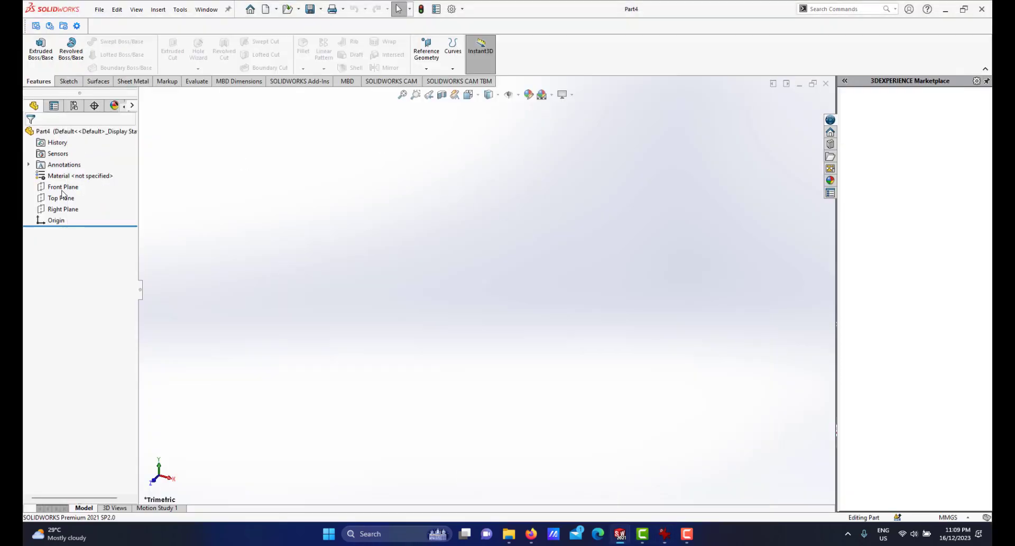
Start a sketch on the Right Plane and draw a circle centred on the origin.
left_click(60, 209)
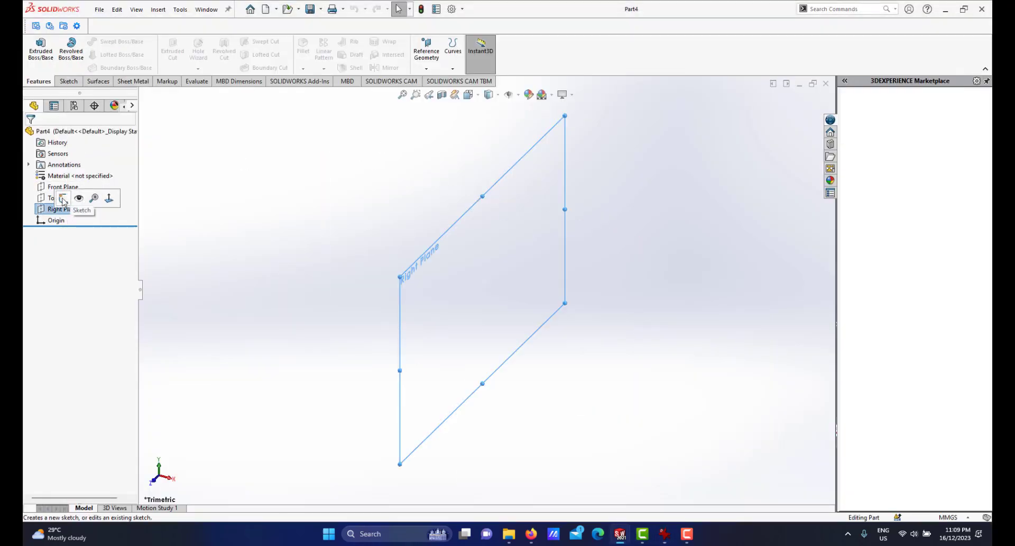
left_click(63, 200)
left_click(108, 42)
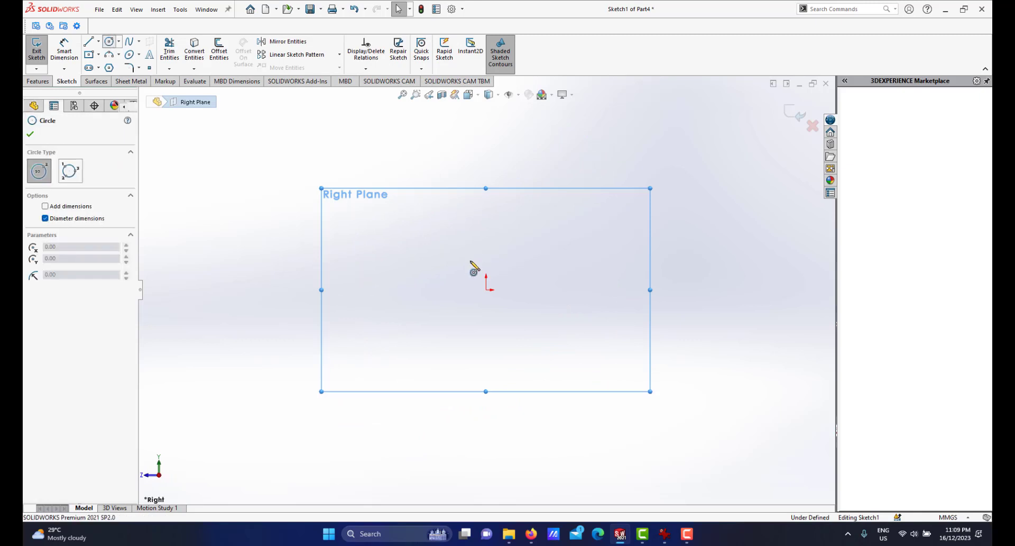
left_click(486, 289)
left_click(511, 290)
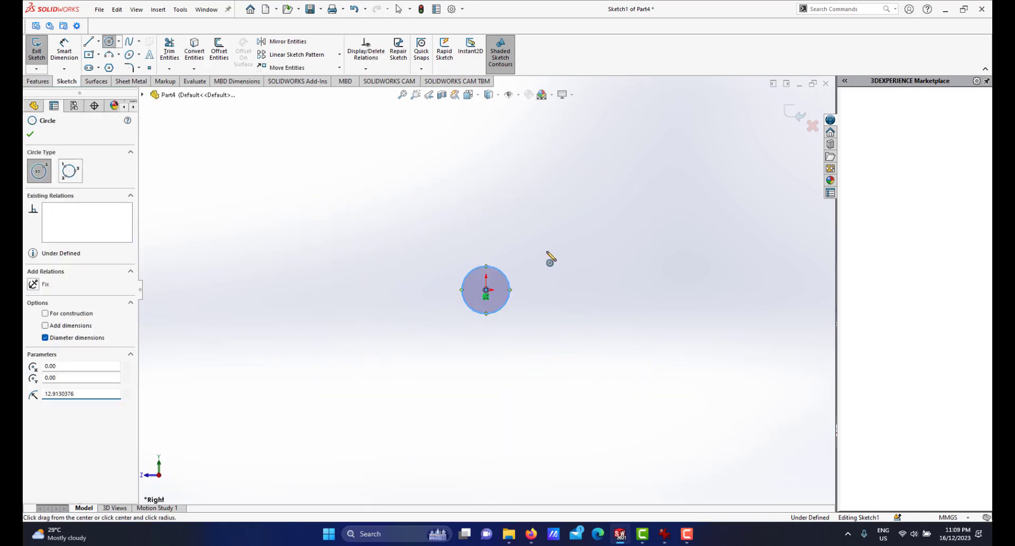
right_click(549, 254)
left_click(676, 239)
Dimension the circle's diameter as 6 mm.
left_click(509, 281)
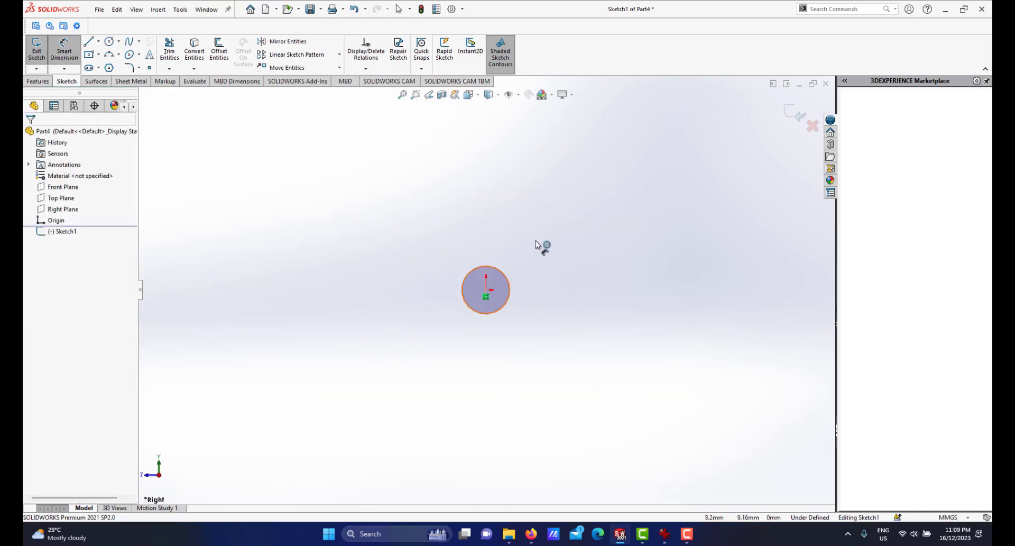
left_click(550, 280)
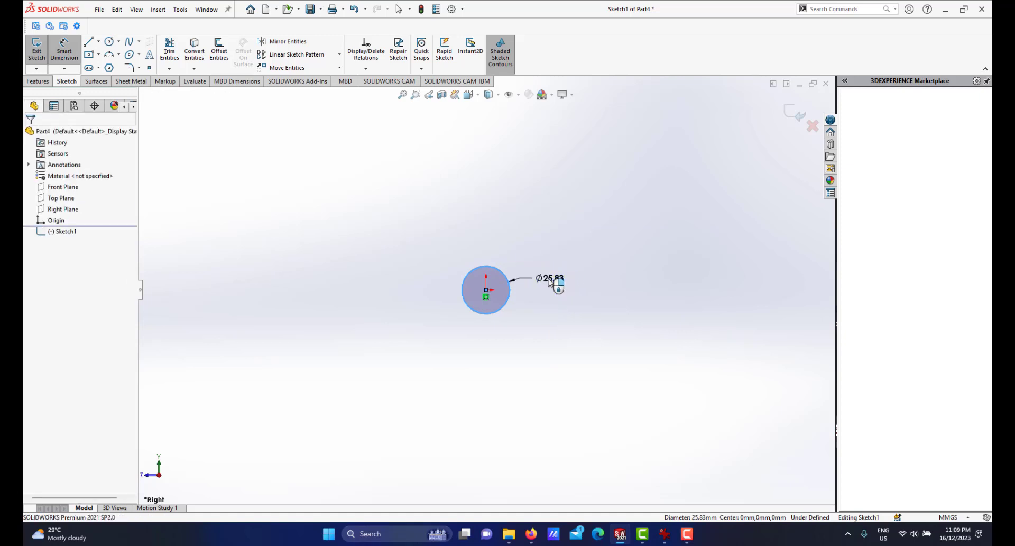
type("6")
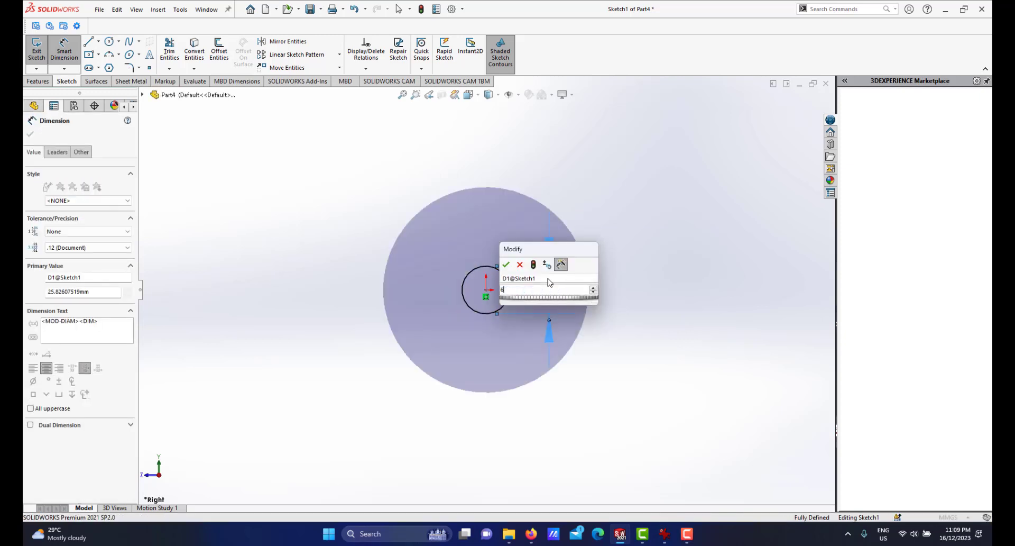
key("Return")
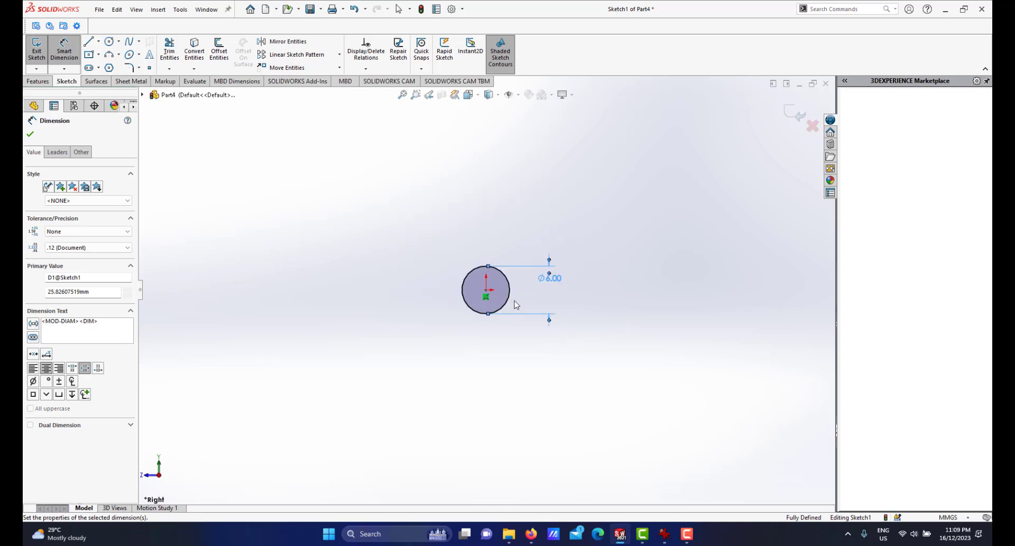
scroll(497, 295, "up", 1)
scroll(495, 293, "down", 1)
middle_click_drag(492, 291, 527, 320)
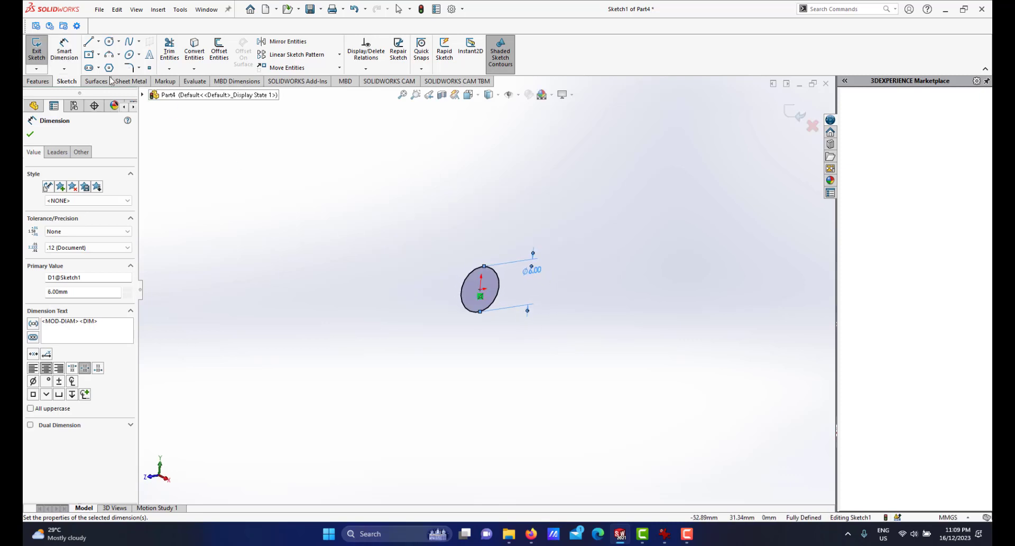
Extrude the 6 mm circle 25 mm into a solid cylinder.
left_click(37, 81)
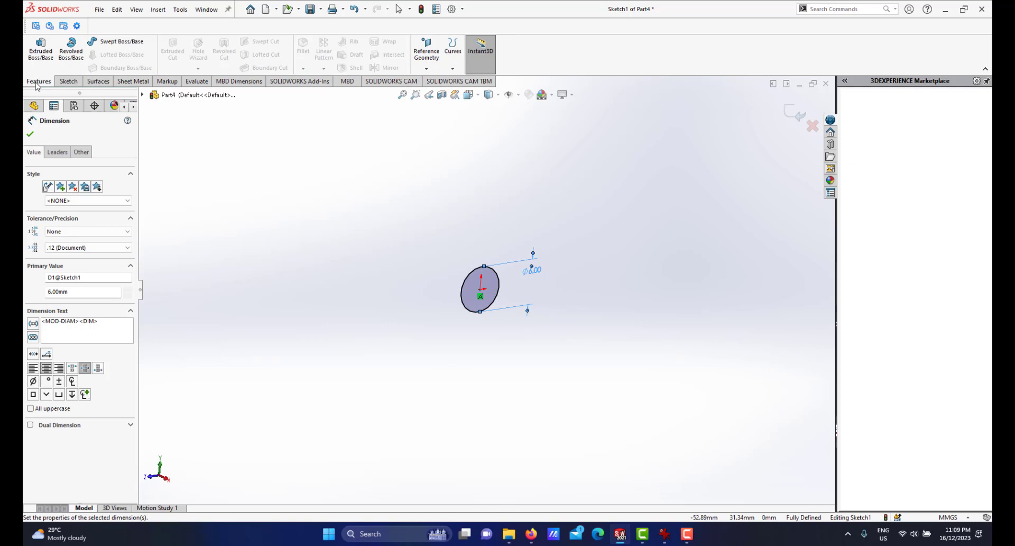
left_click(41, 50)
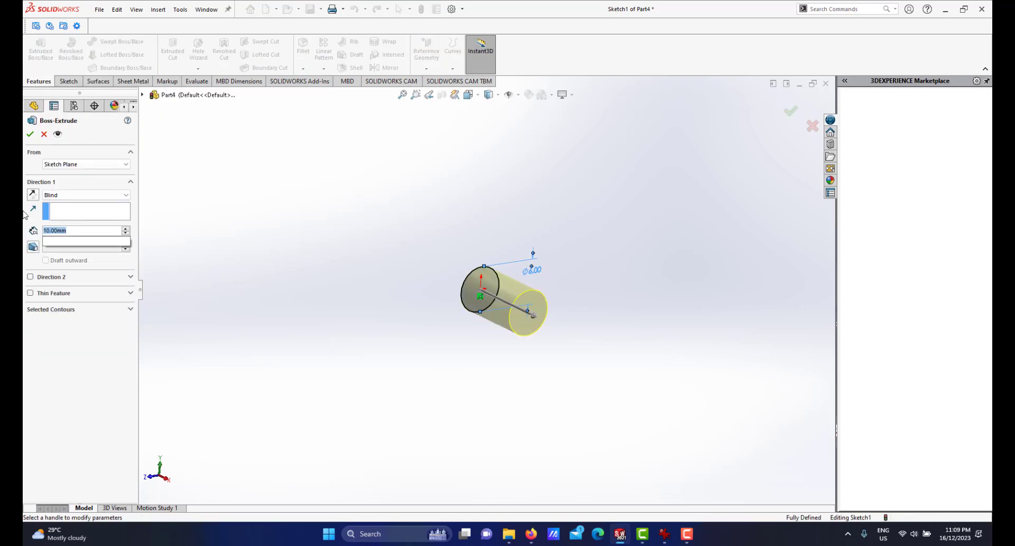
type("25")
key("Return")
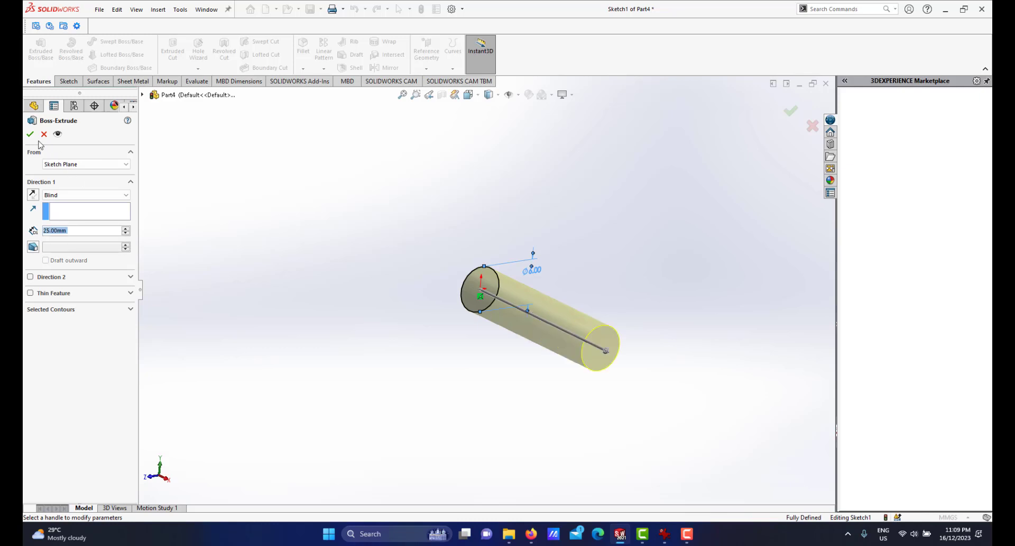
left_click(30, 133)
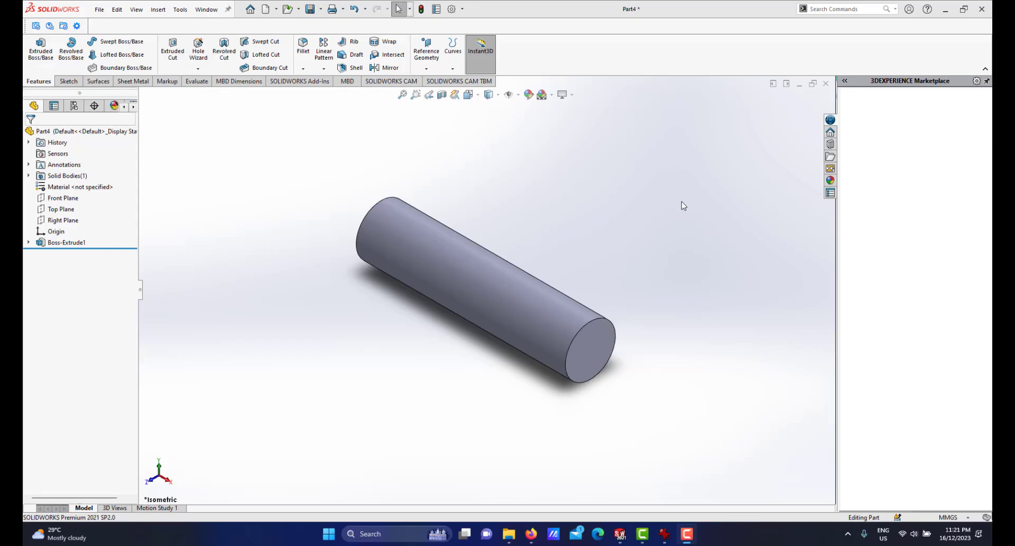
Shell the cylinder with a 0.20 mm wall, removing one end face to make a hollow tube.
scroll(474, 300, "up", 1)
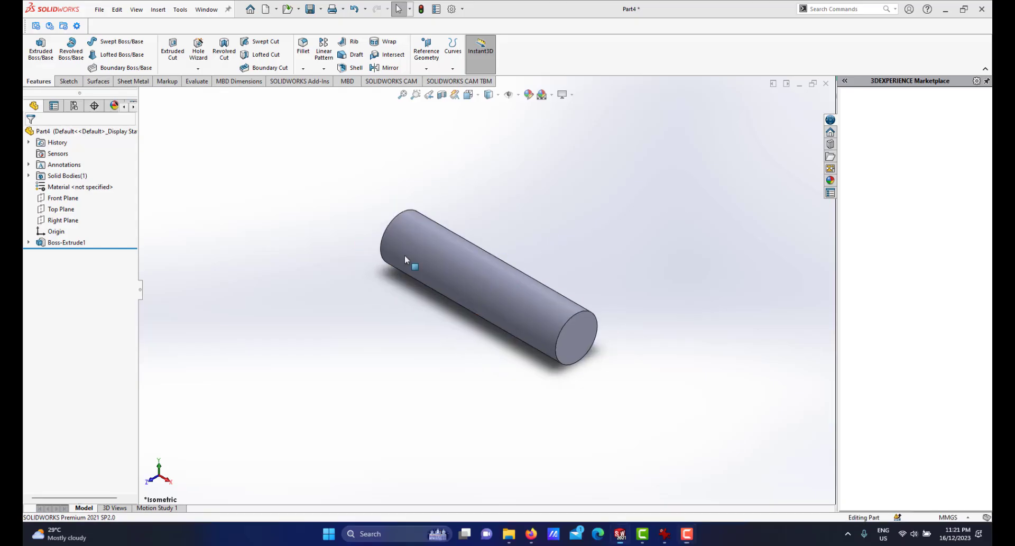
middle_click_drag(405, 255, 481, 296)
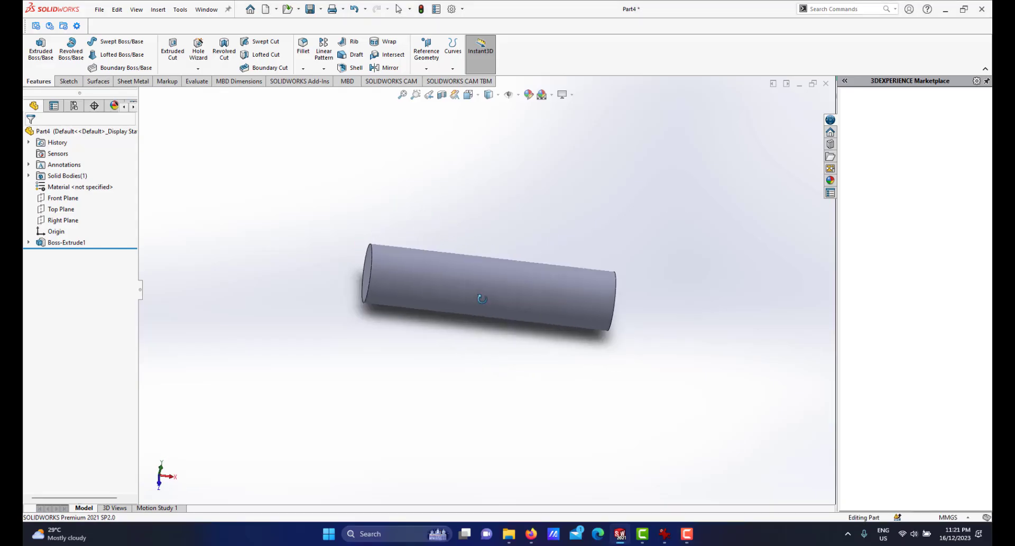
left_click(353, 69)
middle_click_drag(444, 240, 438, 292)
left_click(399, 302)
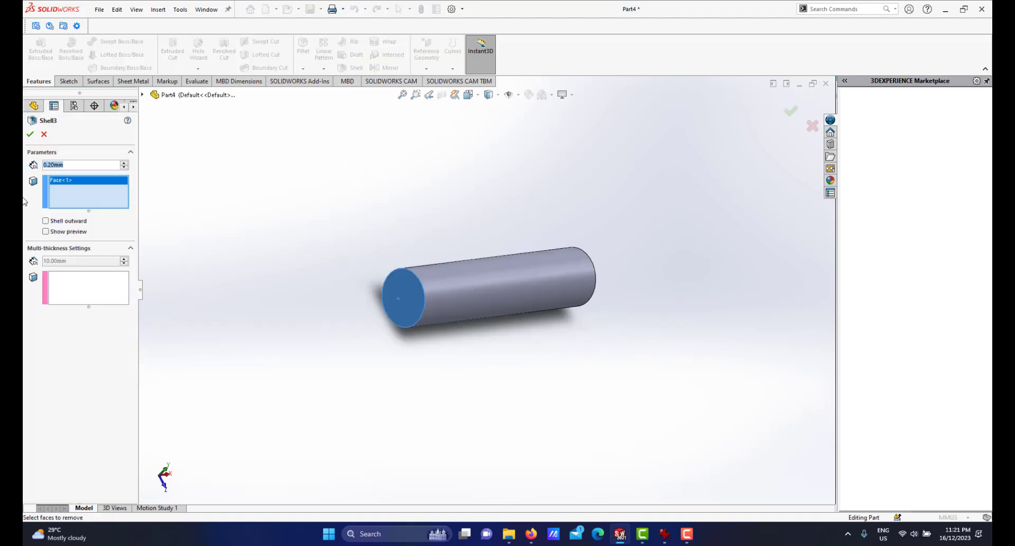
left_click(30, 133)
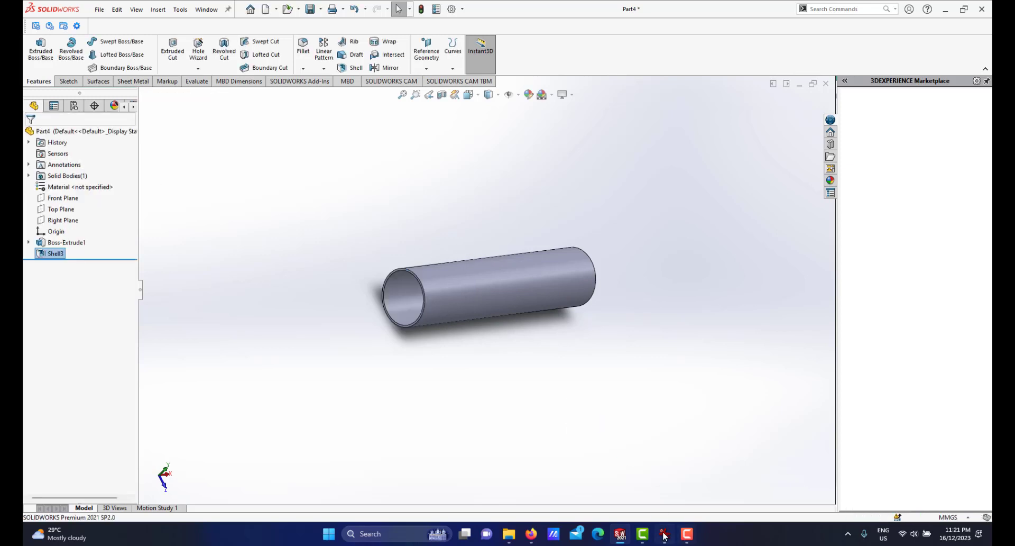
Compare the hollow tube with the gripper reference photo.
left_click(664, 534)
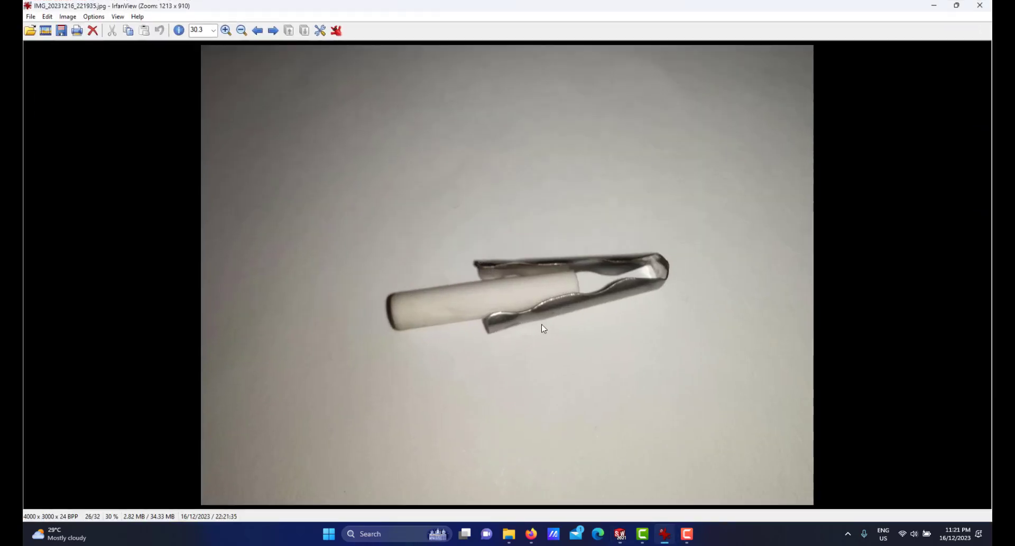
left_click(664, 534)
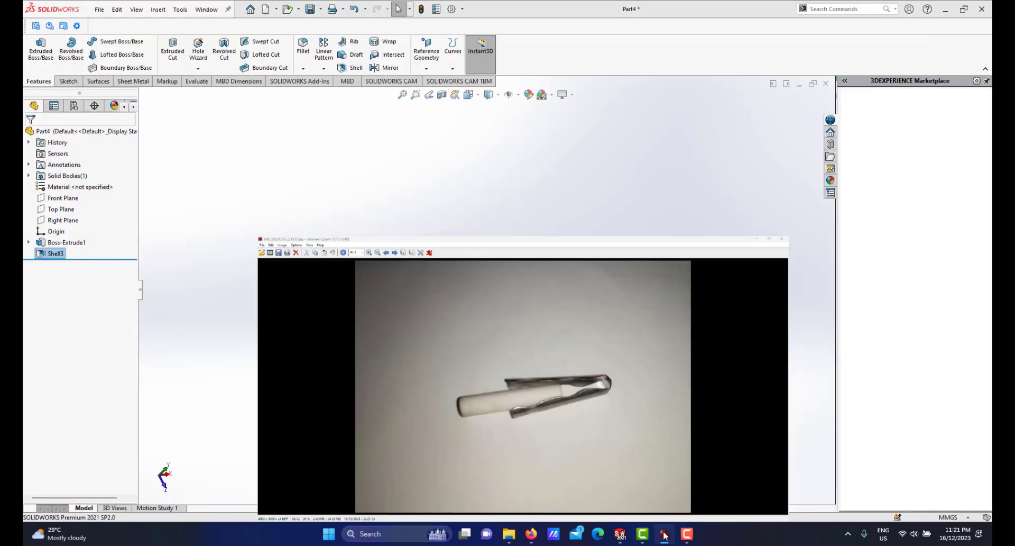
middle_click_drag(500, 304, 571, 349)
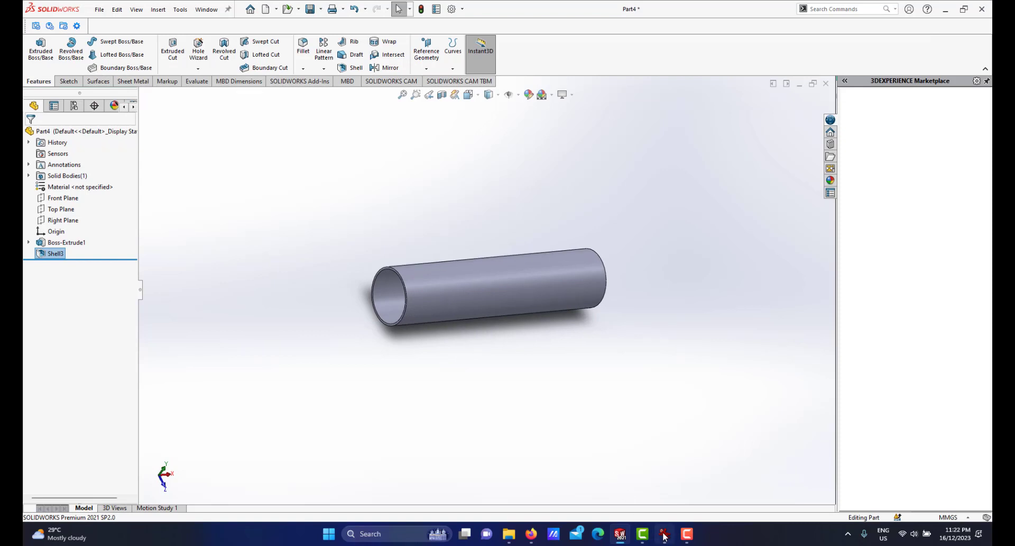
left_click(664, 534)
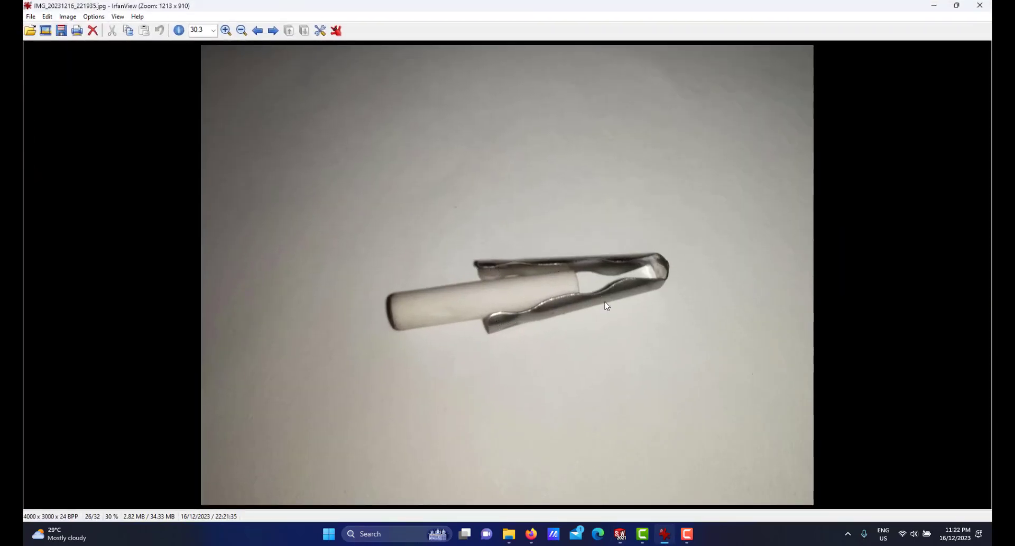
left_click(665, 535)
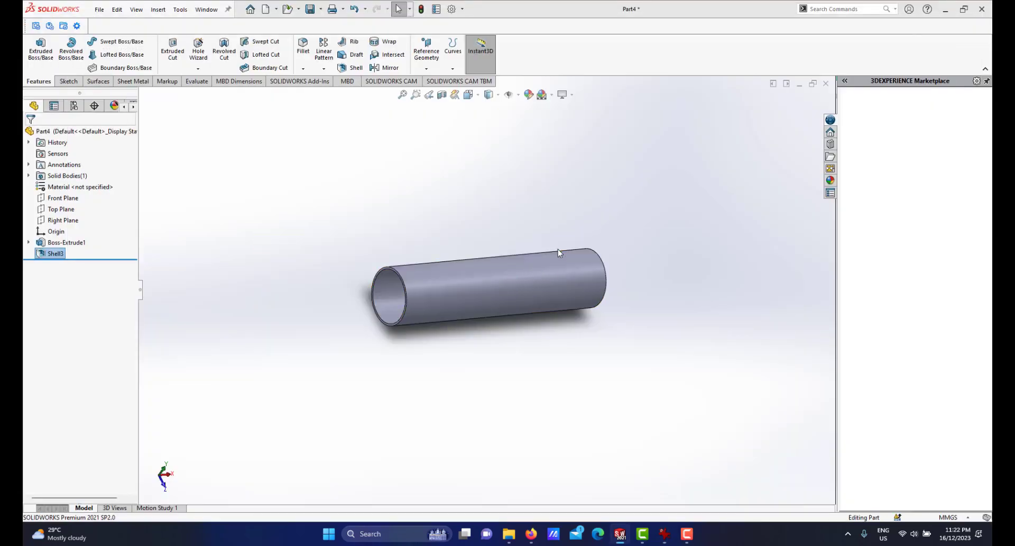
Start a sketch on the Front Plane and draw a centerline along the tube's axis across its full length.
key("space")
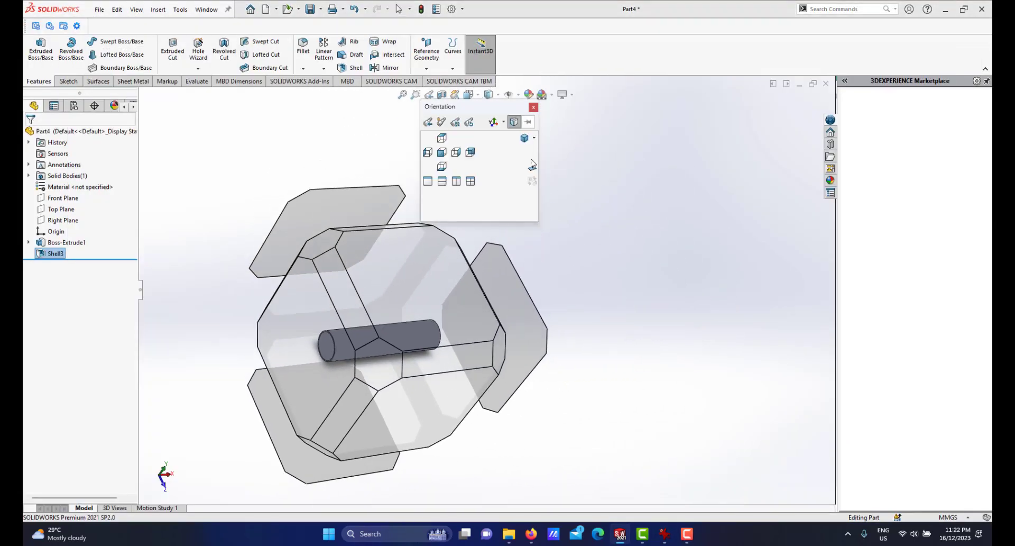
left_click(527, 141)
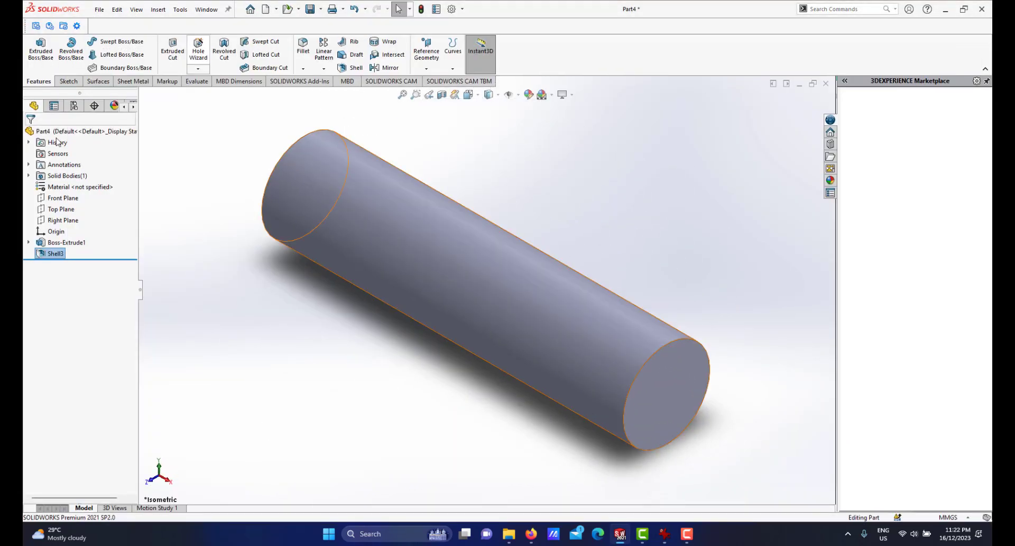
left_click(57, 198)
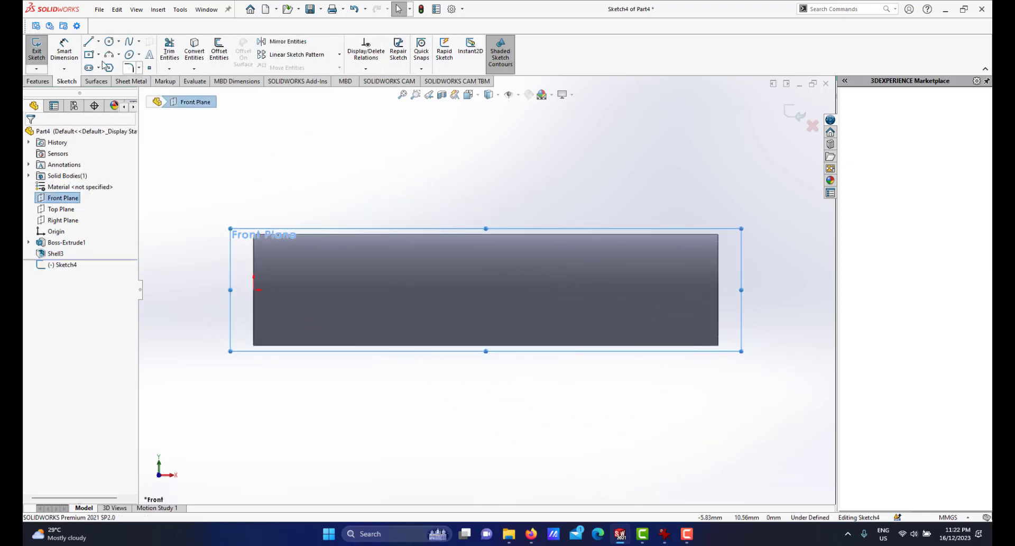
left_click(99, 41)
left_click(113, 64)
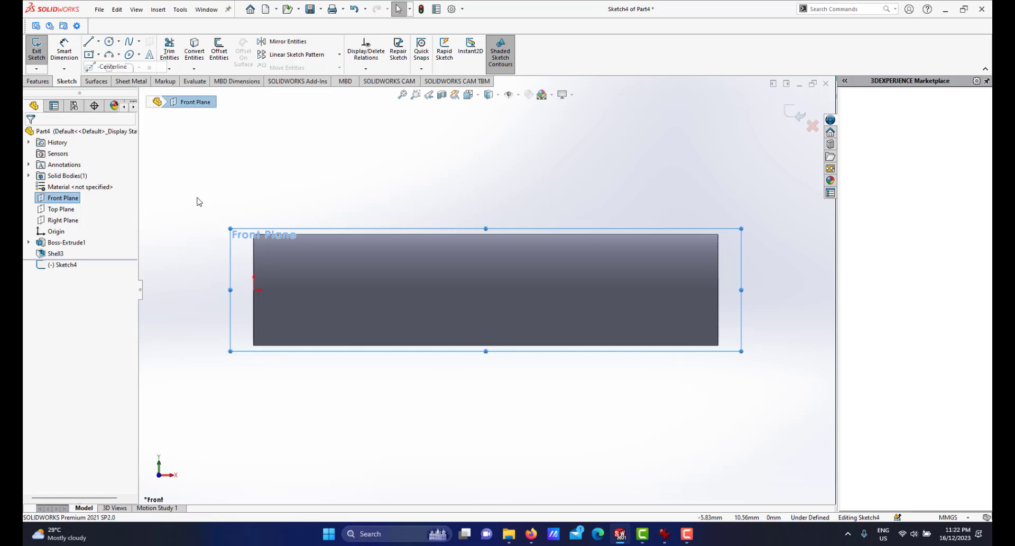
left_click(254, 290)
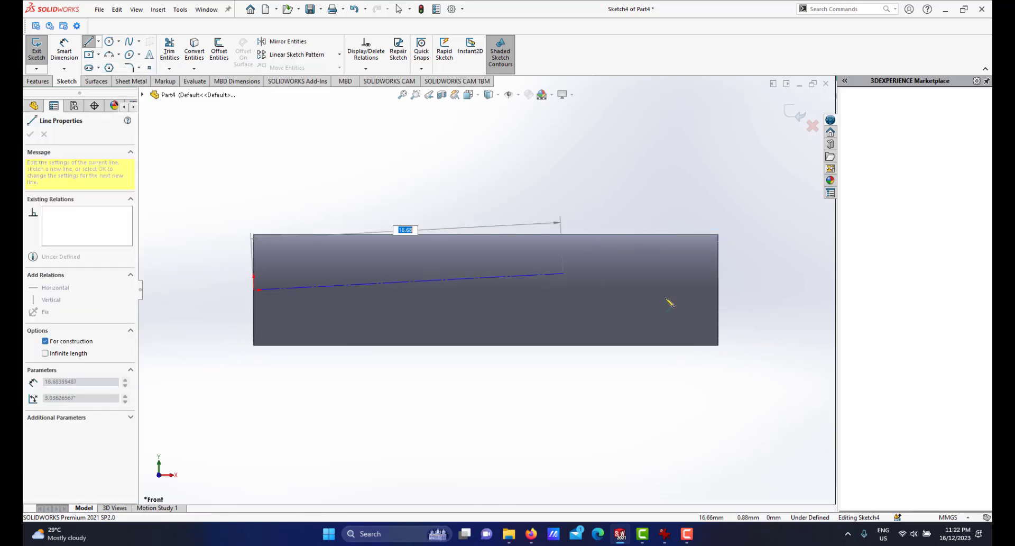
left_click(718, 290)
right_click(740, 312)
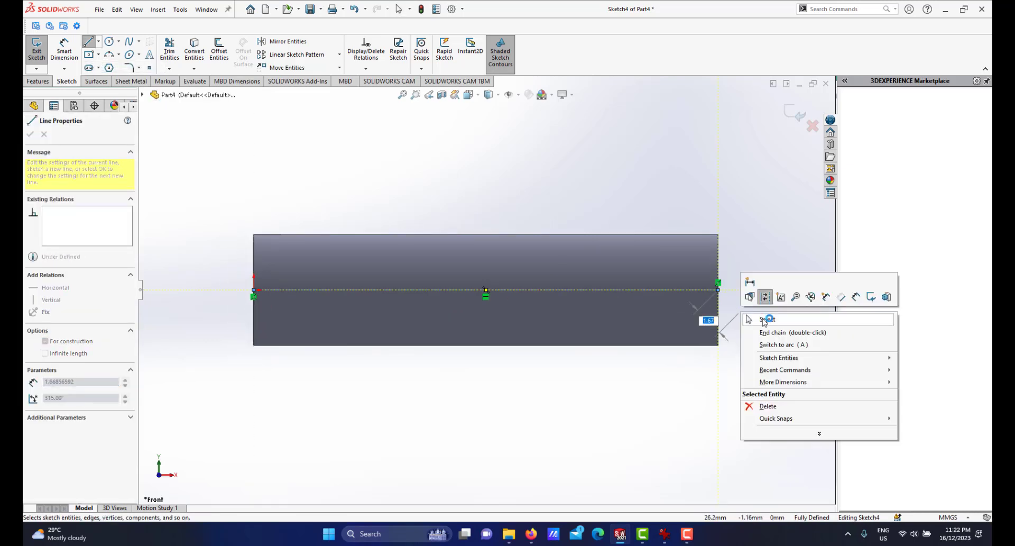
left_click(764, 319)
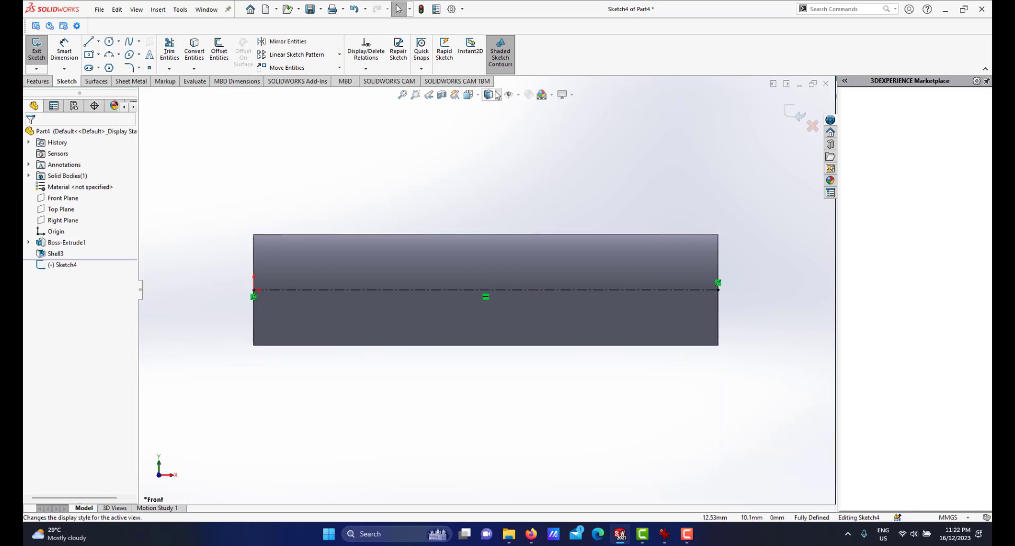
Switch the display to show hidden lines and check the gripper reference photo again.
left_click(498, 95)
left_click(487, 152)
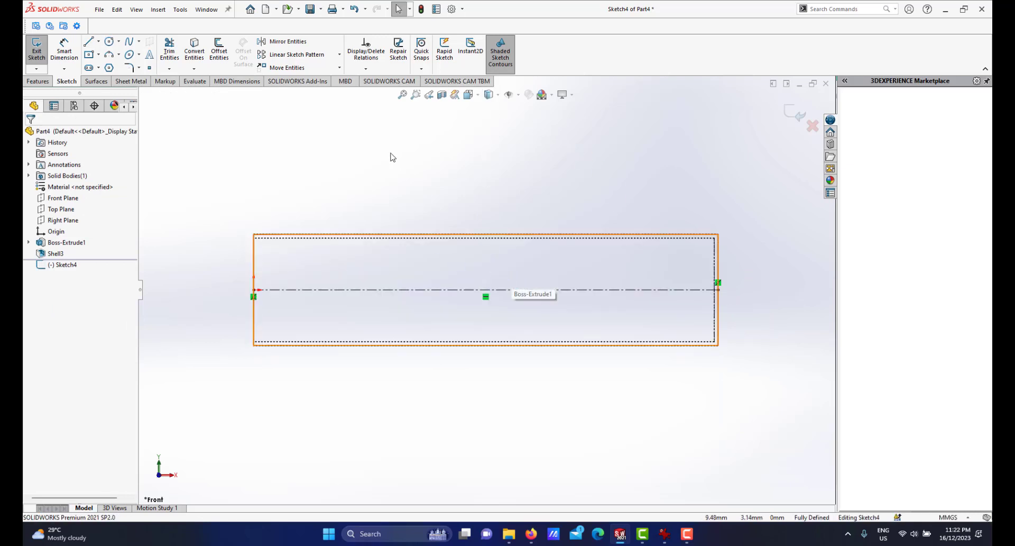
left_click(661, 529)
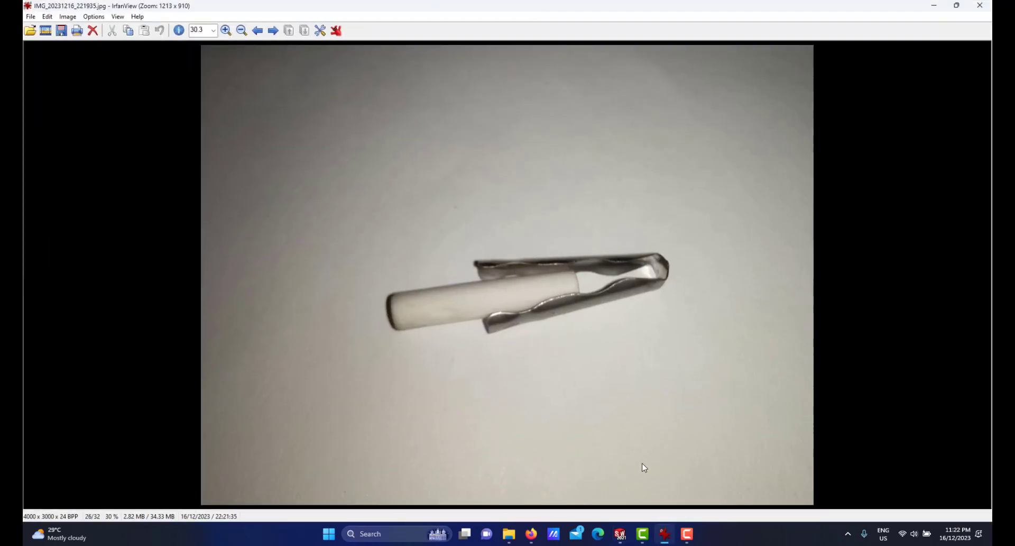
left_click(660, 531)
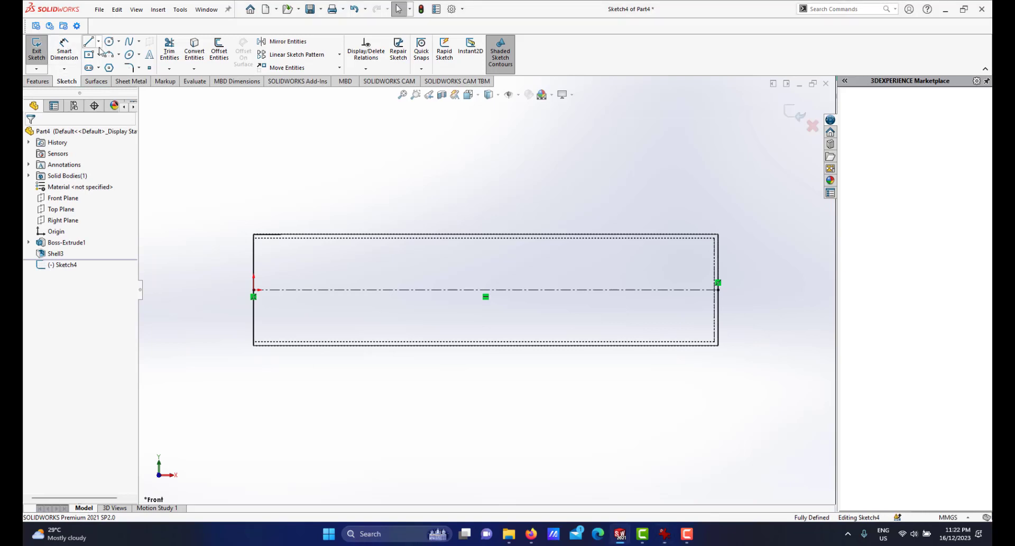
Draw a zigzag chain of lines above the centerline along the tube, following the gripper's wavy clip profile.
left_click(88, 42)
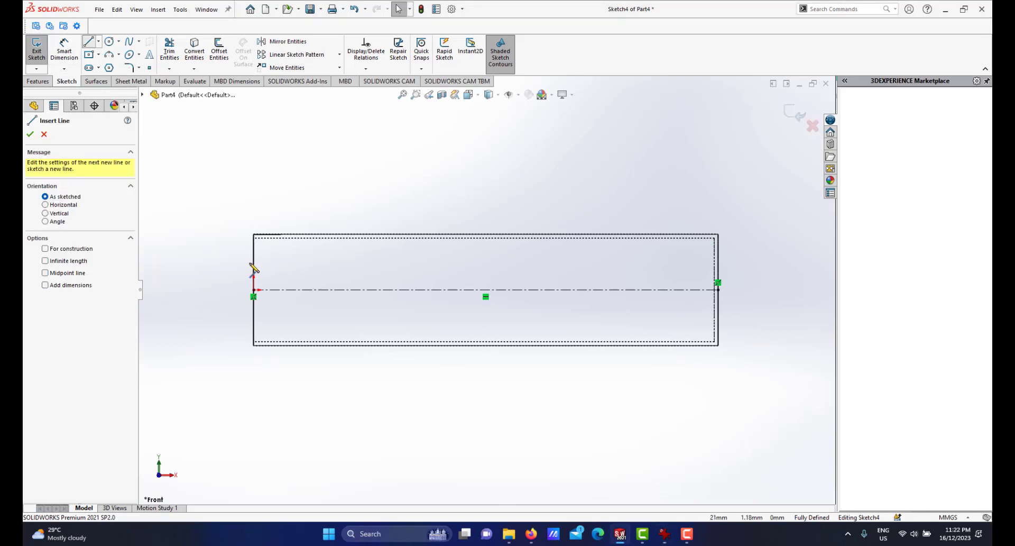
left_click(664, 534)
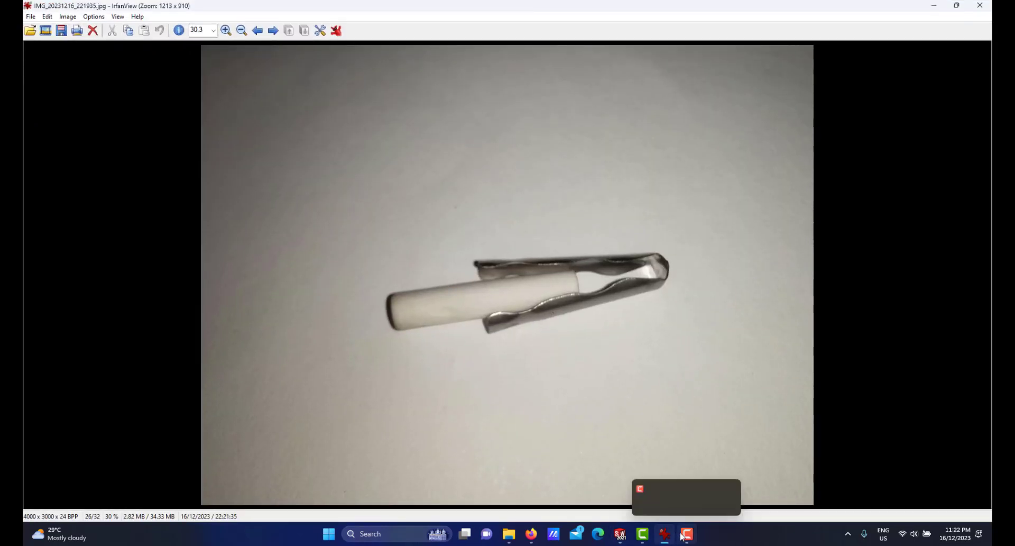
left_click(683, 535)
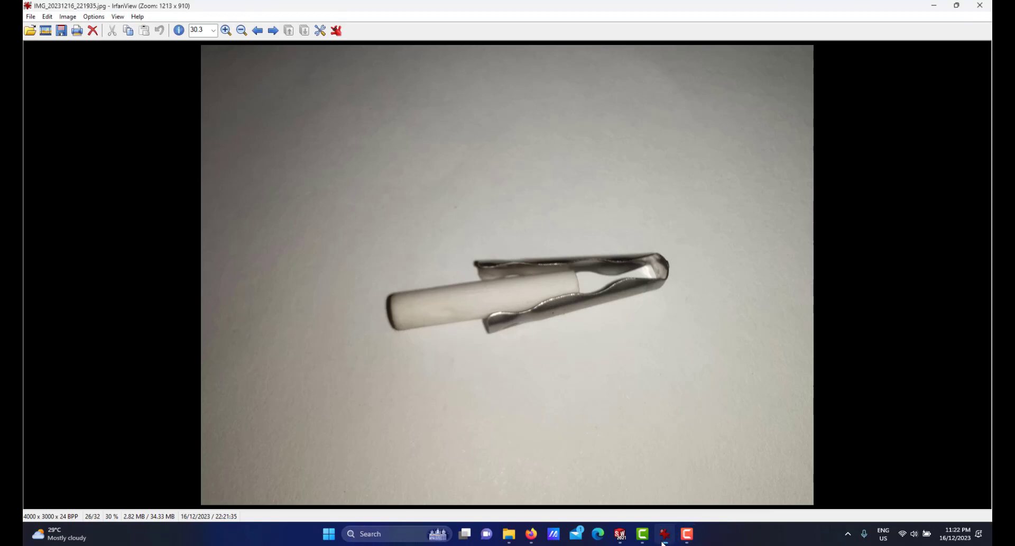
left_click(665, 535)
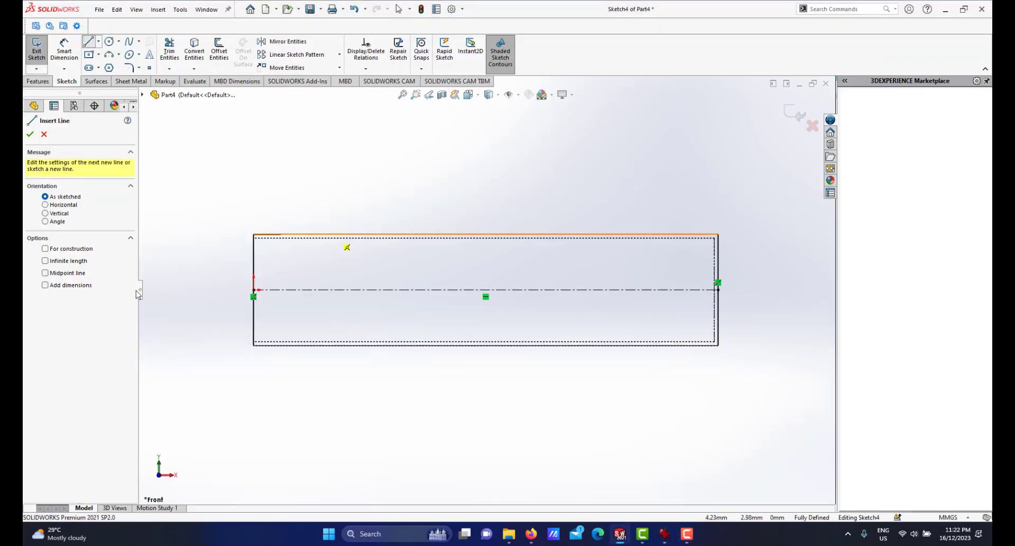
left_click(255, 268)
left_click(285, 268)
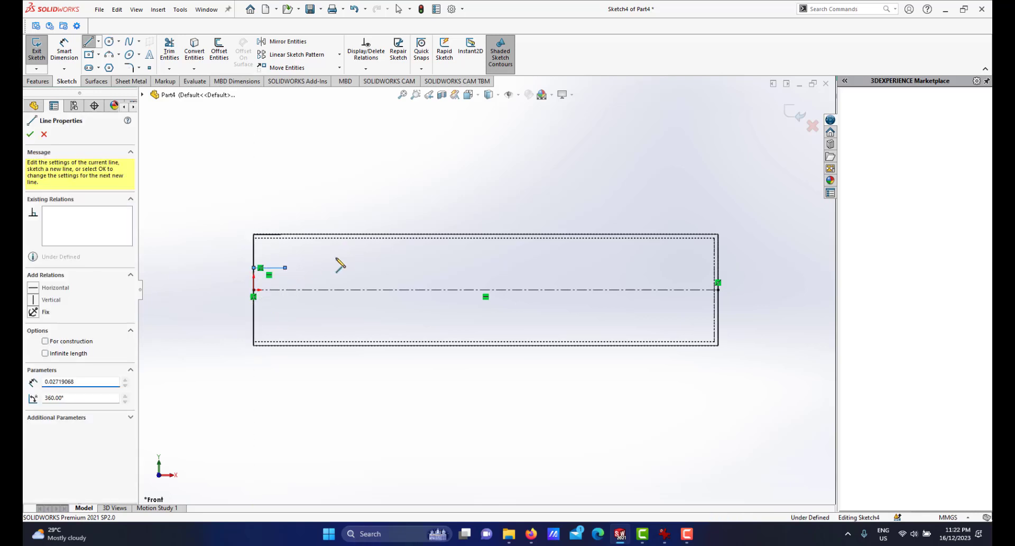
left_click(368, 250)
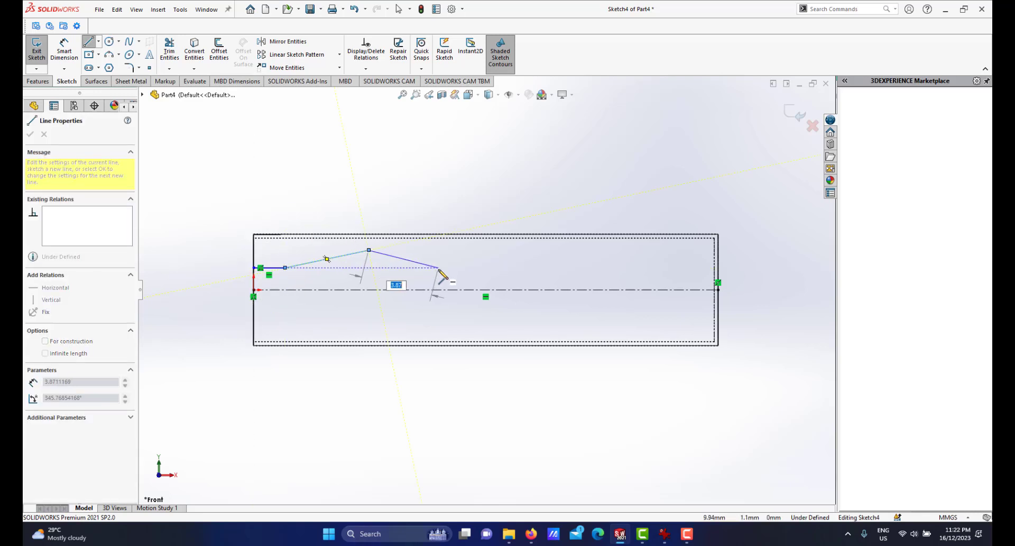
left_click(438, 268)
left_click(481, 268)
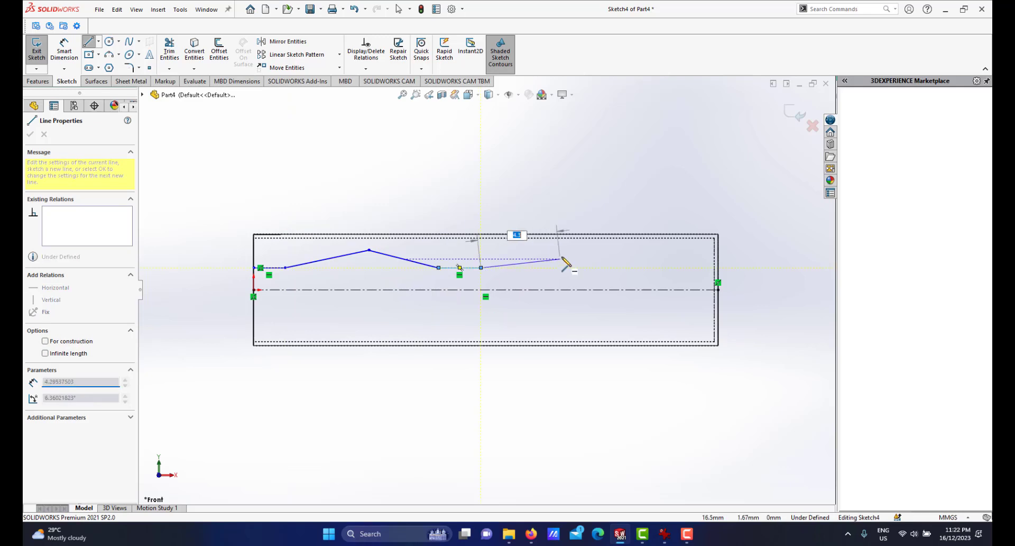
left_click(568, 249)
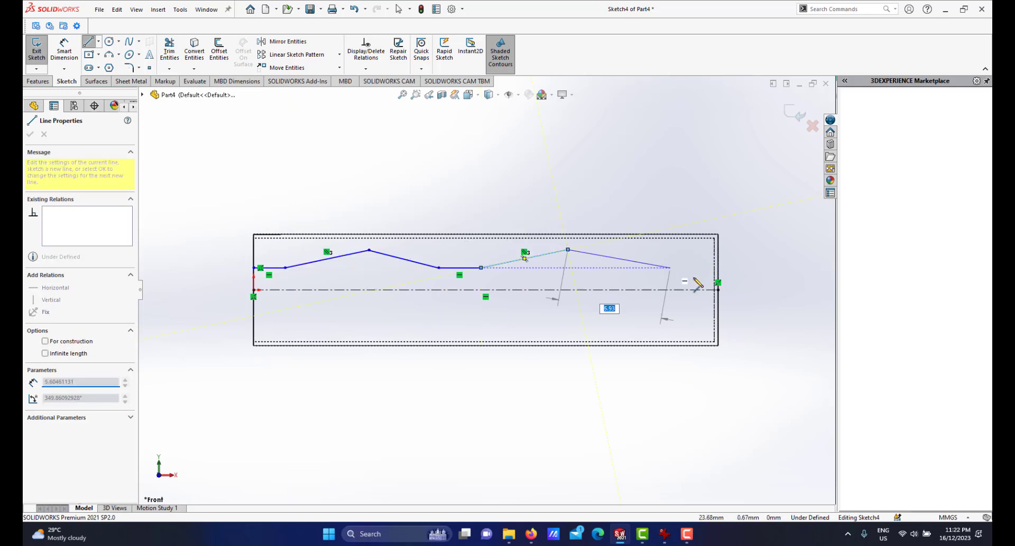
left_click(658, 269)
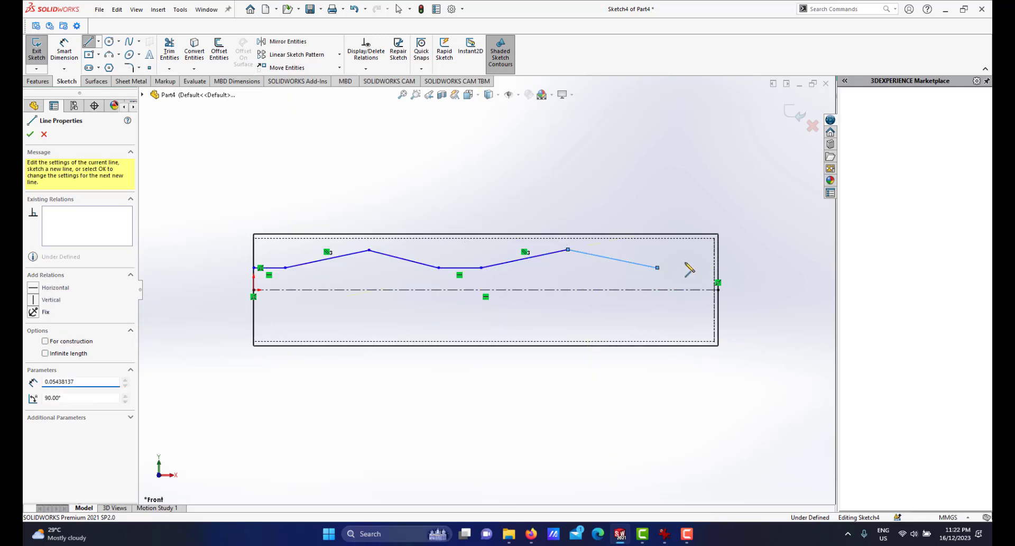
Check the gripper reference photo, then extend the zigzag chain with two more lines ending at the tube's right end.
left_click(668, 534)
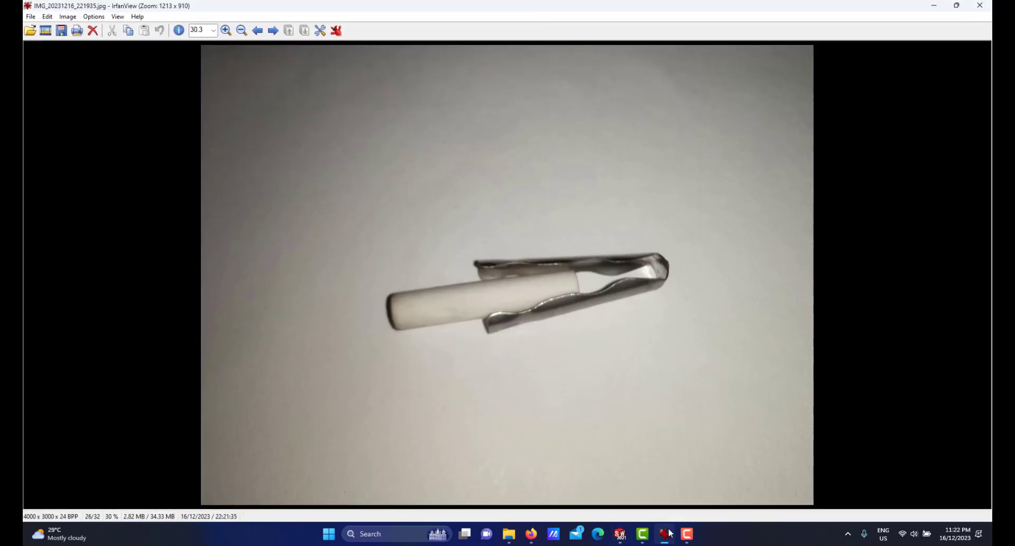
left_click(667, 533)
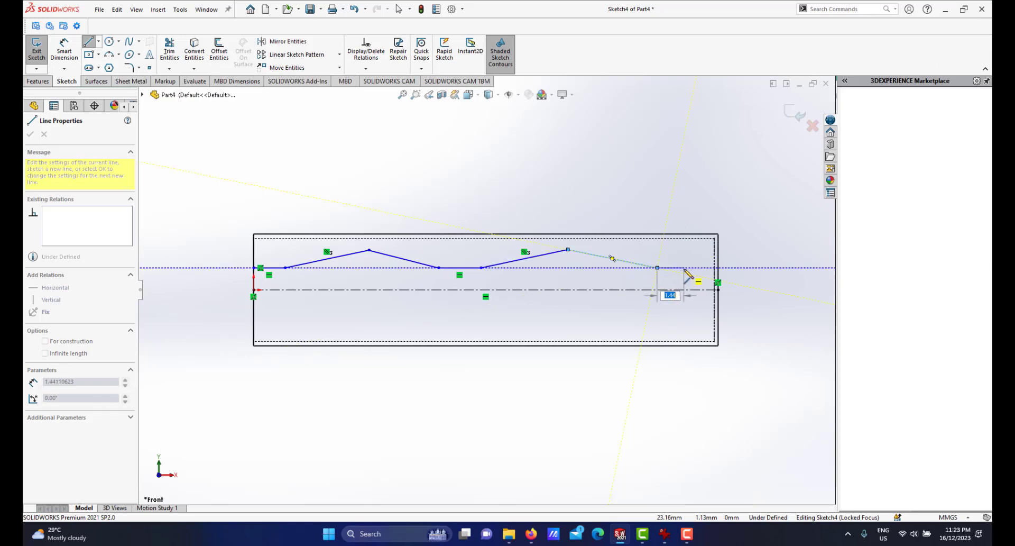
left_click(685, 268)
left_click(714, 249)
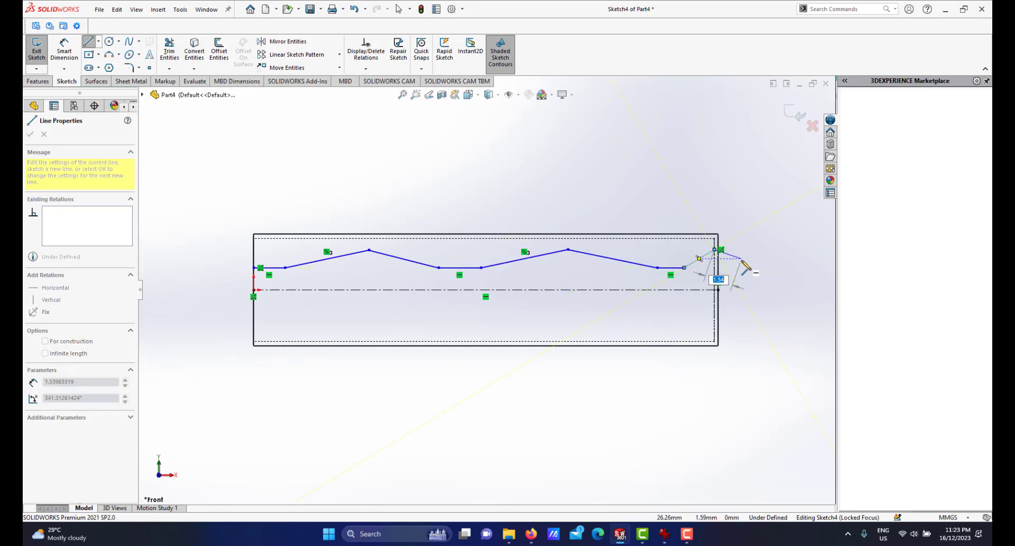
right_click(743, 260)
left_click(765, 270)
Make the three short horizontal segments of the zigzag collinear.
scroll(717, 268, "down", 2)
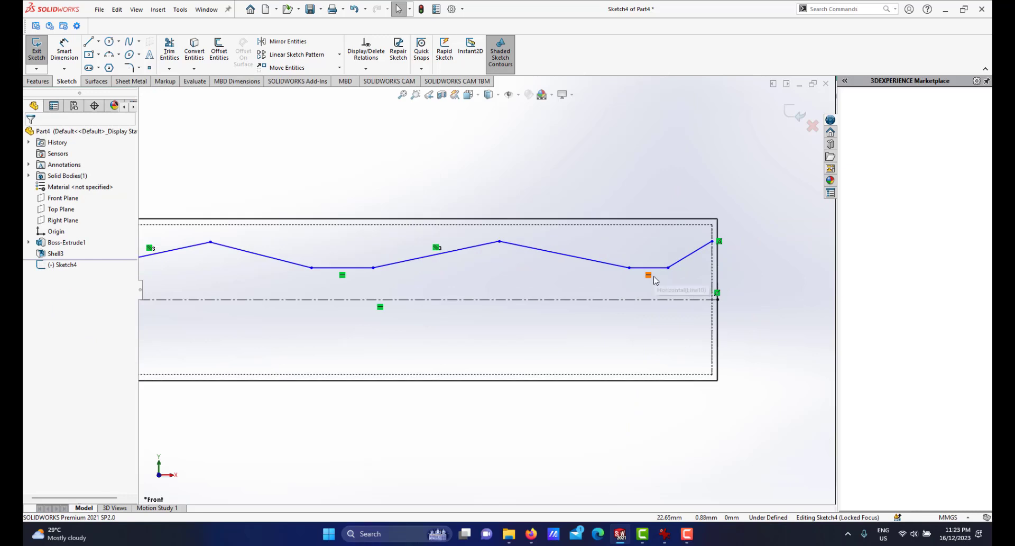
scroll(655, 281, "up", 1)
scroll(434, 276, "down", 1)
scroll(450, 264, "up", 3)
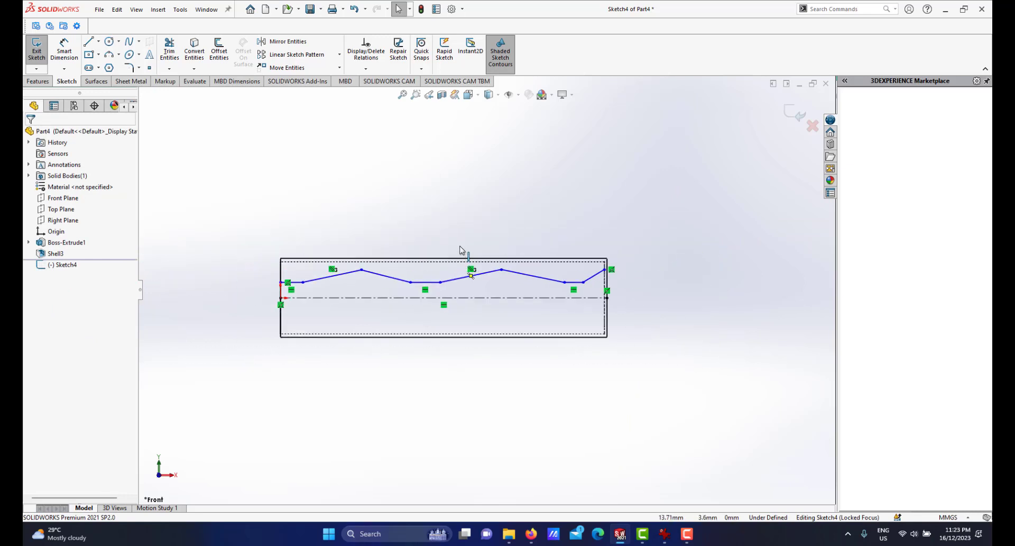
scroll(410, 288, "down", 1)
right_click(478, 194)
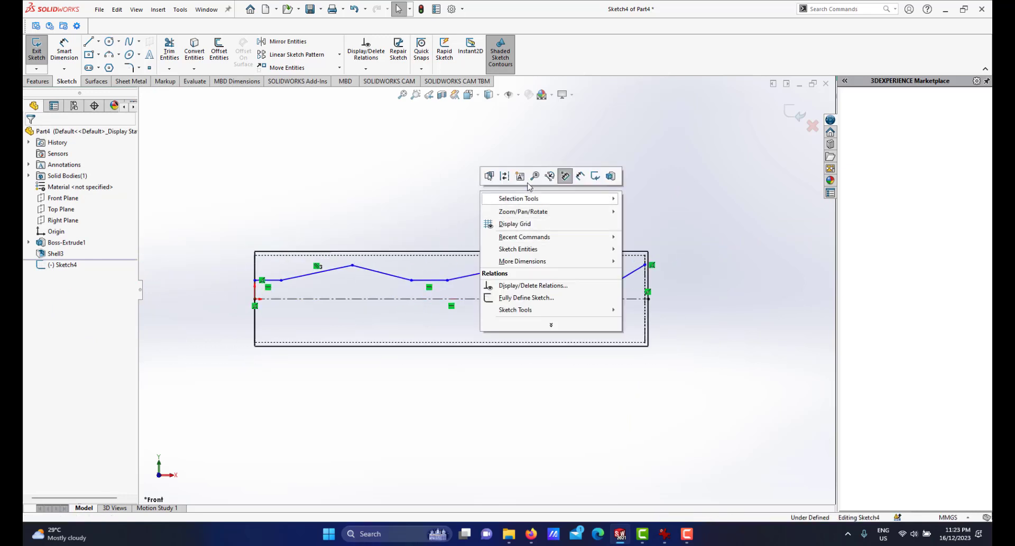
left_click(431, 267)
scroll(298, 304, "down", 1)
scroll(349, 281, "up", 1)
scroll(351, 280, "down", 1)
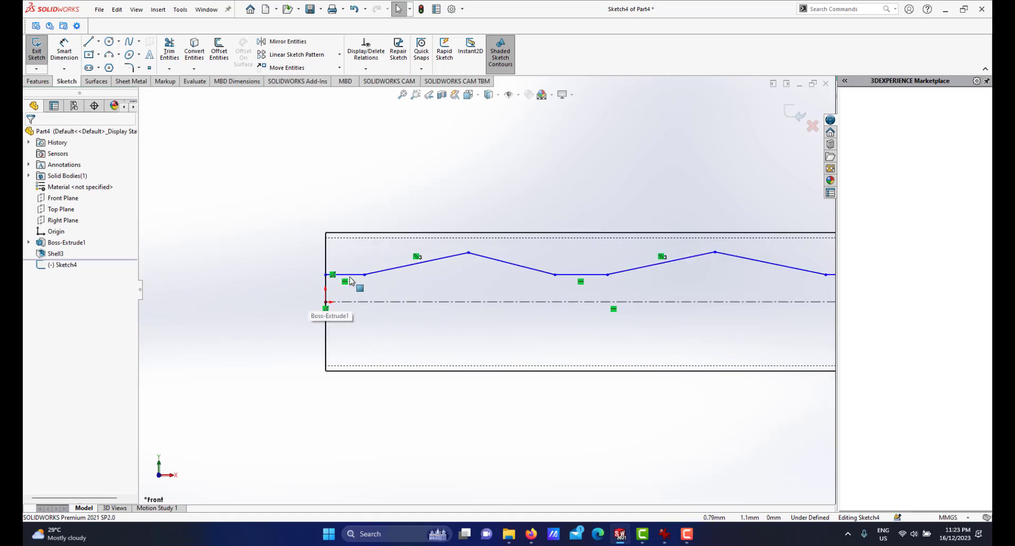
left_click(363, 276)
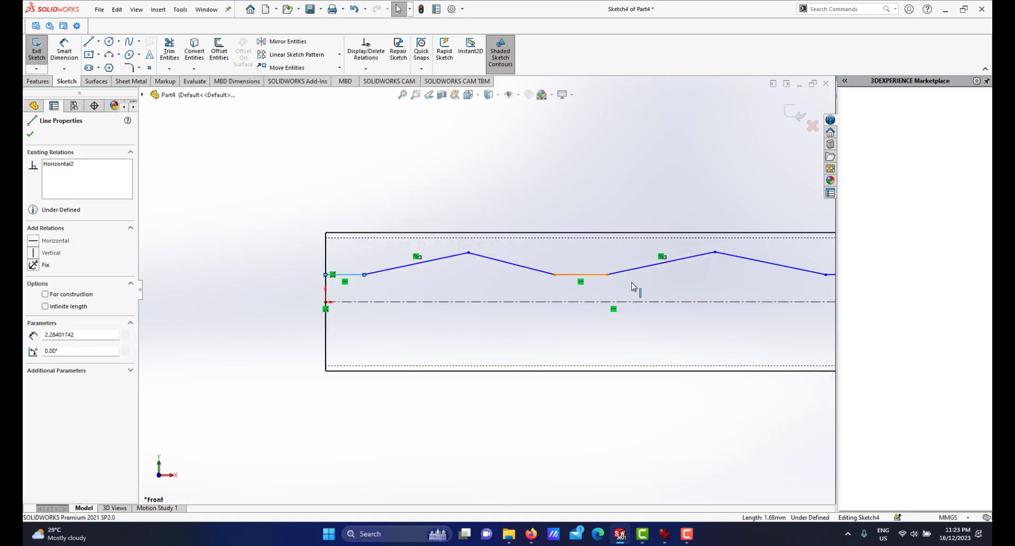
left_click(582, 275, "ctrl")
scroll(502, 286, "up", 3)
scroll(703, 290, "down", 3)
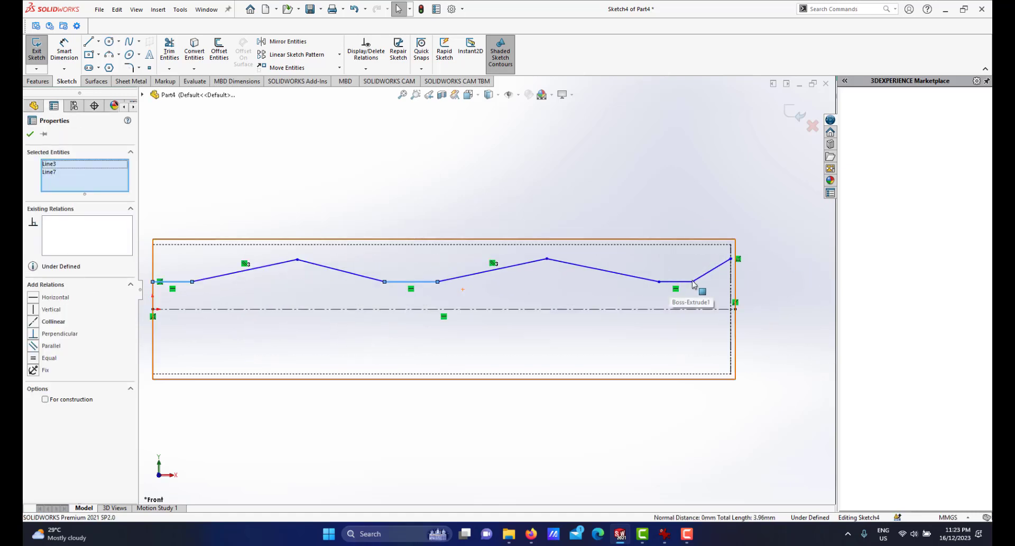
left_click(658, 286, "ctrl")
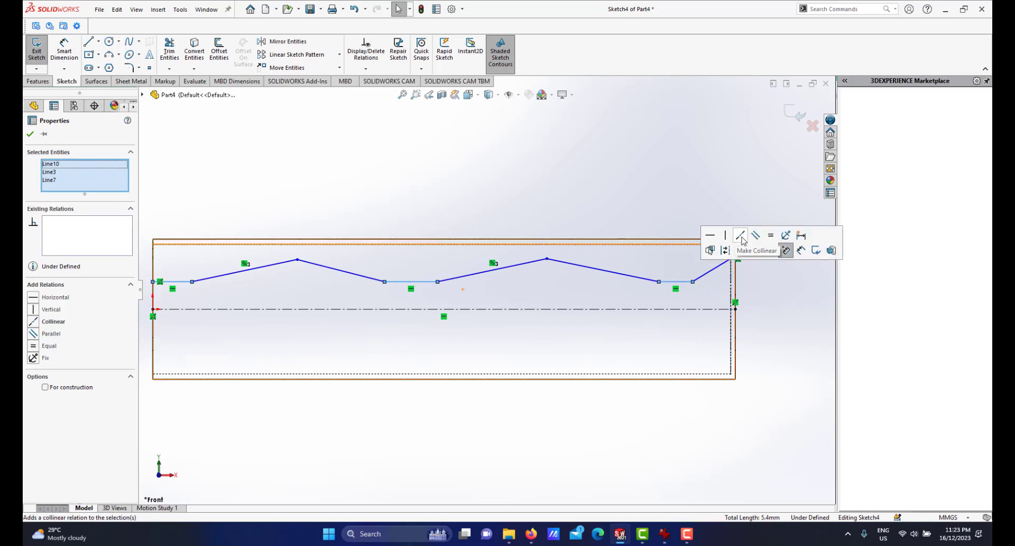
left_click(743, 240)
Make the zigzag's three peak points horizontal with each other.
scroll(485, 288, "up", 3)
left_click(469, 206)
scroll(370, 303, "down", 2)
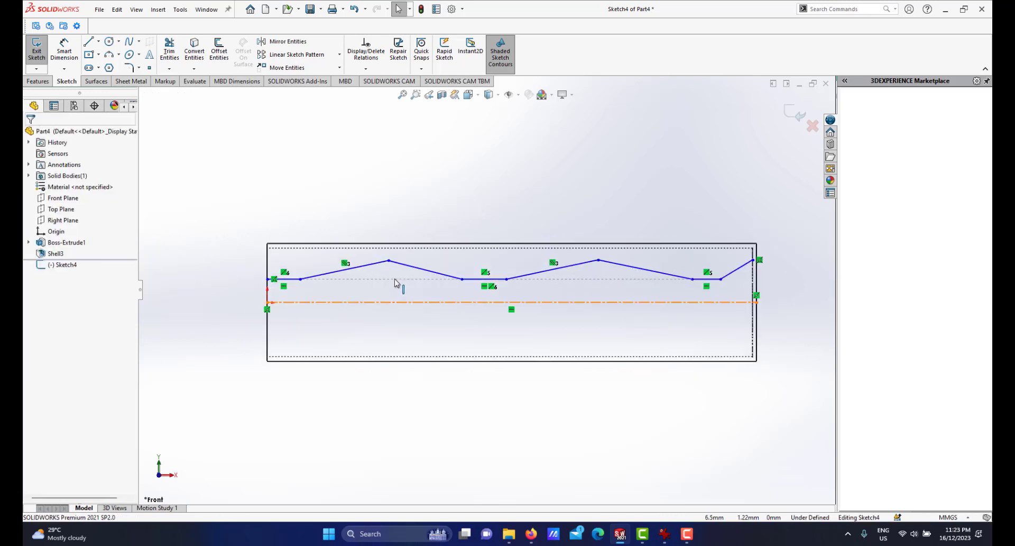
scroll(396, 282, "down", 1)
left_click(645, 257)
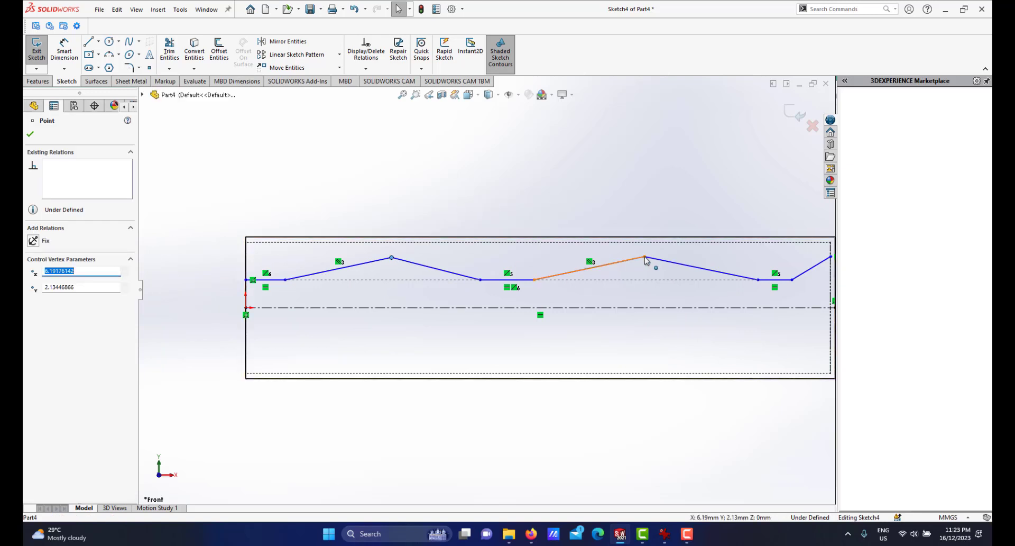
left_click(644, 256, "ctrl")
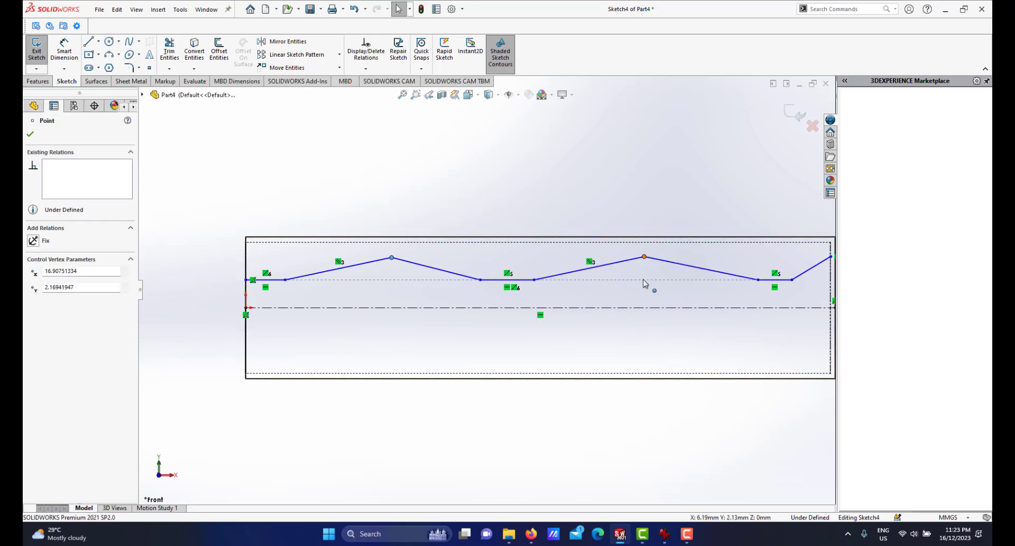
scroll(644, 281, "up", 4)
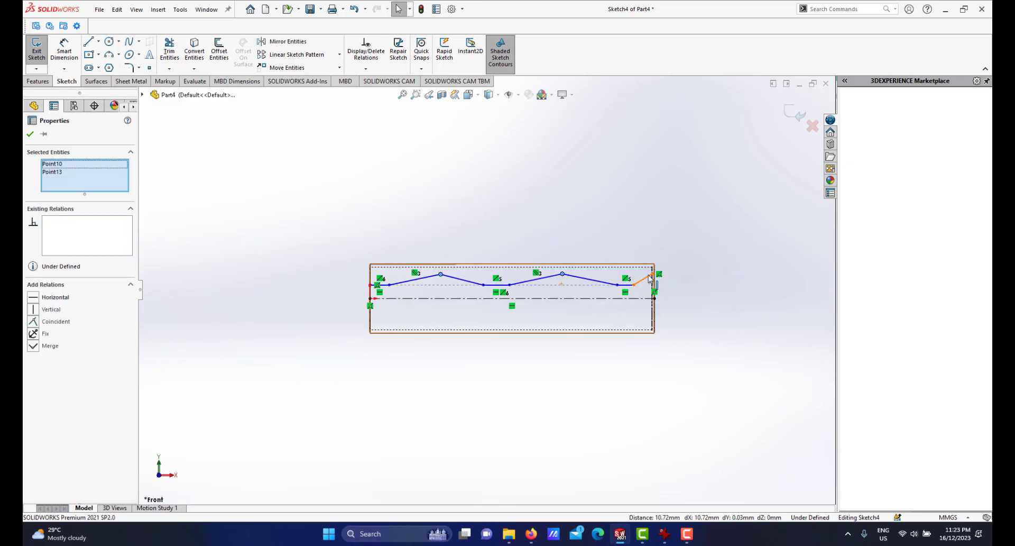
left_click(653, 274, "ctrl")
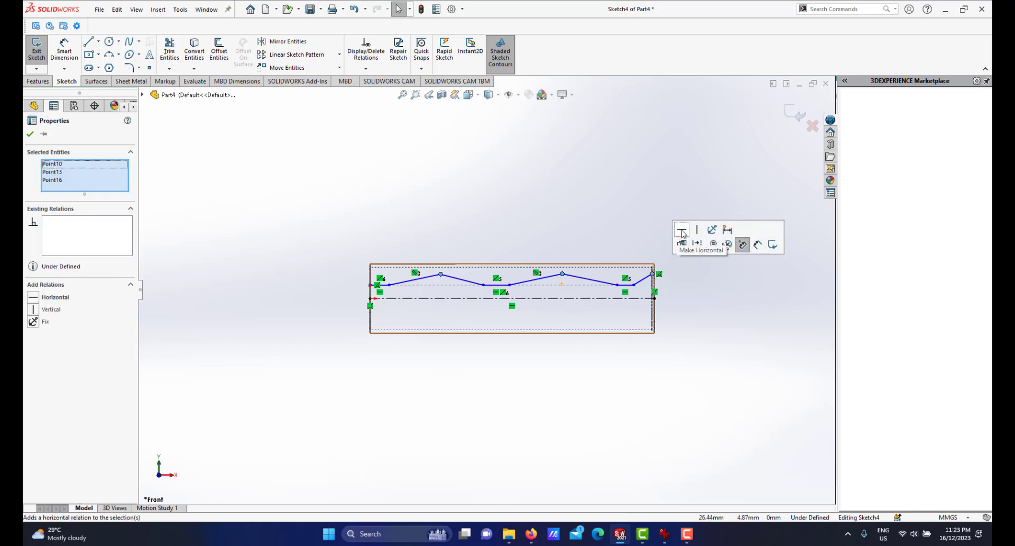
scroll(509, 293, "down", 2)
scroll(510, 292, "down", 3)
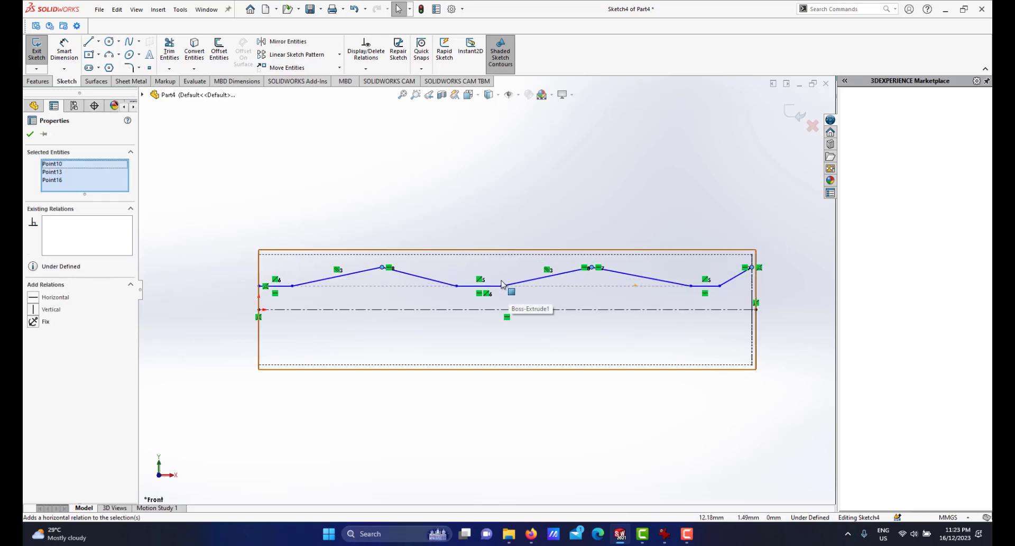
key("Escape")
Drag the right valley vertex of the zigzag slightly to the left.
scroll(646, 289, "down", 2)
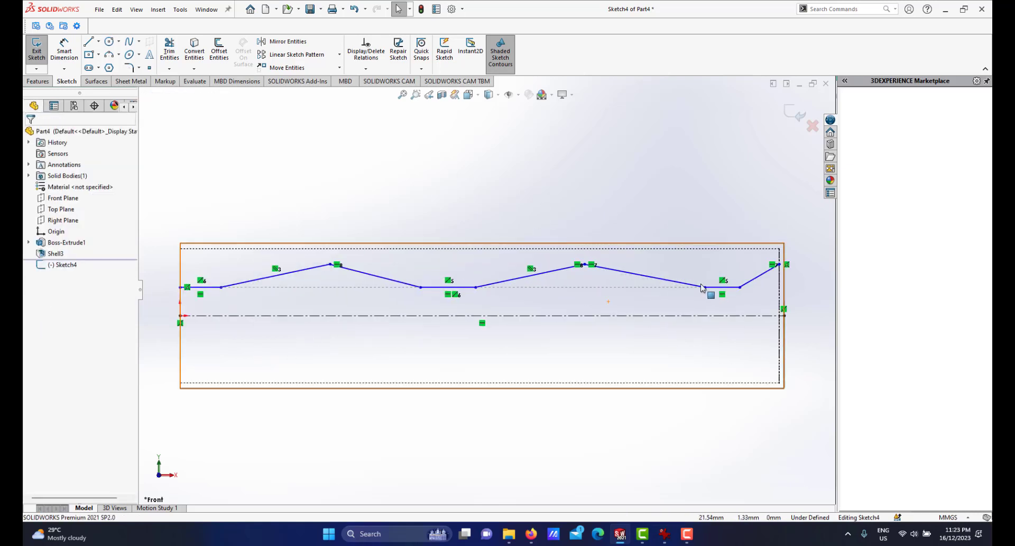
mouse_move(703, 287)
left_mouse_down()
mouse_move(672, 293)
mouse_move(681, 289)
left_mouse_up()
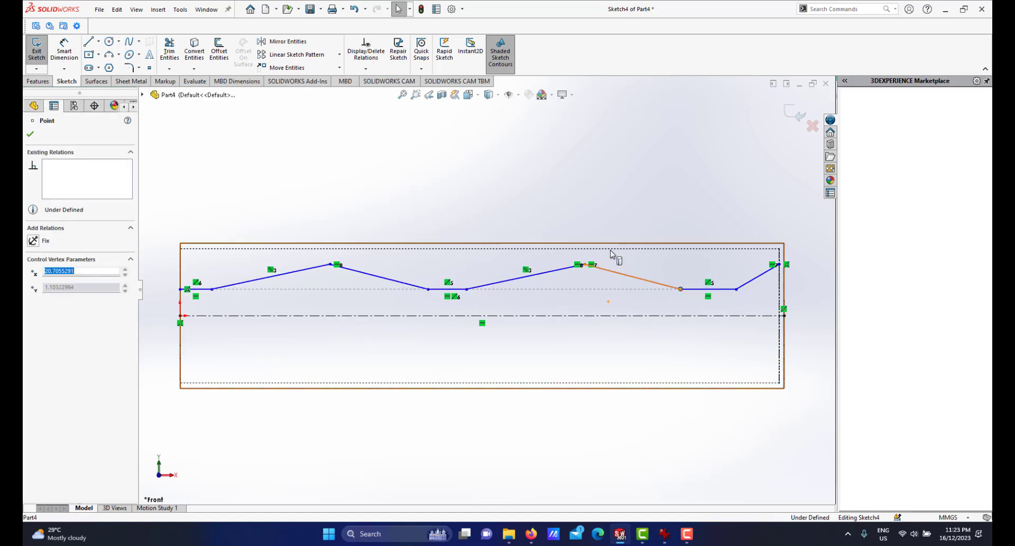
left_click(540, 215)
Make the three horizontal segments of the zigzag equal in length.
scroll(434, 298, "up", 2)
scroll(370, 306, "down", 2)
scroll(351, 229, "down", 1)
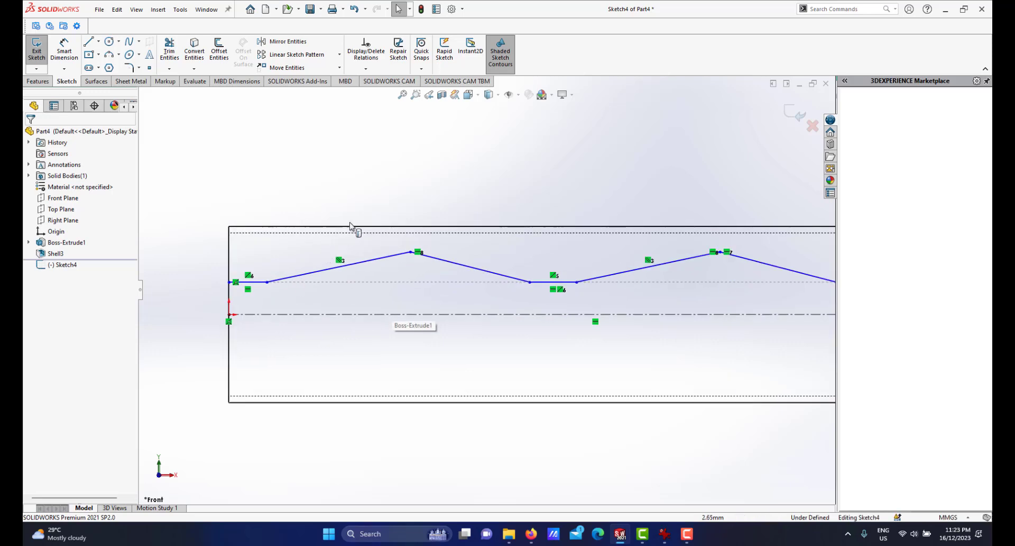
scroll(476, 254, "up", 2)
scroll(339, 280, "down", 2)
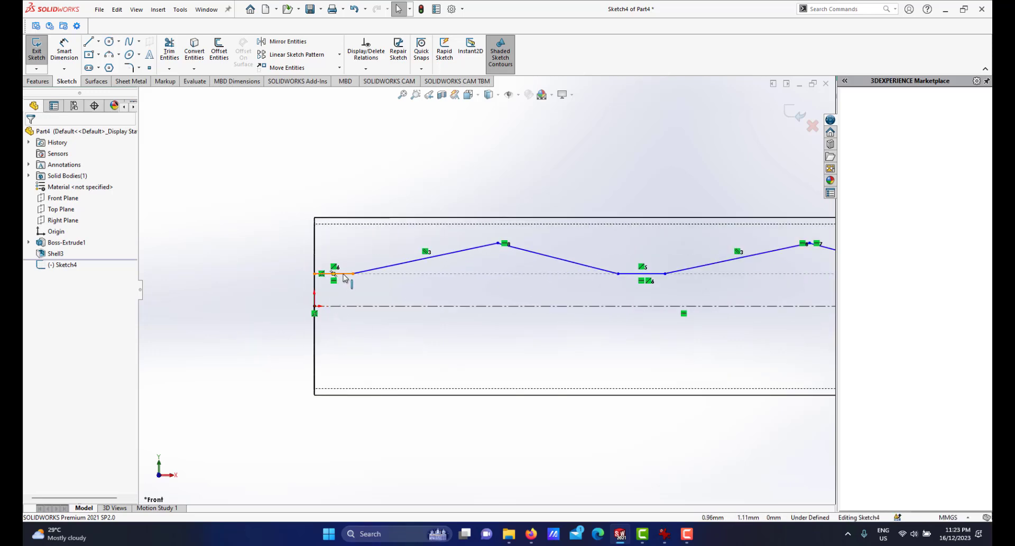
left_click(345, 274)
scroll(594, 272, "down", 2)
left_click(587, 262, "ctrl")
scroll(632, 276, "up", 1)
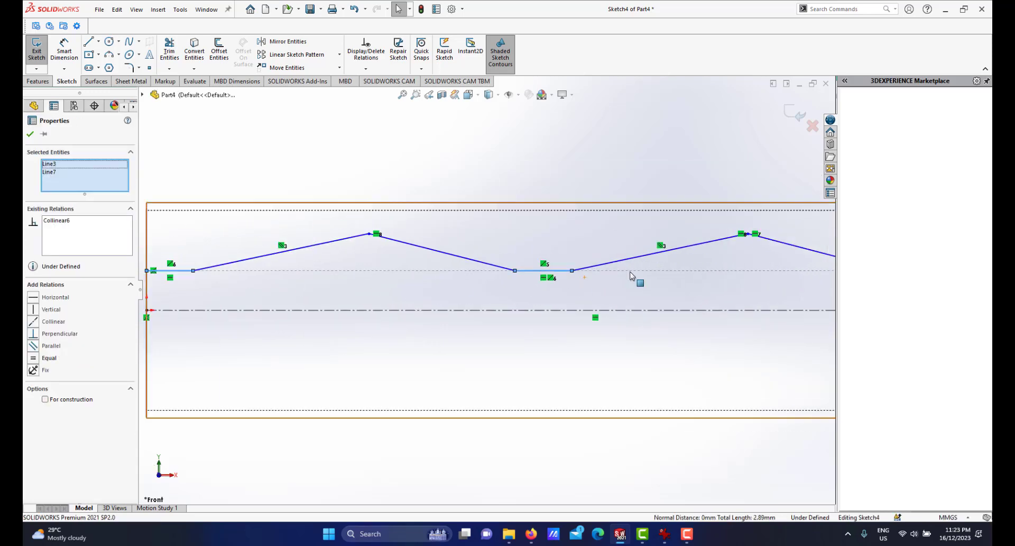
scroll(631, 275, "up", 2)
scroll(661, 285, "down", 1)
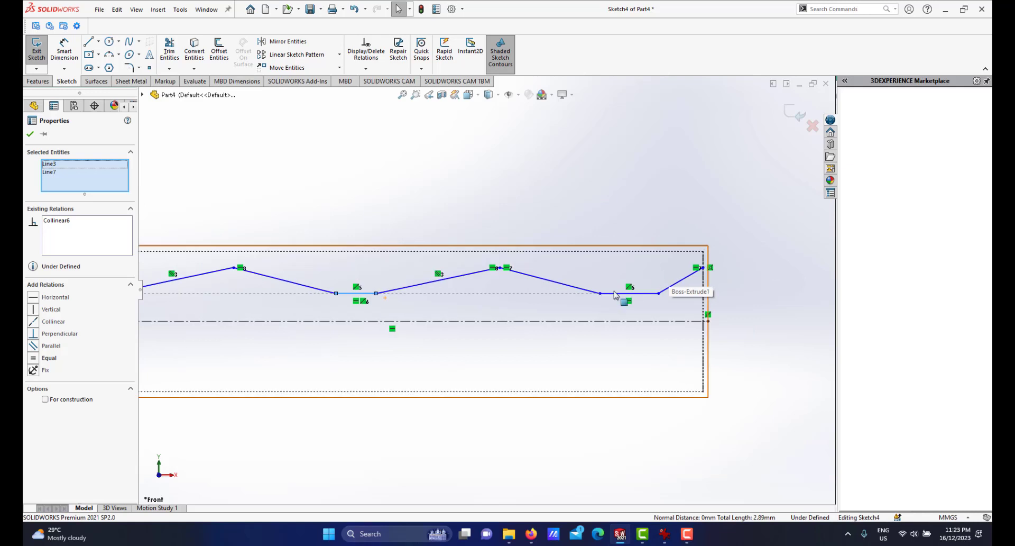
left_click(644, 294, "ctrl")
left_click(734, 251)
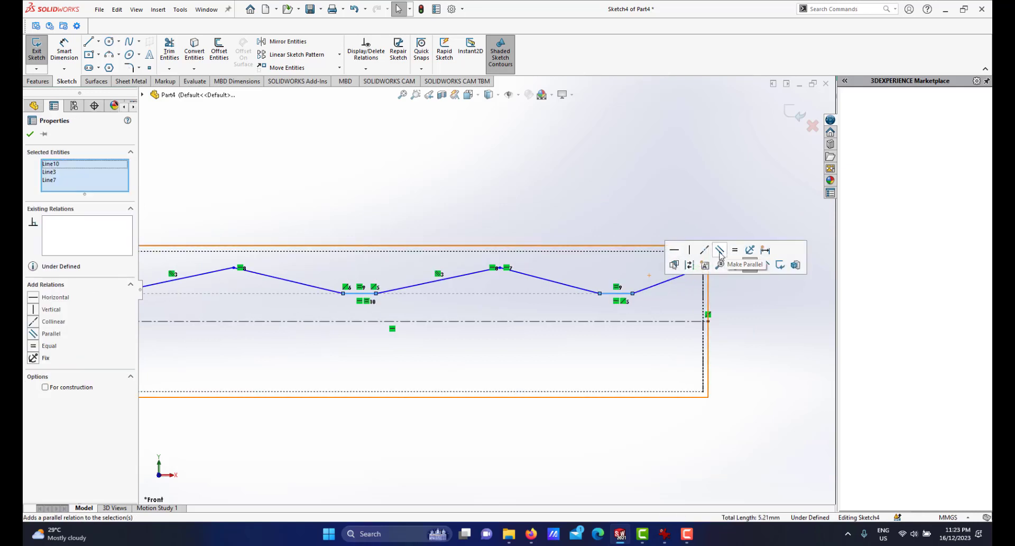
scroll(465, 280, "up", 2)
key("Escape")
scroll(364, 294, "down", 3)
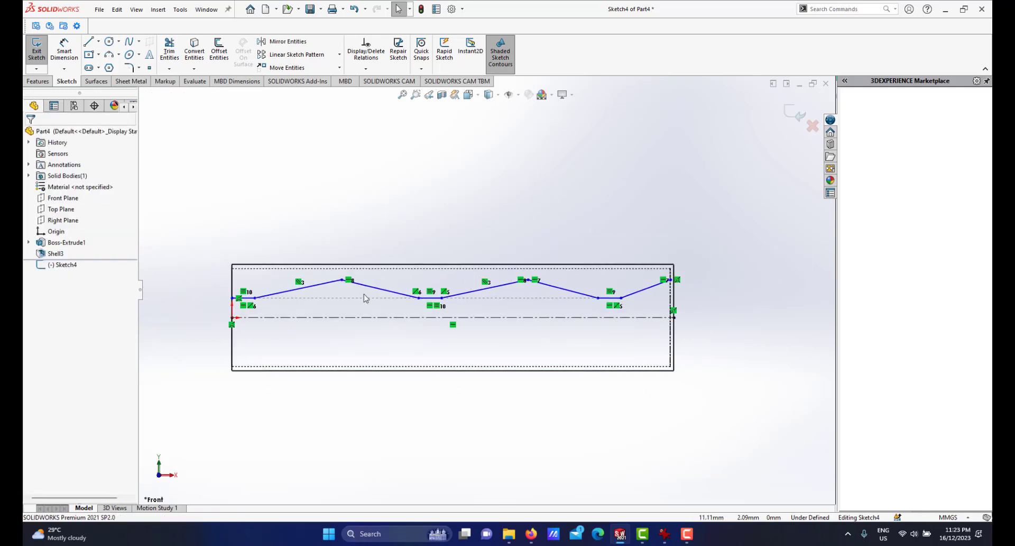
Make the five slanted segments of the zigzag equal in length.
scroll(439, 282, "up", 2)
scroll(418, 283, "down", 4)
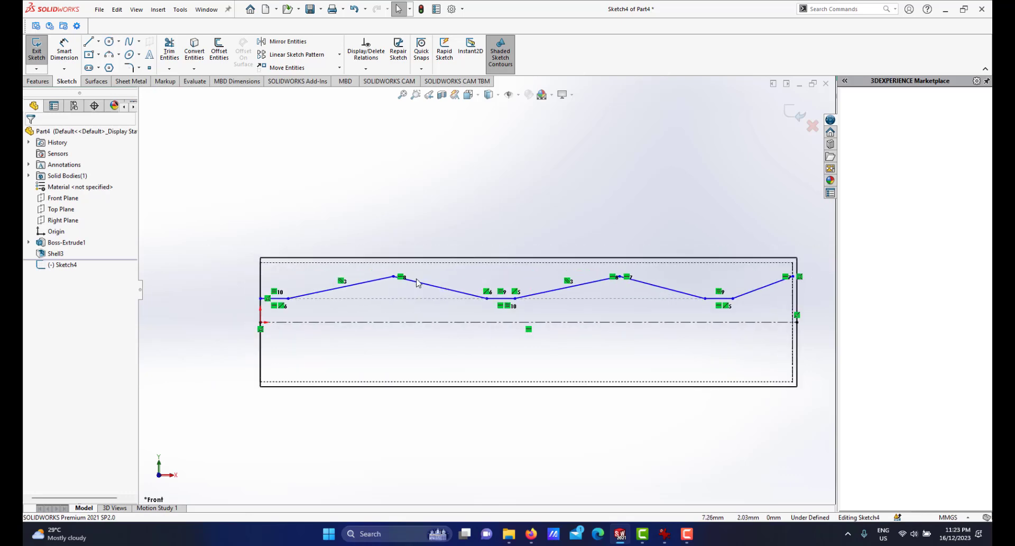
scroll(465, 291, "up", 2)
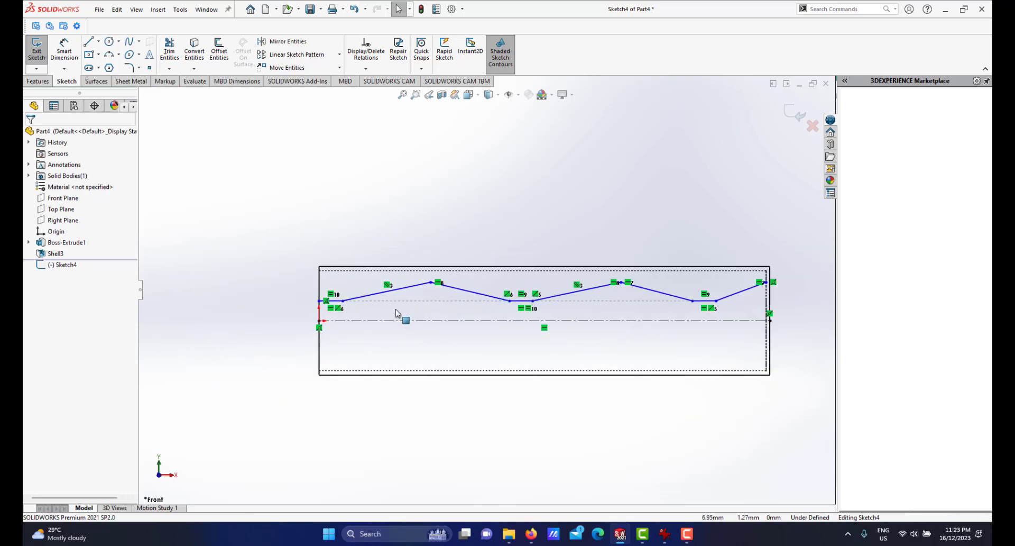
left_click(406, 289)
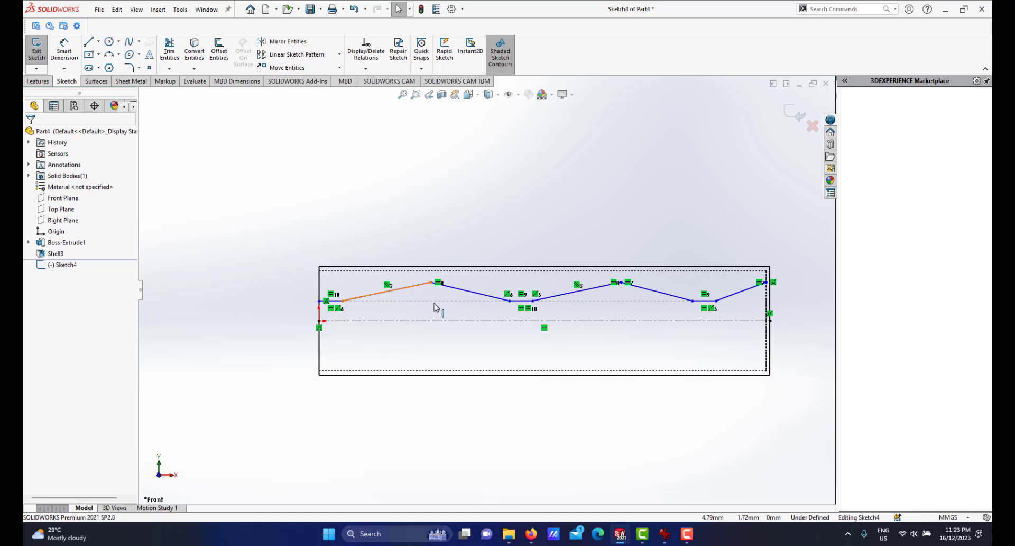
left_click(468, 292)
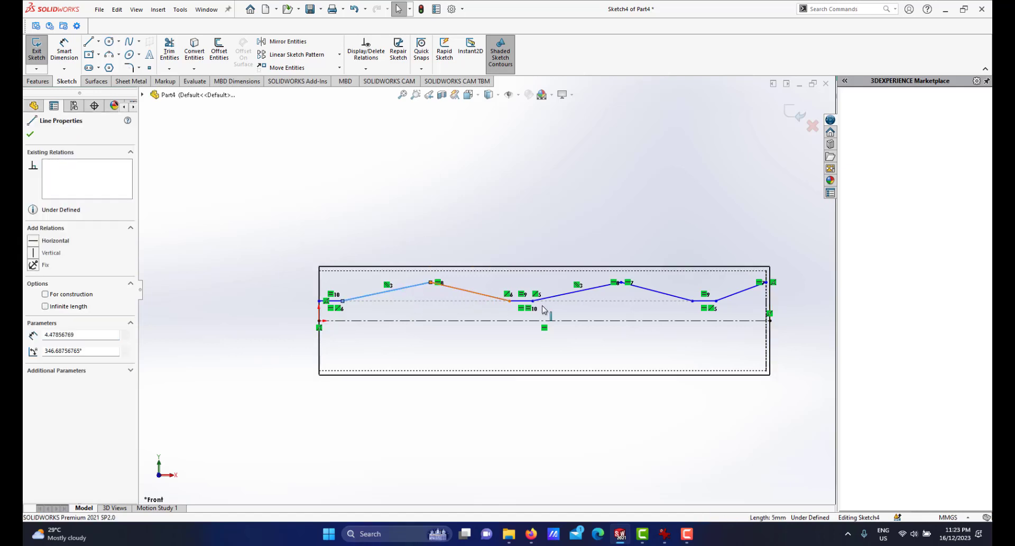
left_click(645, 300, "ctrl")
left_click(673, 299, "ctrl")
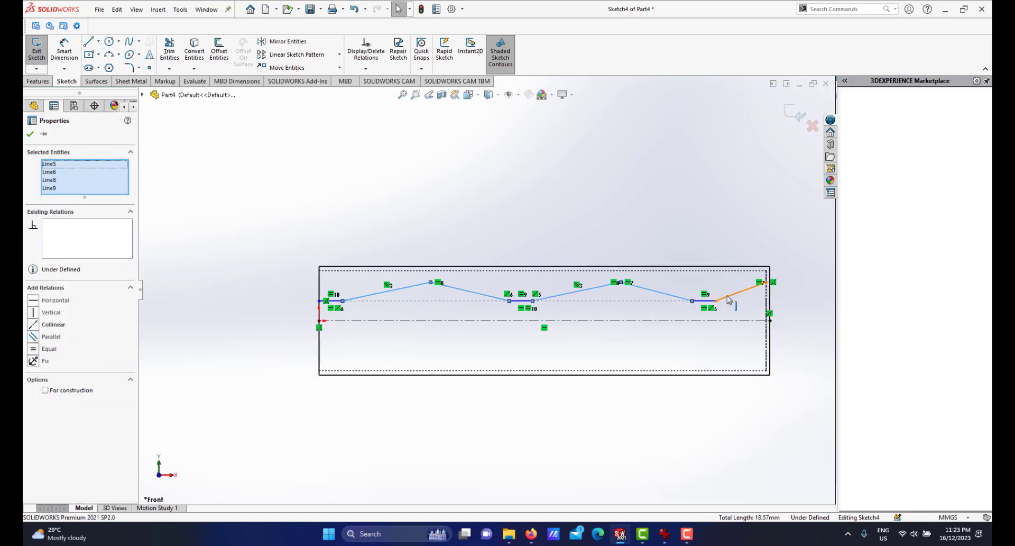
left_click(729, 299, "ctrl")
left_click(820, 252)
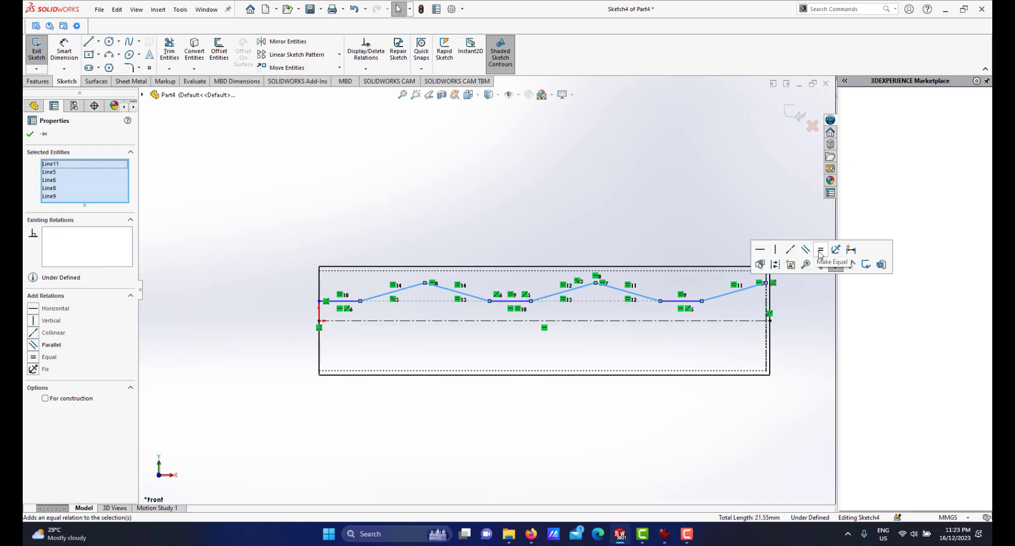
left_click(675, 226)
scroll(411, 328, "down", 2)
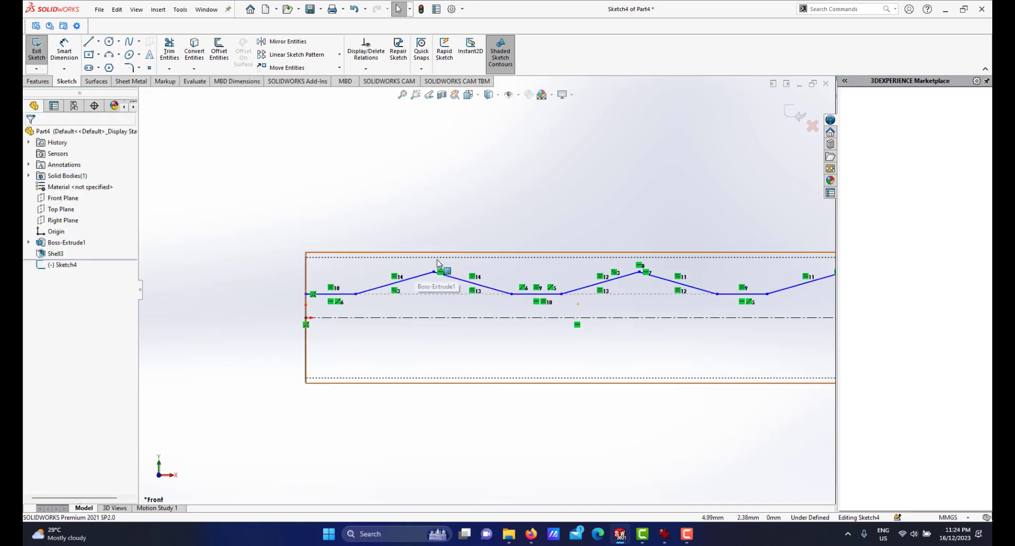
Dimension the zigzag's first horizontal segment from the centerline and set the distance to 1 mm.
left_click(63, 49)
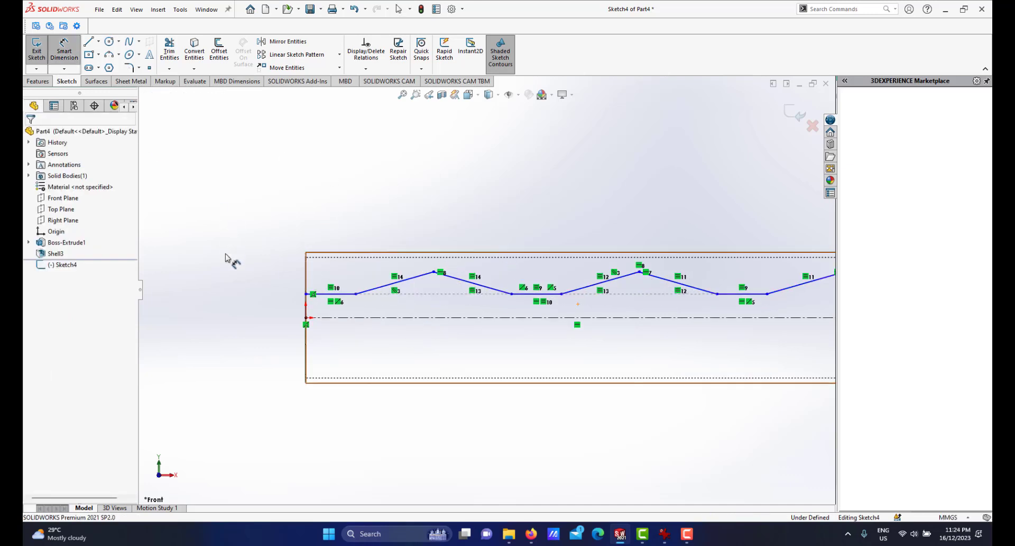
scroll(212, 301, "down", 1)
left_click(376, 293)
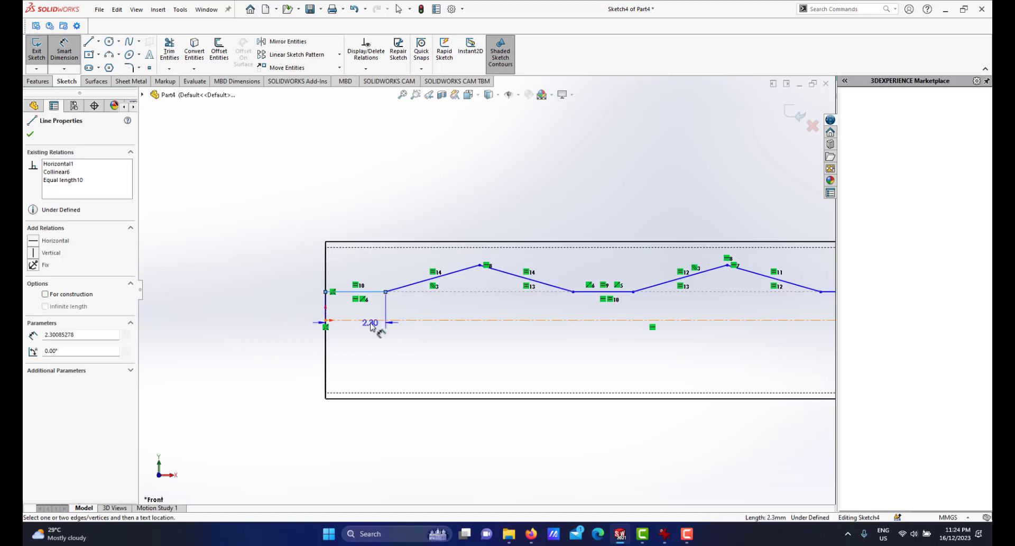
left_click(371, 321)
left_click(286, 301)
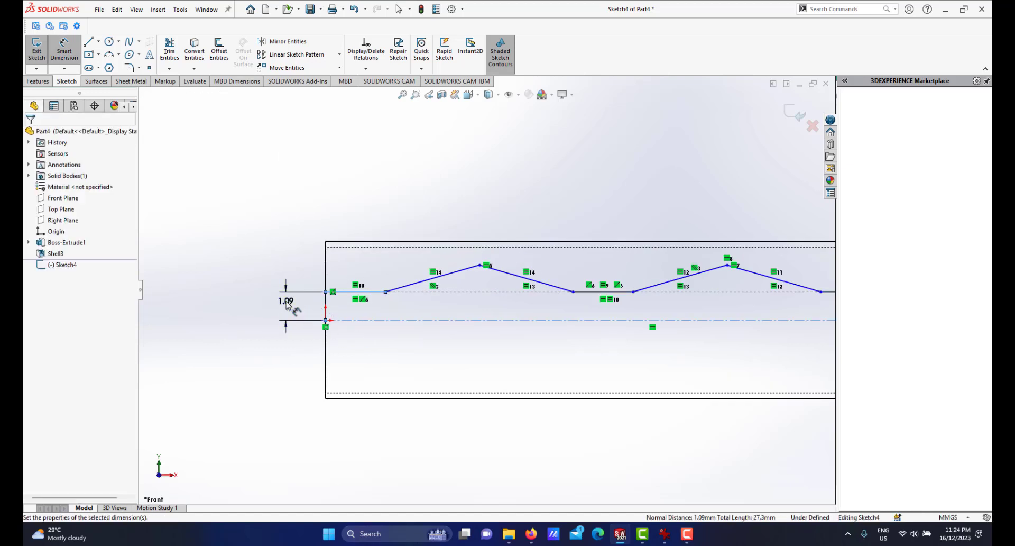
type("1")
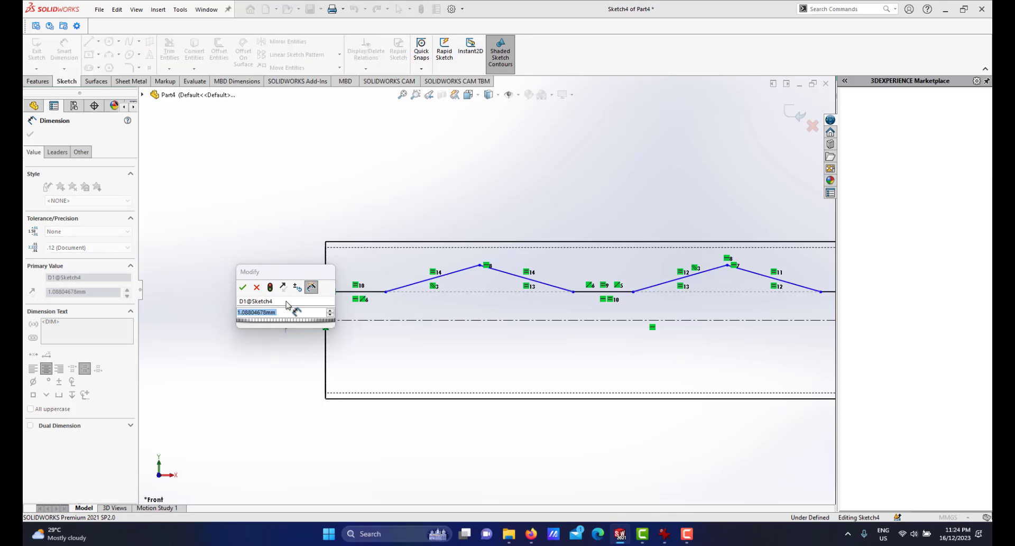
key("Return")
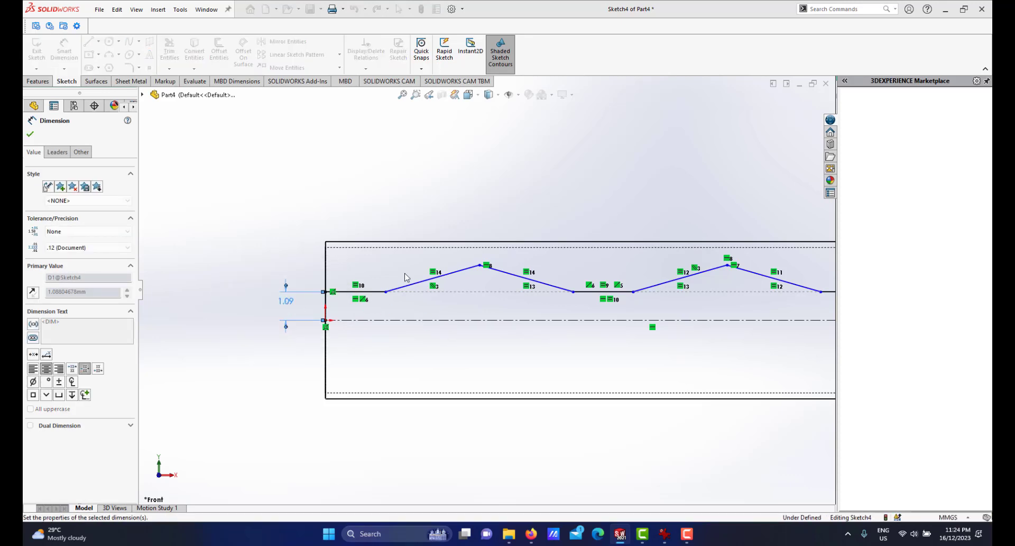
Dimension the first zigzag peak's distance below the top edge and set it to 0.5 mm.
scroll(475, 336, "down", 2)
scroll(477, 285, "up", 2)
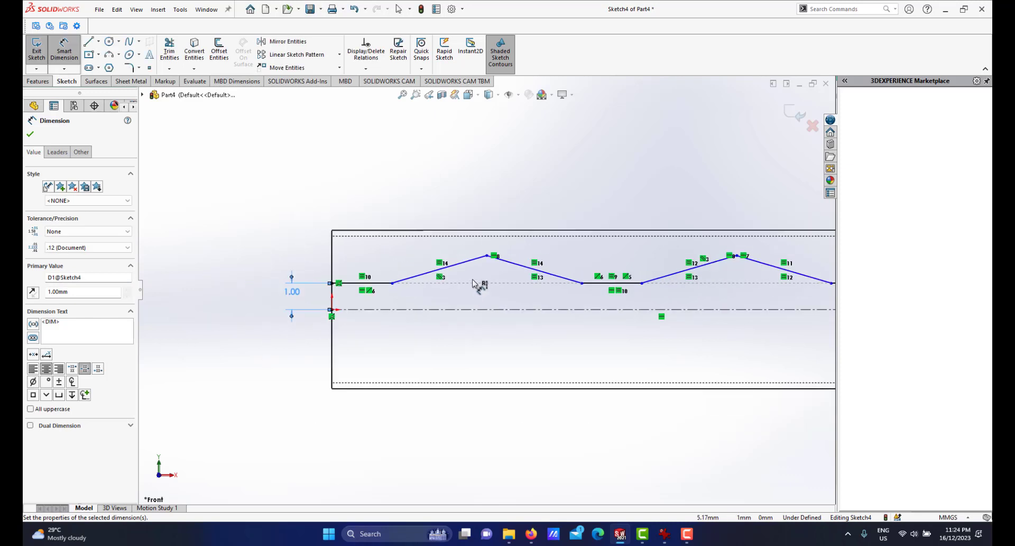
scroll(481, 271, "down", 1)
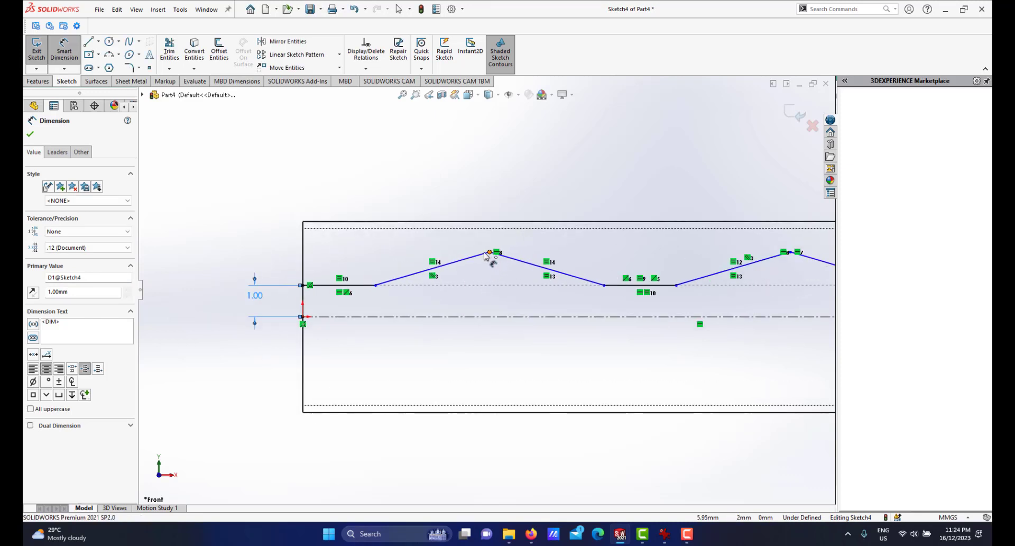
left_click(490, 252)
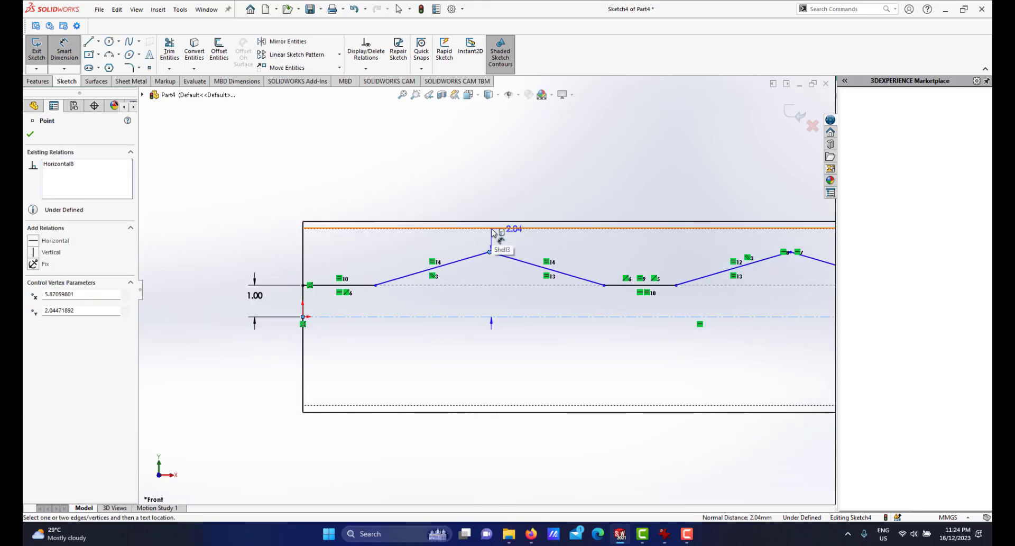
left_click(492, 229)
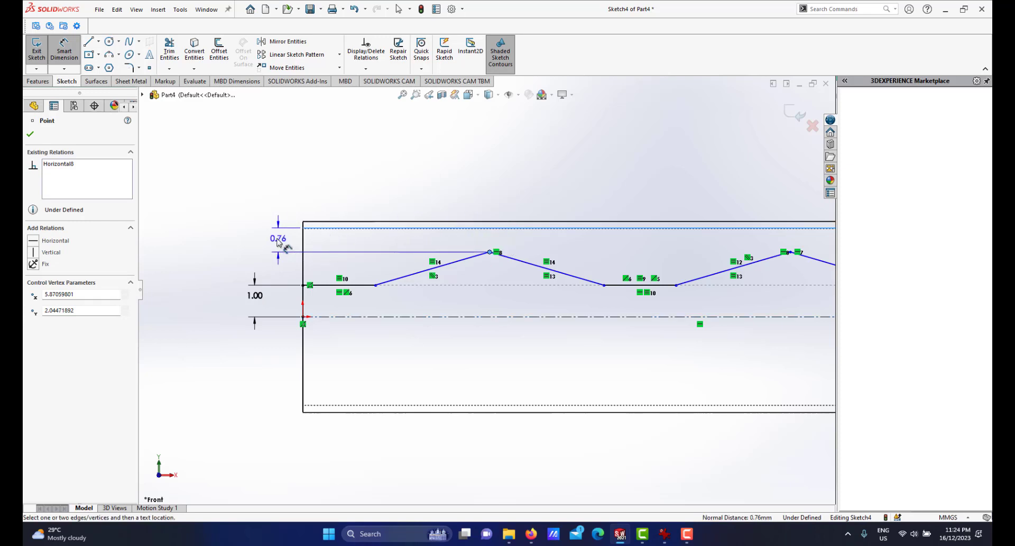
left_click(273, 243)
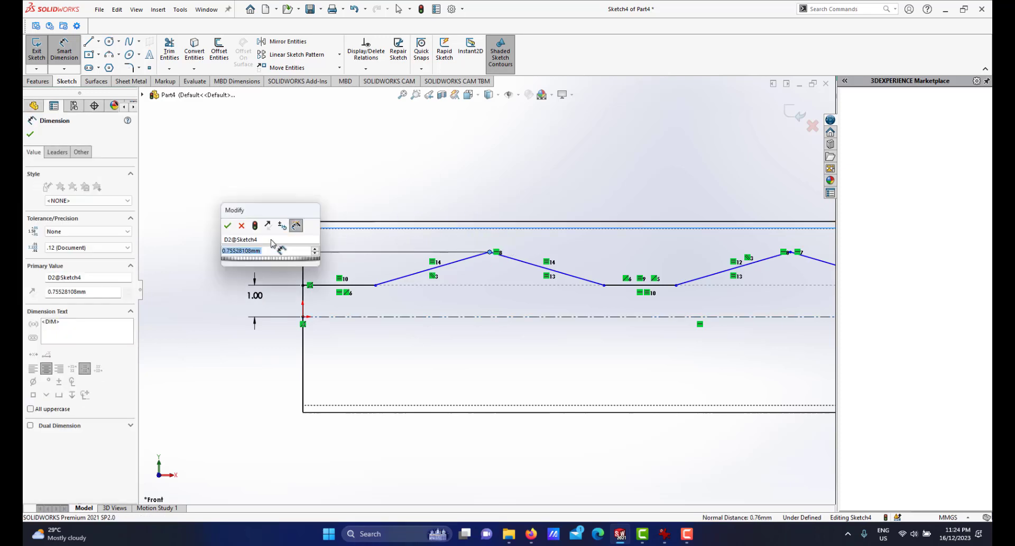
type(".5")
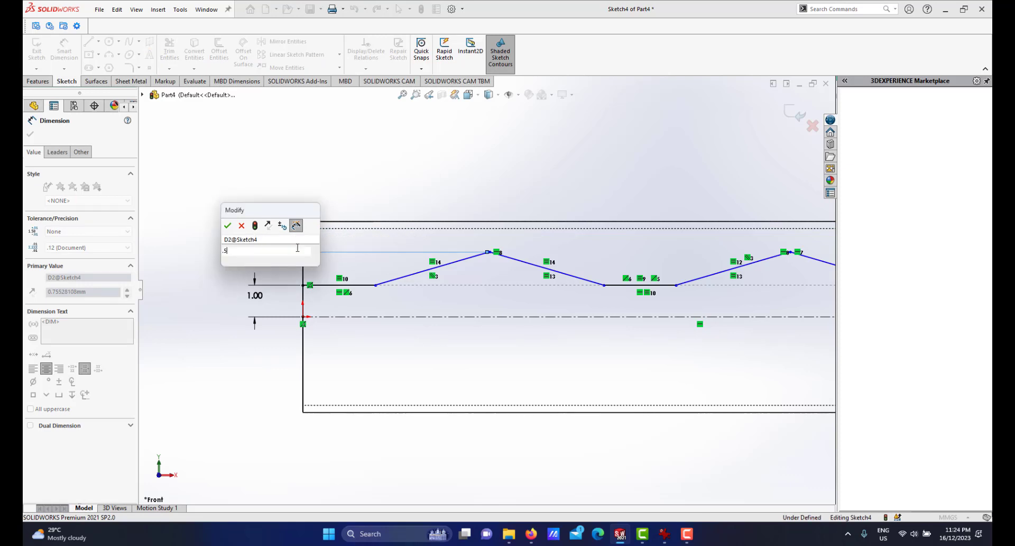
key("Escape")
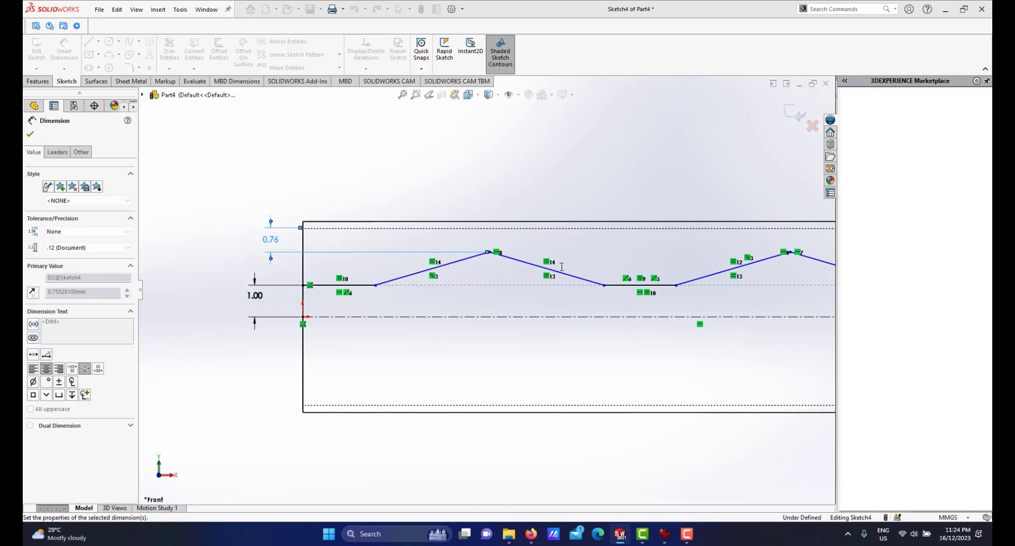
Dimension the horizontal distance between the first rising segment's start and the first valley vertex as 8 mm.
scroll(564, 283, "up", 3)
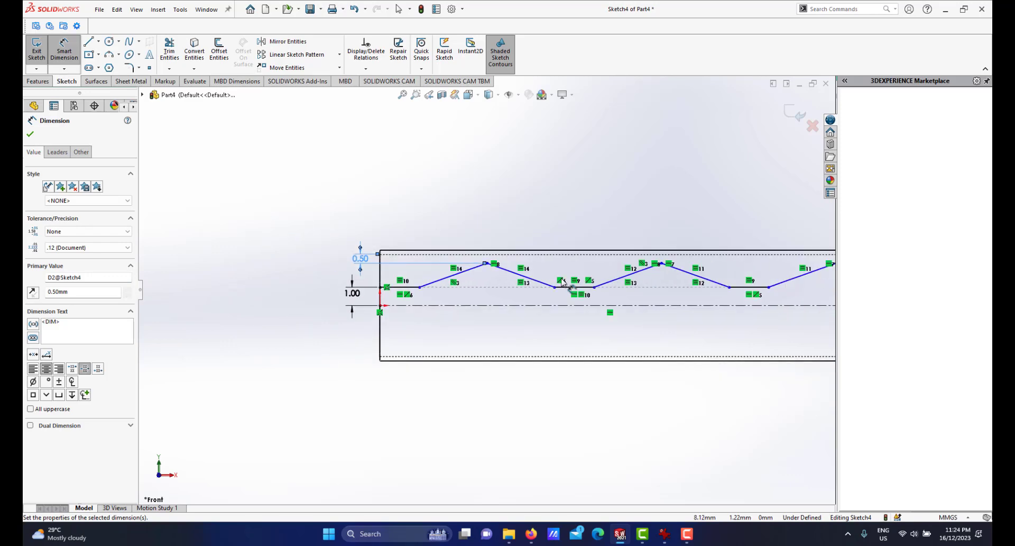
scroll(561, 282, "up", 2)
scroll(613, 288, "down", 4)
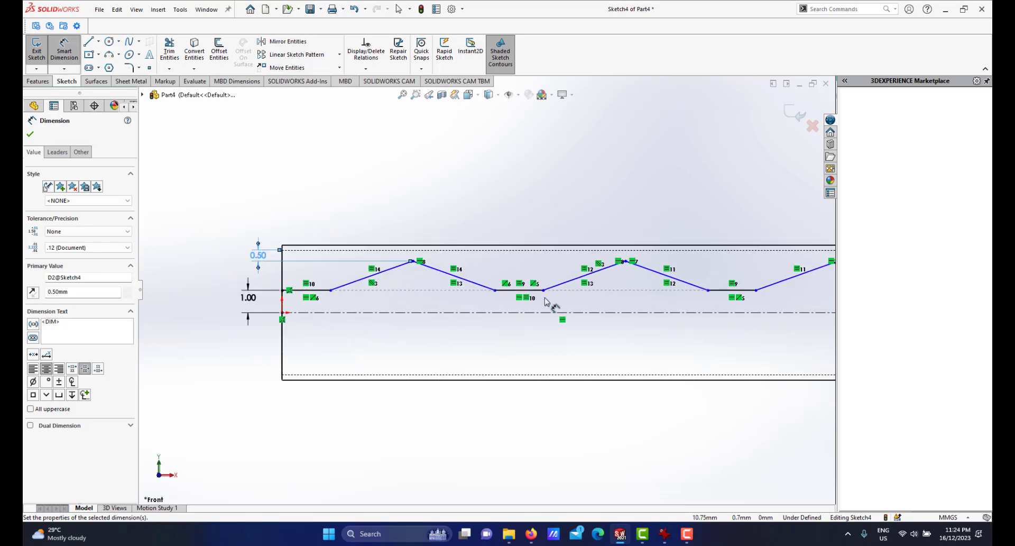
scroll(546, 302, "up", 2)
scroll(555, 296, "down", 3)
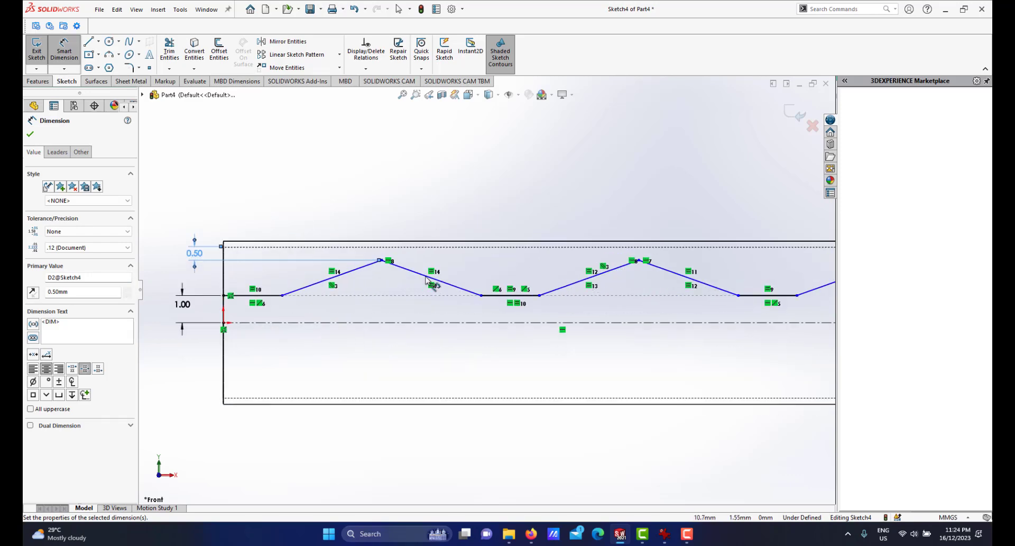
left_click(282, 295)
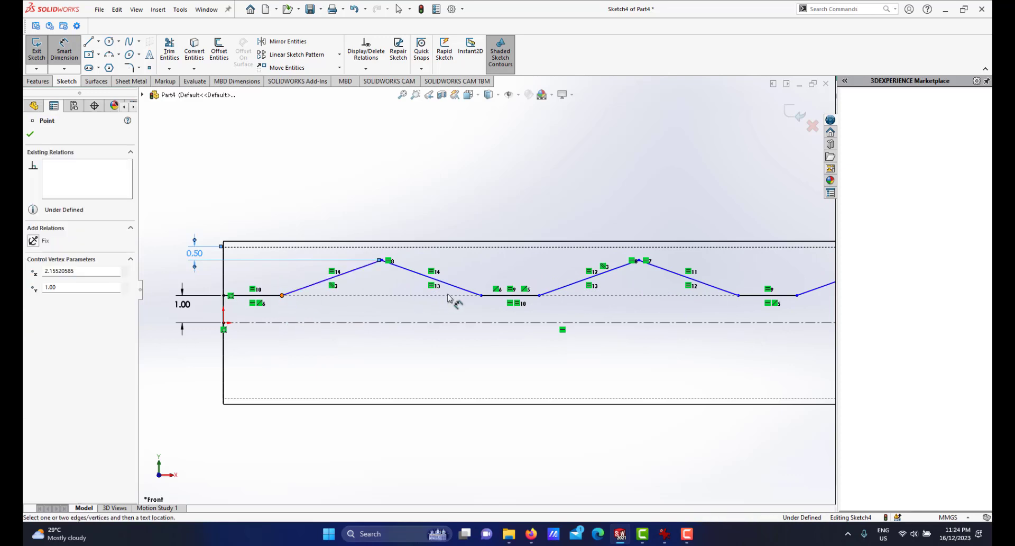
left_click(481, 295)
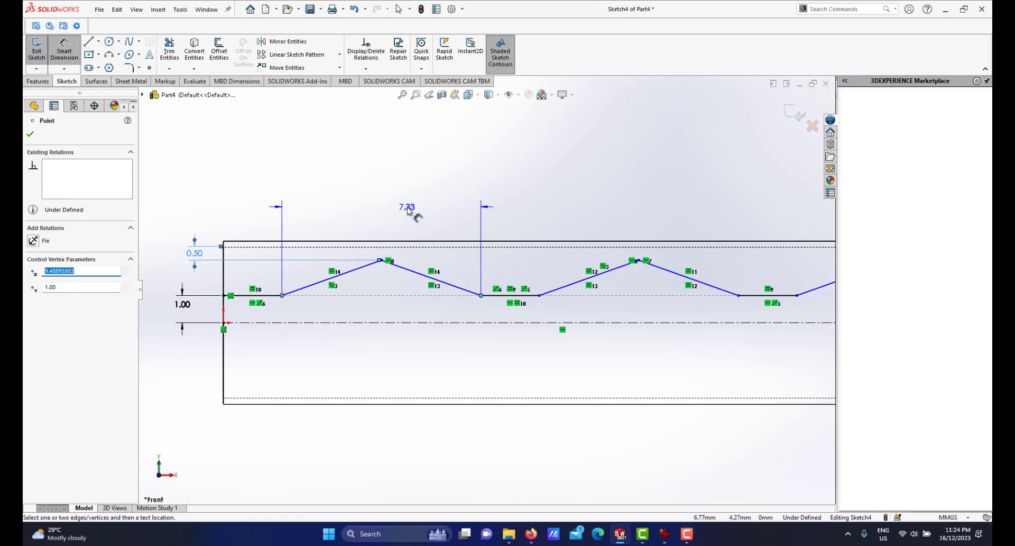
left_click(407, 210)
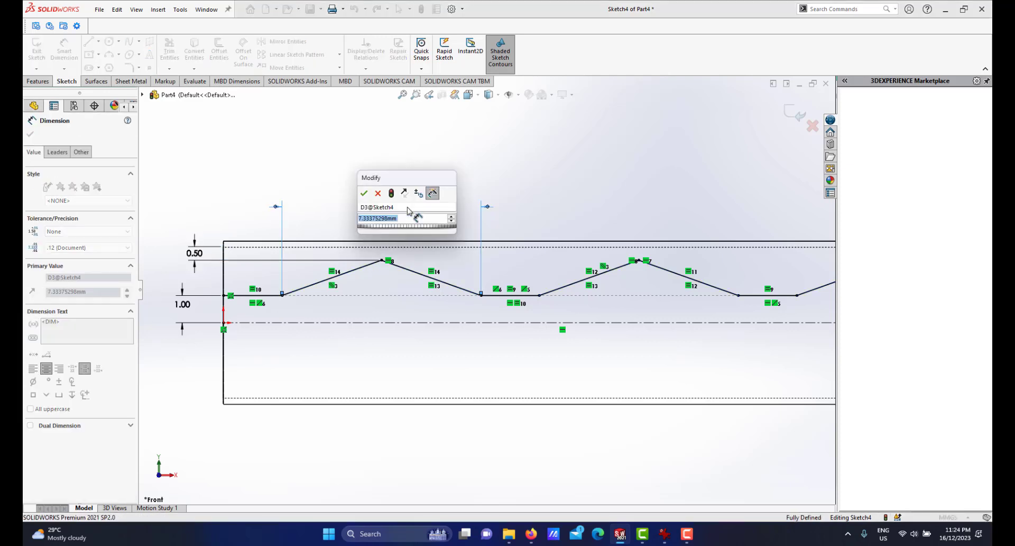
type("8")
key("Escape")
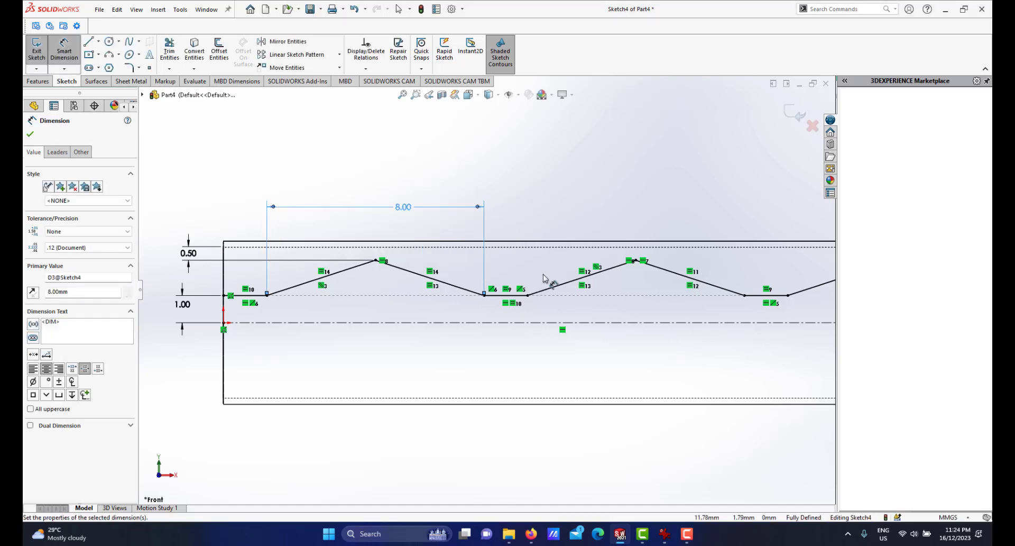
scroll(489, 299, "up", 3)
scroll(489, 303, "down", 2)
right_click(559, 199)
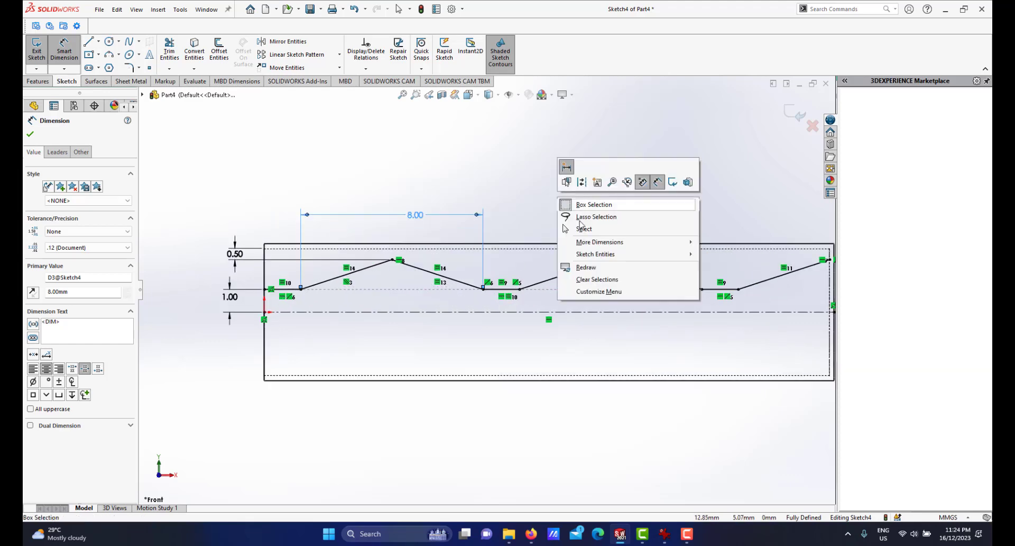
left_click(592, 233)
Start Mirror Entities with Copy on and select all eight zigzag line segments as the entities to mirror.
scroll(561, 309, "up", 3)
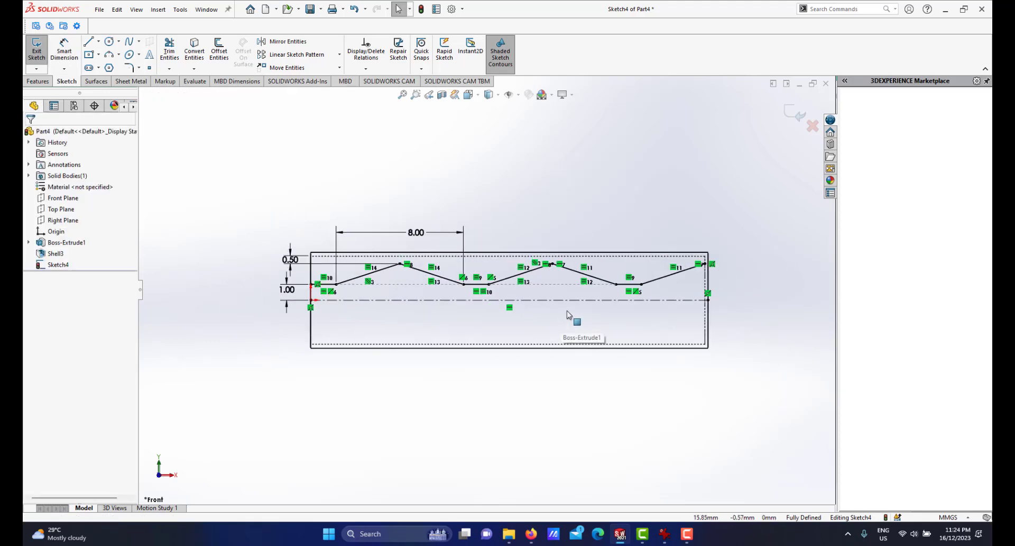
scroll(594, 291, "down", 1)
scroll(656, 286, "up", 2)
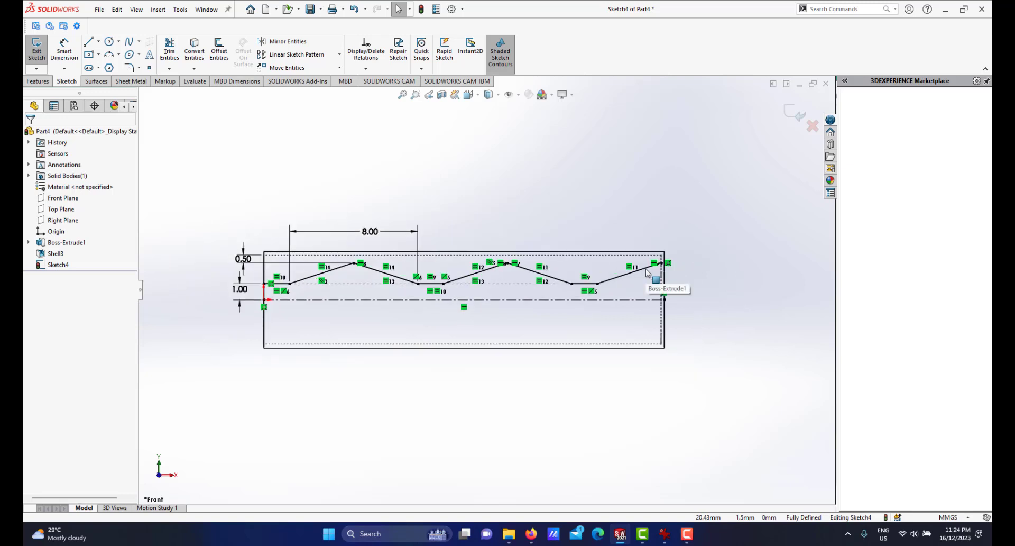
scroll(608, 301, "down", 1)
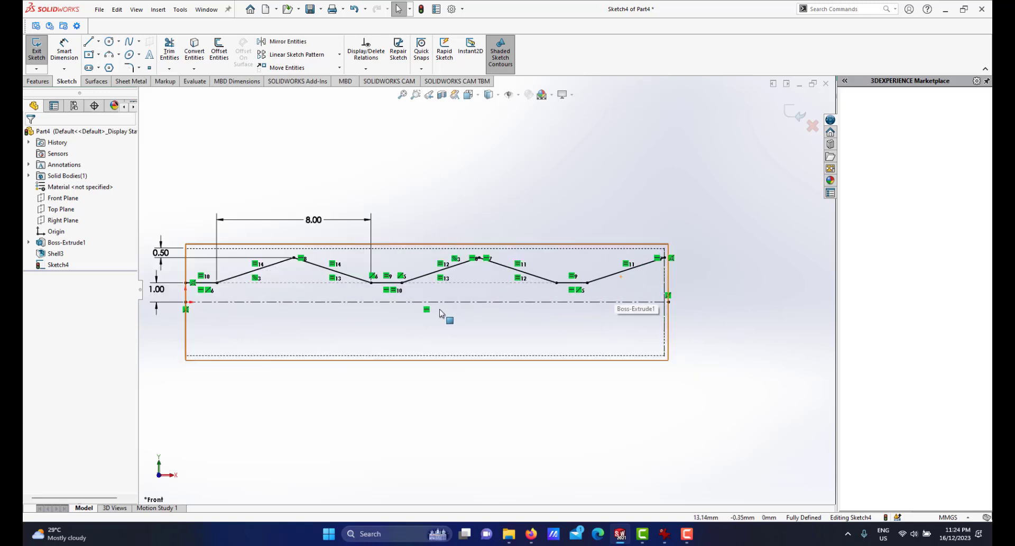
scroll(440, 309, "up", 1)
scroll(440, 310, "down", 1)
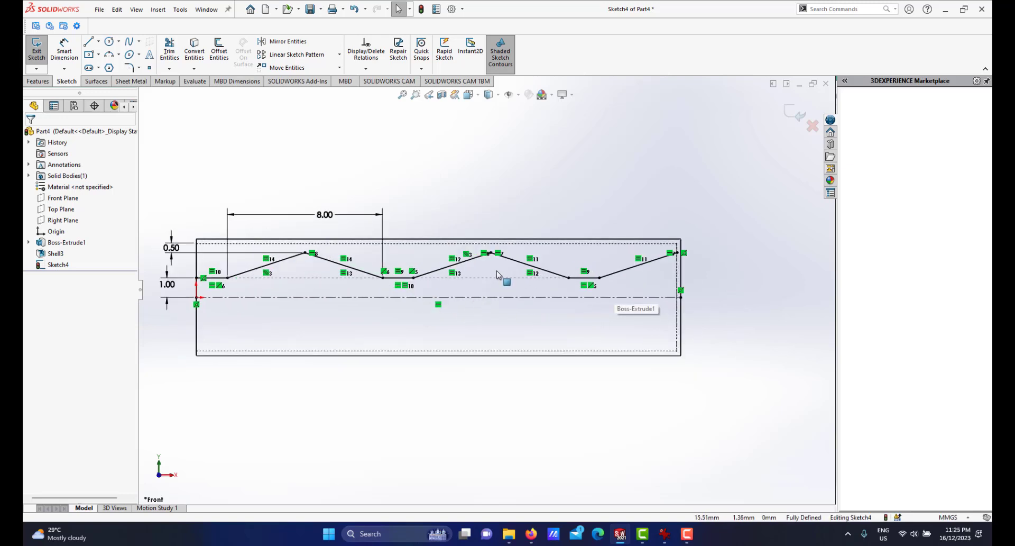
left_click(285, 41)
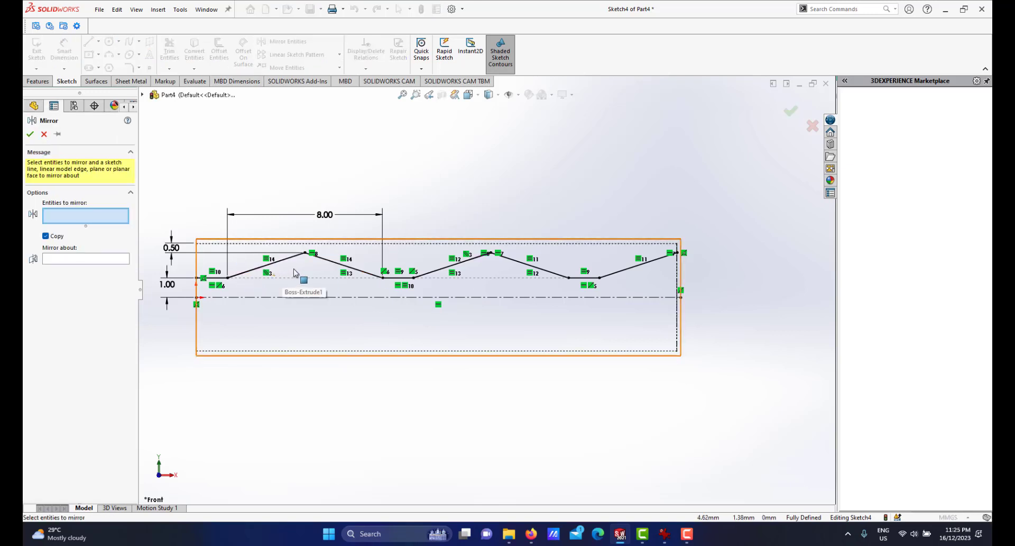
scroll(290, 274, "down", 1)
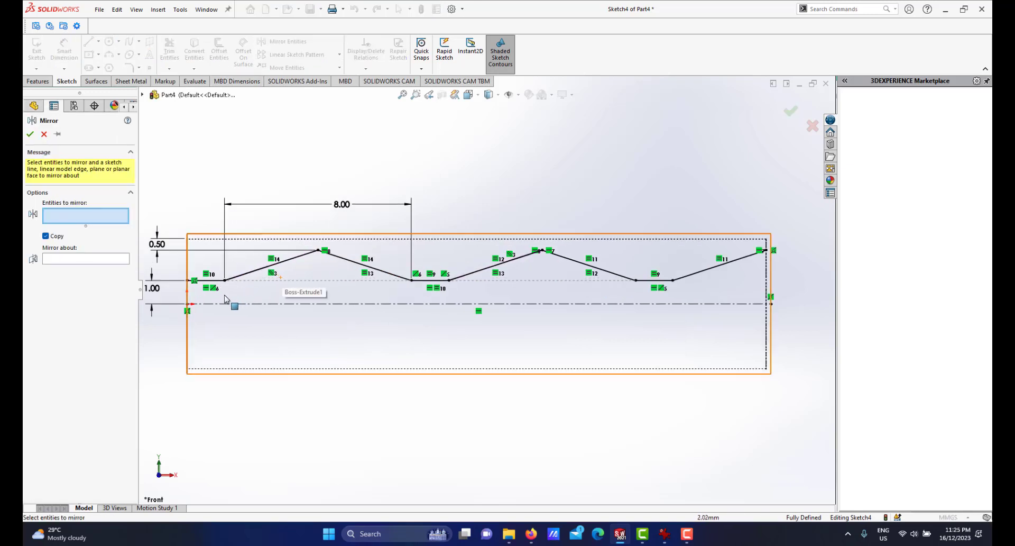
left_click(248, 273)
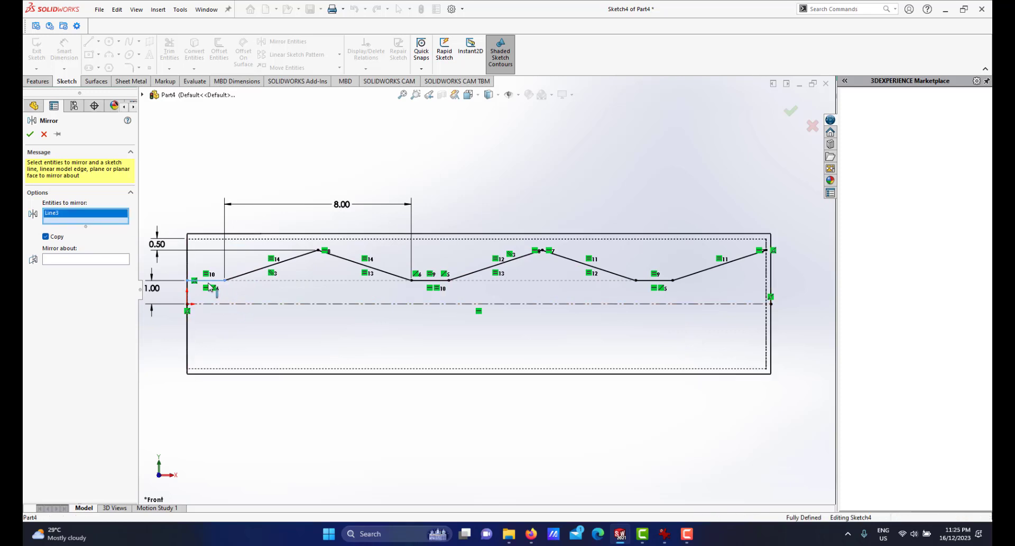
left_click(248, 273)
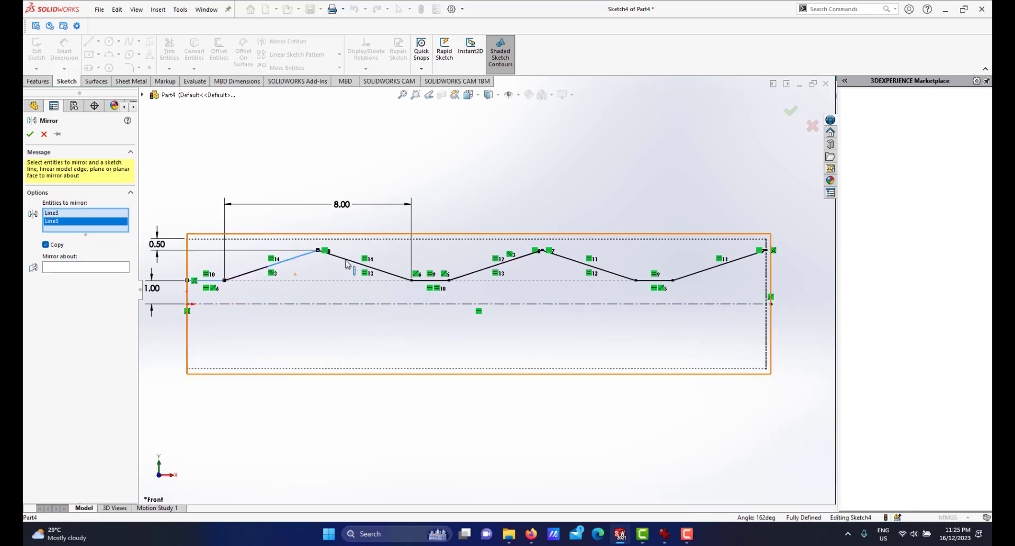
left_click(364, 268)
left_click(437, 284)
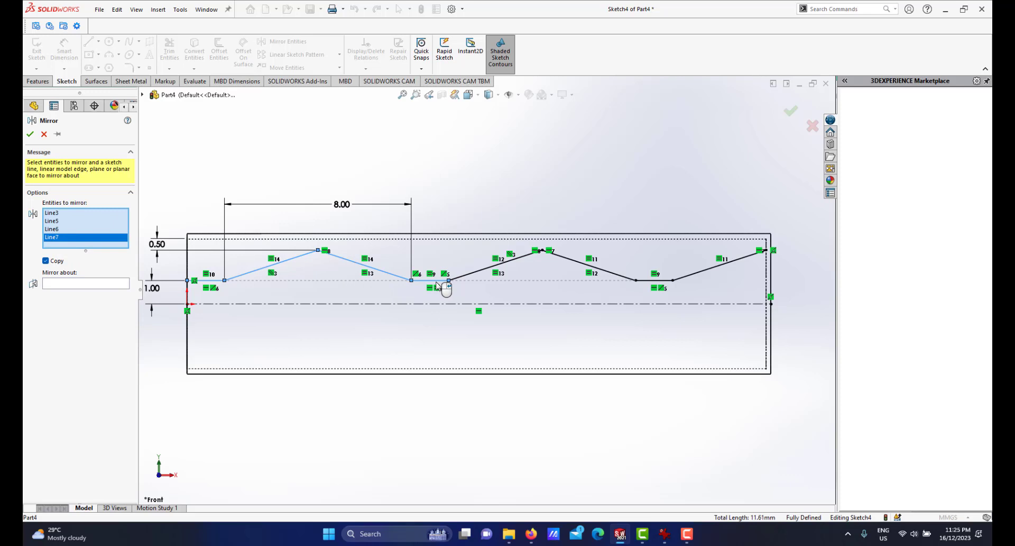
left_click(474, 279)
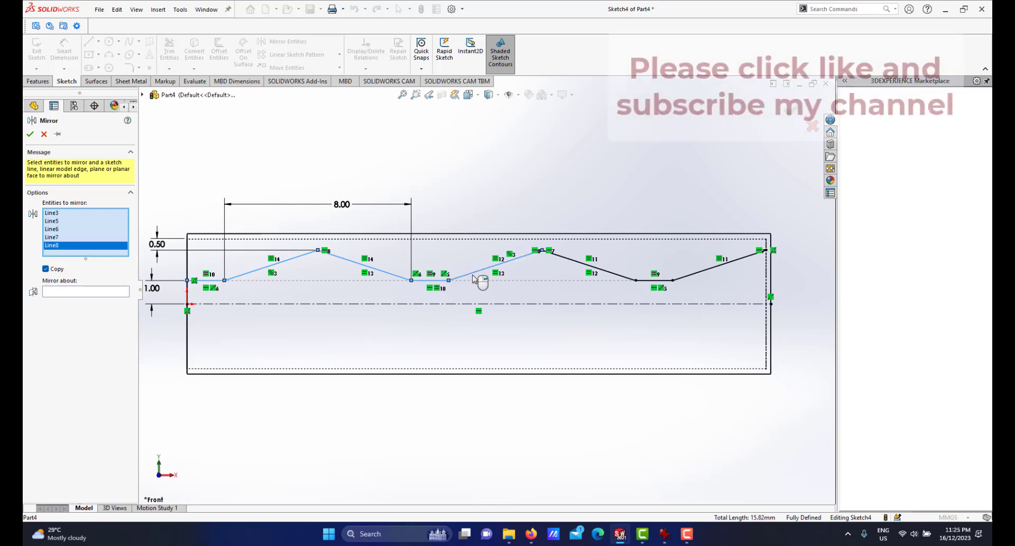
left_click(571, 260)
left_click(655, 280)
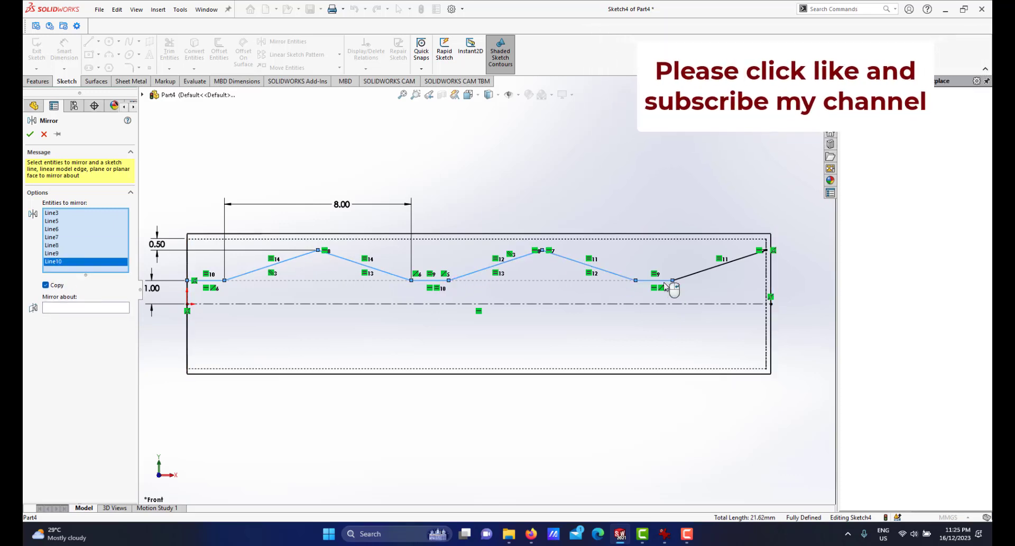
left_click(704, 279)
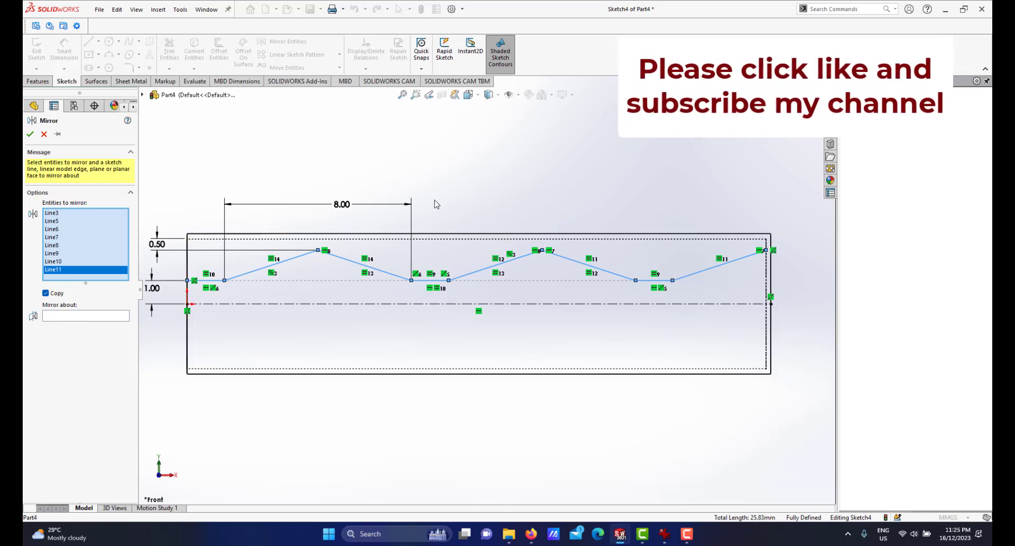
scroll(417, 284, "up", 2)
scroll(416, 287, "down", 1)
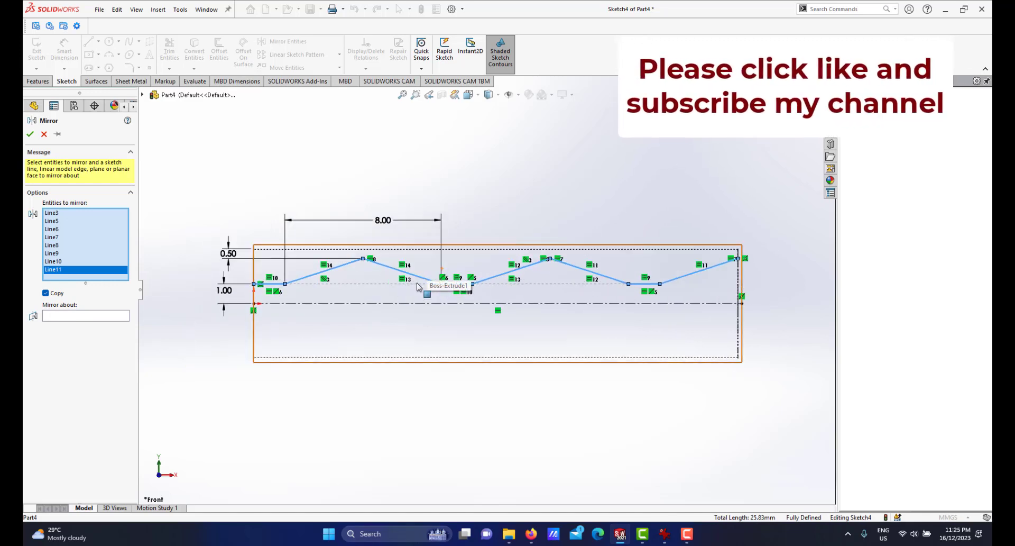
scroll(407, 272, "down", 2)
scroll(584, 339, "up", 2)
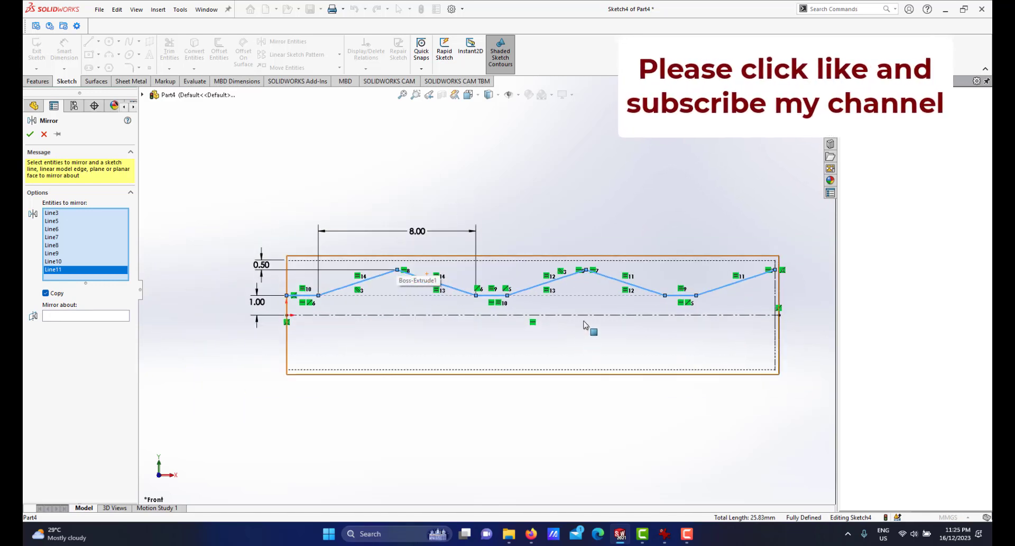
scroll(440, 286, "down", 1)
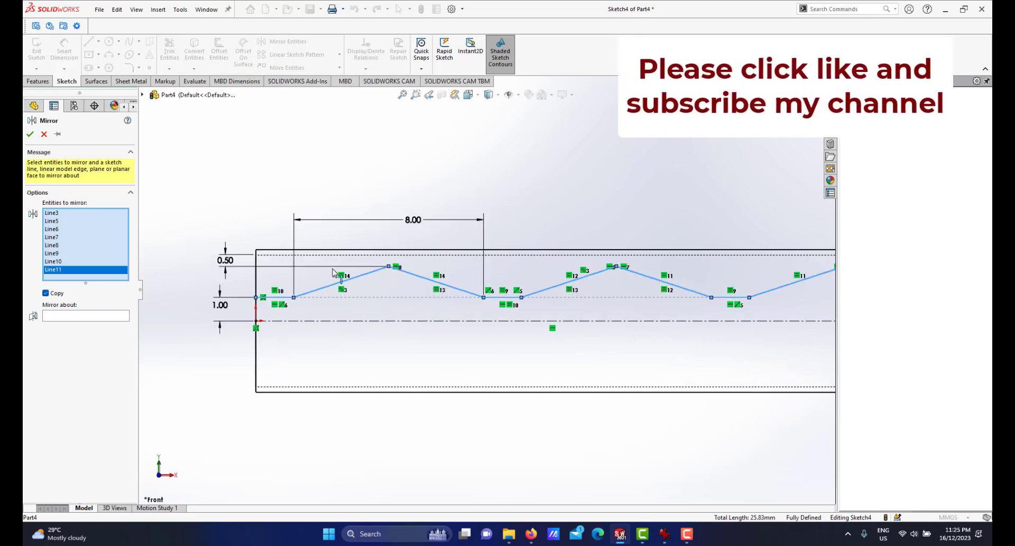
scroll(454, 288, "down", 3)
scroll(539, 344, "up", 2)
scroll(569, 313, "down", 2)
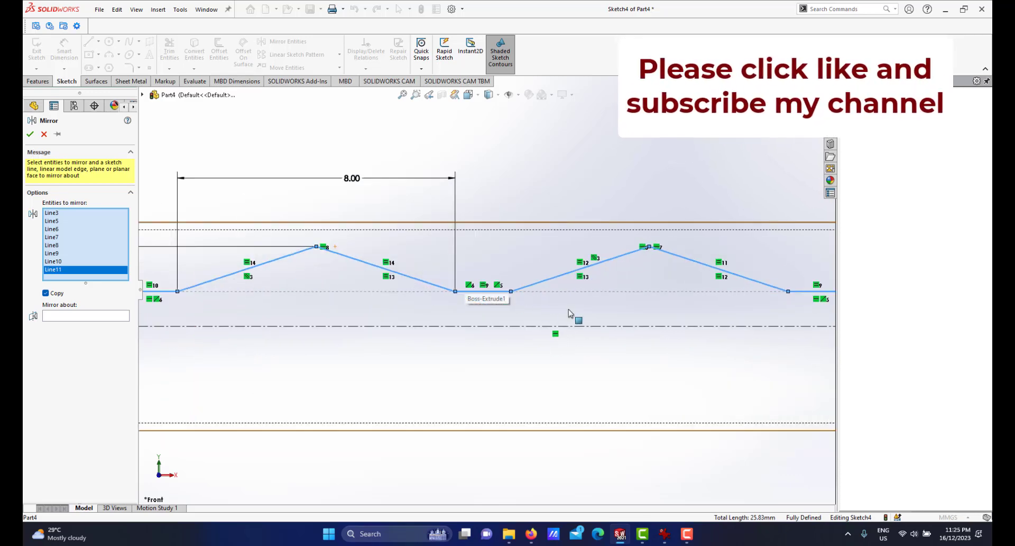
scroll(614, 296, "up", 3)
scroll(454, 279, "down", 2)
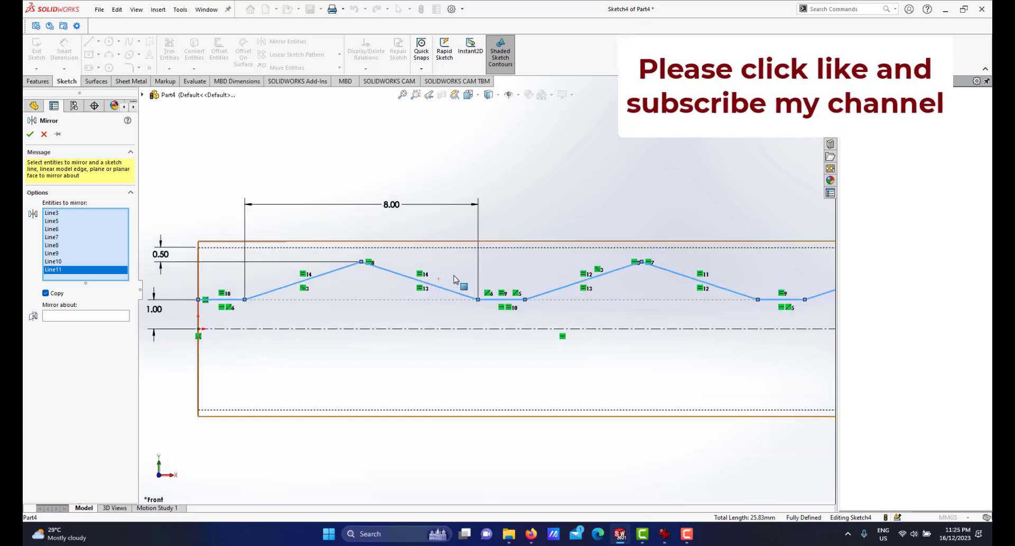
scroll(472, 279, "up", 3)
scroll(550, 294, "down", 2)
scroll(523, 318, "up", 1)
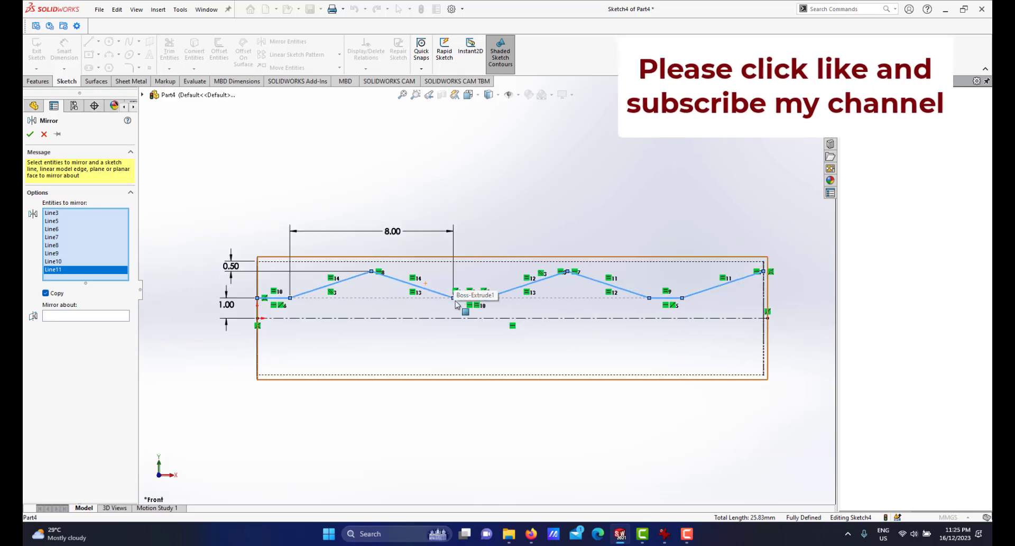
scroll(463, 300, "down", 1)
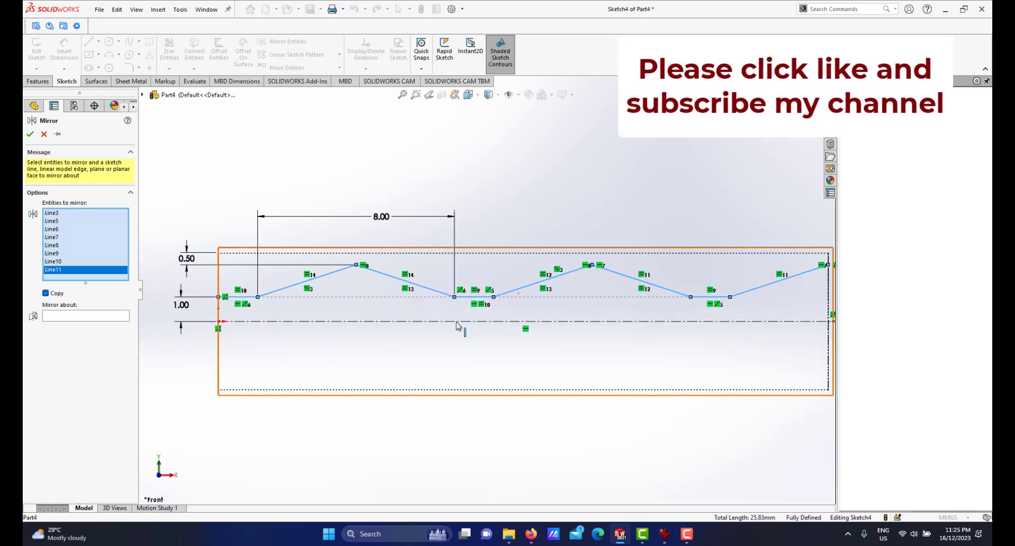
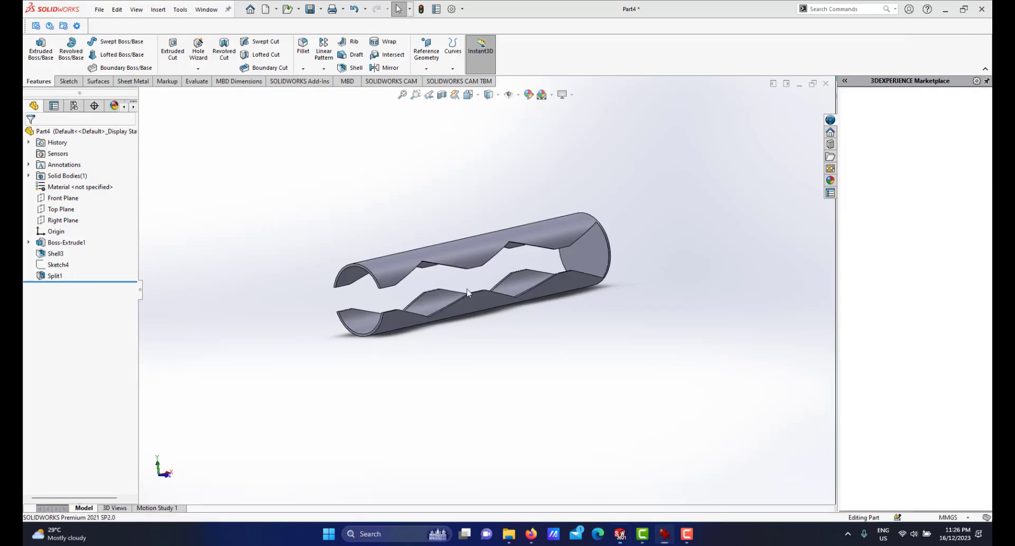
Start a Fillet with a 5 mm radius and select the first two zigzag peak edges along the cut.
middle_click_drag(467, 219, 433, 260)
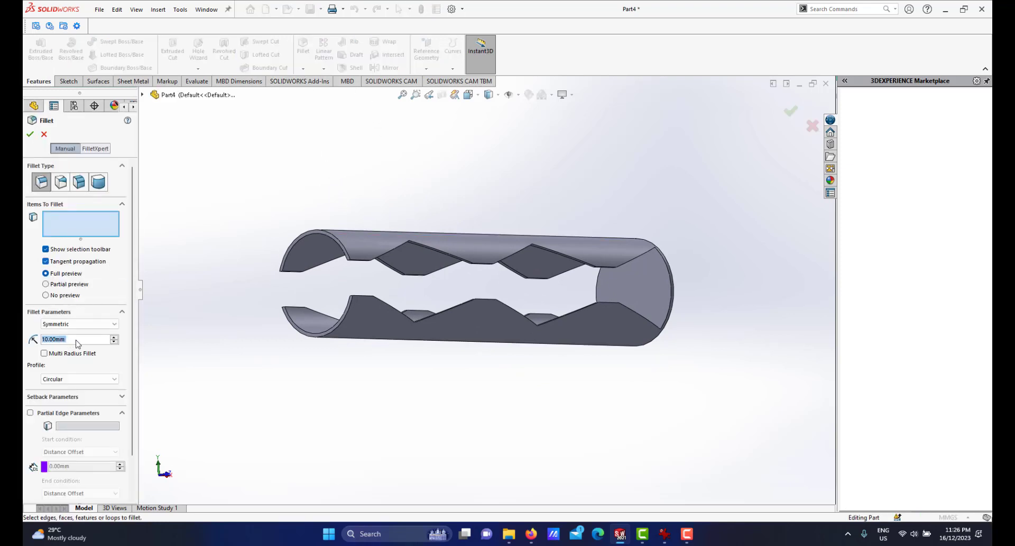
type("5")
key("Return")
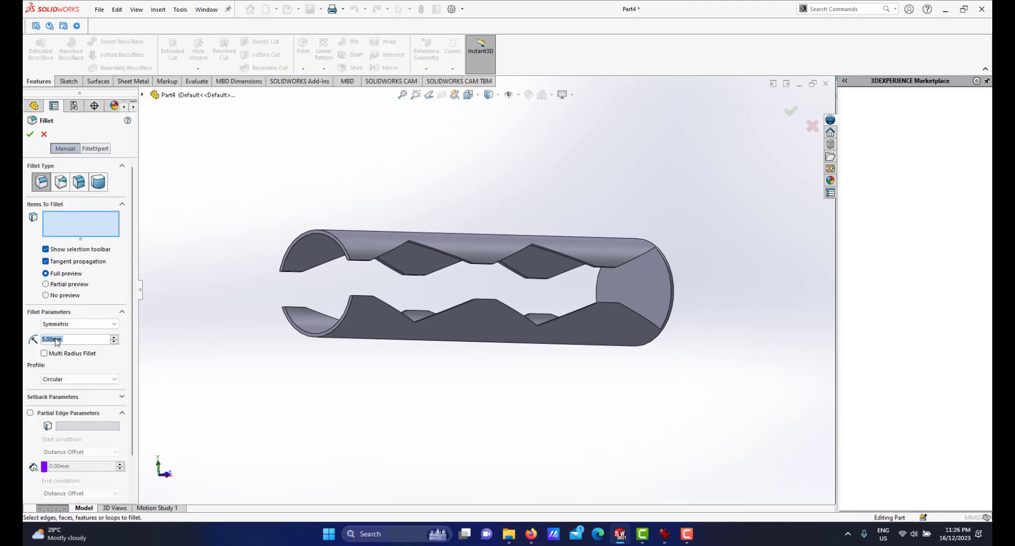
scroll(427, 244, "down", 2)
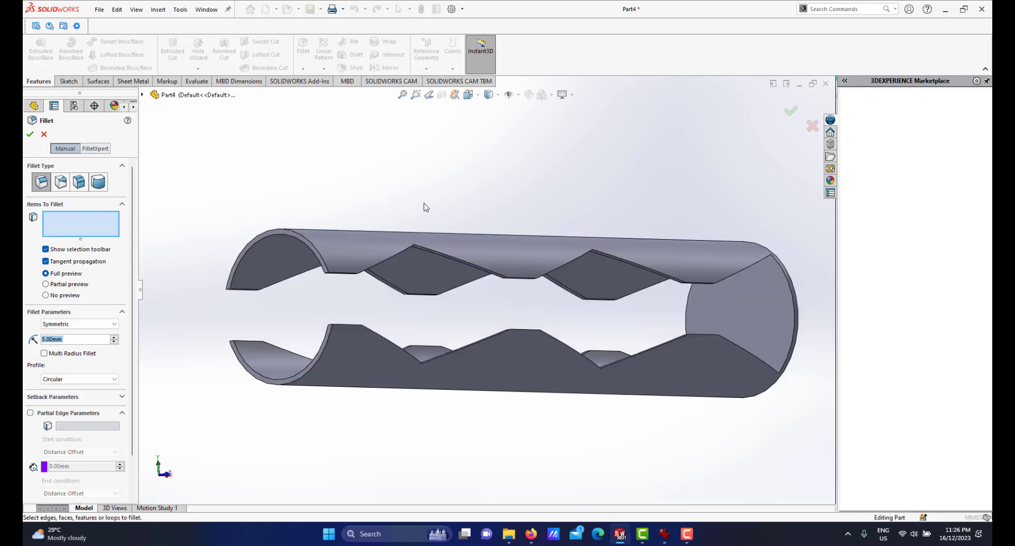
middle_click_drag(424, 203, 423, 202)
scroll(423, 202, "down", 4)
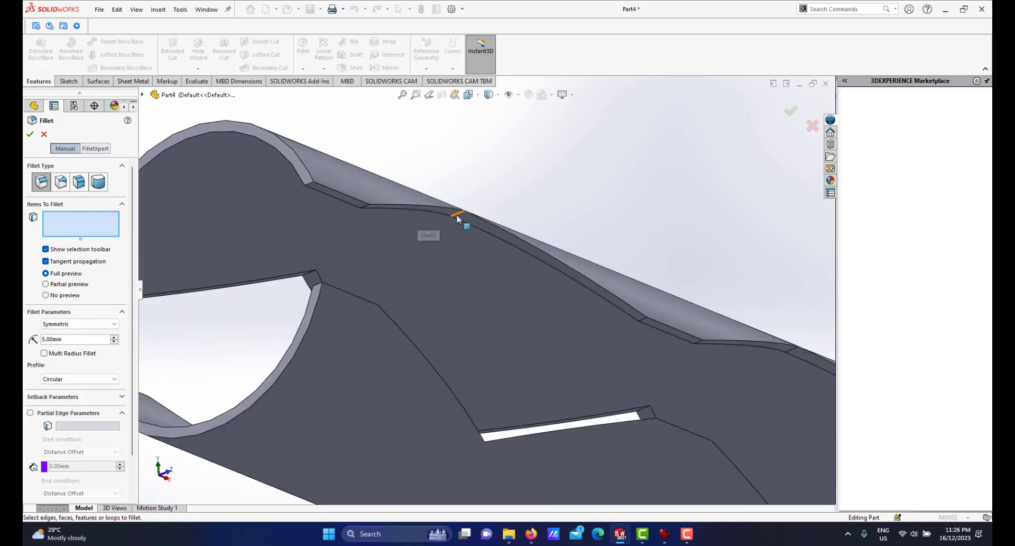
left_click(458, 219)
scroll(608, 328, "up", 3)
scroll(687, 357, "down", 5)
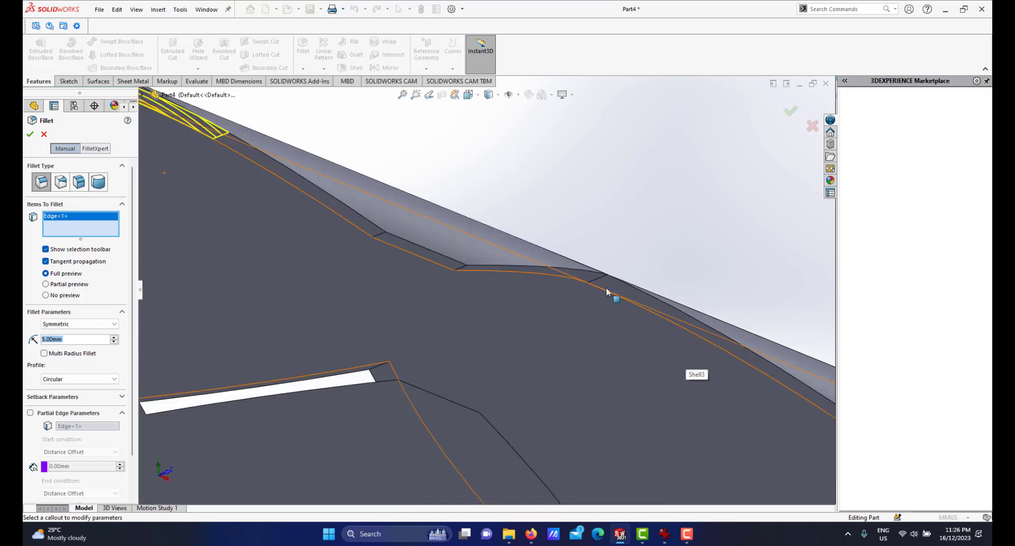
left_click(603, 281)
scroll(584, 334, "up", 6)
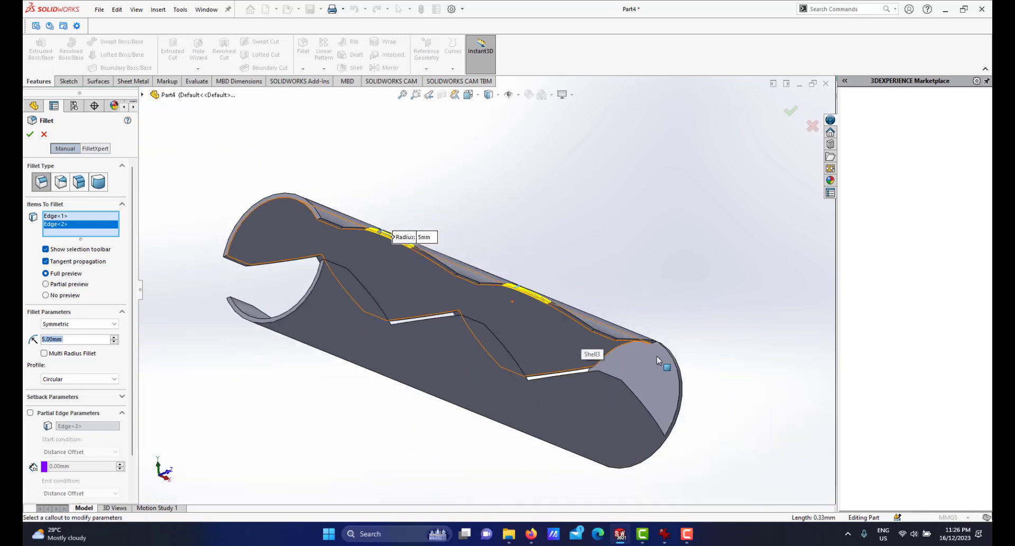
Add the third zigzag edge to the fillet and remove the accidentally selected face from the selection.
middle_click_drag(621, 360, 430, 397)
scroll(429, 395, "down", 2)
middle_click_drag(552, 399, 546, 410)
scroll(550, 369, "down", 3)
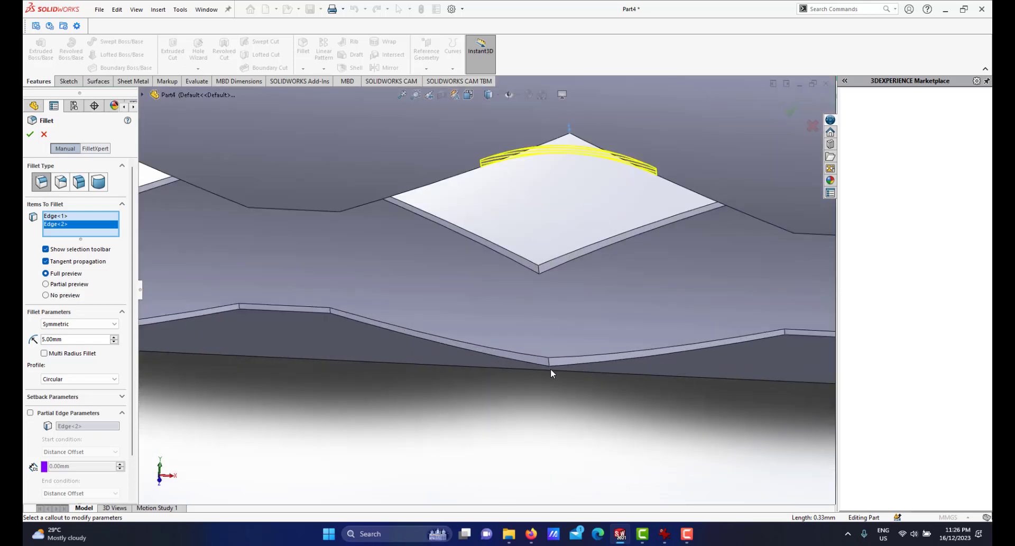
left_click(550, 365)
scroll(551, 366, "up", 5)
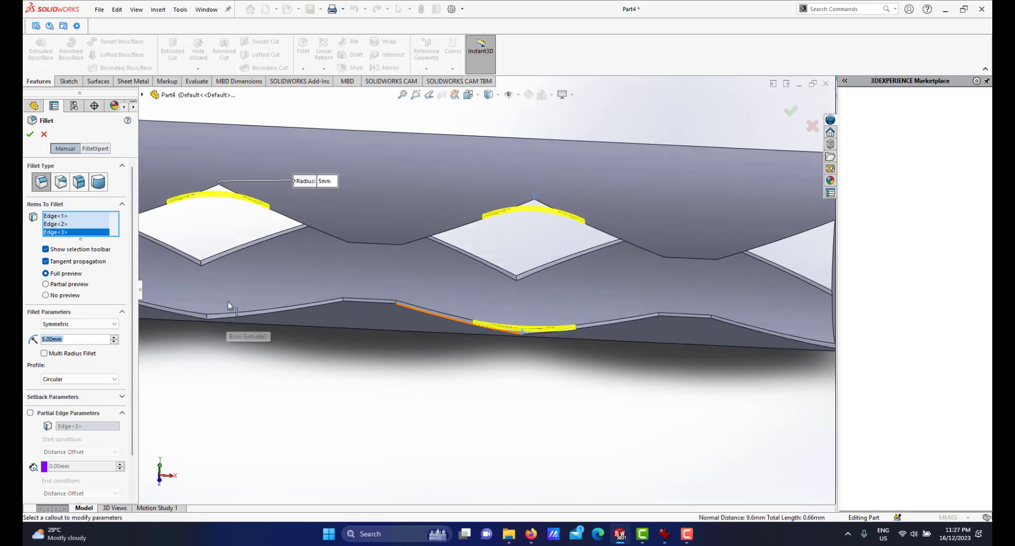
scroll(334, 317, "down", 6)
left_click(385, 304)
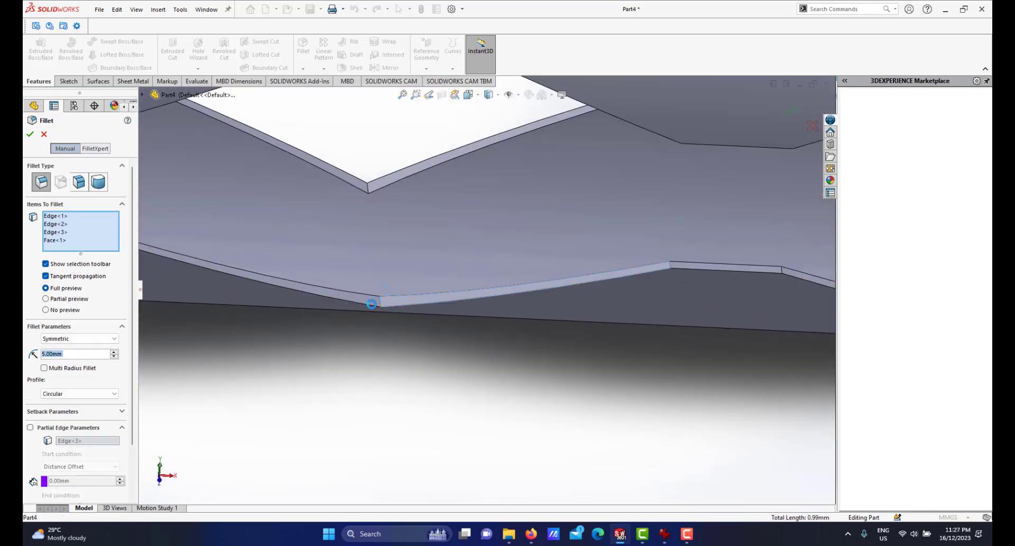
right_click(65, 242)
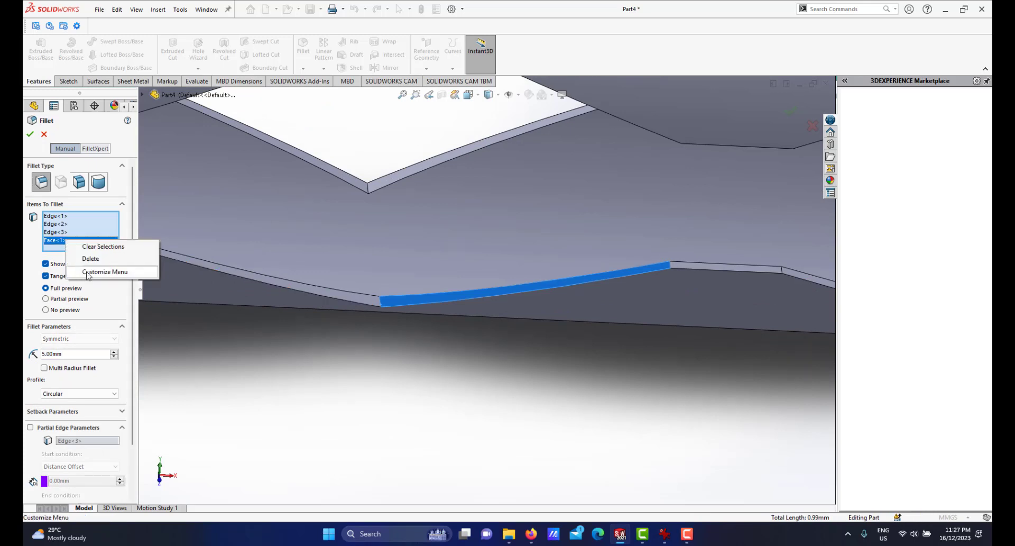
left_click(89, 261)
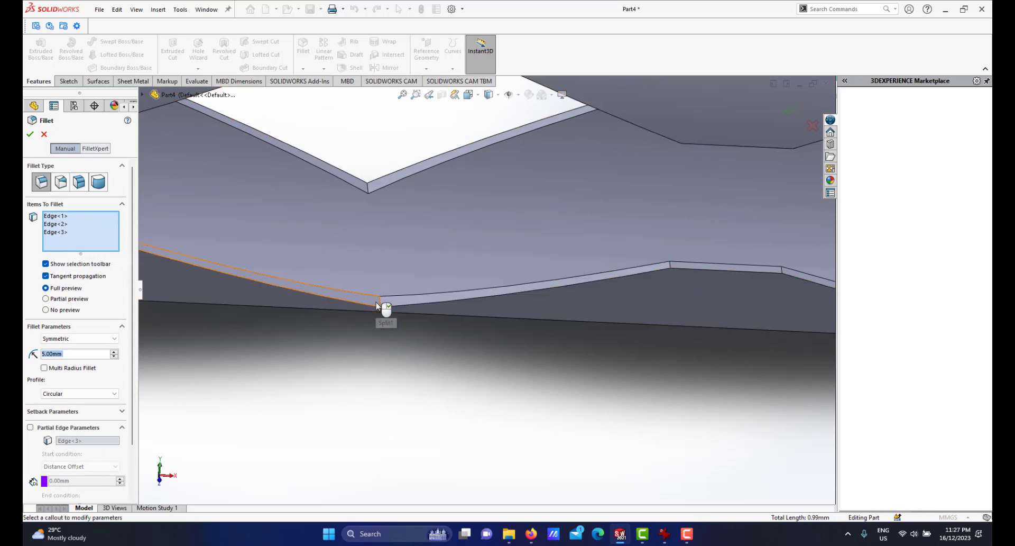
Add the fourth and fifth zigzag vertex edges to the 5 mm fillet selection.
left_click(381, 302)
scroll(408, 329, "up", 7)
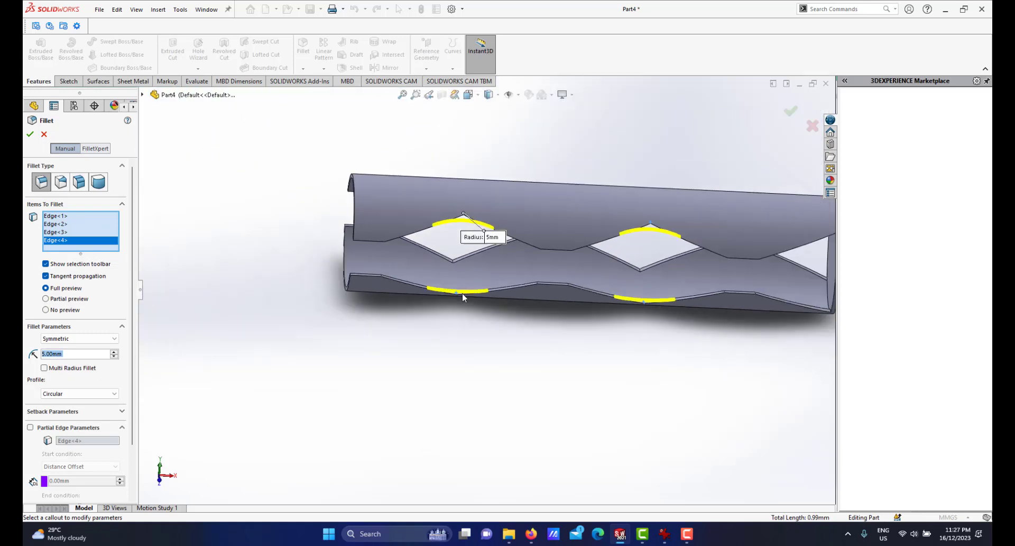
middle_click_drag(464, 296, 656, 204)
scroll(643, 224, "down", 5)
scroll(640, 223, "down", 3)
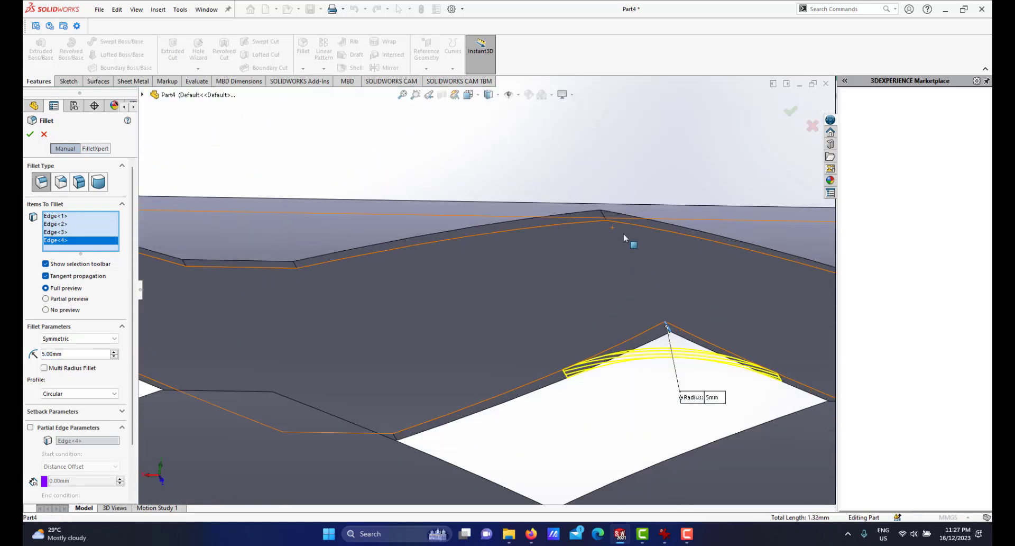
left_click(604, 217)
scroll(589, 297, "up", 4)
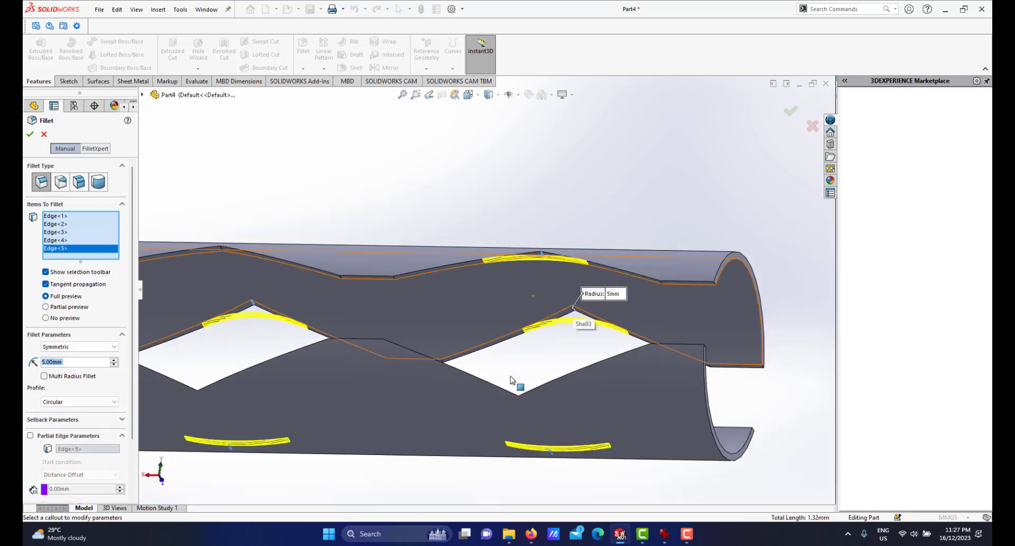
Add the remaining three zigzag vertex edges and apply the 5 mm fillet.
middle_click_drag(517, 383, 494, 479)
scroll(551, 415, "down", 6)
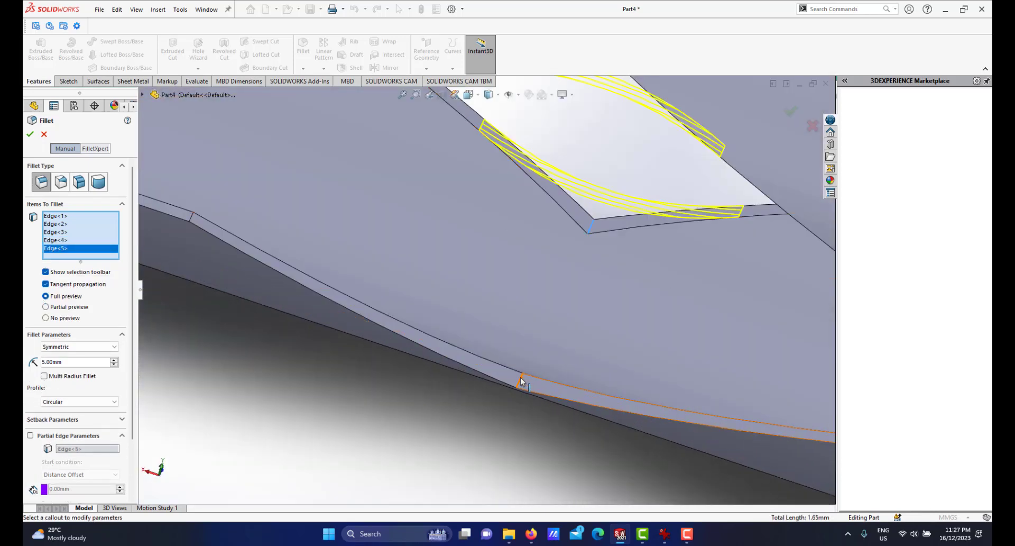
left_click(466, 400)
scroll(404, 358, "up", 5)
scroll(324, 240, "down", 5)
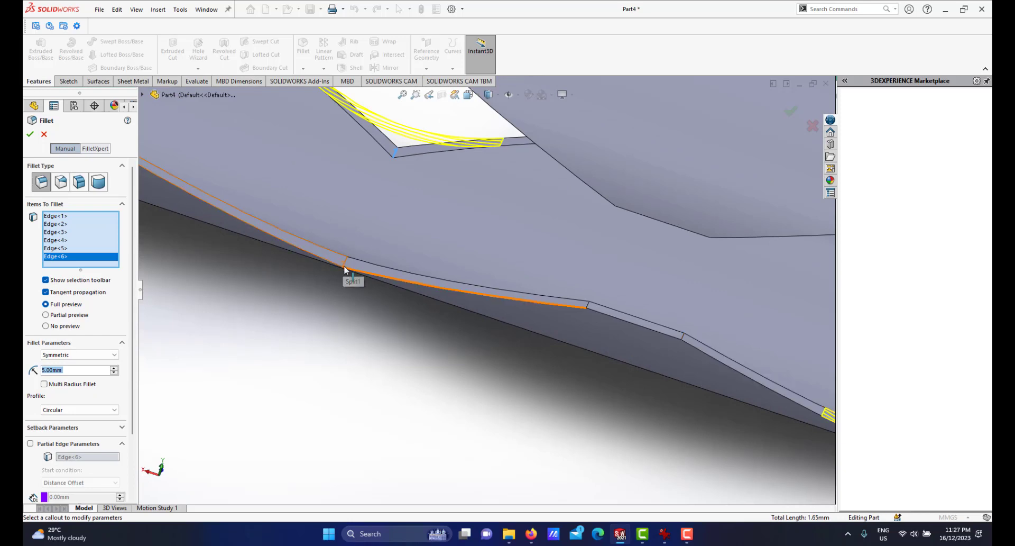
left_click(345, 264)
scroll(413, 258, "up", 6)
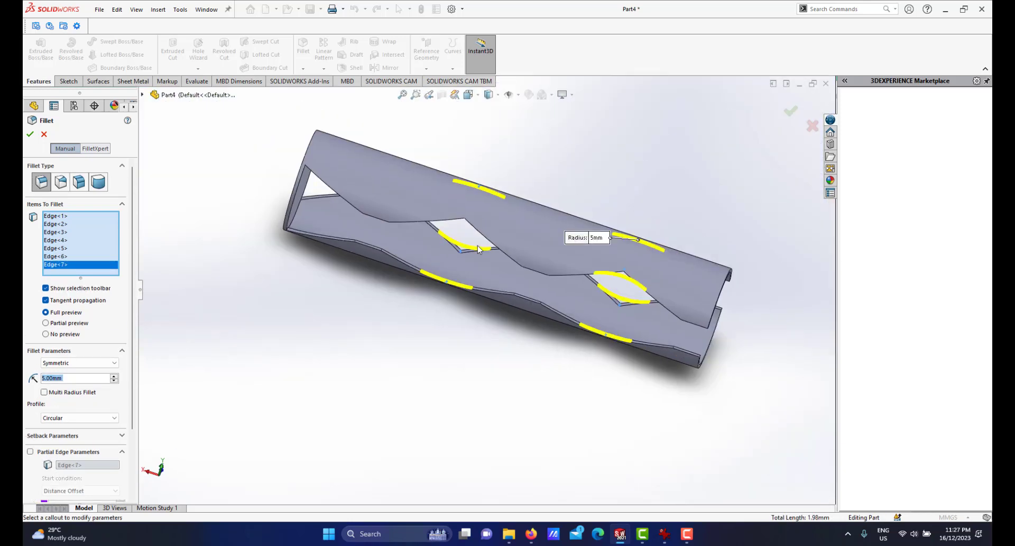
scroll(487, 246, "down", 6)
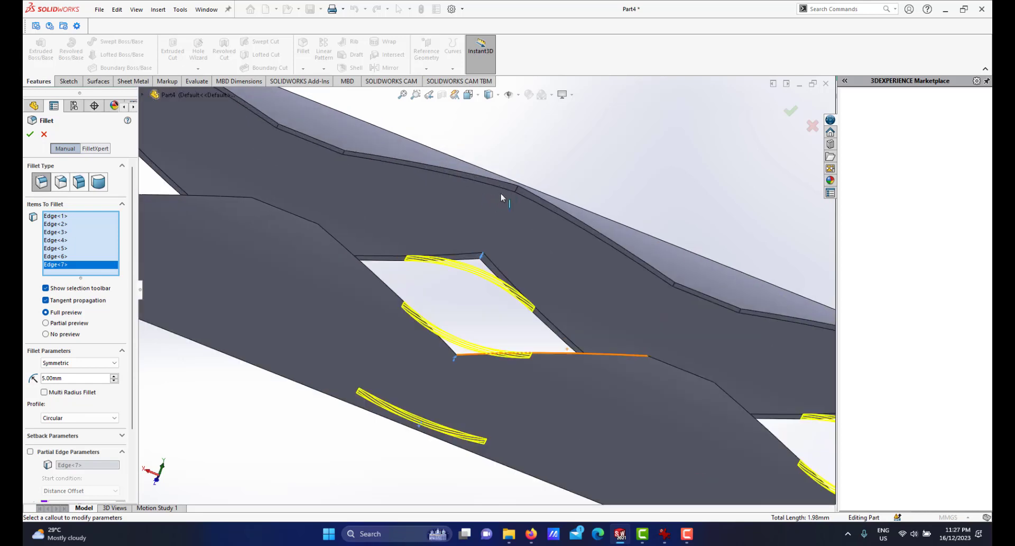
left_click(516, 189)
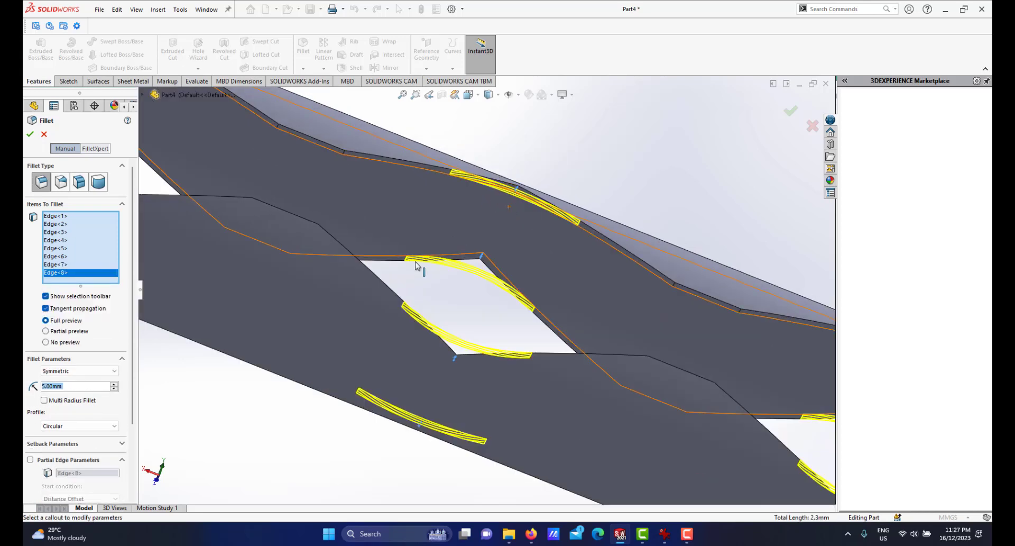
scroll(420, 265, "up", 6)
middle_click_drag(416, 276, 532, 355)
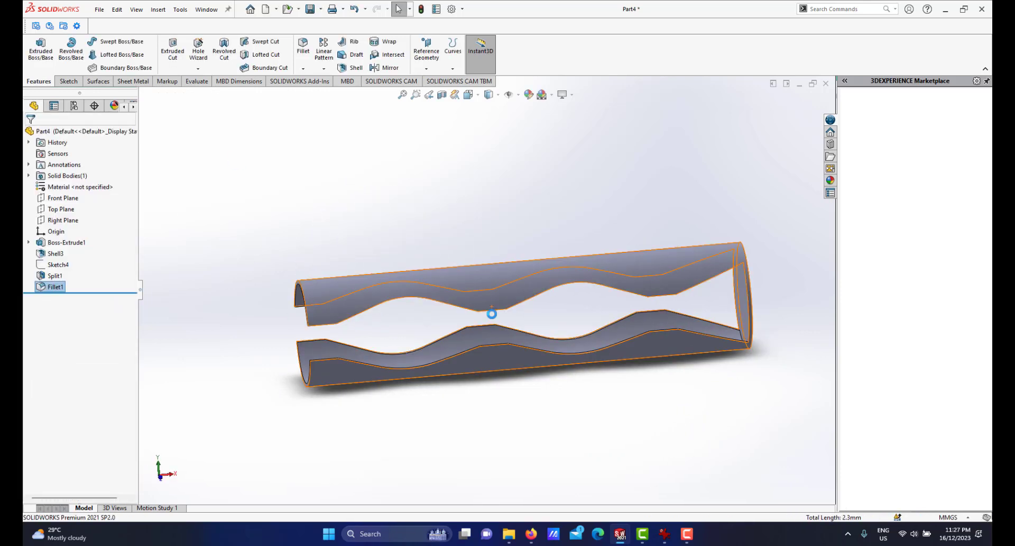
Repeat the Fillet with a 3 mm radius and select the first edge along the upper wavy cut.
scroll(493, 310, "down", 1)
mouse_move(493, 310)
middle_mouse_down()
mouse_move(515, 279)
mouse_move(504, 302)
middle_mouse_up()
scroll(503, 294, "down", 2)
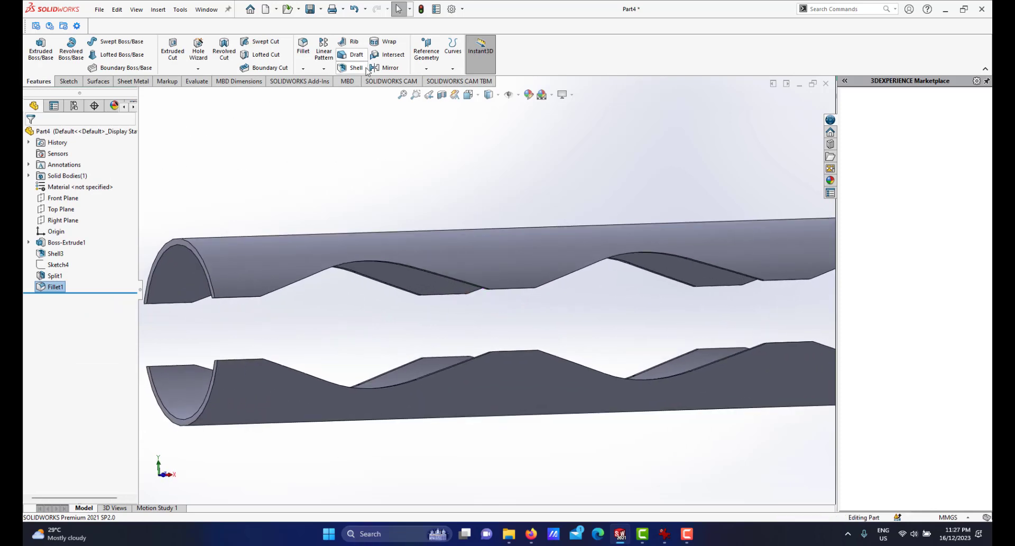
key("Return")
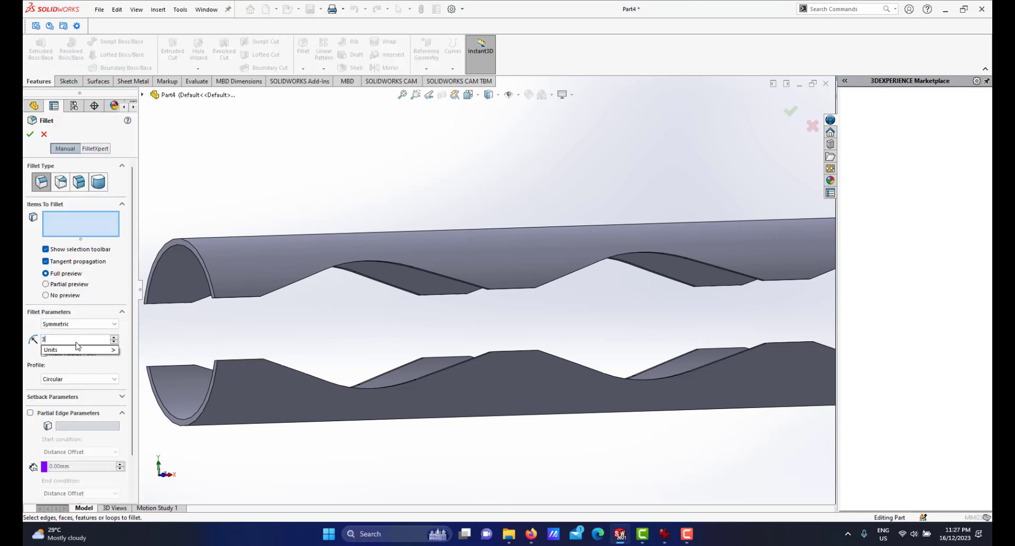
scroll(314, 289, "down", 1)
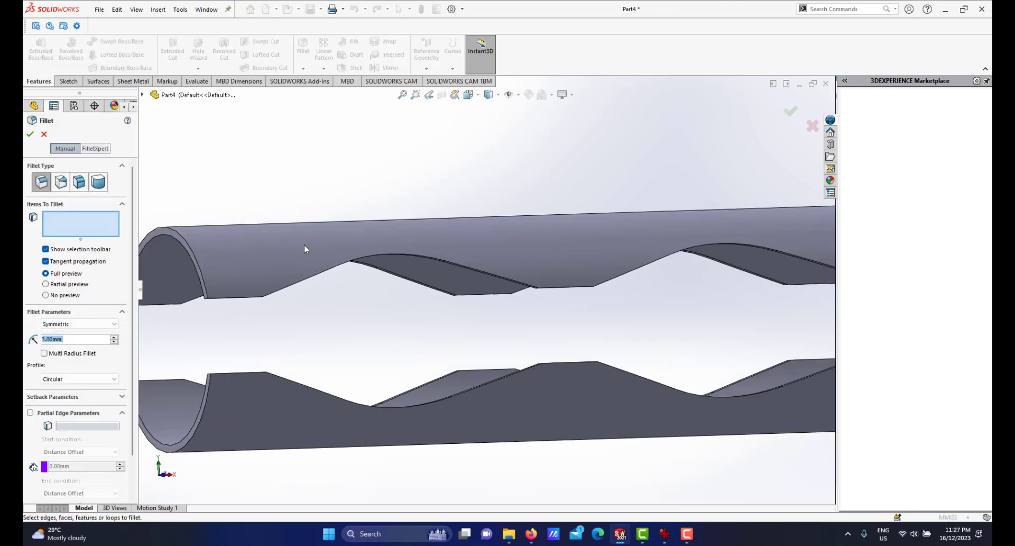
middle_click_drag(305, 245, 329, 210)
scroll(263, 248, "down", 3)
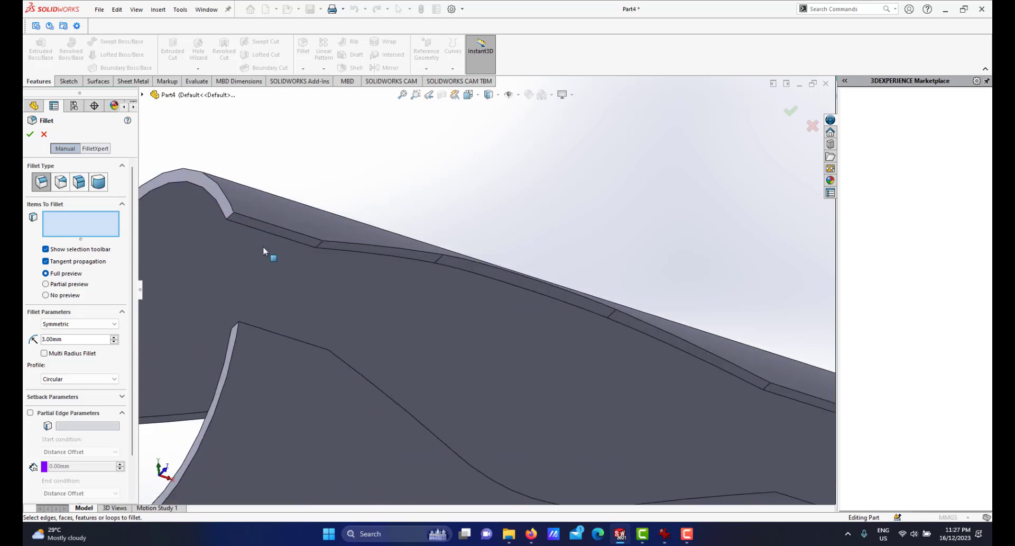
left_click(322, 243)
Add the next wavy cut edge segment to the 3 mm fillet selection.
scroll(467, 299, "up", 2)
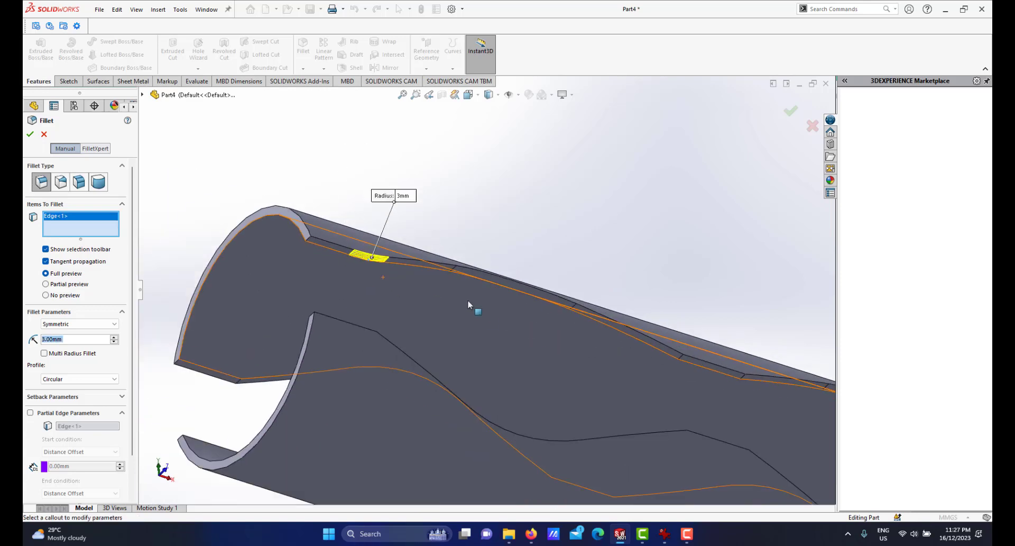
middle_click_drag(467, 299, 473, 358)
scroll(479, 362, "up", 3)
scroll(559, 373, "down", 2)
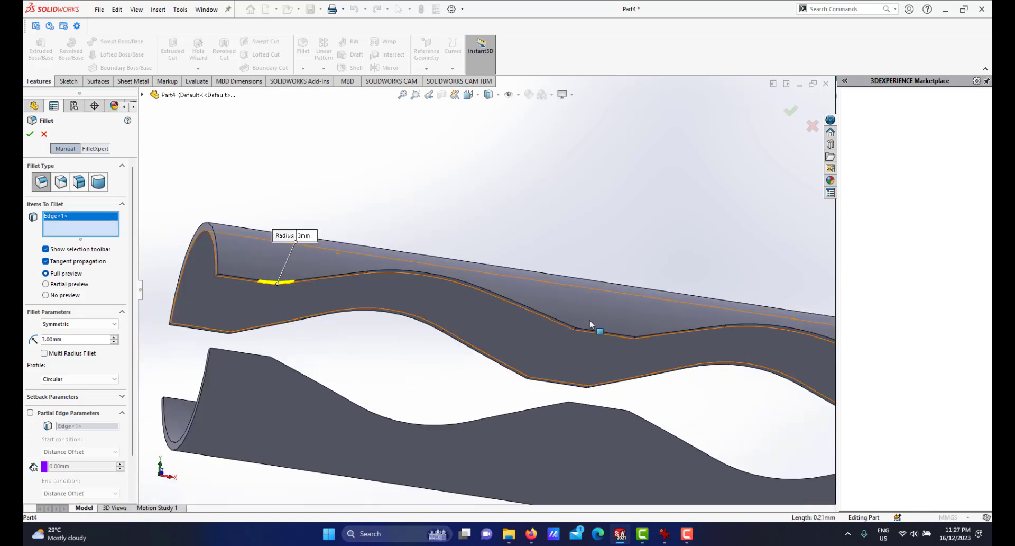
scroll(585, 330, "down", 4)
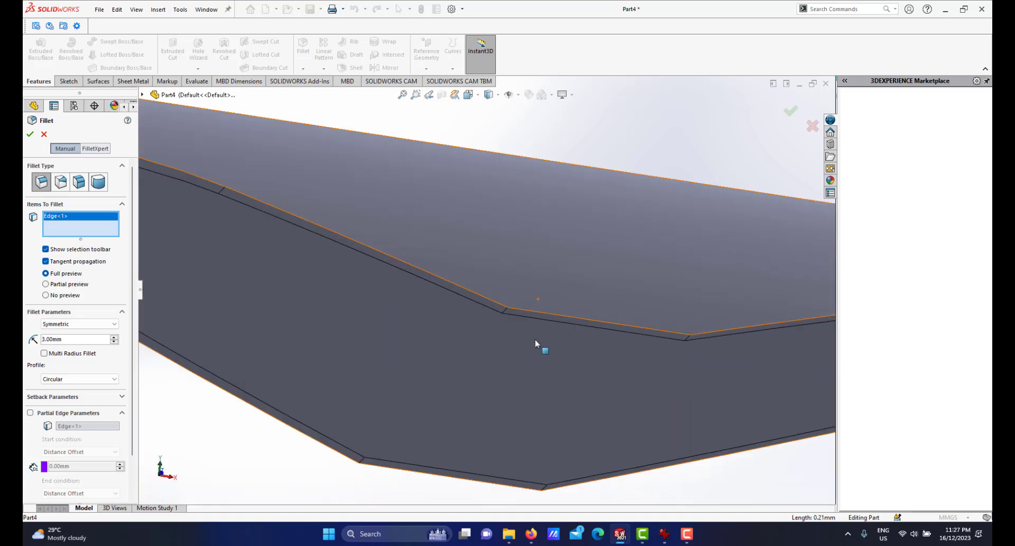
left_click(504, 309)
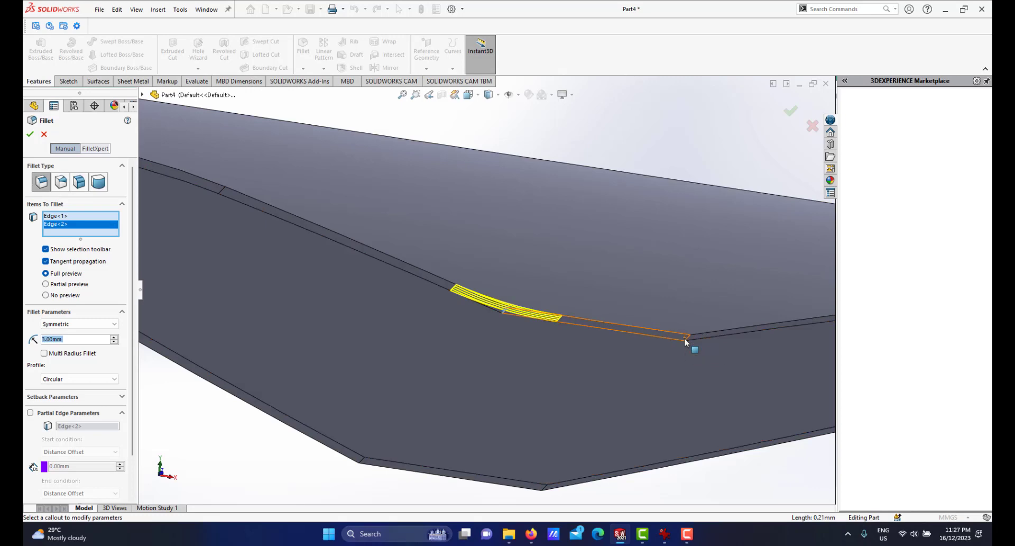
Add three more wavy cut edge segments to the 3 mm fillet selection.
scroll(679, 349, "down", 2)
left_click(650, 314)
scroll(653, 349, "up", 6)
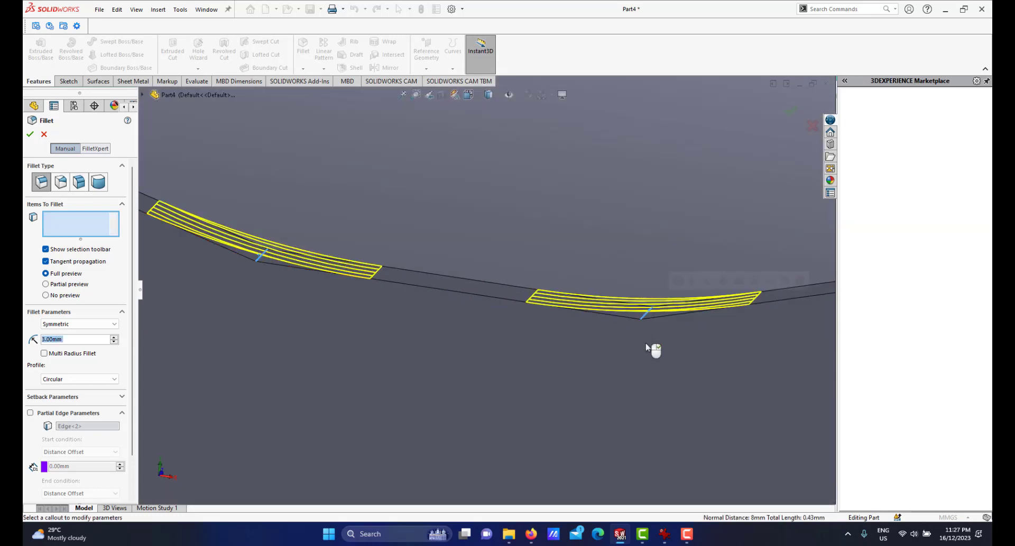
scroll(544, 300, "down", 8)
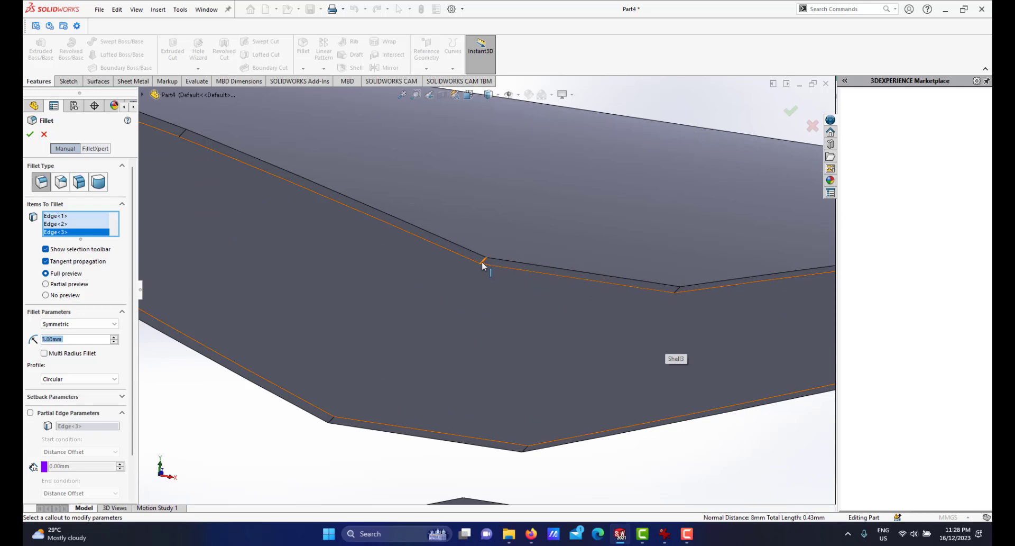
left_click(482, 264)
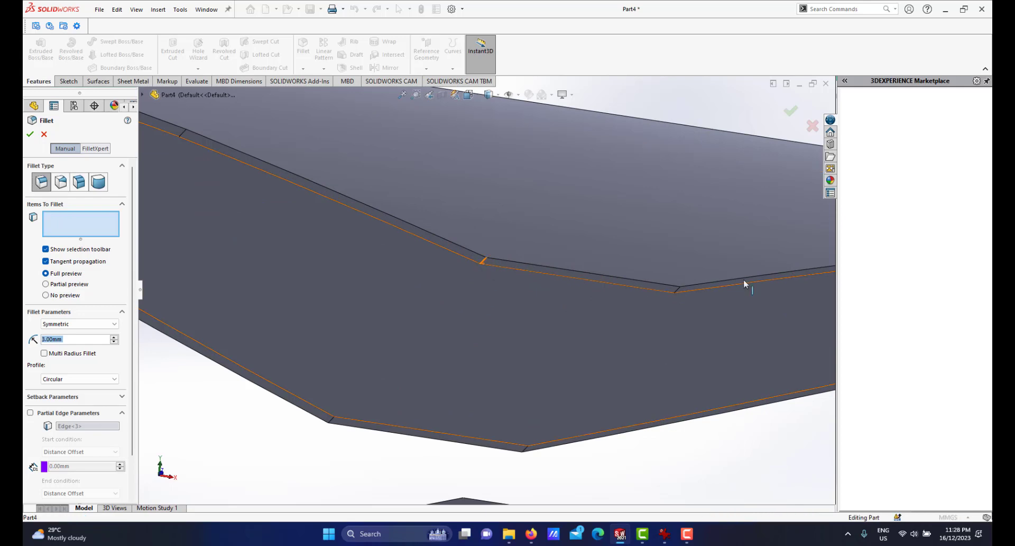
left_click(678, 291)
Apply the 3 mm fillet to the five selected wavy cut edges.
scroll(656, 313, "up", 4)
scroll(306, 286, "up", 5)
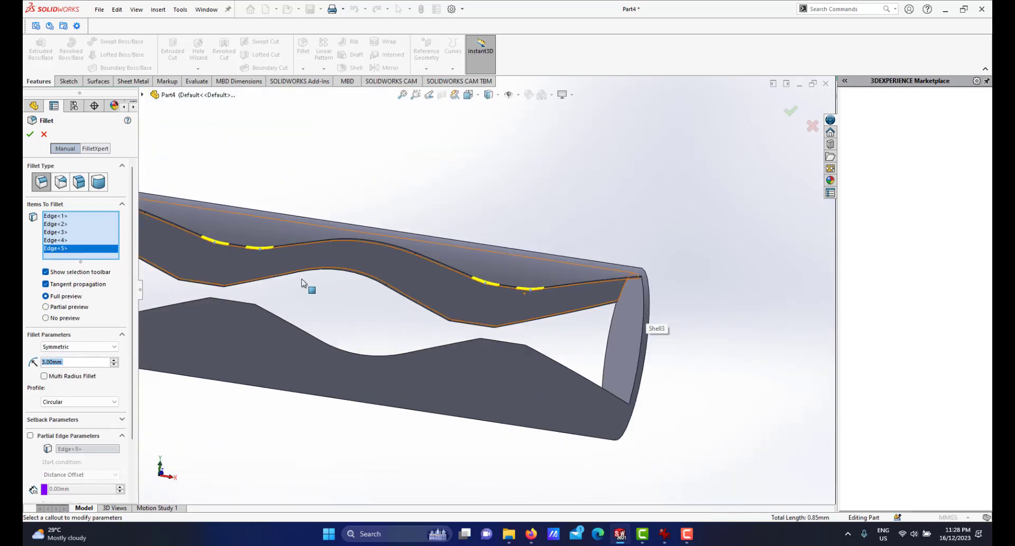
middle_click_drag(332, 274, 329, 321)
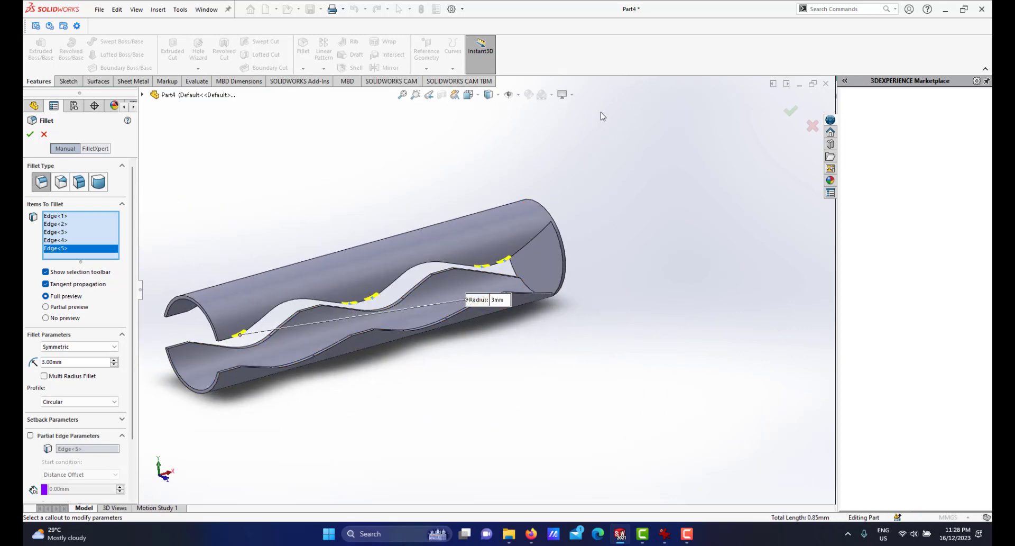
middle_click_drag(386, 286, 415, 259)
scroll(414, 259, "down", 3)
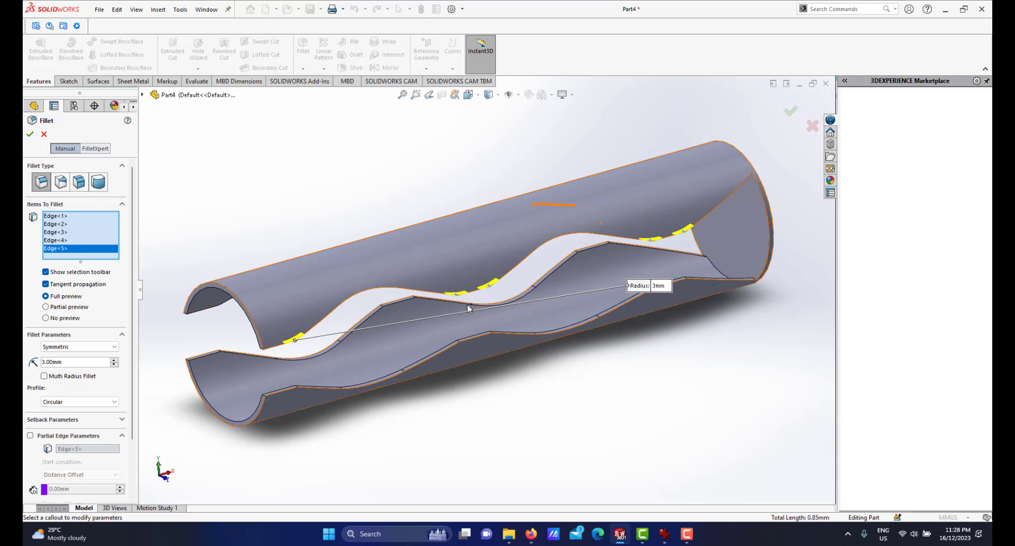
middle_click_drag(519, 238, 517, 289)
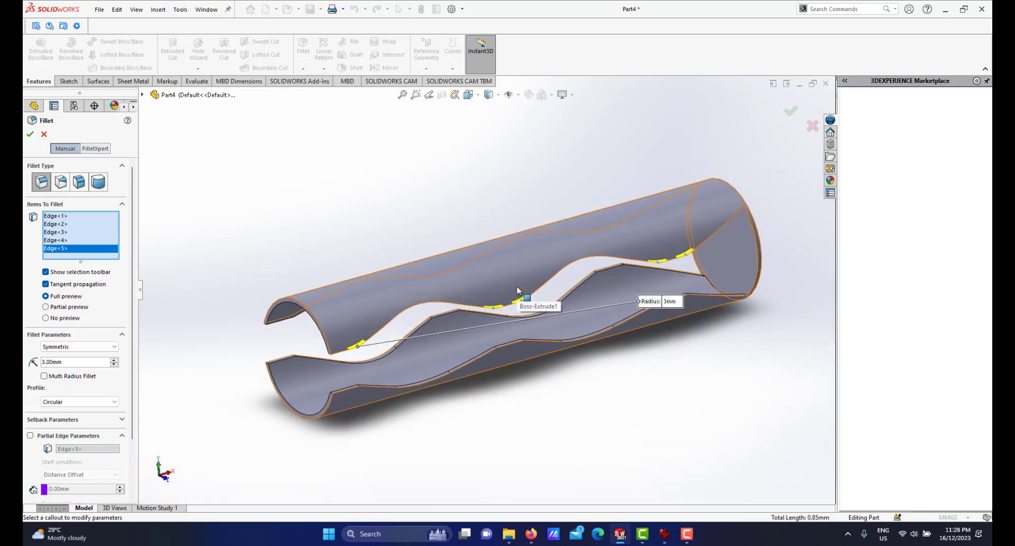
key("Return")
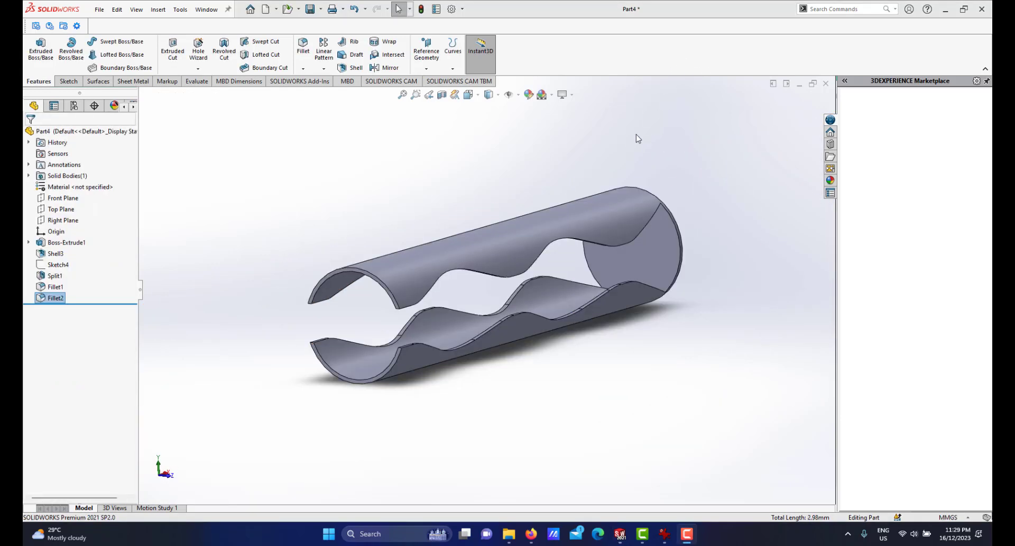
Start a new Fillet with a 1 mm radius and select a corner edge at the open end of the tube.
middle_click_drag(513, 284, 589, 254)
scroll(581, 267, "down", 2)
scroll(614, 343, "down", 1)
middle_click(612, 341)
middle_click_drag(612, 340, 612, 313)
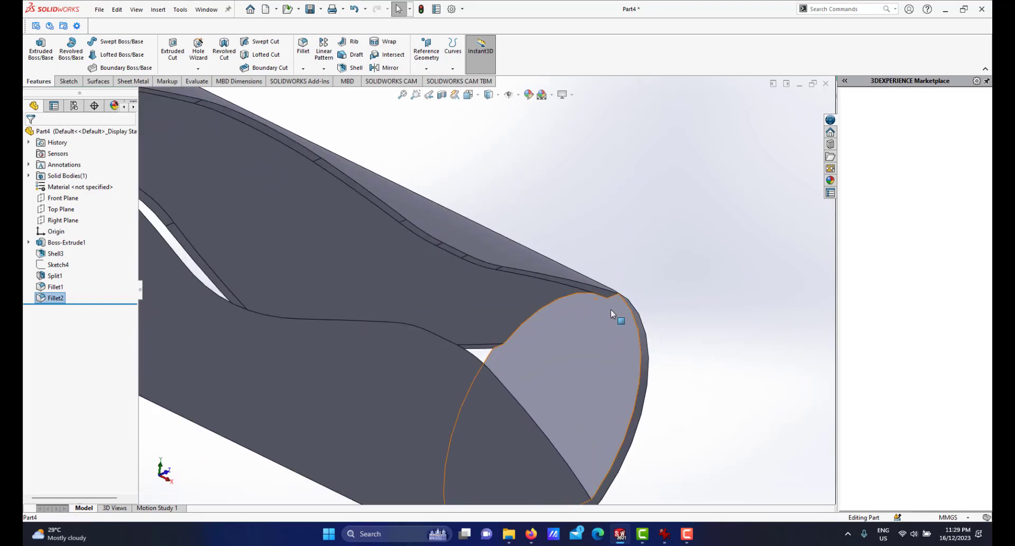
scroll(609, 304, "up", 2)
middle_click(459, 289)
mouse_move(459, 288)
middle_mouse_down()
mouse_move(438, 346)
mouse_move(461, 313)
mouse_move(449, 291)
middle_mouse_up()
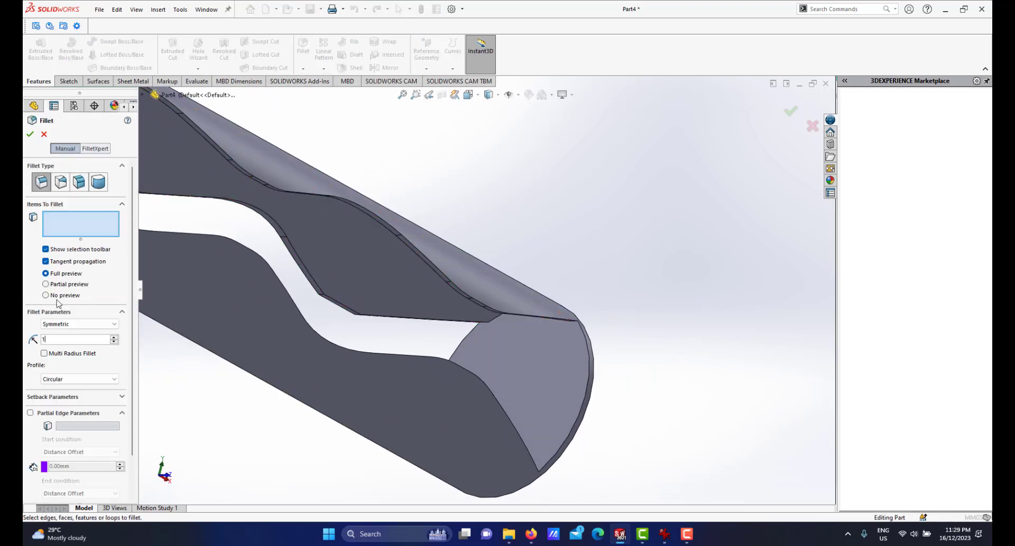
scroll(544, 339, "down", 6)
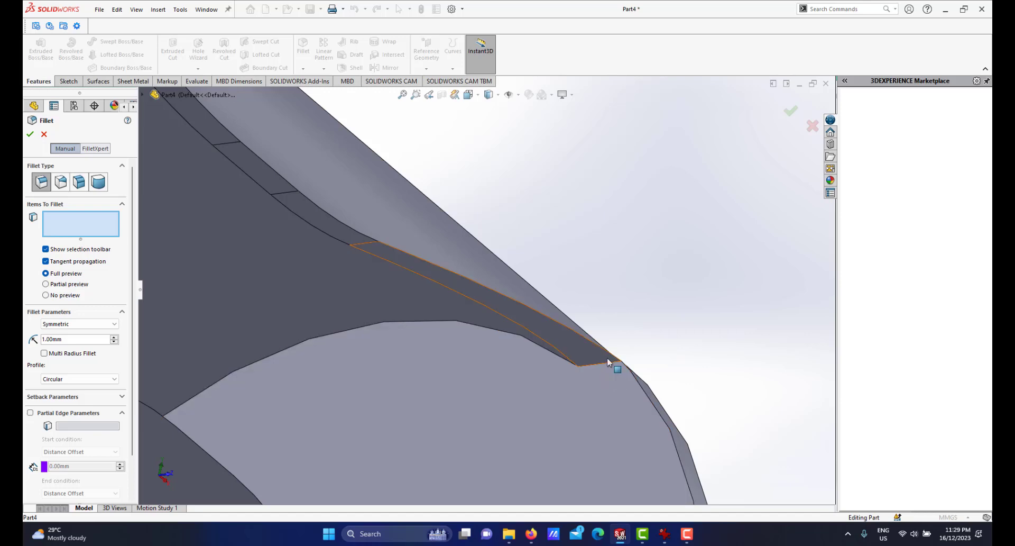
left_click(610, 365)
Add three more end corner edges to the selection and apply the 1 mm fillet.
scroll(591, 371, "up", 5)
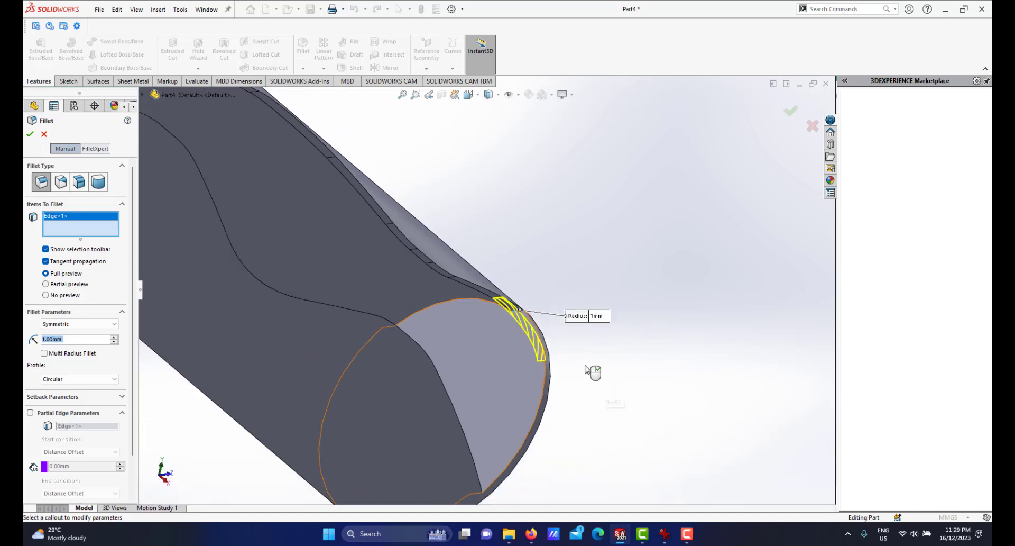
scroll(483, 429, "down", 4)
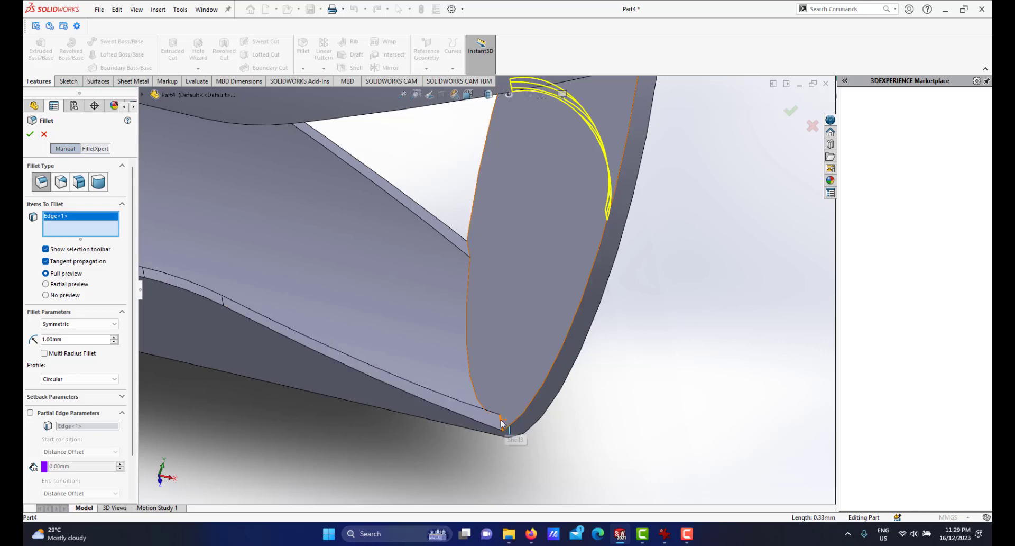
left_click(513, 385)
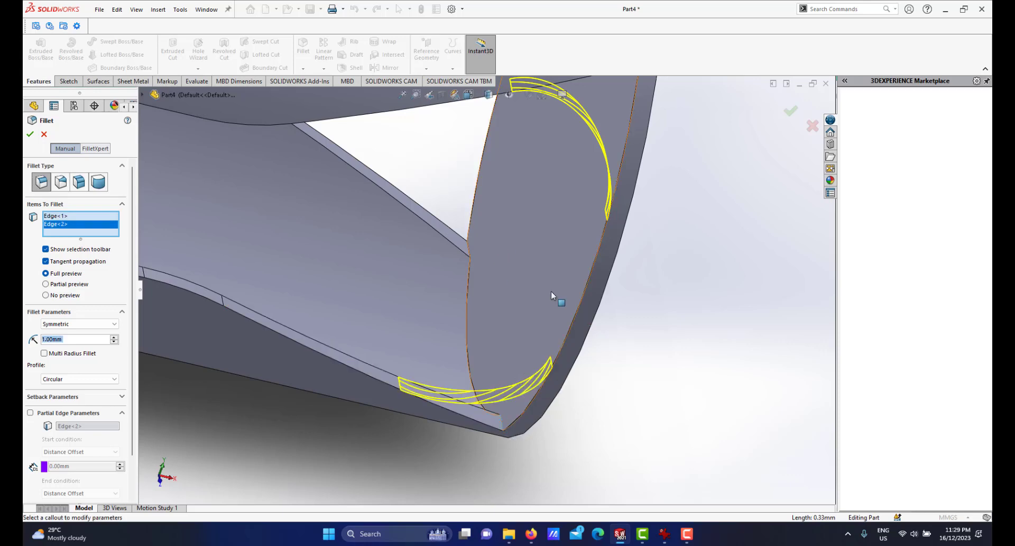
left_click(468, 253)
middle_click_drag(468, 254, 470, 318)
left_click(458, 192)
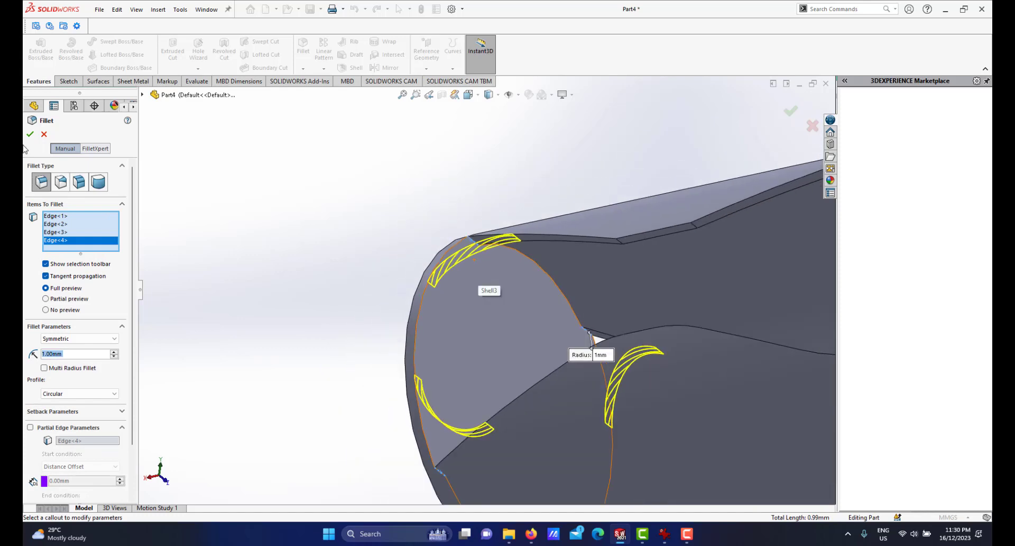
scroll(598, 315, "up", 7)
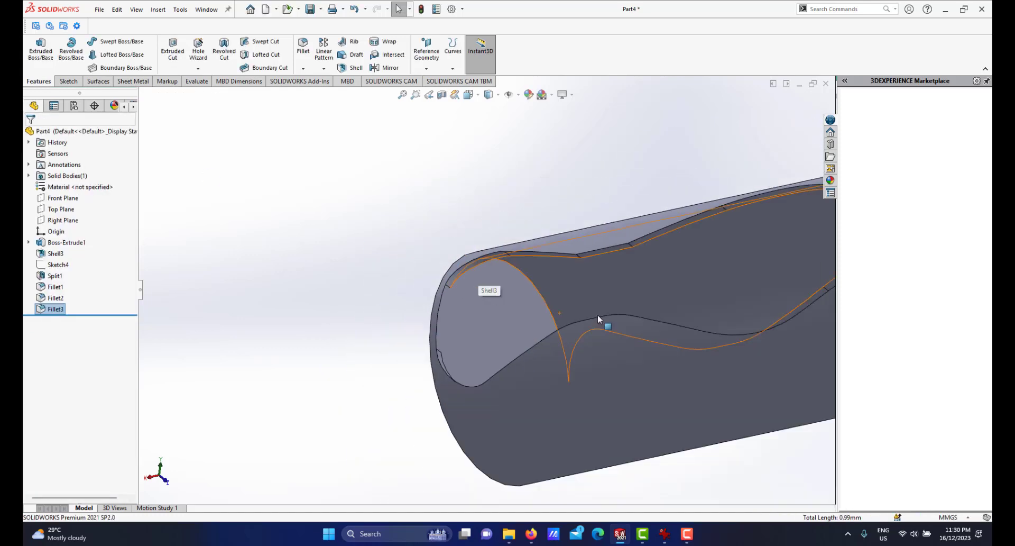
Edit the Fillet2 feature and add two more wavy cut edge segments to its selection.
scroll(531, 247, "down", 2)
mouse_move(537, 301)
middle_mouse_down()
mouse_move(543, 340)
mouse_move(672, 306)
mouse_move(537, 315)
mouse_move(688, 290)
middle_mouse_up()
scroll(672, 306, "up", 2)
scroll(688, 290, "down", 2)
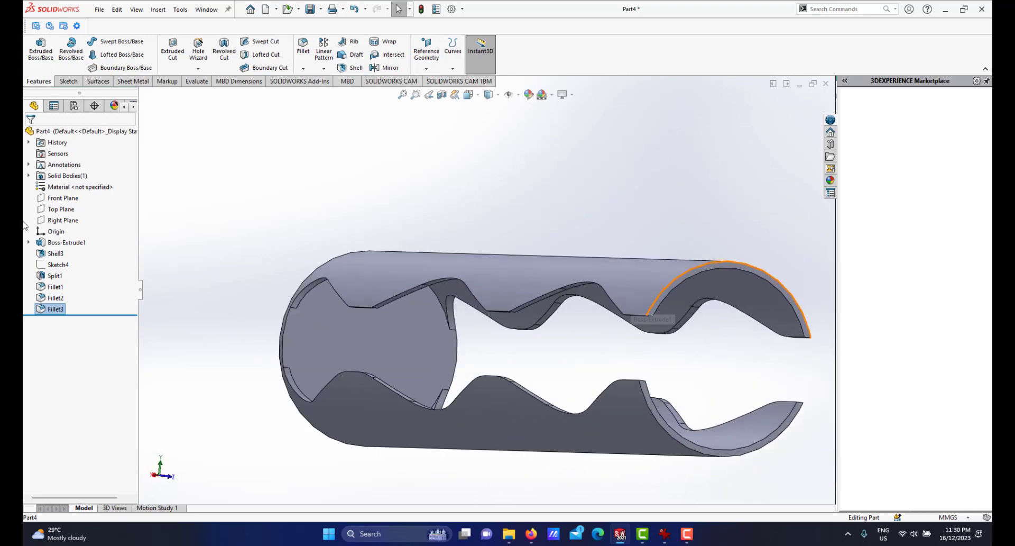
left_click(55, 298)
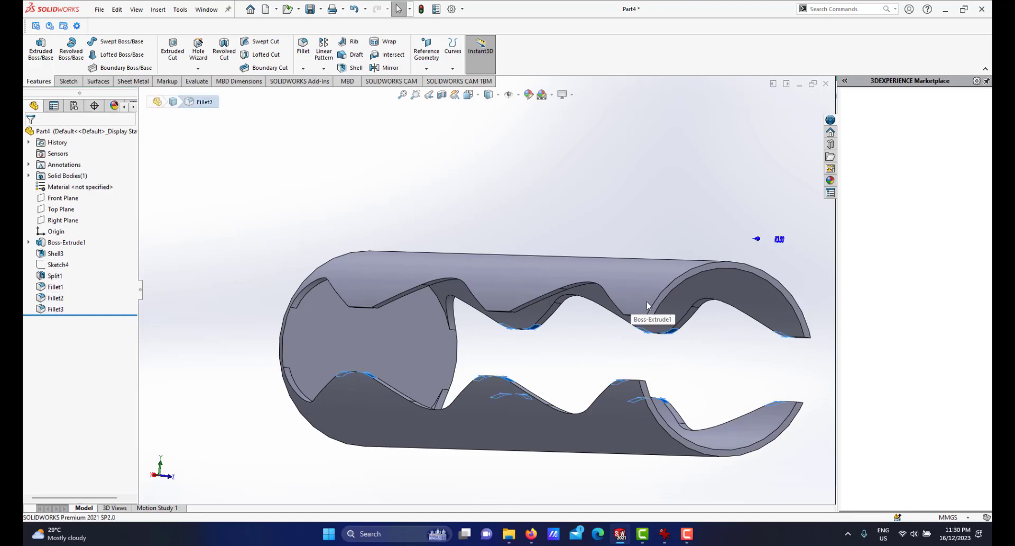
scroll(648, 302, "down", 5)
middle_click_drag(647, 302, 656, 275)
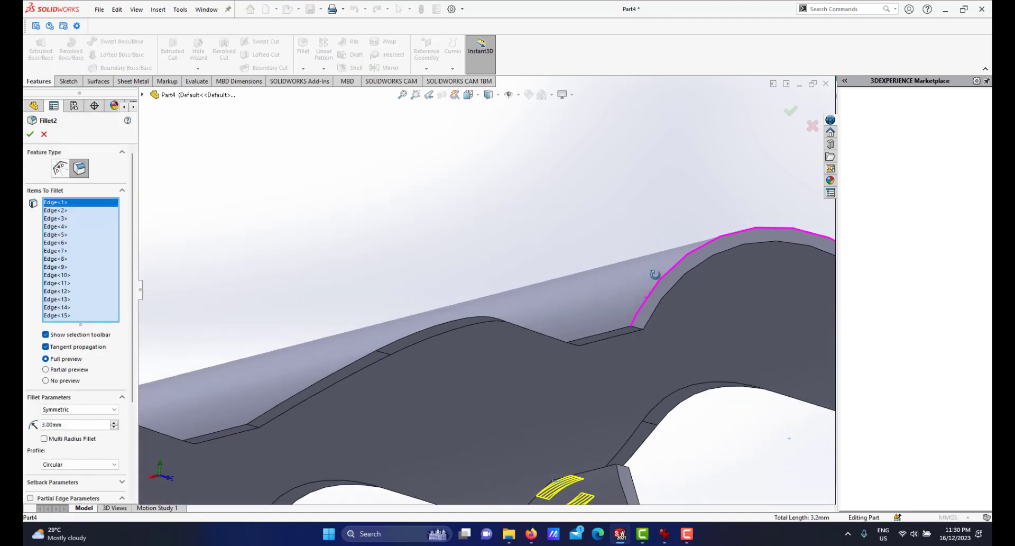
scroll(633, 326, "up", 5)
middle_click_drag(578, 336, 523, 306)
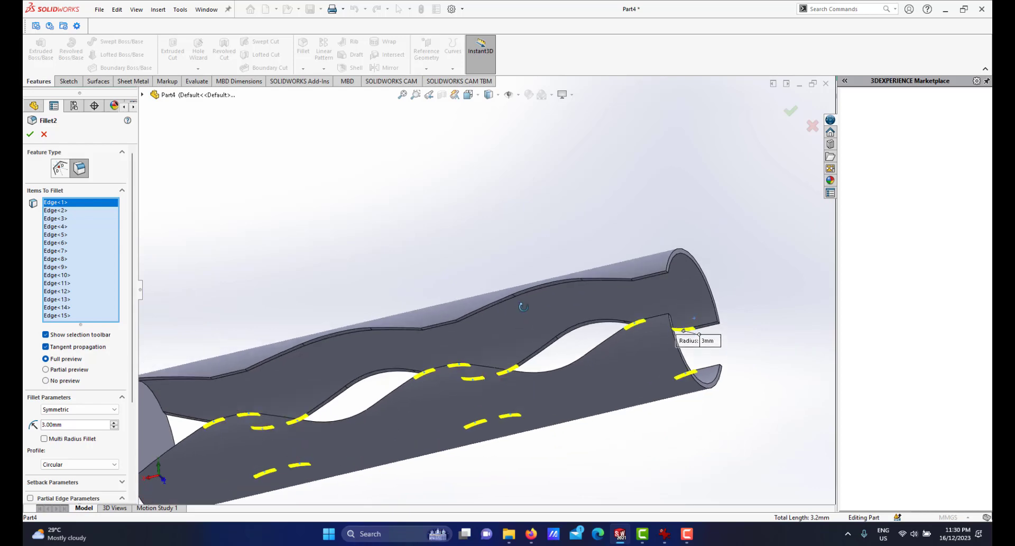
scroll(676, 290, "down", 5)
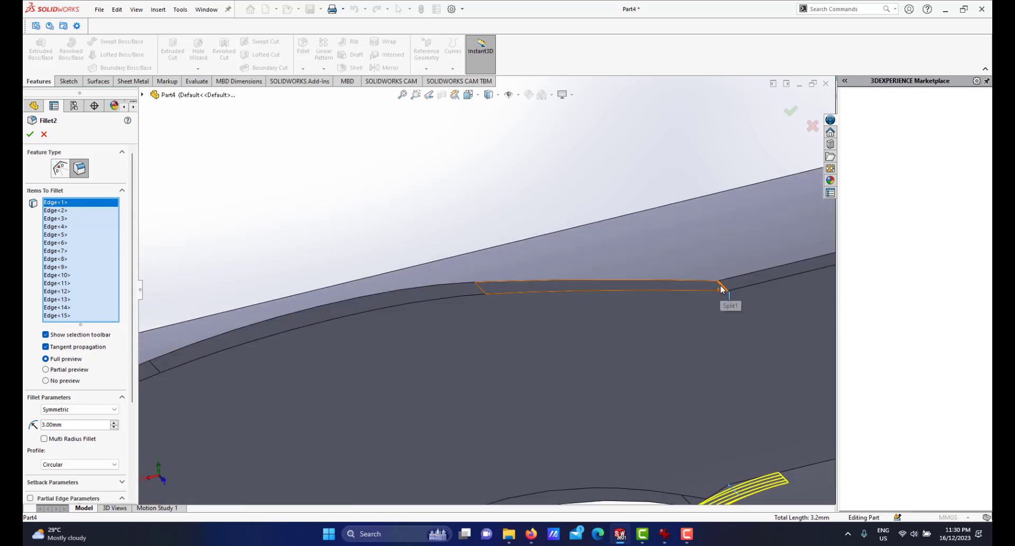
left_click(686, 291)
scroll(382, 313, "up", 5)
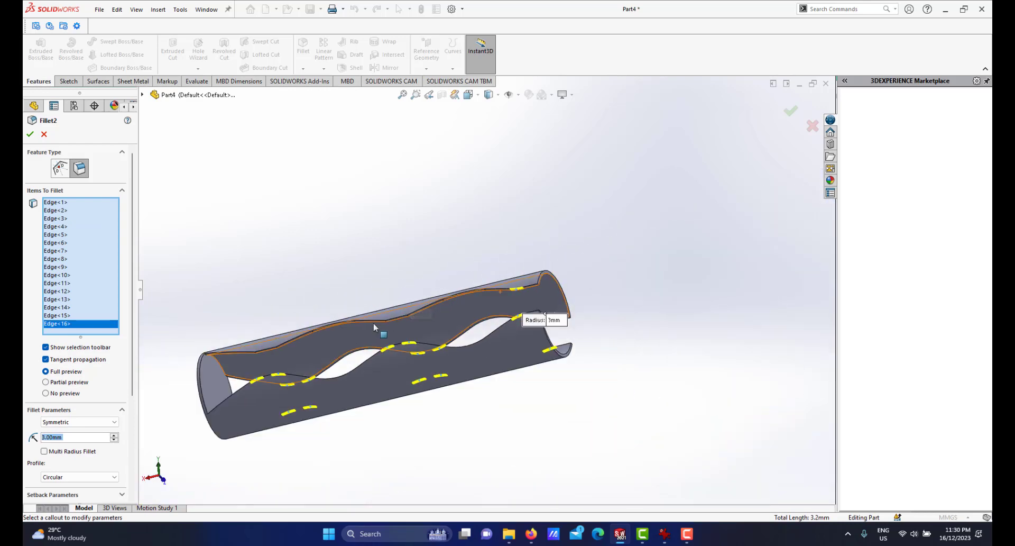
scroll(373, 324, "down", 6)
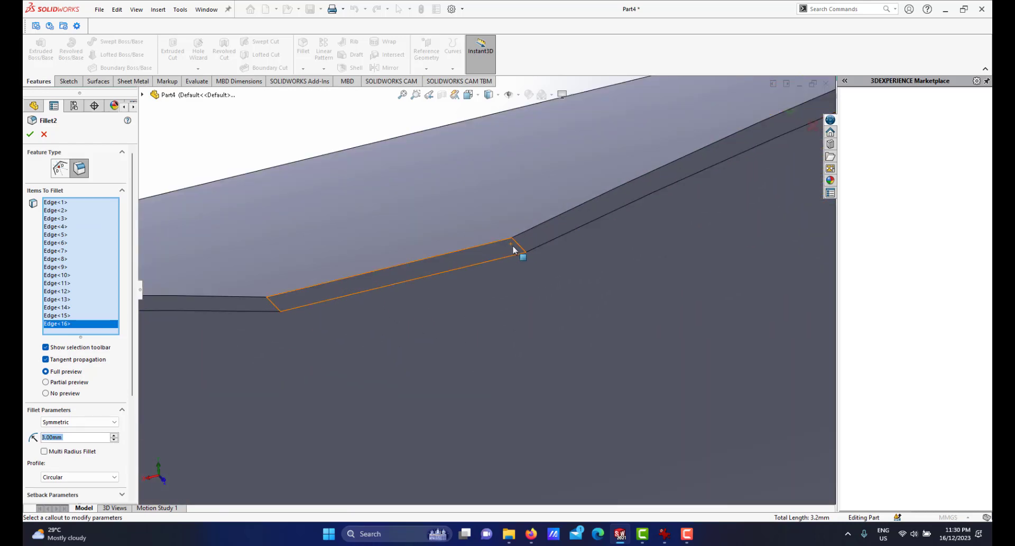
left_click(521, 249)
Add three more wavy cut edge segments to Fillet2 and apply the edited 3 mm fillet.
scroll(373, 306, "up", 3)
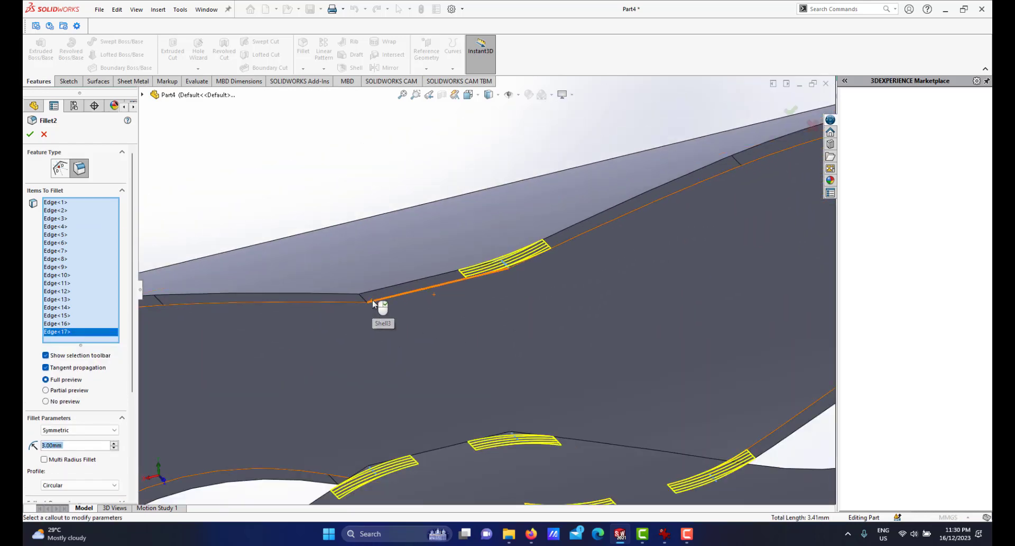
left_click(365, 302)
scroll(363, 322, "up", 5)
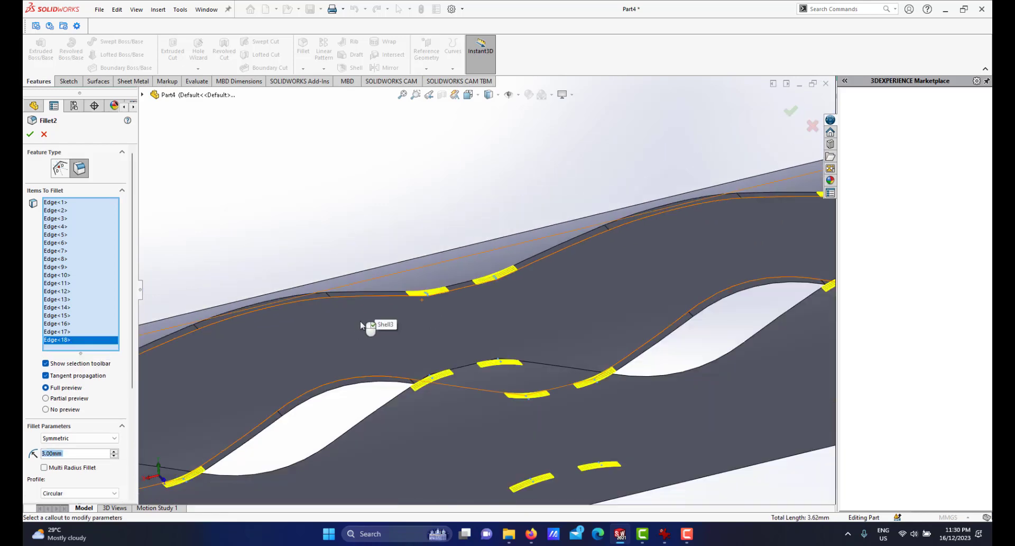
scroll(312, 323, "down", 6)
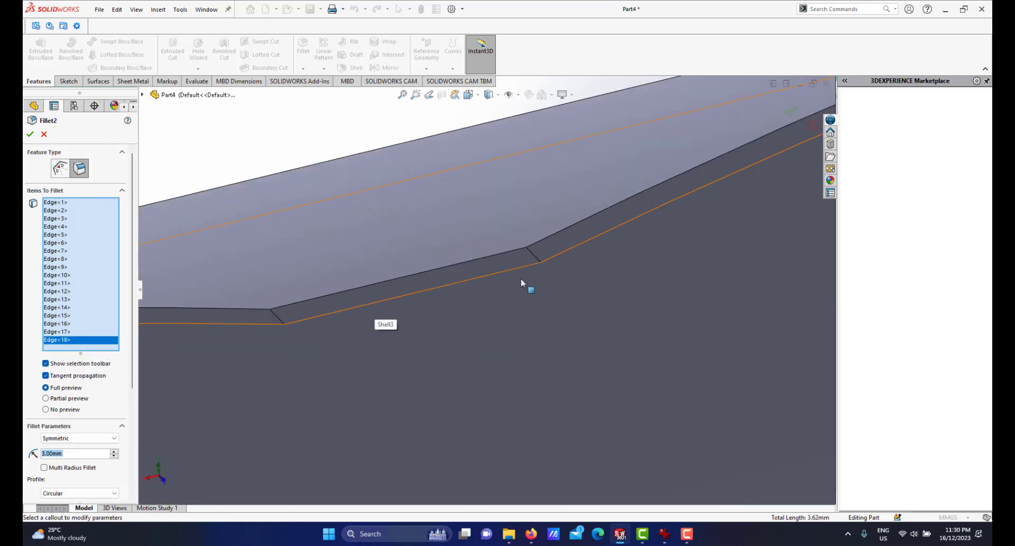
left_click(534, 257)
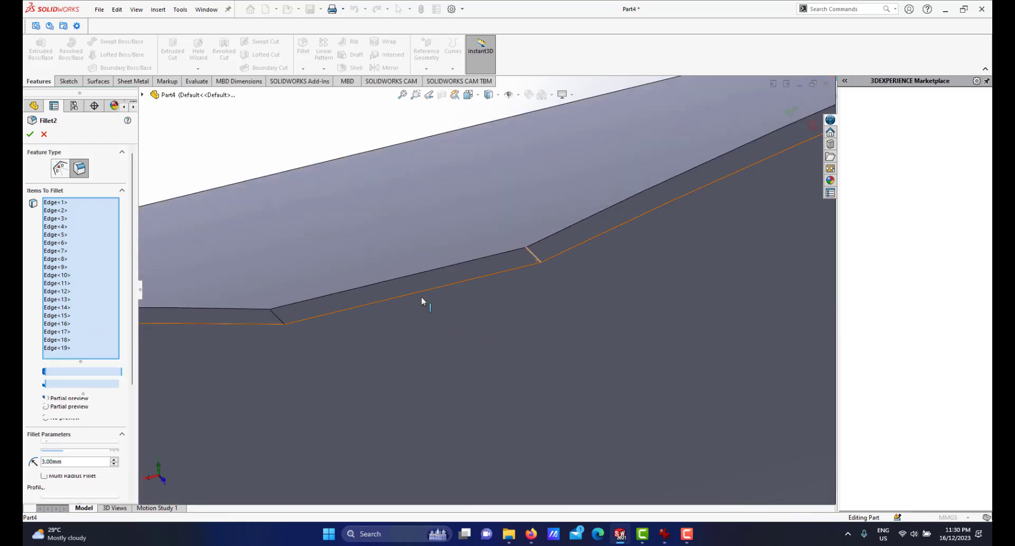
left_click(278, 319)
scroll(442, 321, "up", 6)
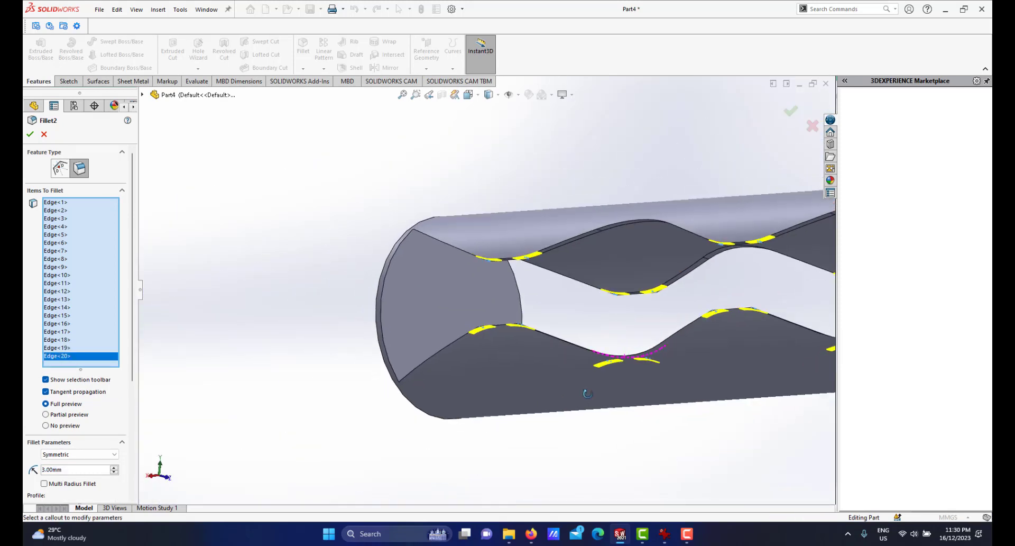
middle_click_drag(587, 394, 630, 388)
scroll(660, 324, "up", 3)
middle_click_drag(660, 324, 568, 314)
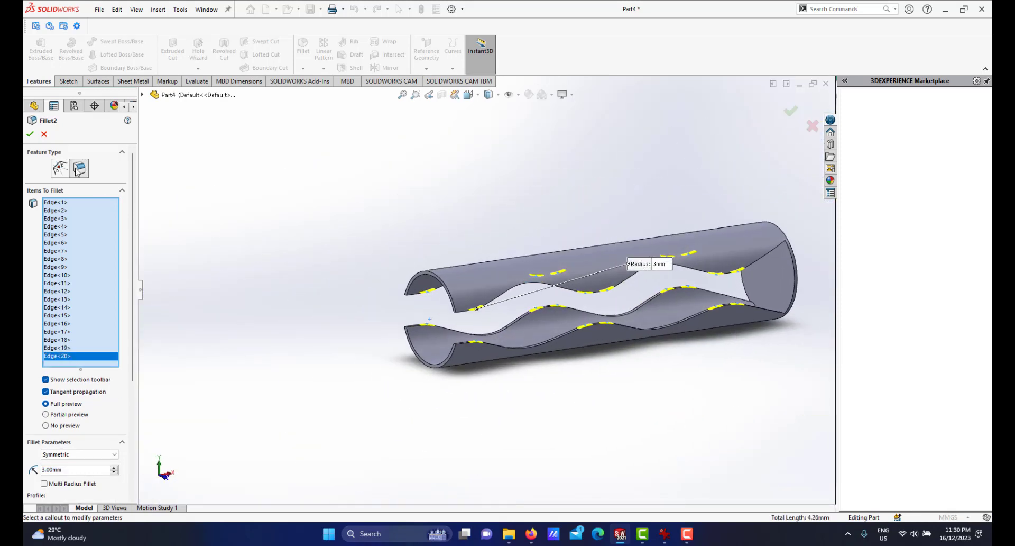
left_click(30, 136)
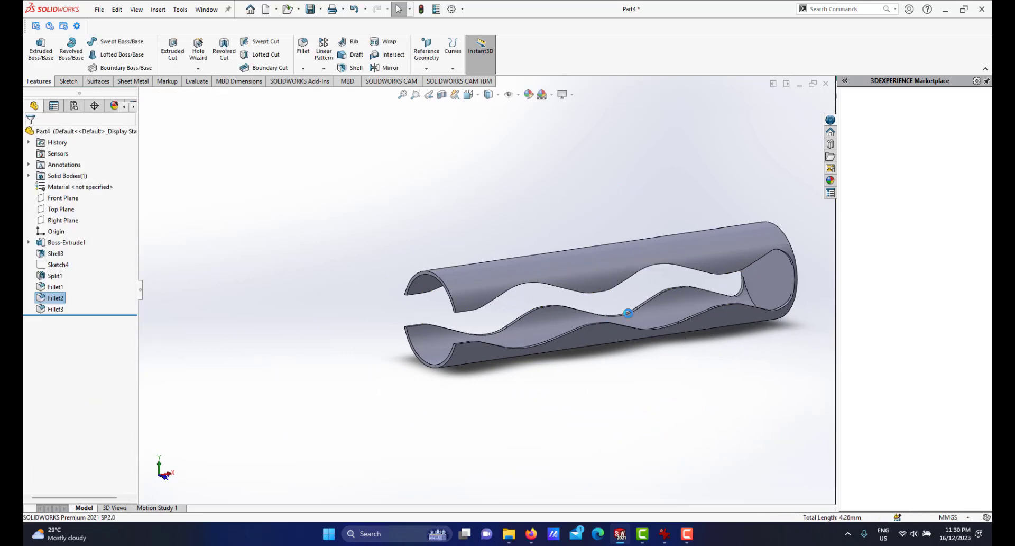
Set the view to isometric and save the part as eraser gripper1 in the project eletric eraser folder.
scroll(640, 301, "down", 2)
scroll(640, 301, "down", 1)
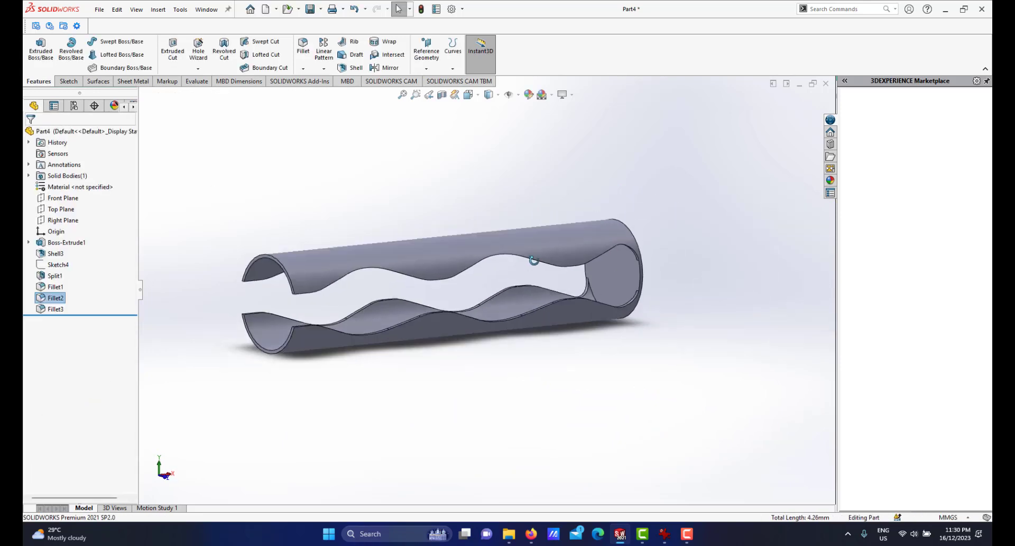
mouse_move(532, 288)
middle_mouse_down()
mouse_move(573, 249)
mouse_move(607, 244)
mouse_move(556, 274)
mouse_move(540, 319)
middle_mouse_up()
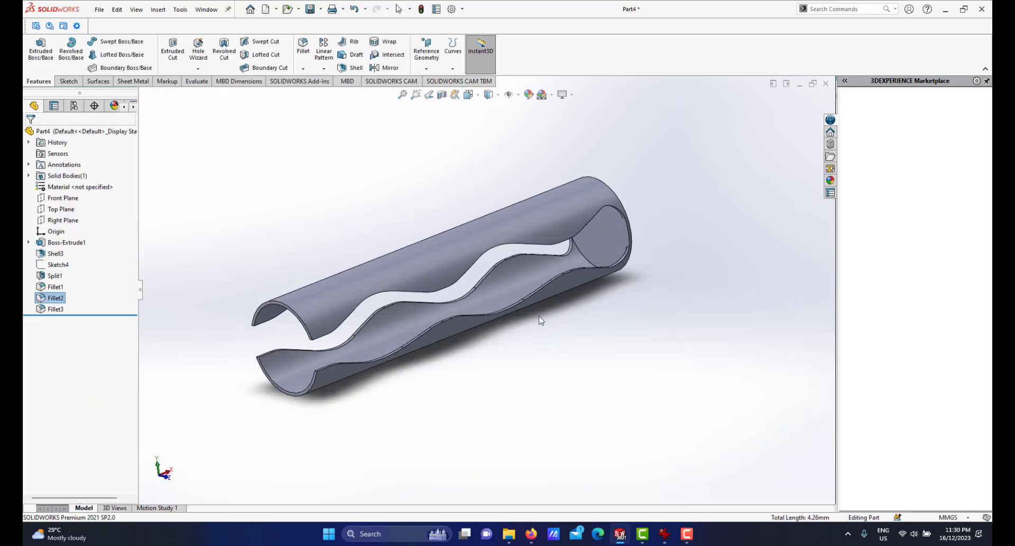
key("space")
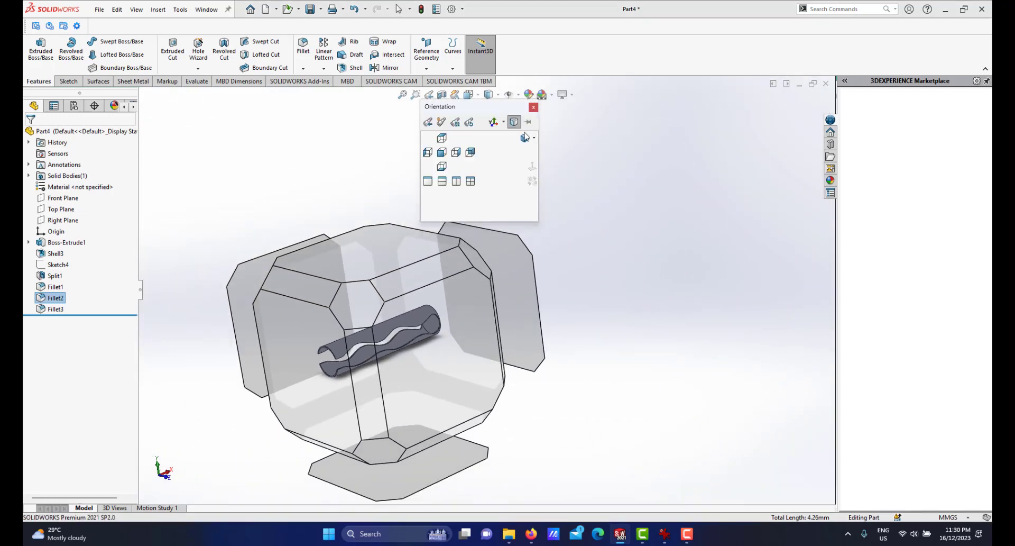
left_click(527, 140)
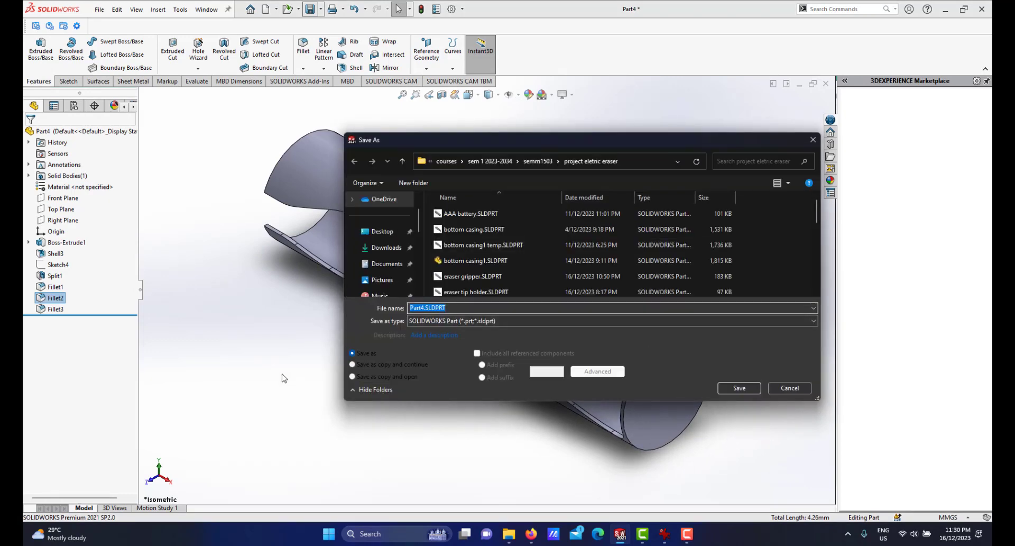
type("eraser gripper")
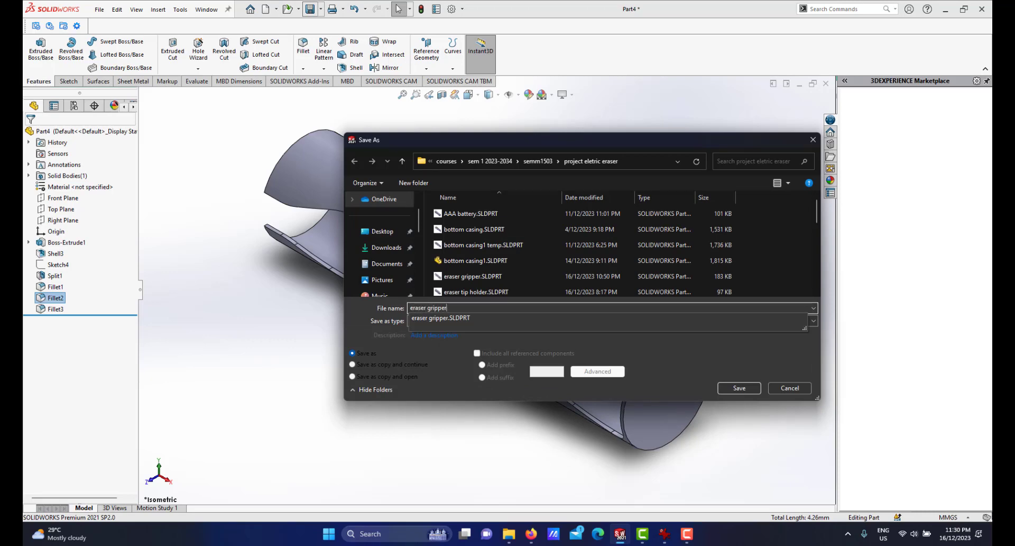
key("Return")
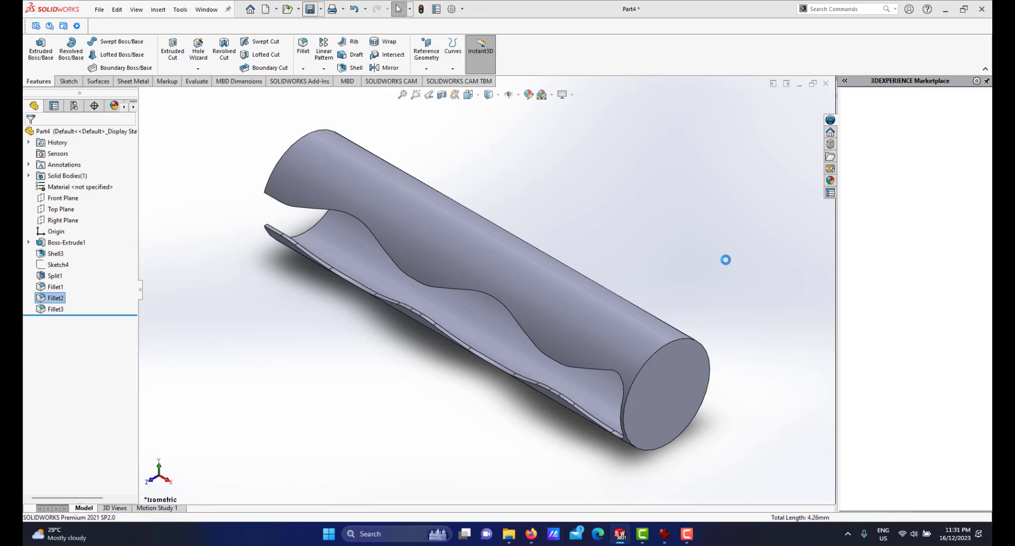
Switch to the assembly and insert the eraser gripper1 component, placing it above the casing.
left_click(620, 534)
left_click(496, 454)
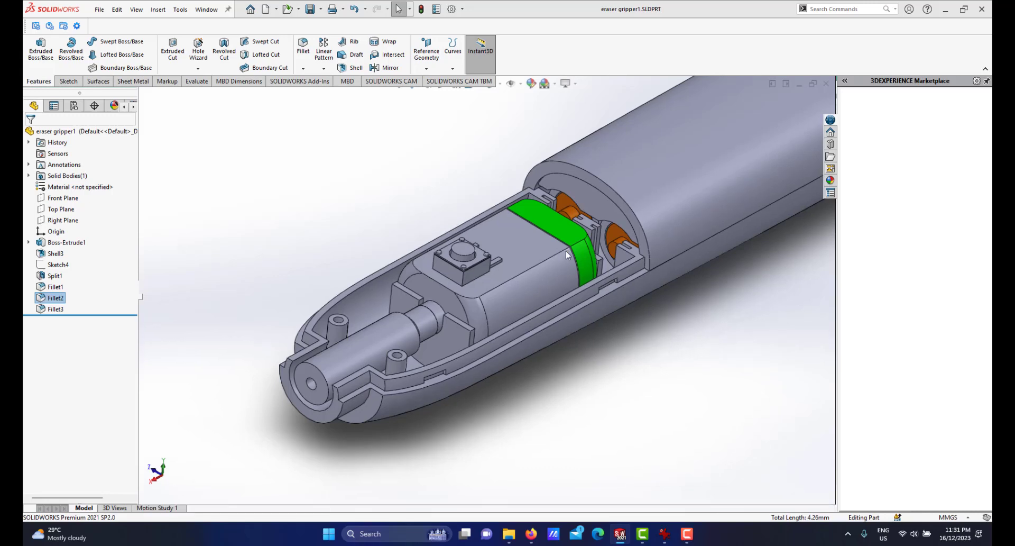
scroll(567, 248, "up", 5)
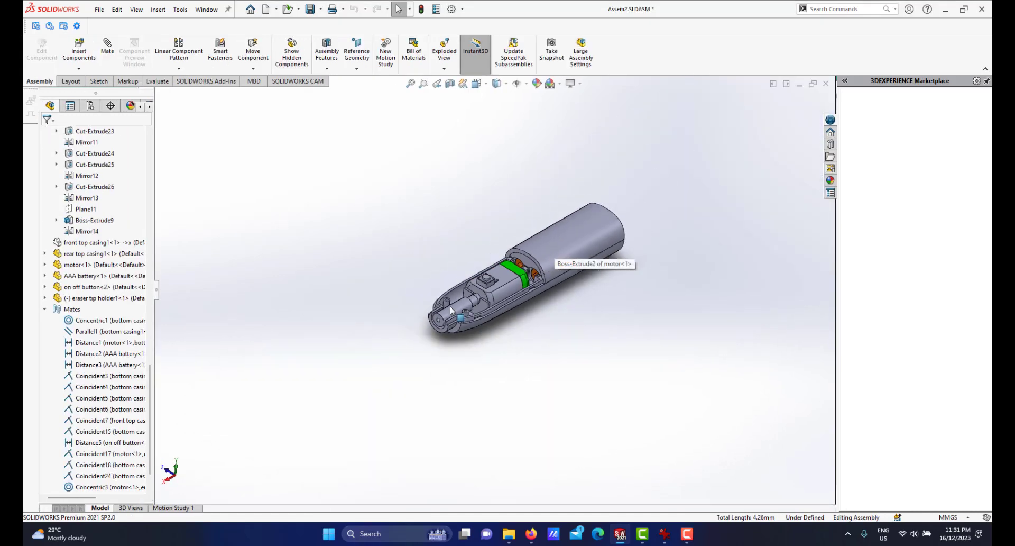
scroll(521, 275, "down", 4)
scroll(566, 275, "up", 2)
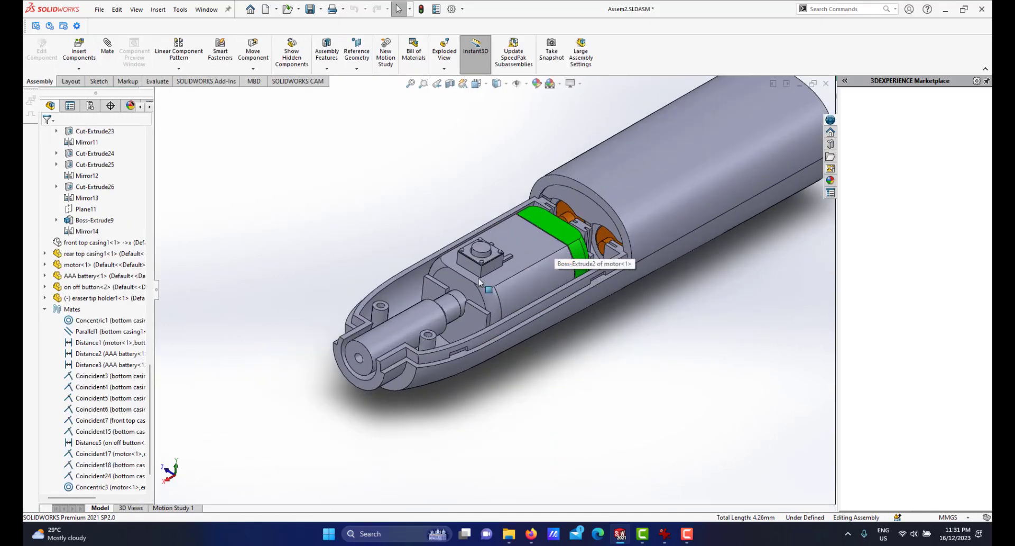
left_click(79, 51)
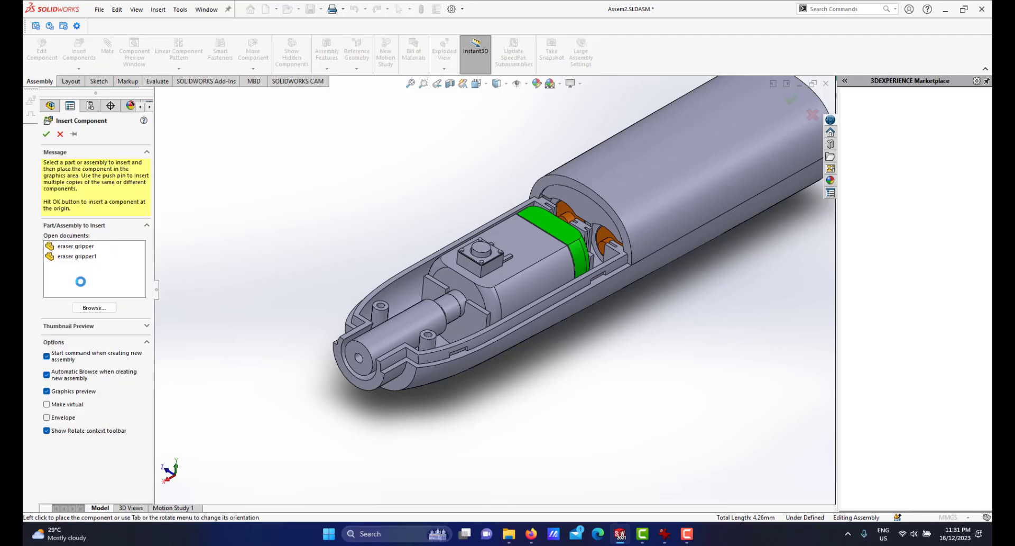
left_click(77, 257)
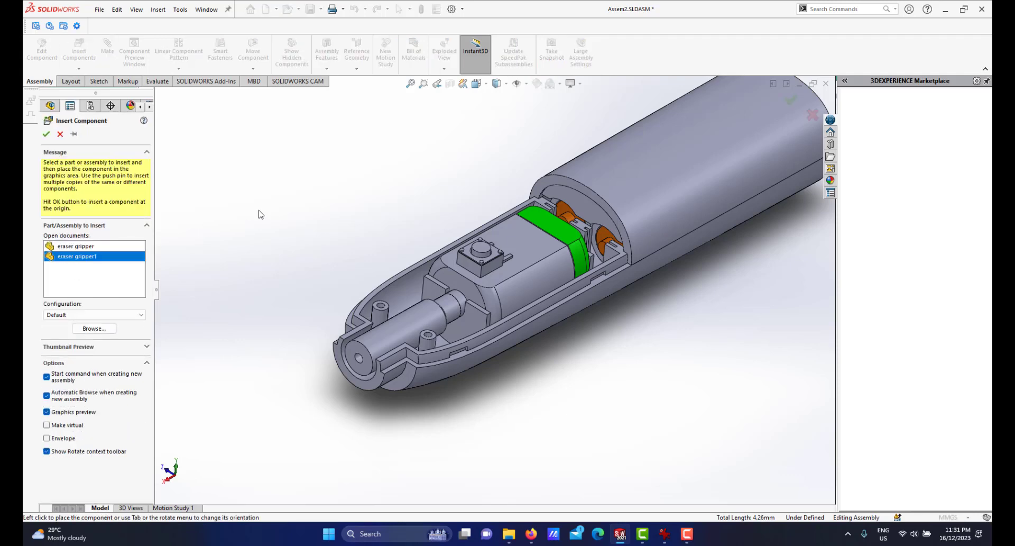
left_click(385, 227)
scroll(492, 281, "up", 3)
scroll(492, 279, "down", 3)
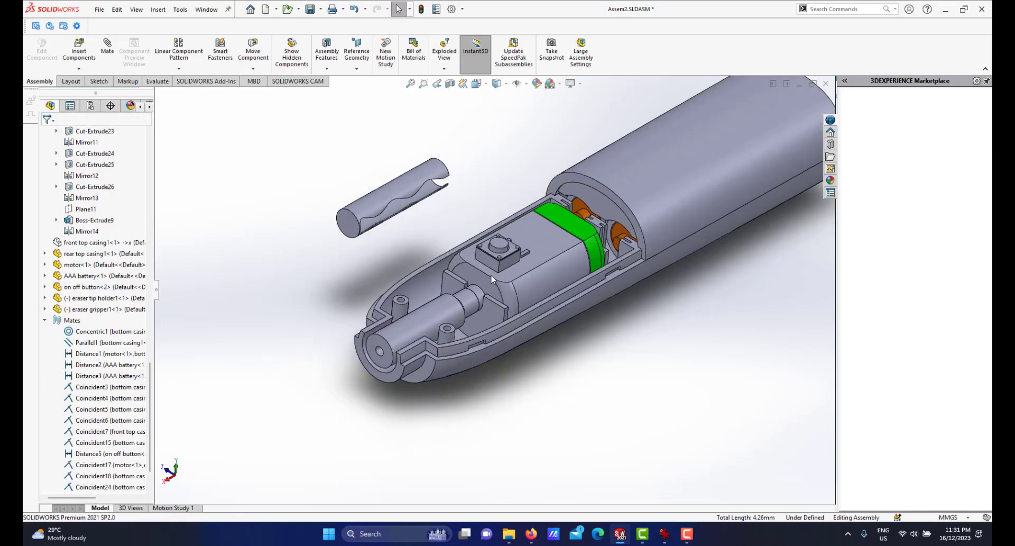
Inspect the eraser tip holder at the front of the casing from several angles.
scroll(491, 278, "up", 2)
mouse_move(491, 278)
middle_mouse_down()
mouse_move(456, 237)
mouse_move(472, 227)
mouse_move(442, 262)
mouse_move(432, 244)
middle_mouse_up()
scroll(471, 265, "down", 3)
scroll(442, 265, "up", 2)
scroll(442, 262, "down", 2)
scroll(414, 363, "down", 2)
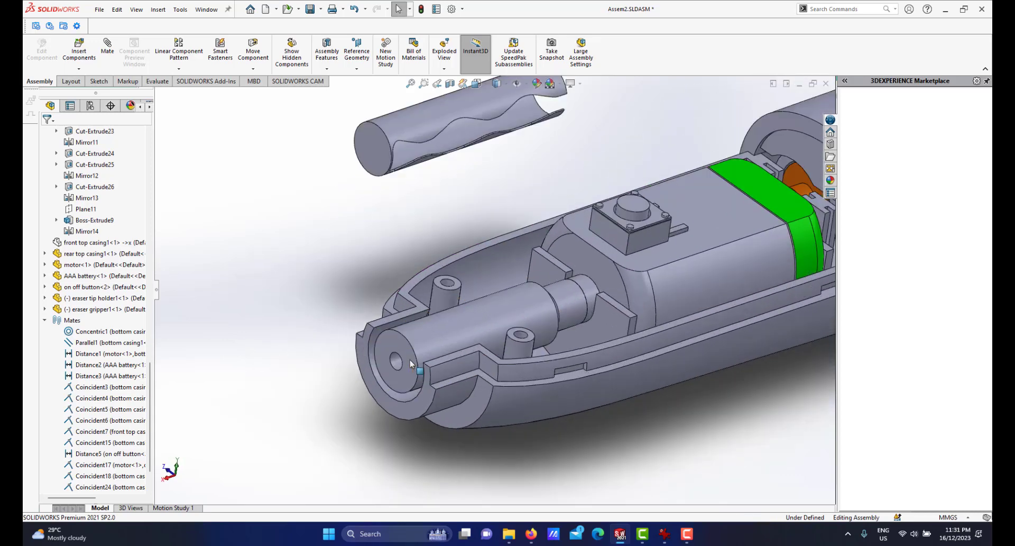
scroll(476, 313, "down", 2)
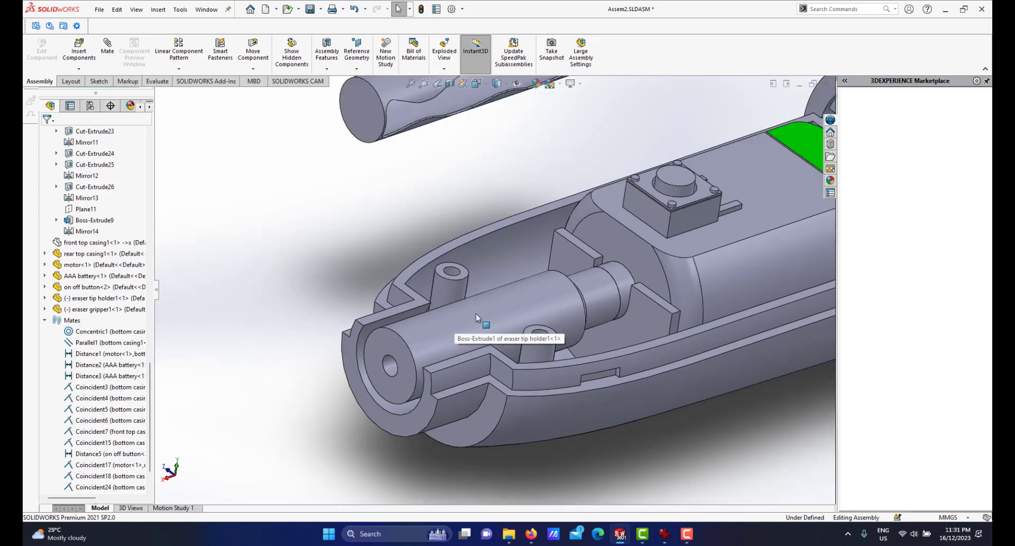
middle_click_drag(476, 313, 474, 319)
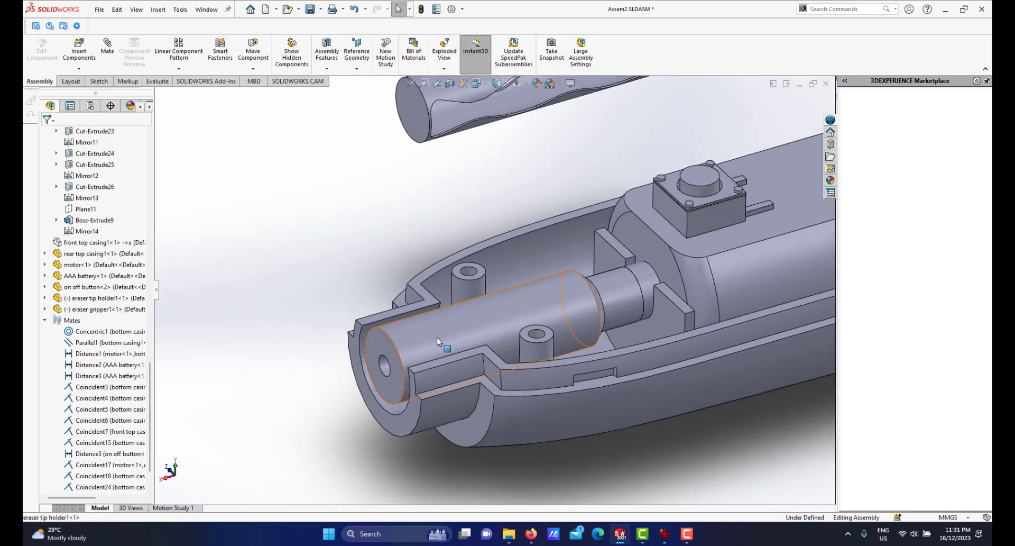
scroll(441, 339, "up", 2)
scroll(519, 205, "up", 2)
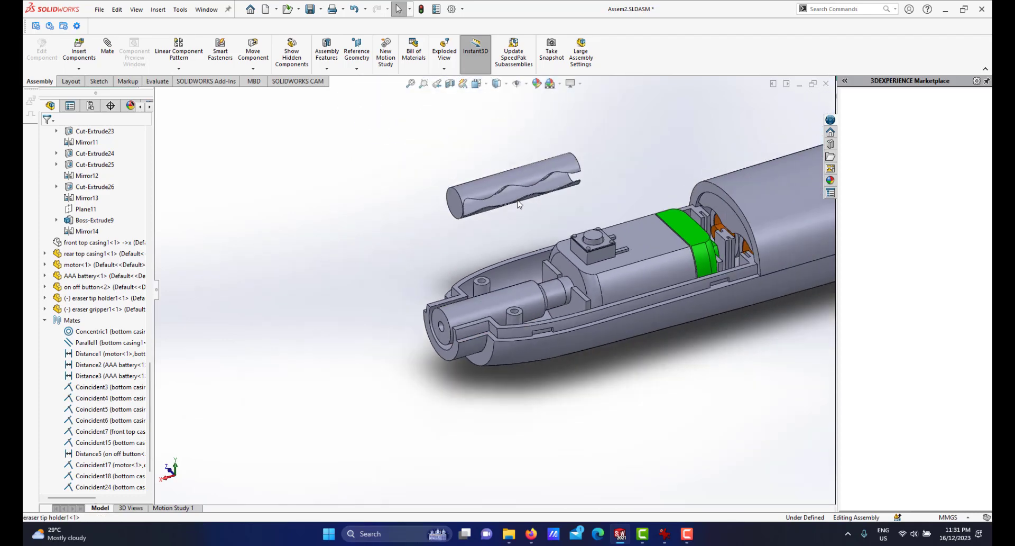
scroll(472, 293, "down", 2)
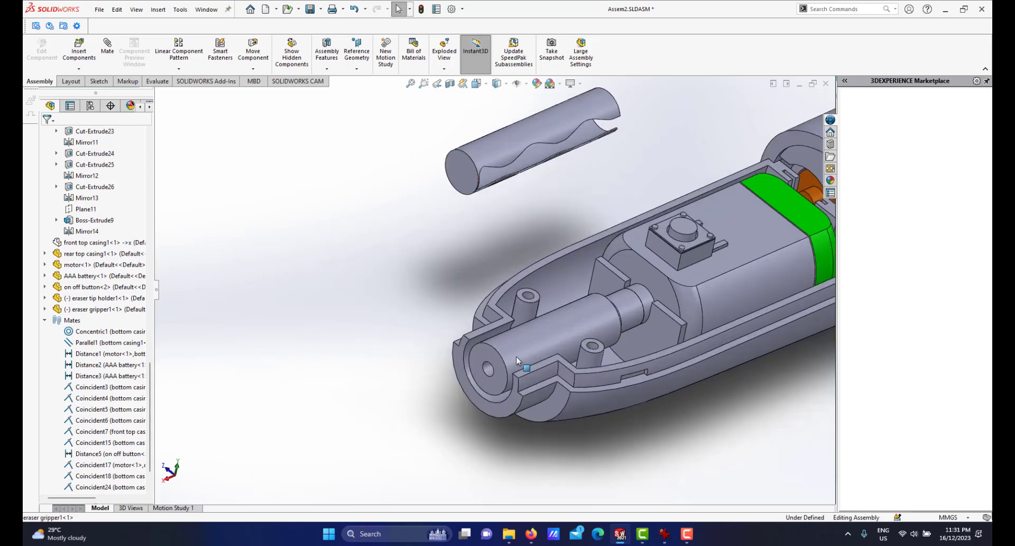
scroll(501, 351, "down", 2)
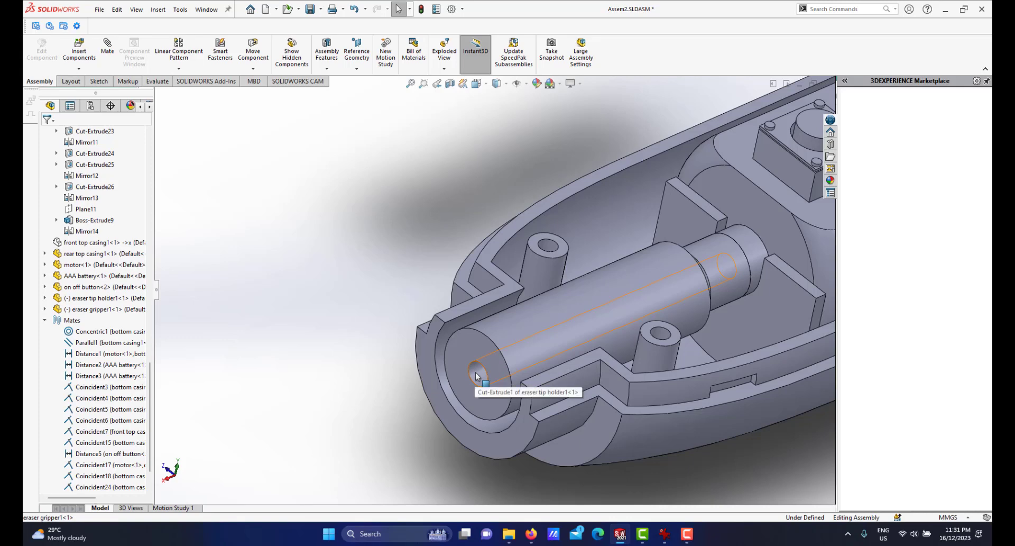
scroll(529, 325, "up", 3)
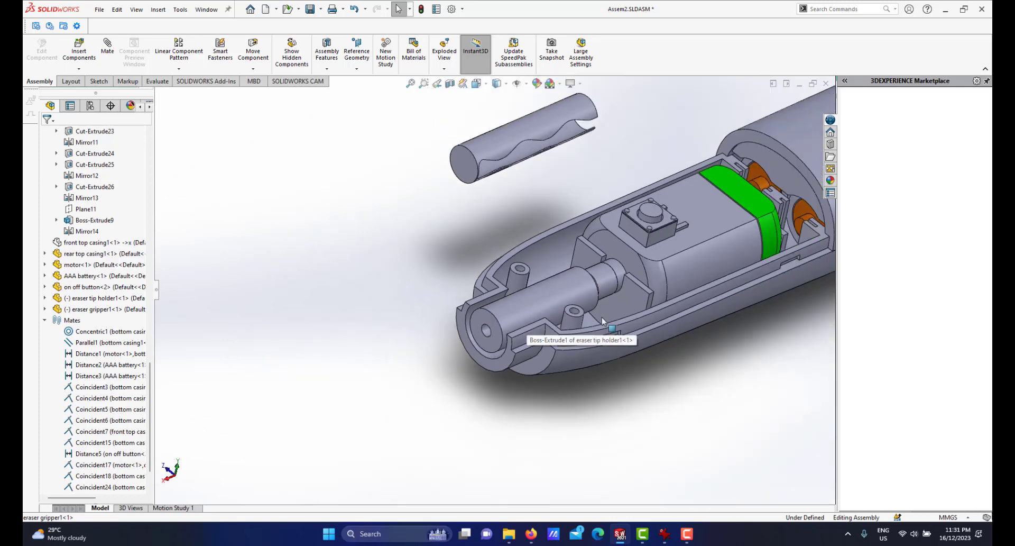
scroll(521, 301, "down", 2)
Open the eraser tip holder part in its own window from the assembly.
left_click(514, 292)
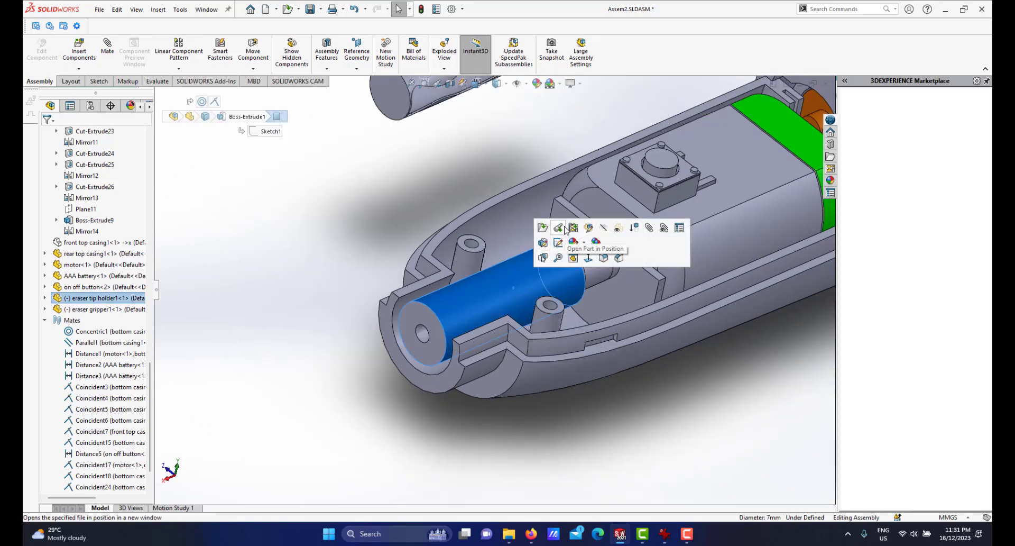
left_click(561, 226)
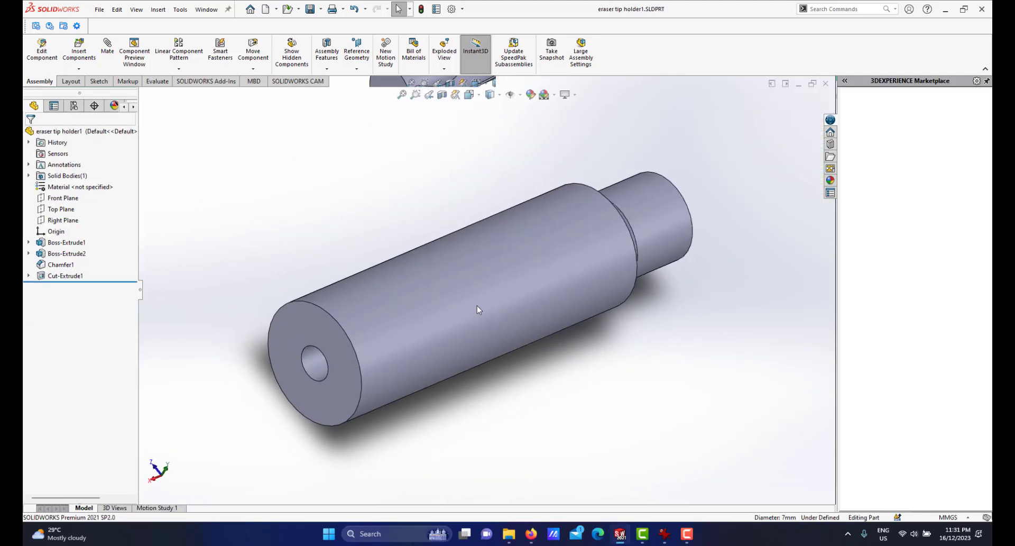
scroll(477, 309, "up", 3)
middle_click_drag(479, 299, 408, 300)
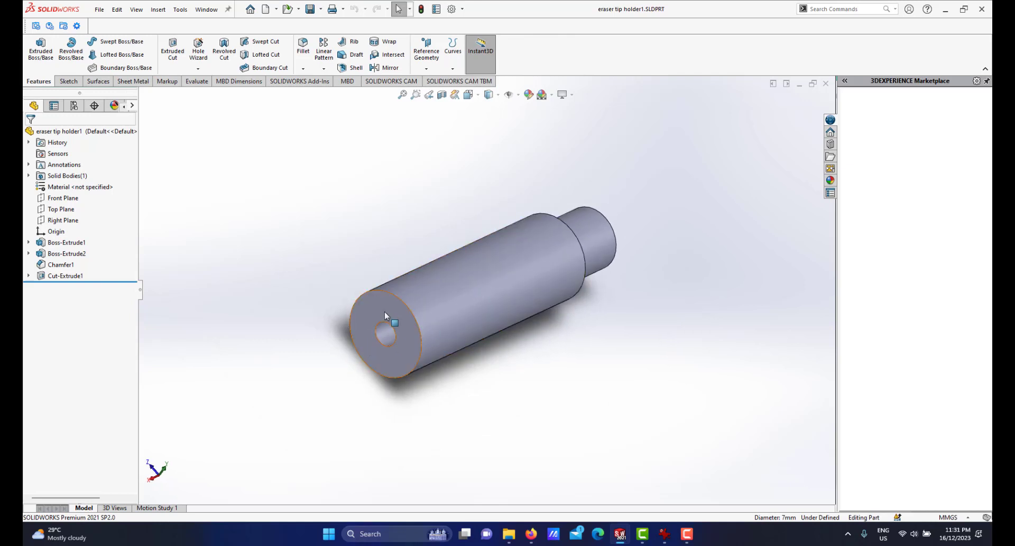
Start a sketch on the holder's front end face and draw a circle about 4 mm across centred on the origin.
left_click(385, 307)
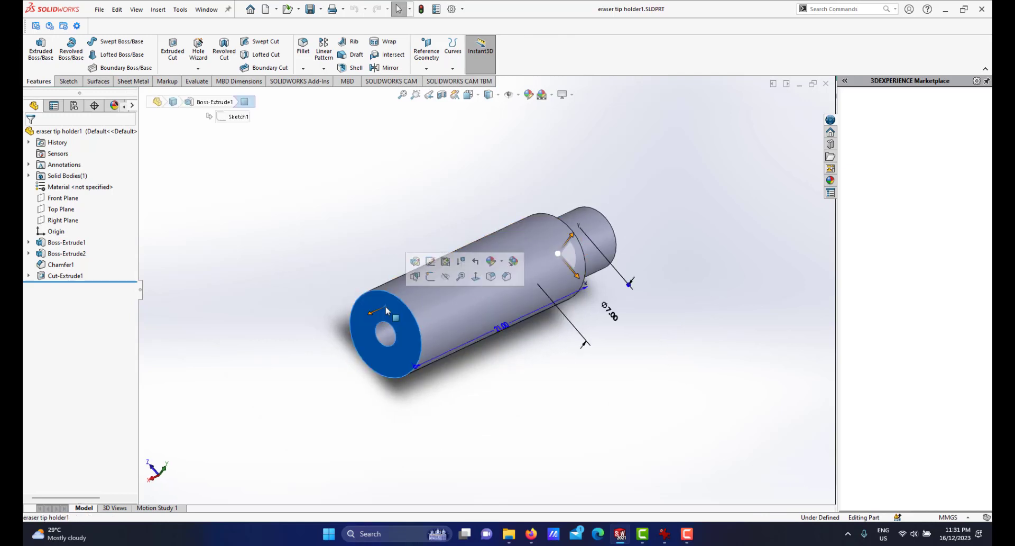
left_click(436, 279)
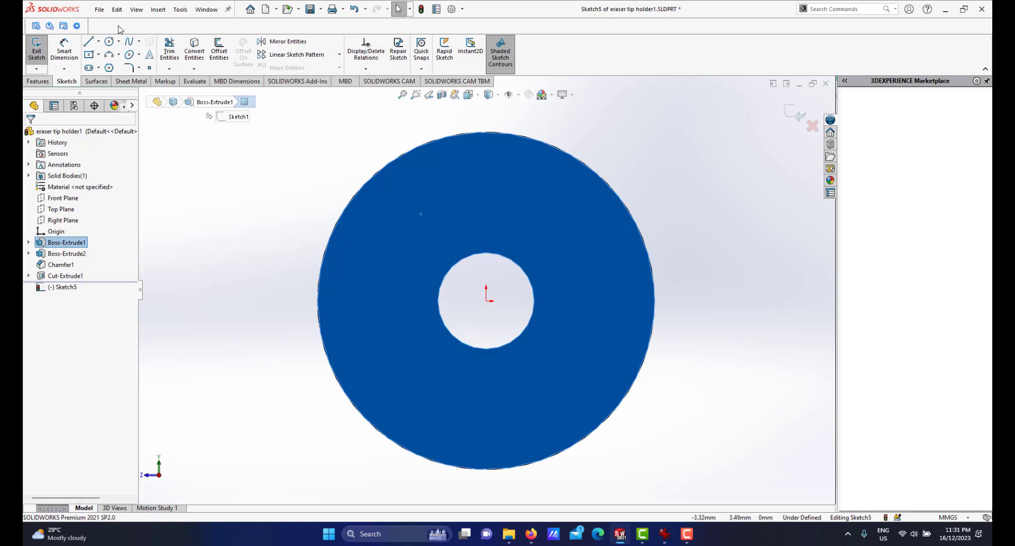
left_click(108, 42)
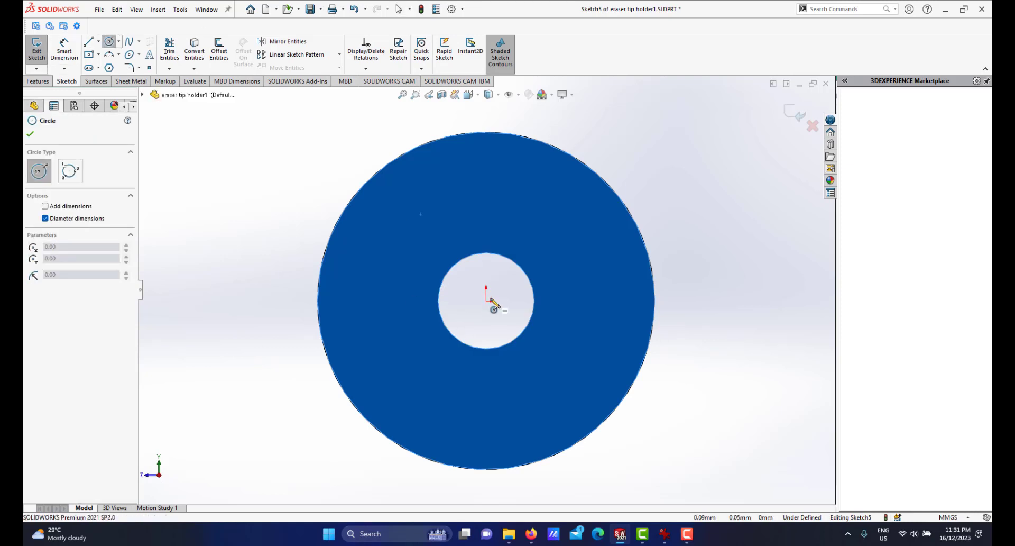
left_click(487, 302)
left_click(567, 249)
right_click(579, 195)
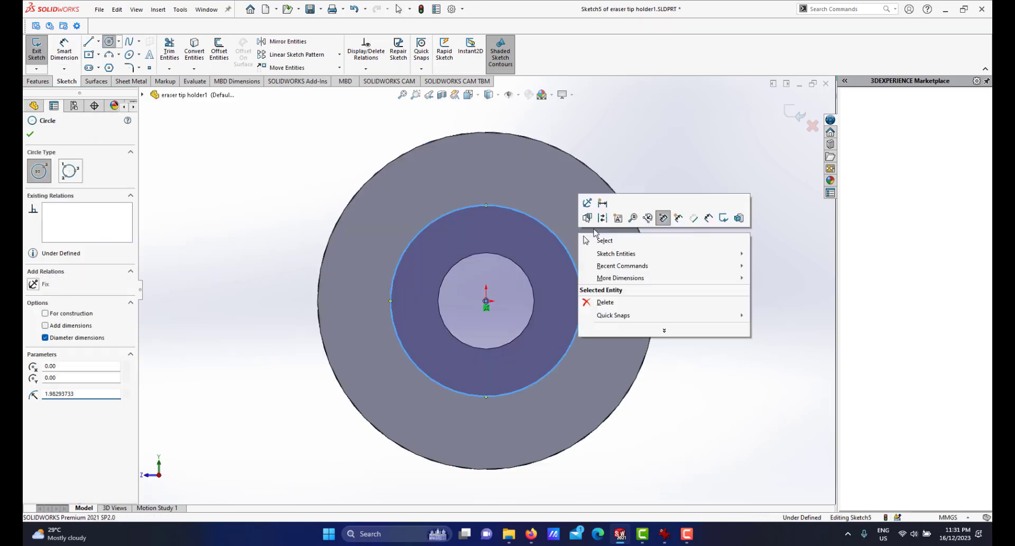
Dimension the circle's diameter as 6 mm.
left_click(722, 218)
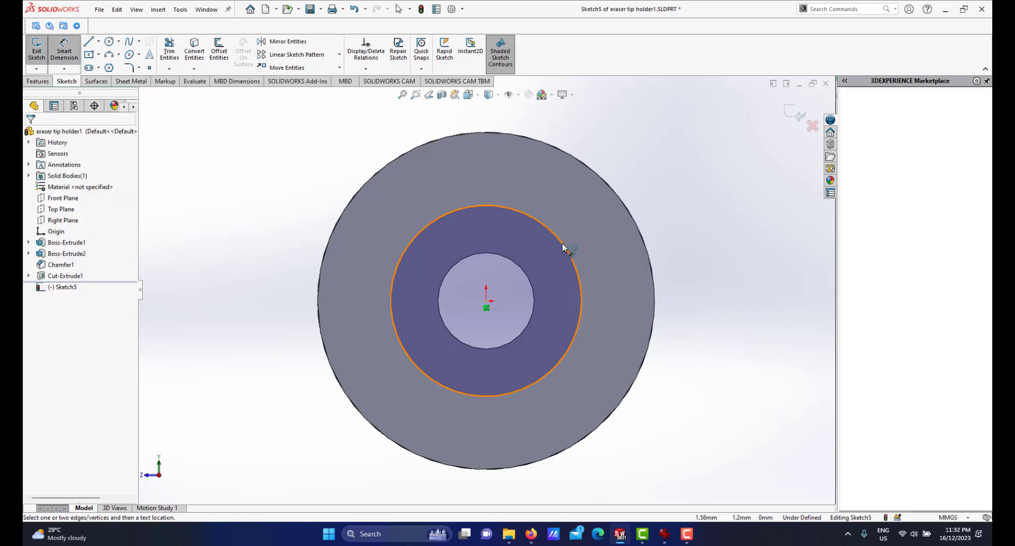
left_click(609, 257)
left_click(700, 284)
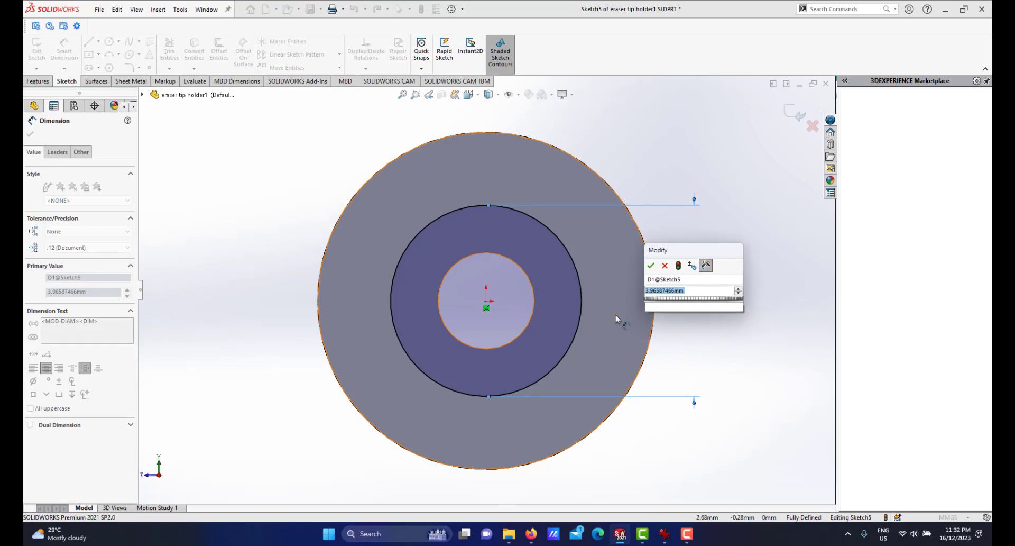
key("Return")
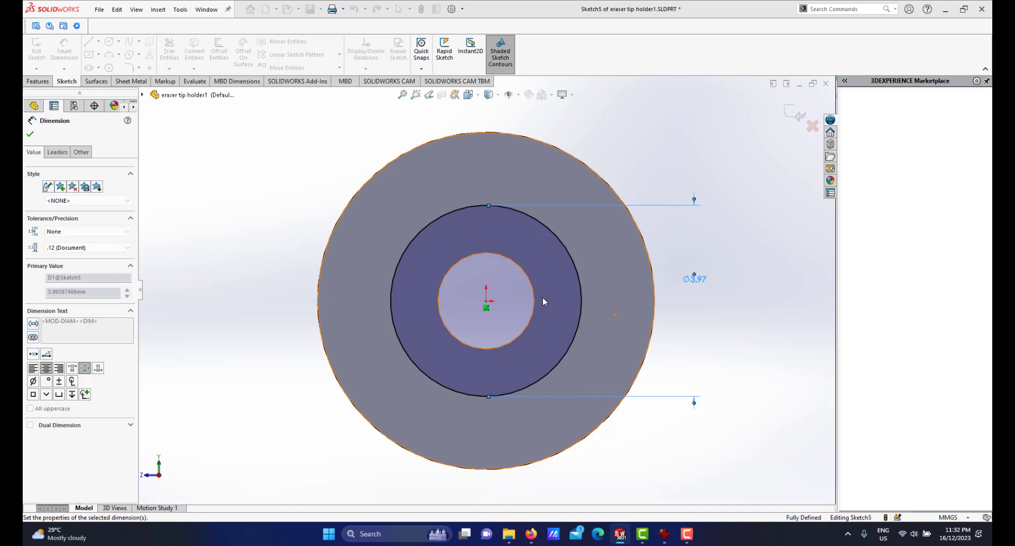
Cut-extrude the 6 mm circle blind into the holder to a depth of 19 mm.
scroll(529, 294, "up", 3)
middle_click_drag(531, 283, 493, 301)
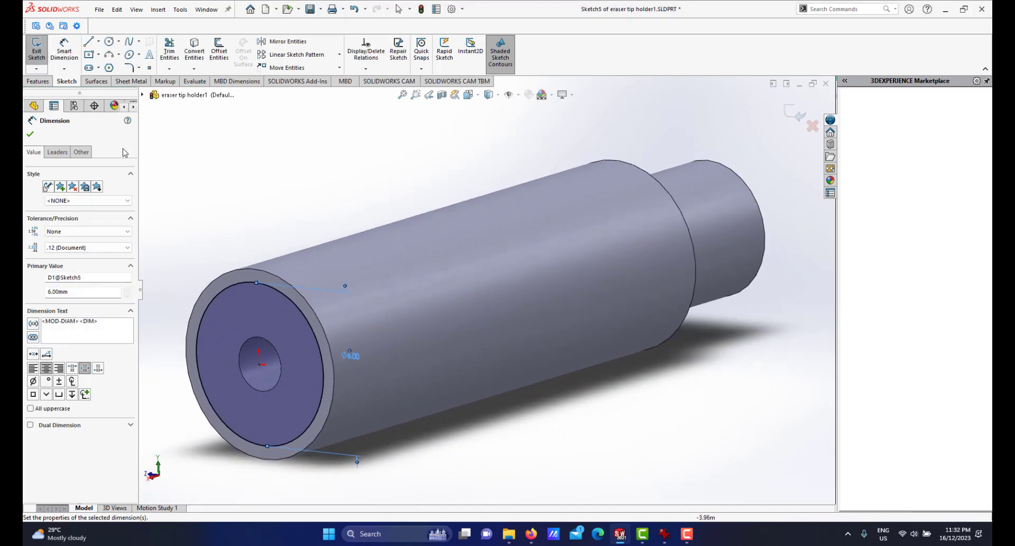
left_click(39, 81)
left_click(173, 51)
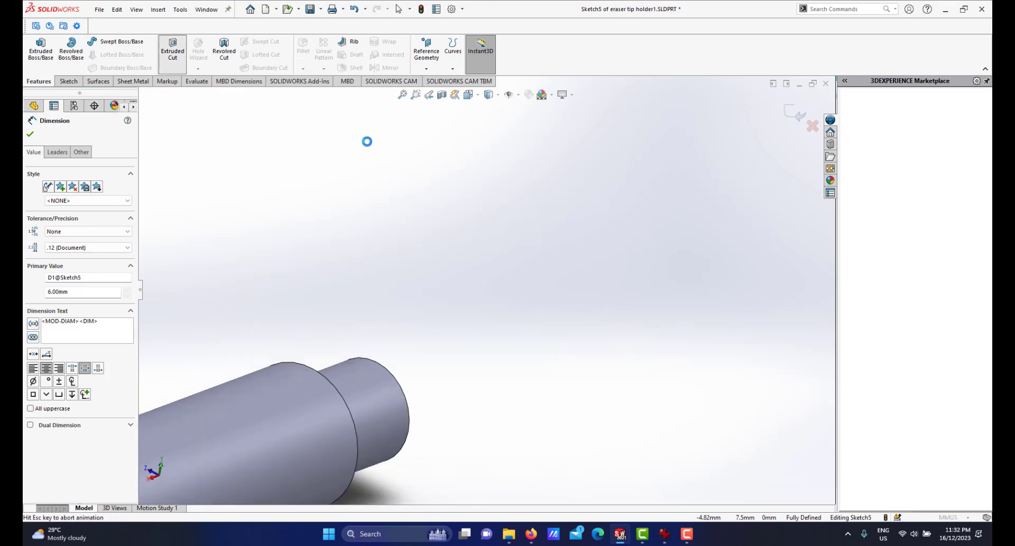
middle_click_drag(522, 250, 482, 244)
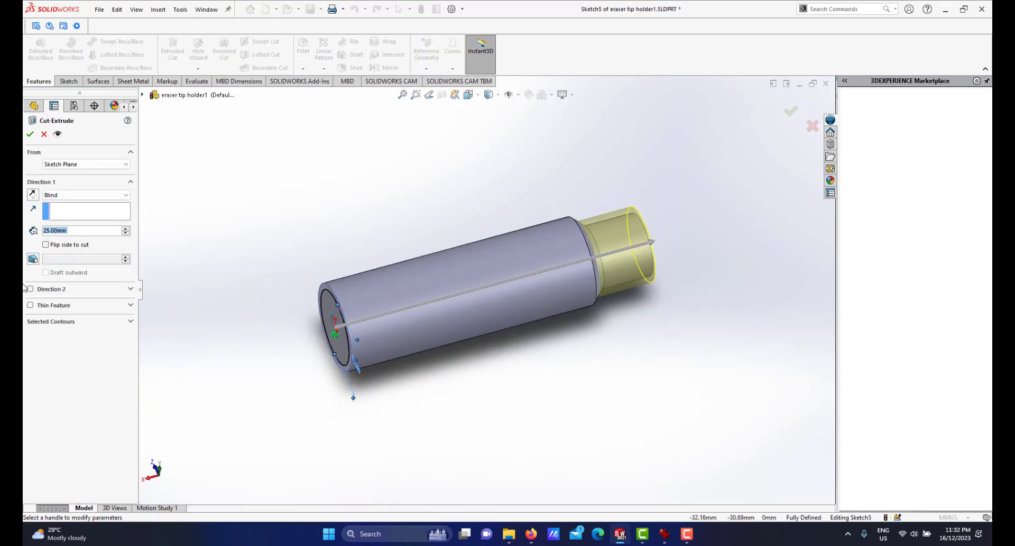
type("21")
key("Return")
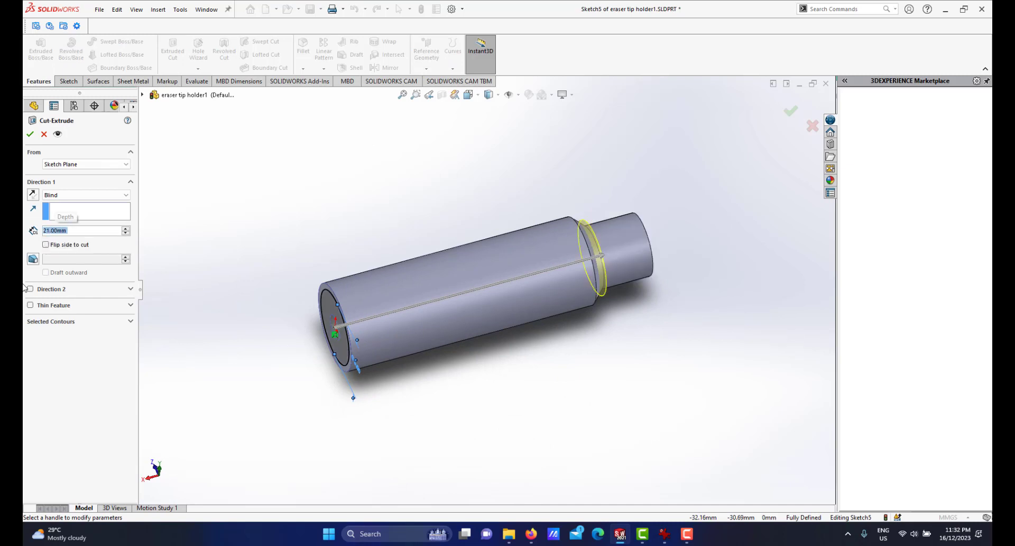
type("20")
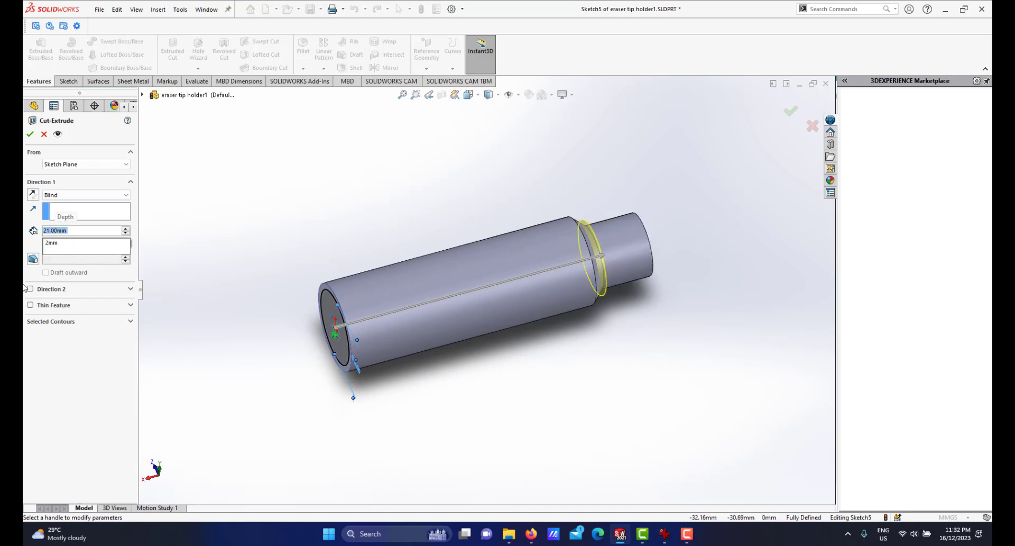
key("Return")
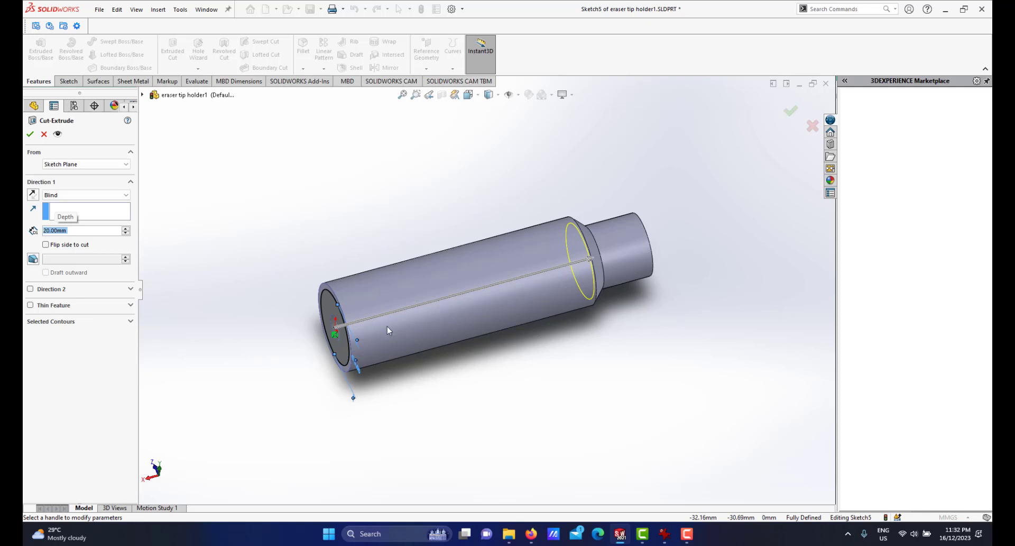
middle_click_drag(558, 302, 558, 304)
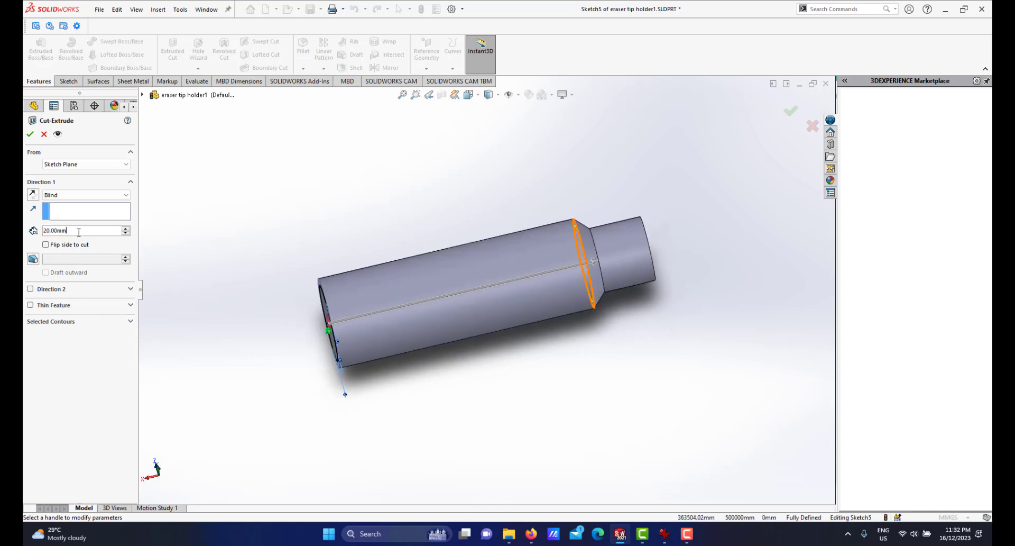
type("19")
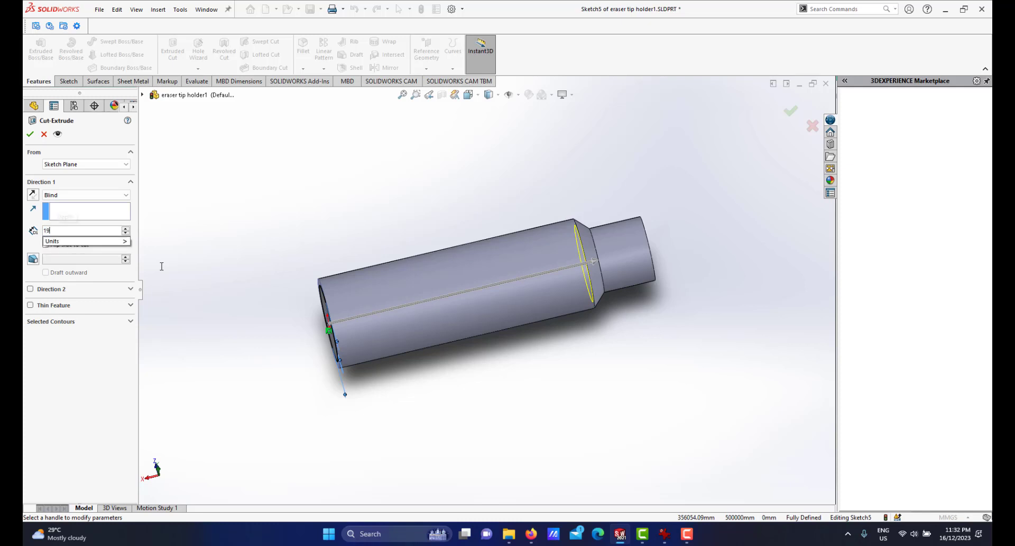
key("Return")
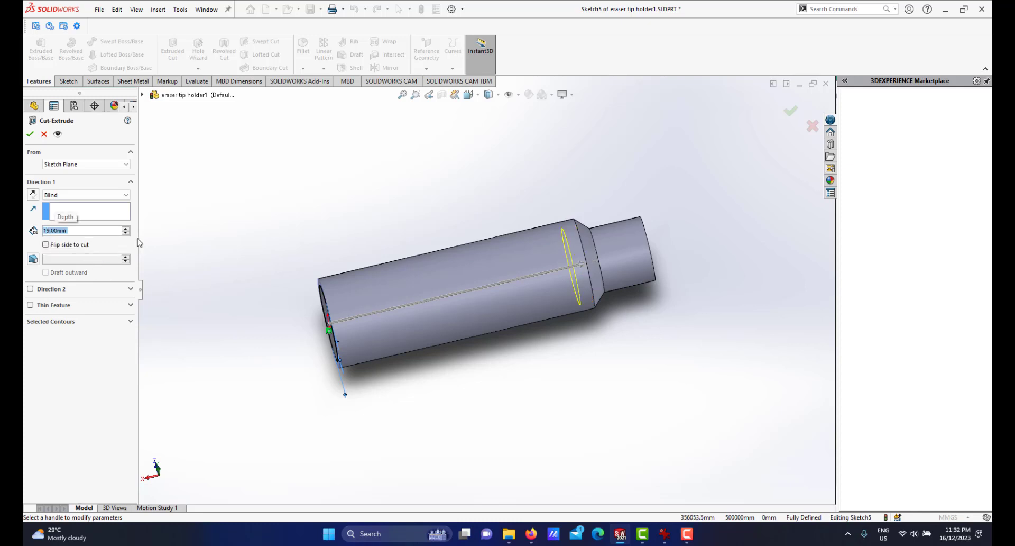
left_click(30, 134)
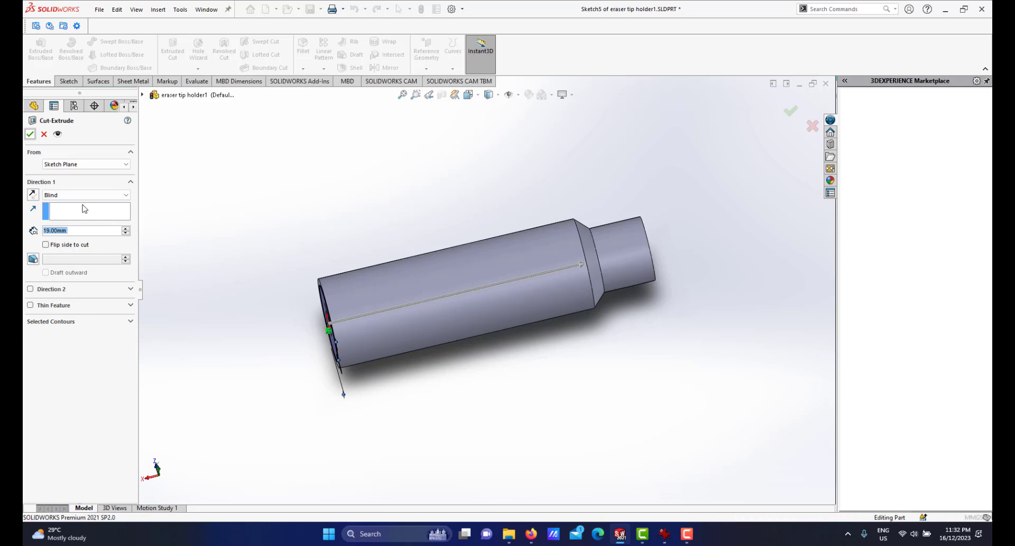
Save the eraser tip holder part and return to the assembly window.
scroll(419, 272, "up", 1)
middle_click_drag(419, 272, 378, 273)
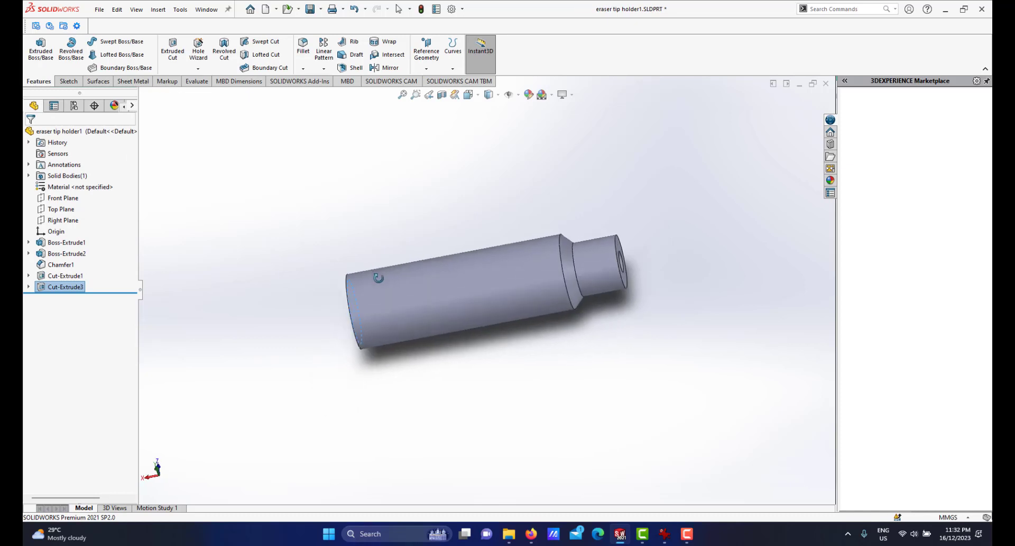
middle_click_drag(440, 271, 483, 288)
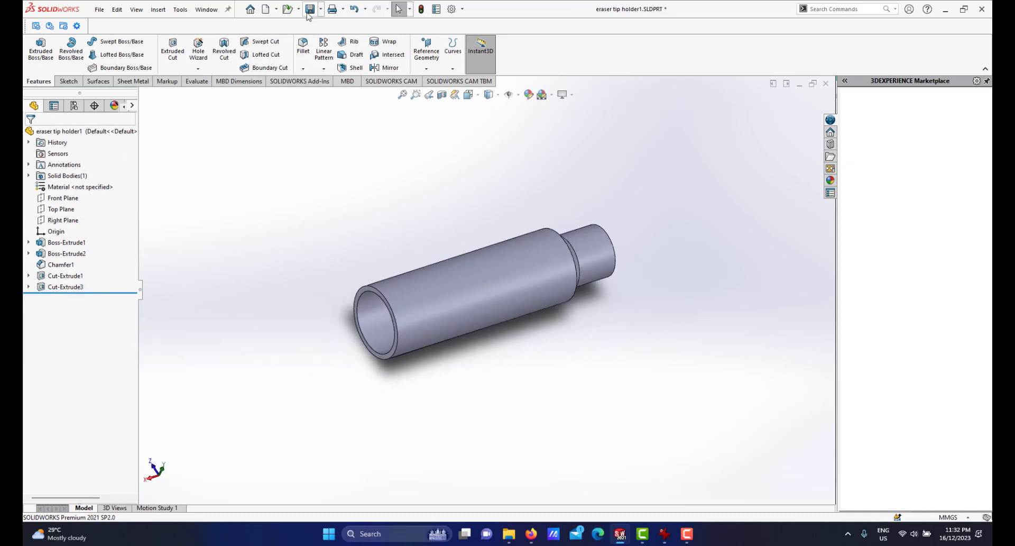
left_click(309, 12)
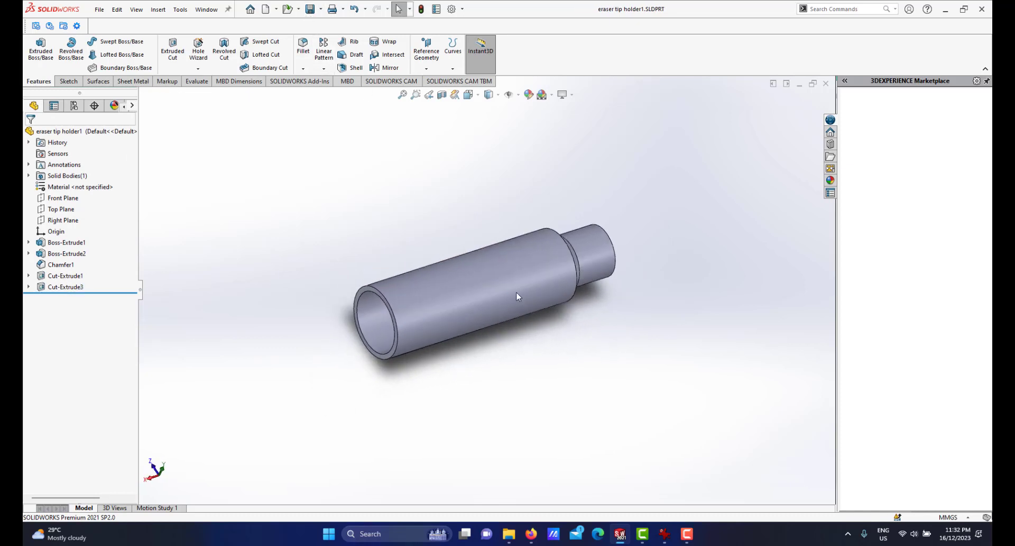
left_click(621, 532)
left_click(469, 479)
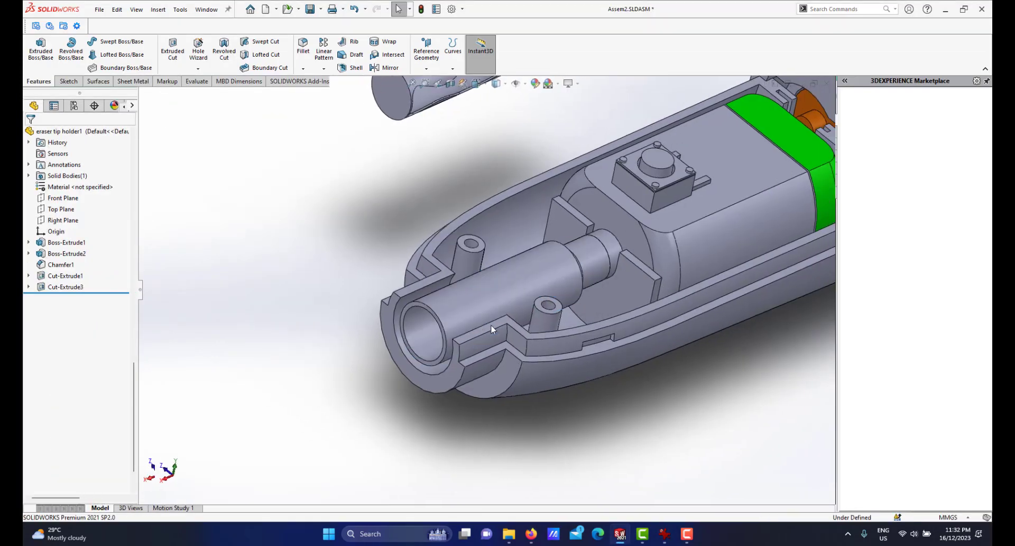
Turn on a section view of the assembly to see inside the casing.
scroll(492, 326, "up", 6)
scroll(543, 254, "down", 1)
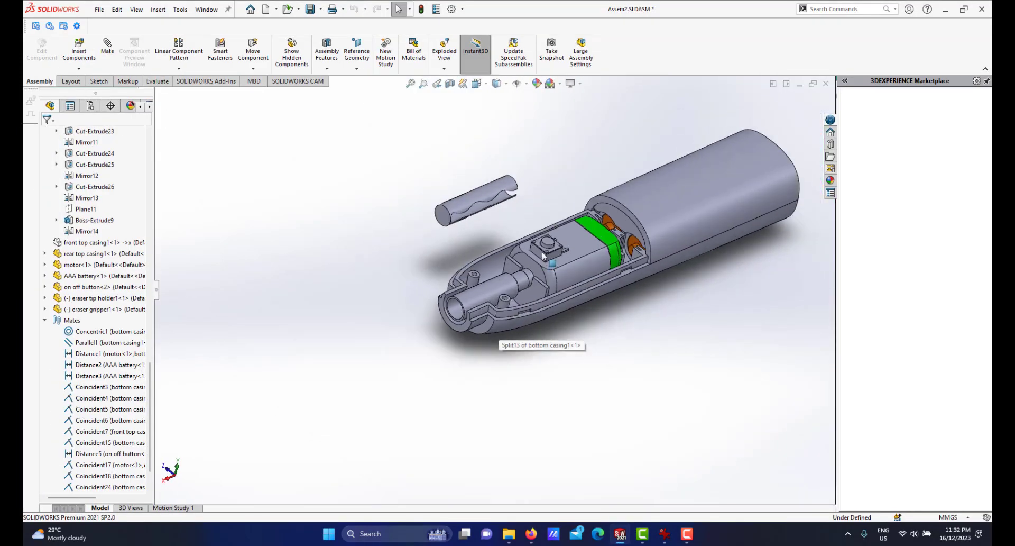
scroll(543, 254, "down", 3)
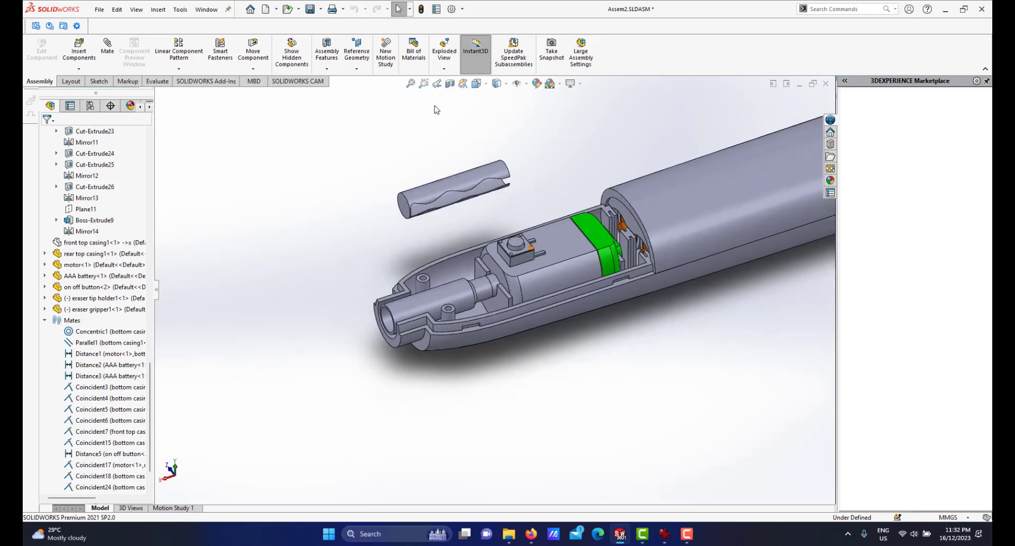
left_click(450, 83)
left_click(46, 134)
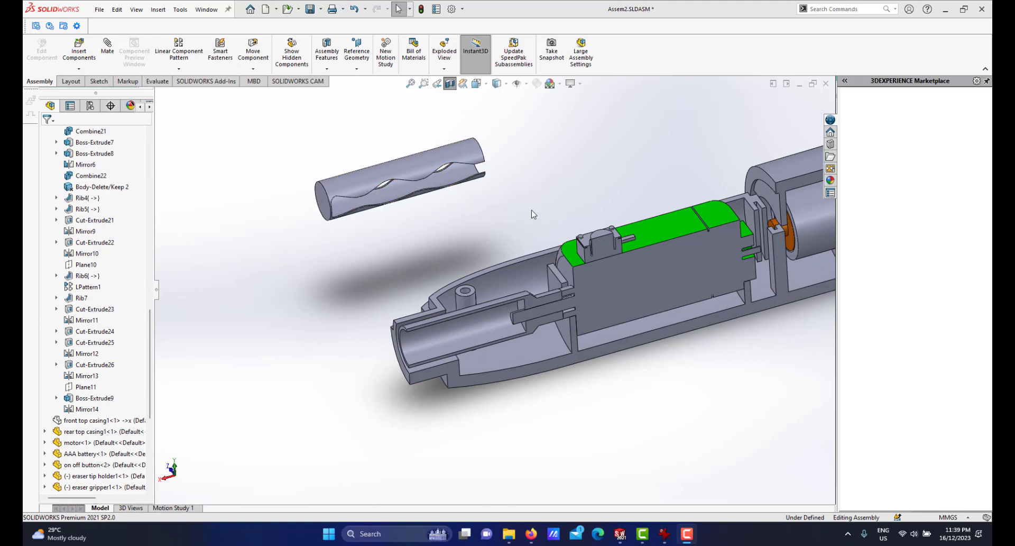
Add a concentric mate between the eraser gripper's outer face and the eraser tip holder's bore.
scroll(533, 210, "down", 1)
scroll(500, 229, "up", 2)
scroll(500, 231, "down", 1)
scroll(510, 262, "down", 1)
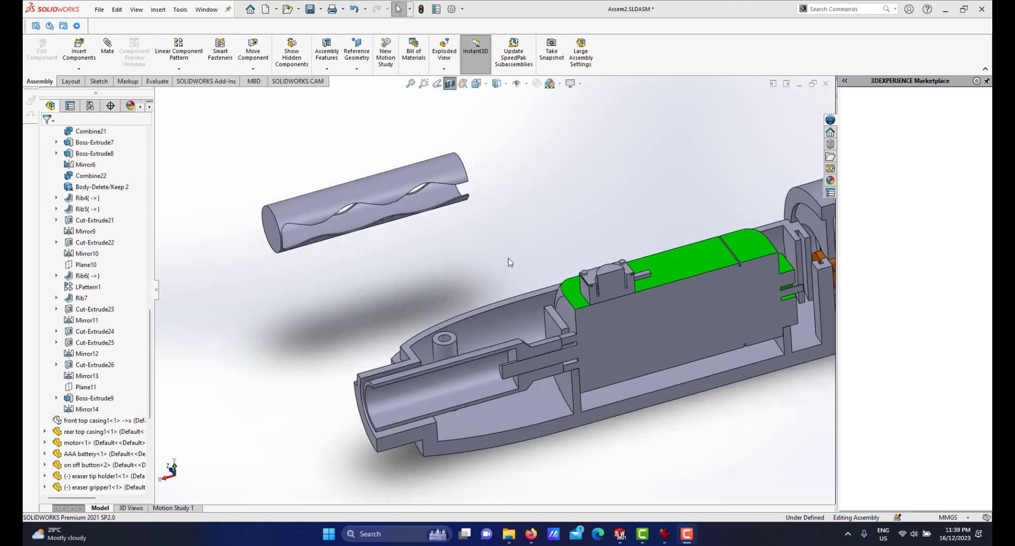
left_click(107, 48)
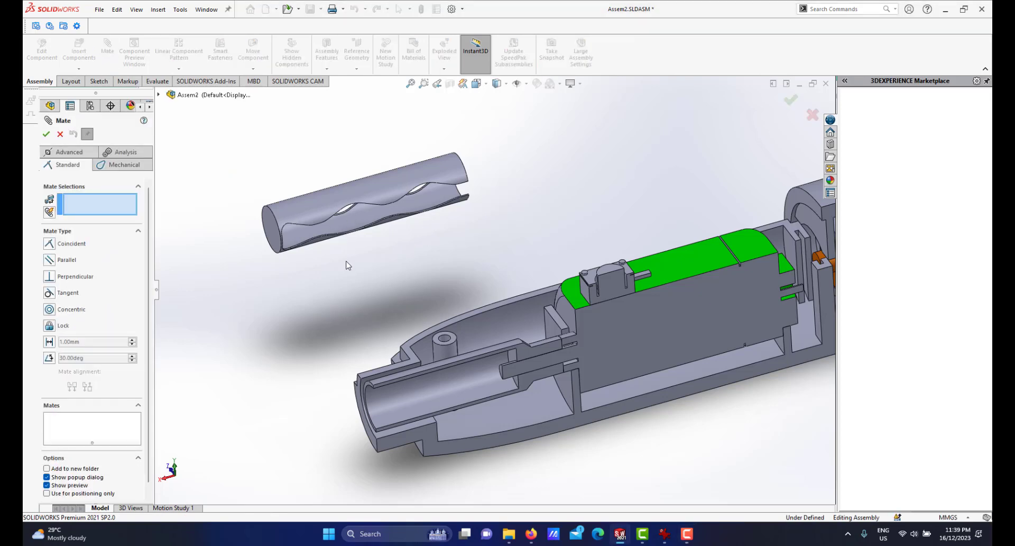
left_click(390, 198)
left_click(438, 373)
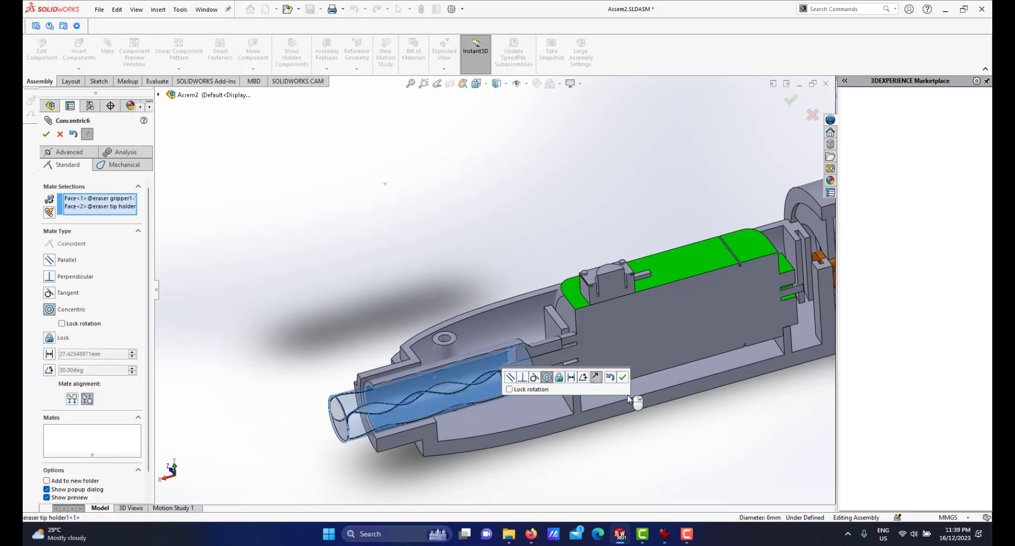
left_click(624, 378)
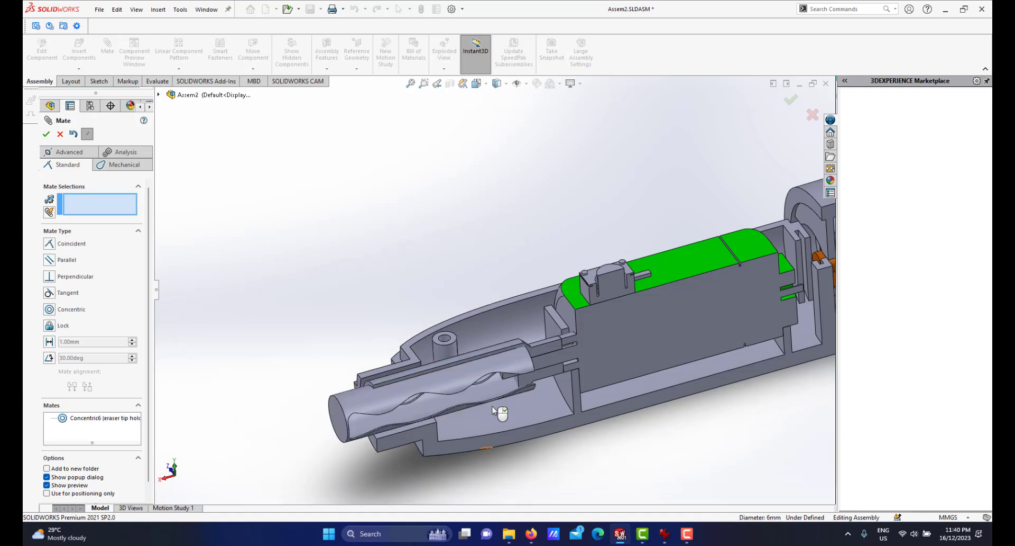
Drag the eraser gripper back out of the holder along its axis.
scroll(487, 401, "up", 2)
scroll(465, 386, "down", 1)
left_click_drag(410, 355, 239, 392)
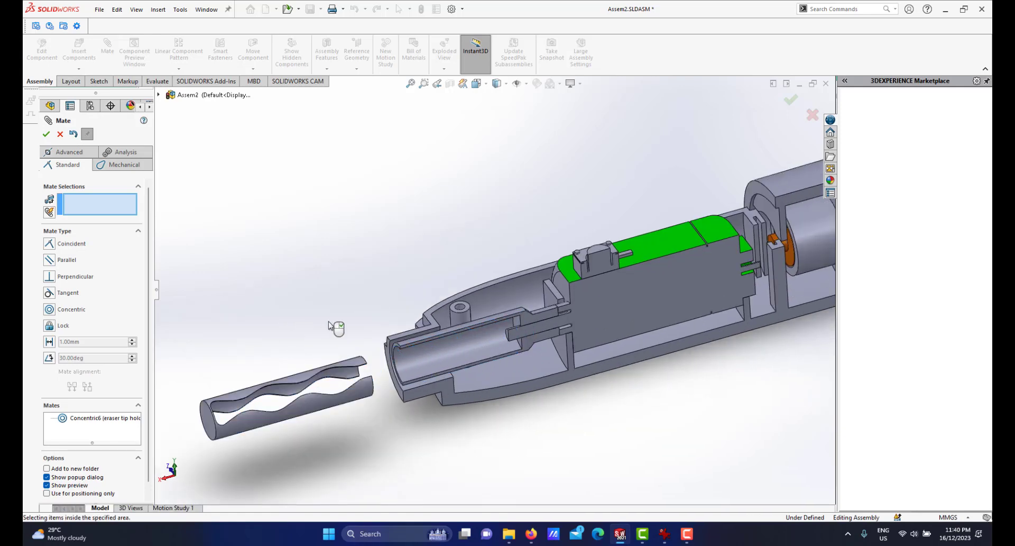
scroll(338, 331, "up", 1)
scroll(359, 329, "down", 1)
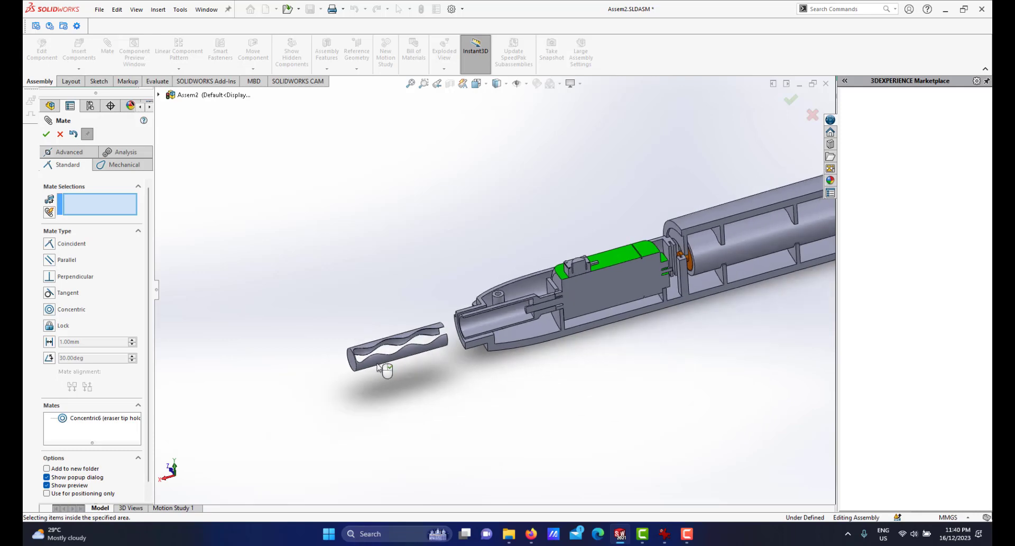
scroll(499, 345, "down", 2)
scroll(440, 300, "down", 1)
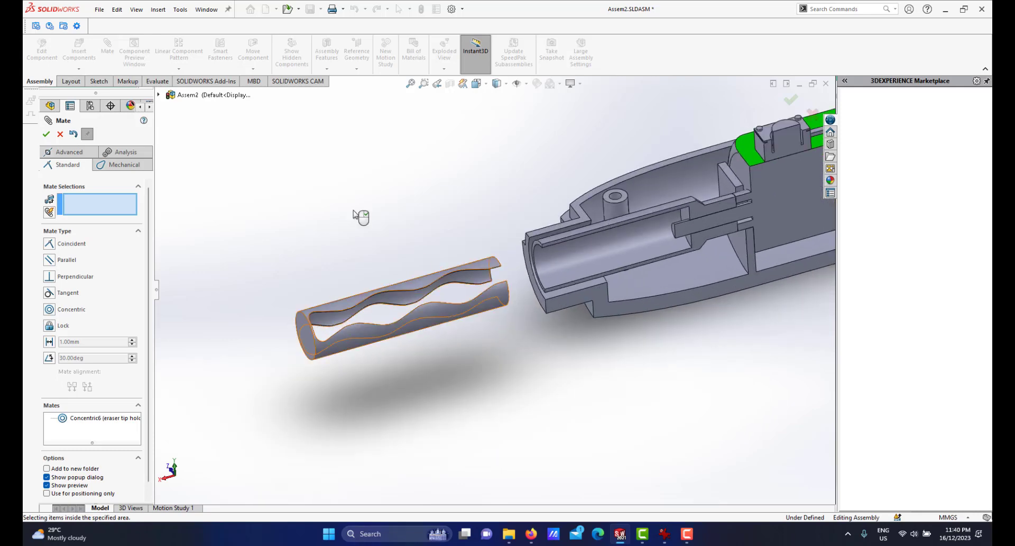
Add a coincident mate between the eraser gripper's Top Plane and the bottom casing's Top Plane.
left_click(159, 95)
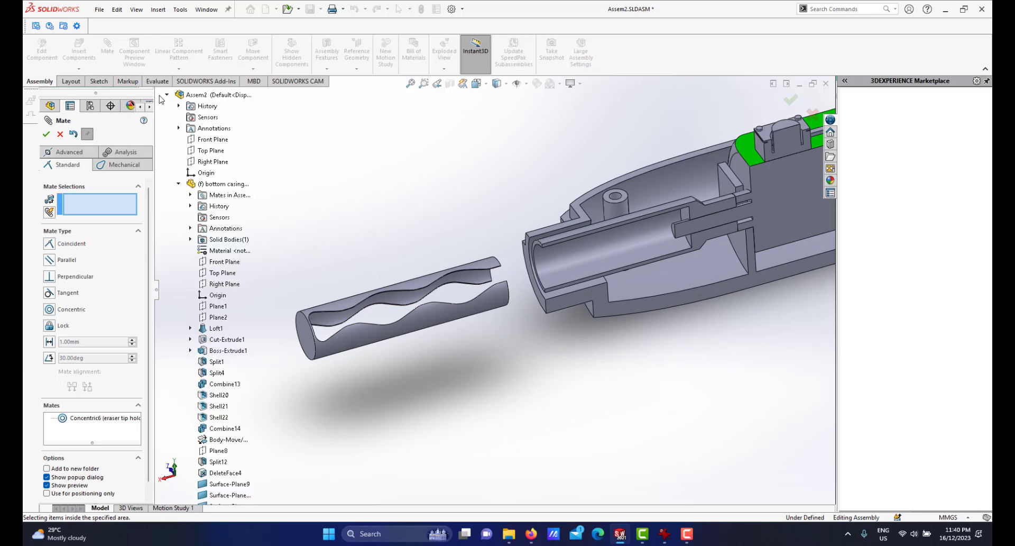
left_click(179, 185)
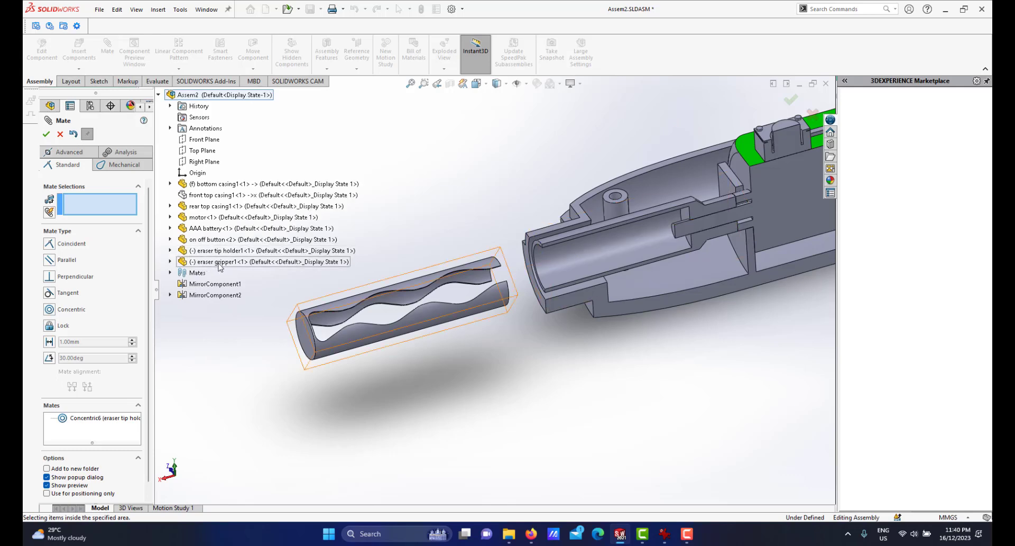
left_click(169, 261)
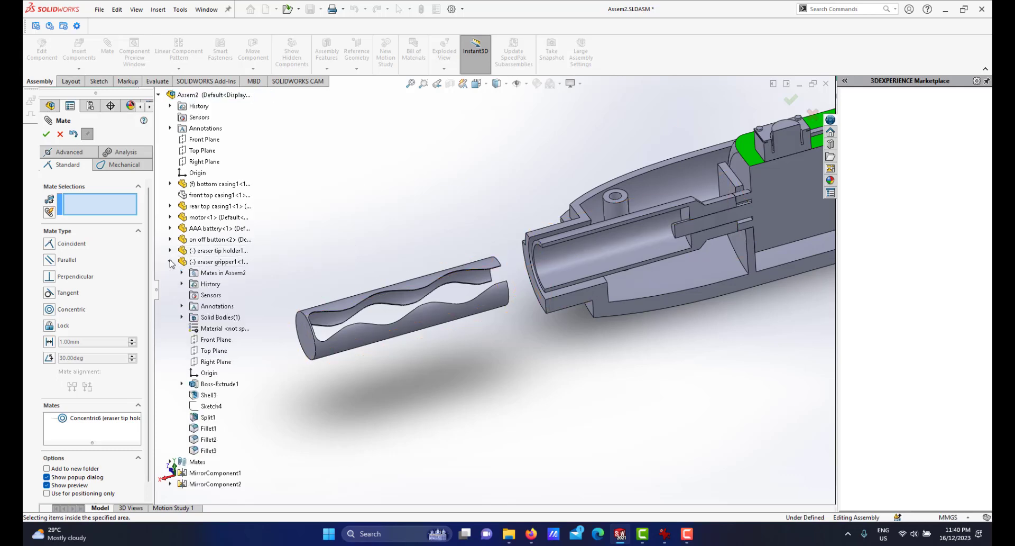
left_click(212, 351)
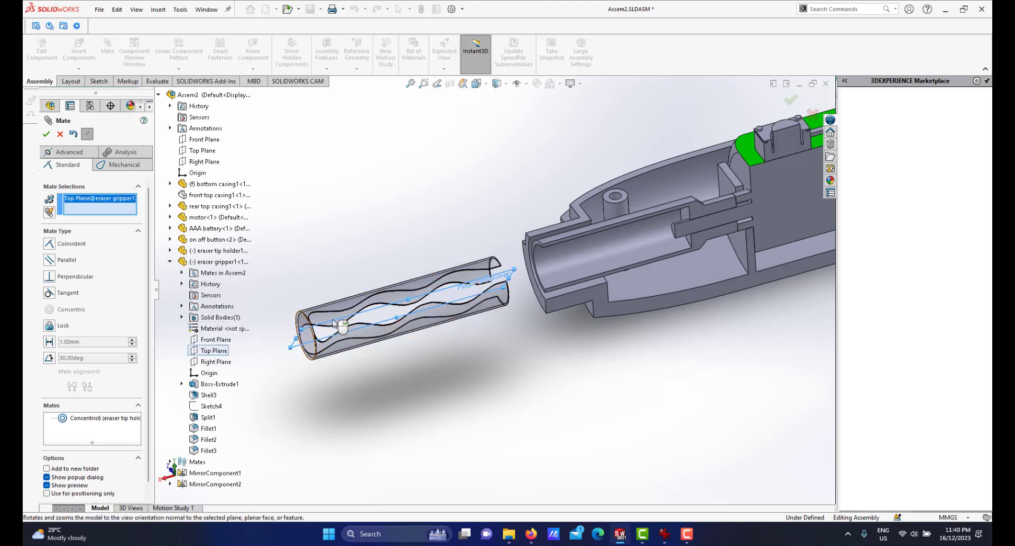
left_click(170, 184)
left_click(210, 188)
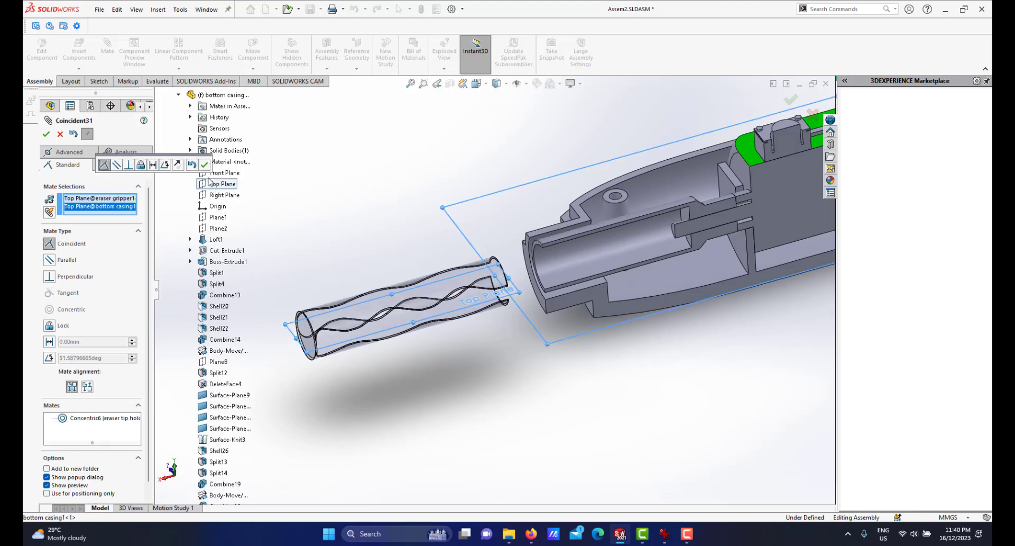
left_click(205, 165)
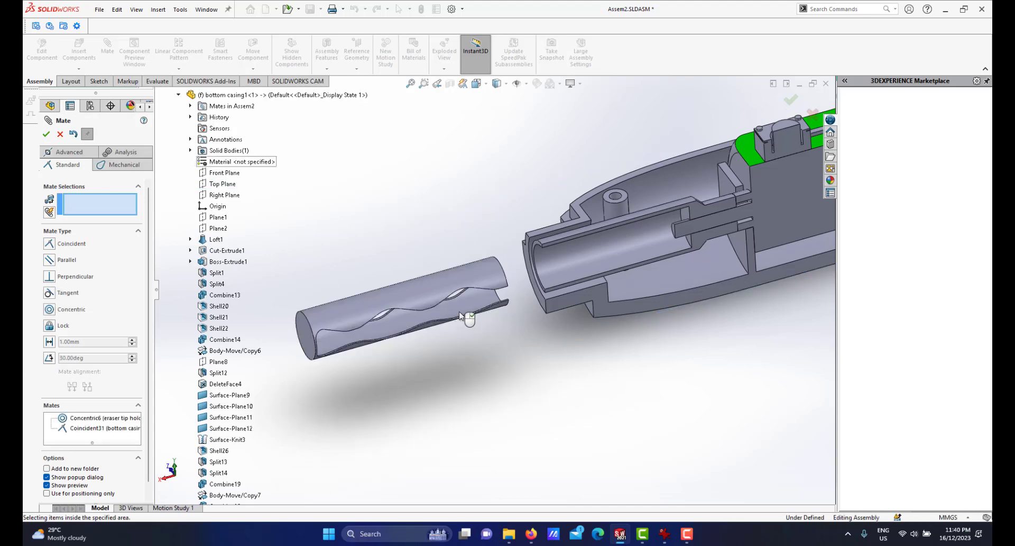
Add a coincident mate between the eraser gripper's rear end face and the motor's front face, flipping the mate alignment.
scroll(434, 249, "down", 3)
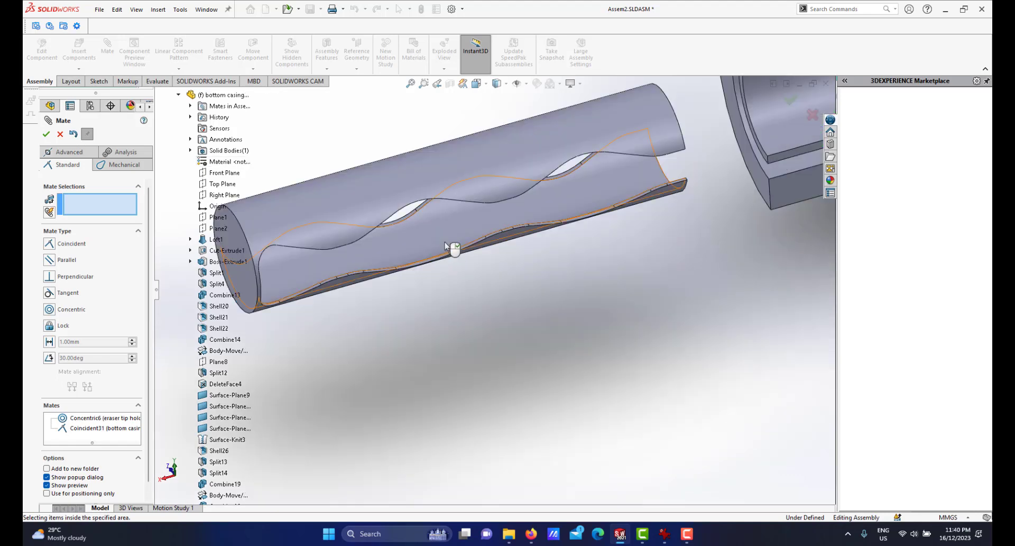
scroll(455, 248, "up", 5)
scroll(505, 244, "down", 3)
scroll(508, 204, "down", 5)
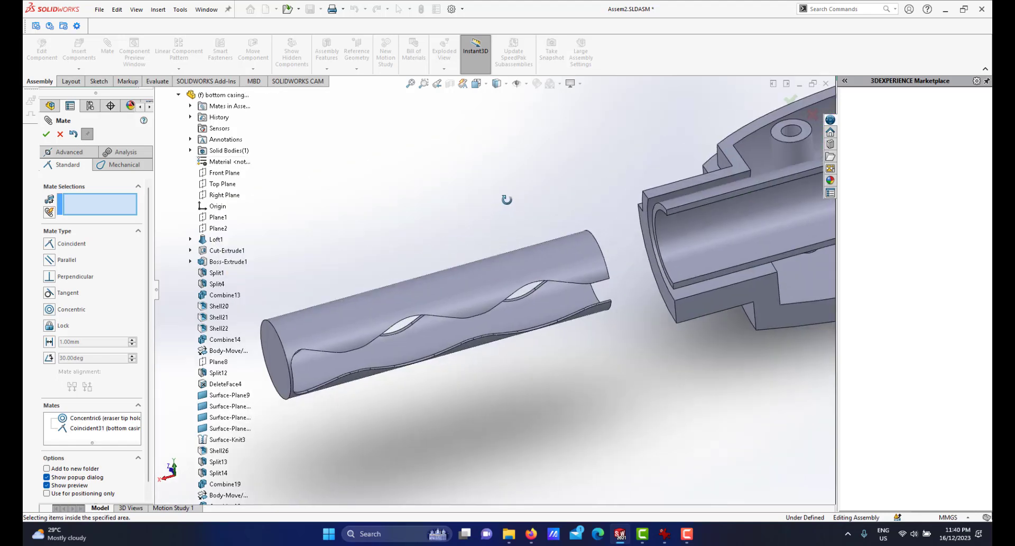
mouse_move(508, 207)
middle_mouse_down()
mouse_move(485, 216)
mouse_move(495, 221)
middle_mouse_up()
scroll(496, 260, "up", 5)
scroll(495, 260, "down", 1)
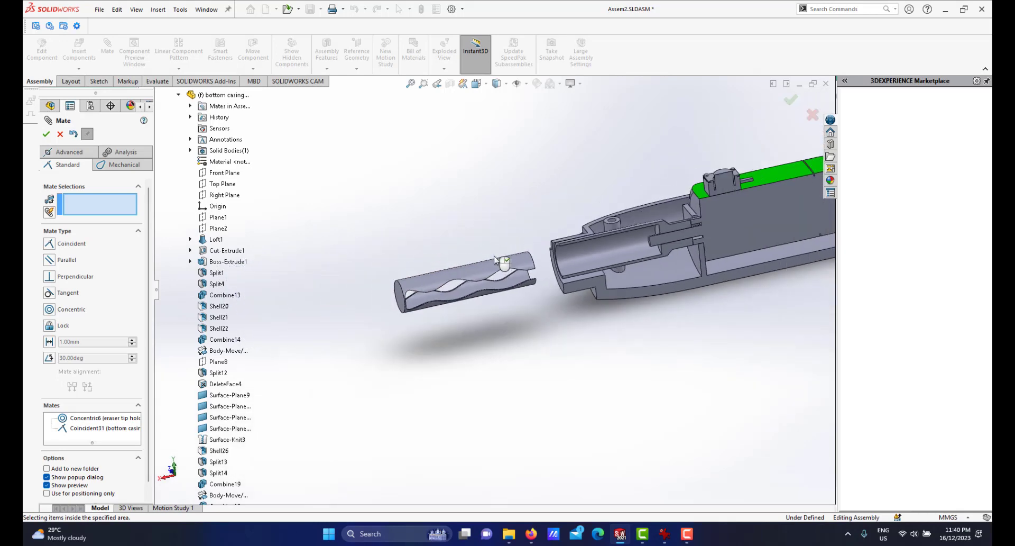
scroll(497, 323, "down", 2)
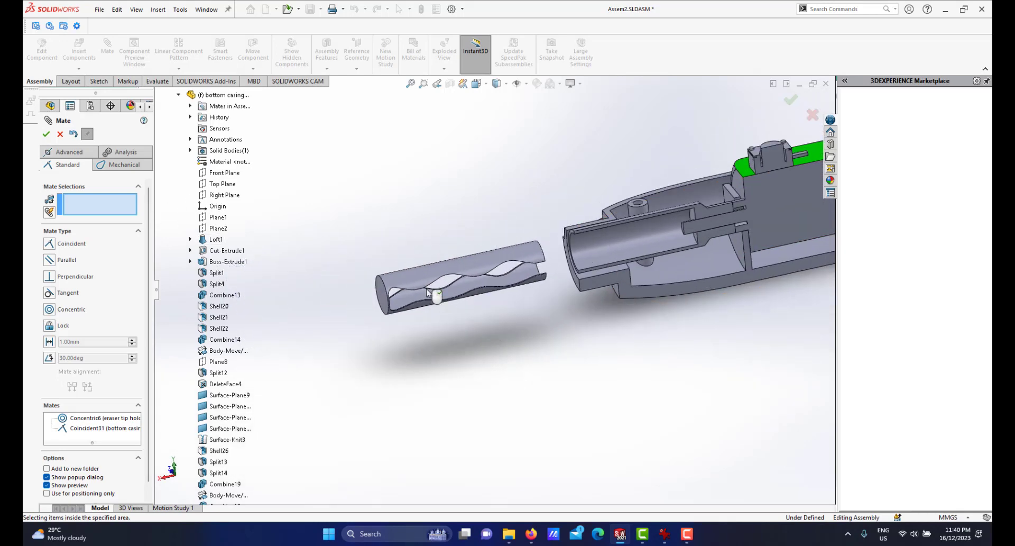
scroll(394, 301, "down", 2)
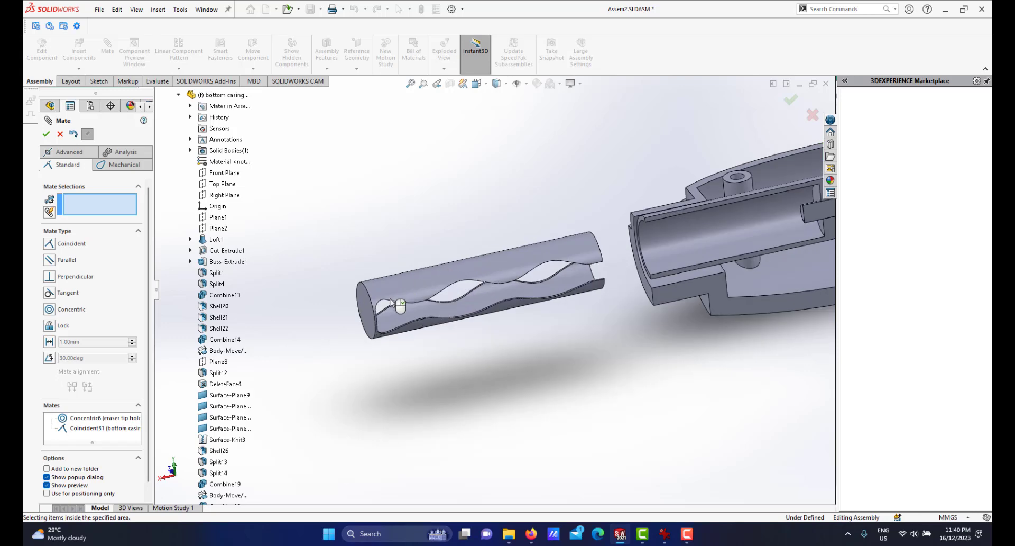
left_click(368, 313)
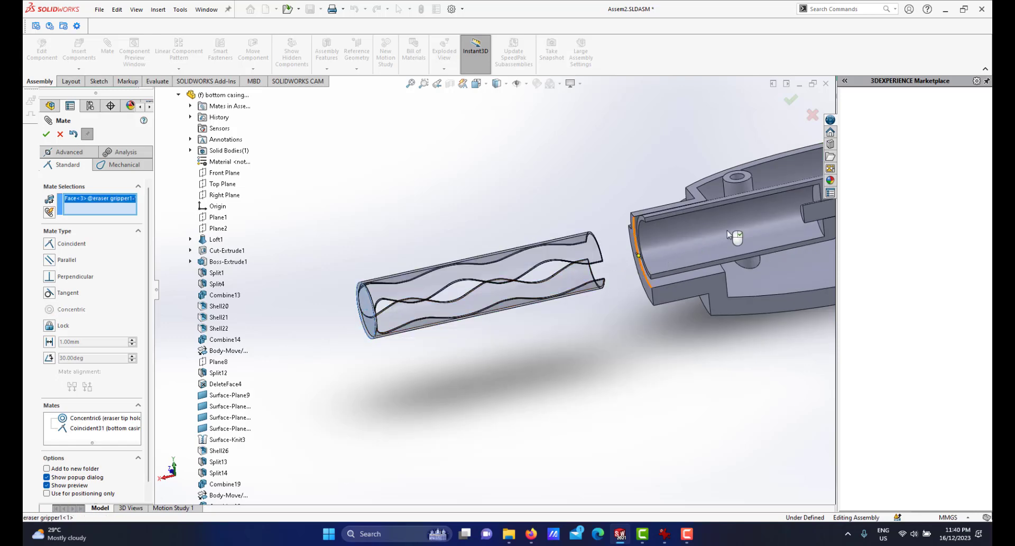
scroll(695, 249, "down", 4)
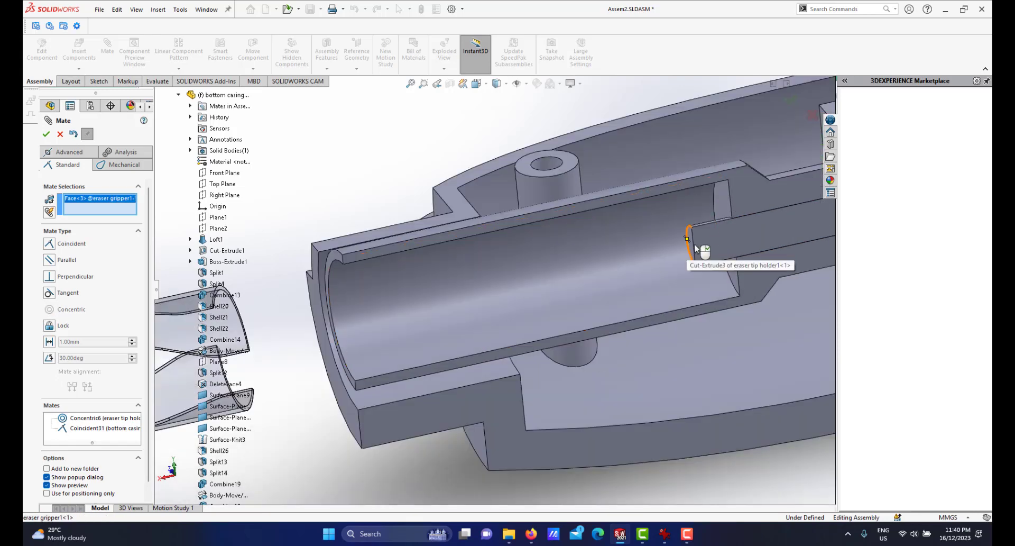
left_click(693, 246)
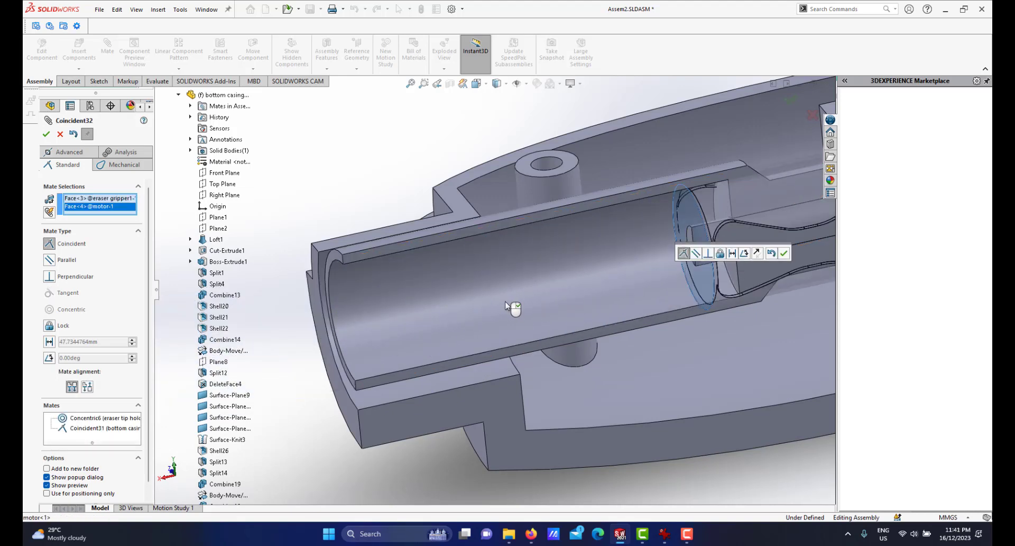
left_click(88, 388)
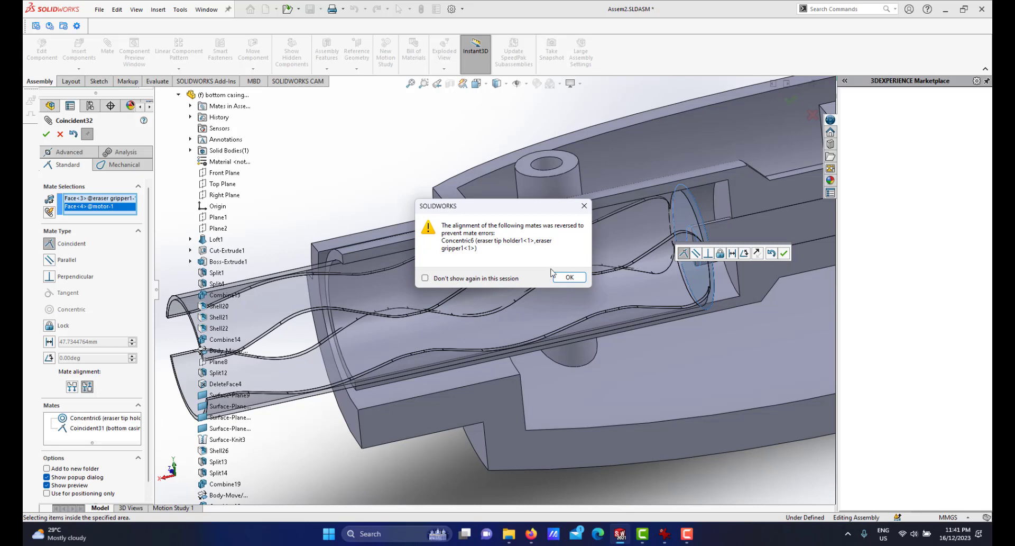
left_click(569, 277)
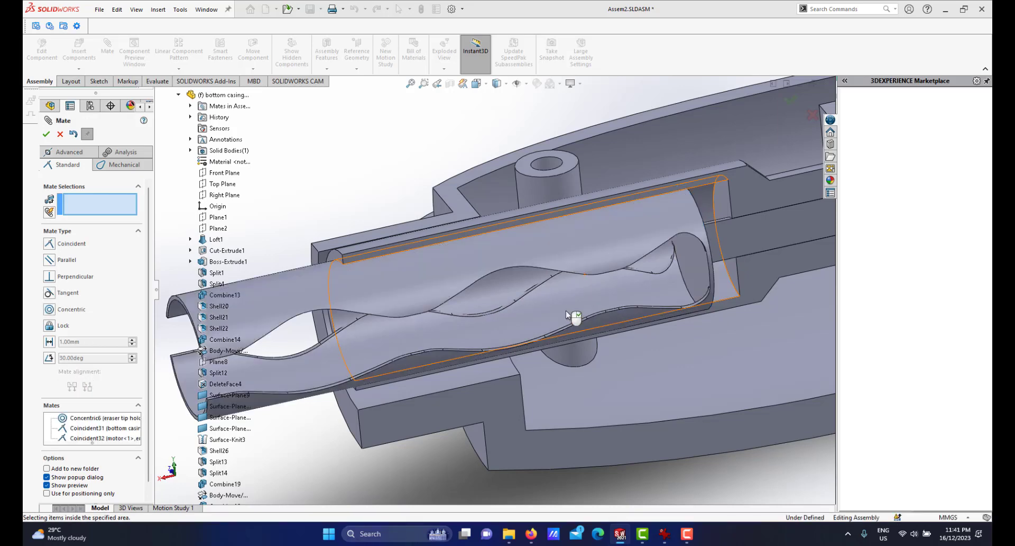
Examine how the eraser gripper sits inside the casing from several angles, toggling the section view.
scroll(567, 315, "up", 5)
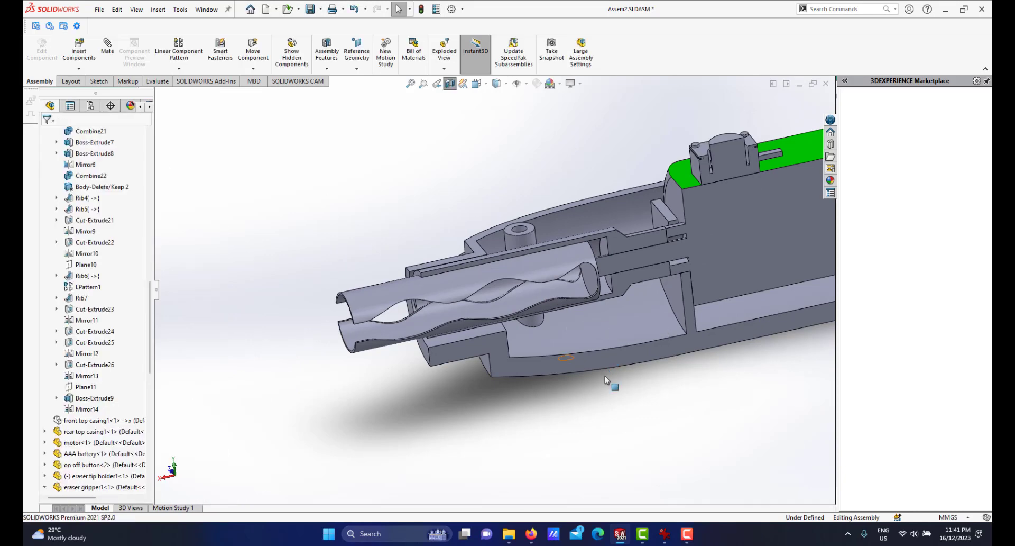
scroll(565, 299, "up", 2)
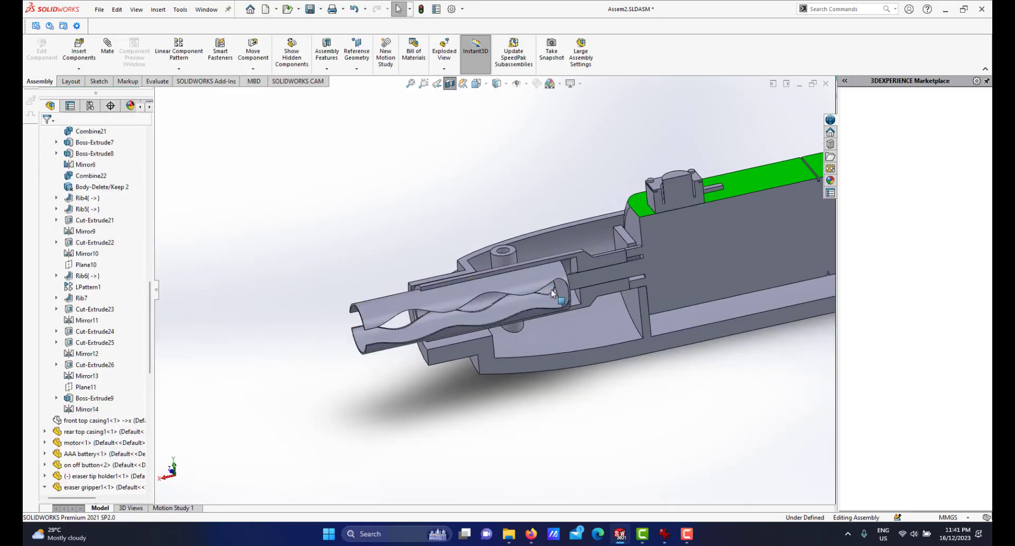
scroll(570, 306, "down", 3)
scroll(570, 305, "up", 2)
middle_click_drag(538, 282, 571, 282)
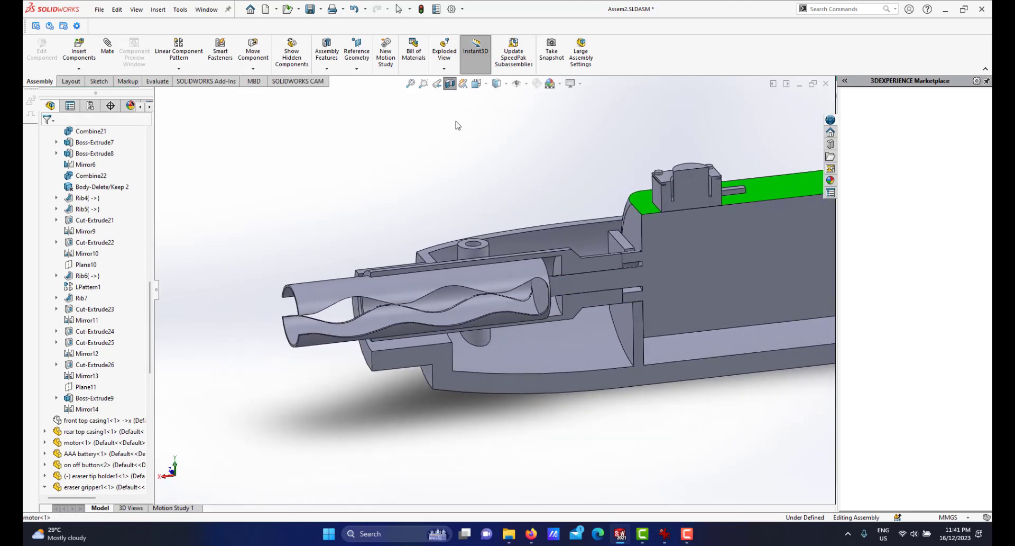
left_click(450, 83)
middle_click_drag(525, 260, 526, 159)
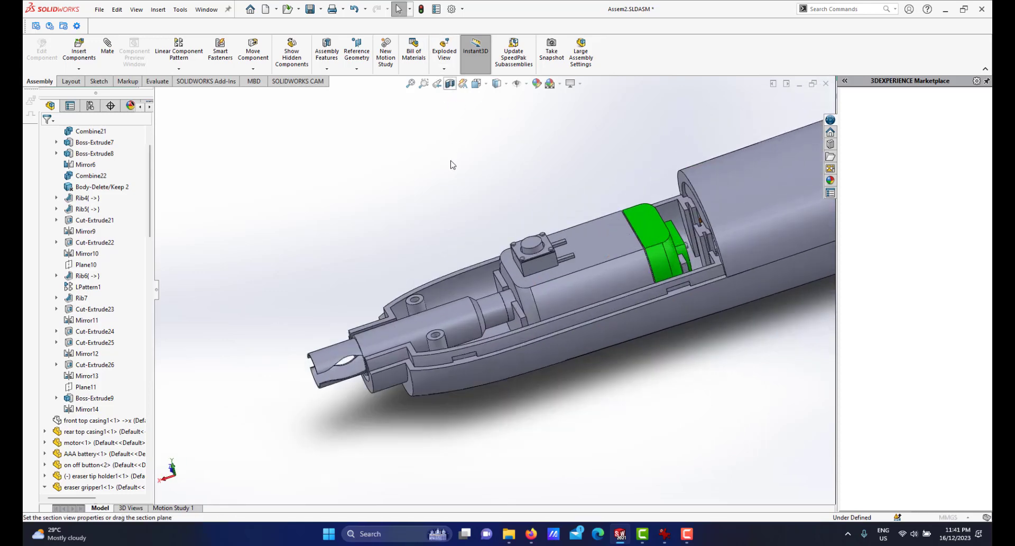
left_click(450, 83)
left_click(46, 134)
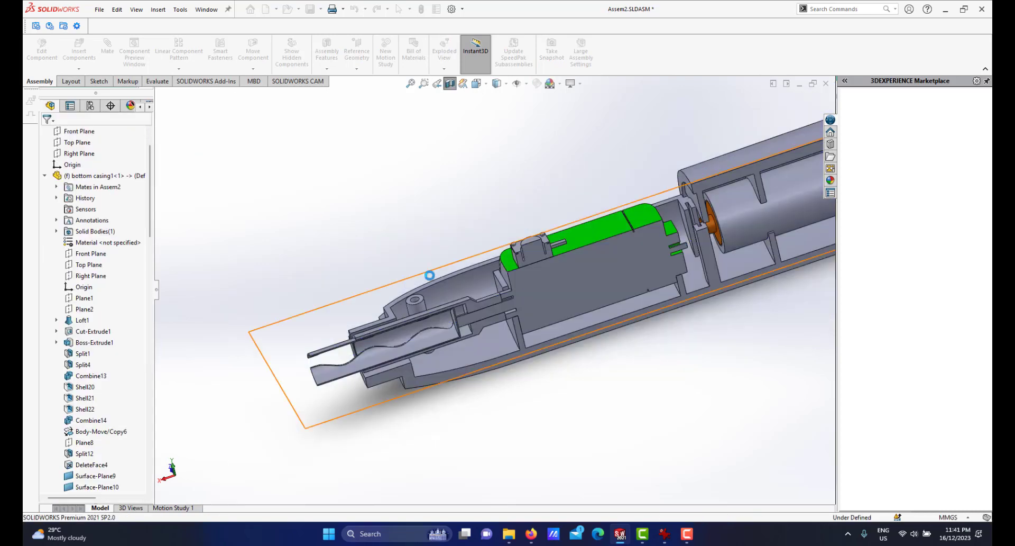
scroll(452, 328, "down", 5)
mouse_move(451, 328)
middle_mouse_down()
mouse_move(523, 249)
mouse_move(469, 281)
mouse_move(452, 269)
mouse_move(459, 286)
middle_mouse_up()
scroll(470, 282, "up", 2)
scroll(490, 292, "up", 3)
mouse_move(599, 250)
middle_mouse_down()
mouse_move(570, 280)
mouse_move(530, 252)
mouse_move(549, 265)
mouse_move(537, 274)
middle_mouse_up()
scroll(570, 274, "up", 3)
scroll(558, 274, "down", 3)
scroll(532, 253, "up", 3)
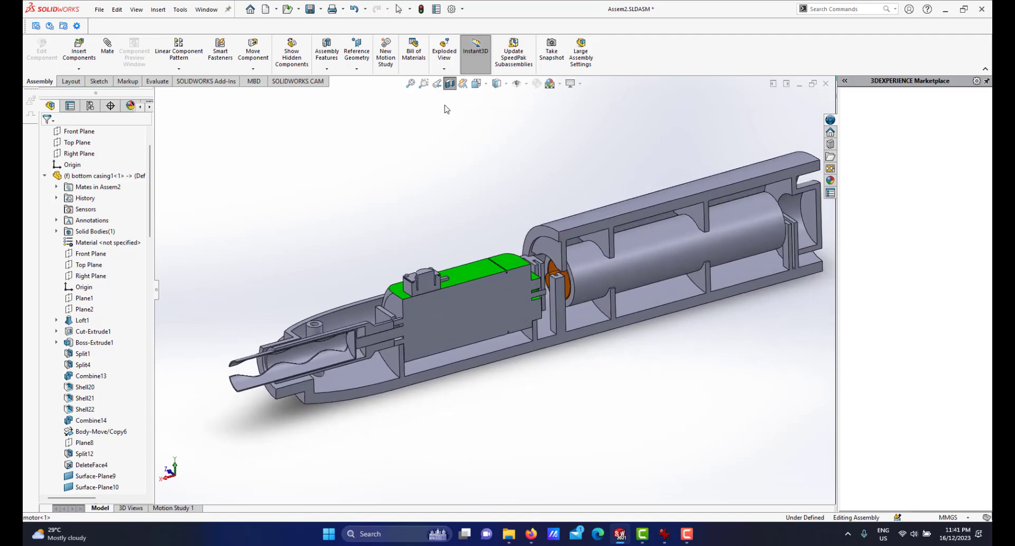
Save the assembly with the section view turned off.
scroll(537, 275, "down", 3)
scroll(474, 284, "up", 2)
scroll(474, 284, "down", 3)
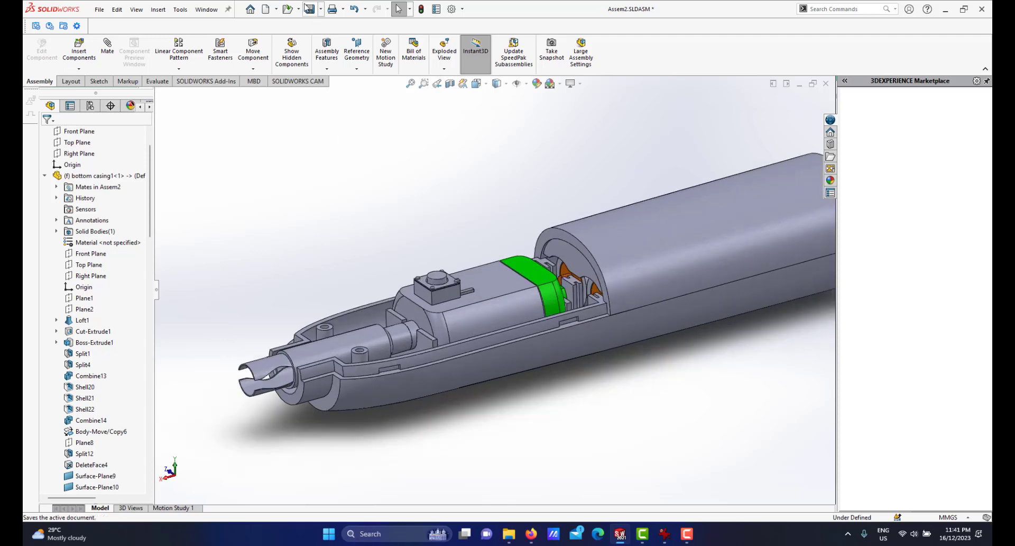
scroll(472, 266, "up", 2)
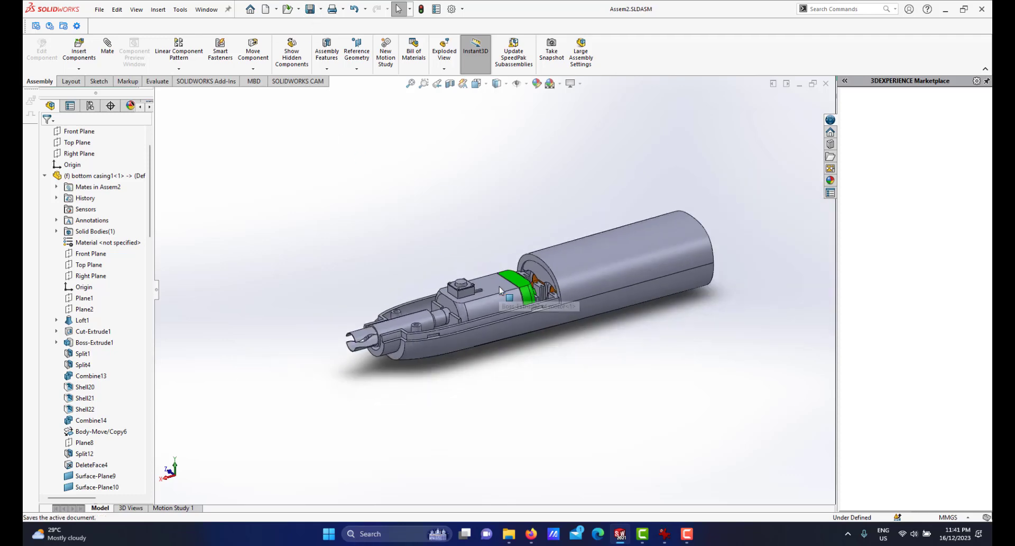
scroll(501, 290, "down", 2)
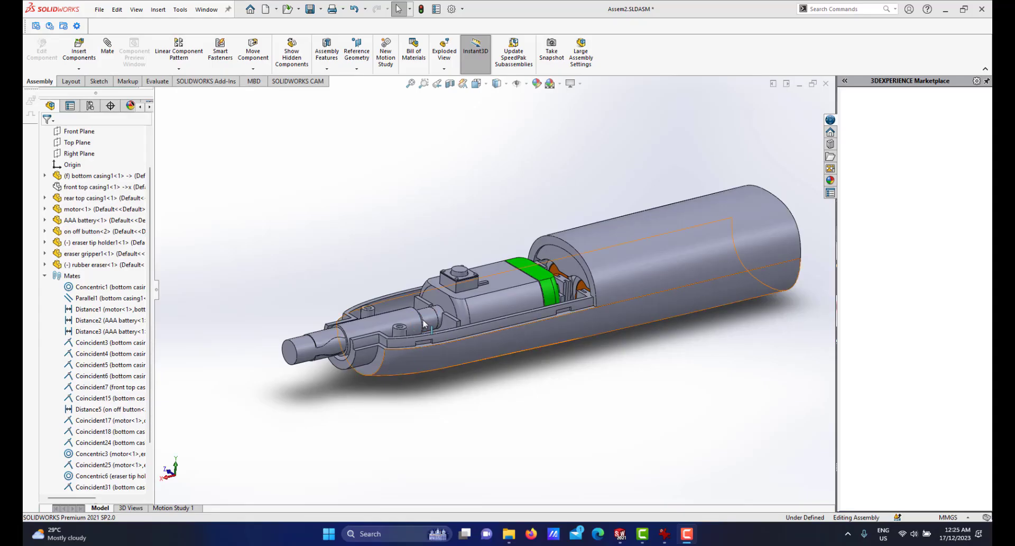
scroll(423, 324, "down", 3)
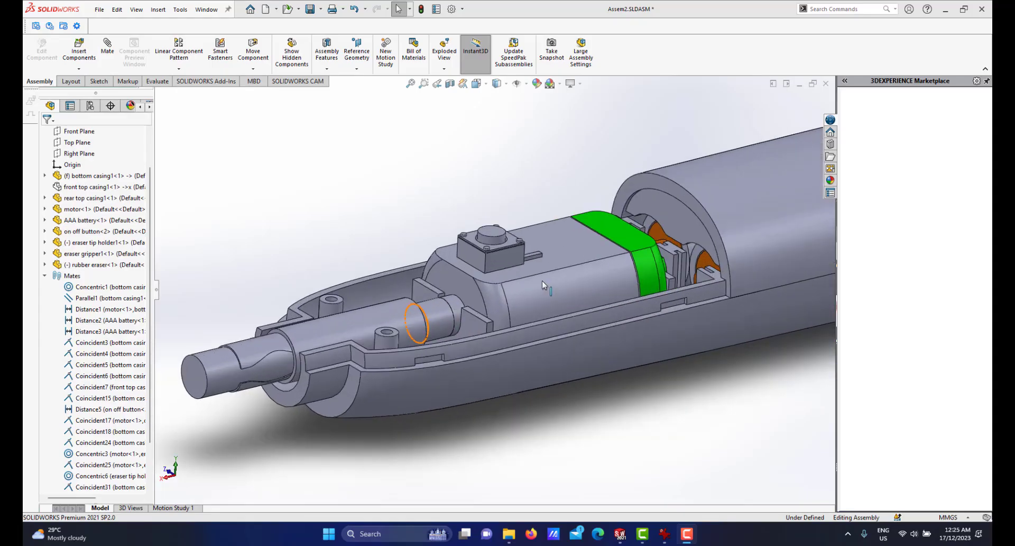
scroll(473, 294, "down", 2)
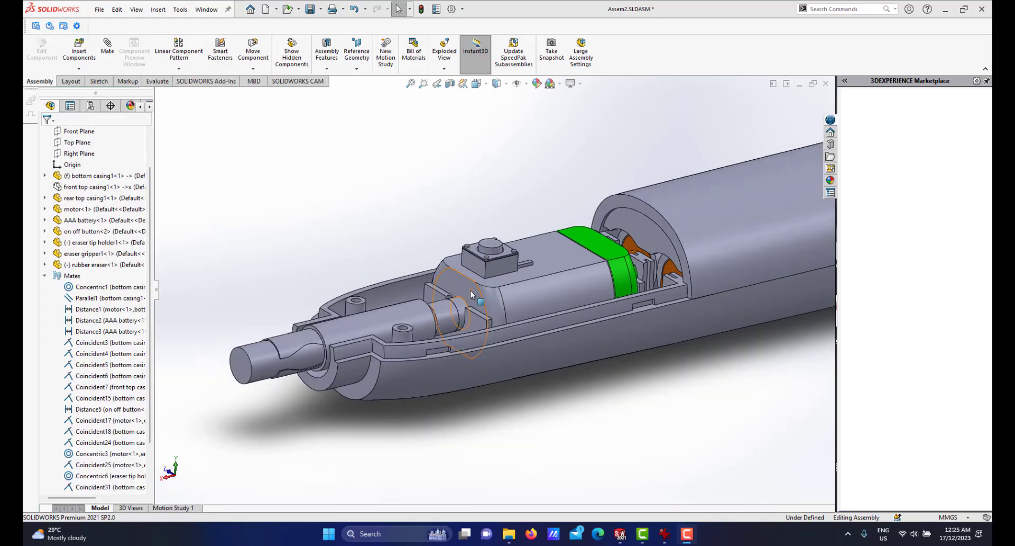
scroll(471, 290, "up", 2)
scroll(471, 290, "down", 2)
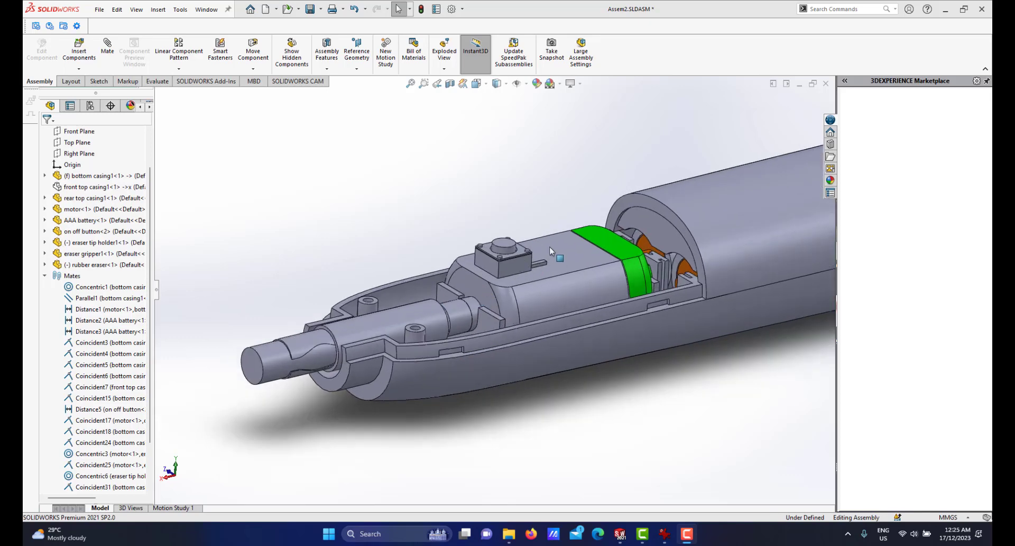
scroll(588, 239, "up", 2)
scroll(588, 239, "down", 2)
scroll(484, 304, "up", 2)
scroll(458, 308, "down", 1)
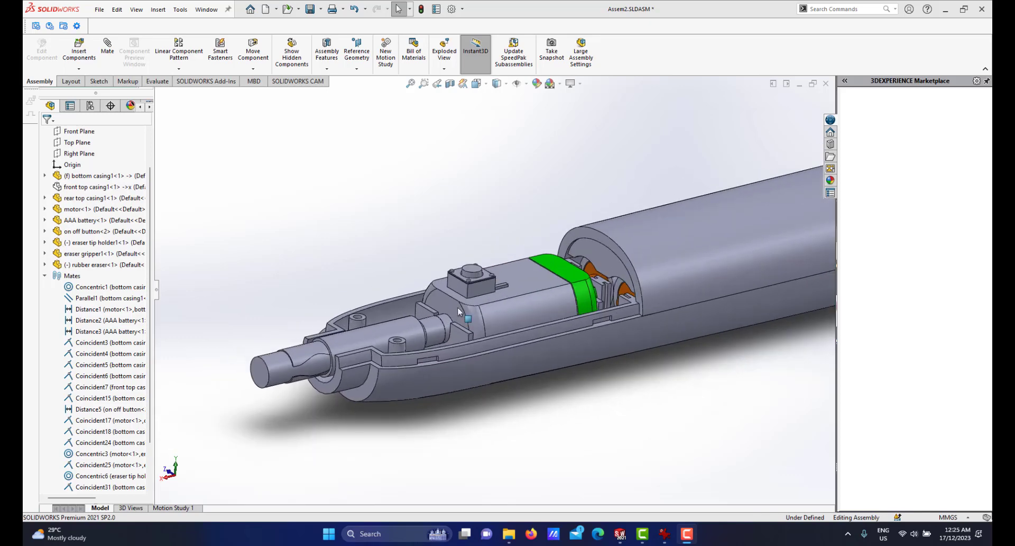
scroll(508, 288, "up", 2)
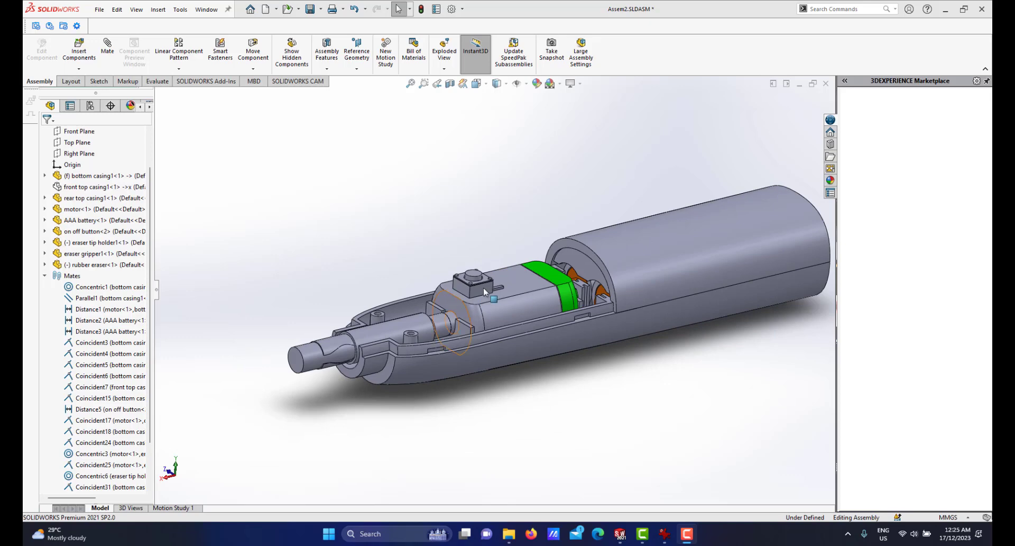
Compare with the reference photo of the real electric eraser's tip in the image viewer.
left_click(665, 534)
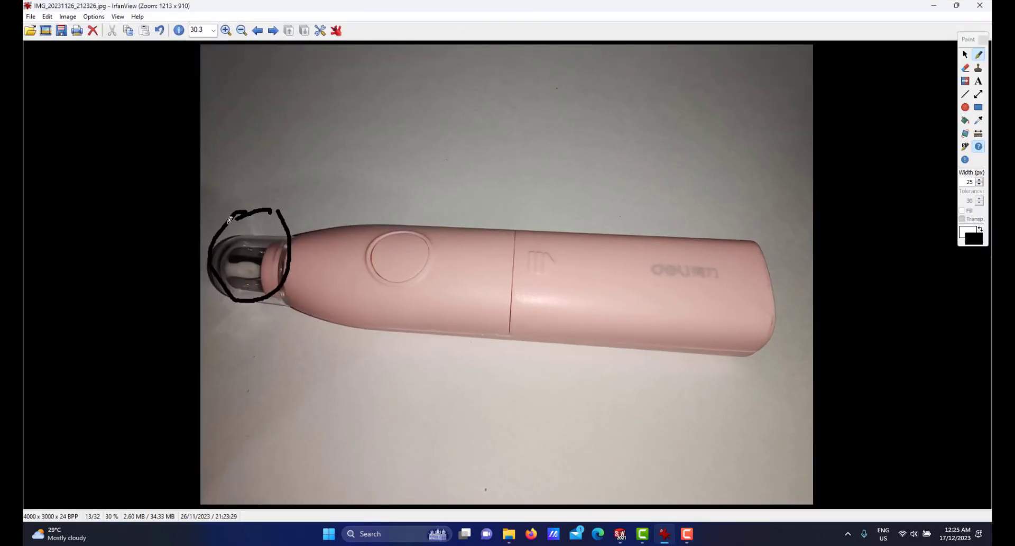
left_click(620, 534)
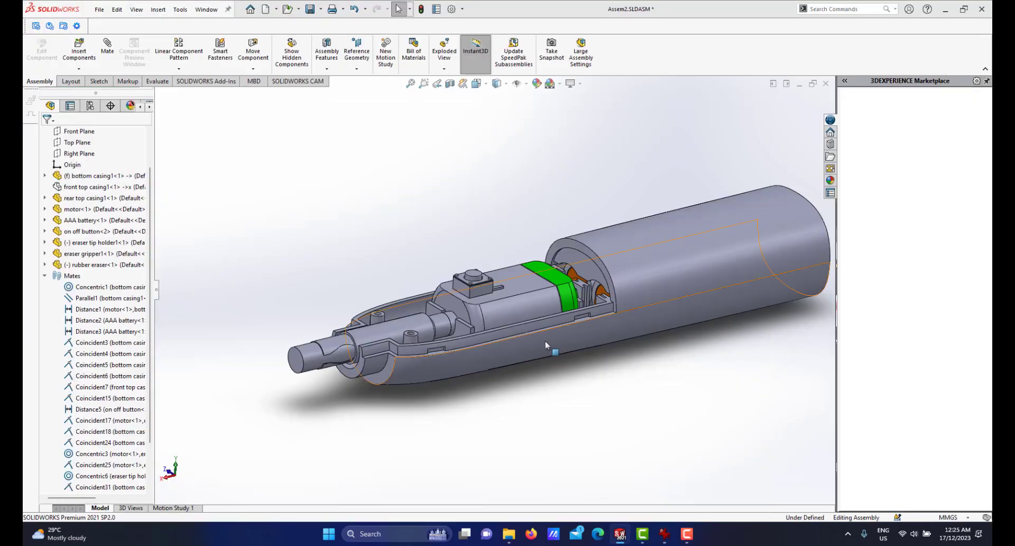
Show the hidden front top casing component in the assembly.
scroll(536, 330, "up", 2)
scroll(531, 276, "down", 2)
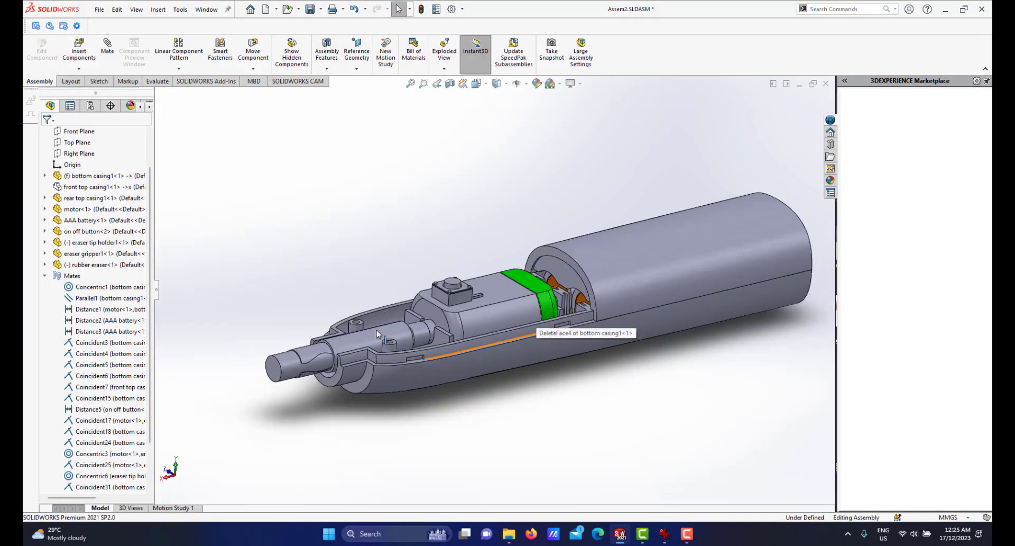
scroll(376, 330, "down", 1)
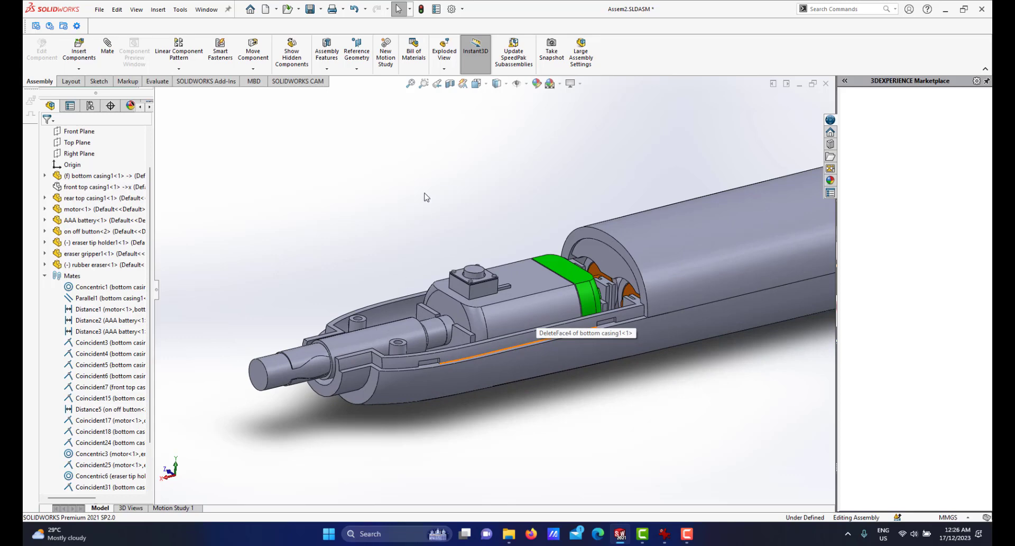
left_click(72, 185)
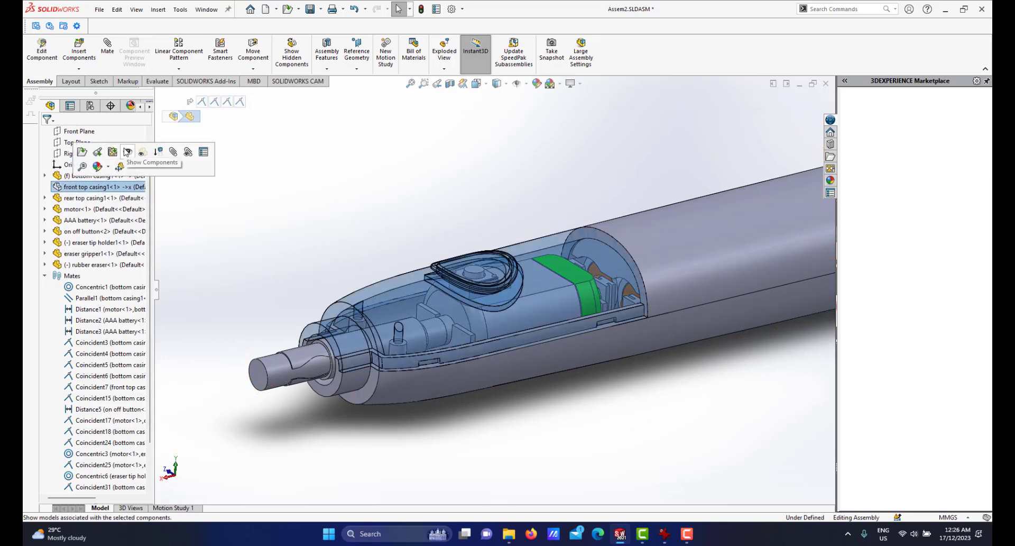
left_click(125, 151)
scroll(386, 248, "up", 3)
left_click(386, 249)
scroll(371, 344, "down", 2)
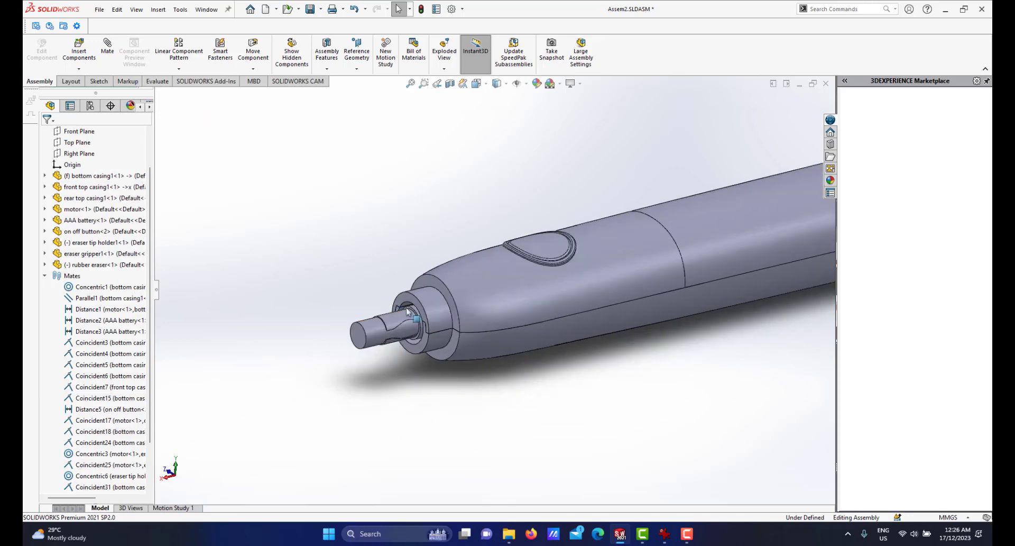
scroll(408, 312, "down", 2)
scroll(506, 323, "up", 2)
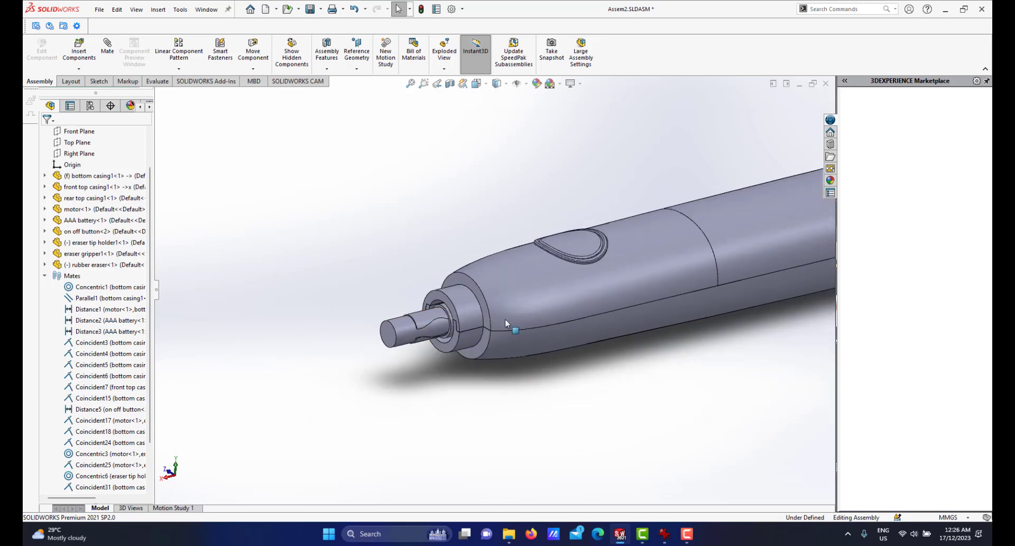
scroll(506, 319, "down", 2)
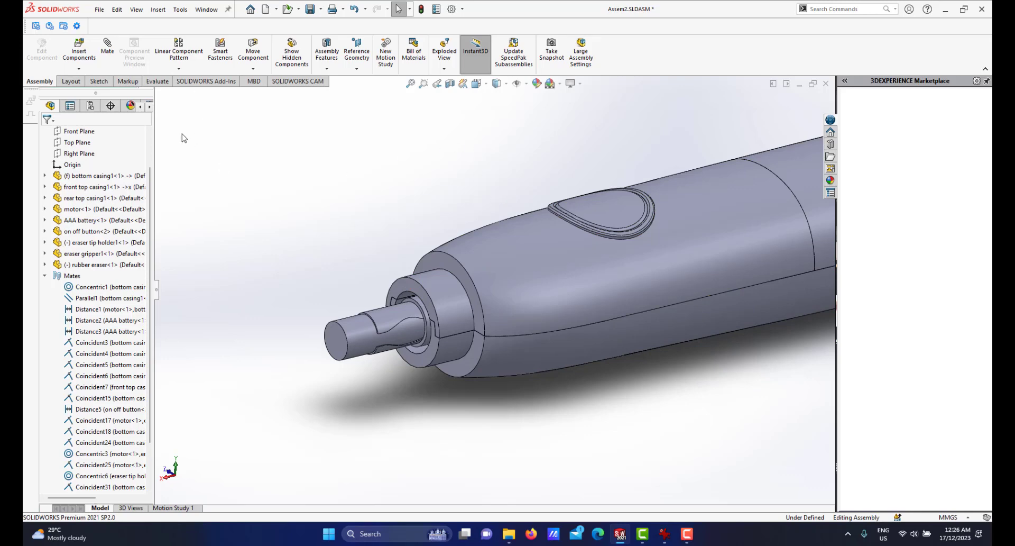
Measure the distance between the front face of the front top casing and the rubber eraser's tip face.
left_click(156, 82)
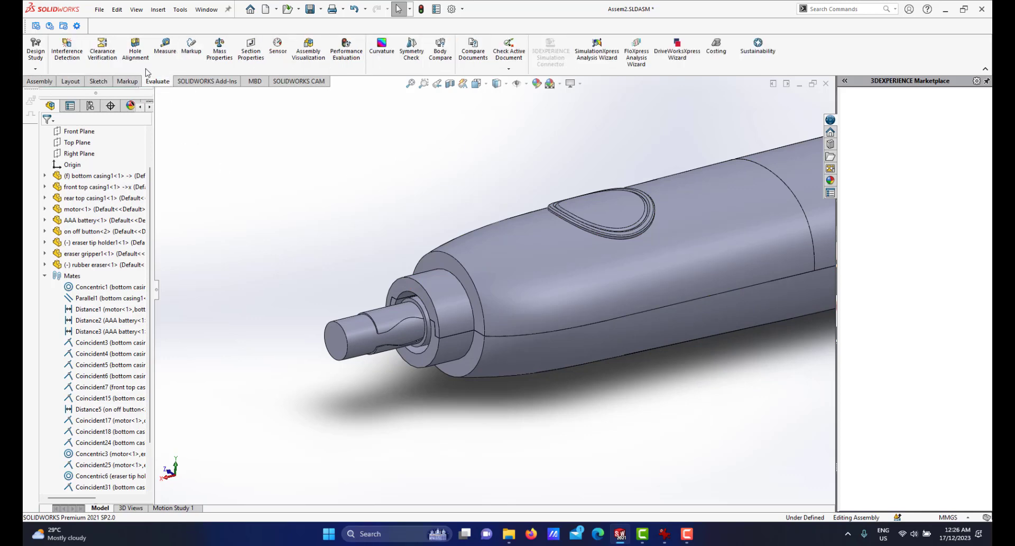
left_click(165, 48)
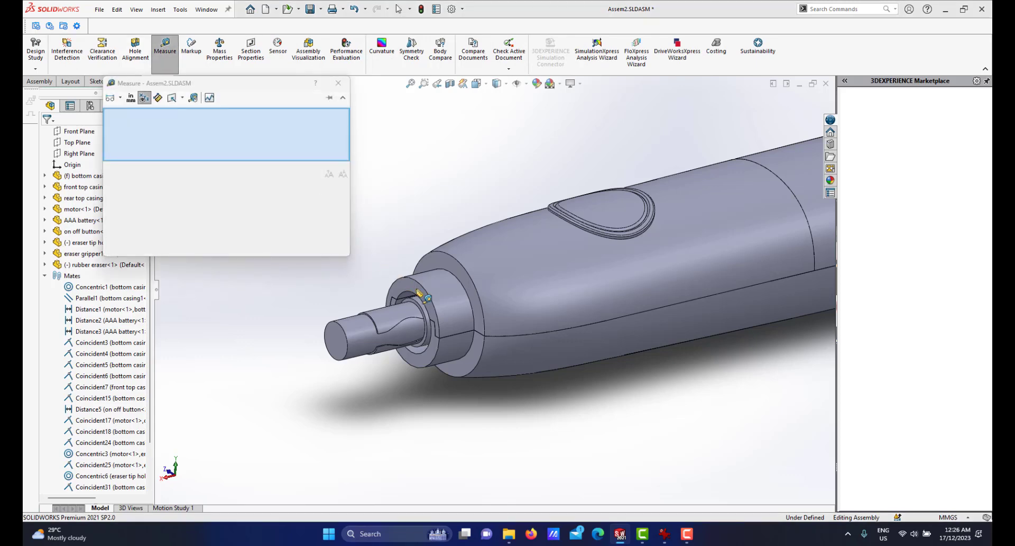
scroll(422, 294, "down", 2)
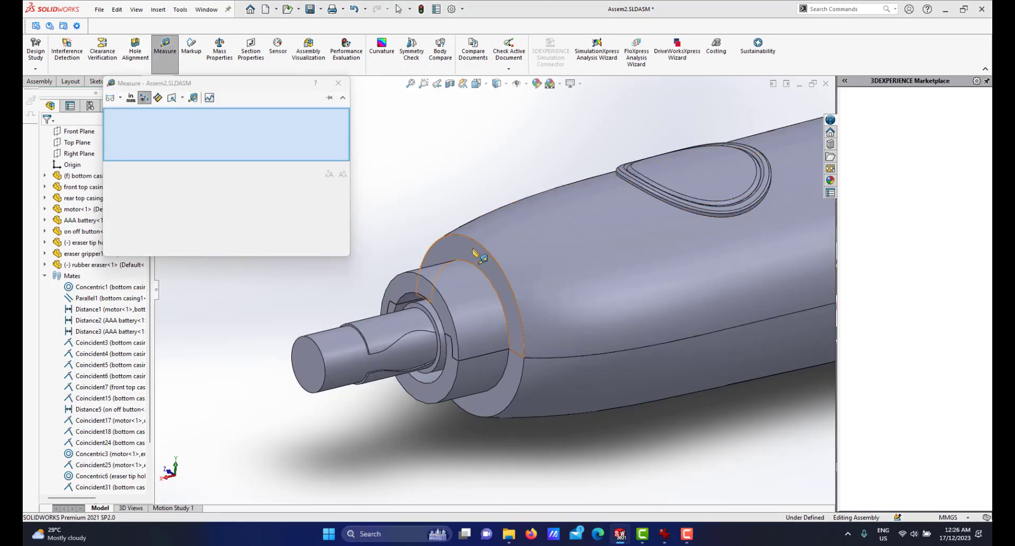
left_click(459, 275)
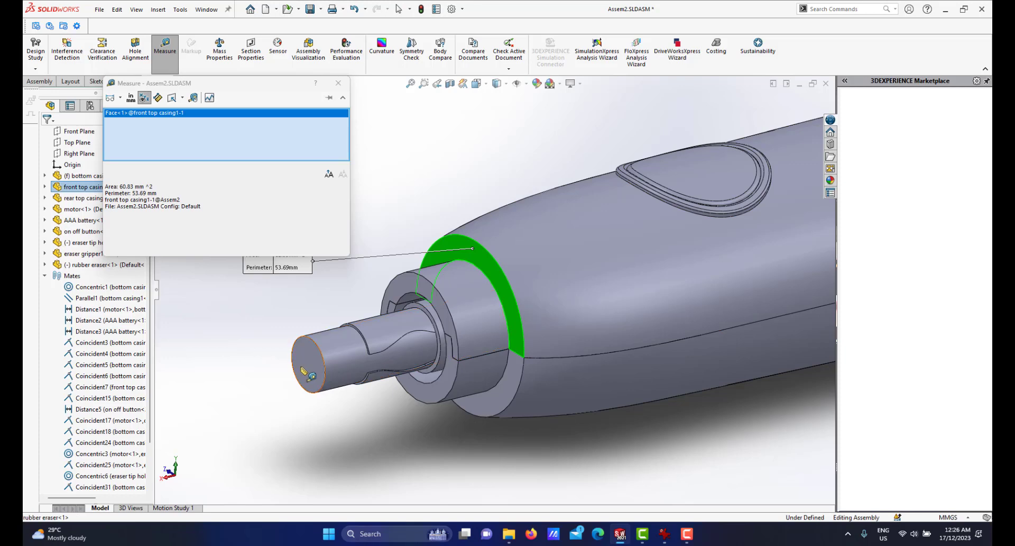
left_click(306, 372)
scroll(360, 373, "down", 1)
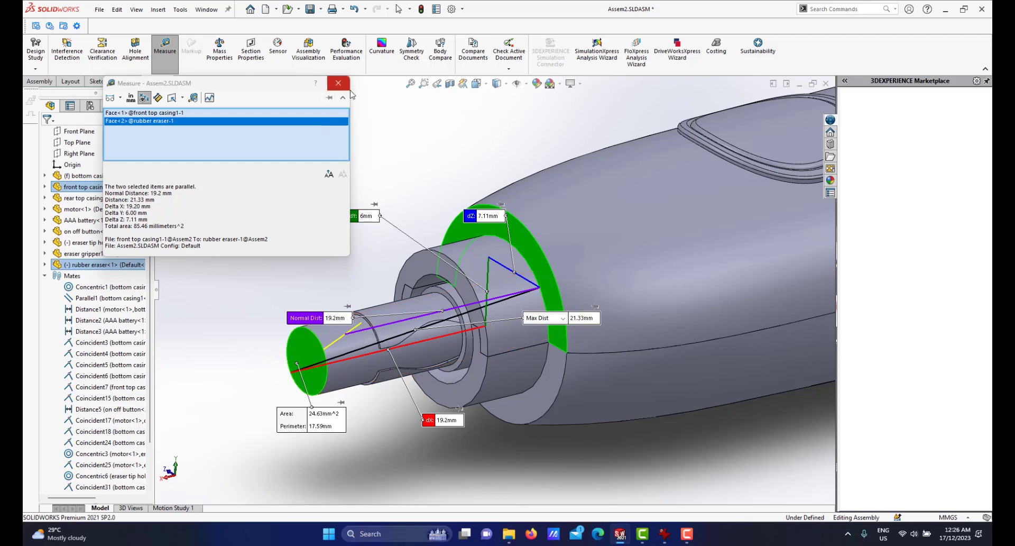
left_click(339, 83)
View the reference photo of the real eraser's tip again in the image viewer, then return to the assembly.
scroll(471, 187, "up", 3)
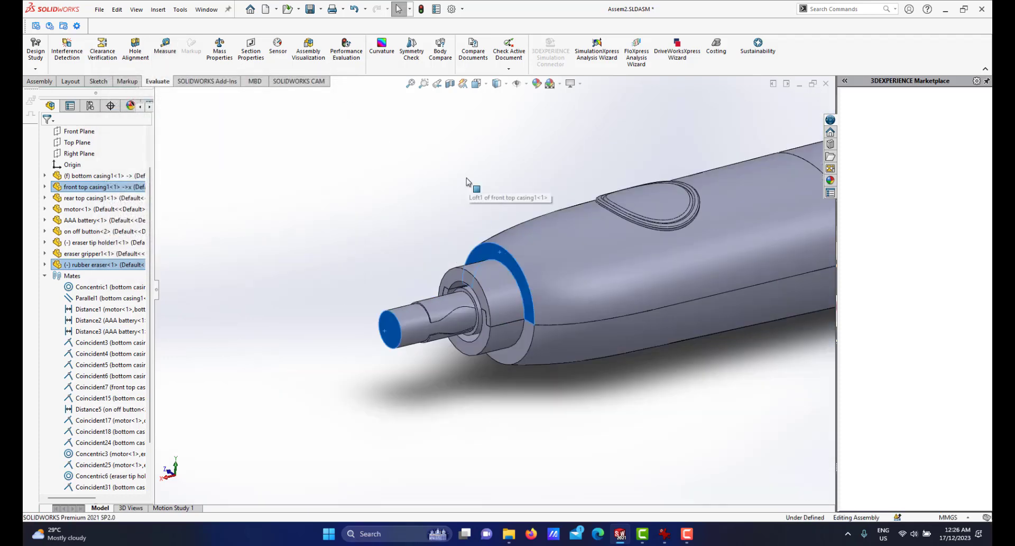
left_click(684, 537)
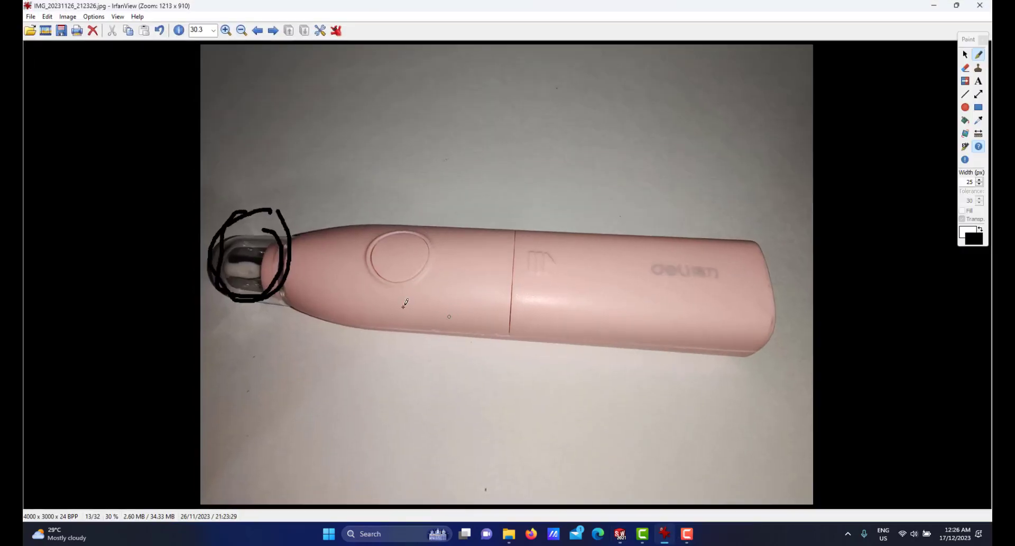
scroll(379, 290, "down", 1)
scroll(379, 289, "up", 1)
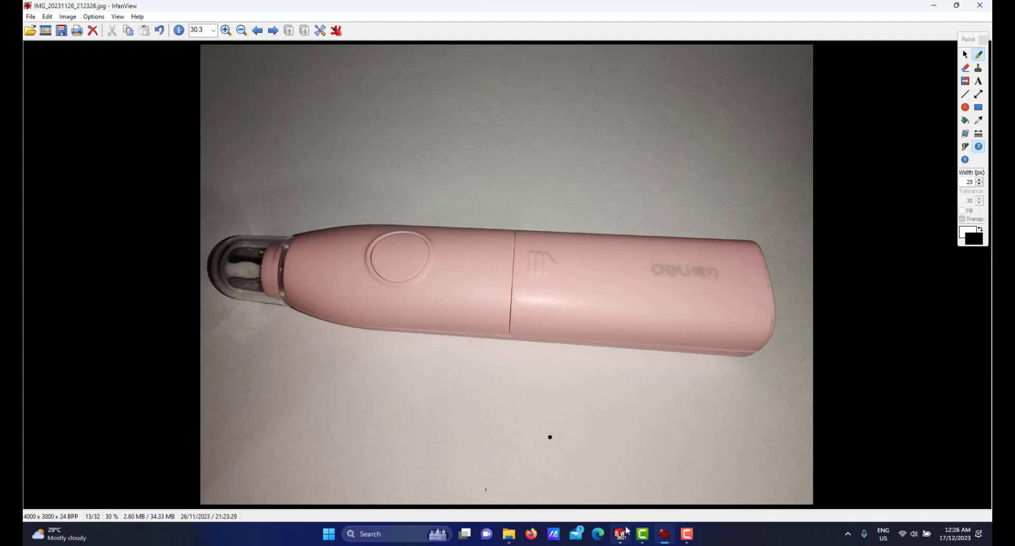
mouse_move(622, 531)
left_click(598, 499)
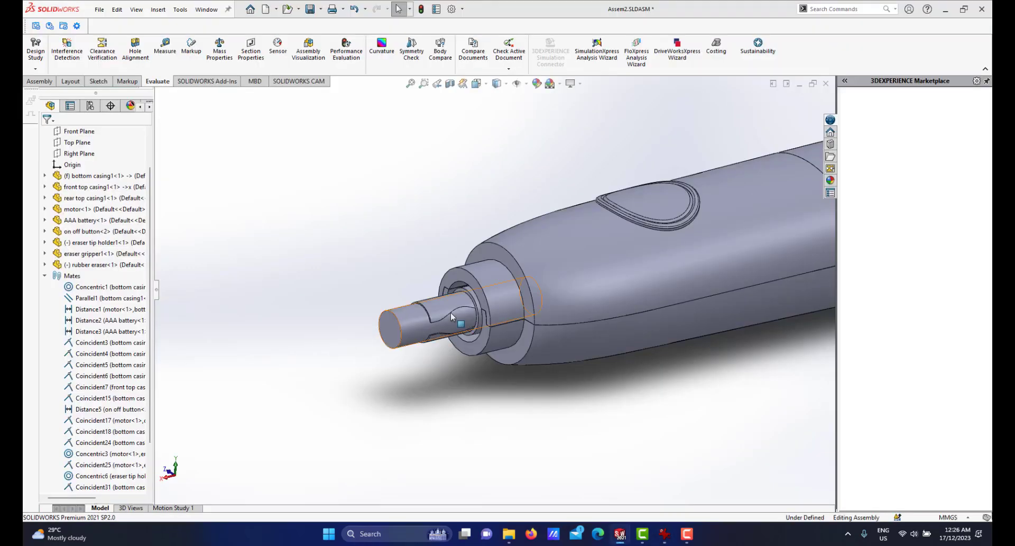
Measure the radius of the front top casing's front opening edge around the tip holder.
scroll(452, 316, "down", 2)
scroll(418, 323, "down", 1)
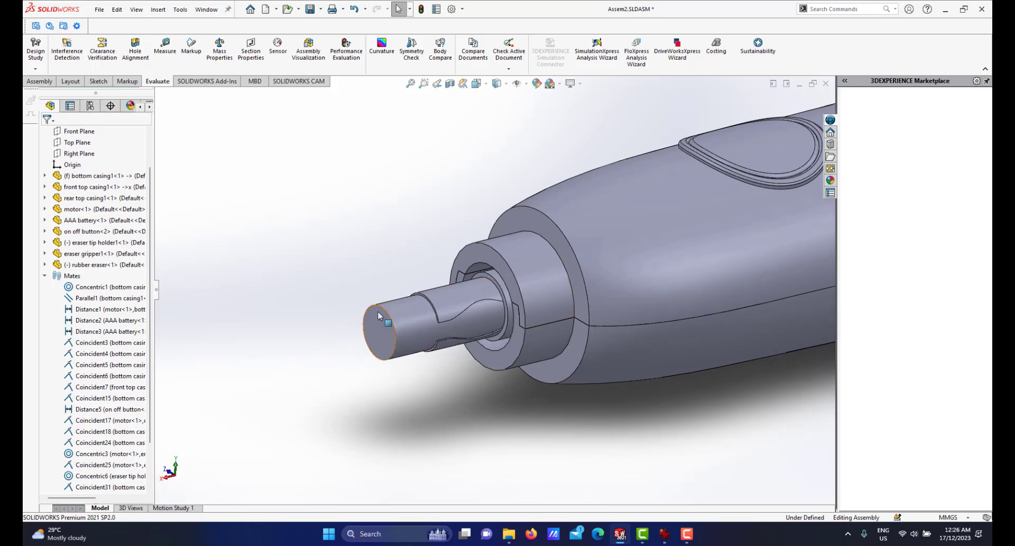
scroll(511, 324, "up", 3)
scroll(529, 307, "down", 2)
scroll(529, 306, "up", 2)
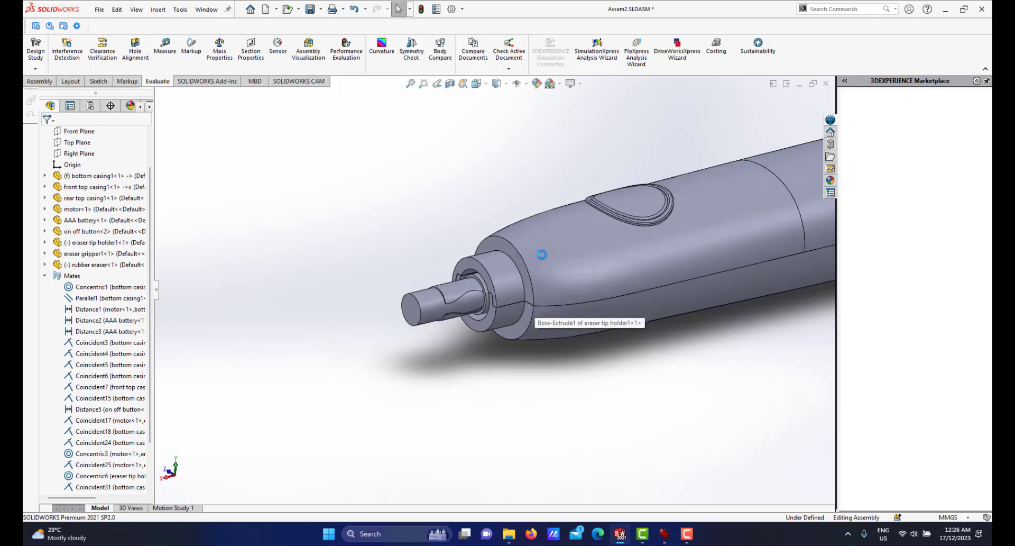
scroll(527, 259, "down", 1)
scroll(526, 259, "down", 1)
scroll(509, 286, "up", 1)
scroll(519, 284, "down", 1)
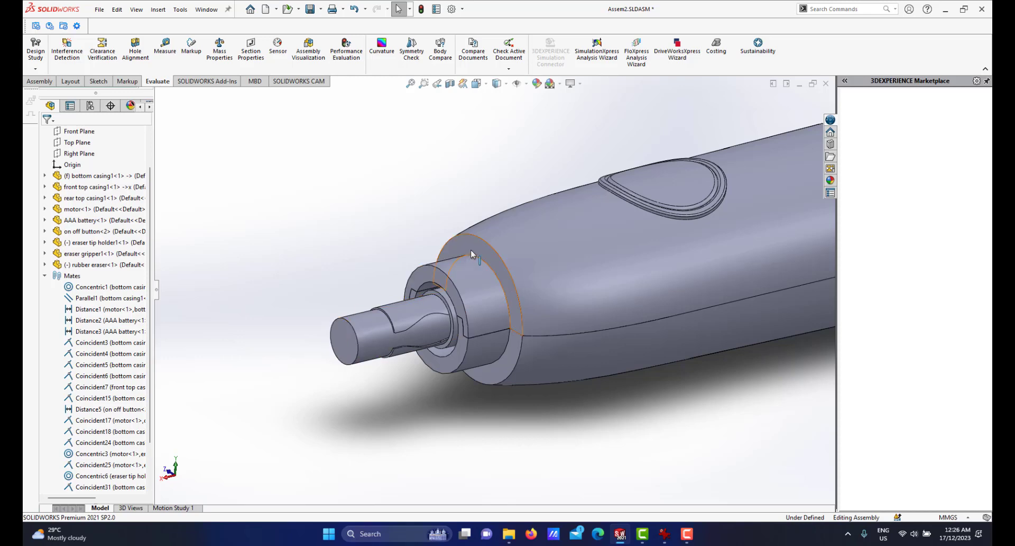
scroll(450, 259, "down", 1)
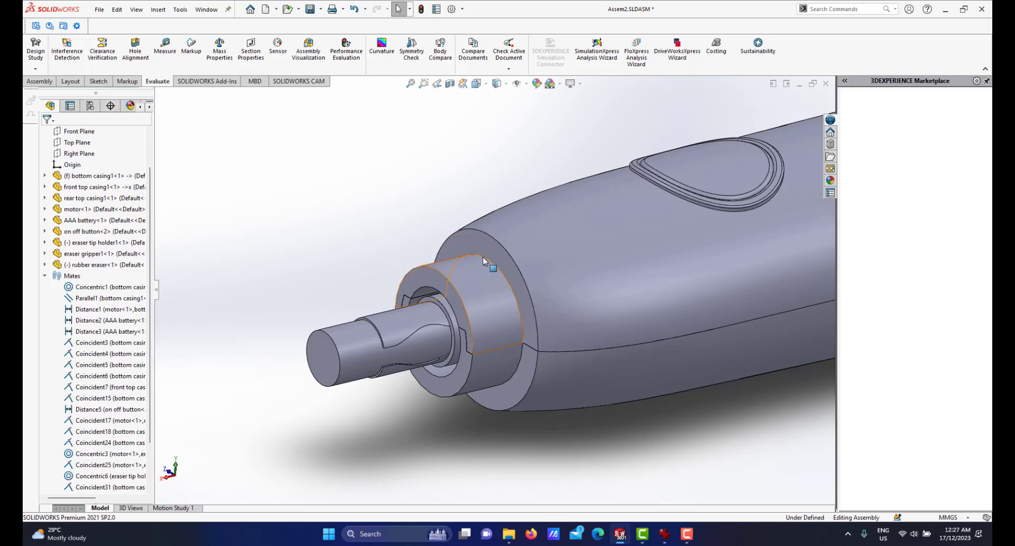
left_click(481, 276)
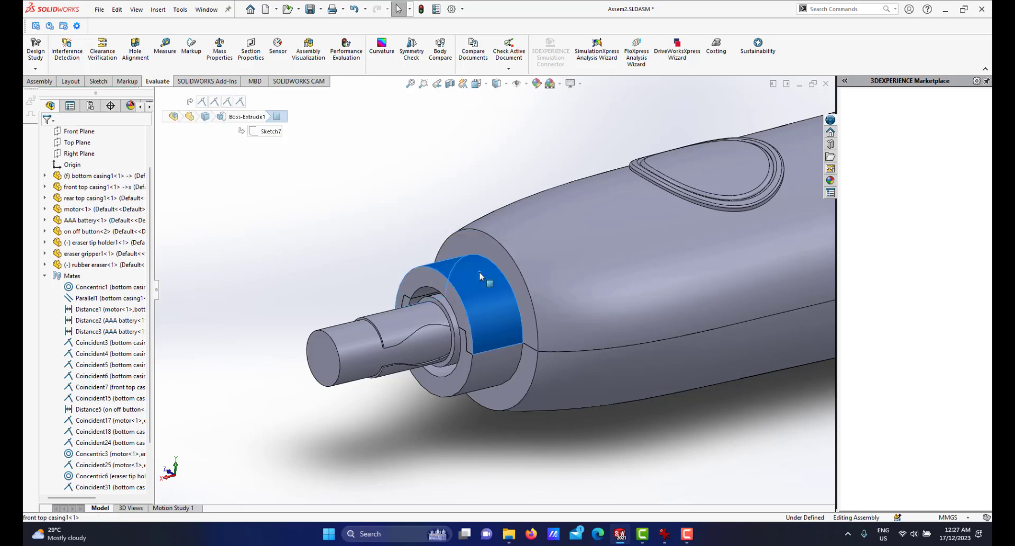
left_click(400, 211)
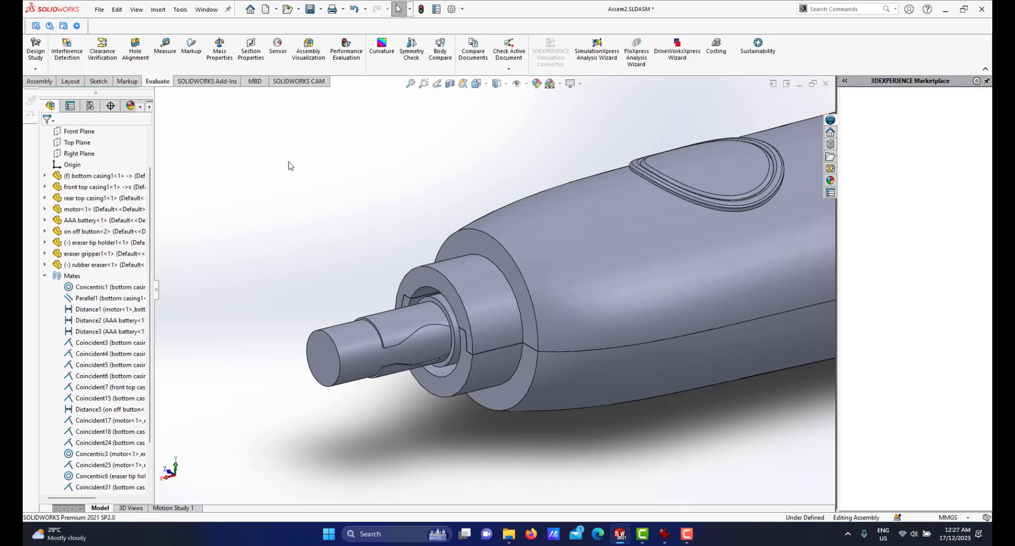
left_click(161, 55)
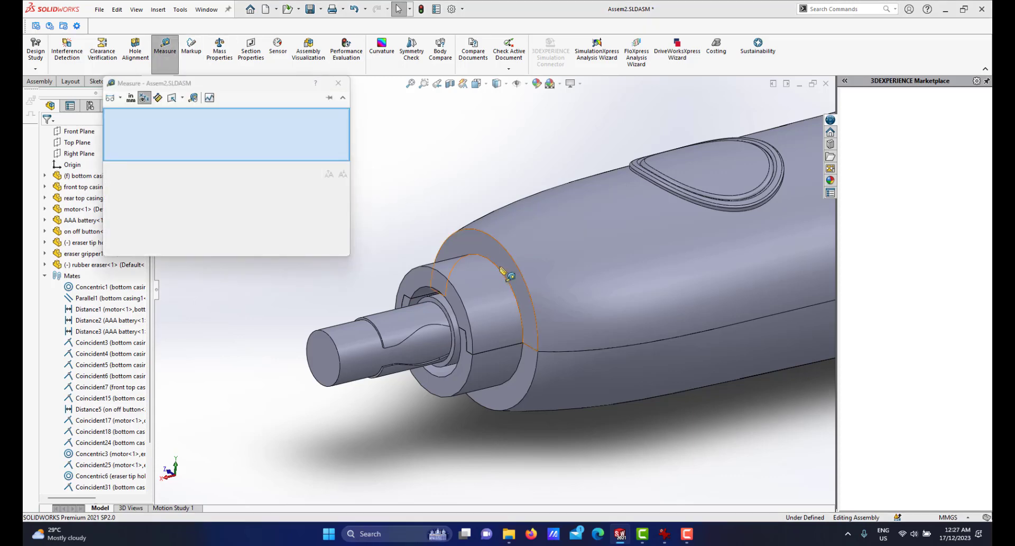
left_click(496, 266)
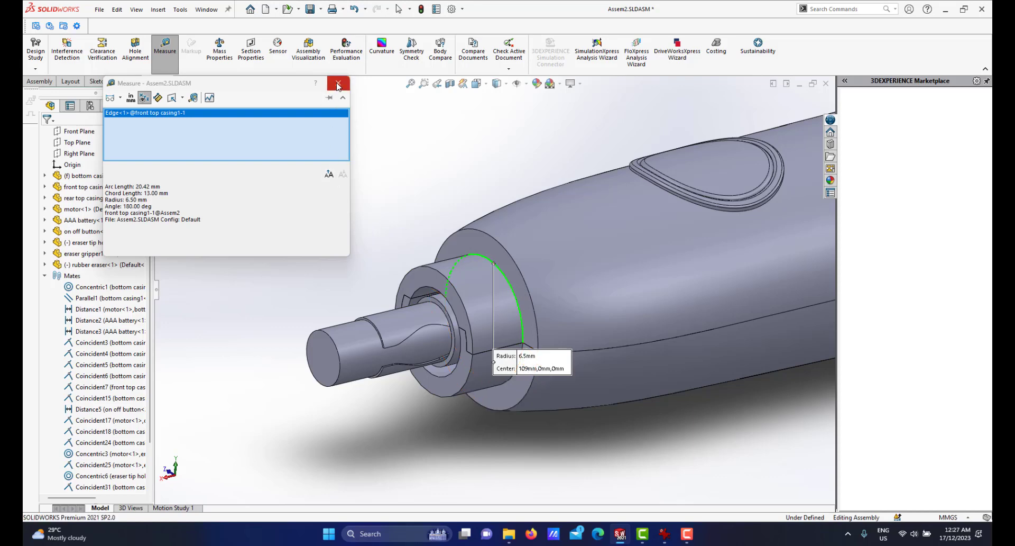
left_click(338, 84)
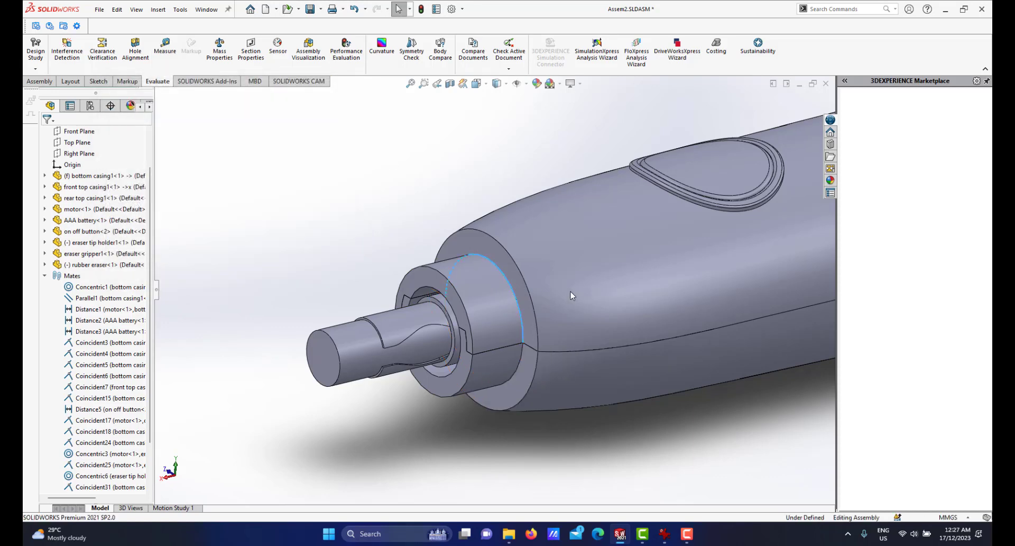
Create a new part and start a sketch on the Front Plane.
left_click(265, 9)
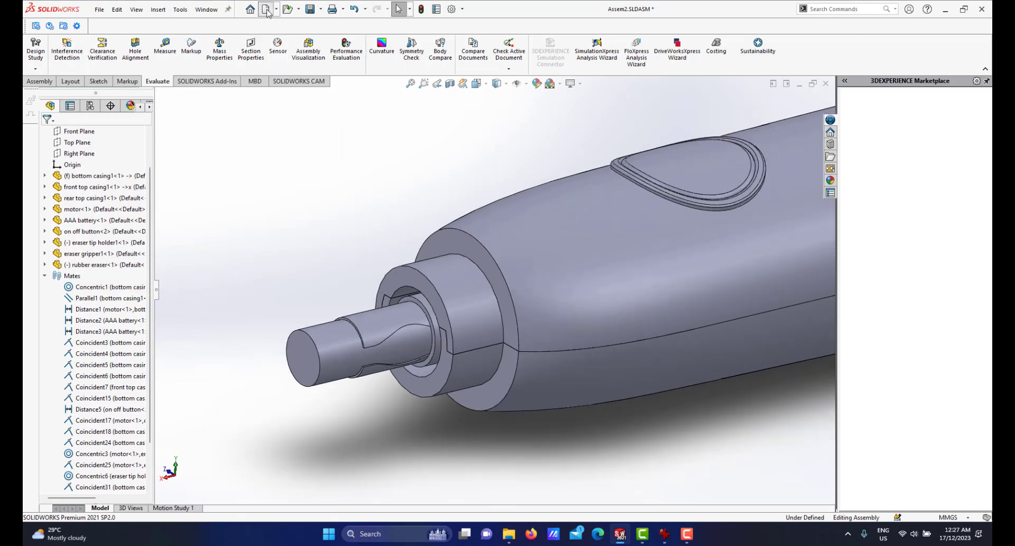
left_click(557, 365)
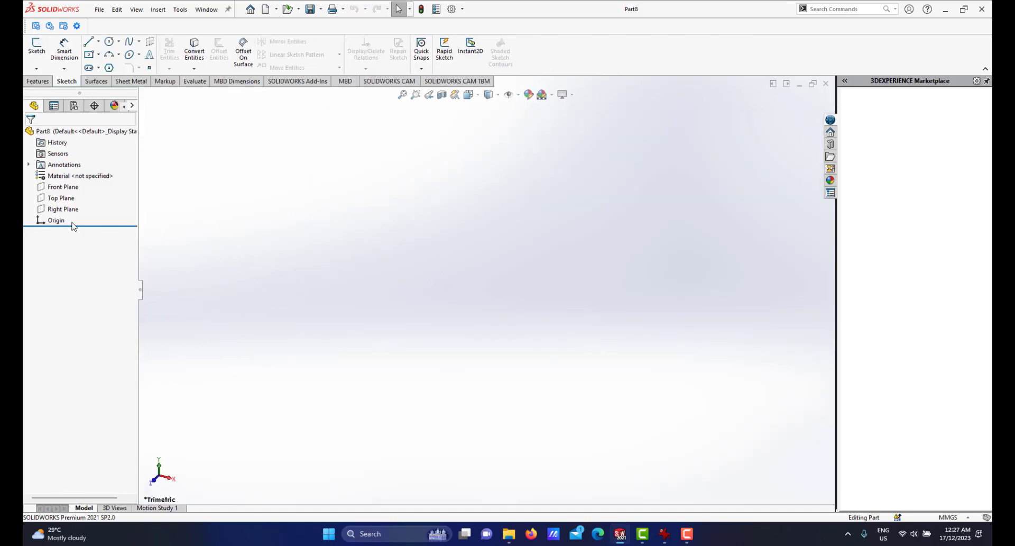
left_click(63, 187)
left_click(74, 175)
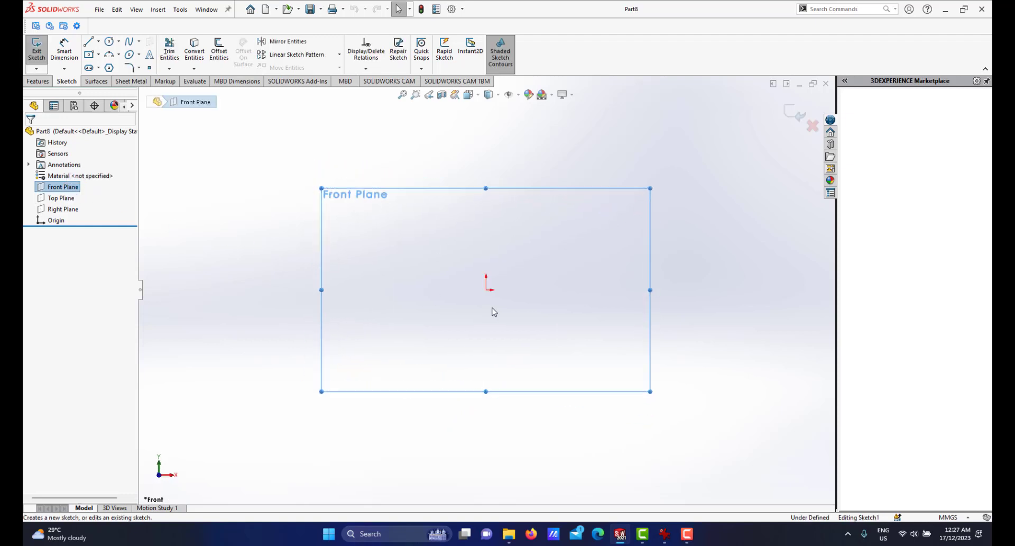
Draw a horizontal centerline from the origin, about 64 mm long.
left_click(98, 42)
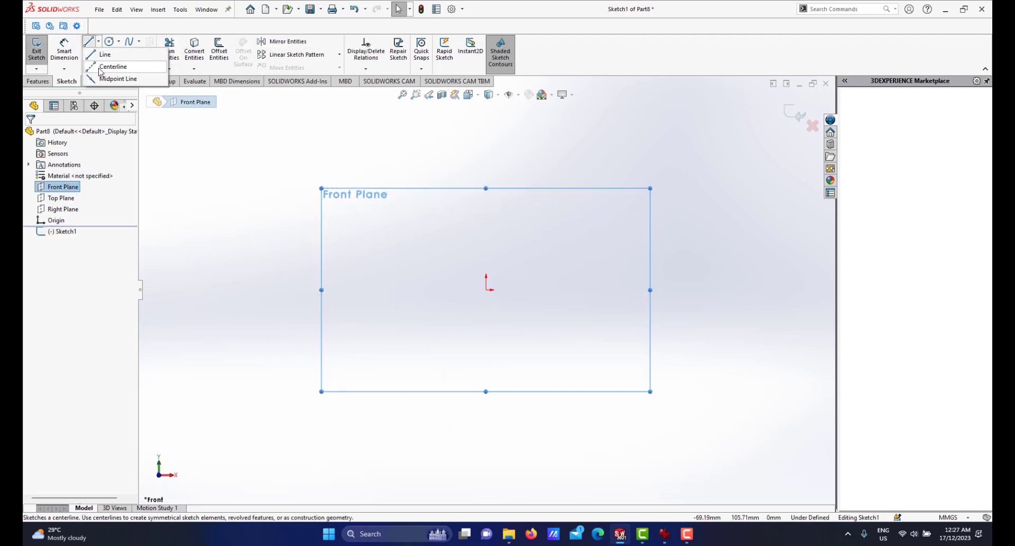
left_click(95, 72)
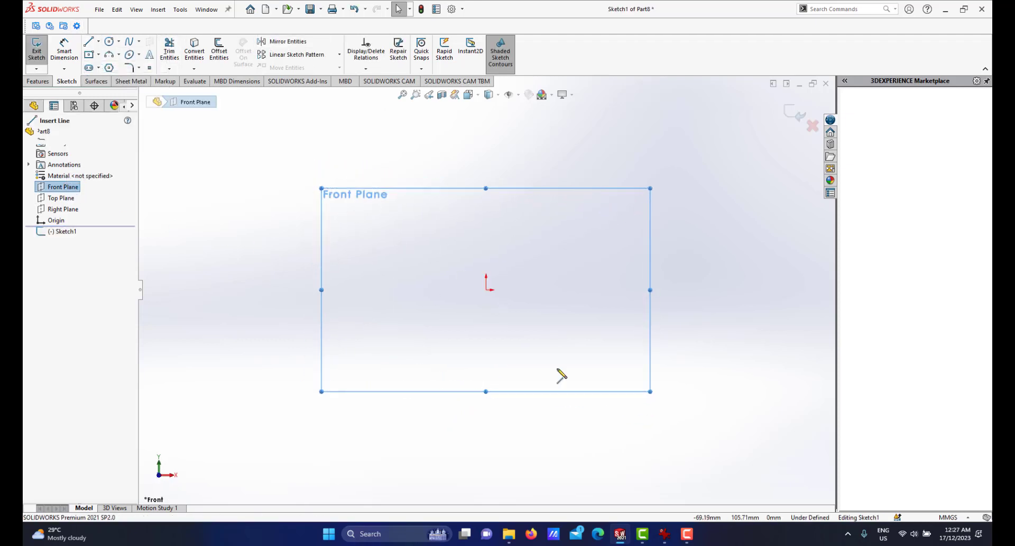
left_click(487, 290)
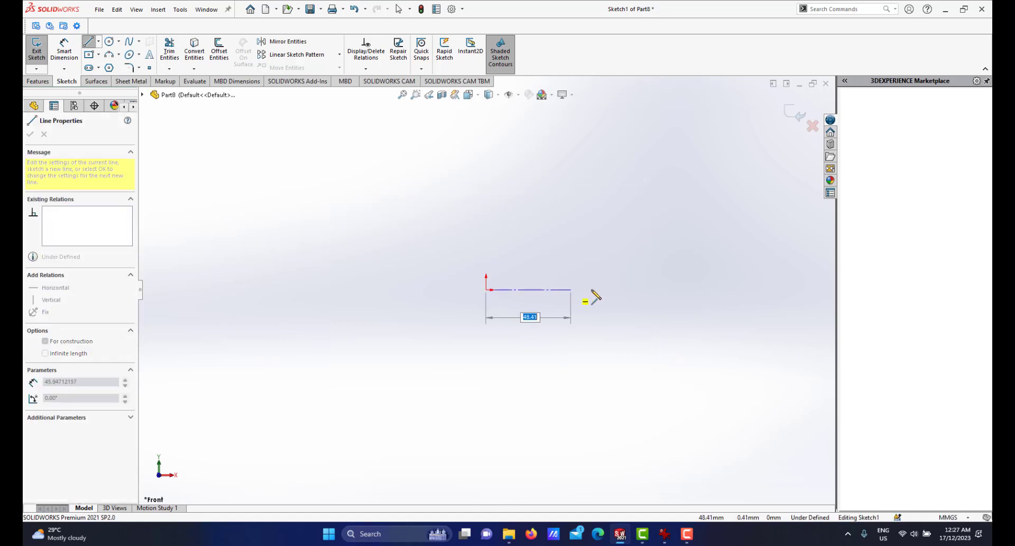
left_click(604, 290)
Dimension the horizontal centerline's length to 22 mm.
right_click(652, 261)
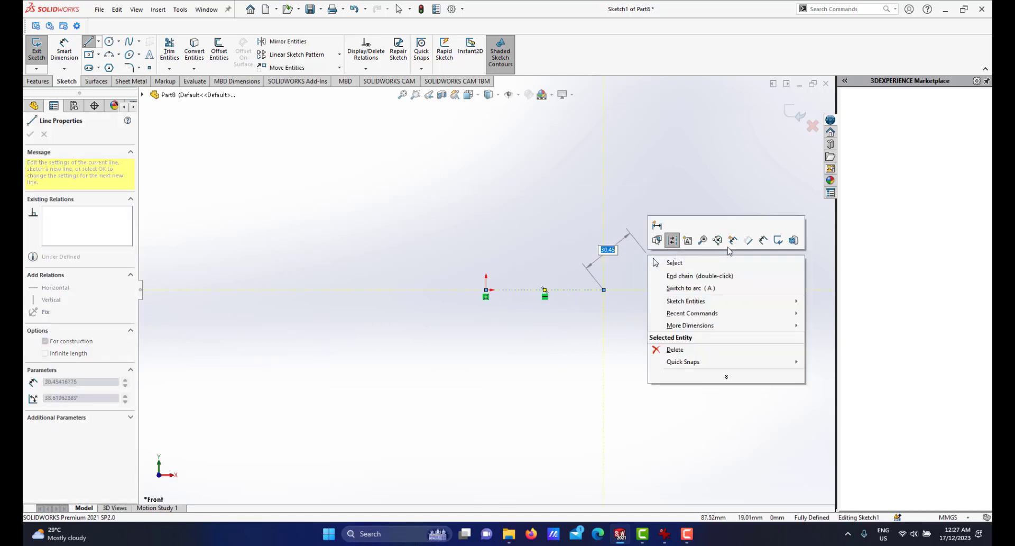
left_click(765, 248)
left_click(582, 291)
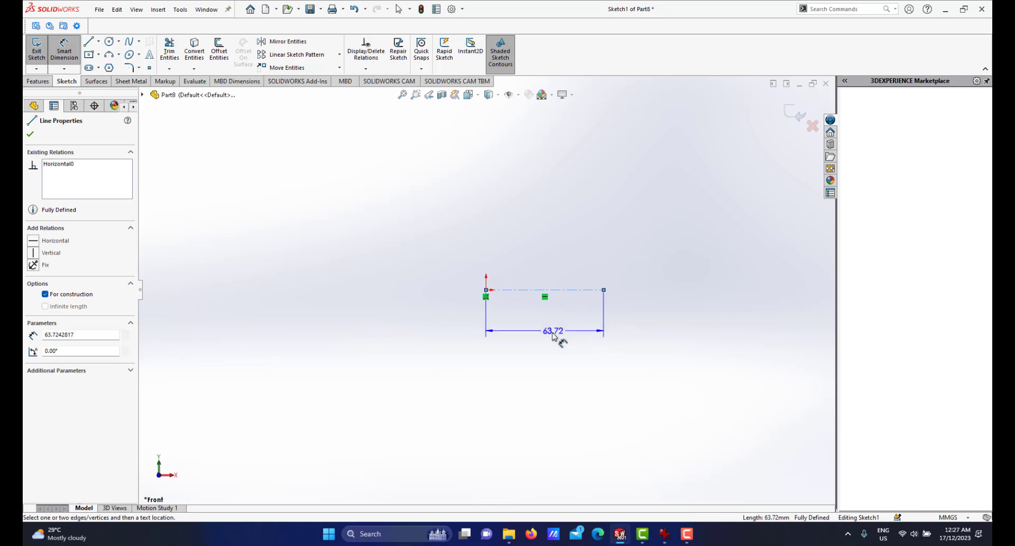
left_click(552, 336)
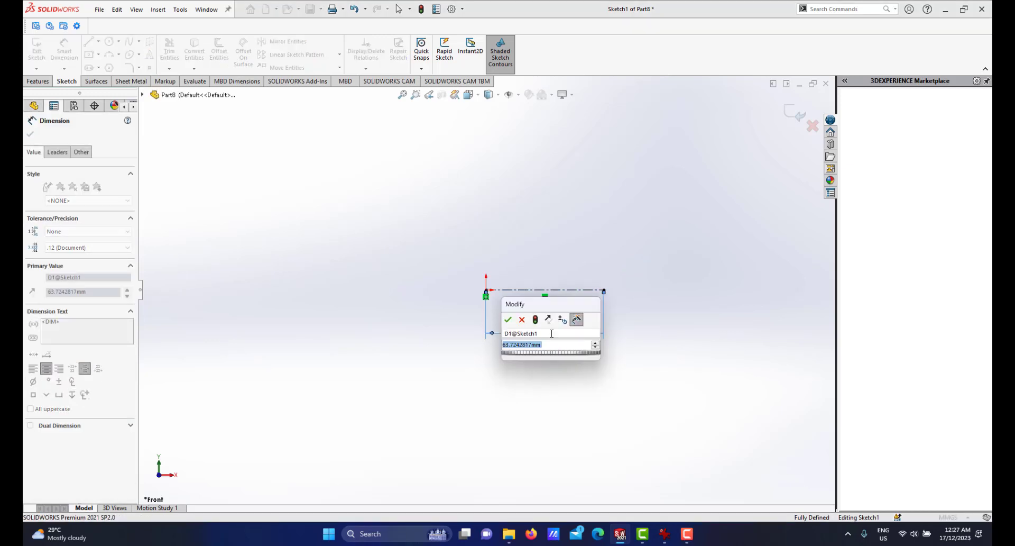
type("22")
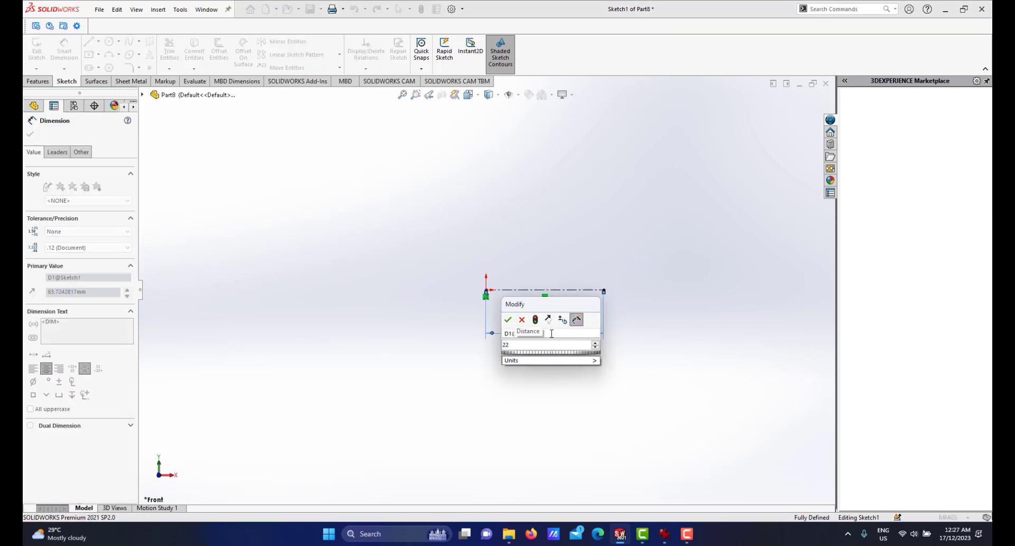
key("Return")
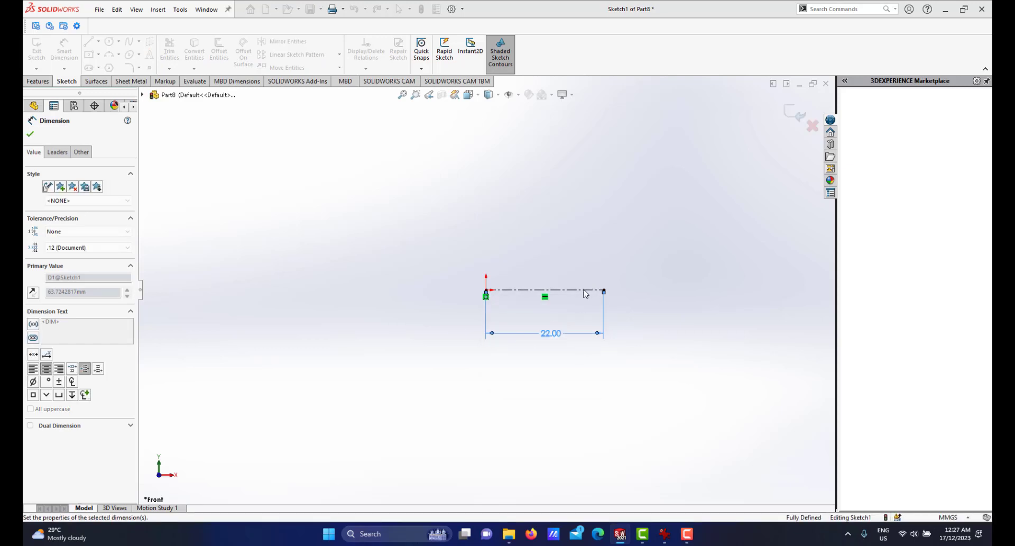
scroll(624, 279, "down", 2)
right_click(635, 239)
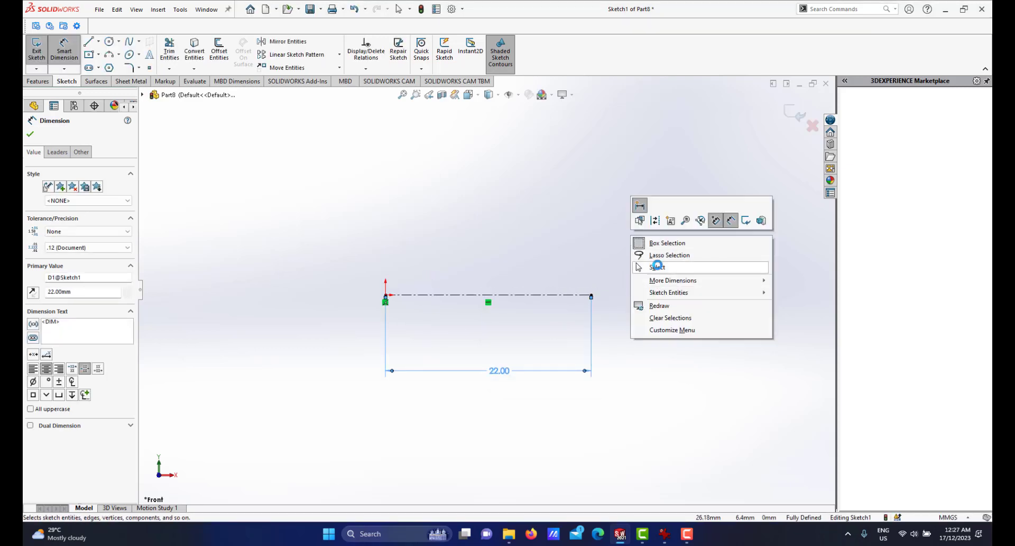
left_click(659, 268)
scroll(659, 269, "down", 1)
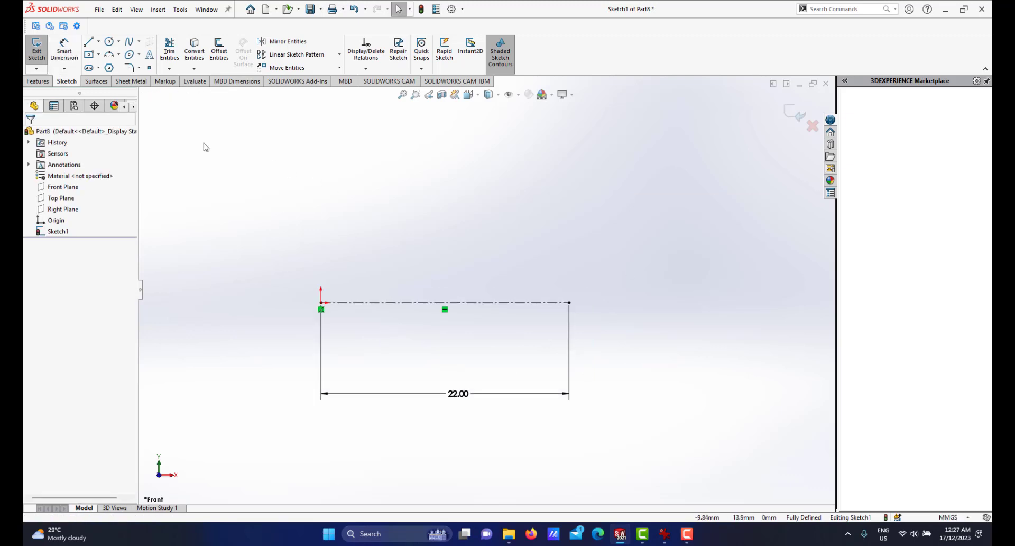
Draw a vertical centerline upward from the horizontal centerline's right end, about 5.4 mm long.
left_click(97, 45)
left_click(108, 66)
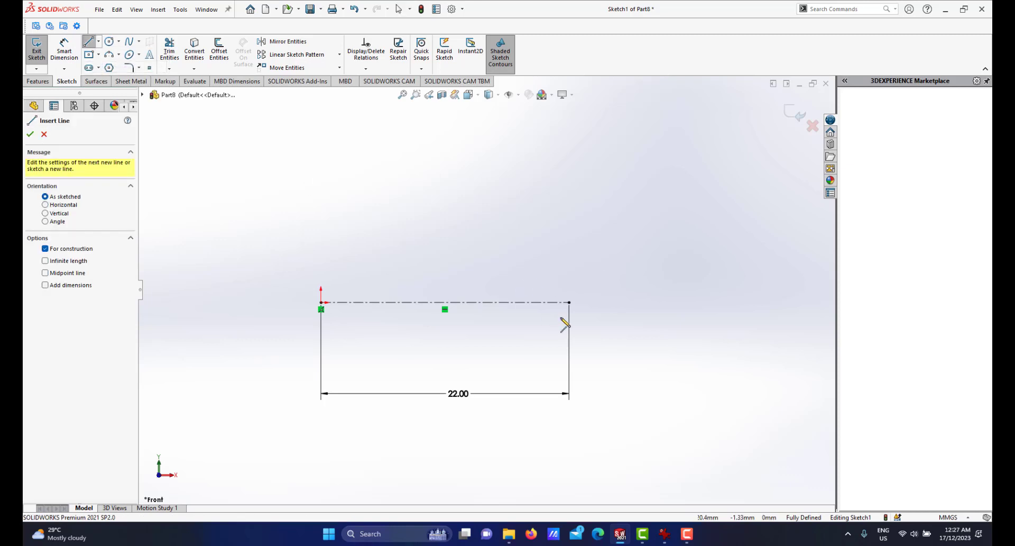
left_click(570, 302)
left_click(569, 241)
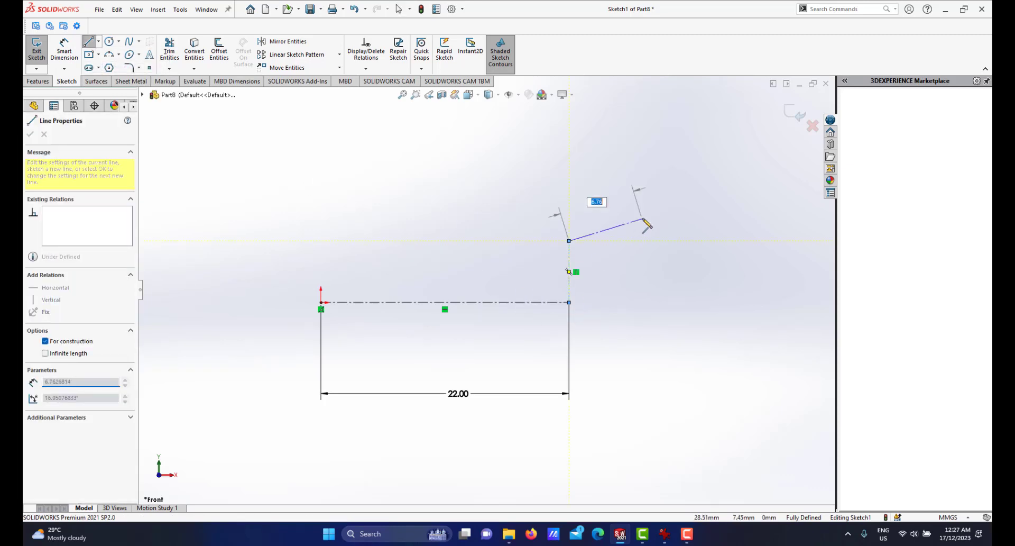
Finish the centerline and dimension the vertical centerline's height to 6.5 mm.
right_click(642, 219)
left_click(652, 189)
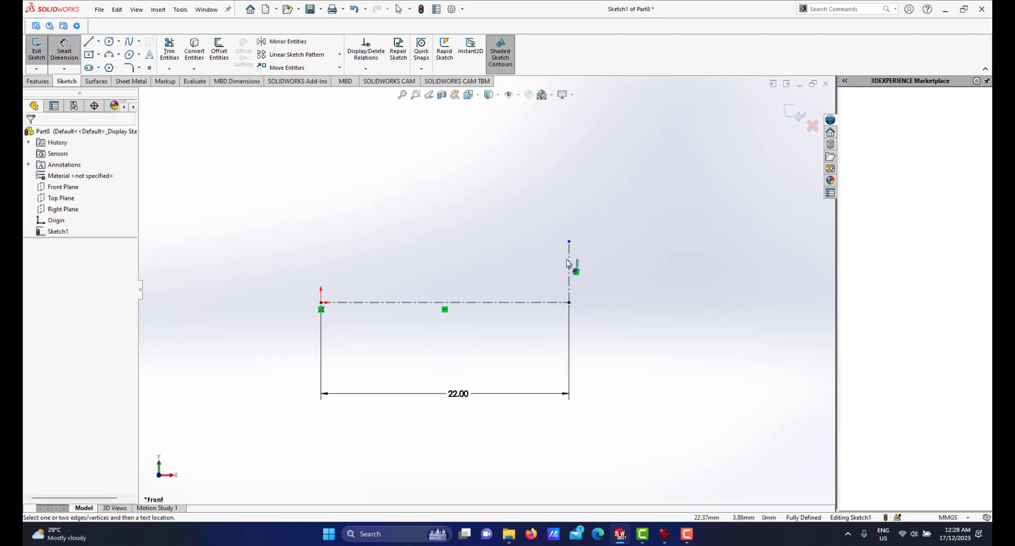
left_click(568, 264)
left_click(611, 275)
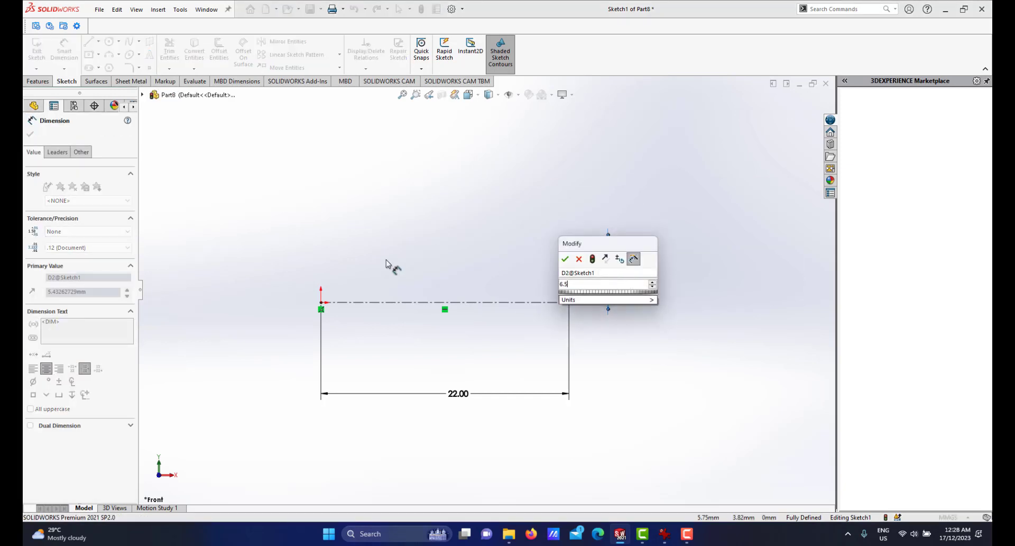
key("Escape")
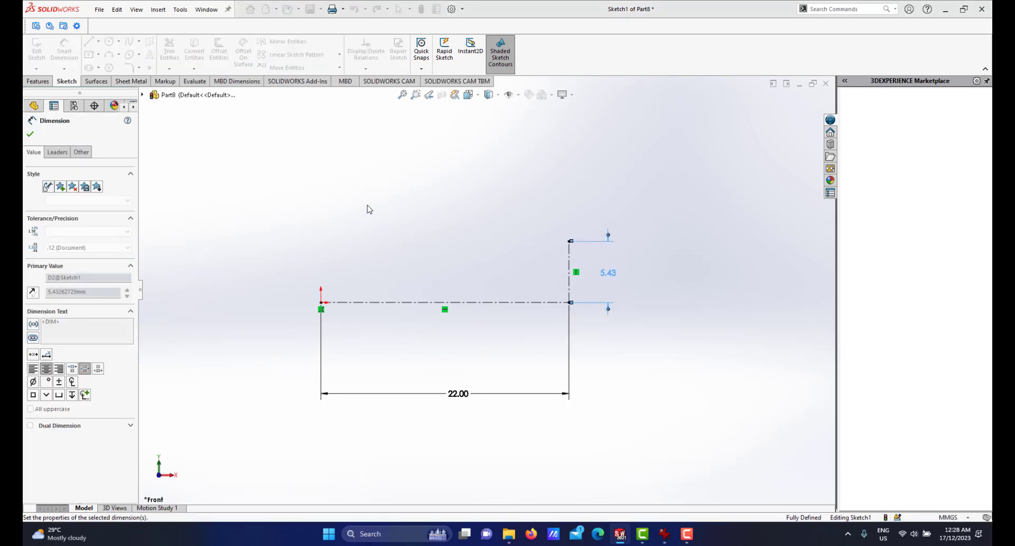
Draw a horizontal line leftward from the top of the vertical centerline, about 3.9 mm long.
right_click(668, 234)
left_click(694, 265)
scroll(485, 290, "up", 2)
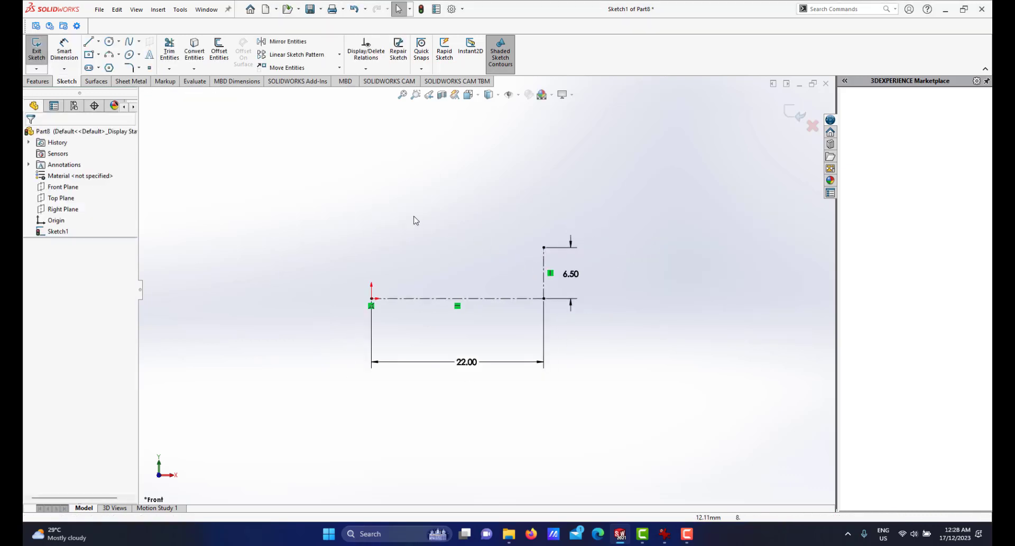
left_click(129, 42)
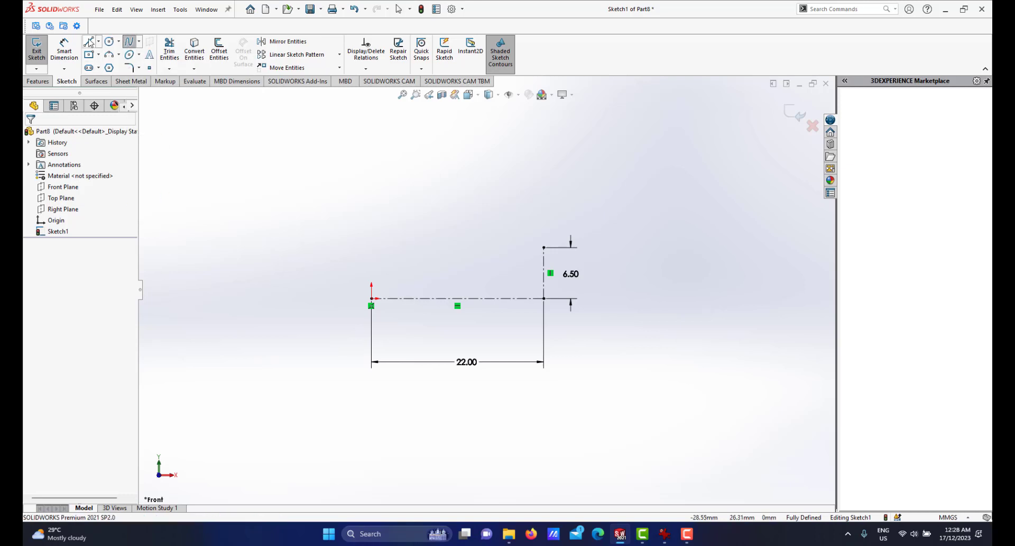
left_click(89, 41)
left_click(544, 247)
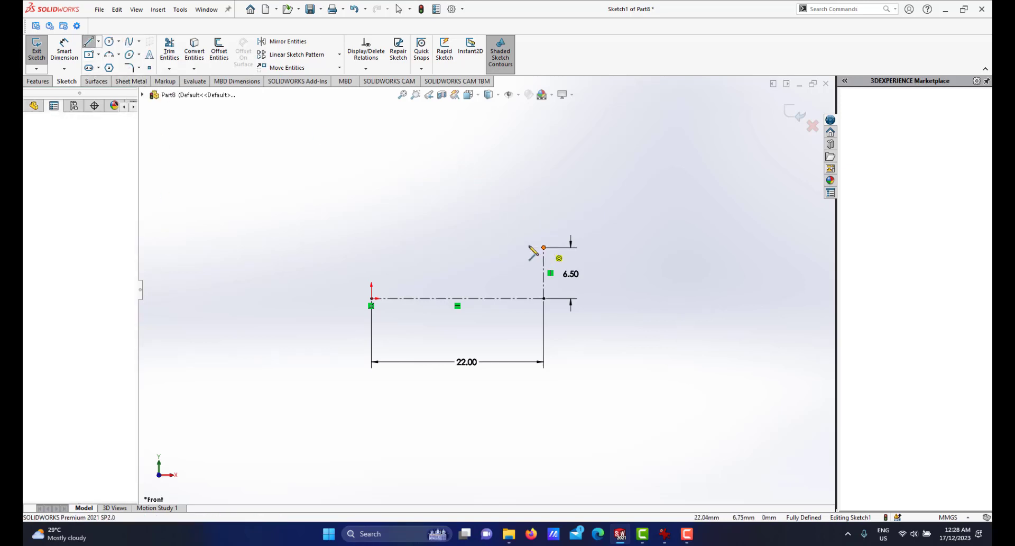
left_click(514, 247)
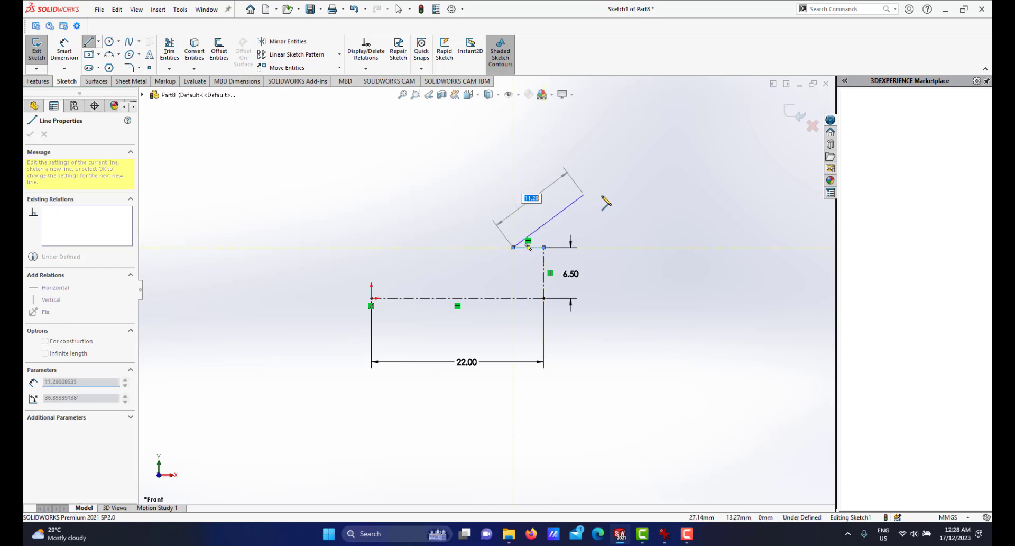
right_click(566, 171)
left_click(699, 180)
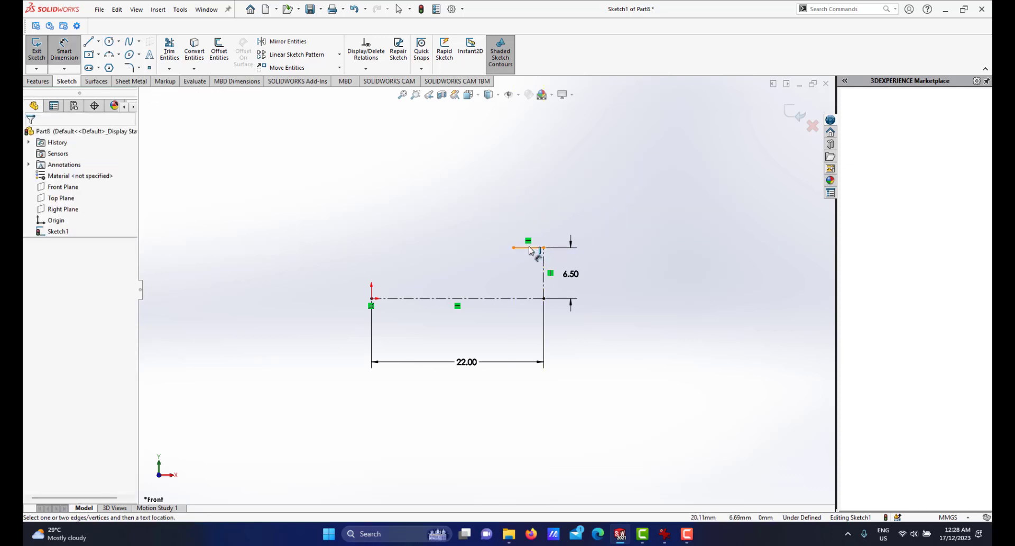
Dimension the horizontal line's length to 5 mm.
left_click(531, 248)
left_click(531, 210)
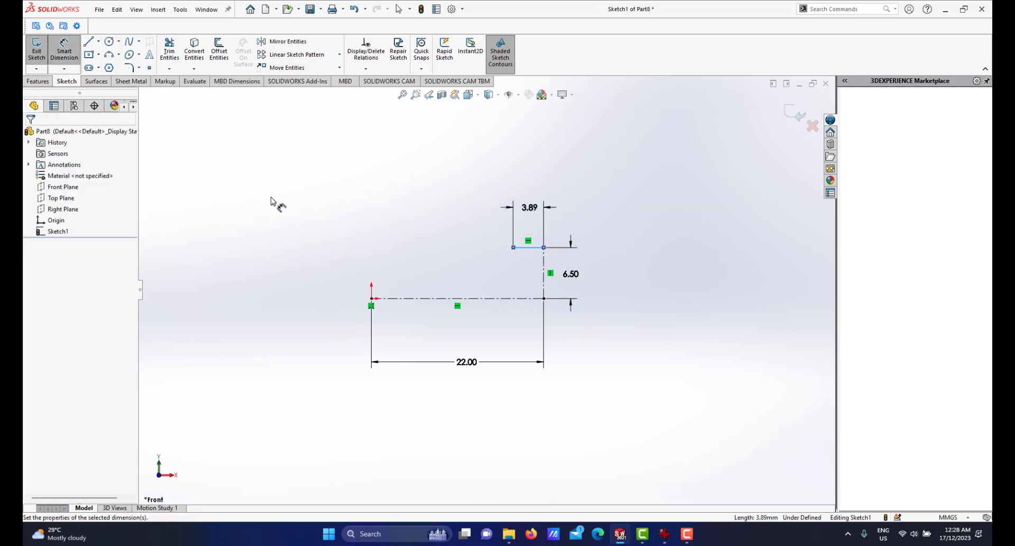
type("5")
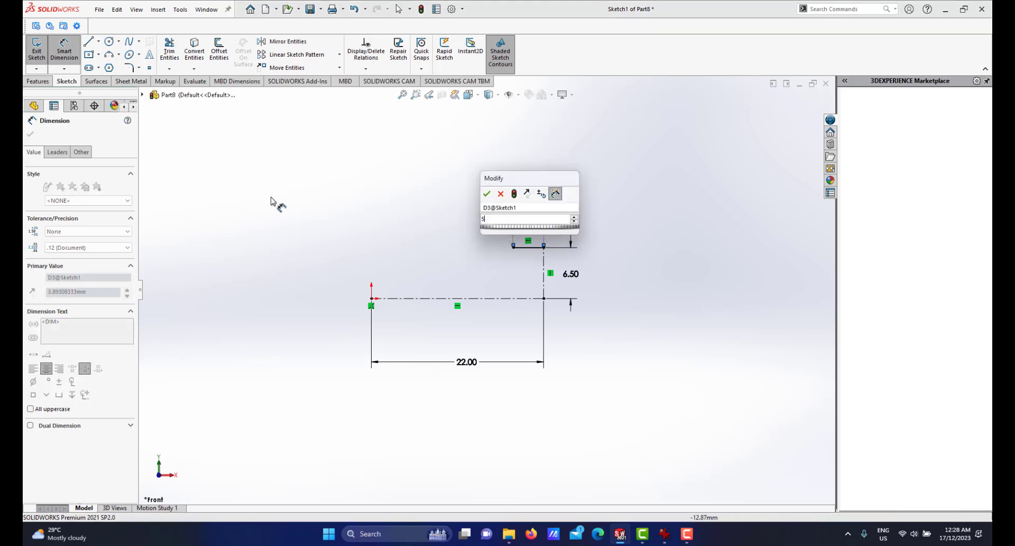
key("Escape")
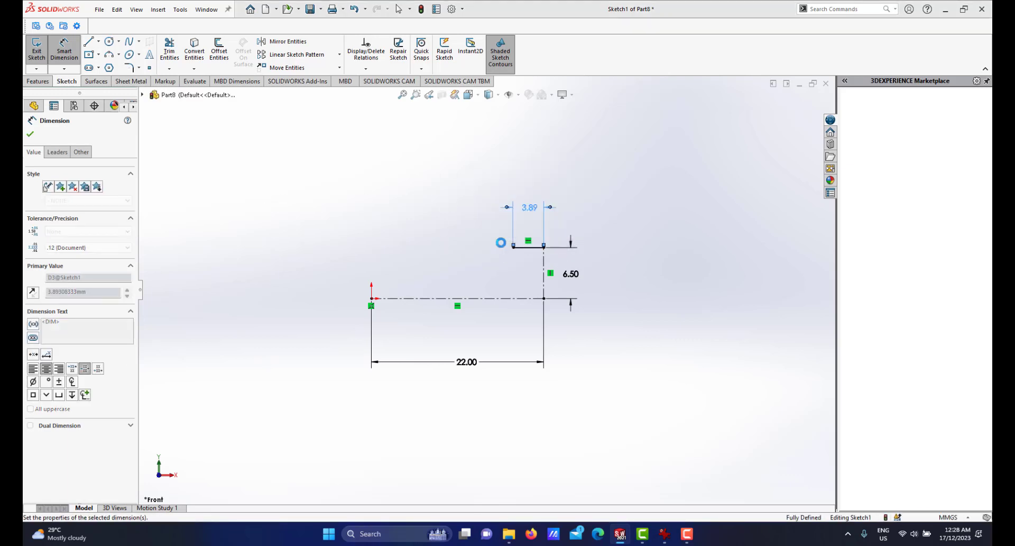
Draw a spline from the left end of the 5 mm line down to the origin.
scroll(524, 225, "down", 2)
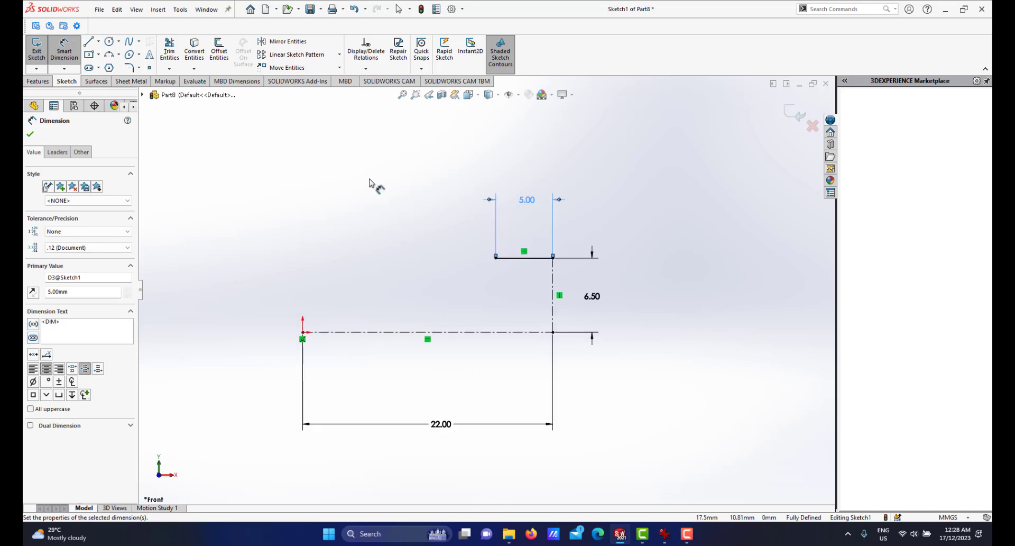
left_click(129, 43)
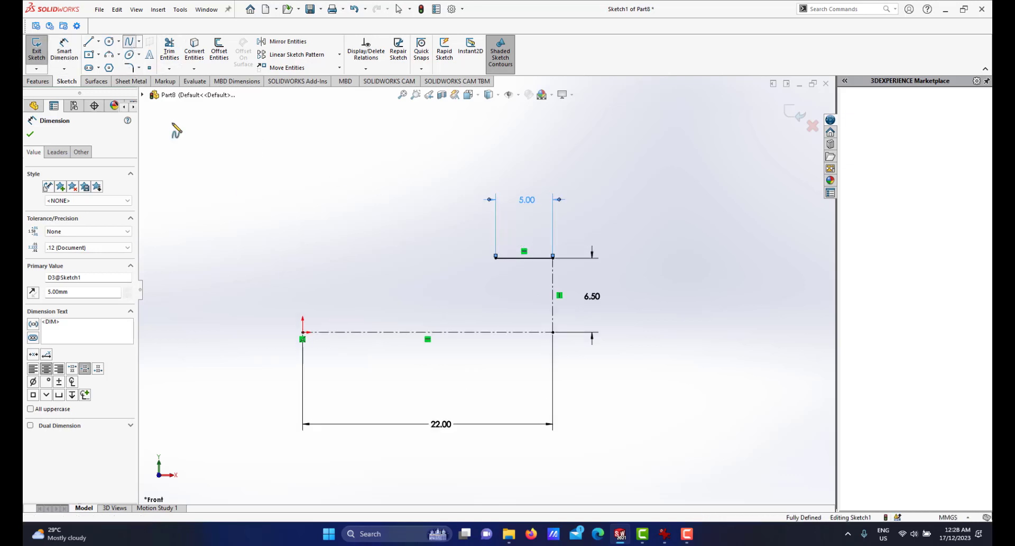
left_click(496, 258)
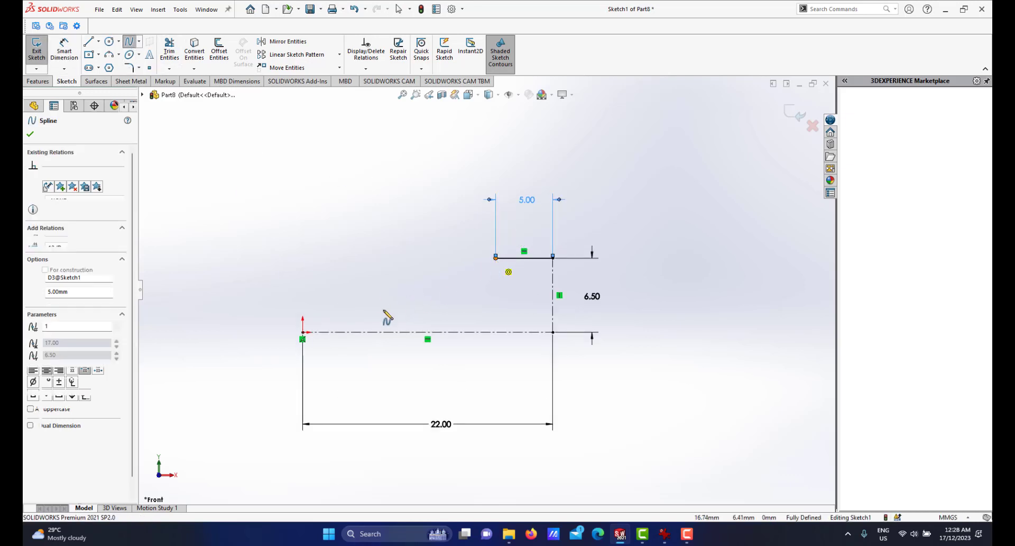
left_click(303, 332)
right_click(385, 268)
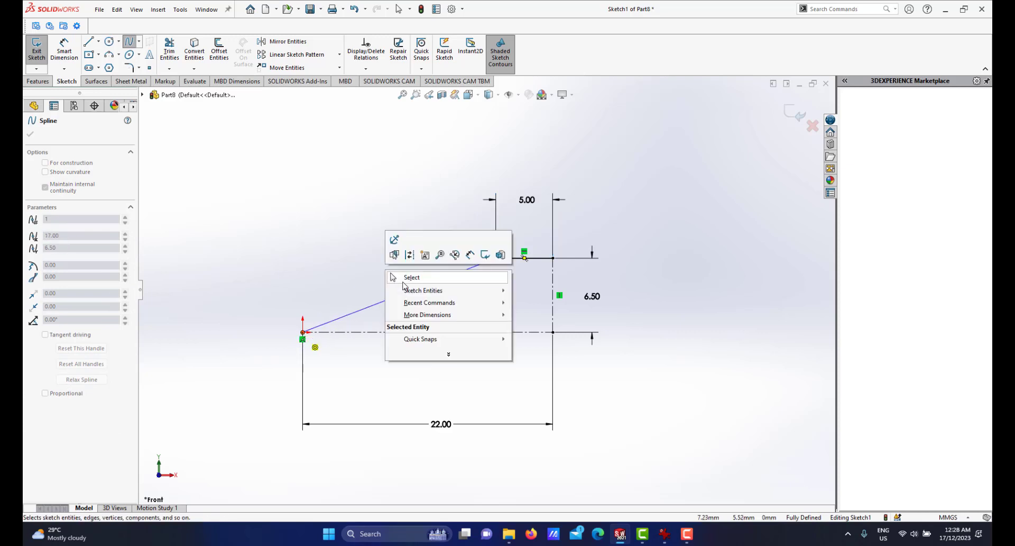
left_click(414, 276)
Adjust the spline's tangent handle at the origin and make it vertical.
scroll(369, 308, "down", 2)
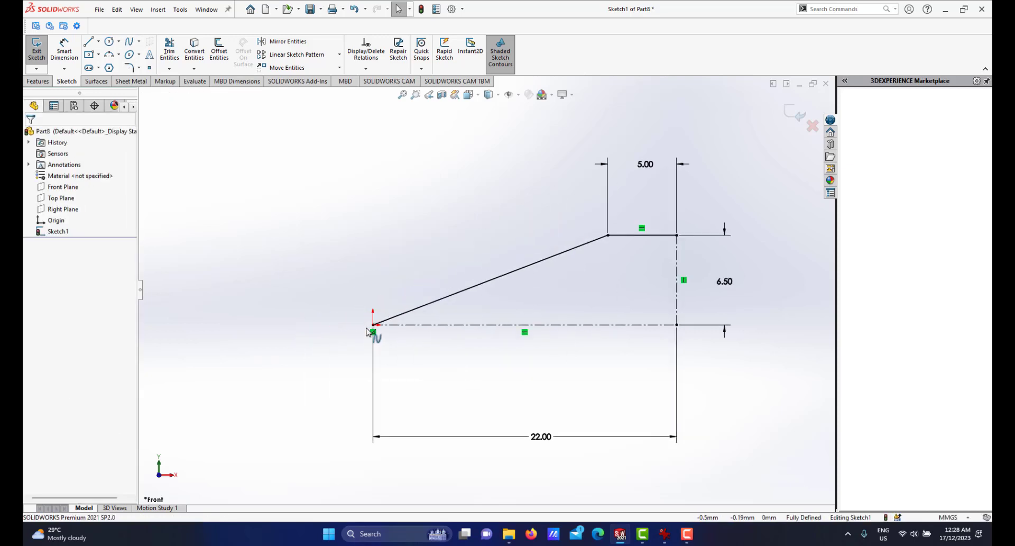
left_click(375, 324)
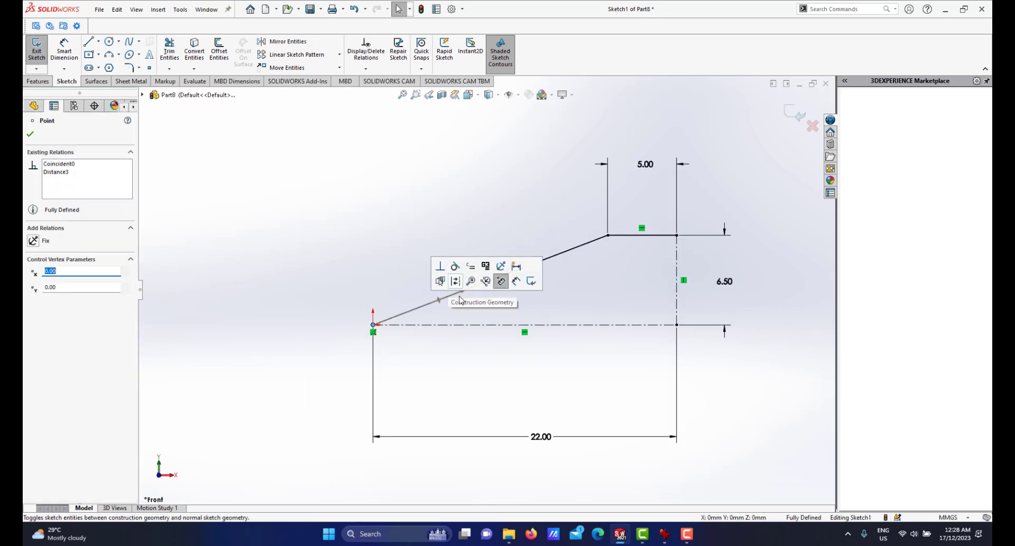
scroll(486, 286, "up", 2)
scroll(459, 313, "down", 2)
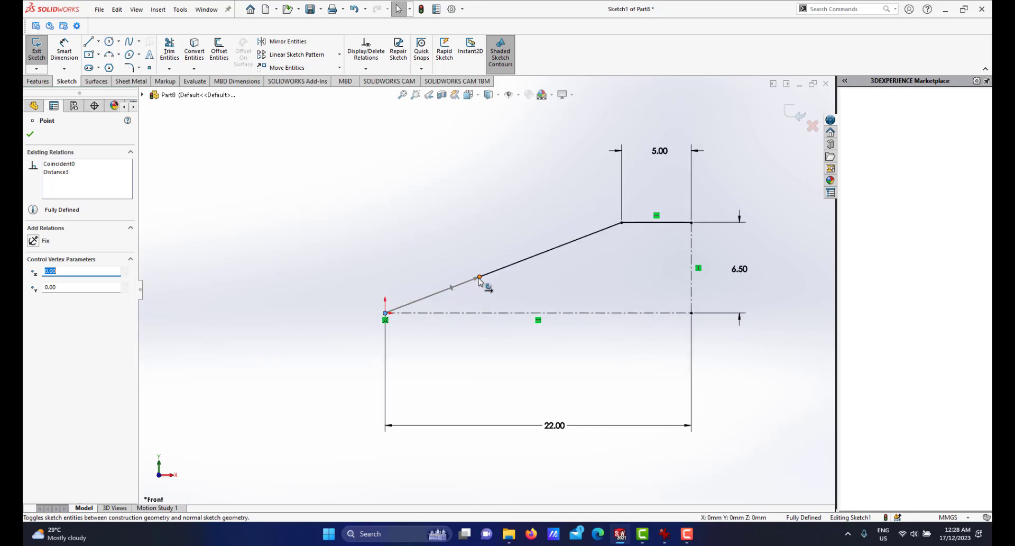
left_click_drag(480, 280, 416, 237)
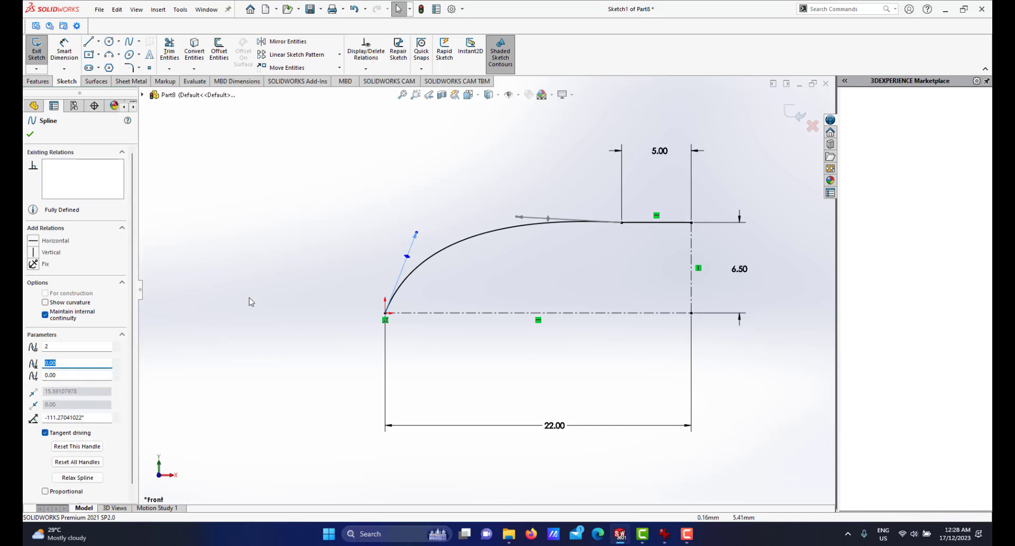
left_click(33, 252)
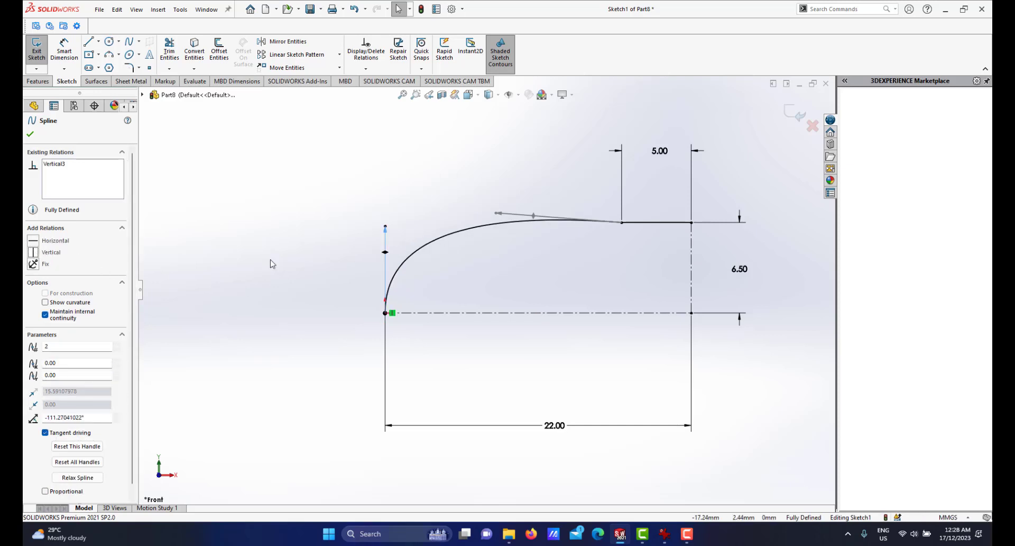
Make the spline's tangent at its upper end horizontal and stretch that handle to flatten the curve.
scroll(469, 256, "down", 3)
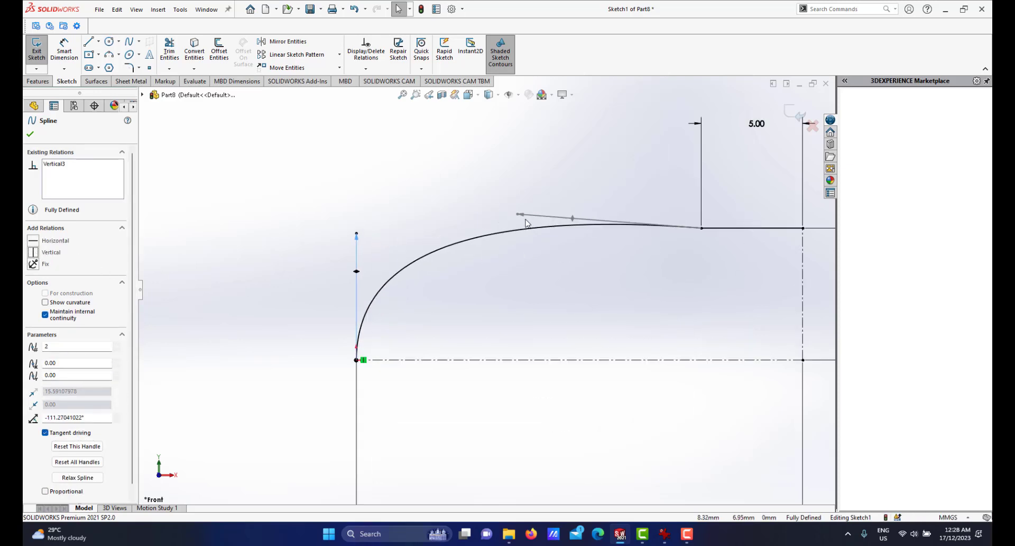
left_click(520, 216)
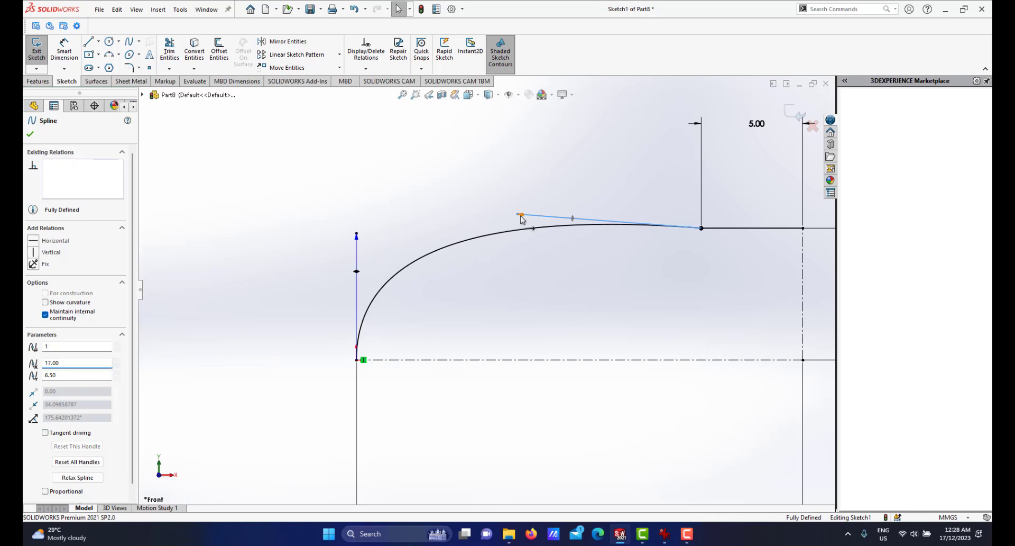
left_click(33, 242)
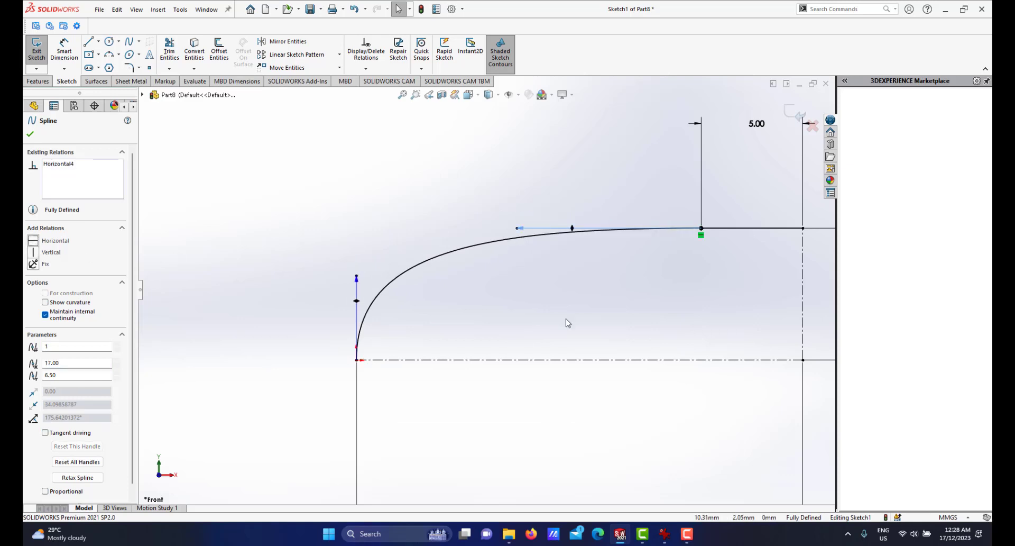
scroll(569, 322, "up", 3)
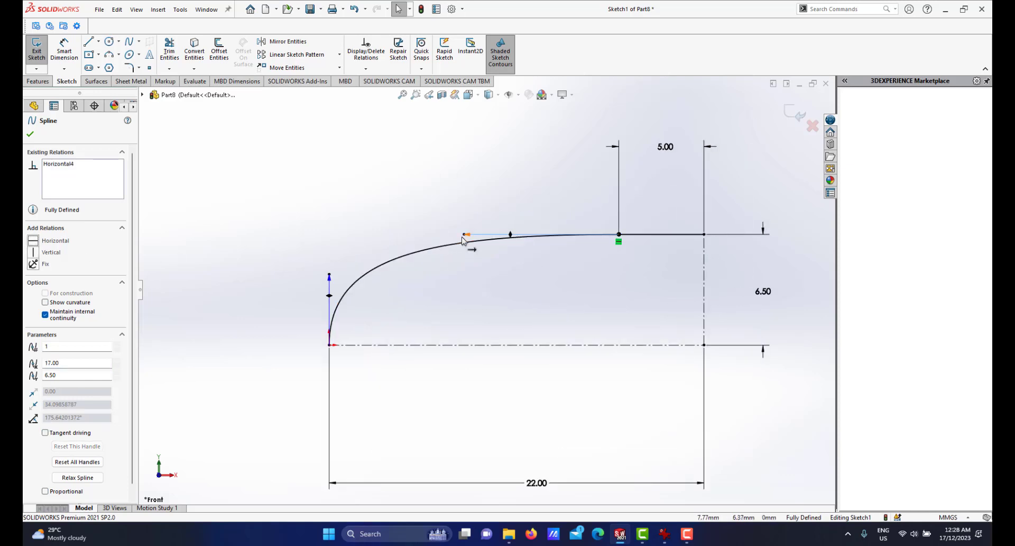
left_click_drag(465, 237, 417, 244)
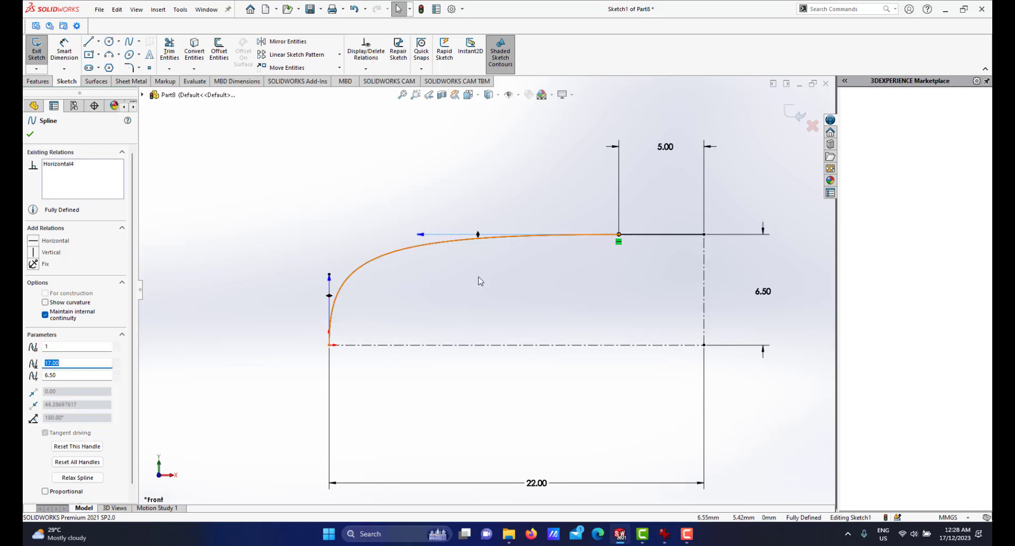
Close the profile with lines down the vertical centerline and back along the horizontal centerline to the origin.
scroll(480, 287, "up", 2)
scroll(423, 308, "down", 2)
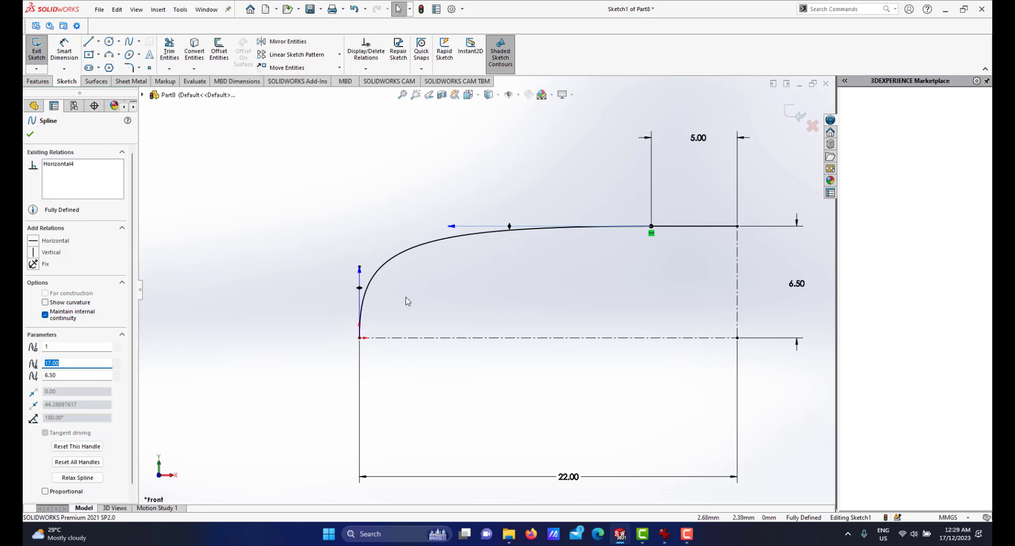
scroll(406, 301, "down", 2)
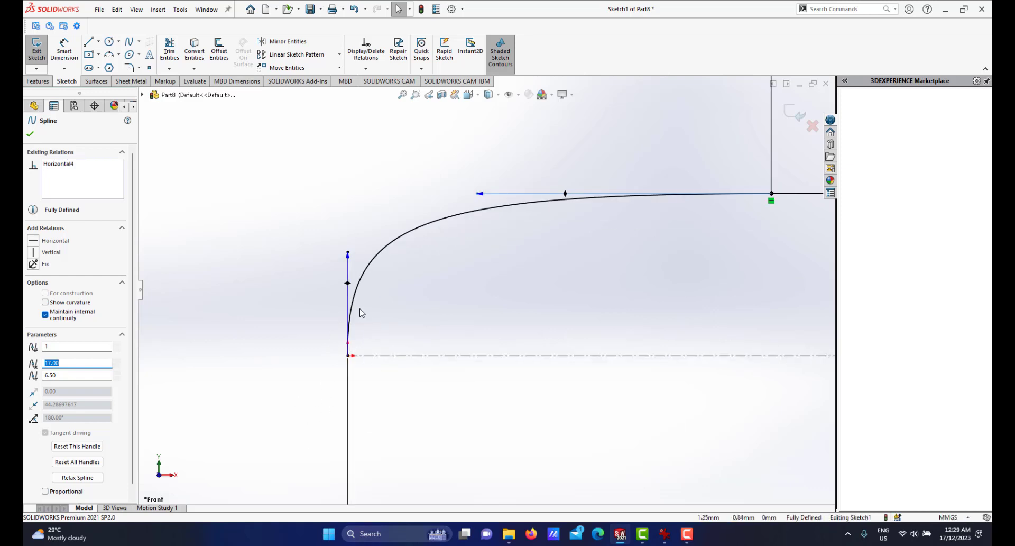
scroll(380, 275, "up", 1)
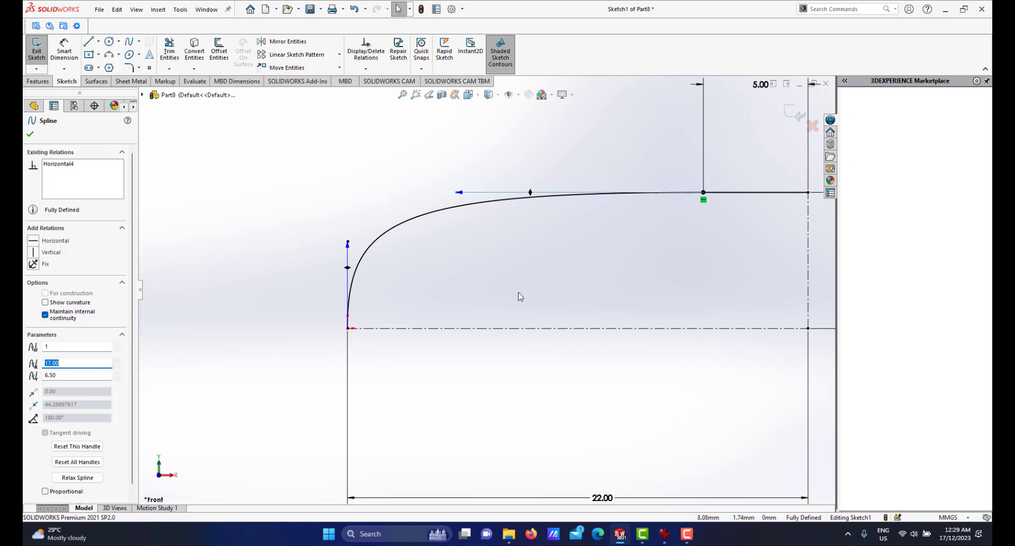
scroll(571, 281, "up", 3)
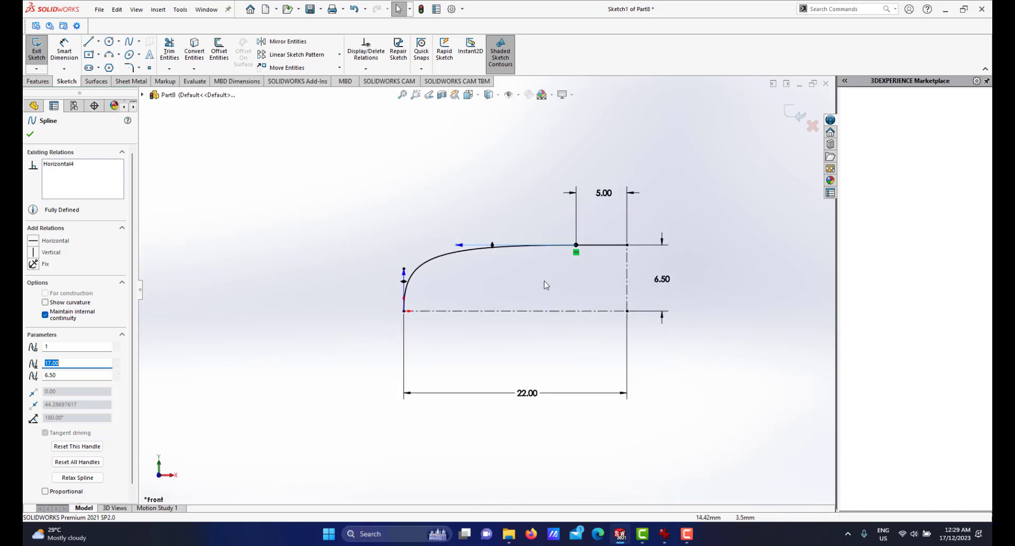
scroll(556, 285, "down", 1)
scroll(556, 285, "up", 2)
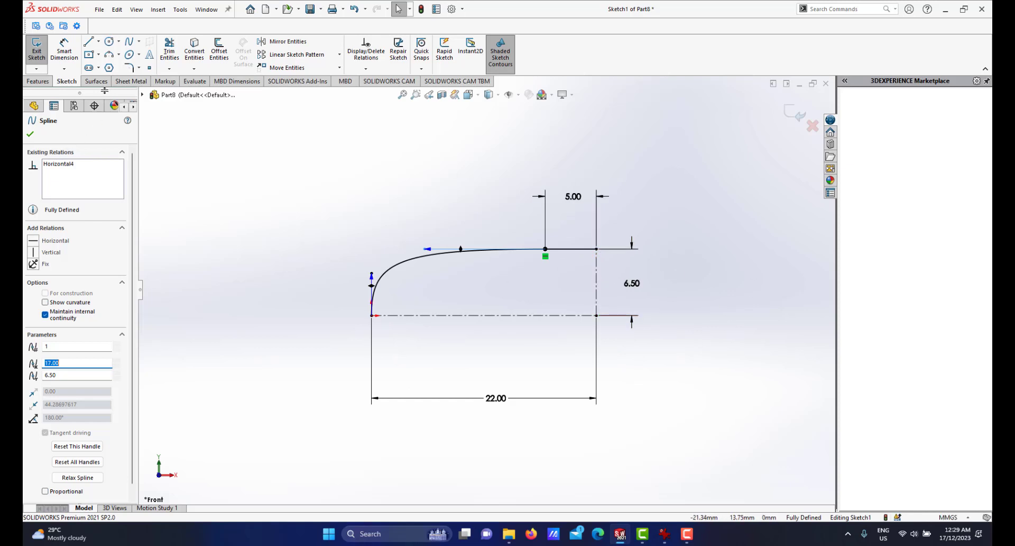
key("l")
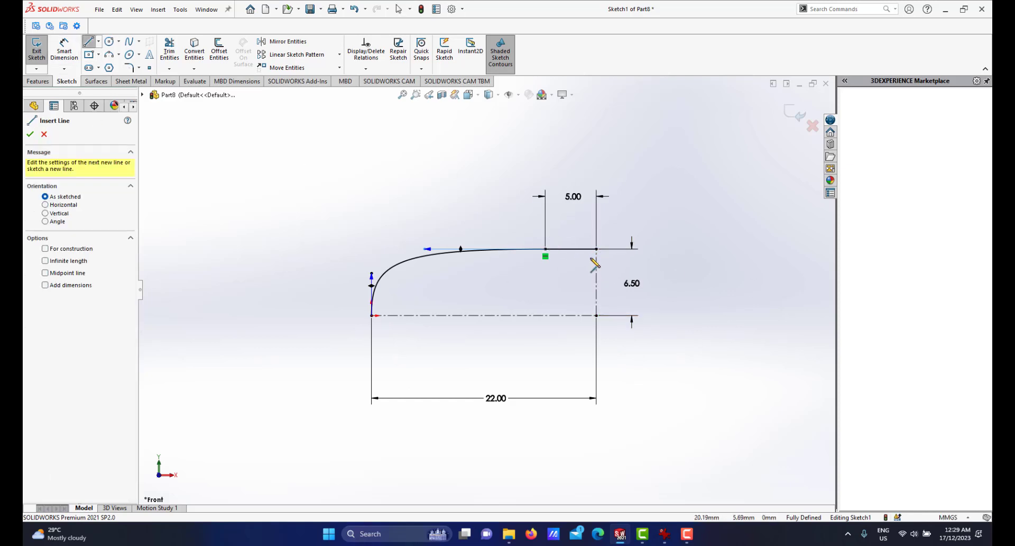
left_click(597, 249)
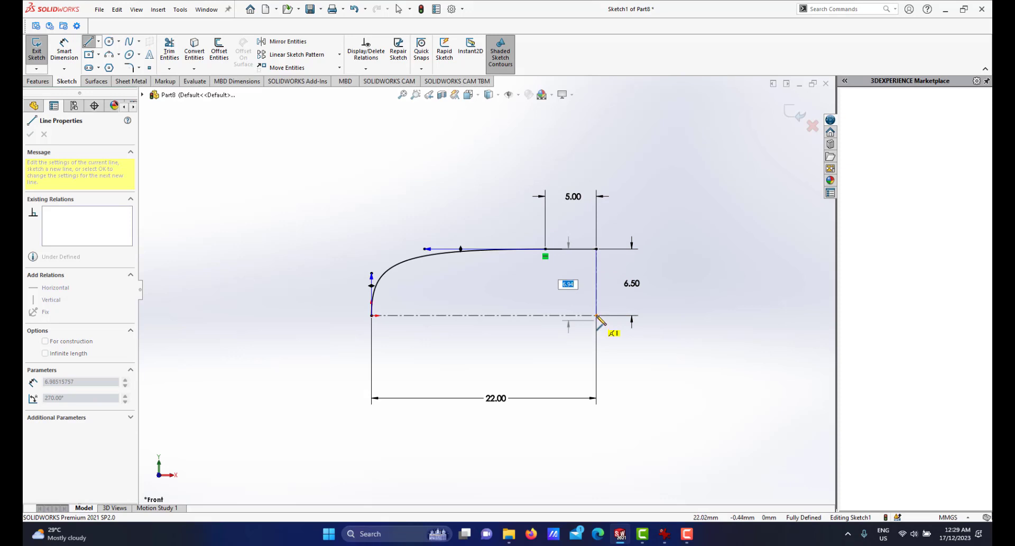
left_click(597, 316)
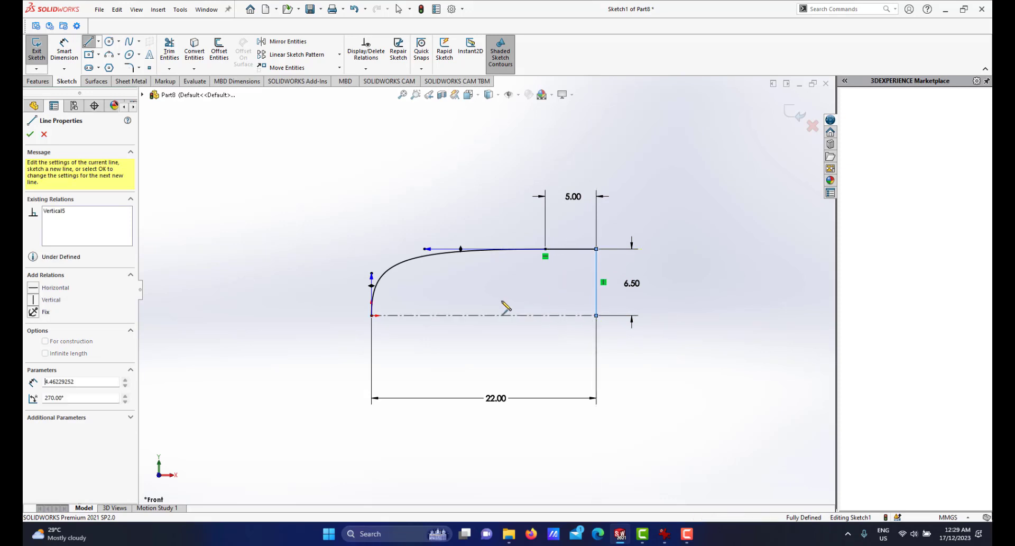
left_click(372, 315)
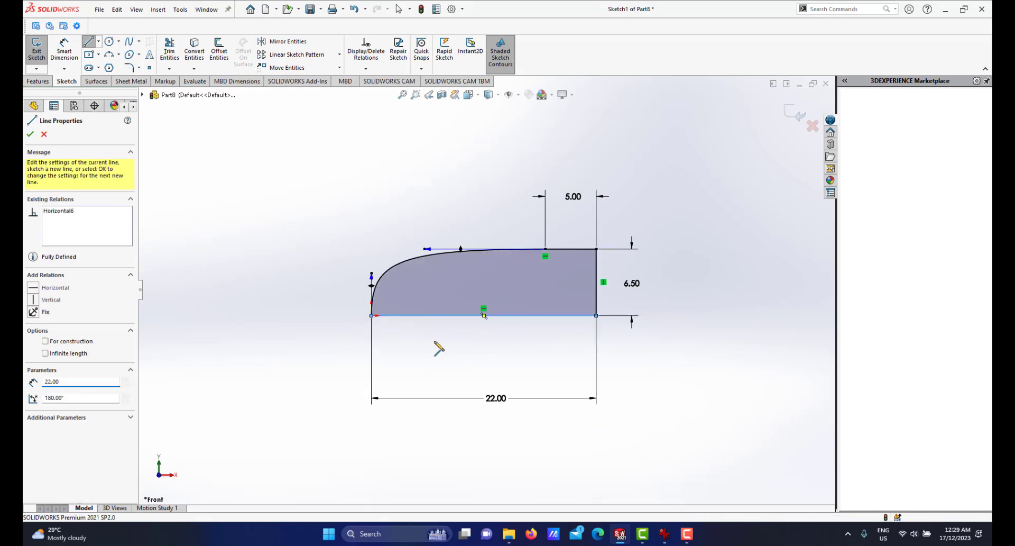
right_click(434, 343)
left_click(463, 350)
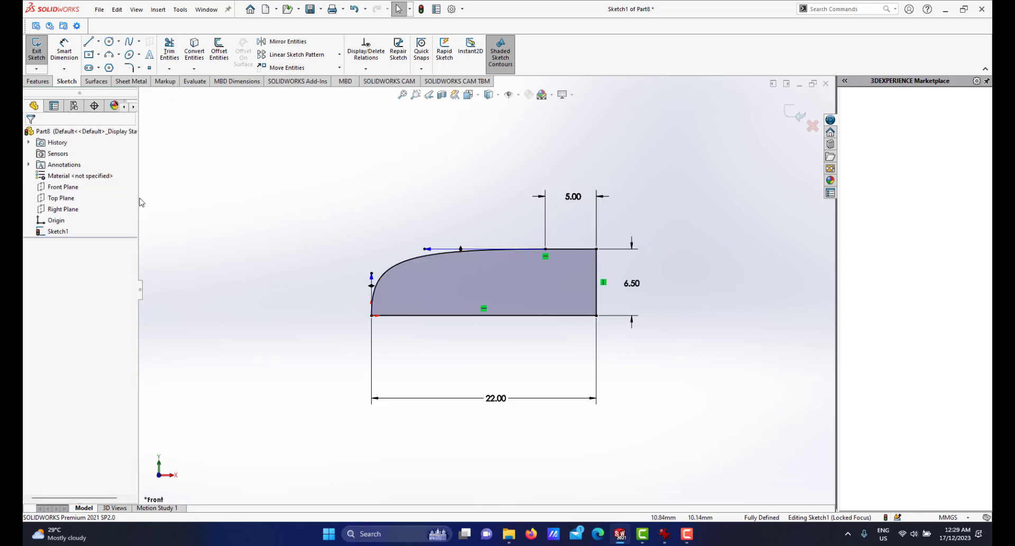
Revolve the closed sketch profile 360 degrees about its bottom horizontal line.
left_click(38, 81)
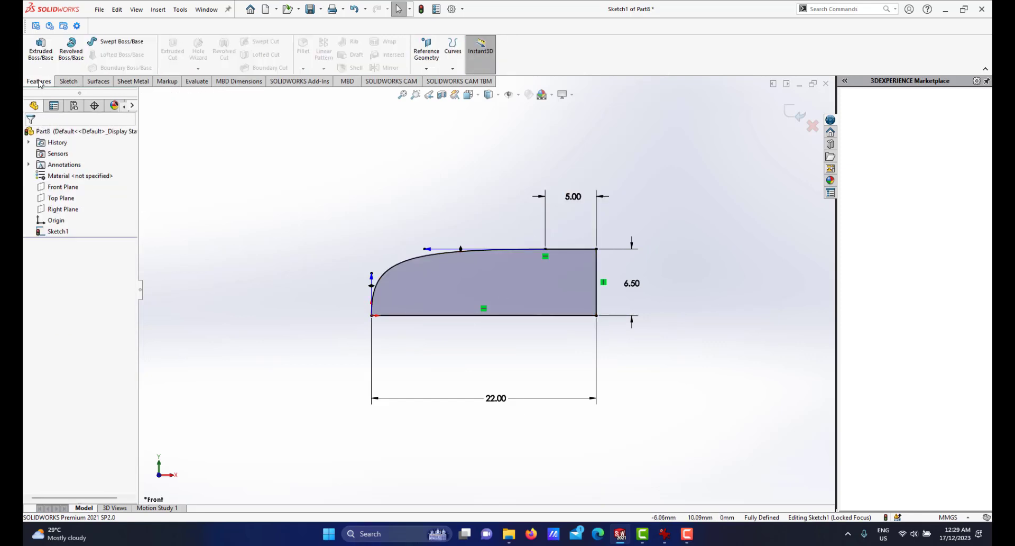
left_click(74, 68)
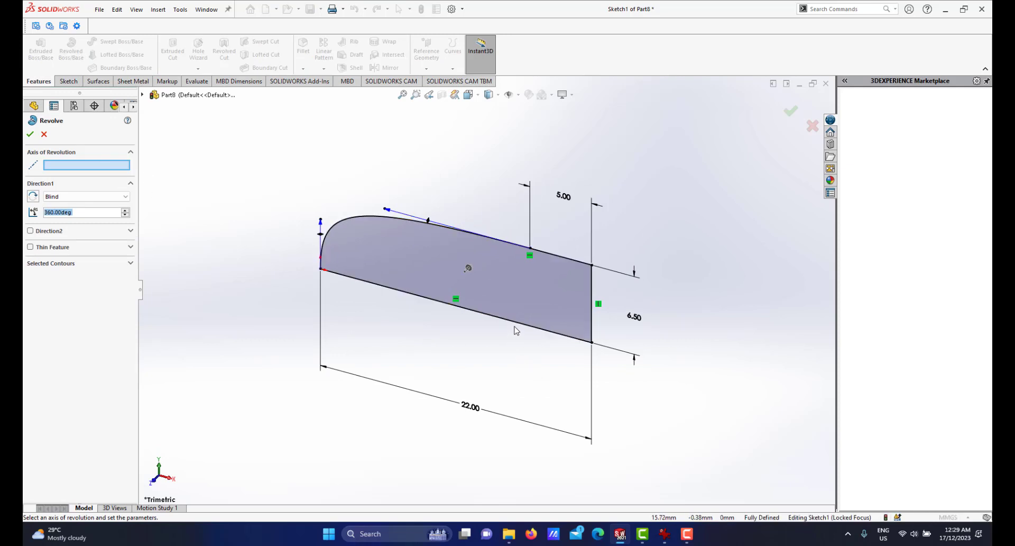
left_click(498, 321)
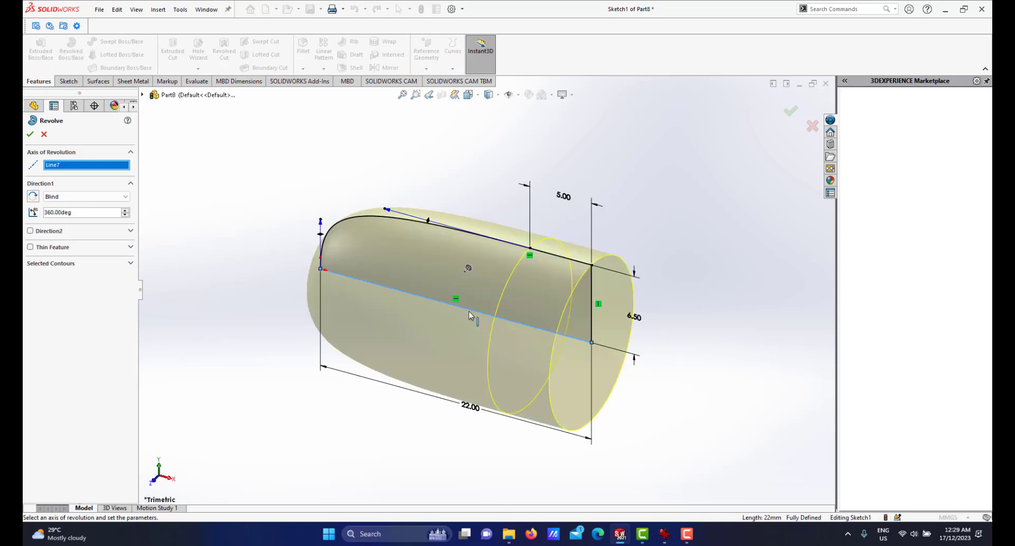
left_click(31, 135)
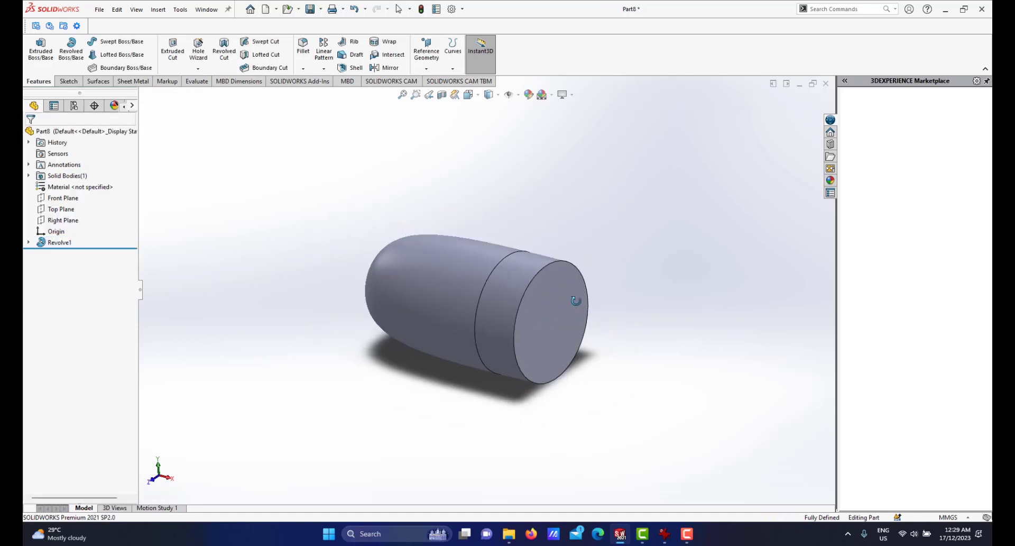
Shell the revolved body outward with 2 mm thickness, removing the flat end face.
scroll(485, 285, "down", 1)
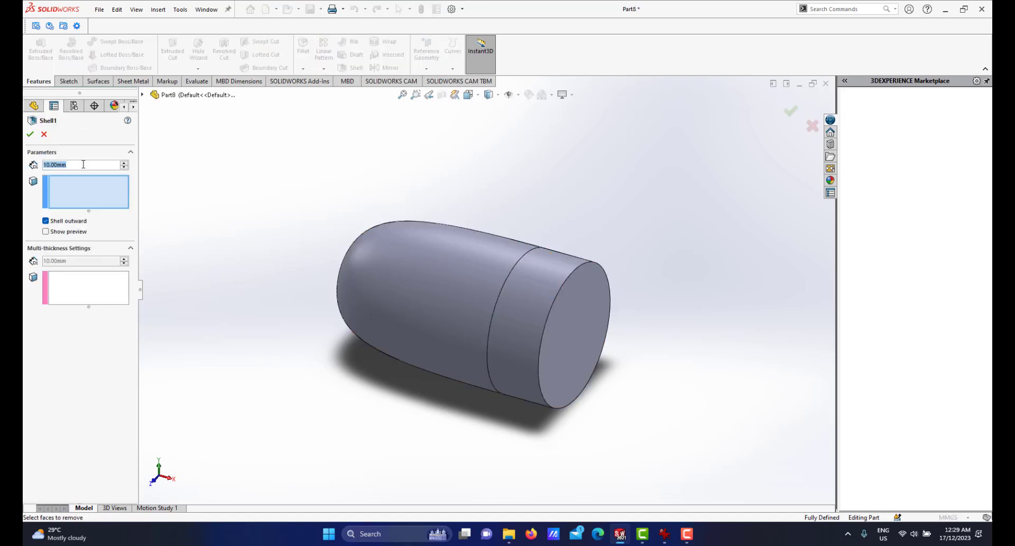
type("2")
key("Return")
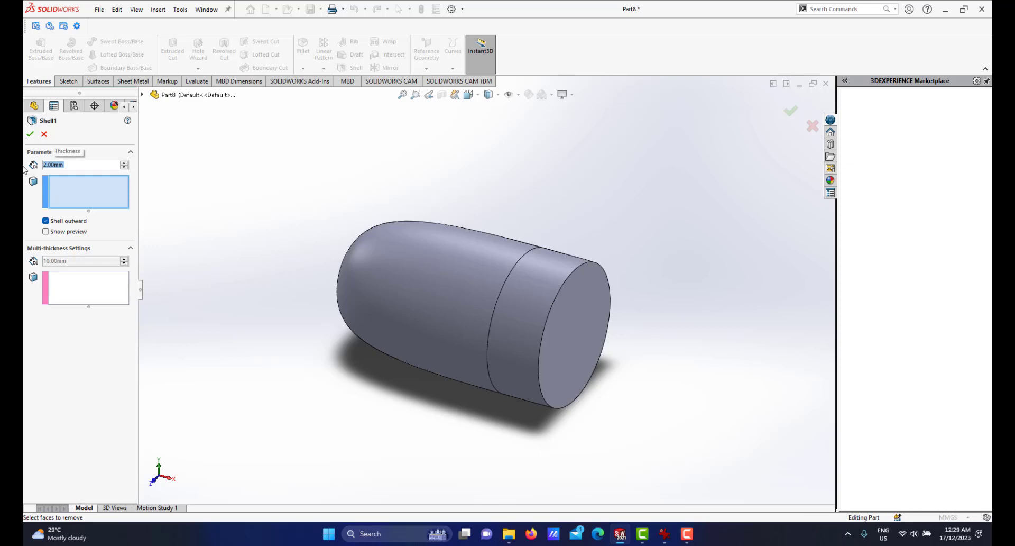
left_click(579, 299)
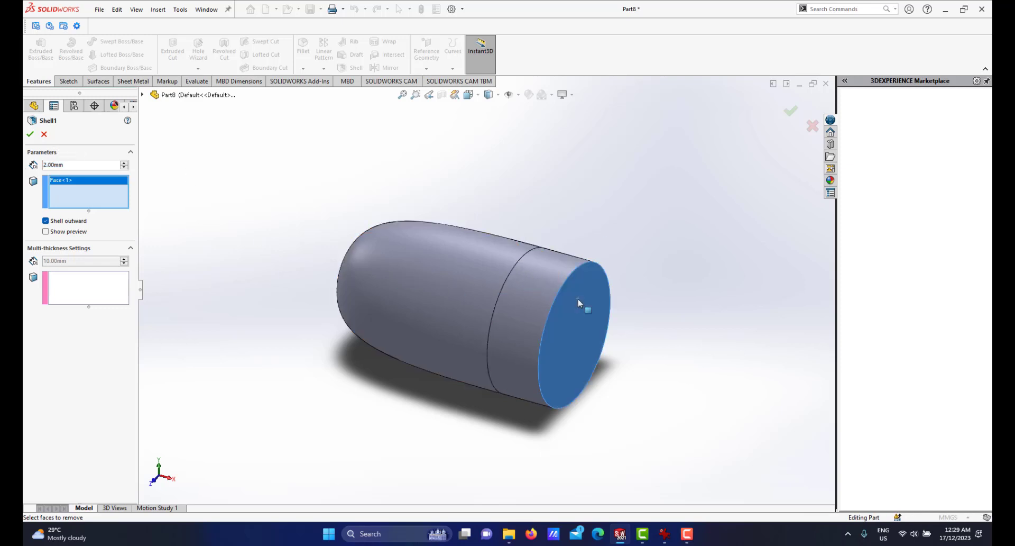
left_click(30, 134)
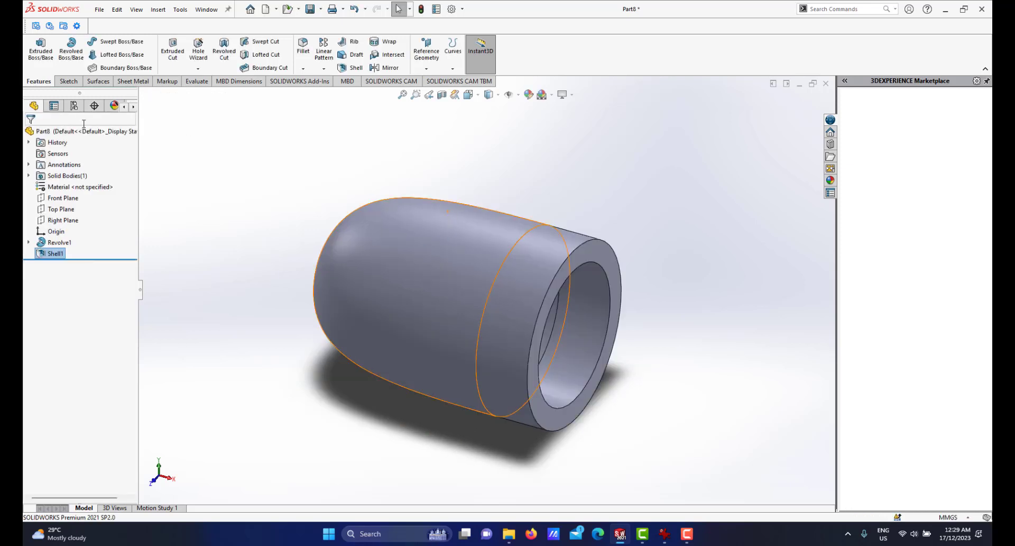
Save the new part as cap1 in the project eletric eraser folder.
scroll(686, 414, "up", 2)
mouse_move(571, 325)
middle_mouse_down()
mouse_move(589, 332)
mouse_move(559, 337)
middle_mouse_up()
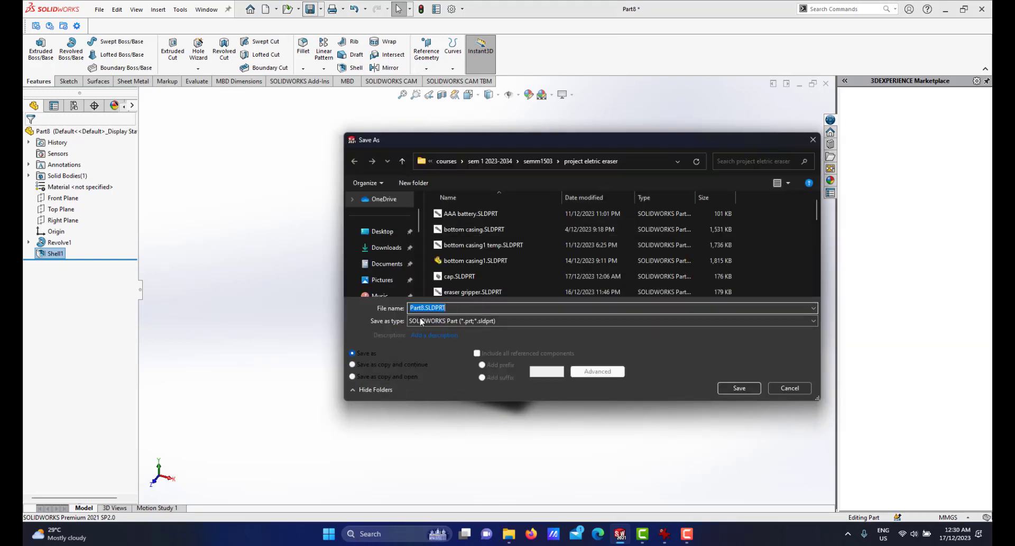
type("cap1")
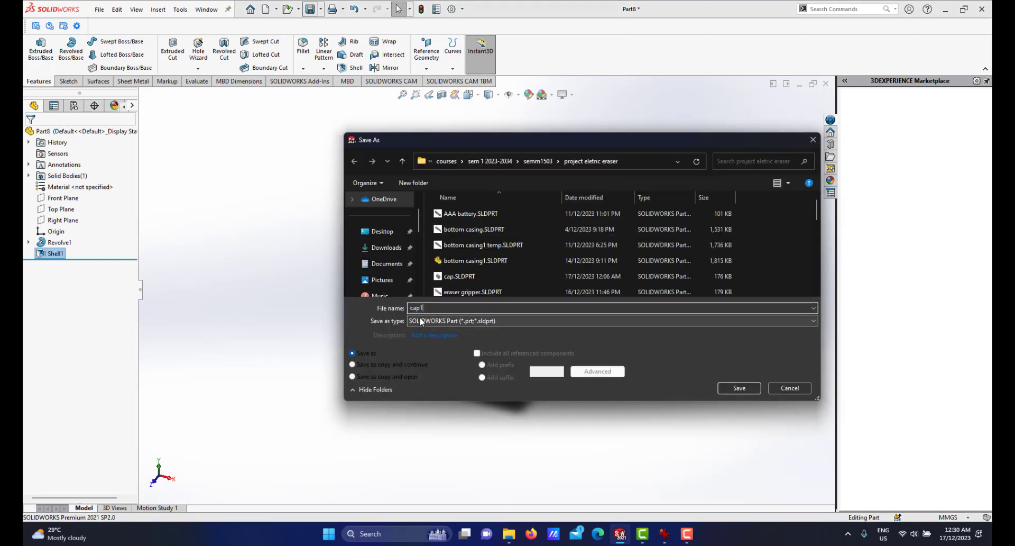
left_click(732, 389)
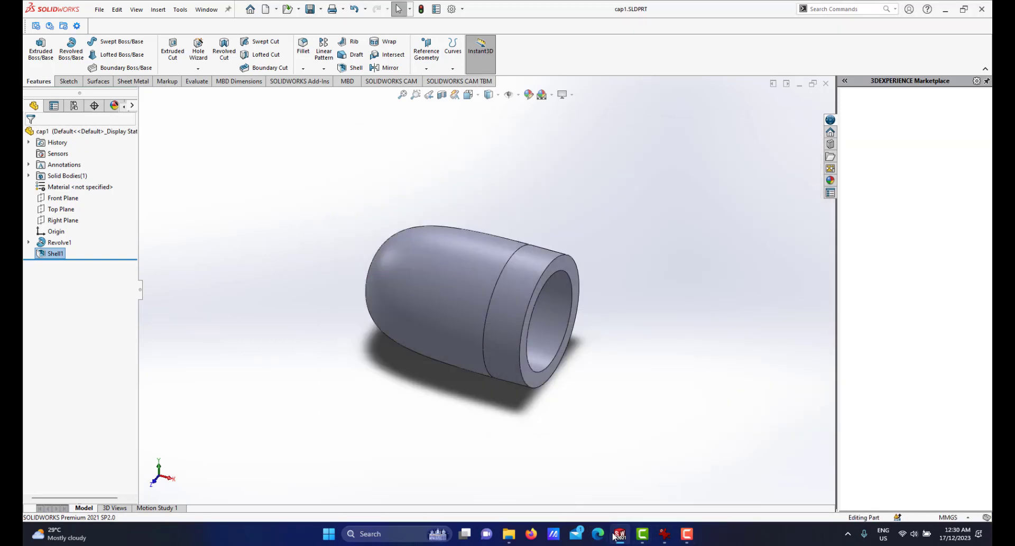
Switch to the Assem2 assembly and insert the cap1 part beside the eraser's front end.
mouse_move(620, 535)
left_click(529, 466)
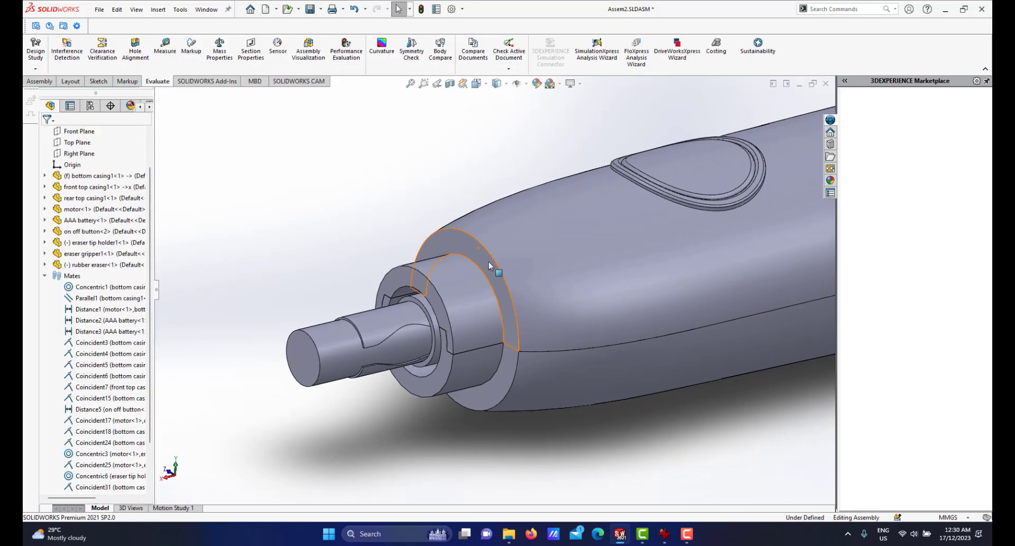
scroll(489, 265, "up", 5)
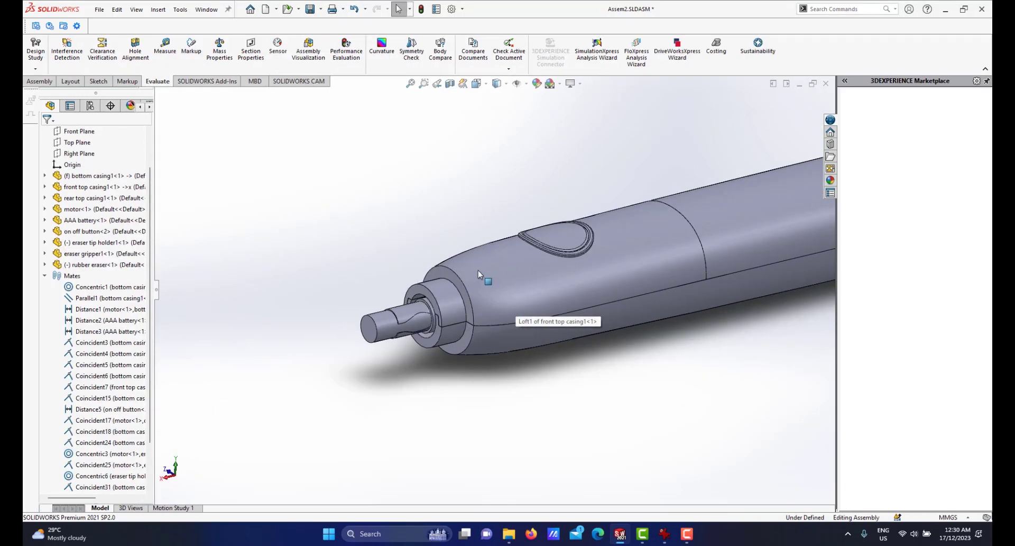
scroll(478, 272, "down", 1)
scroll(473, 296, "up", 2)
scroll(473, 296, "down", 1)
scroll(483, 299, "down", 1)
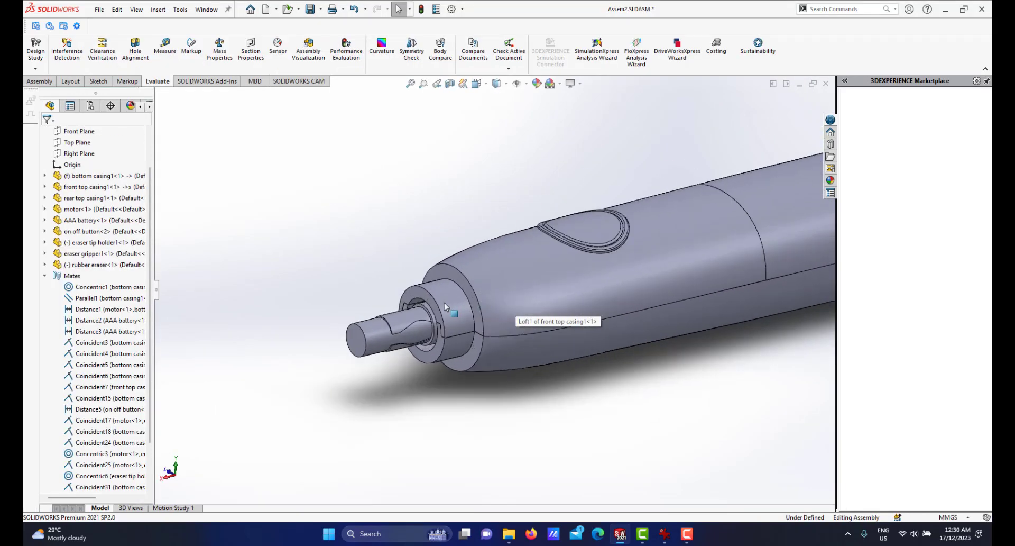
left_click(40, 81)
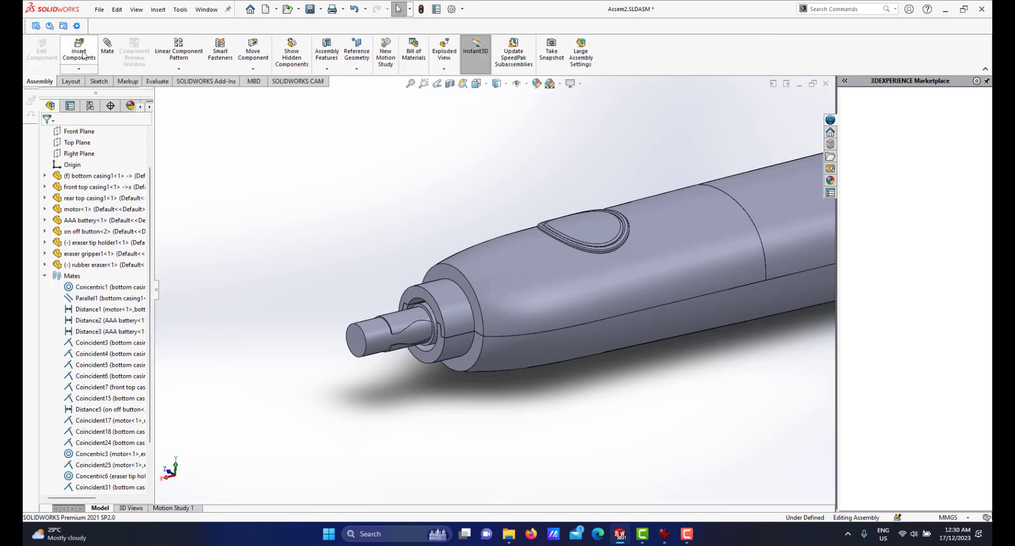
left_click(79, 50)
left_click(60, 257)
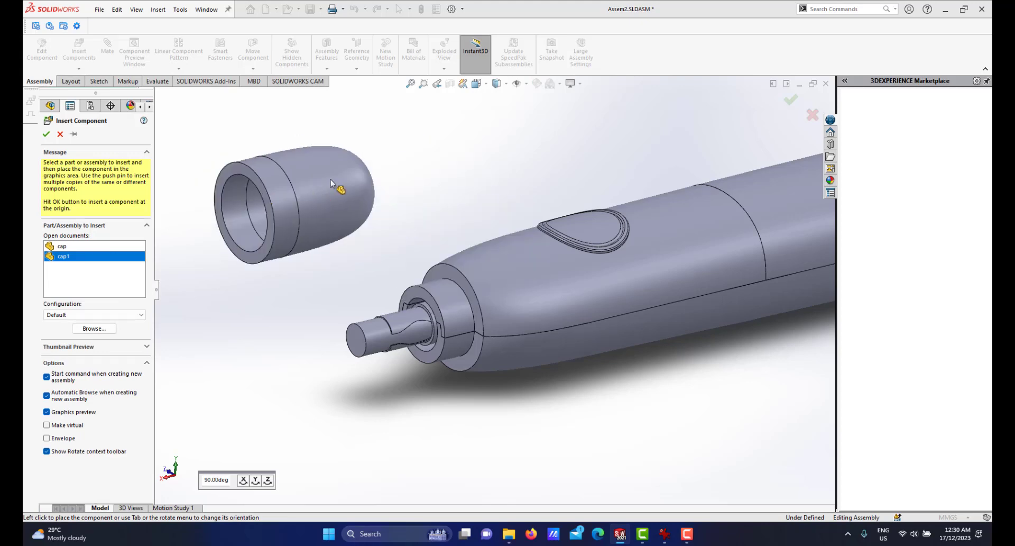
left_click(339, 190)
Mate cap1 concentric to the front top casing, using the cap's inner face and the casing's front cylindrical face.
scroll(496, 278, "up", 6)
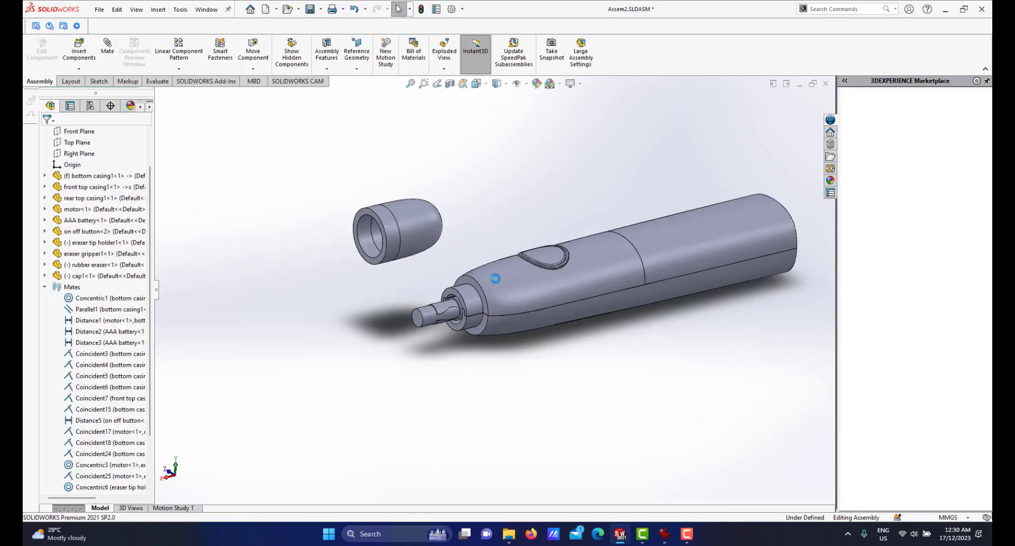
scroll(497, 278, "down", 5)
mouse_move(473, 279)
middle_mouse_down()
mouse_move(448, 272)
mouse_move(481, 284)
middle_mouse_up()
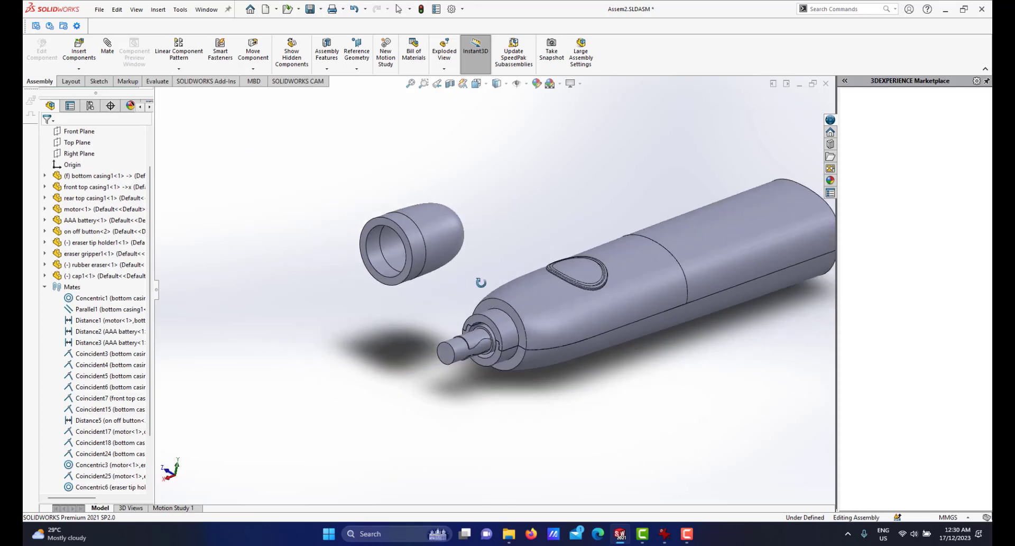
scroll(469, 293, "up", 1)
left_click(106, 45)
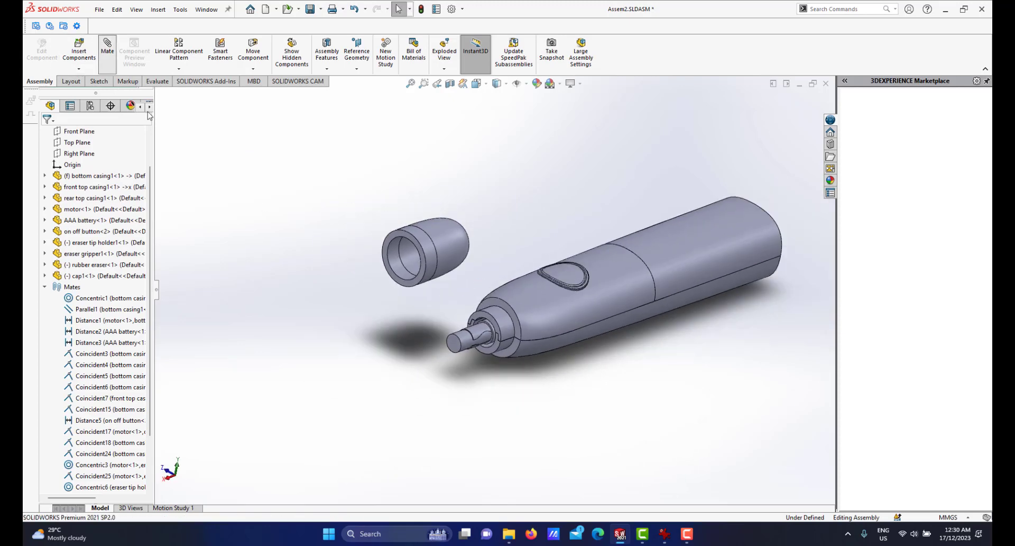
left_click(400, 275)
left_click(500, 322)
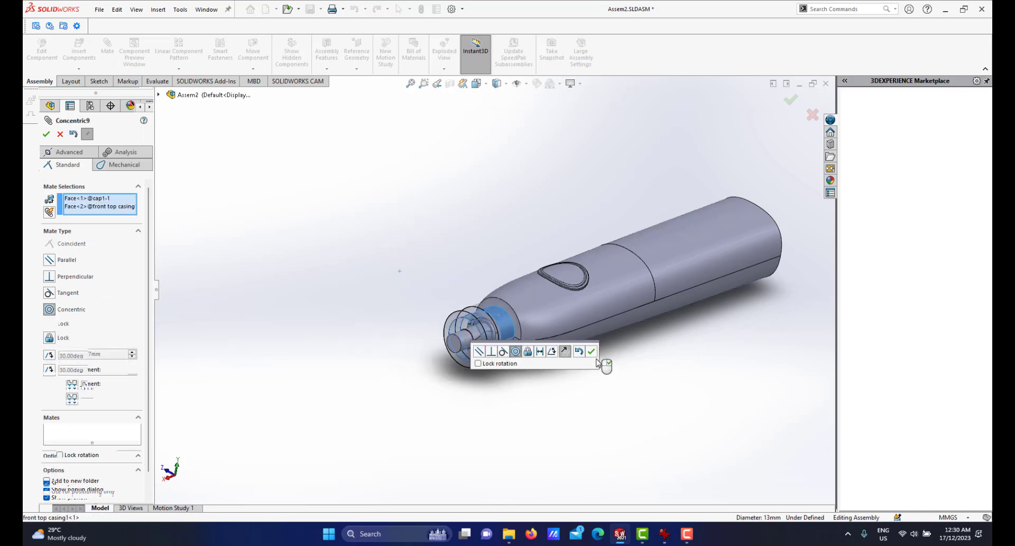
left_click(591, 354)
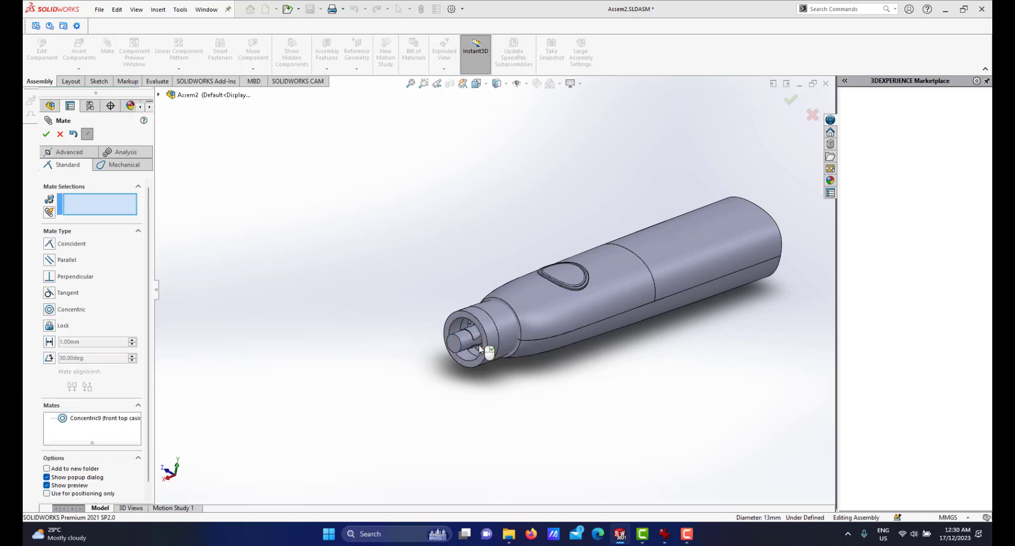
Add a coincident mate between cap1's open end face and the front top casing's shoulder face.
scroll(466, 335, "down", 2)
scroll(423, 354, "down", 2)
left_click_drag(357, 372, 304, 398)
left_click(451, 412)
scroll(335, 410, "down", 2)
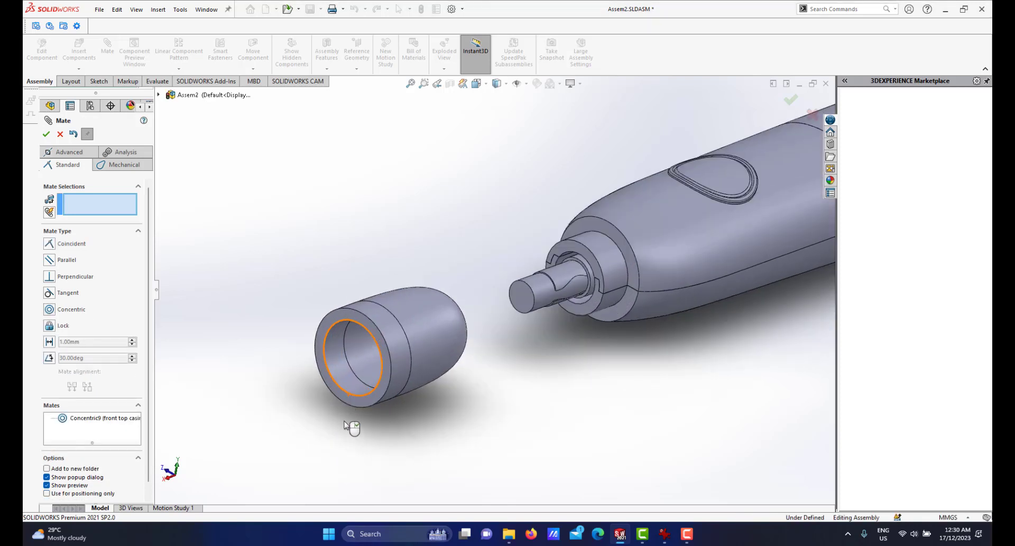
left_click(333, 327)
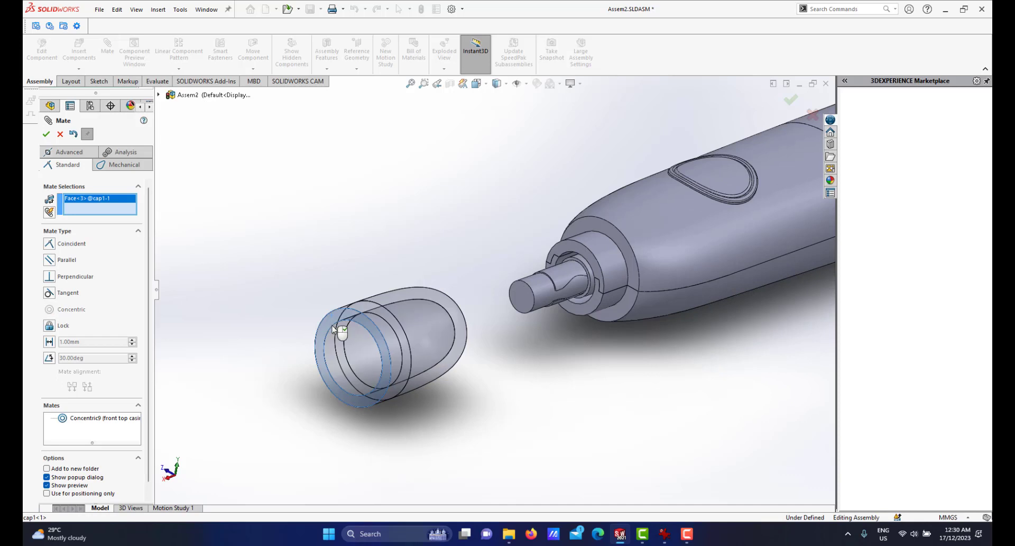
left_click(590, 227)
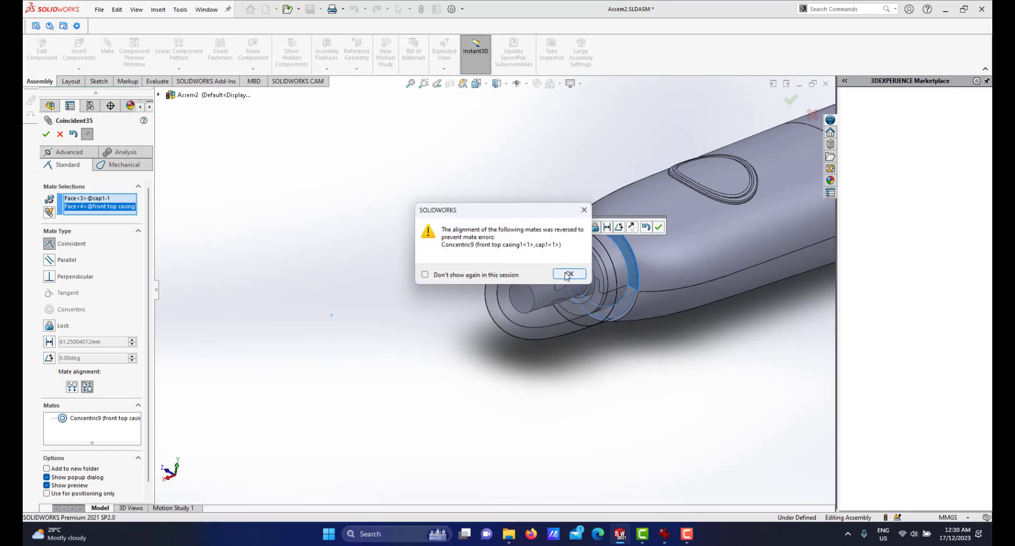
left_click(568, 274)
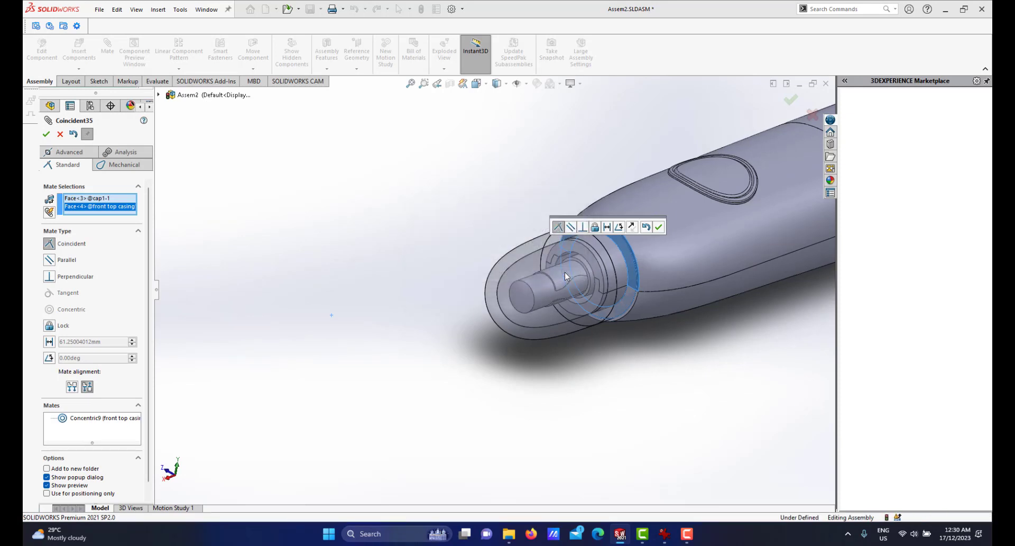
left_click(659, 228)
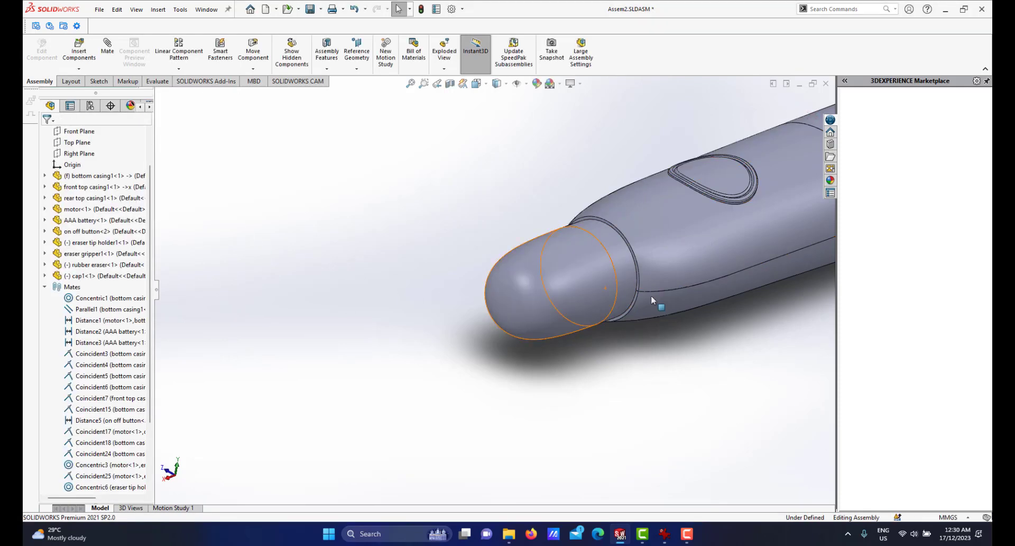
Show a section view of the assembly cut along the Front Plane.
scroll(711, 303, "up", 6)
scroll(681, 251, "down", 2)
scroll(540, 258, "down", 1)
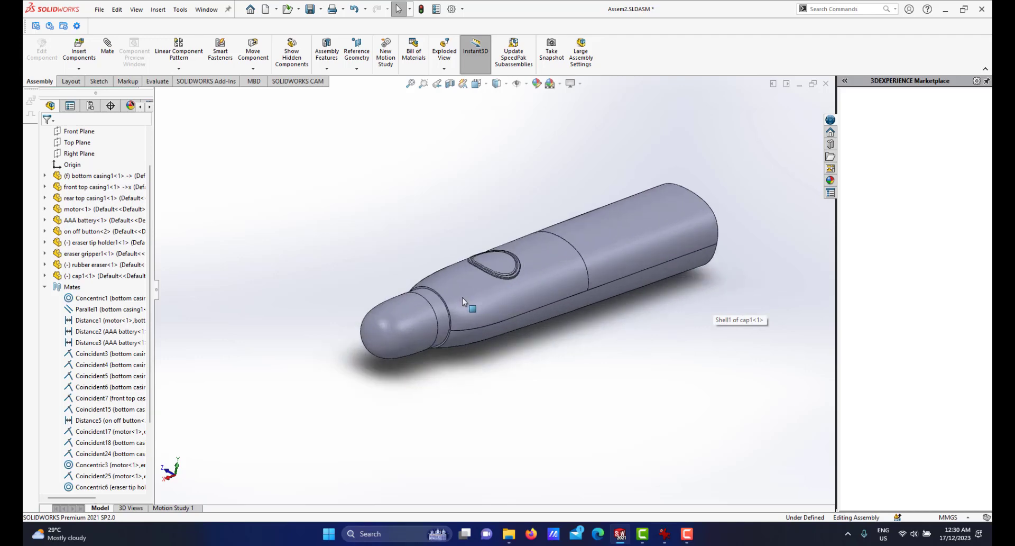
middle_click_drag(460, 294, 441, 288)
scroll(417, 292, "down", 1)
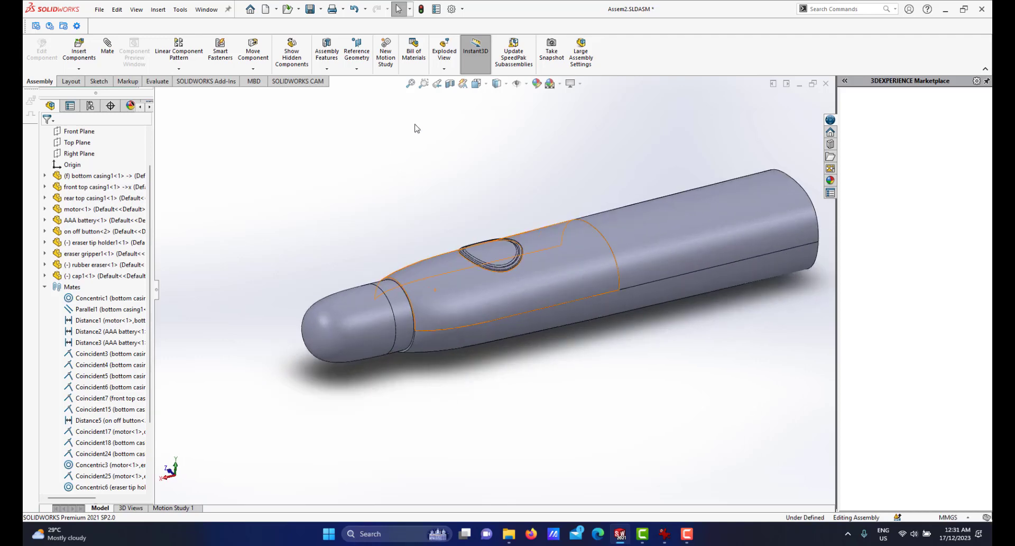
left_click(450, 83)
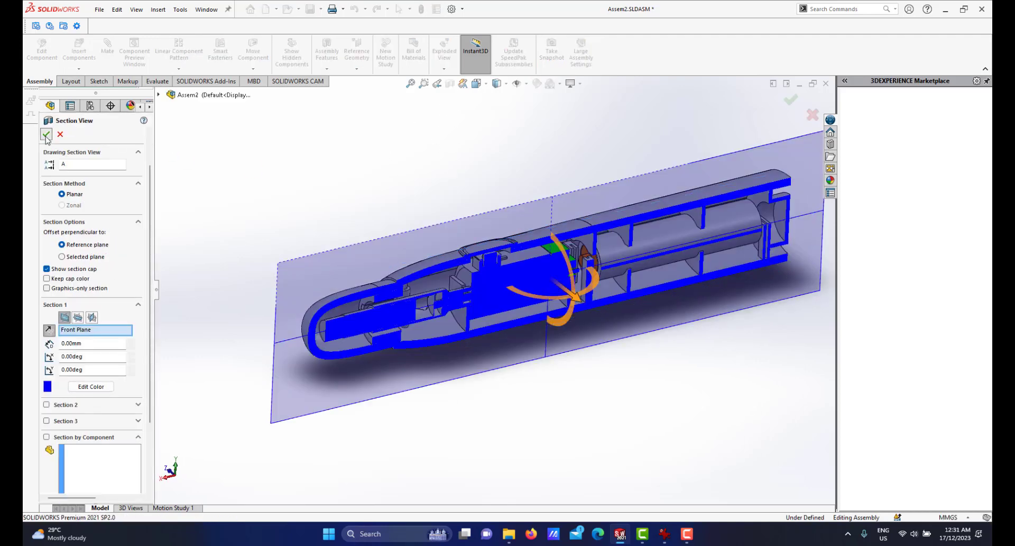
left_click(46, 135)
Examine the sectioned front end to check how the cap, rubber eraser, gripper and tip holder fit.
scroll(430, 330, "down", 2)
scroll(353, 288, "up", 3)
scroll(396, 249, "down", 2)
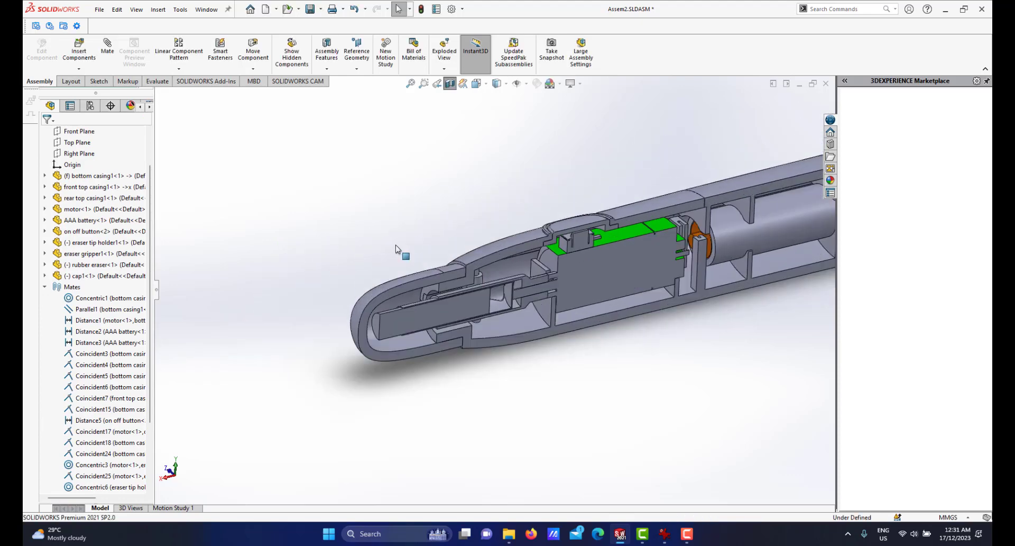
middle_click_drag(445, 315, 388, 314)
scroll(434, 313, "down", 4)
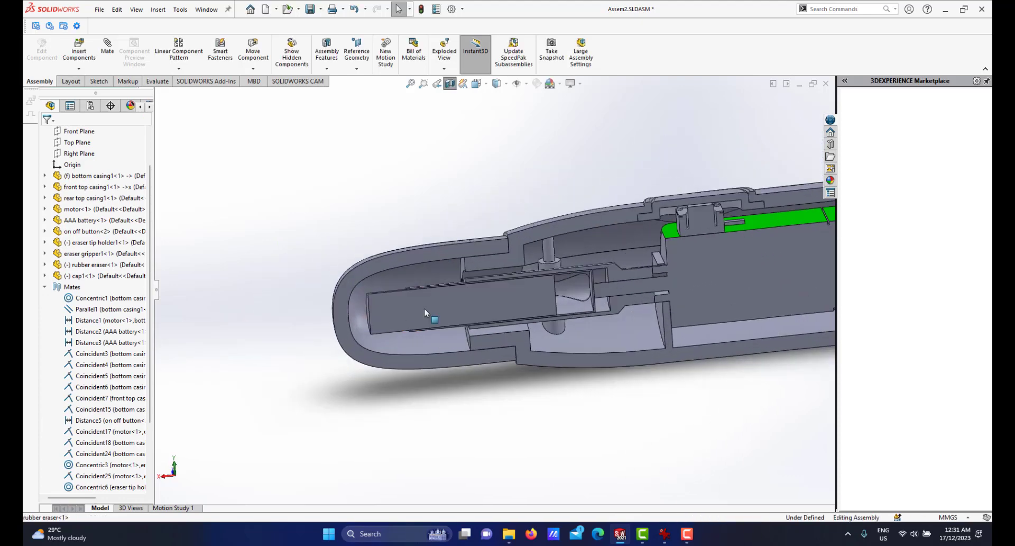
mouse_move(472, 300)
middle_mouse_down()
mouse_move(456, 268)
mouse_move(497, 290)
middle_mouse_up()
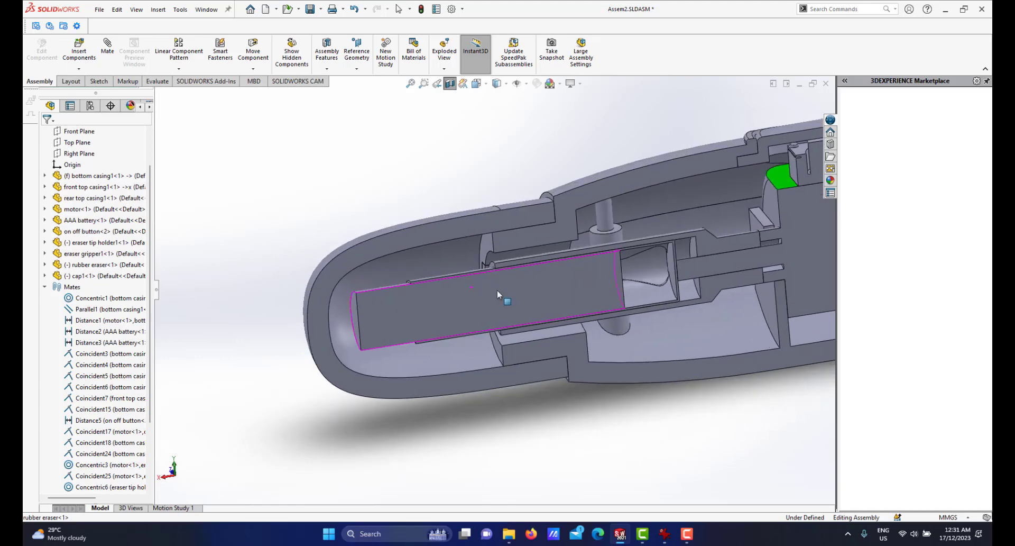
scroll(562, 282, "up", 2)
middle_click_drag(561, 277, 588, 281)
scroll(589, 281, "up", 2)
scroll(588, 280, "down", 2)
scroll(497, 273, "down", 1)
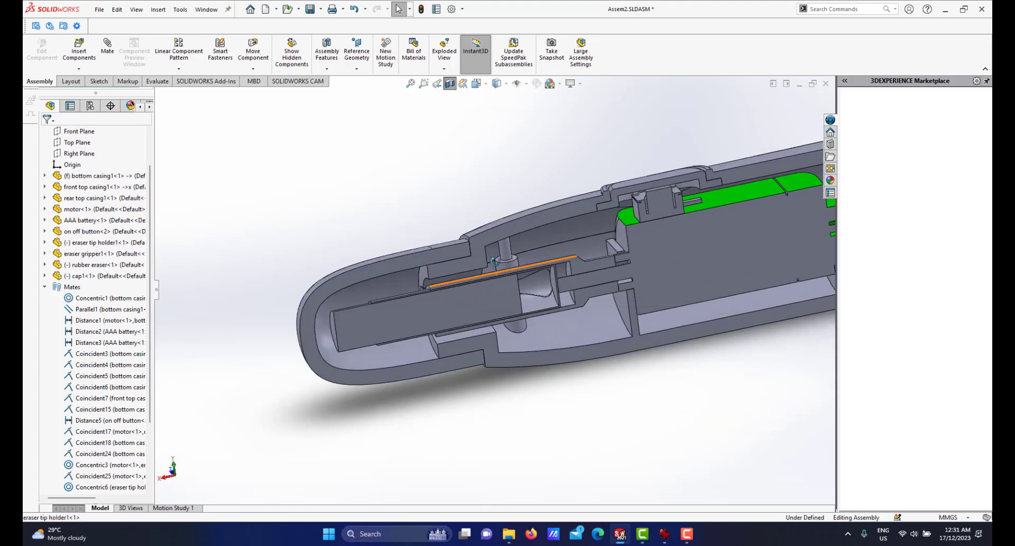
middle_click_drag(497, 273, 496, 274)
scroll(481, 235, "down", 2)
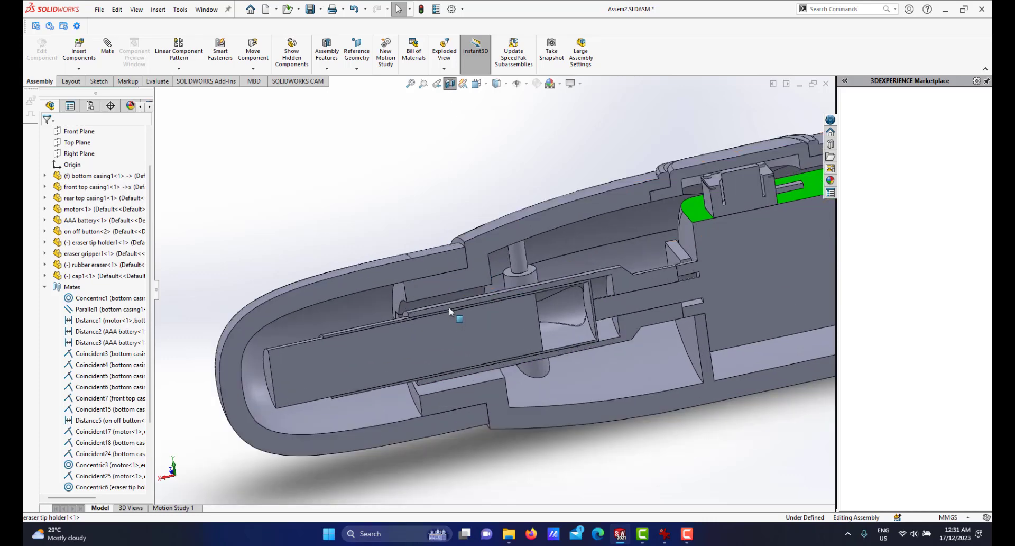
middle_click_drag(451, 310, 456, 295)
scroll(435, 338, "up", 2)
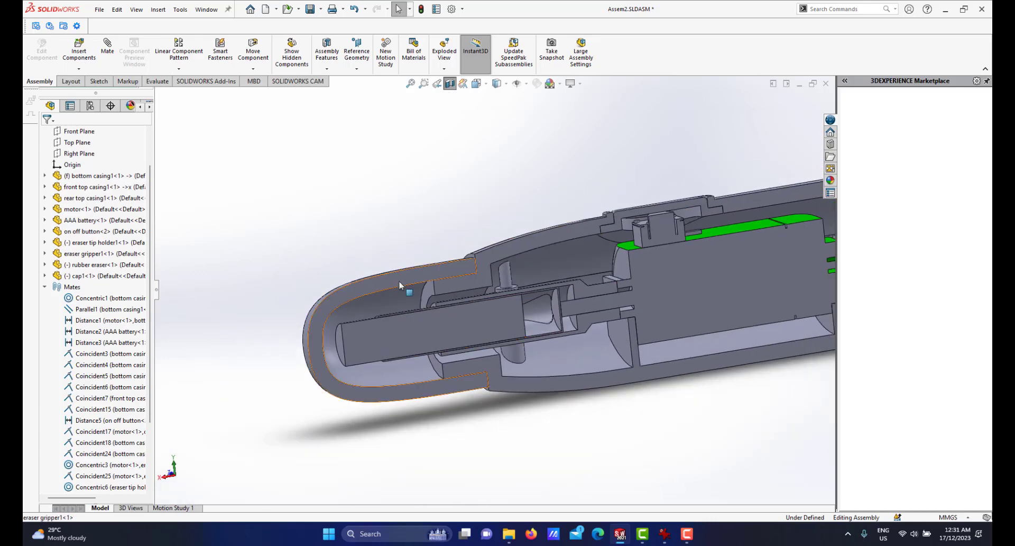
scroll(479, 291, "down", 2)
scroll(518, 286, "up", 1)
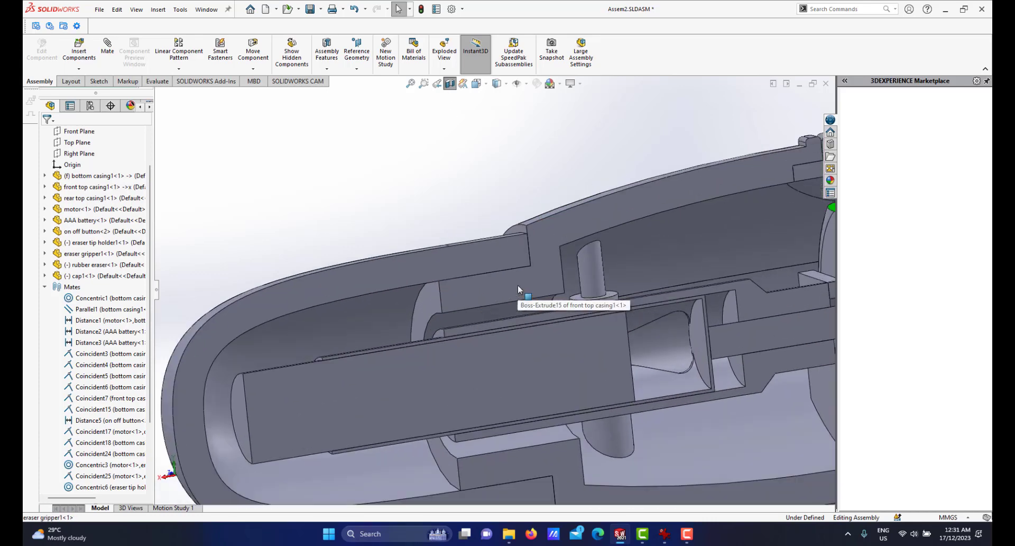
scroll(518, 286, "down", 1)
scroll(509, 316, "up", 3)
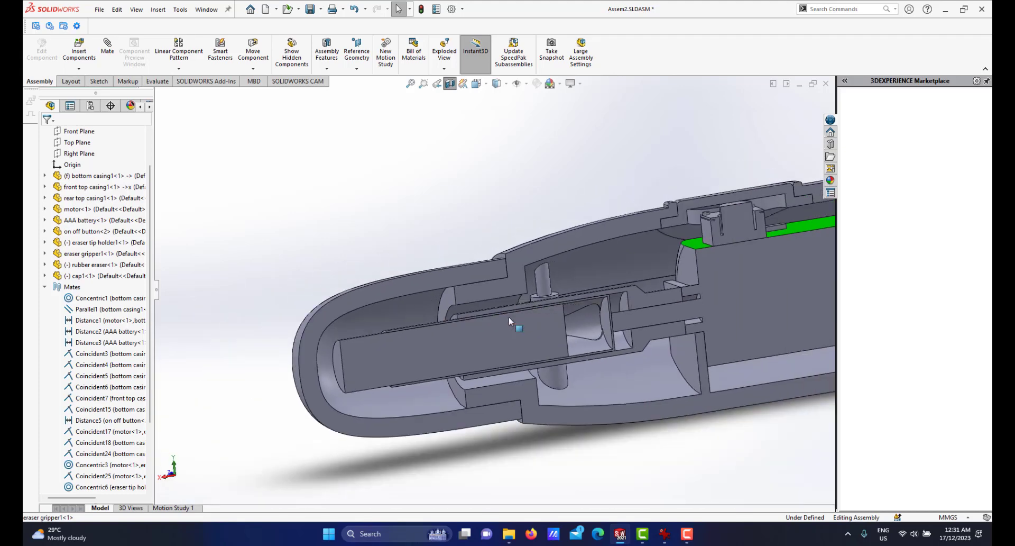
scroll(509, 266, "down", 2)
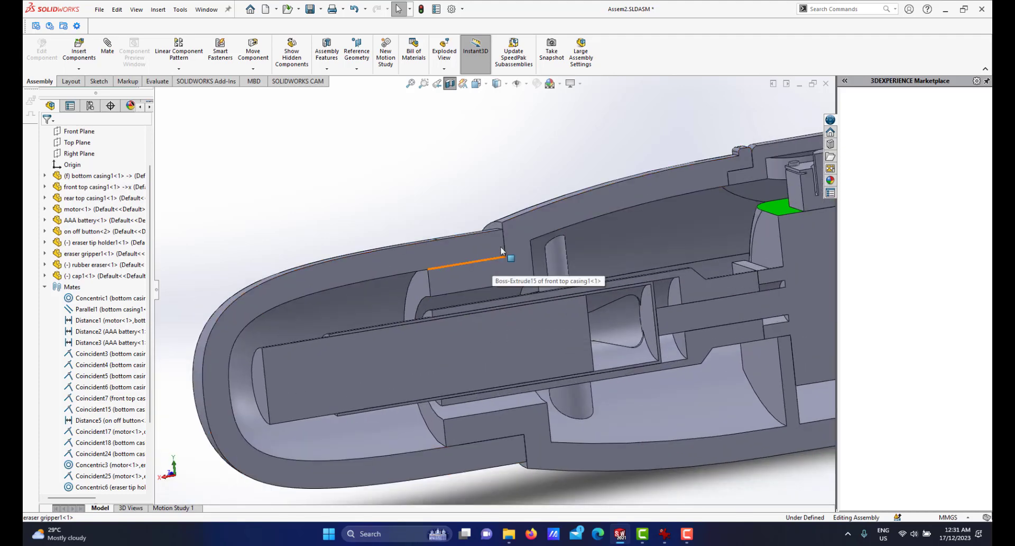
scroll(512, 277, "down", 2)
scroll(473, 284, "down", 3)
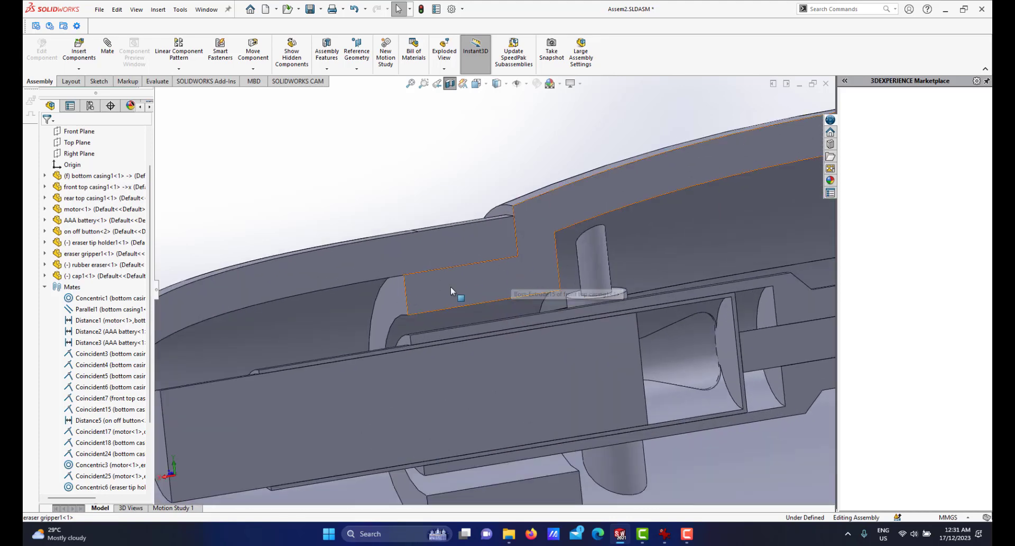
scroll(468, 276, "up", 2)
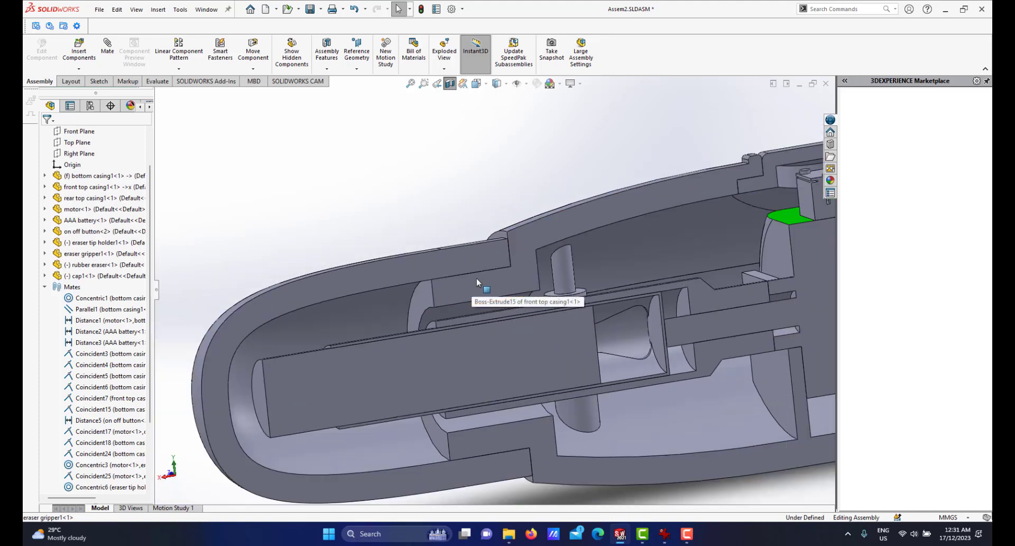
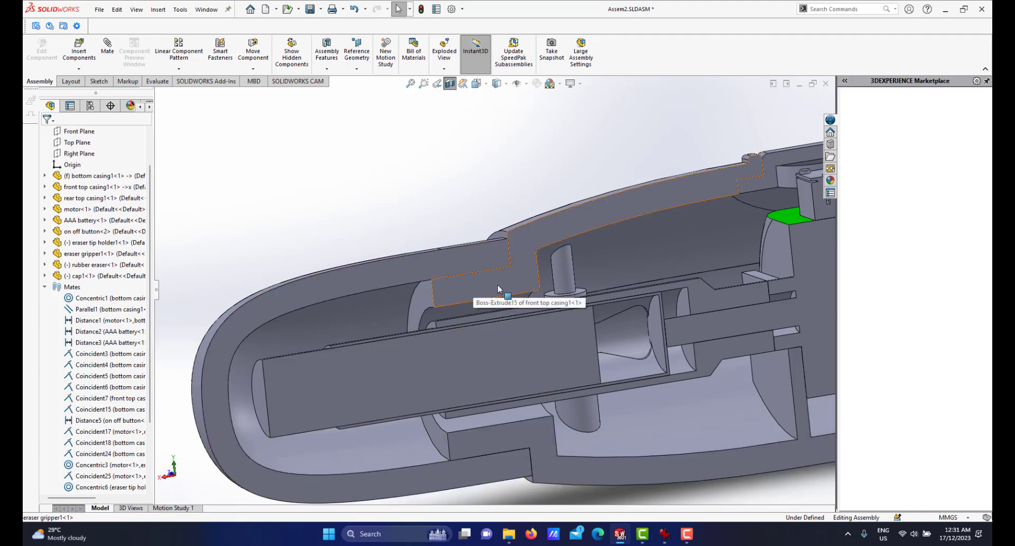
Inspect the joint between the cap and the front top casing in the sectioned assembly from several angles.
scroll(498, 281, "down", 1)
scroll(484, 266, "up", 2)
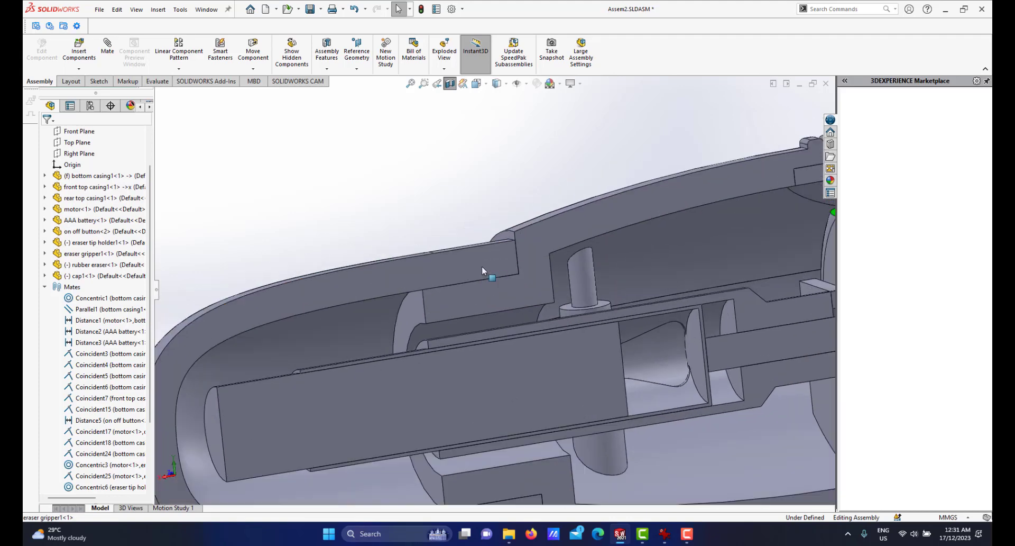
scroll(460, 274, "up", 2)
scroll(482, 284, "down", 1)
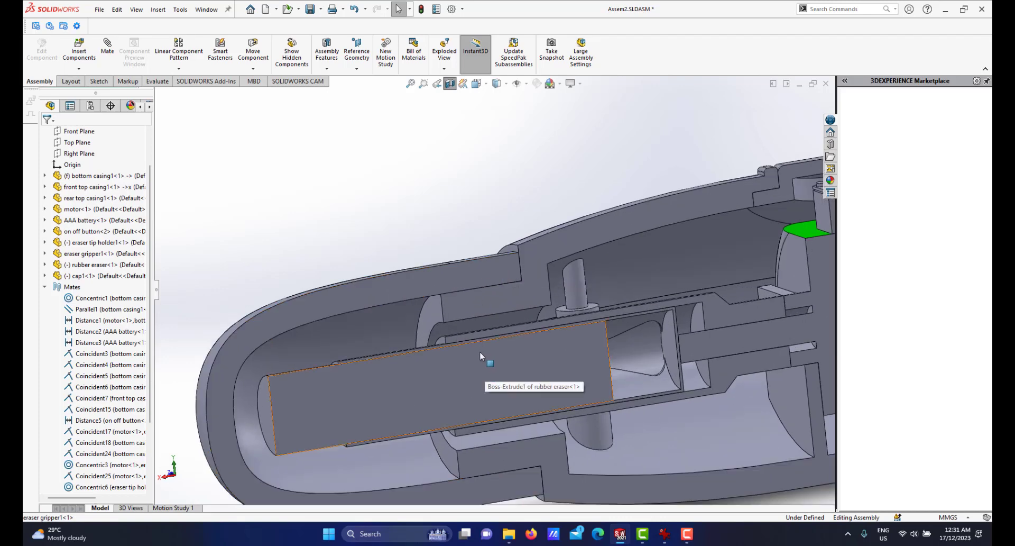
scroll(492, 338, "up", 1)
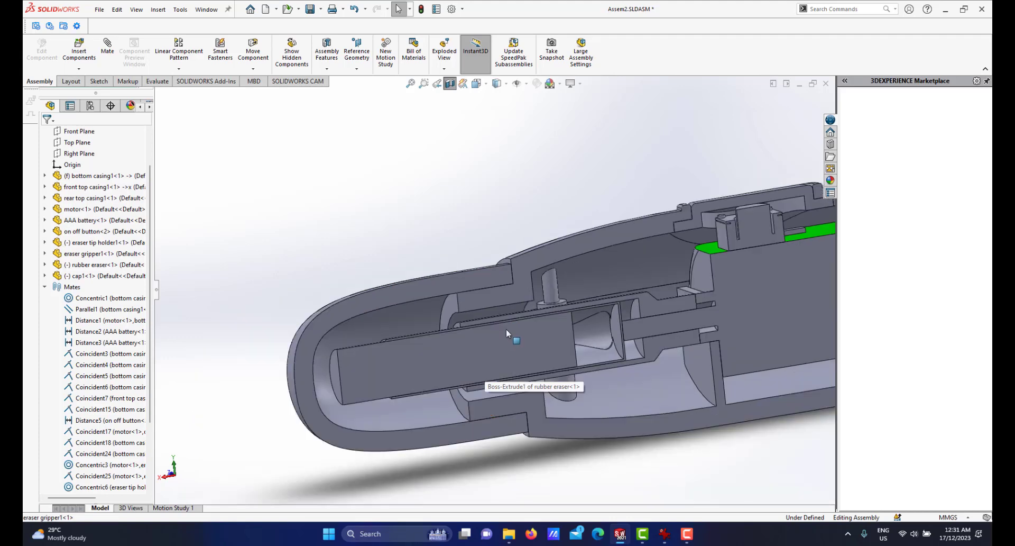
scroll(494, 266, "down", 2)
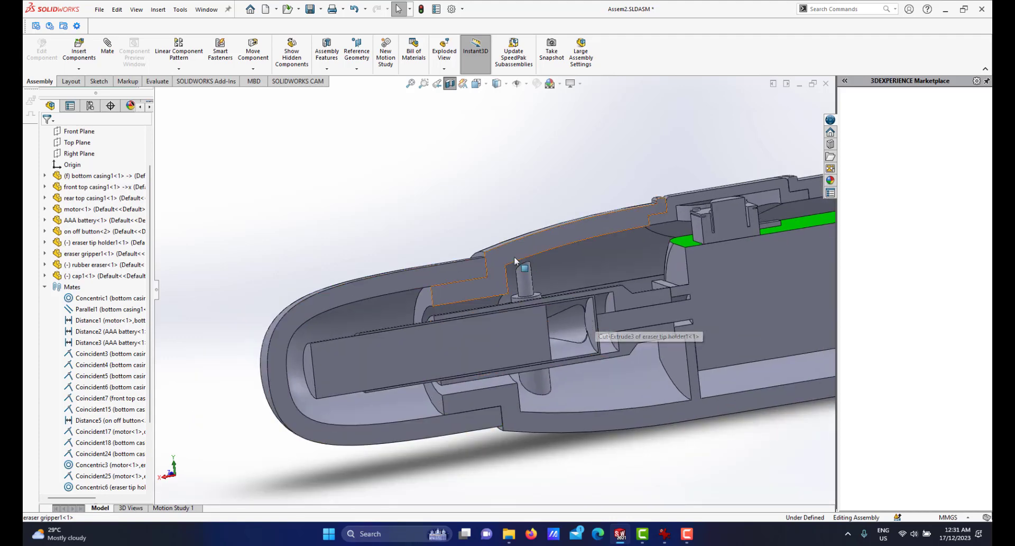
scroll(499, 317, "up", 2)
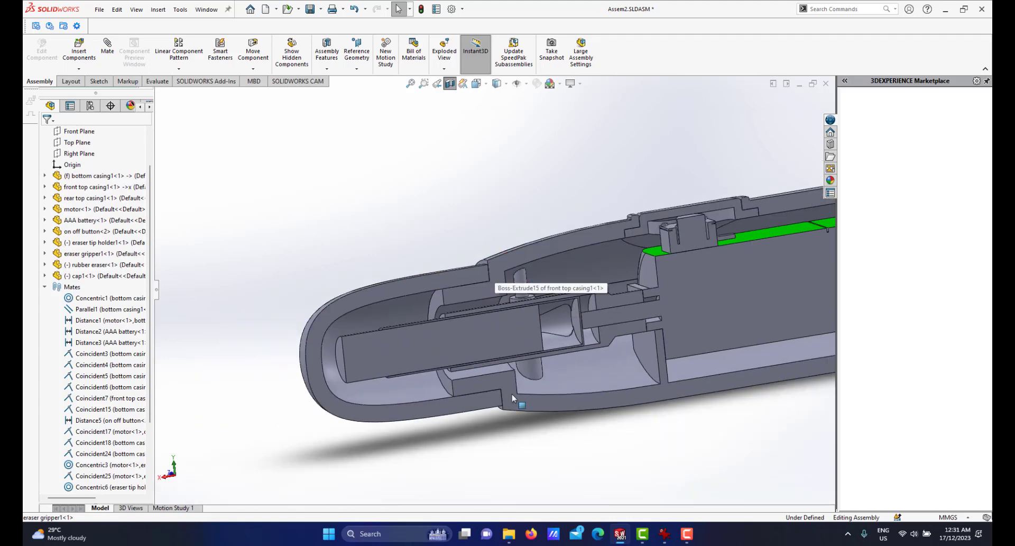
scroll(602, 342, "down", 3)
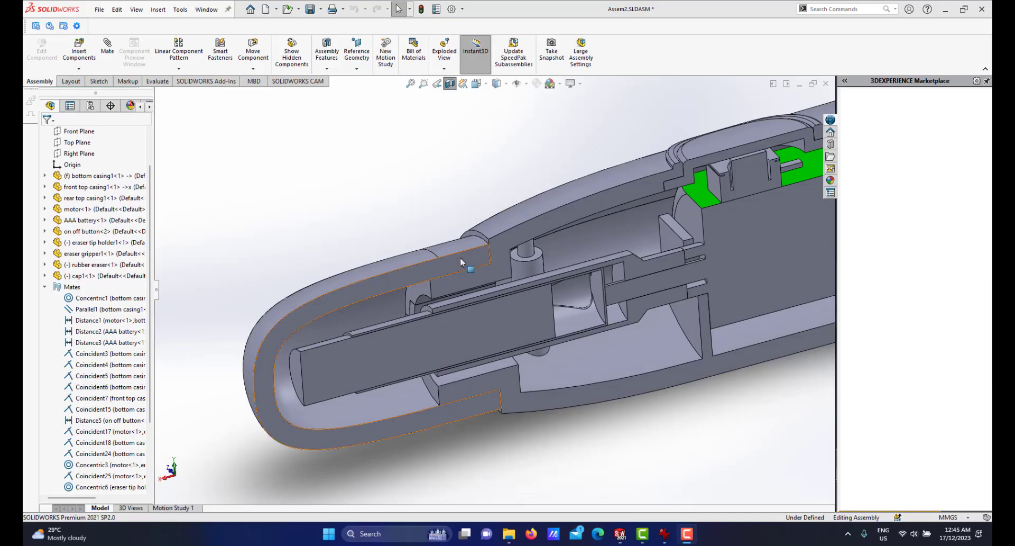
scroll(475, 292, "down", 3)
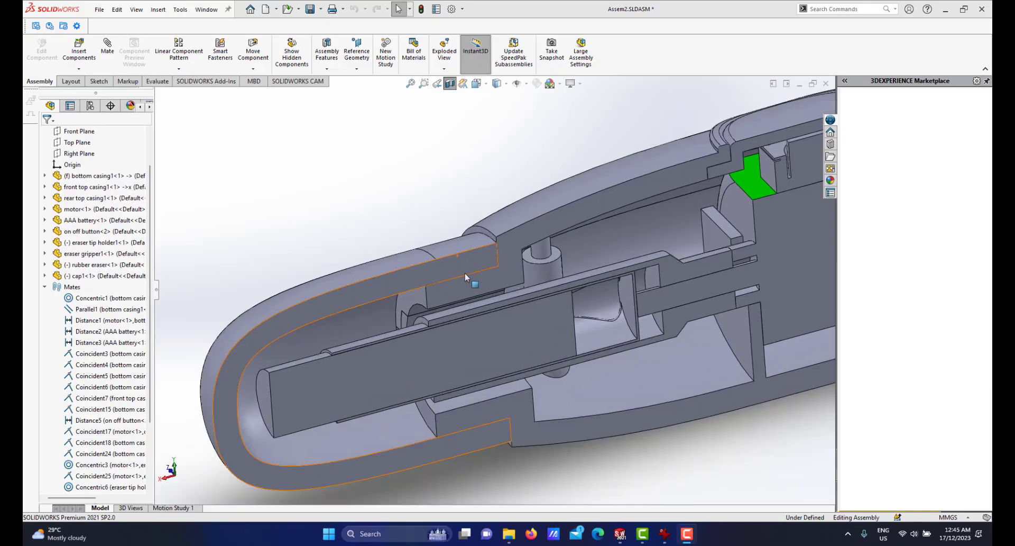
mouse_move(483, 276)
middle_mouse_down()
mouse_move(490, 265)
mouse_move(495, 286)
mouse_move(497, 264)
middle_mouse_up()
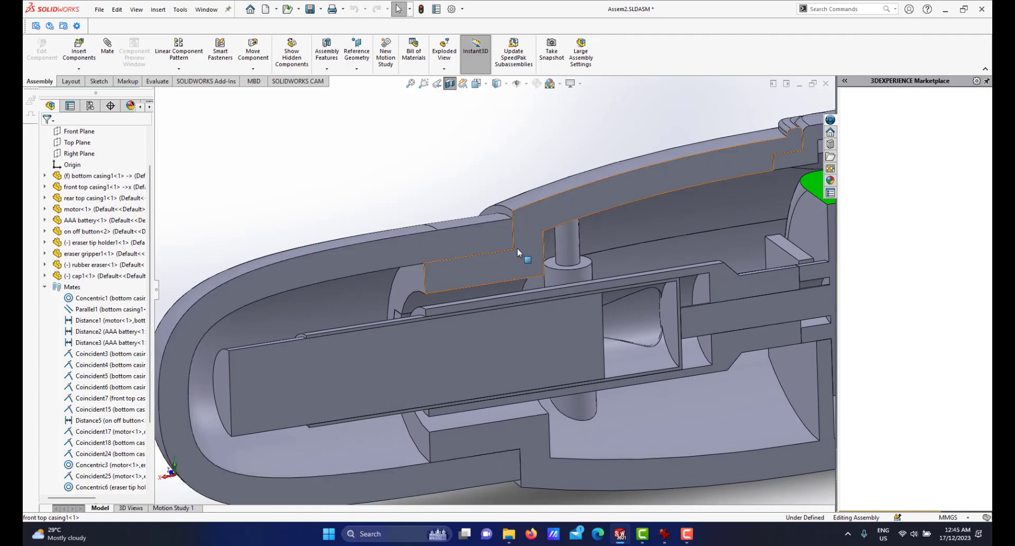
scroll(518, 249, "up", 1)
scroll(518, 250, "down", 1)
scroll(481, 269, "up", 4)
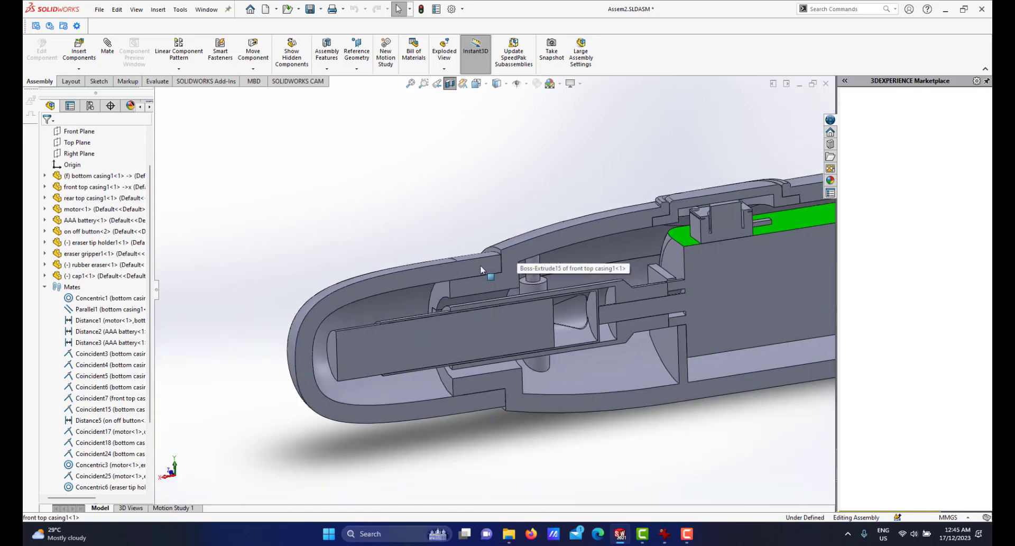
scroll(482, 281, "down", 1)
scroll(503, 368, "down", 3)
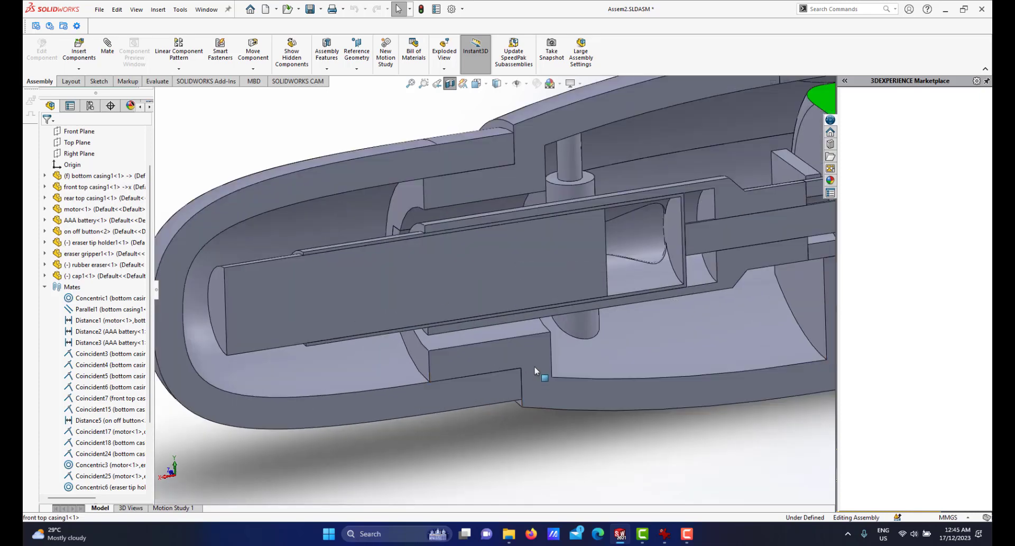
scroll(487, 230, "up", 3)
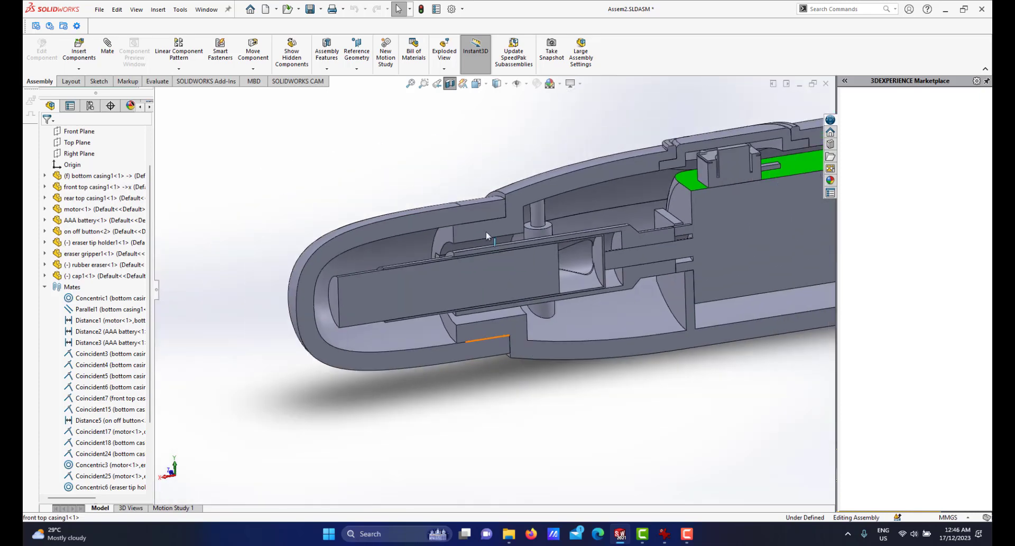
scroll(430, 215, "down", 1)
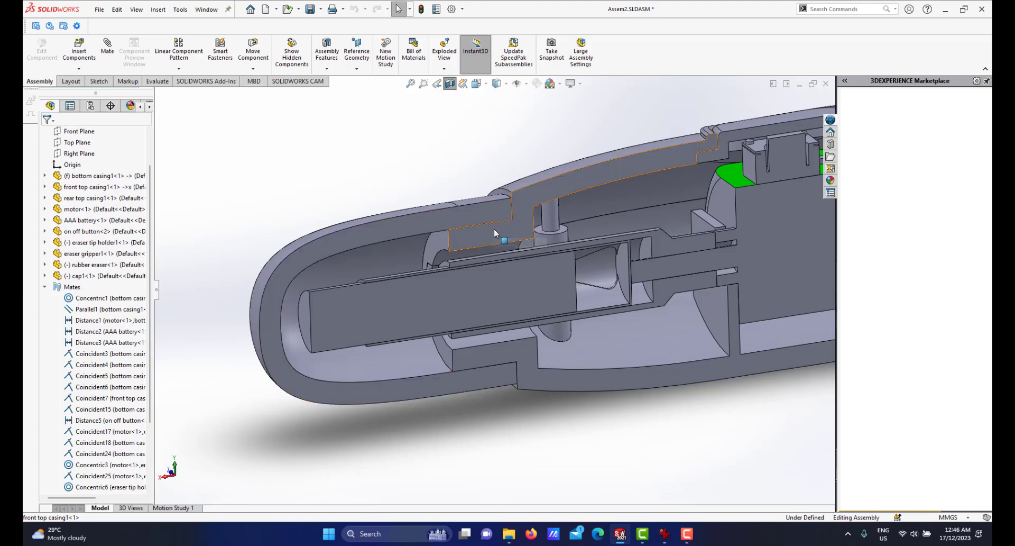
scroll(494, 229, "up", 1)
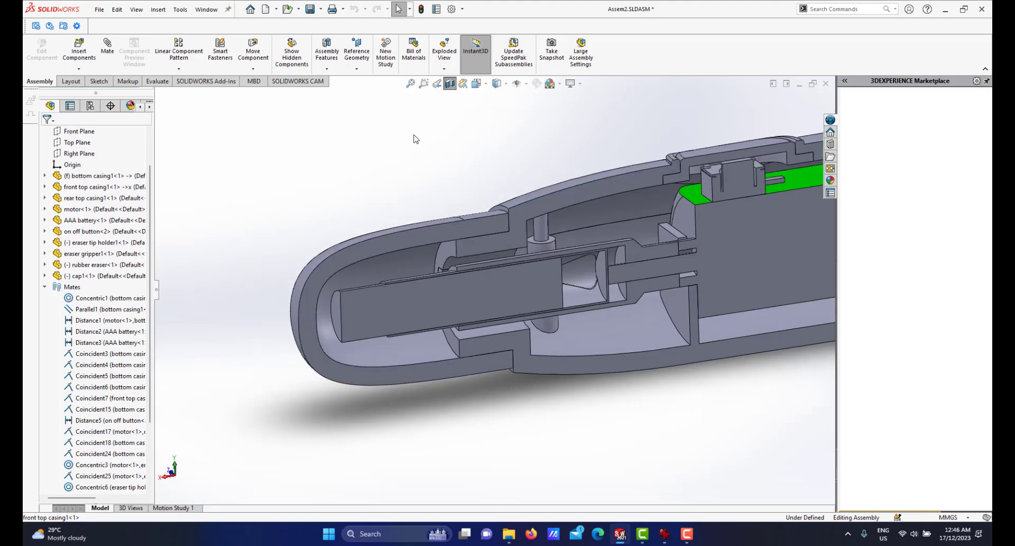
scroll(529, 208, "down", 1)
mouse_move(528, 207)
middle_mouse_down()
mouse_move(511, 232)
mouse_move(529, 213)
mouse_move(509, 213)
middle_mouse_up()
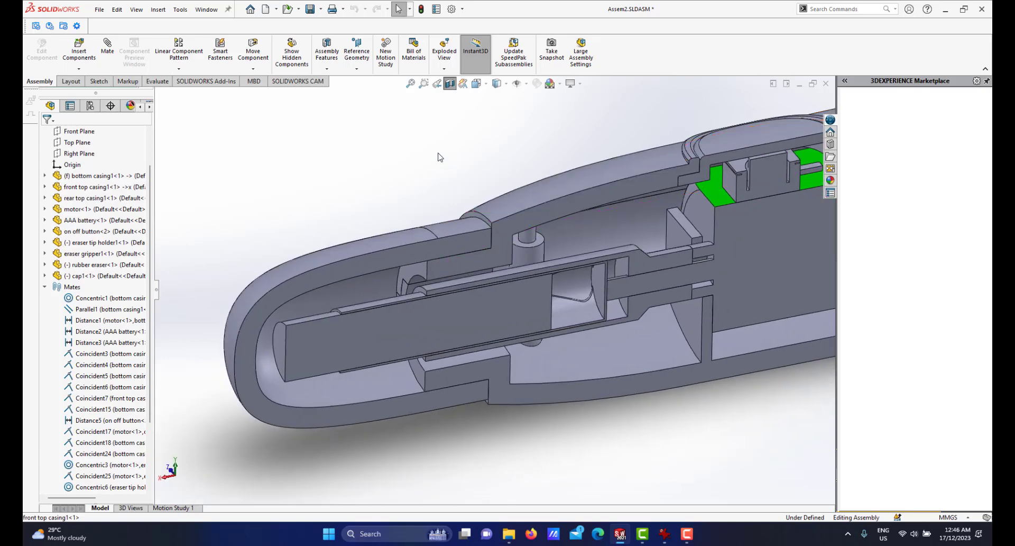
Open the front top casing part in its assembly position.
left_click(511, 201)
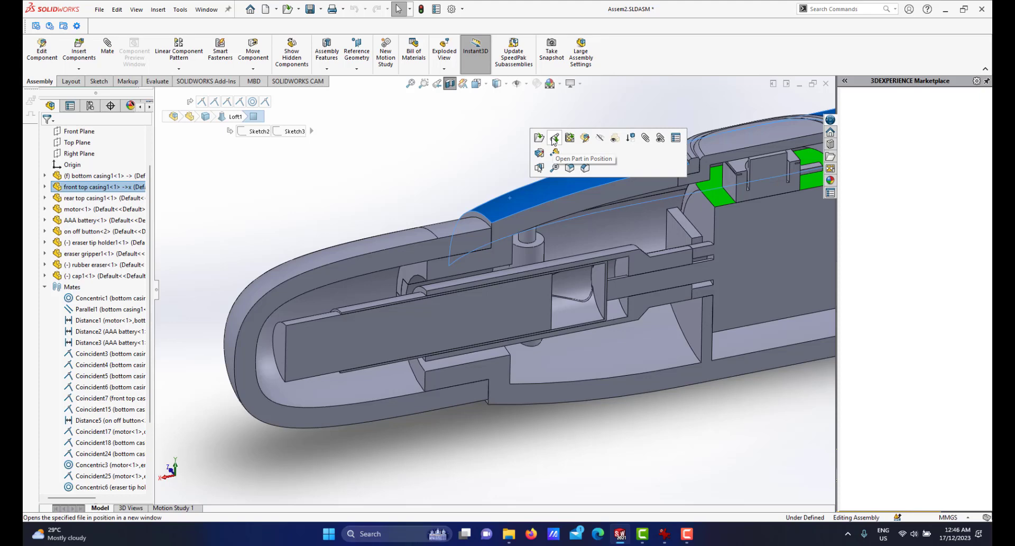
left_click(554, 138)
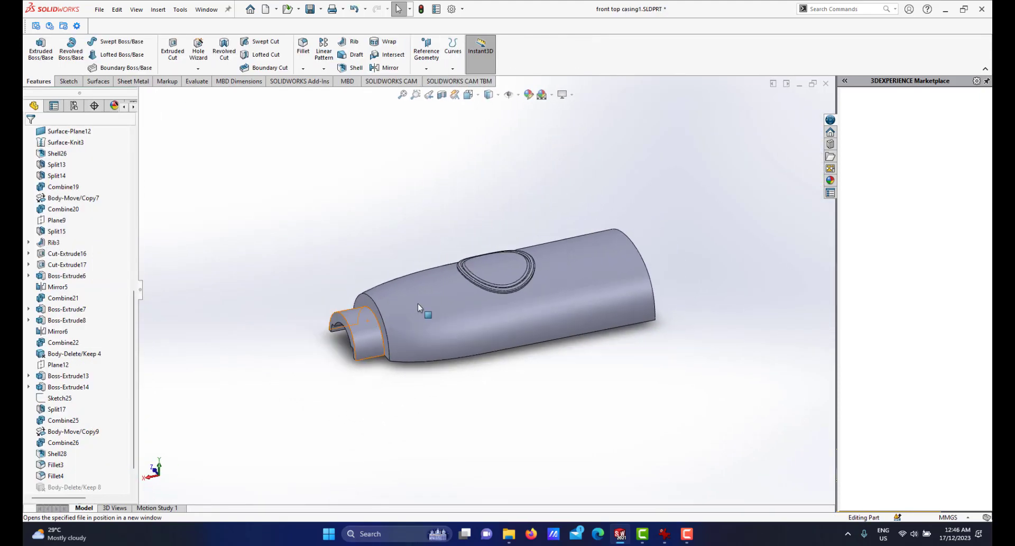
scroll(418, 303, "down", 2)
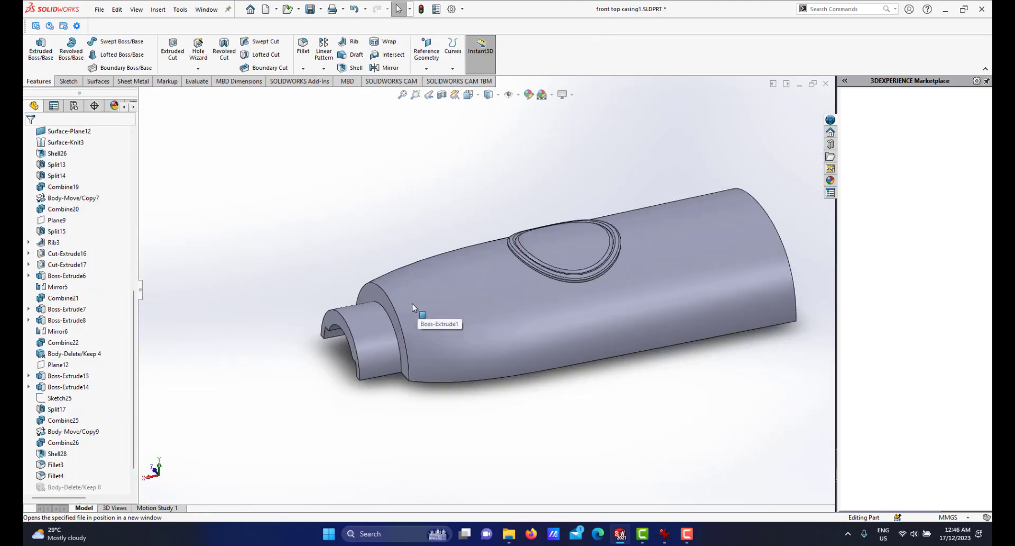
Start a new sketch on Plane15 of the front top casing.
left_click(426, 53)
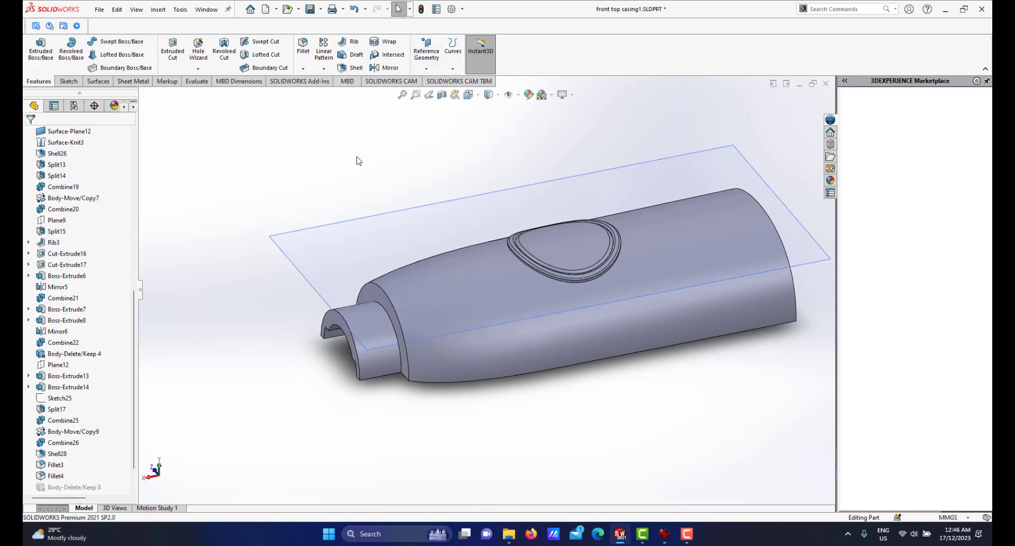
middle_click_drag(403, 217, 395, 347)
scroll(405, 317, "down", 2)
scroll(396, 356, "up", 1)
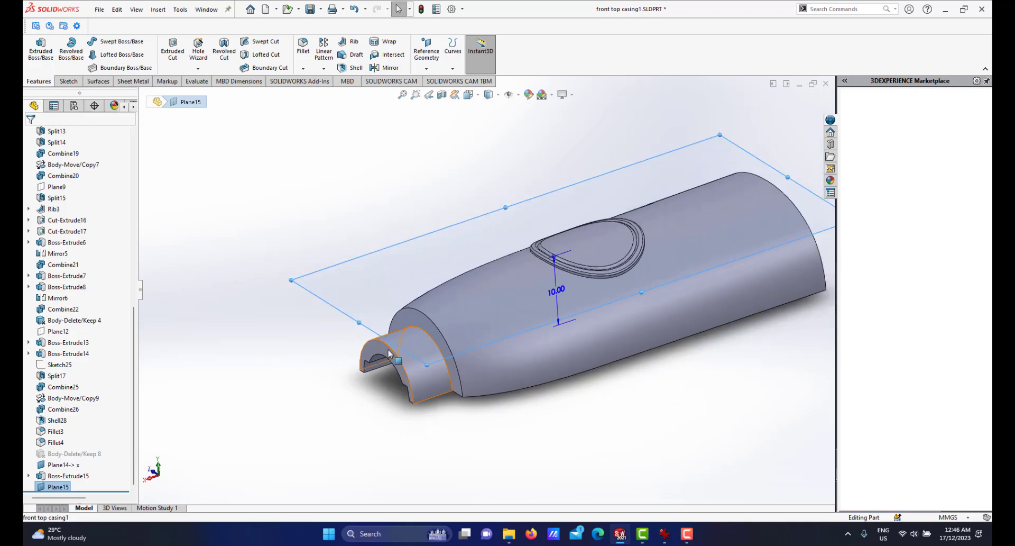
scroll(414, 349, "down", 2)
scroll(492, 334, "up", 3)
middle_click_drag(554, 295, 300, 325)
scroll(555, 275, "down", 1)
scroll(532, 286, "up", 2)
left_click(300, 324)
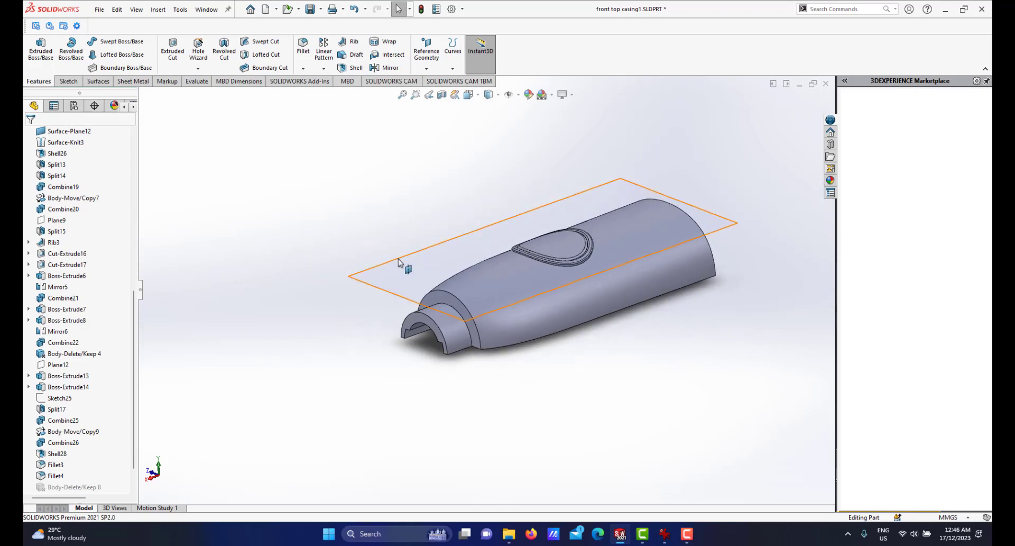
left_click(399, 261)
left_click(449, 229)
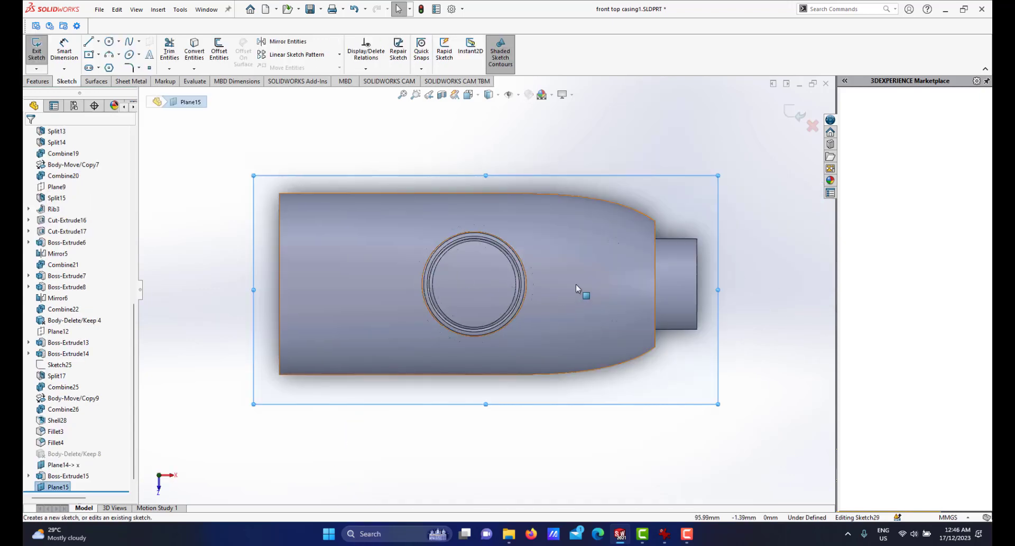
Draw a horizontal construction line across the front boss along its centre.
left_click(99, 41)
left_click(103, 64)
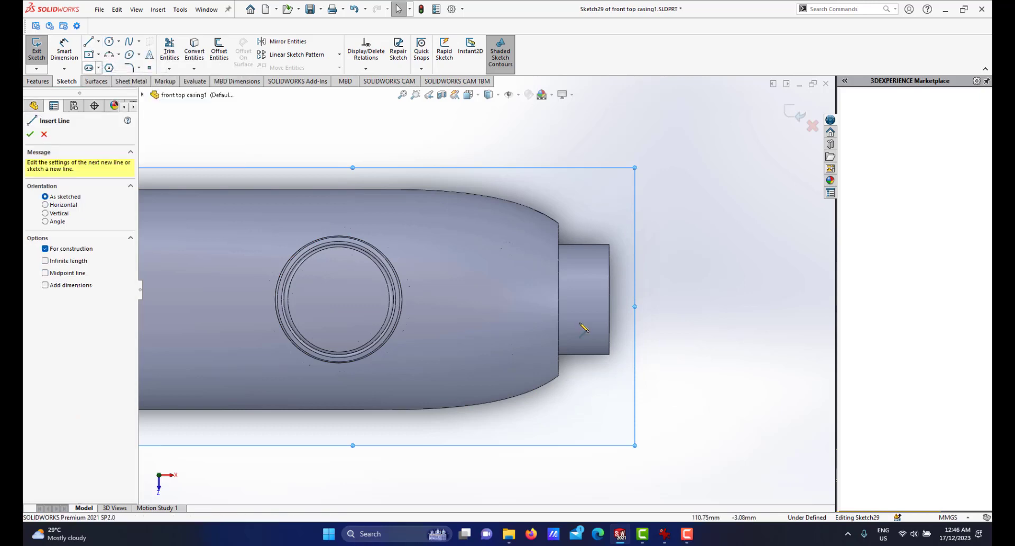
left_click(558, 299)
left_click(610, 299)
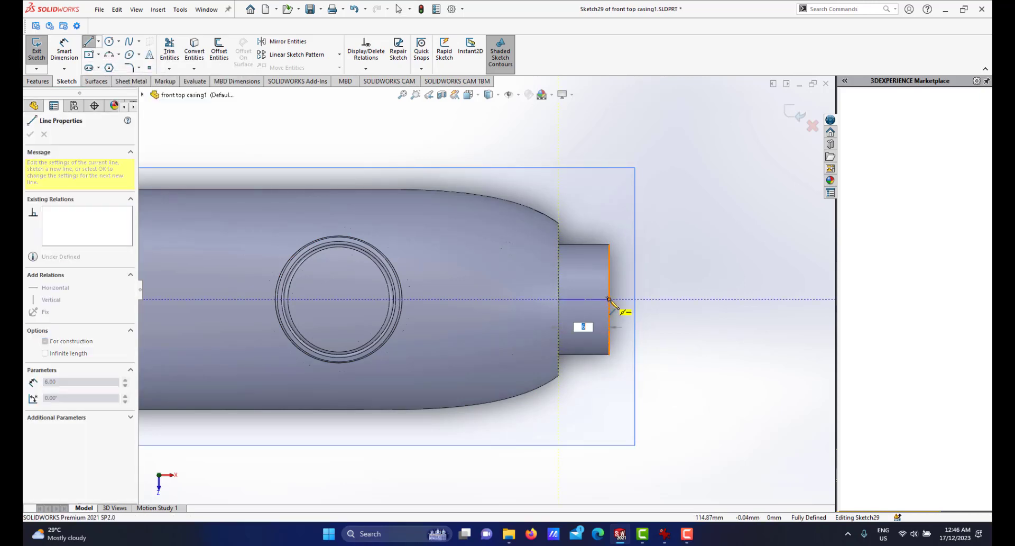
right_click(663, 294)
left_click(704, 305)
Sketch a centre rectangle about 1.8 mm wide and 2.8 mm tall centred on the construction line.
scroll(566, 275, "down", 5)
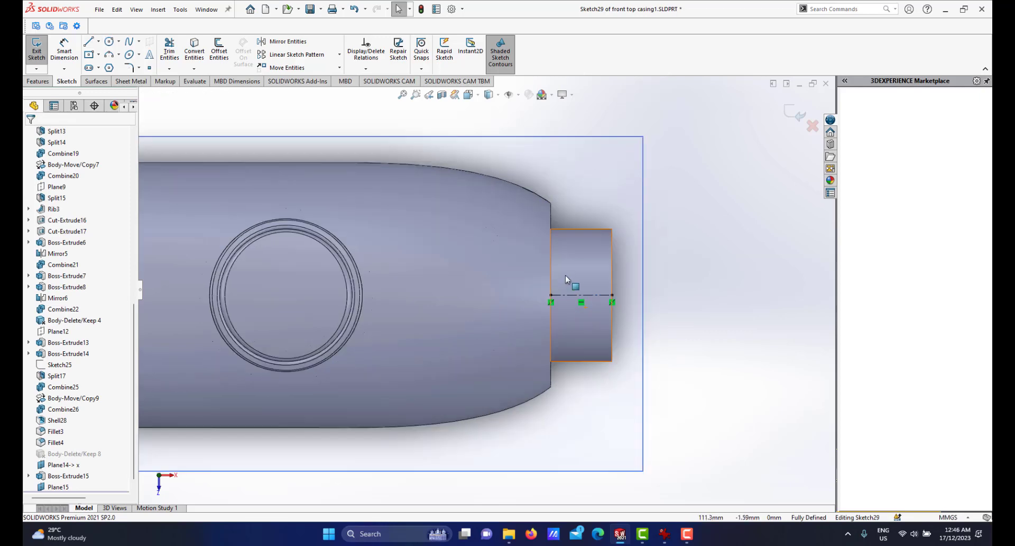
left_click(89, 55)
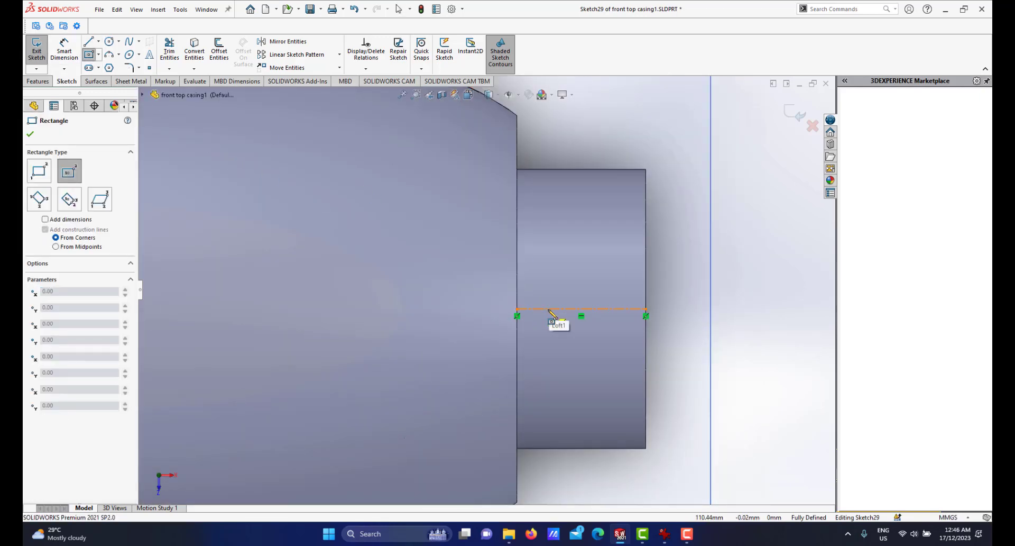
left_click(549, 309)
left_click(568, 339)
right_click(612, 285)
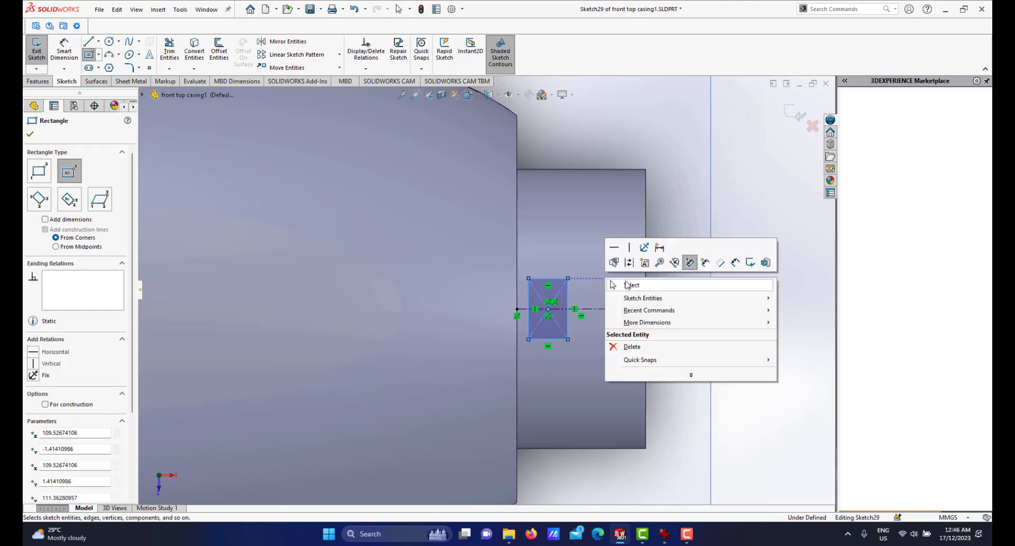
left_click(630, 284)
Slide the rectangle's centre point along the construction line towards the boss end.
scroll(588, 343, "down", 3)
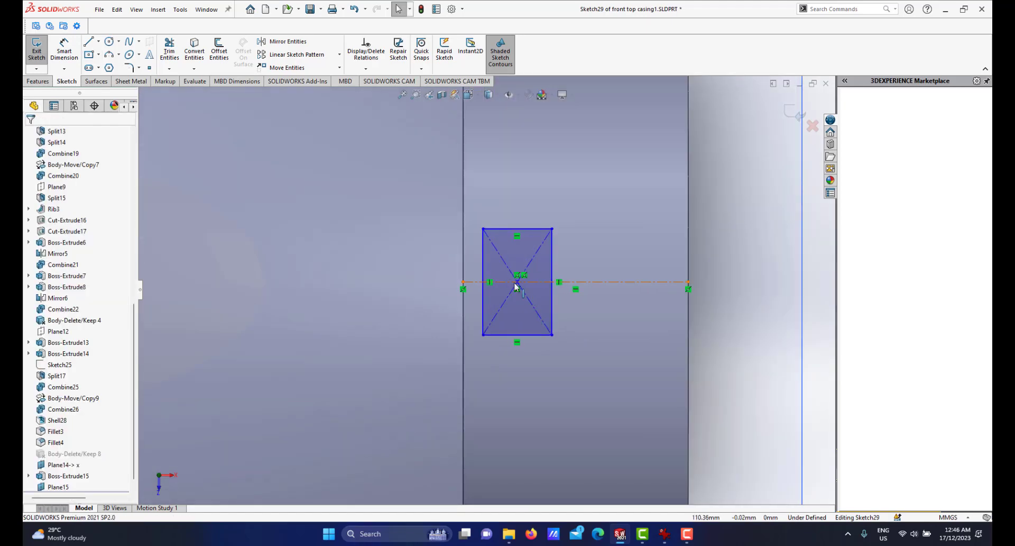
mouse_move(518, 286)
left_mouse_down()
mouse_move(561, 286)
mouse_move(529, 286)
left_mouse_up()
scroll(565, 372, "up", 3)
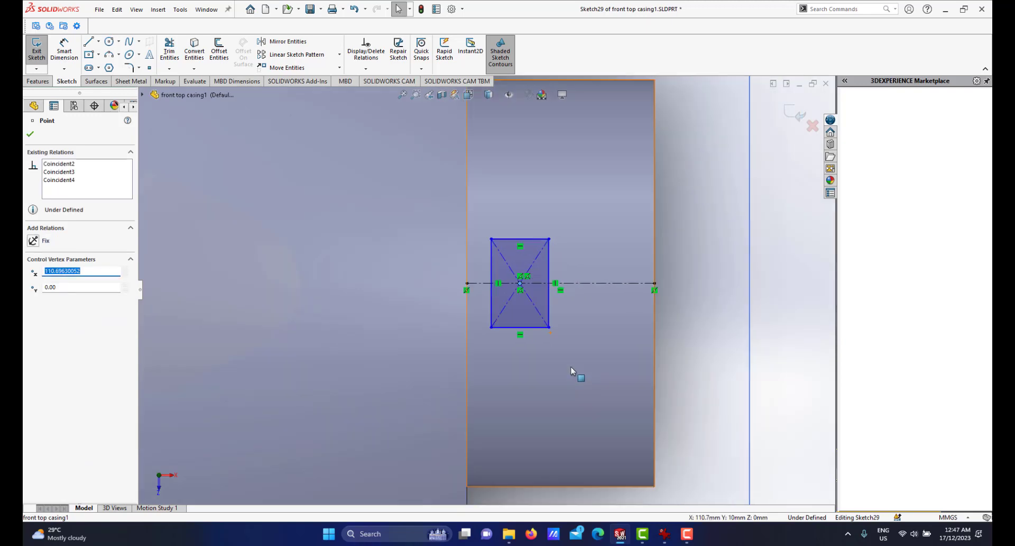
left_click(638, 309)
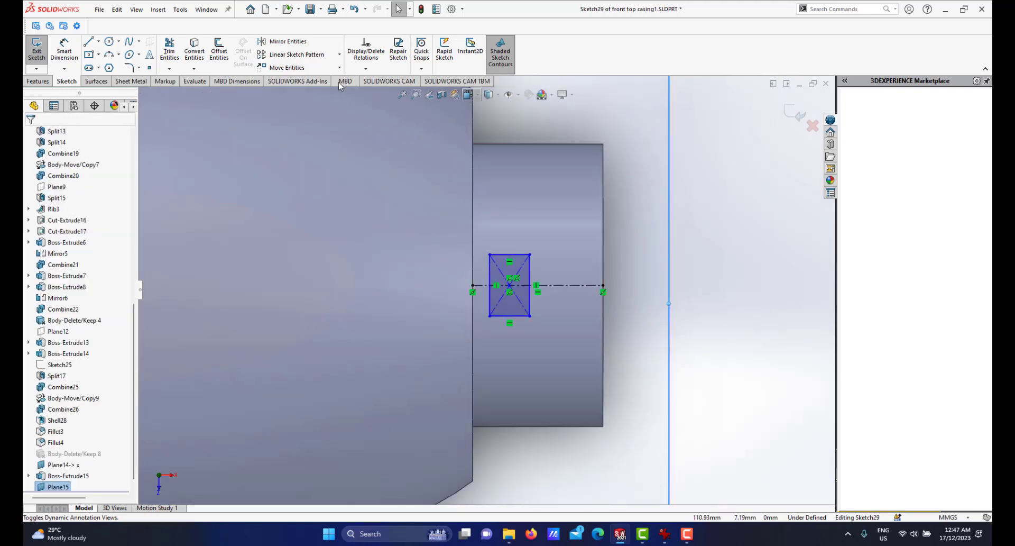
Dimension the rectangle's top edge and set its width to 1.5 mm.
left_click(60, 56)
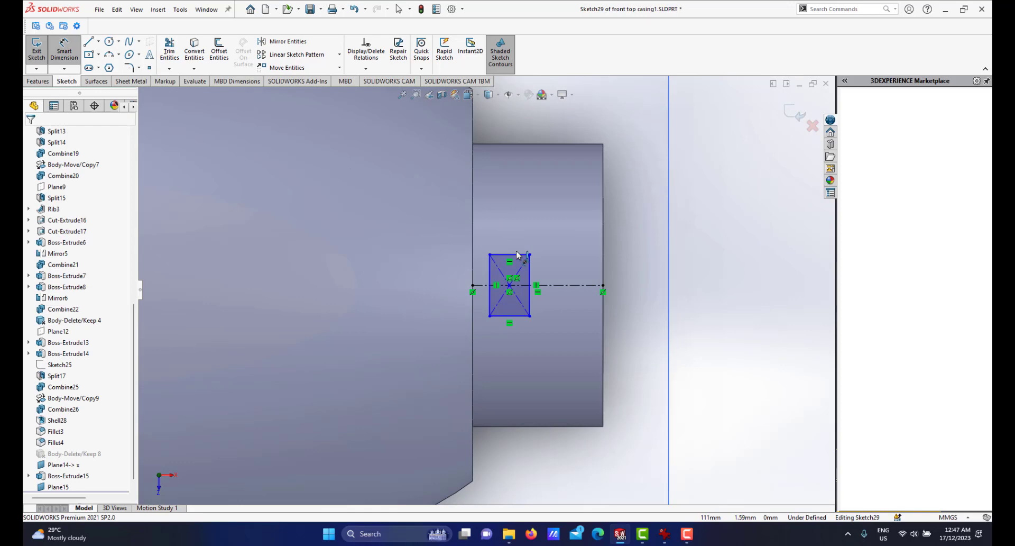
left_click(518, 257)
left_click(514, 232)
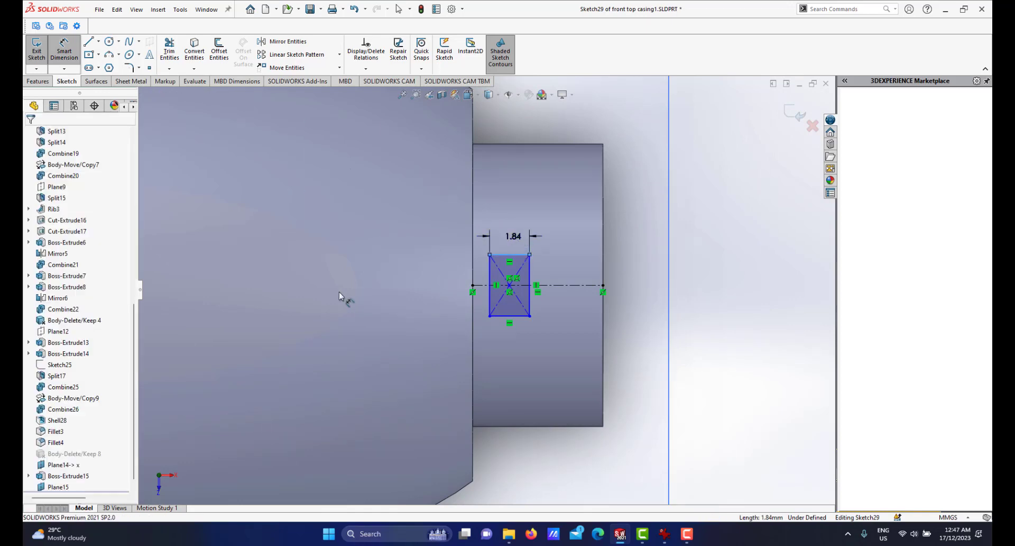
type("1.5")
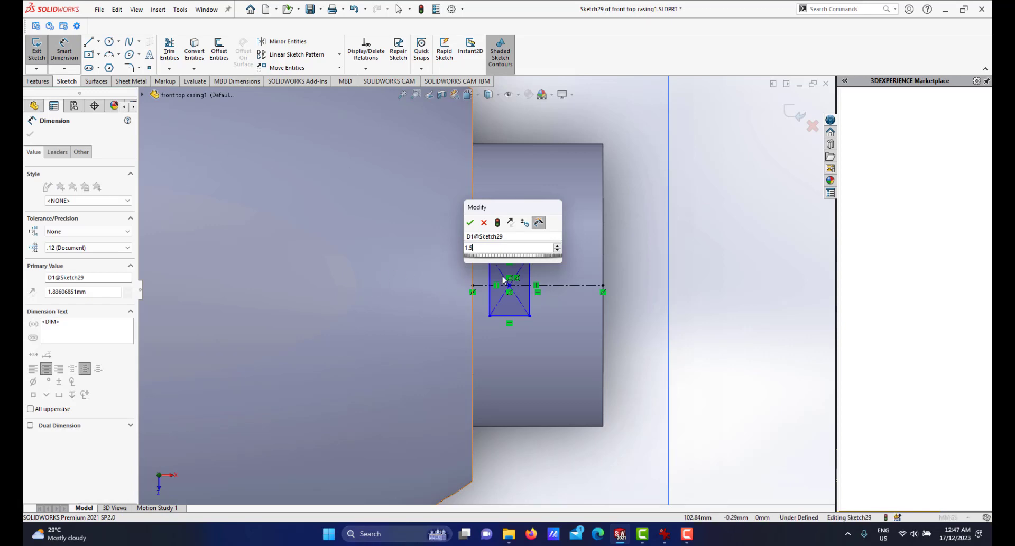
key("Return")
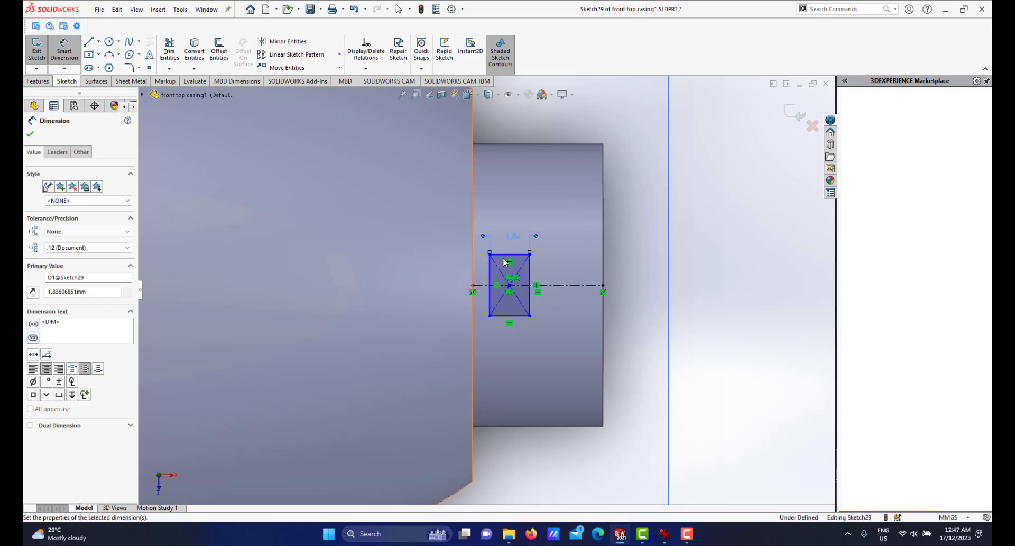
Dimension the rectangle's right edge and set its height to 2 mm.
scroll(504, 262, "down", 3)
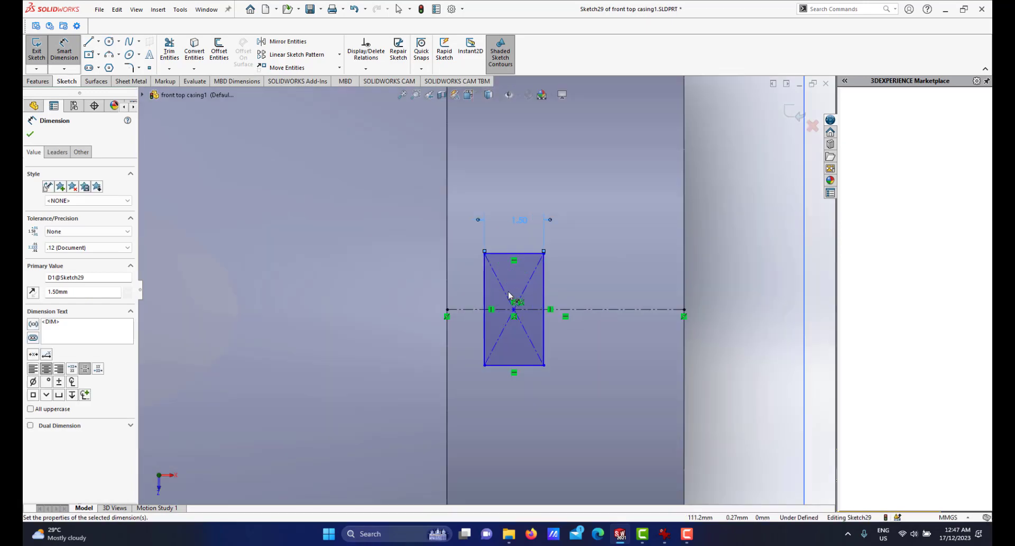
scroll(552, 297, "down", 1)
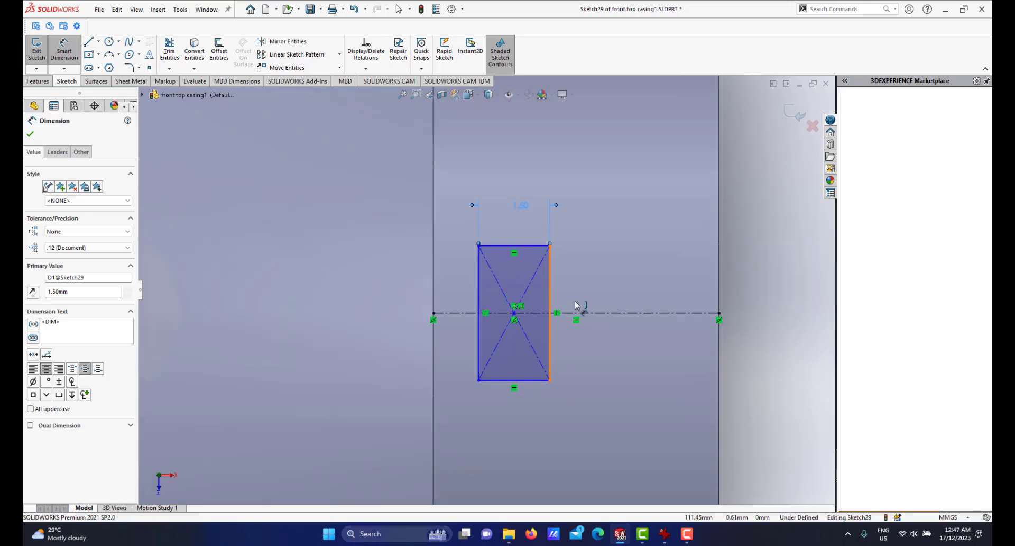
left_click(550, 307)
left_click(595, 307)
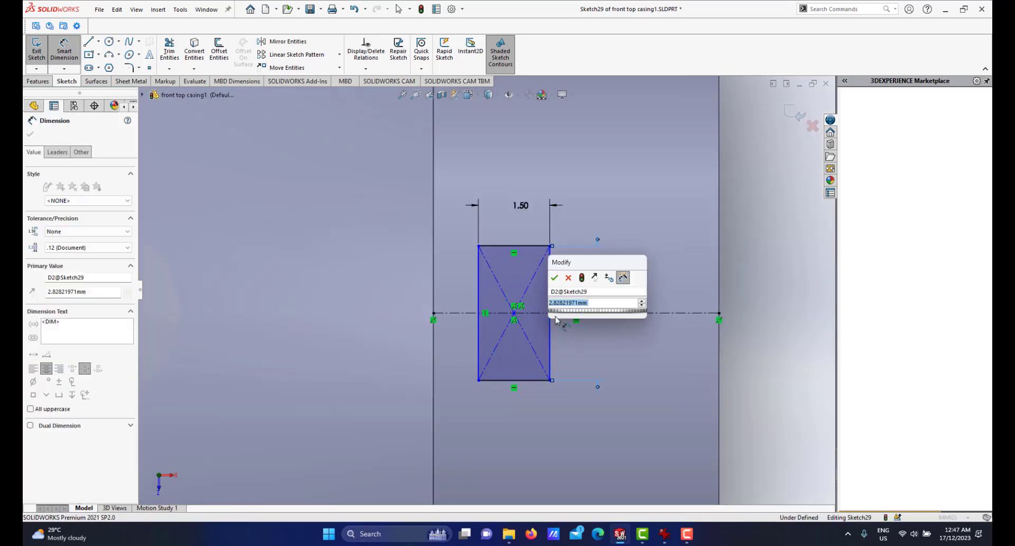
type("2")
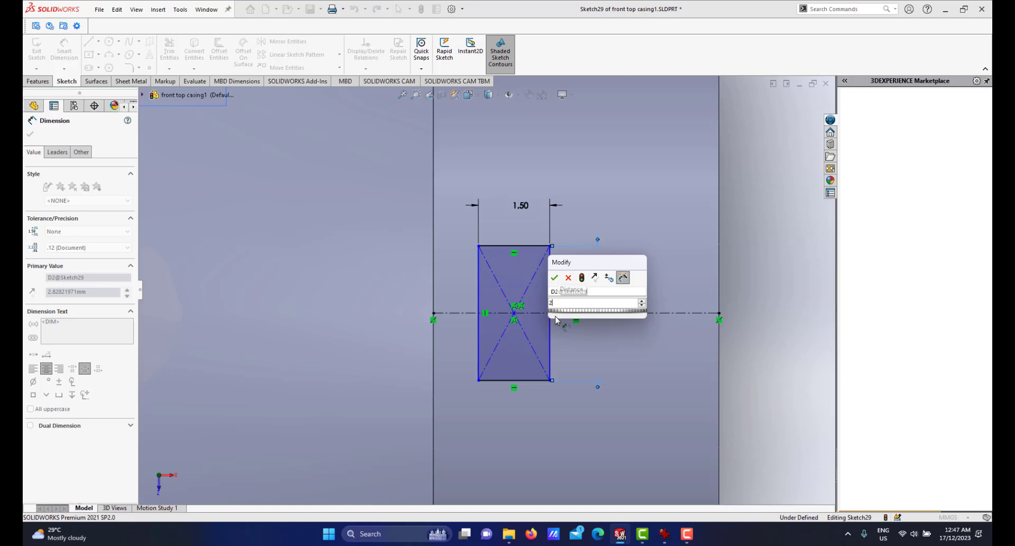
key("Return")
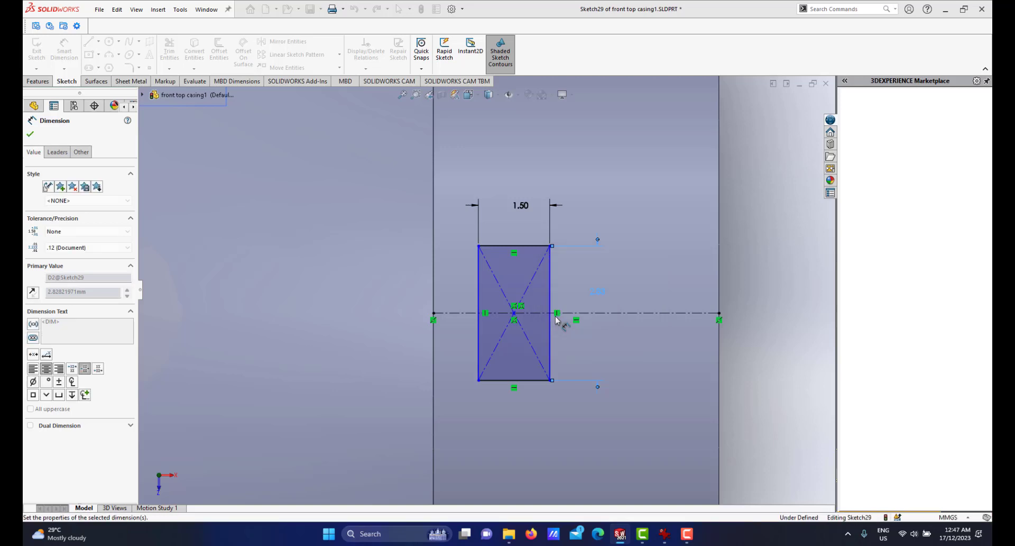
Dimension the rectangle's left edge from the construction line's end point and set the distance to 1 mm.
mouse_move(538, 337)
middle_mouse_down()
mouse_move(519, 374)
mouse_move(469, 307)
mouse_move(487, 295)
mouse_move(480, 281)
middle_mouse_up()
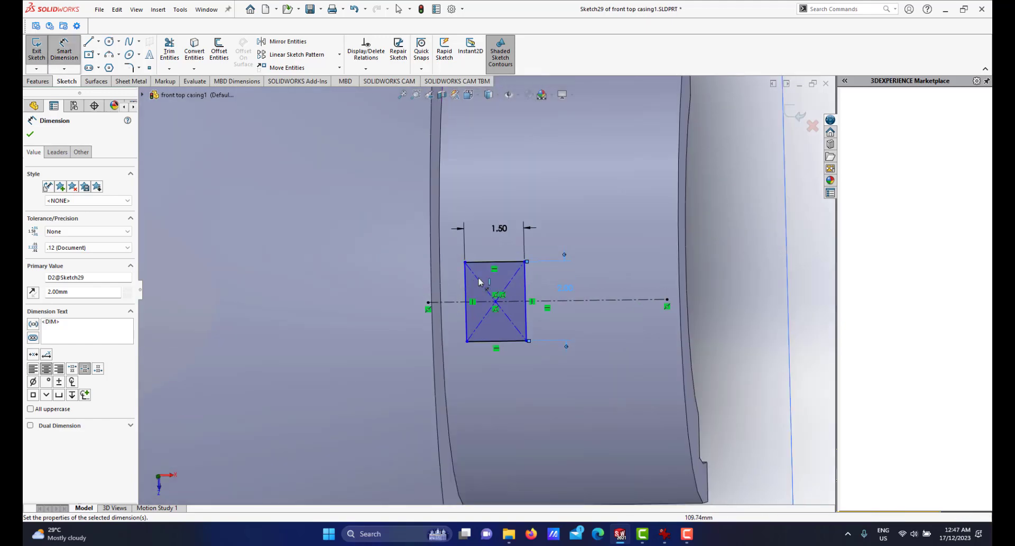
left_click(424, 287)
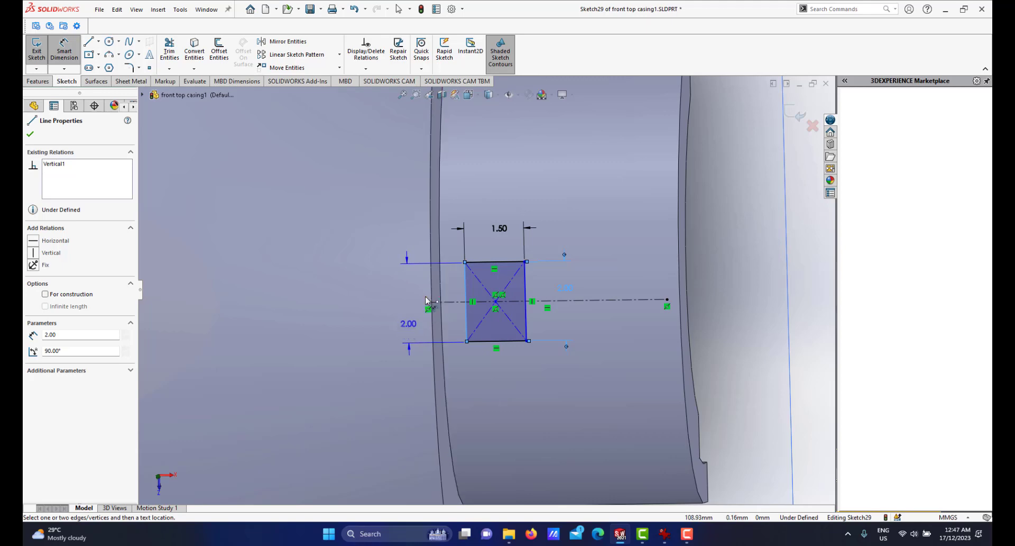
left_click(428, 304)
left_click(459, 190)
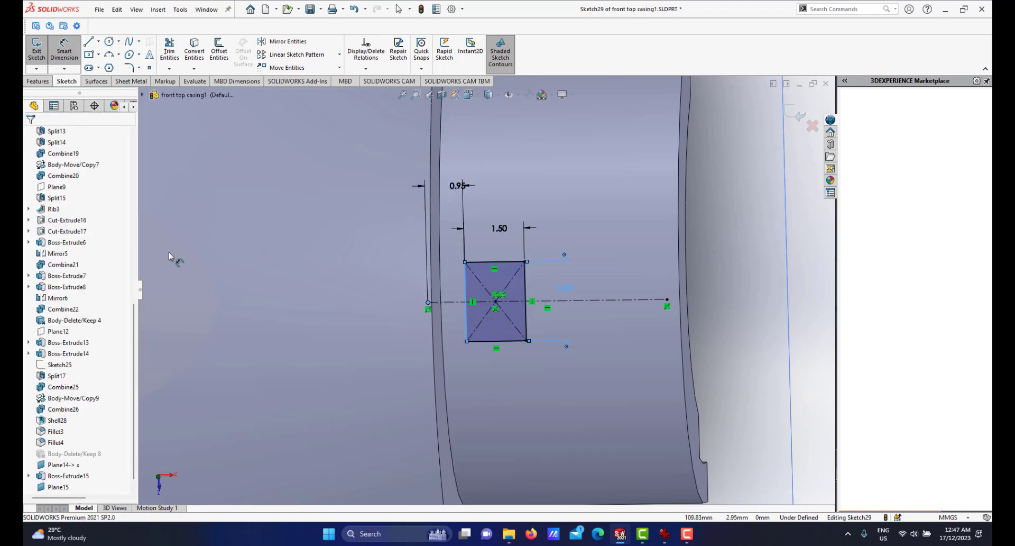
type("1")
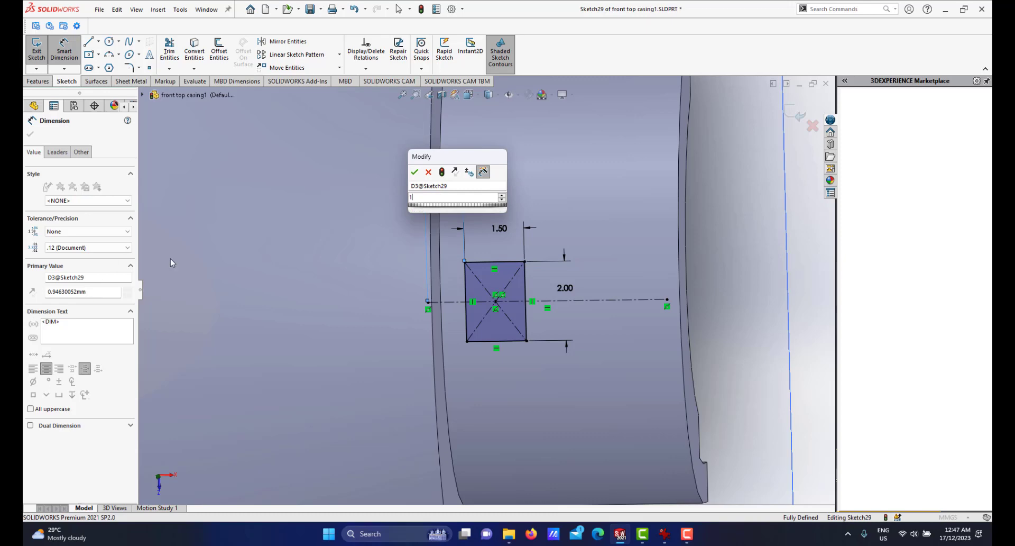
key("Escape")
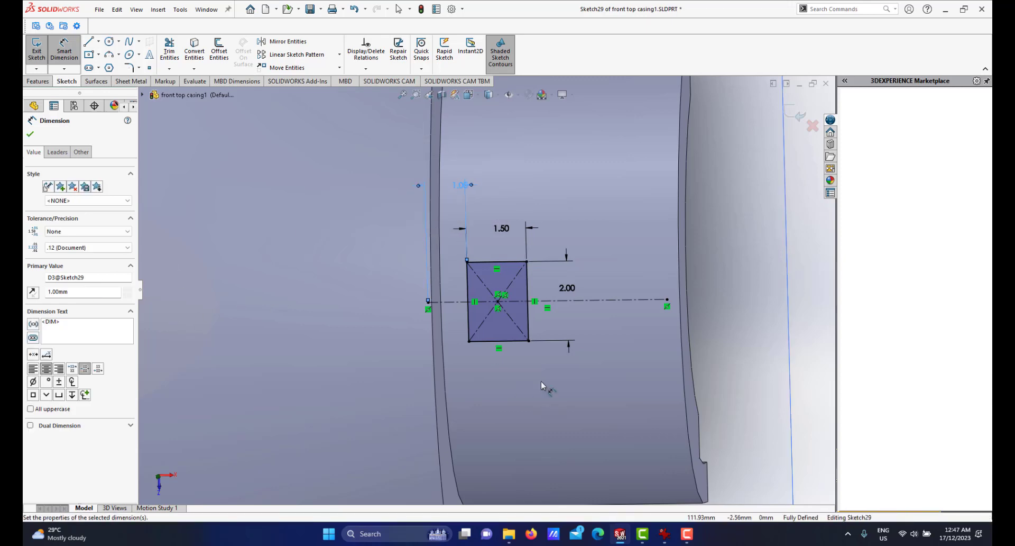
Extrude the rectangle 0.5 mm, starting from the front boss's curved outer face.
mouse_move(535, 349)
middle_mouse_down()
mouse_move(476, 335)
mouse_move(461, 293)
mouse_move(490, 327)
middle_mouse_up()
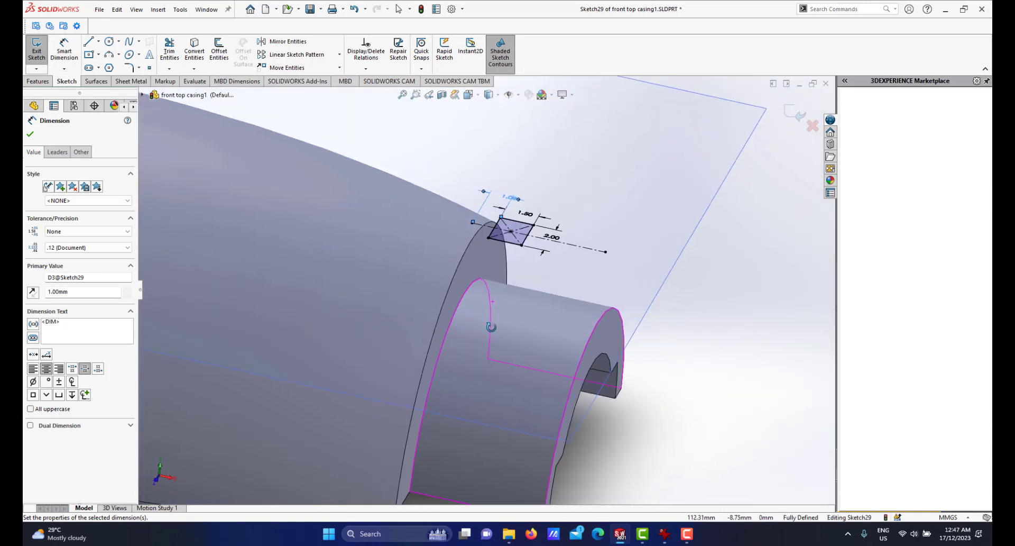
left_click(36, 85)
key("f")
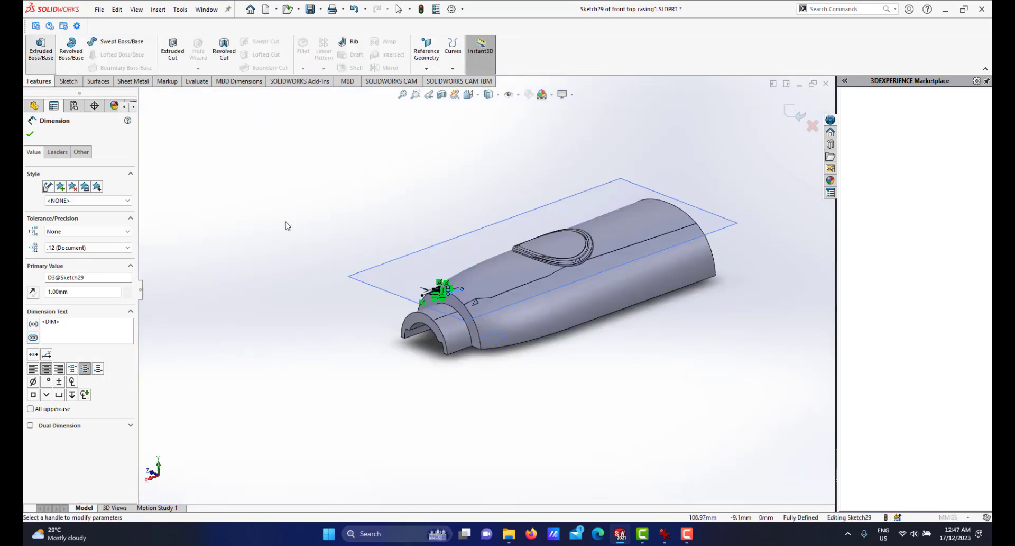
scroll(438, 293, "down", 6)
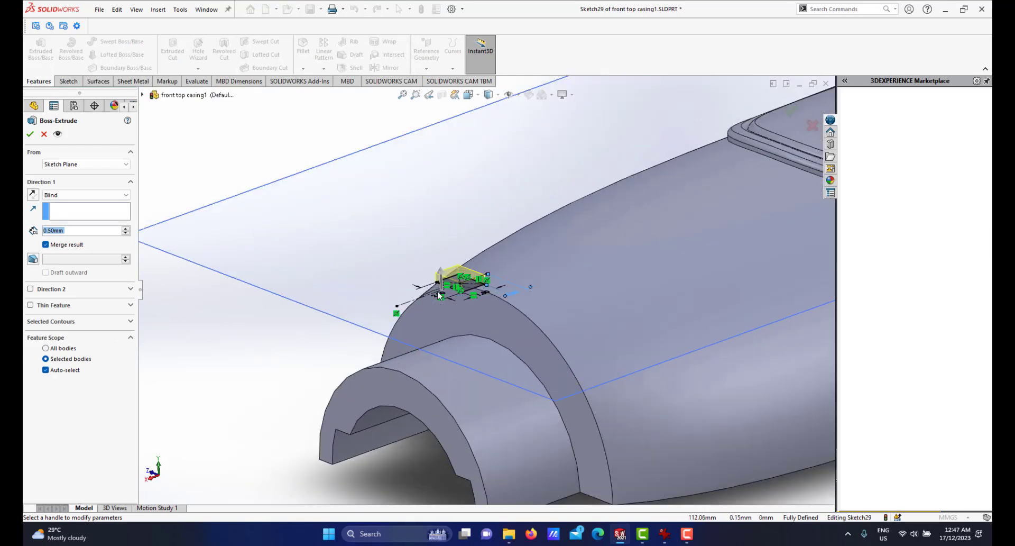
left_click(83, 164)
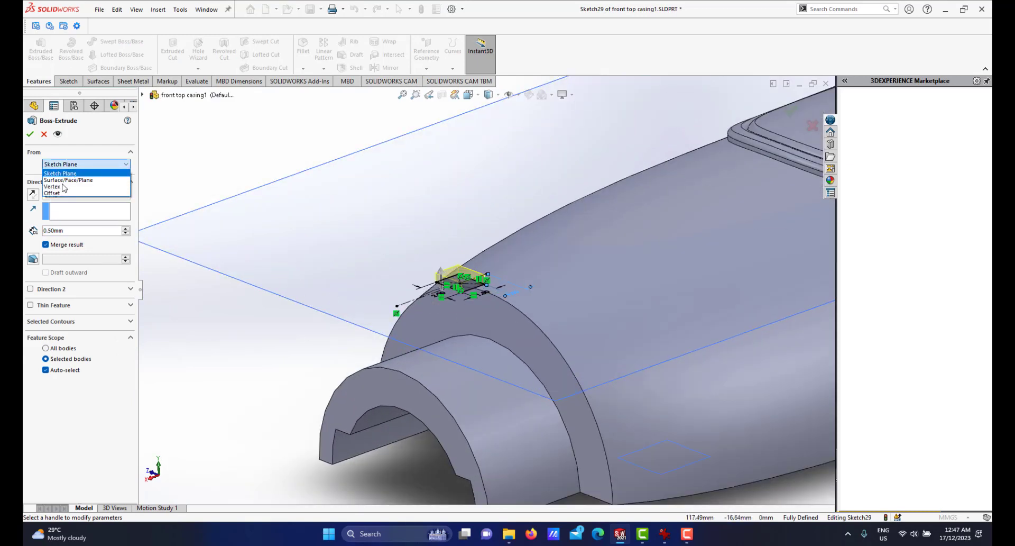
left_click(64, 178)
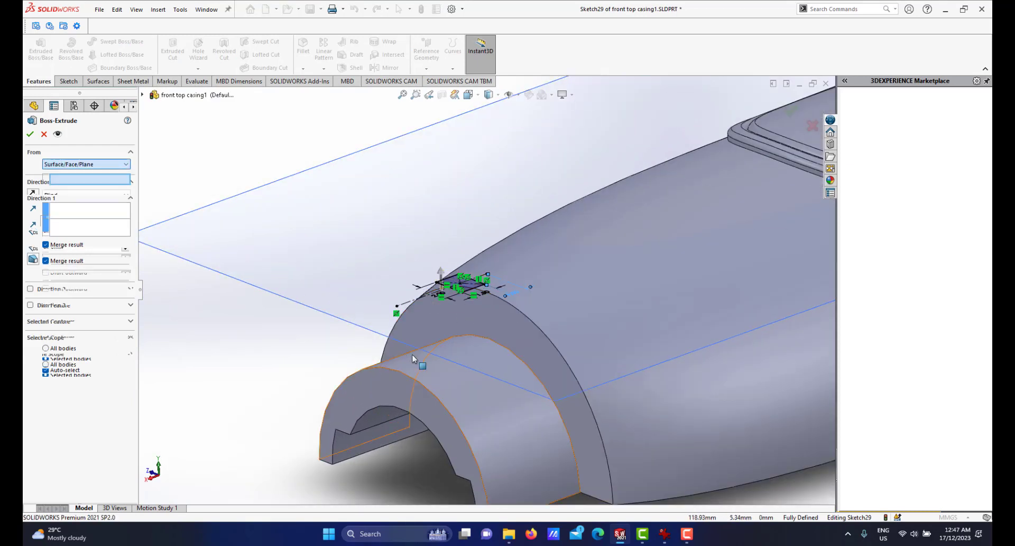
left_click(468, 351)
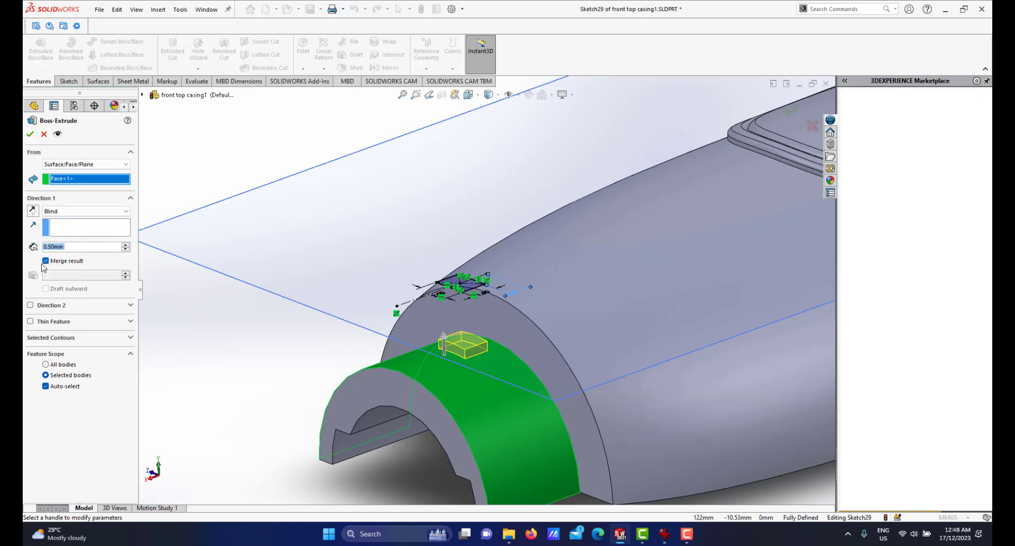
left_click(31, 134)
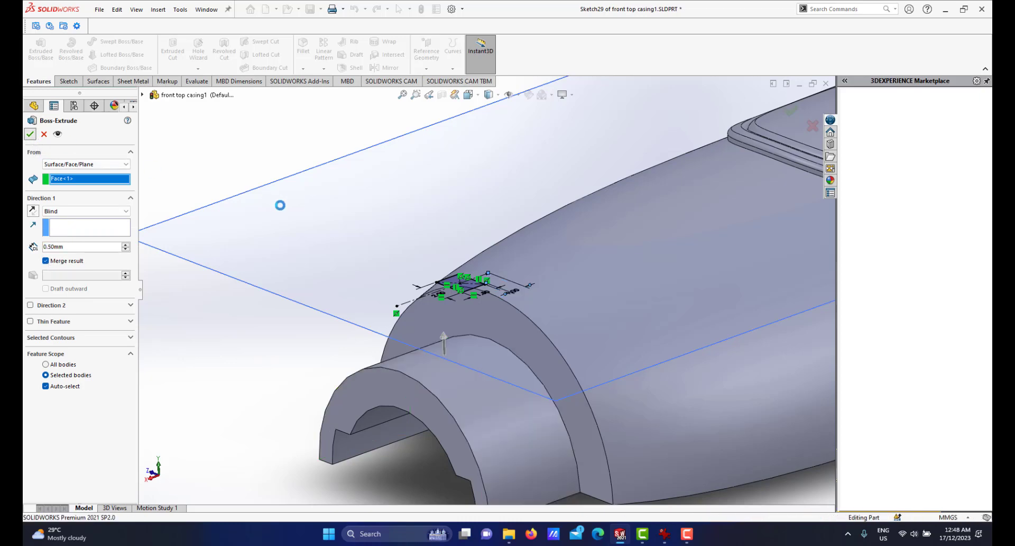
Inspect the new extruded block on the front boss from several angles.
scroll(465, 288, "up", 5)
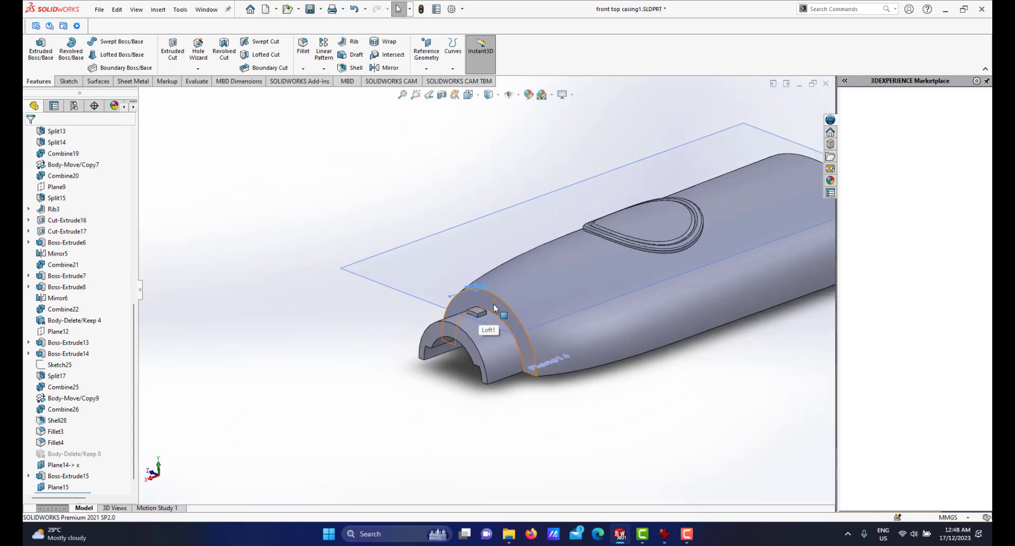
scroll(493, 303, "down", 5)
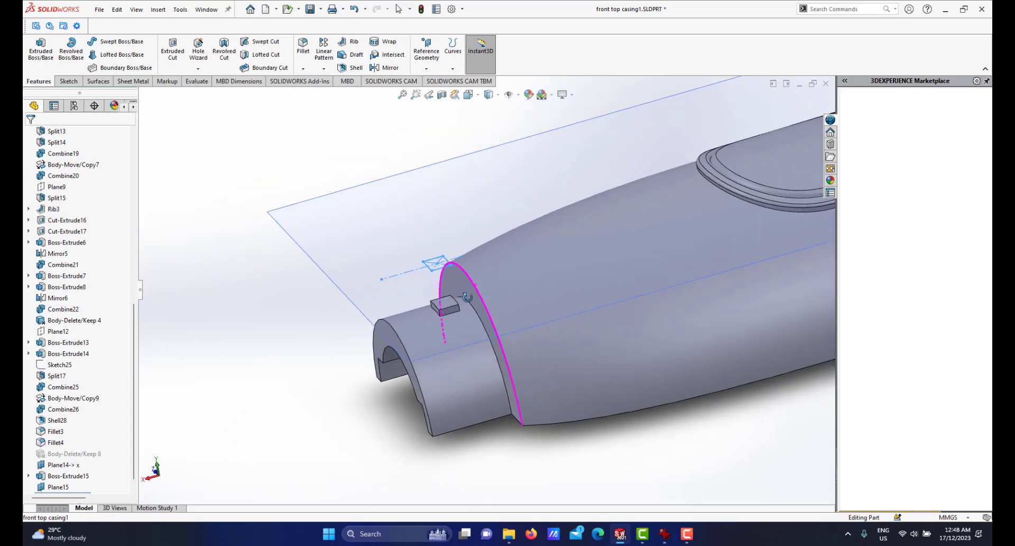
mouse_move(467, 297)
middle_mouse_down()
mouse_move(468, 306)
mouse_move(562, 253)
mouse_move(608, 263)
mouse_move(540, 257)
mouse_move(499, 312)
mouse_move(477, 313)
middle_mouse_up()
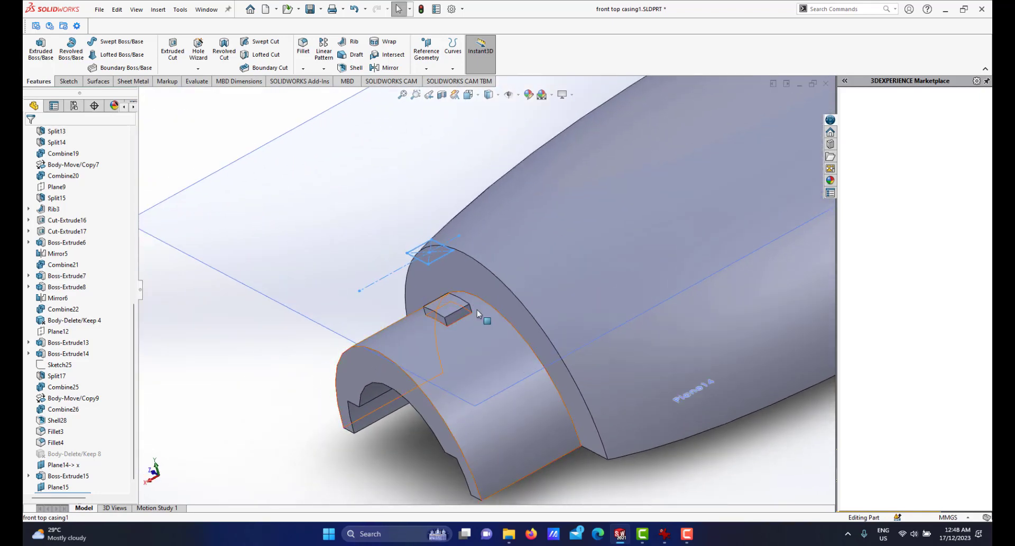
scroll(478, 313, "down", 1)
middle_click_drag(475, 275, 453, 284)
scroll(473, 309, "down", 2)
scroll(463, 312, "up", 3)
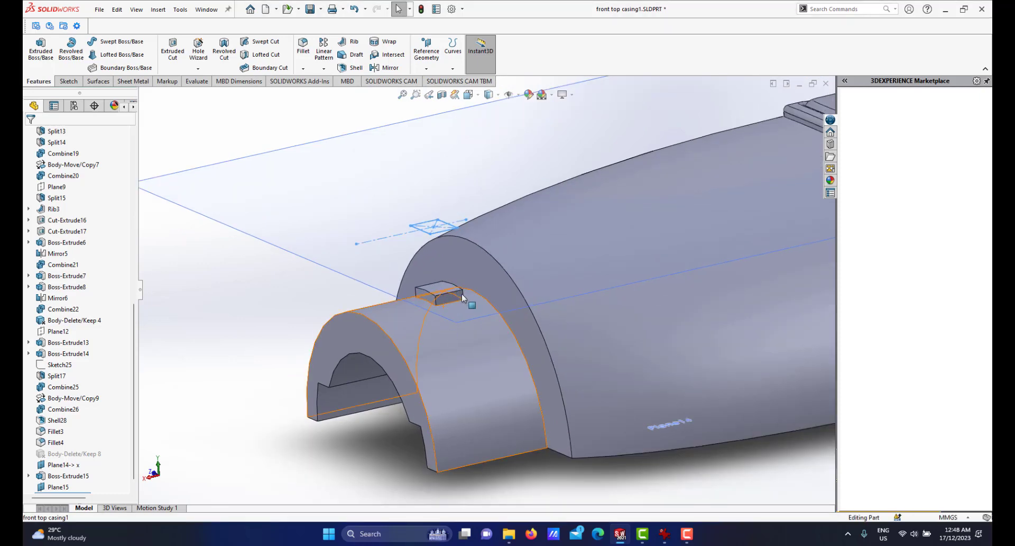
scroll(462, 295, "down", 1)
middle_click_drag(467, 314, 478, 322)
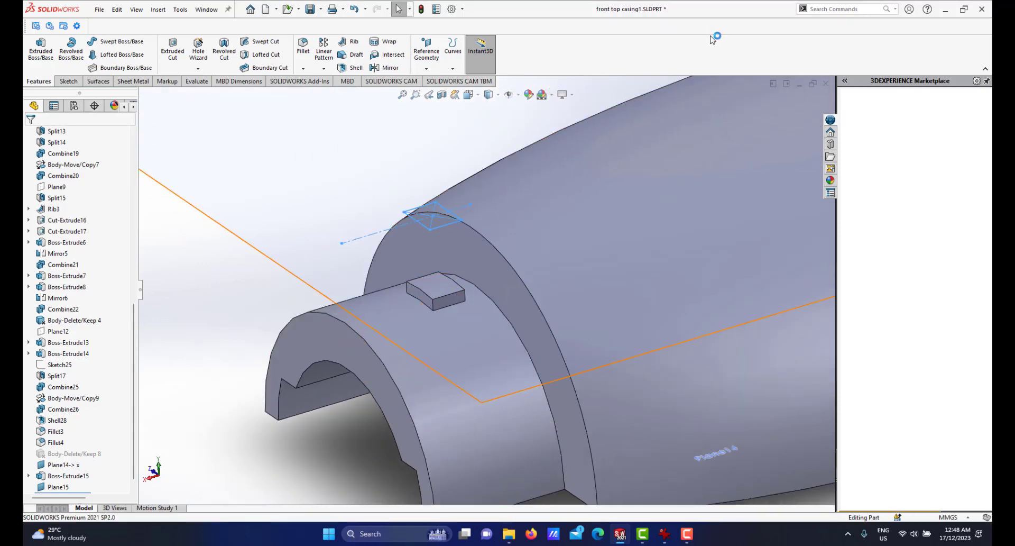
scroll(463, 292, "down", 2)
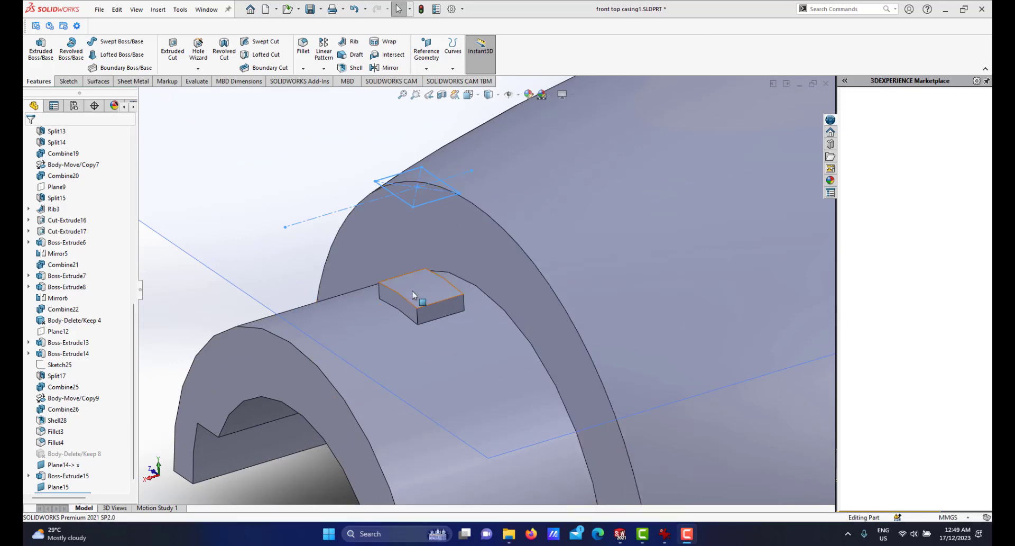
mouse_move(414, 295)
middle_mouse_down()
mouse_move(395, 302)
mouse_move(398, 290)
middle_mouse_up()
scroll(462, 298, "down", 3)
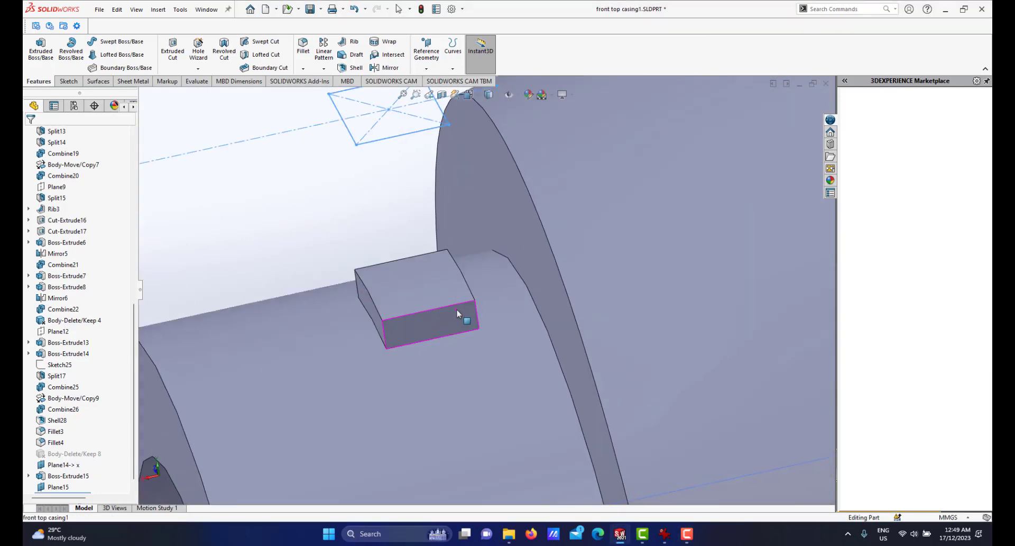
Chamfer the new block's outer edge with an asymmetric distance-distance chamfer of 1 mm and 0.5 mm.
middle_click_drag(466, 312, 472, 309)
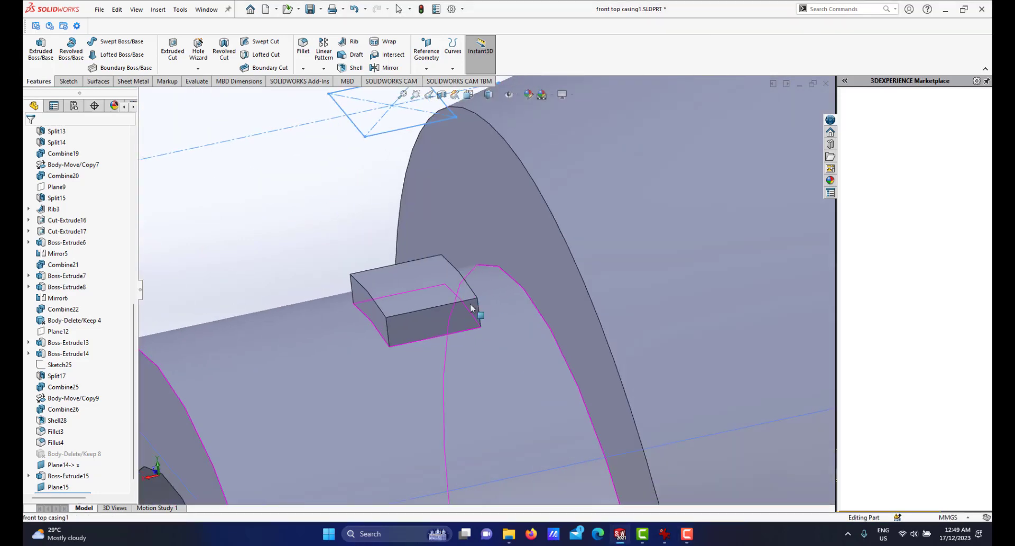
left_click(302, 69)
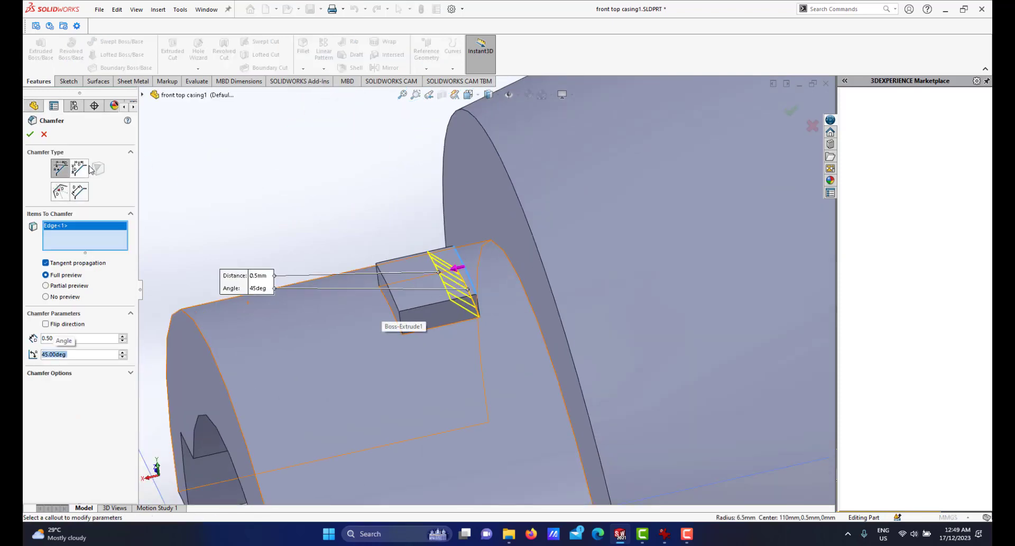
left_click(78, 168)
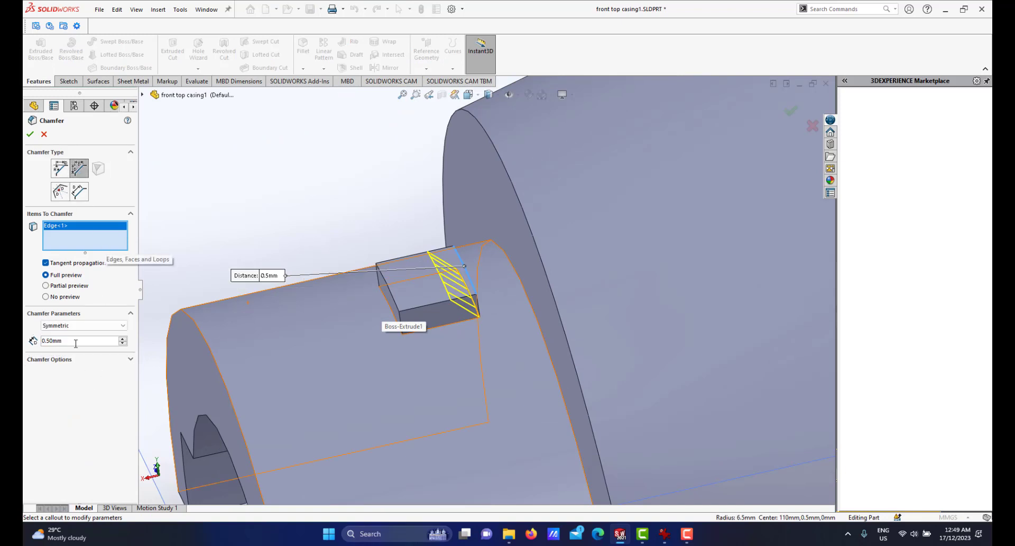
left_click(76, 328)
left_click(77, 338)
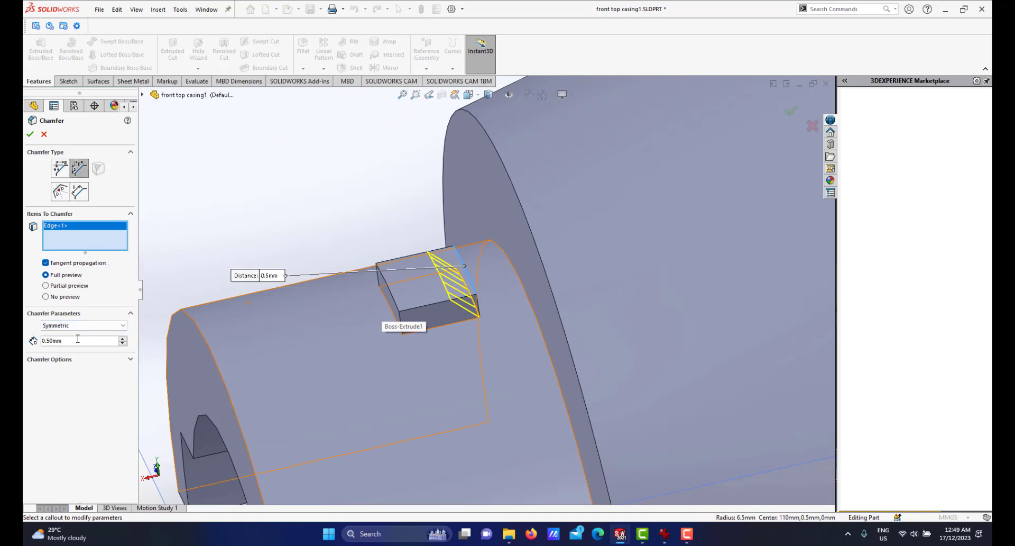
left_click(64, 326)
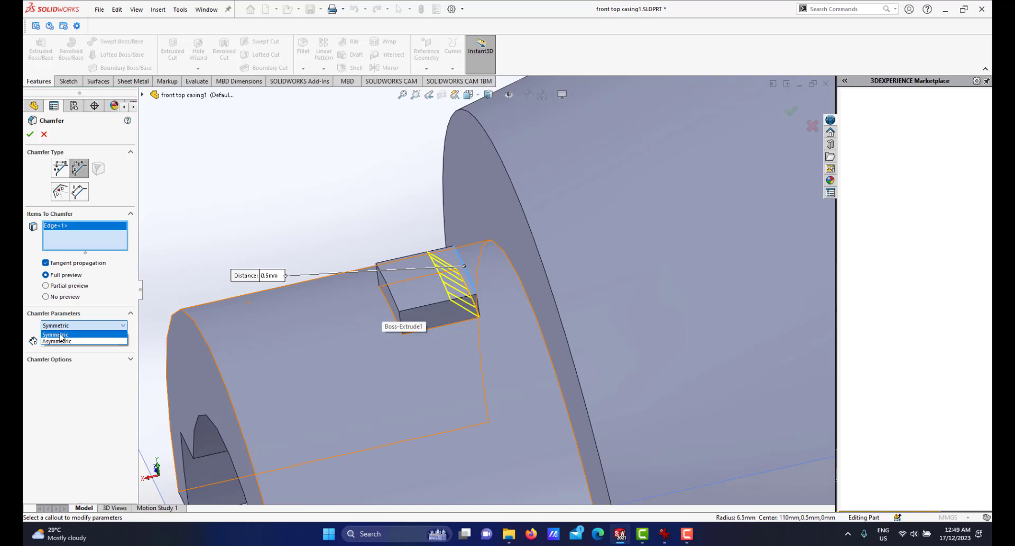
left_click(64, 341)
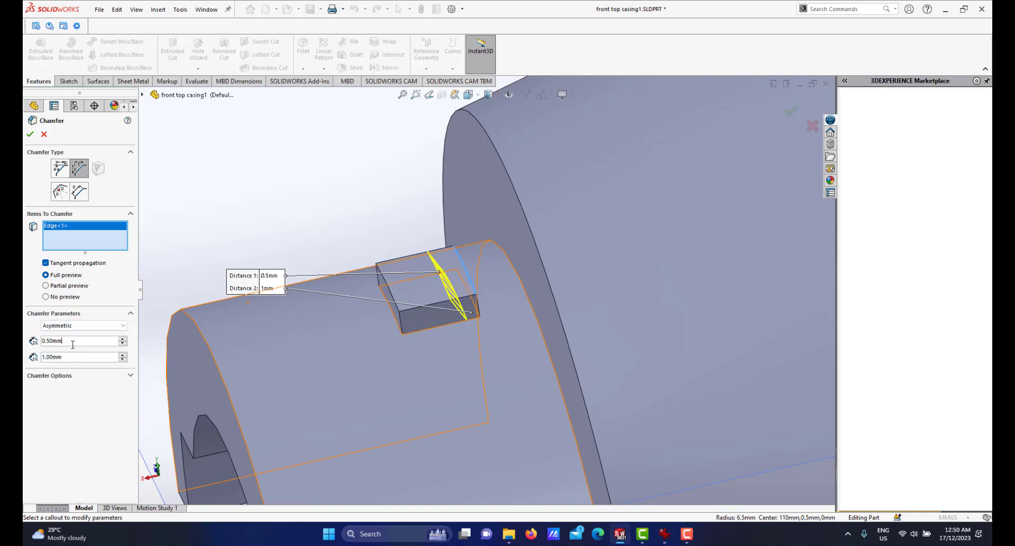
type("1")
key("Return")
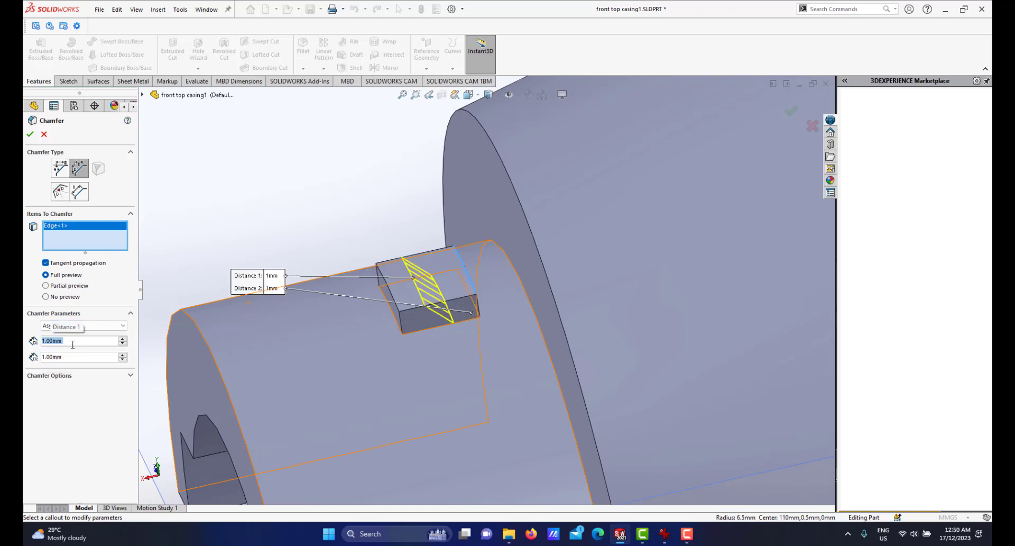
type("0.5")
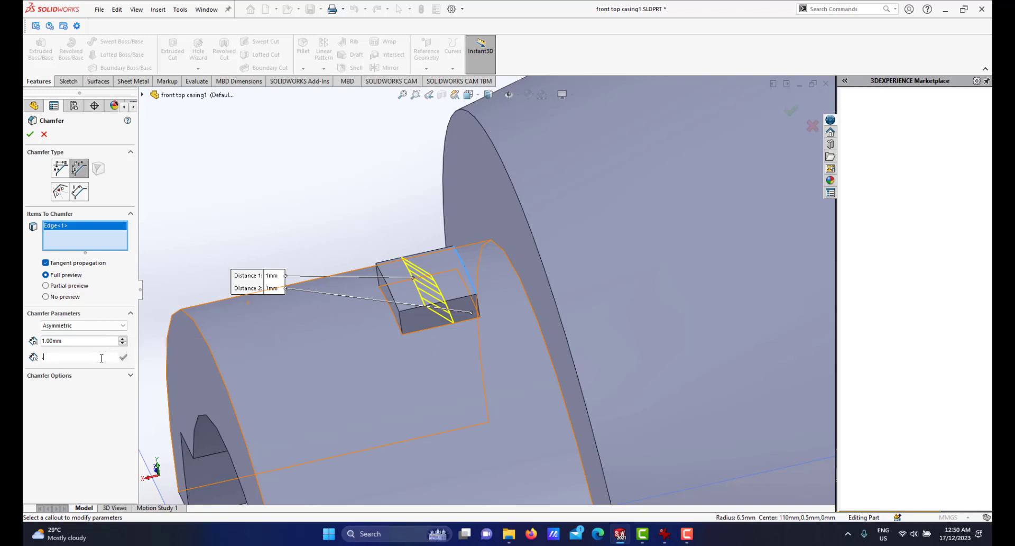
key("Return")
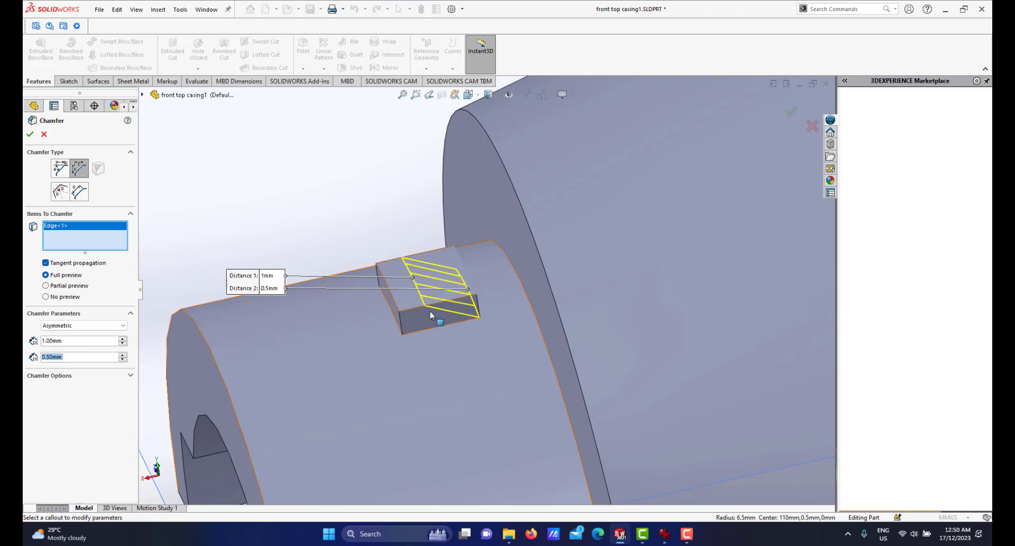
mouse_move(431, 315)
middle_mouse_down()
mouse_move(417, 274)
mouse_move(436, 309)
middle_mouse_up()
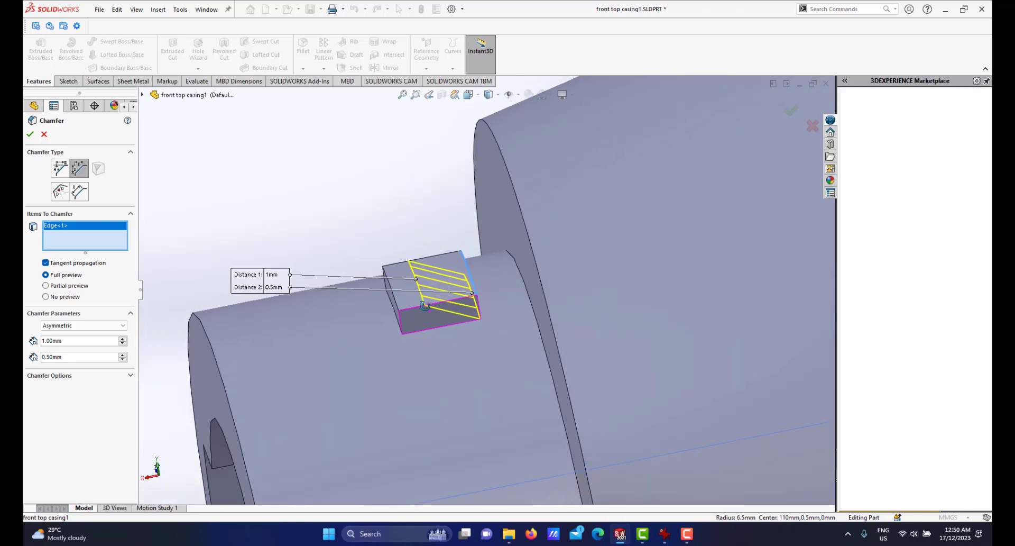
left_click(30, 134)
Examine the finished front casing and the sectioned assembly around the new block on the front boss.
scroll(461, 329, "up", 3)
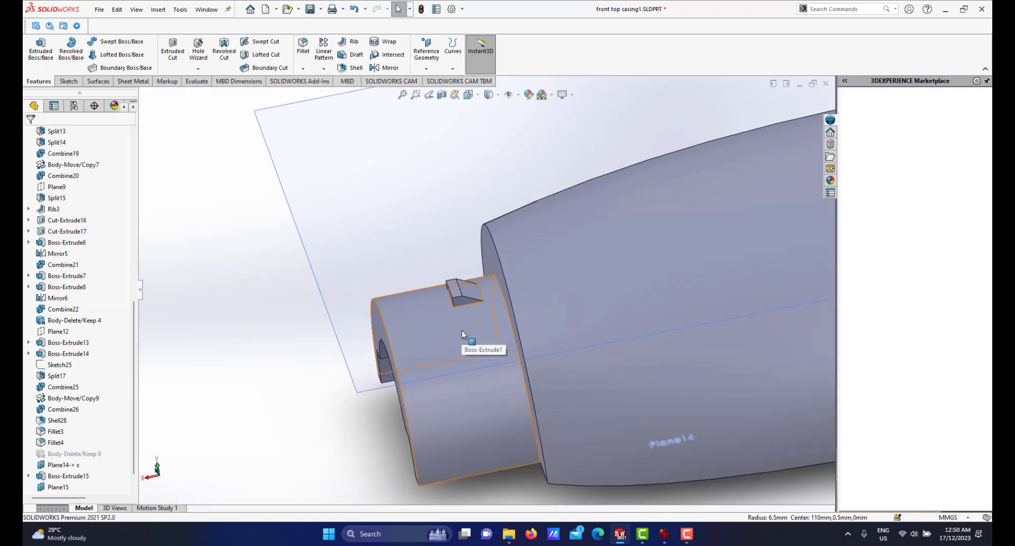
middle_click_drag(461, 330, 592, 308)
scroll(588, 296, "up", 2)
scroll(588, 296, "down", 1)
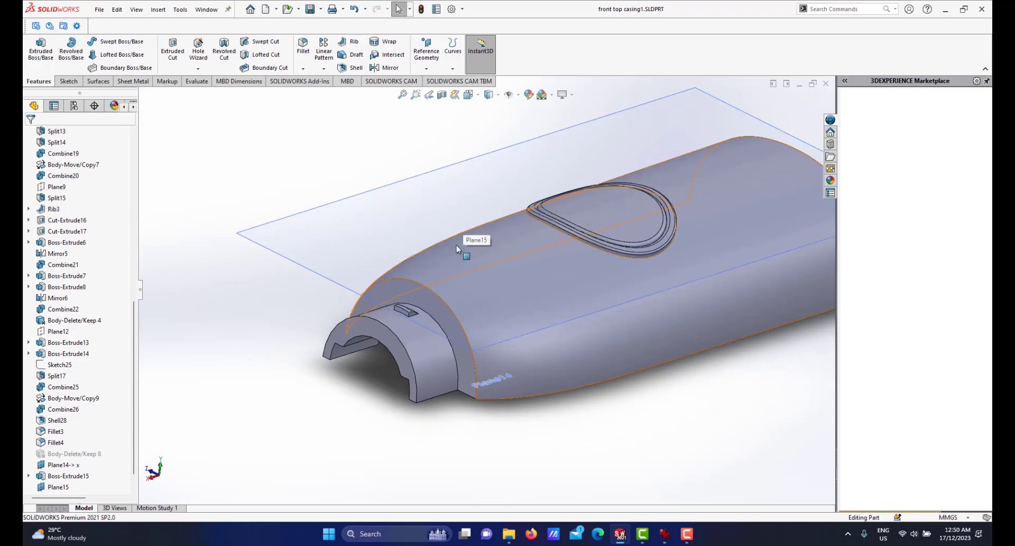
mouse_move(620, 534)
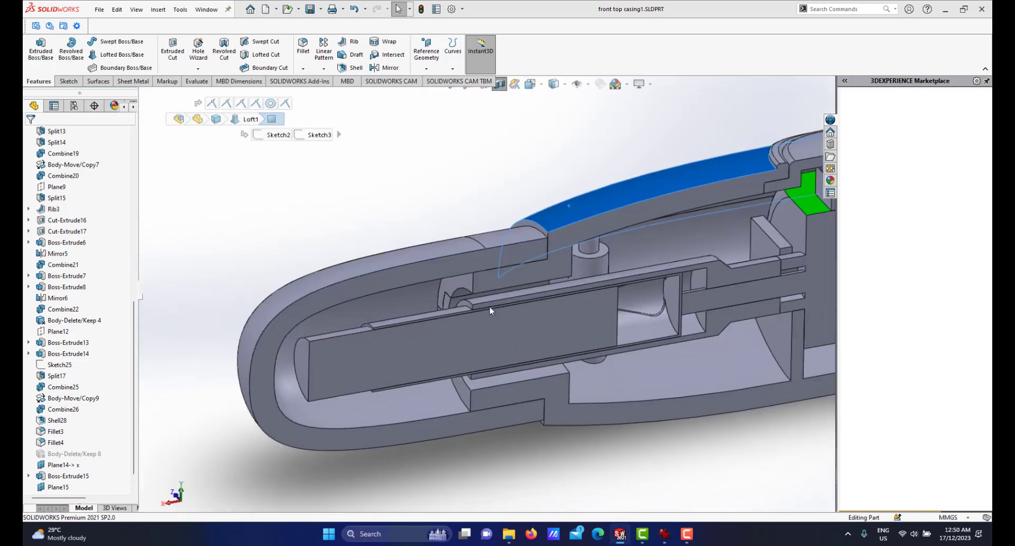
scroll(493, 226, "down", 1)
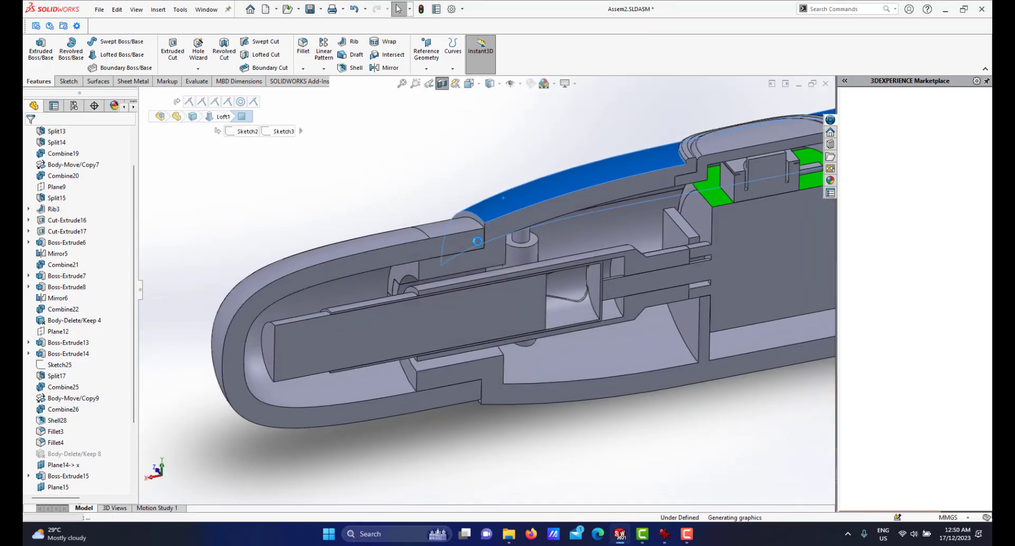
scroll(478, 242, "down", 5)
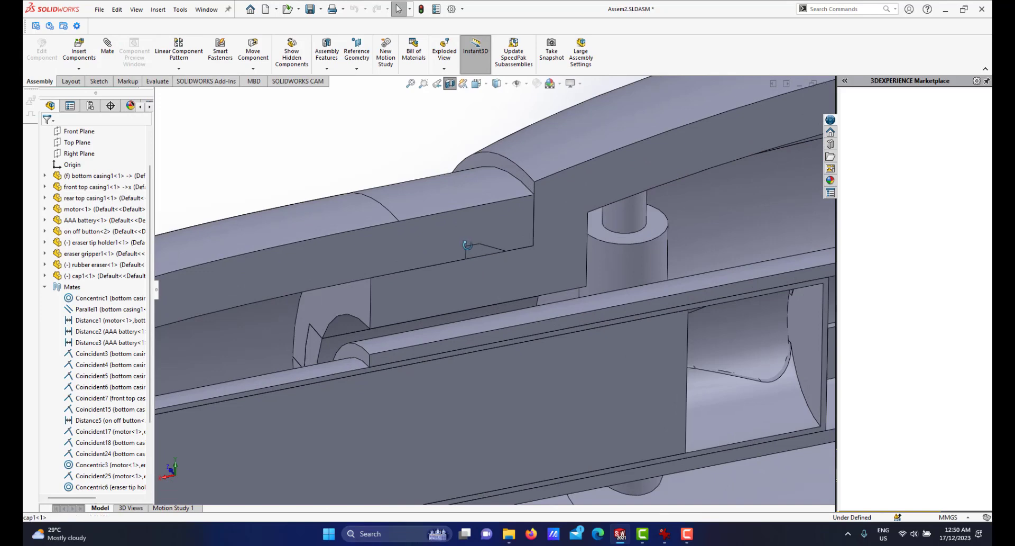
scroll(469, 240, "down", 1)
middle_click_drag(468, 241, 468, 245)
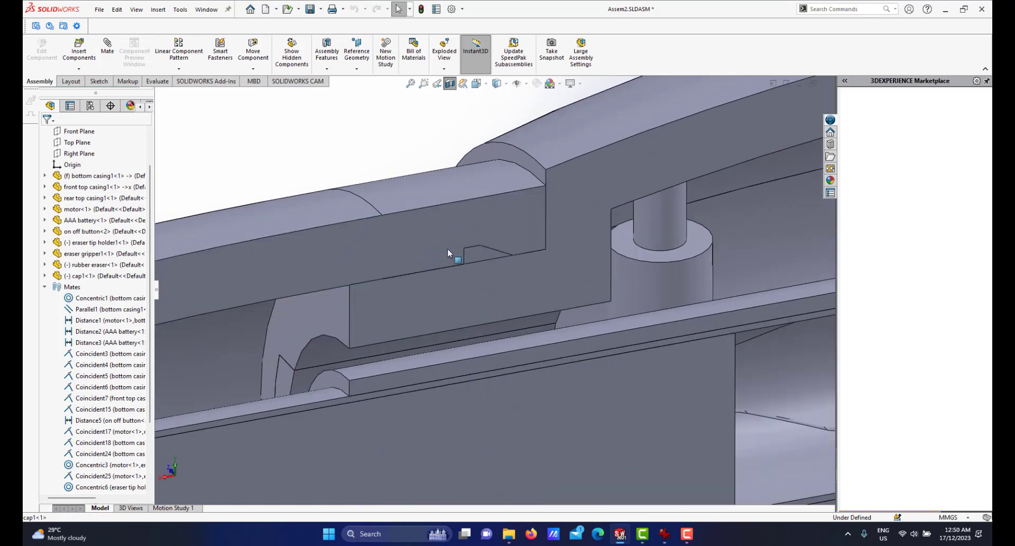
scroll(447, 250, "up", 2)
scroll(480, 303, "up", 5)
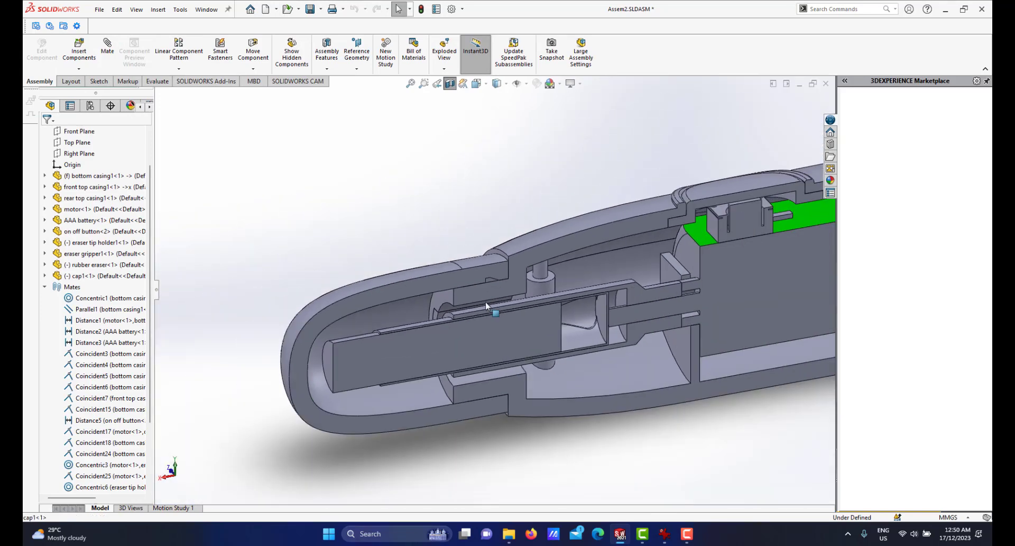
scroll(486, 302, "down", 2)
middle_click_drag(483, 265, 504, 294)
scroll(485, 296, "up", 2)
scroll(514, 299, "down", 2)
scroll(516, 326, "up", 1)
scroll(503, 294, "down", 2)
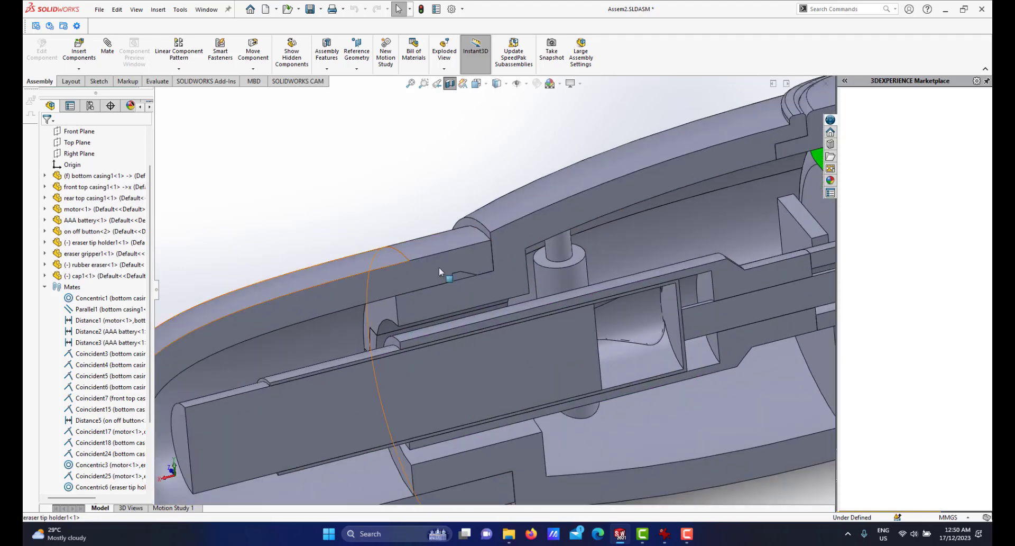
scroll(505, 344, "up", 3)
scroll(505, 343, "down", 3)
middle_click_drag(506, 344, 467, 339)
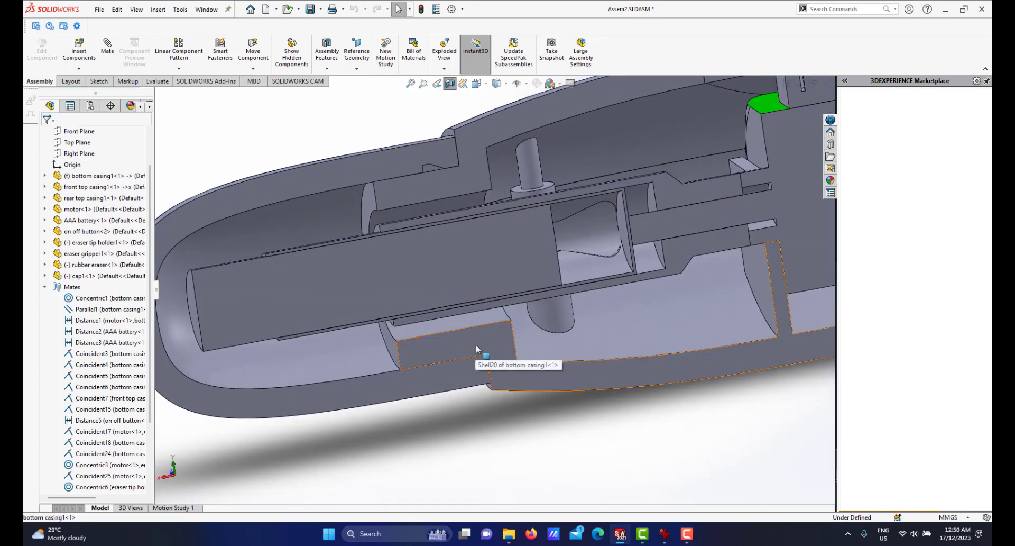
scroll(476, 344, "up", 2)
scroll(482, 345, "down", 2)
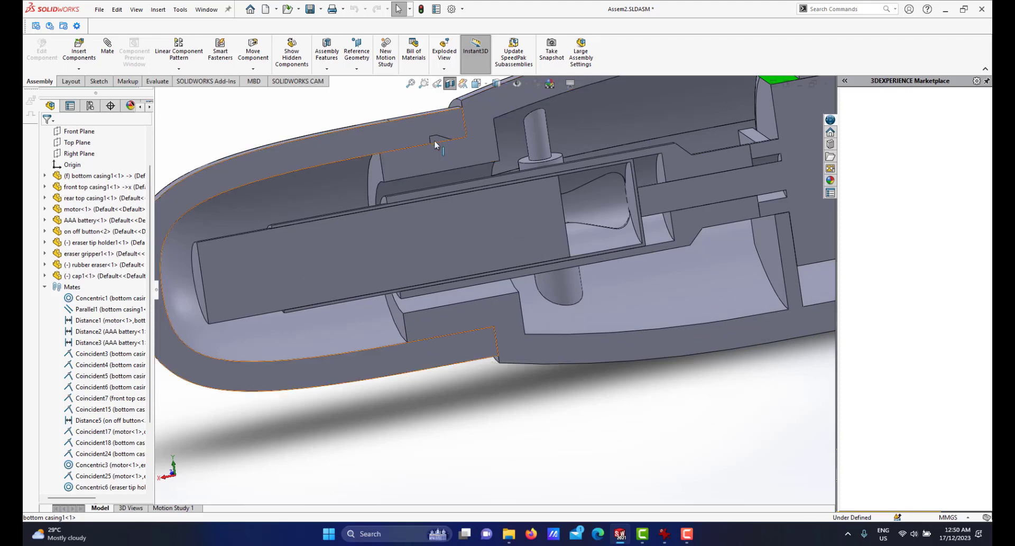
scroll(539, 438, "up", 3)
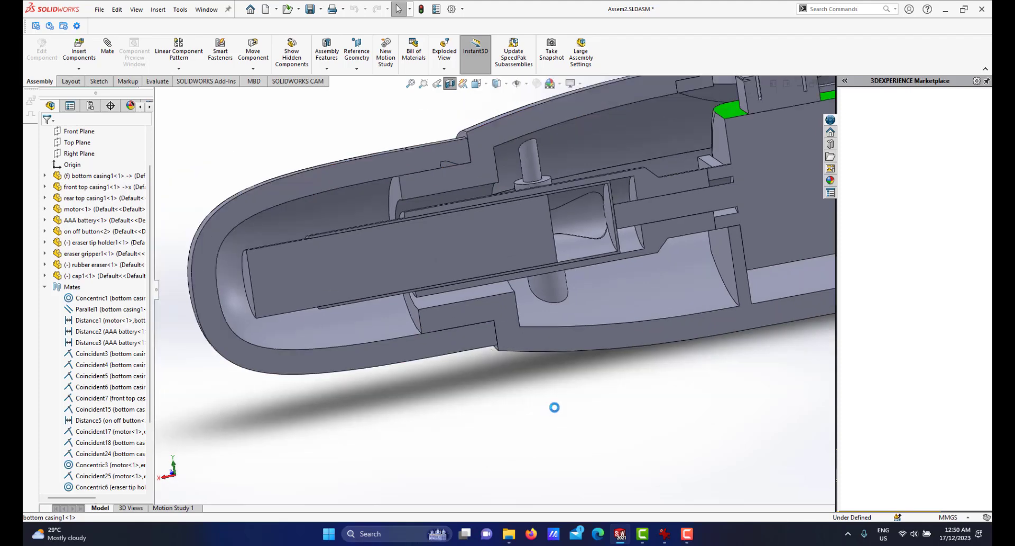
scroll(557, 282, "down", 2)
mouse_move(546, 323)
middle_mouse_down()
mouse_move(544, 249)
mouse_move(539, 334)
middle_mouse_up()
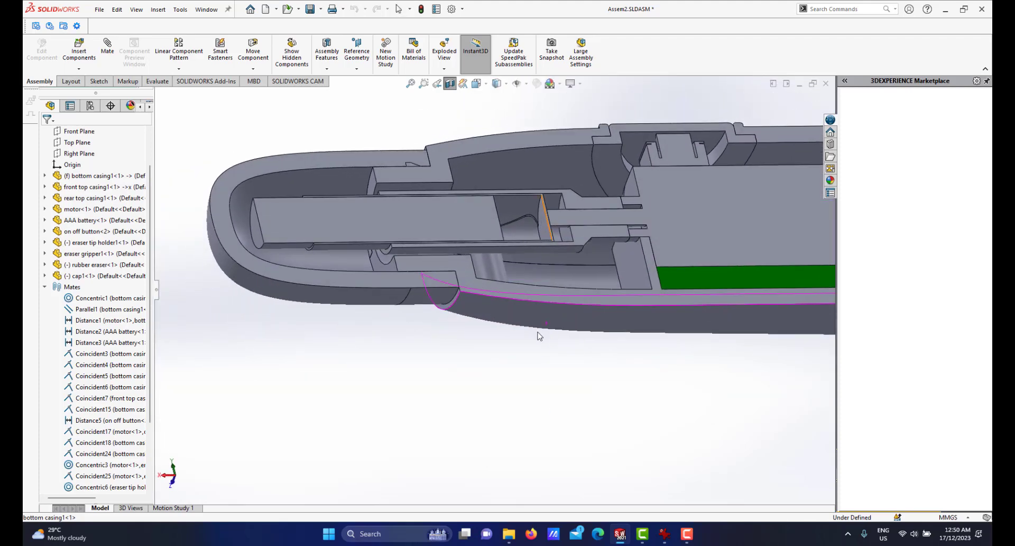
Open the bottom casing part and create a reference plane offset 10 mm from its Top Plane, flipped downward.
left_click(528, 313)
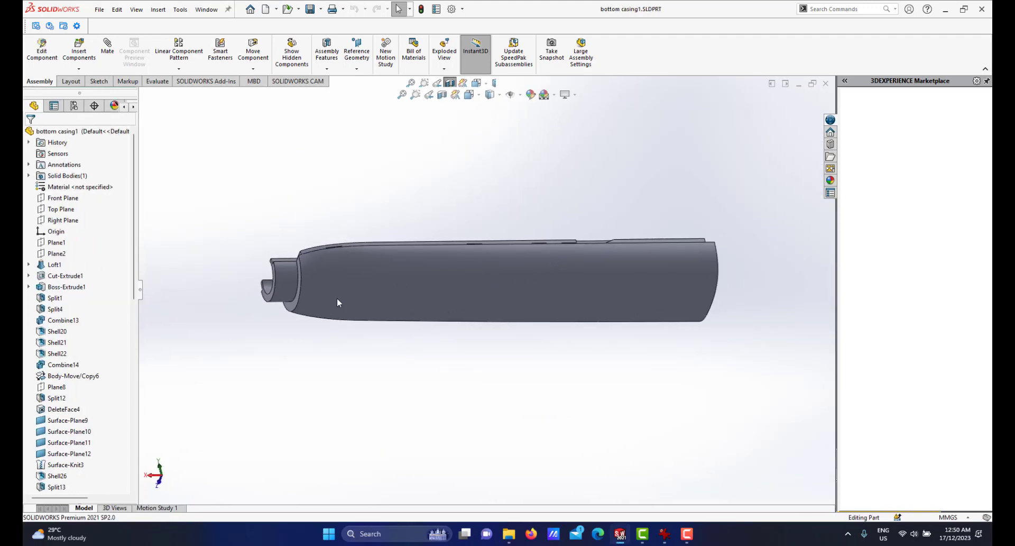
scroll(343, 297, "down", 3)
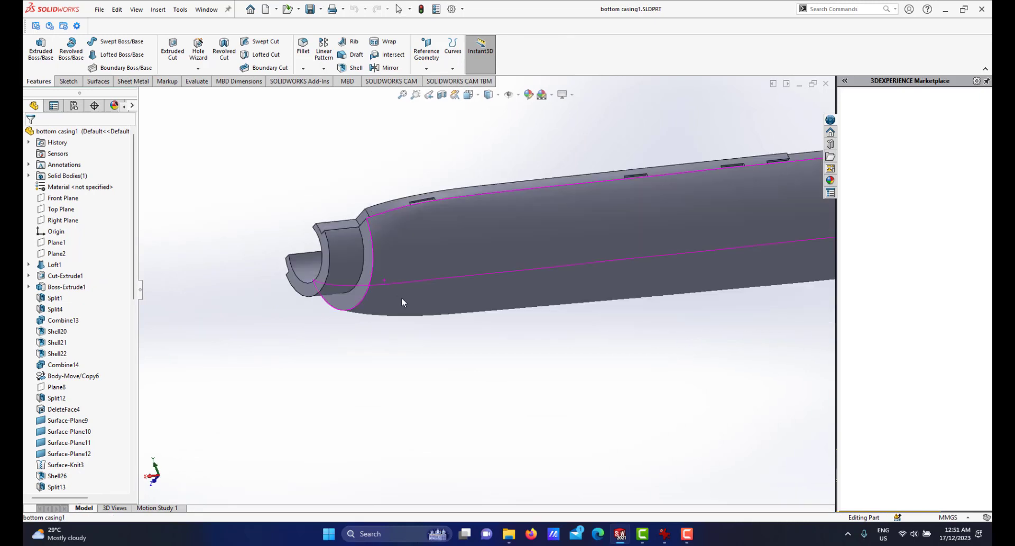
middle_click_drag(402, 297, 482, 197)
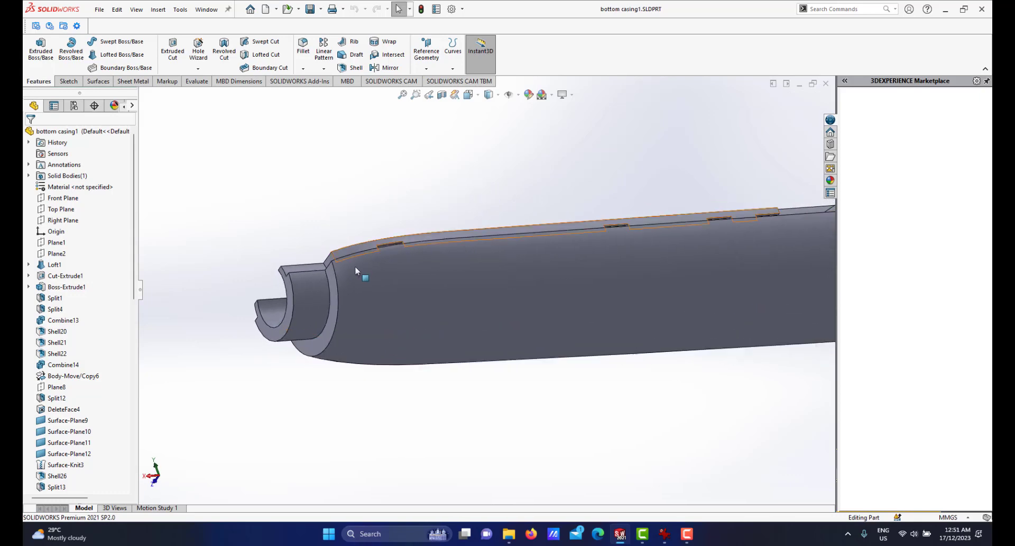
left_click(427, 68)
left_click(436, 83)
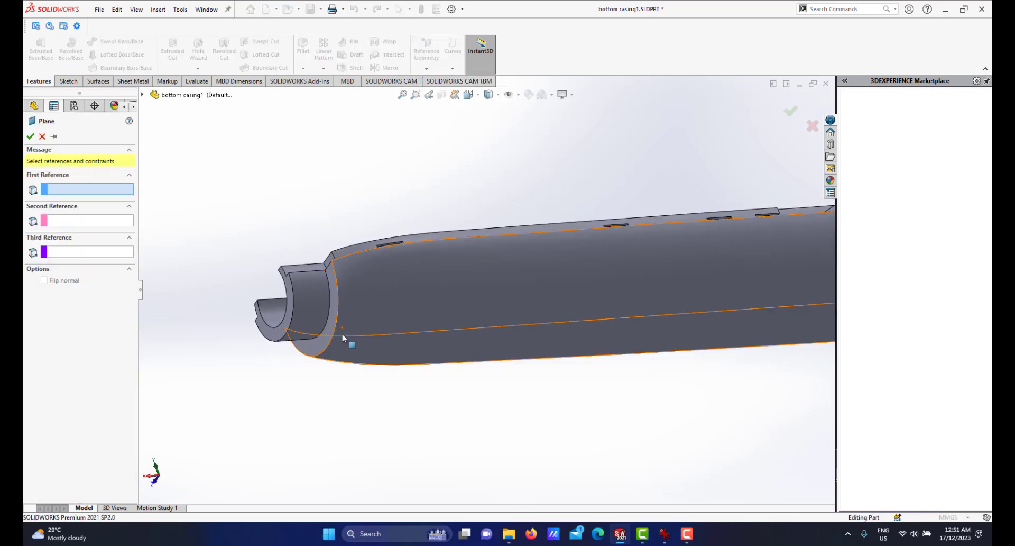
scroll(343, 335, "up", 2)
left_click(143, 95)
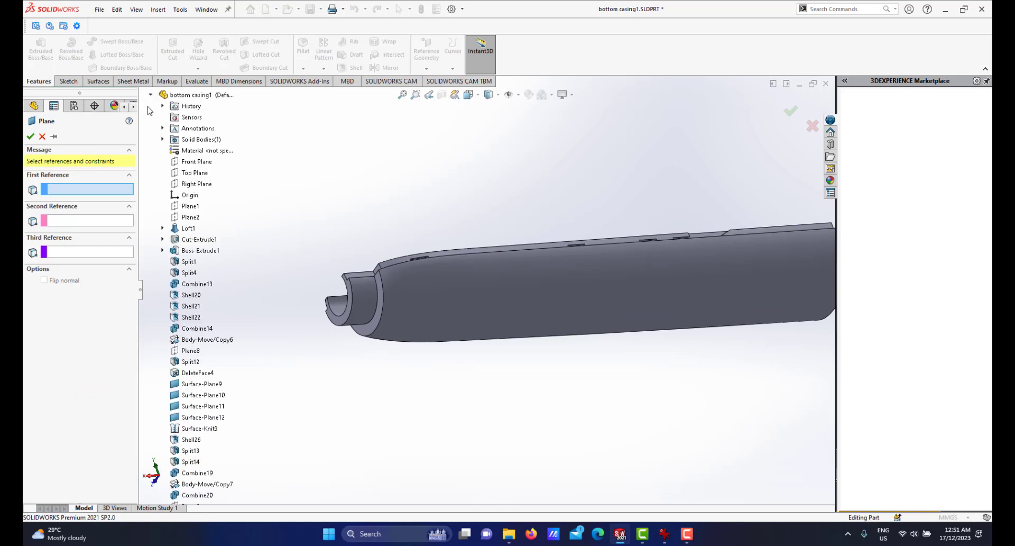
left_click(195, 173)
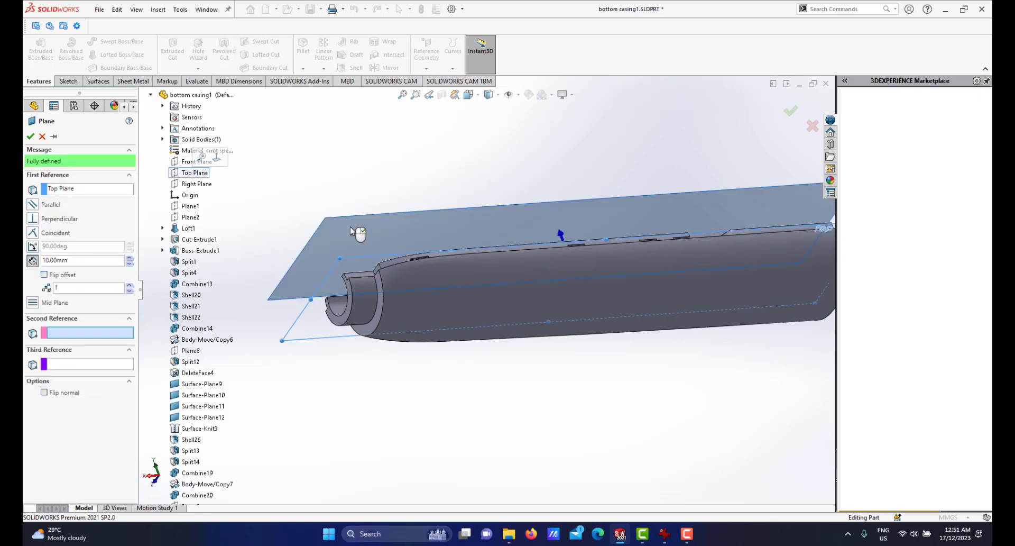
left_click(44, 275)
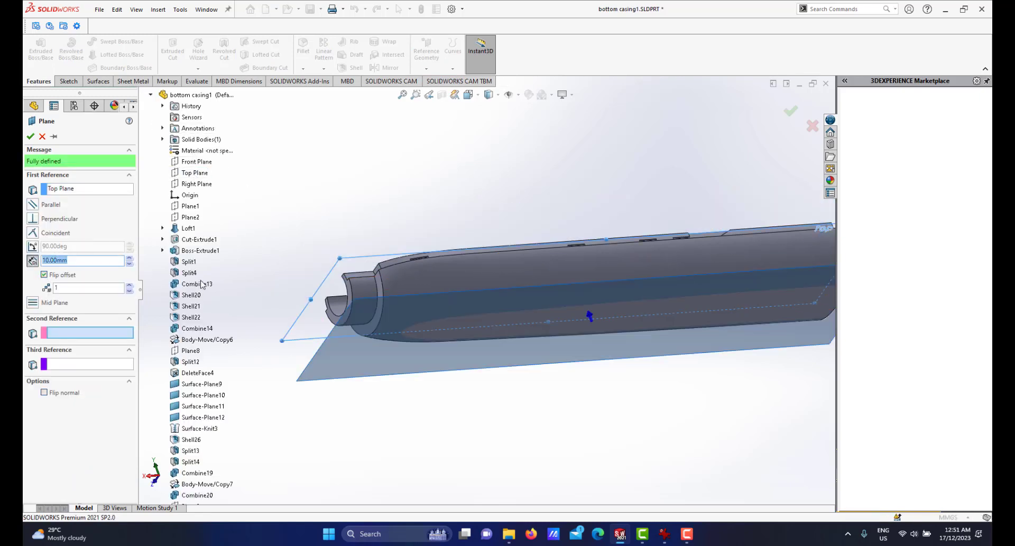
left_click(31, 137)
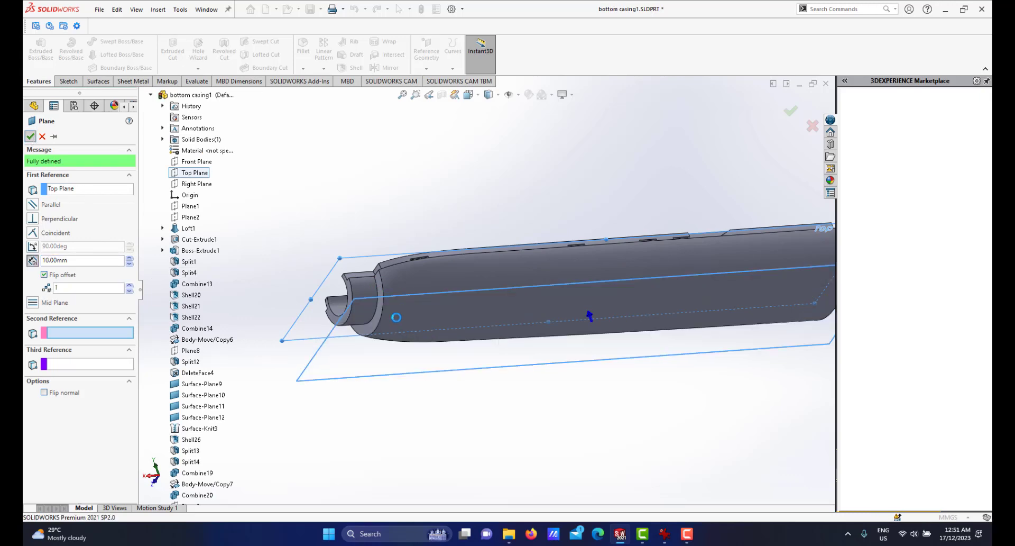
Start a new sketch on the offset plane and orient the view normal to it.
scroll(390, 326, "up", 2)
scroll(390, 317, "down", 4)
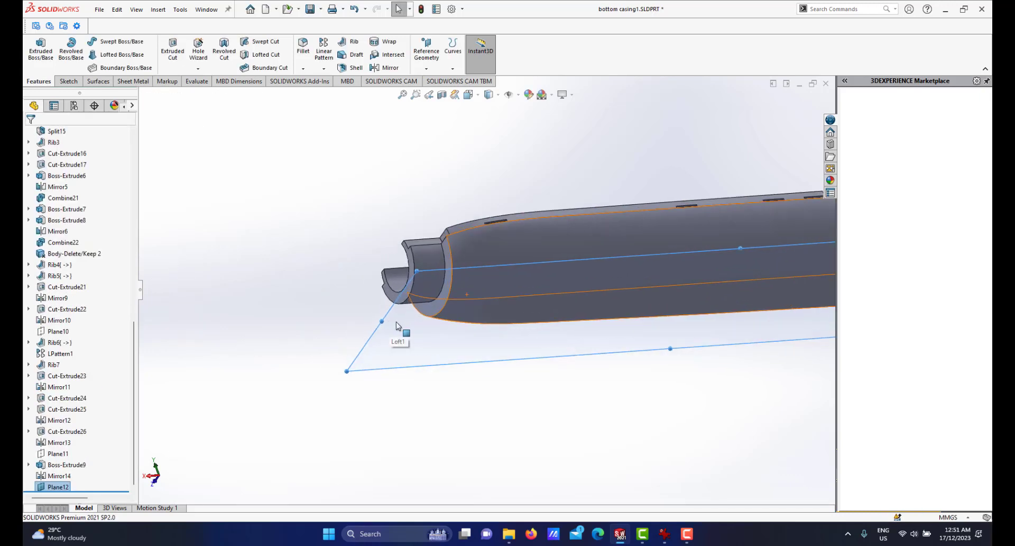
left_click(390, 315)
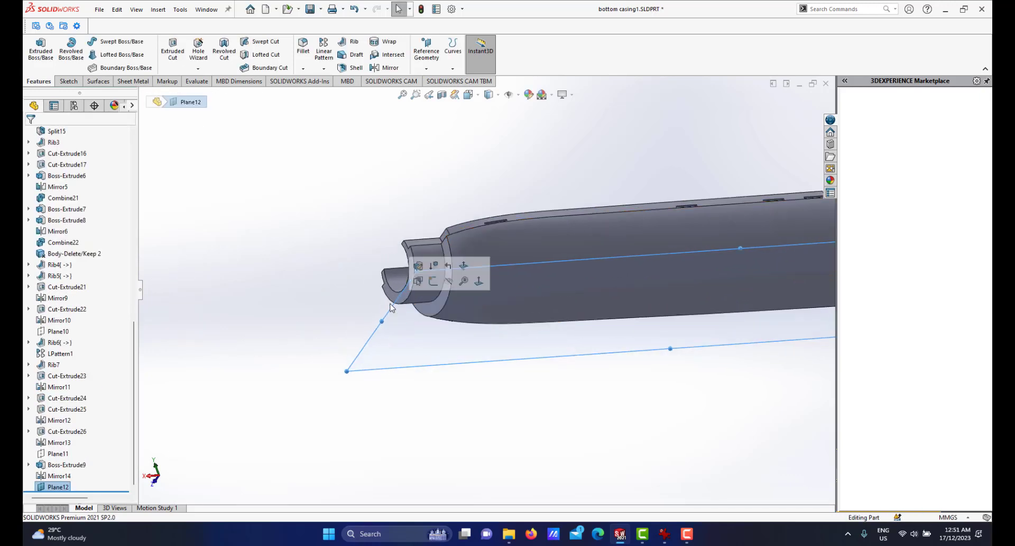
left_click(434, 281)
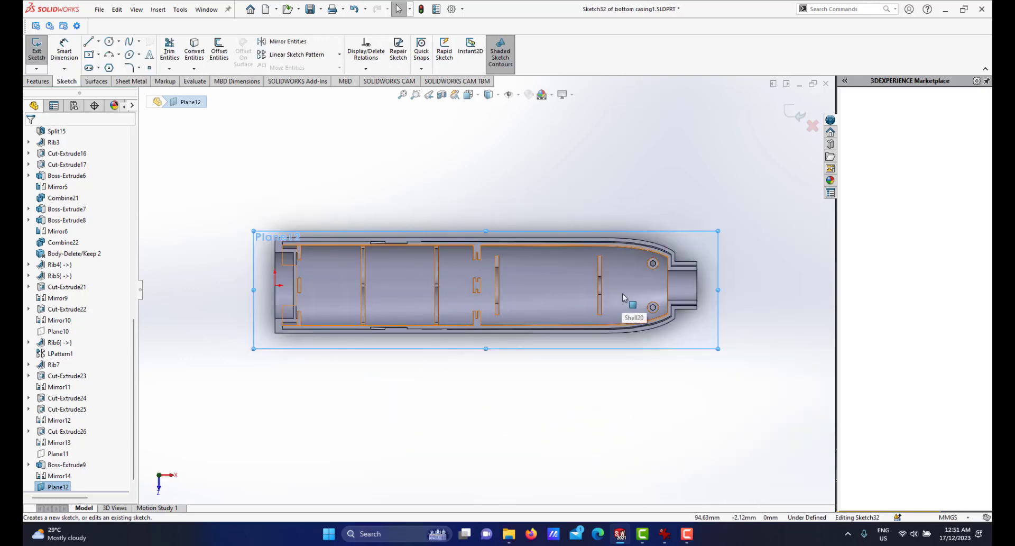
key("space")
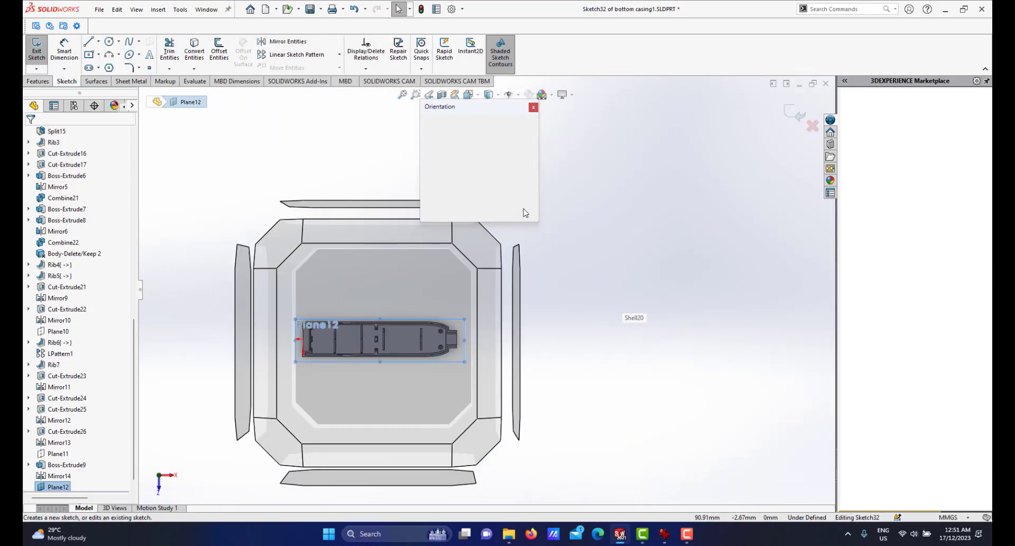
left_click(532, 168)
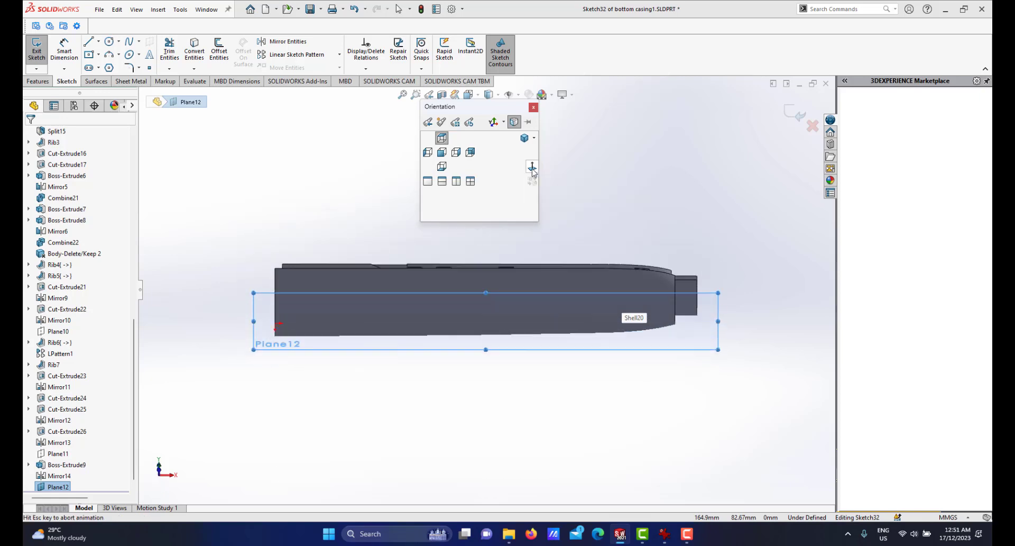
Draw a horizontal construction centerline across the boss face in the new sketch.
scroll(678, 312, "down", 5)
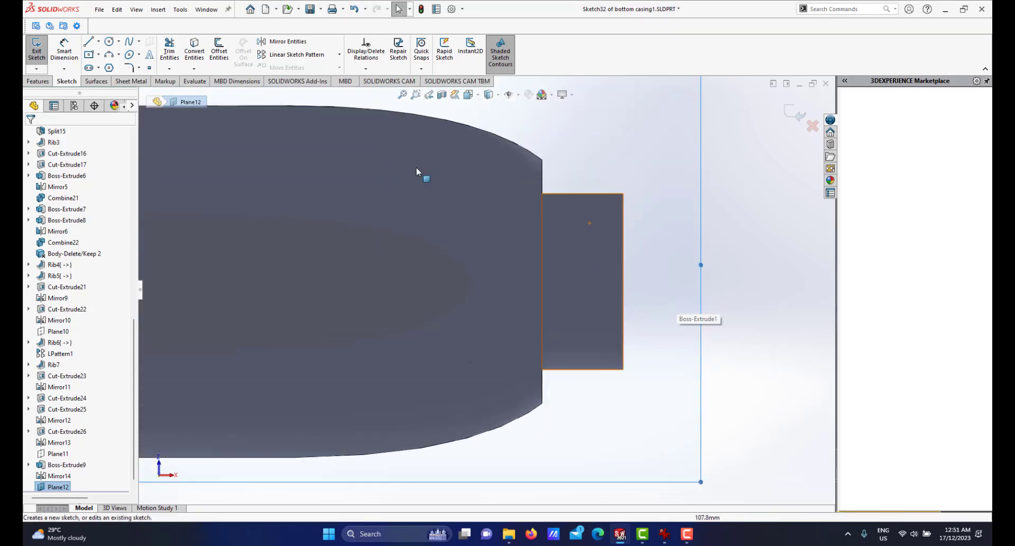
left_click(98, 42)
left_click(113, 63)
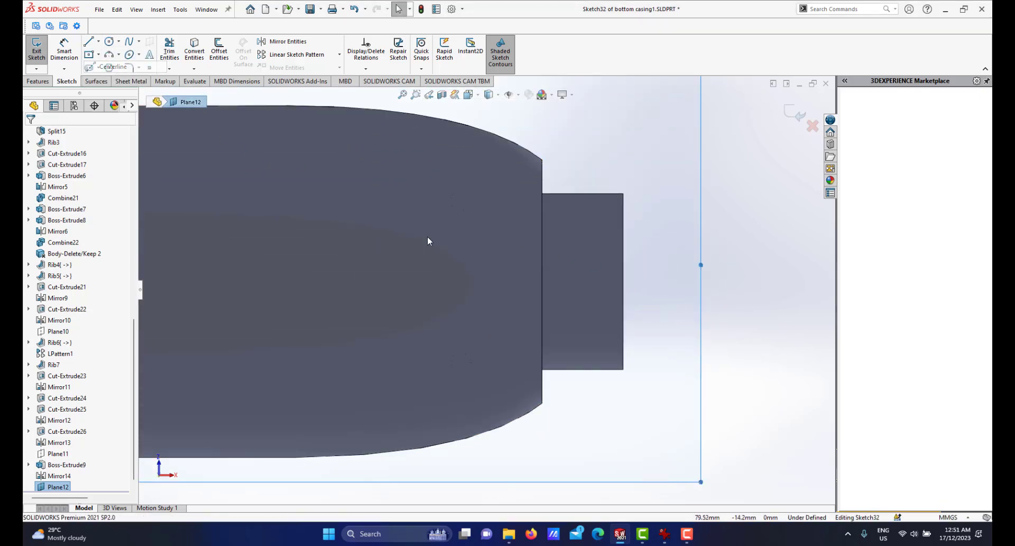
left_click(542, 281)
left_click(624, 281)
right_click(662, 284)
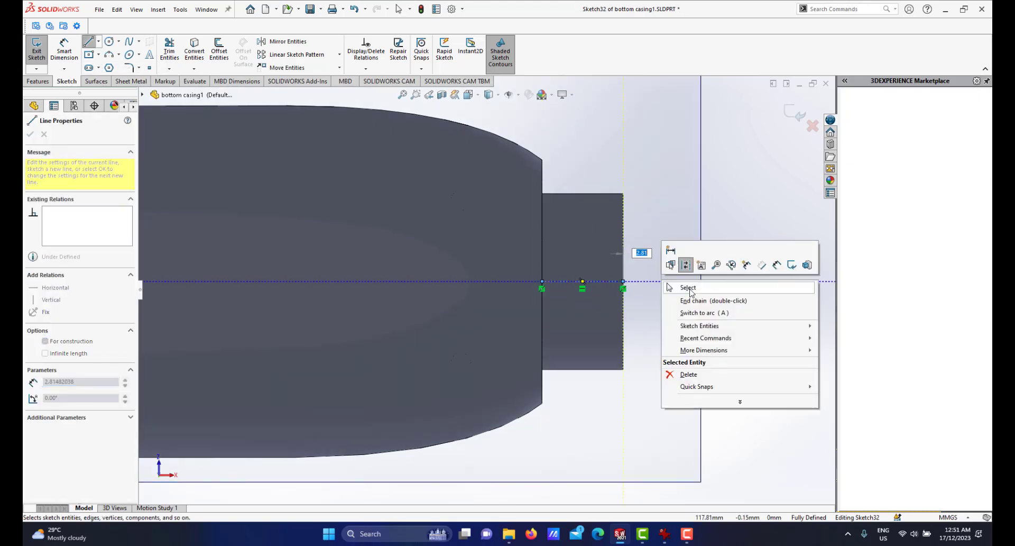
left_click(690, 291)
Sketch a center rectangle about 1.5 mm by 2 mm centered on the centerline.
scroll(586, 291, "down", 2)
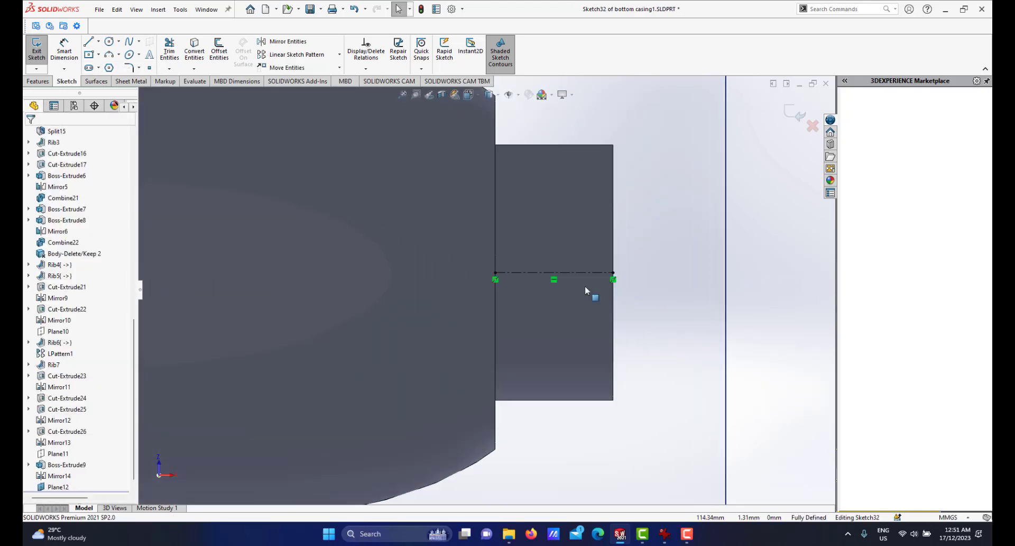
left_click(89, 55)
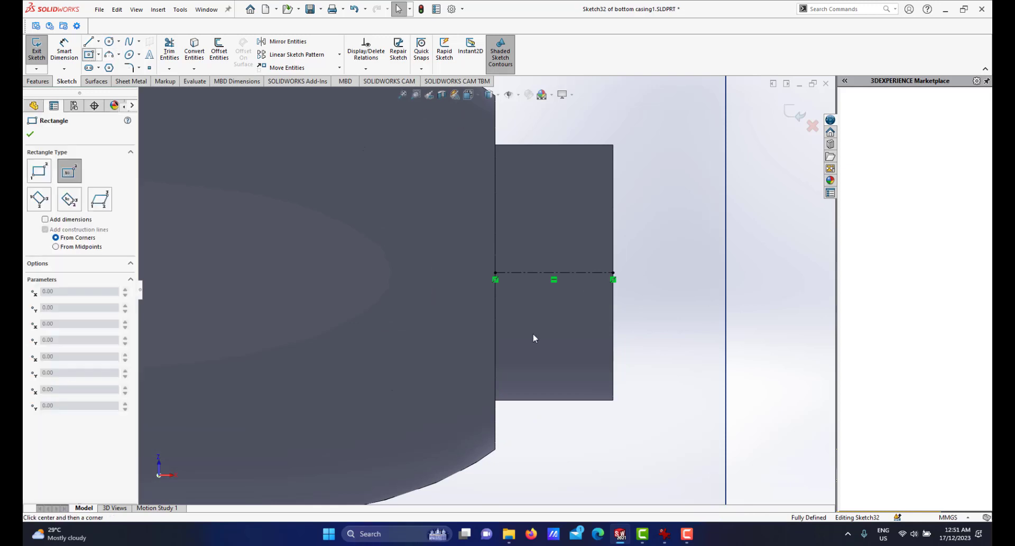
left_click(517, 273)
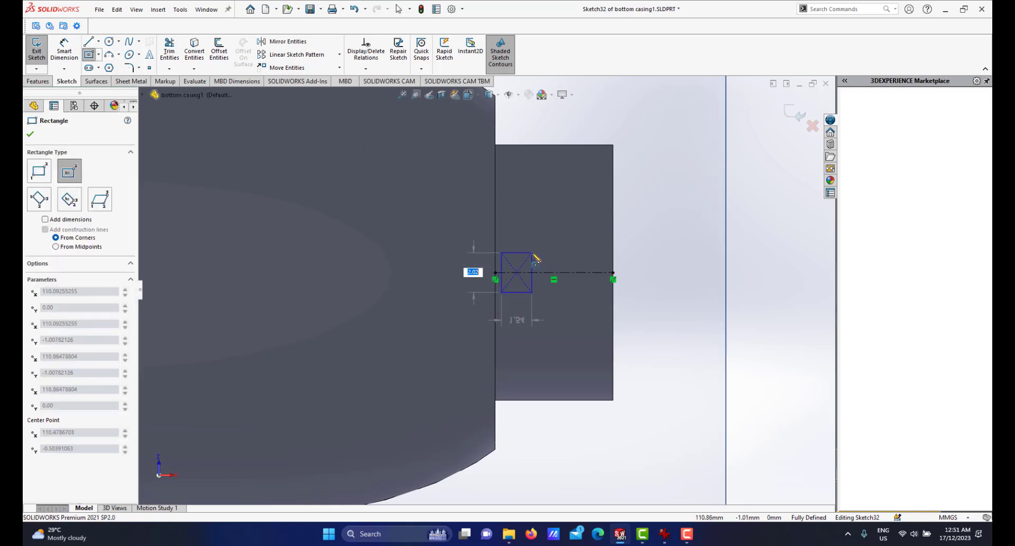
left_click(532, 252)
Dimension the rectangle's width and set it to 1.5 mm.
right_click(573, 247)
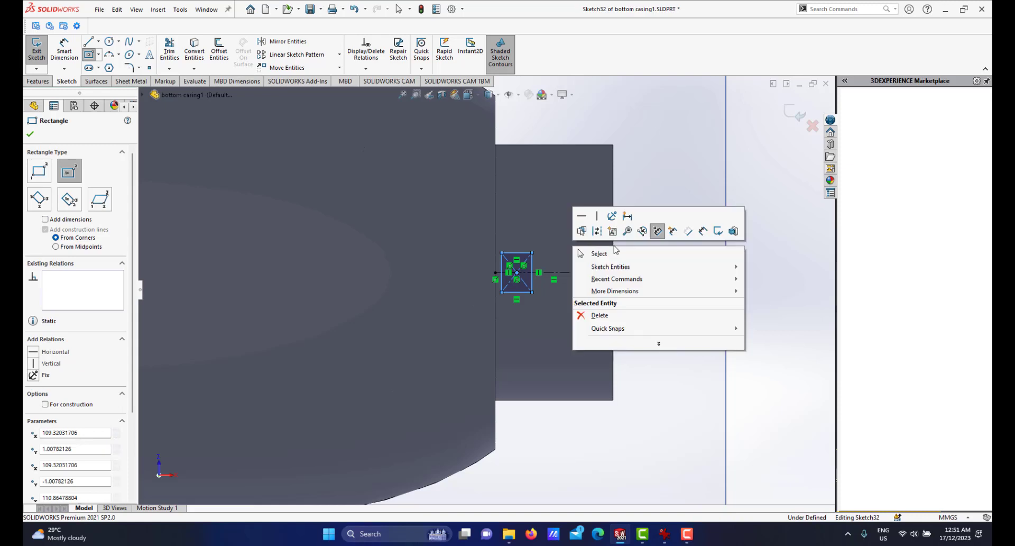
left_click(702, 231)
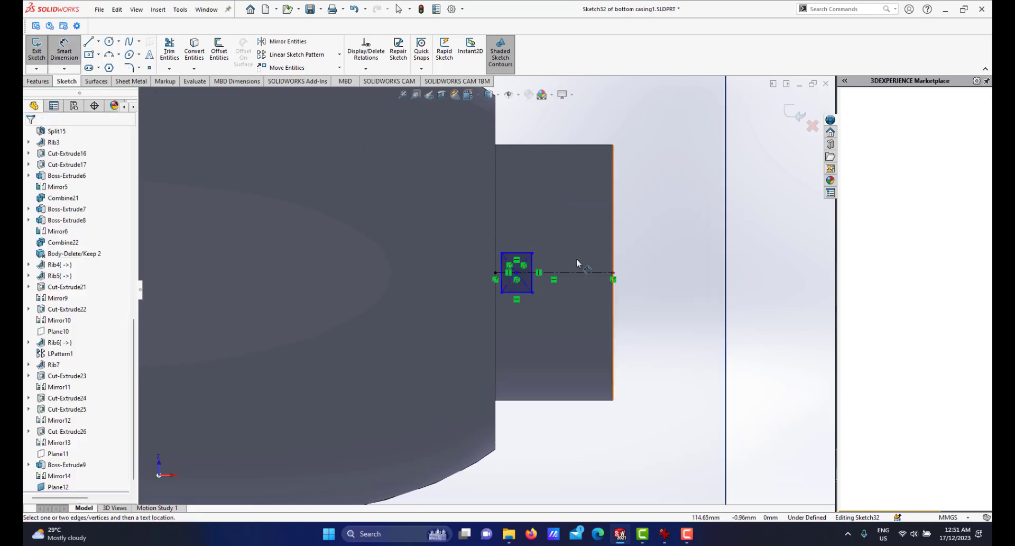
left_click(525, 255)
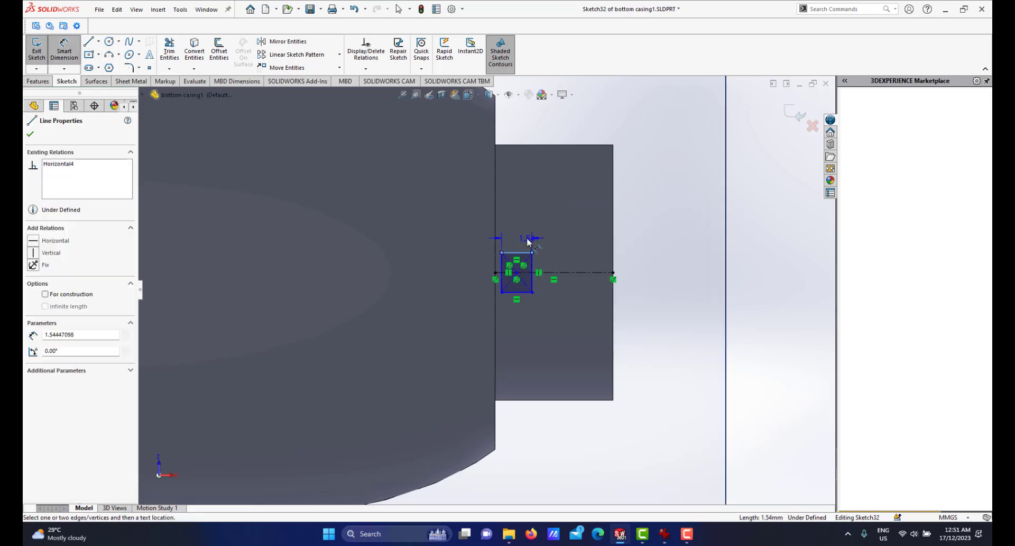
left_click(521, 242)
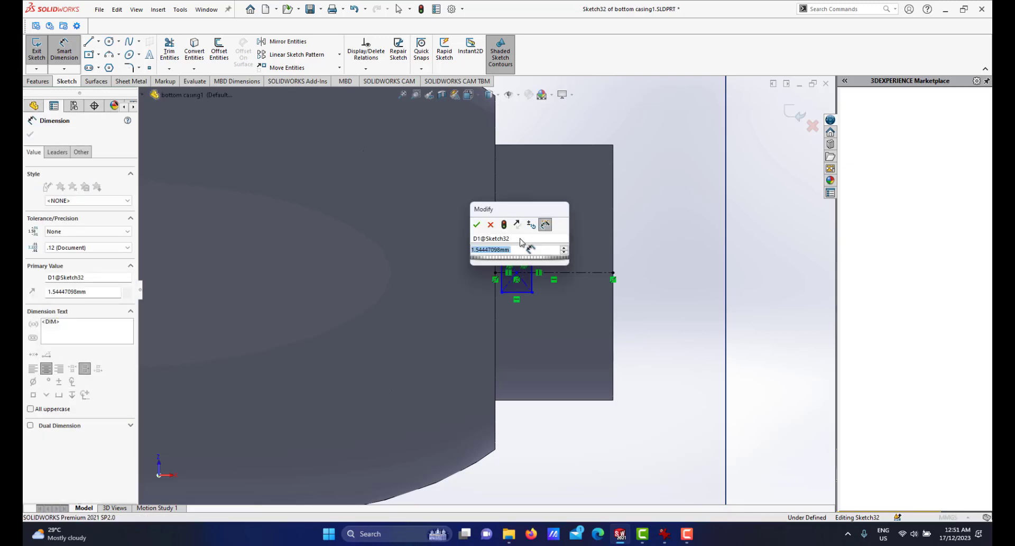
type("0")
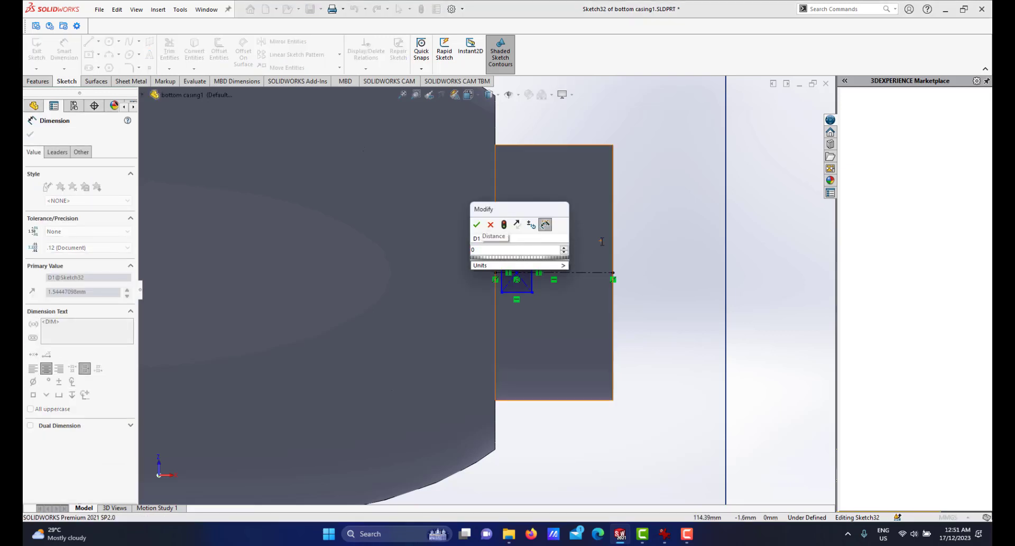
key("BackSpace")
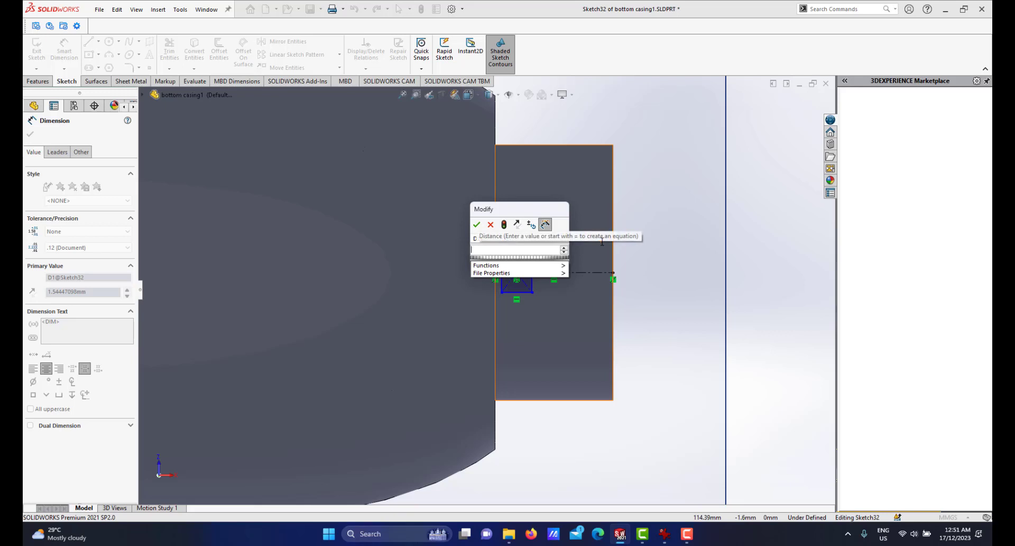
type("1.5")
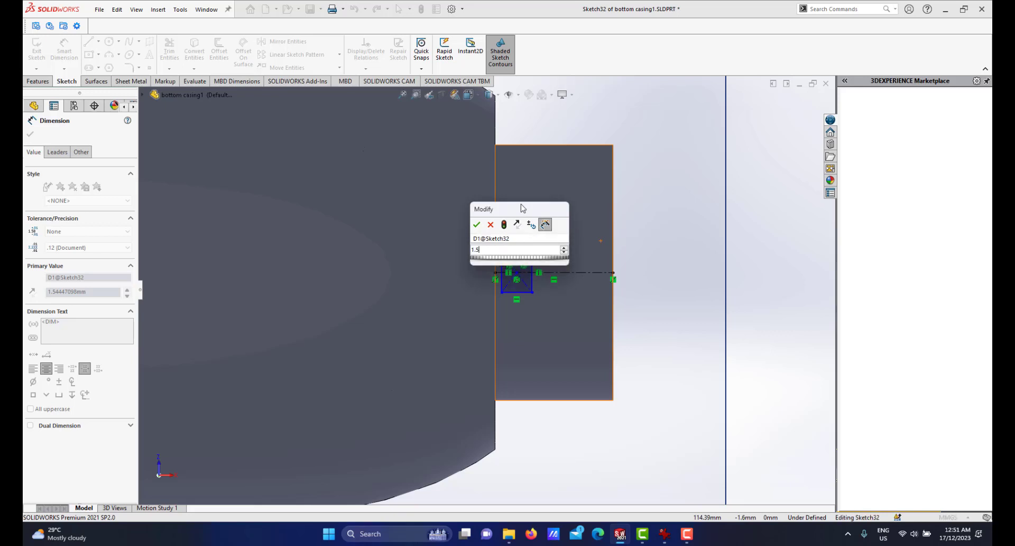
left_click(490, 225)
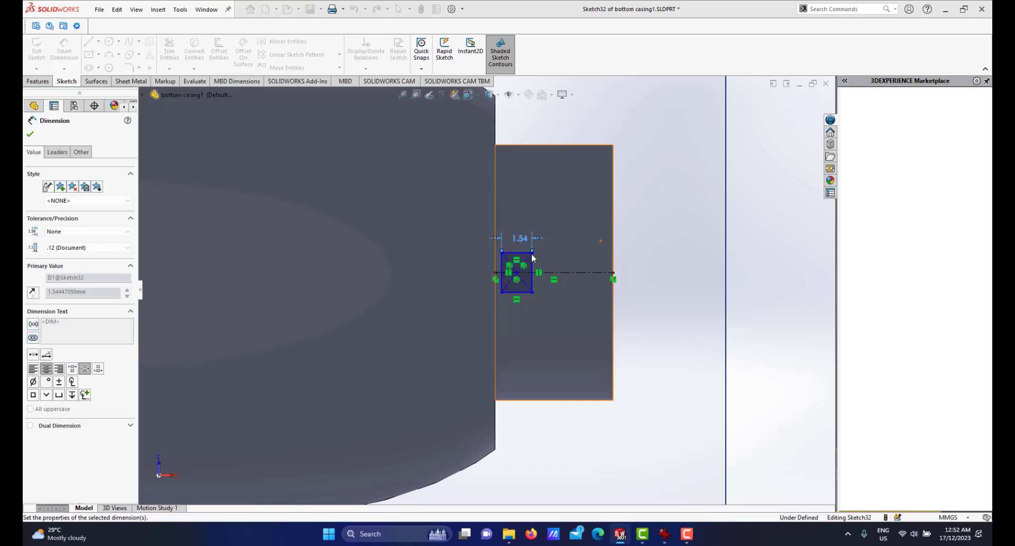
Dimension the rectangle's height and set it to 2 mm.
scroll(538, 266, "down", 3)
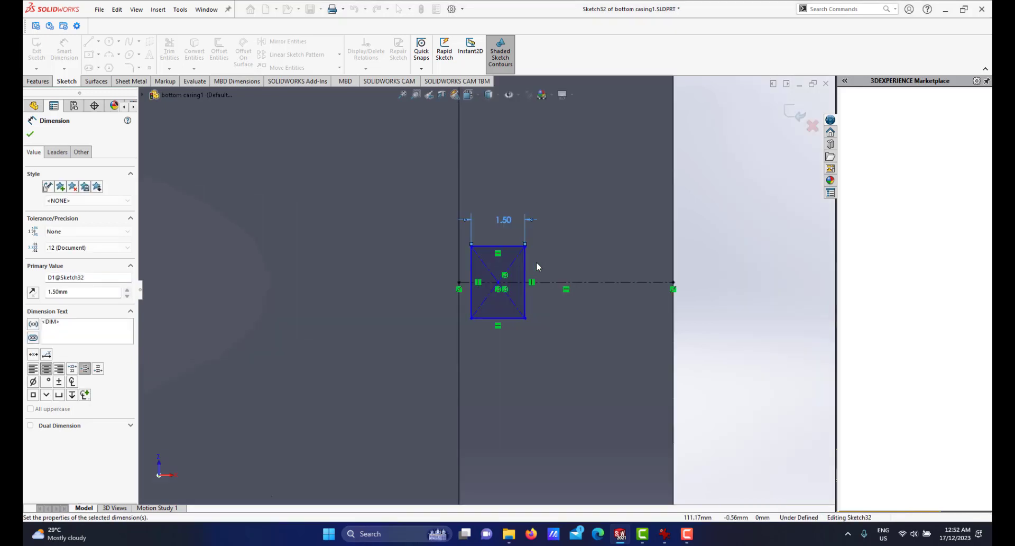
left_click(526, 271)
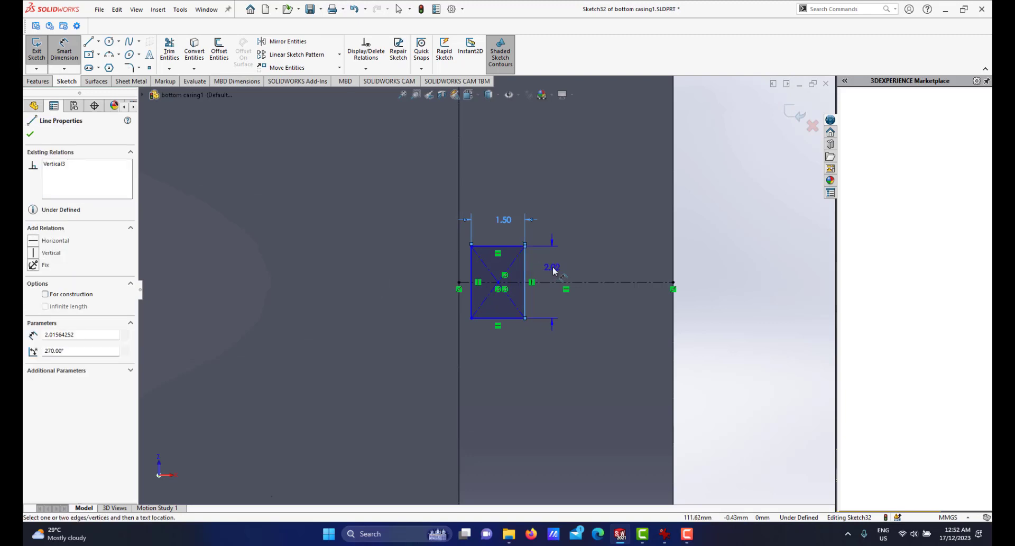
left_click(553, 266)
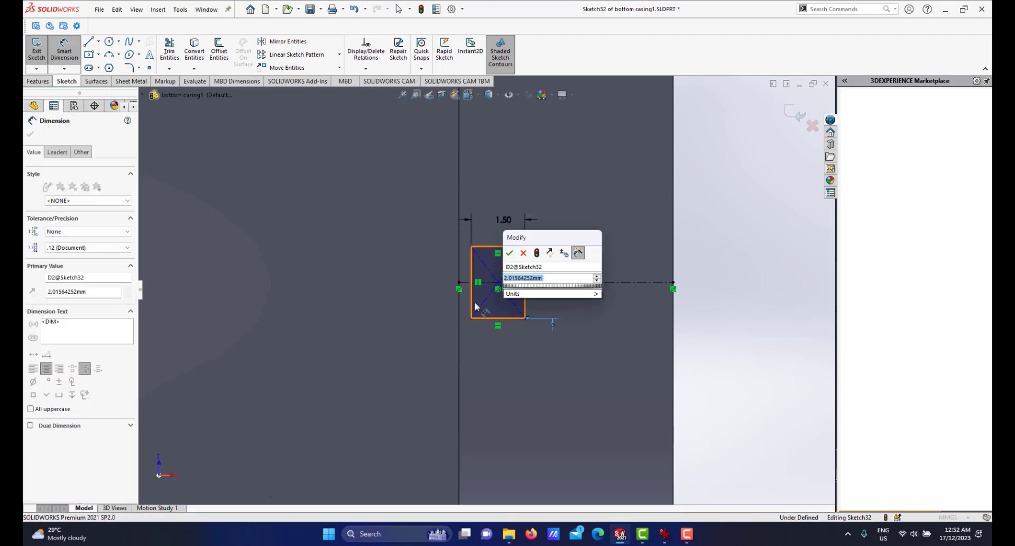
type("2")
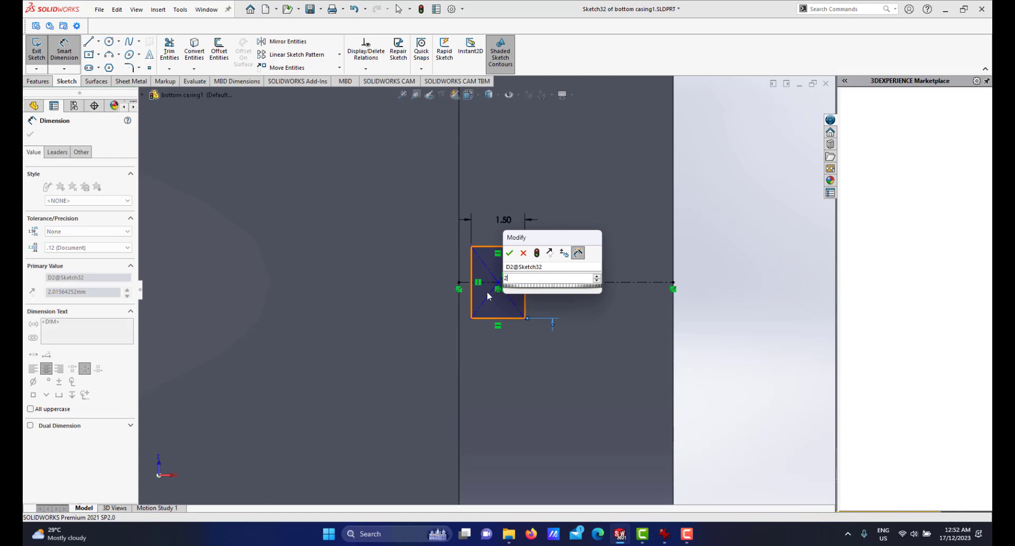
key("Return")
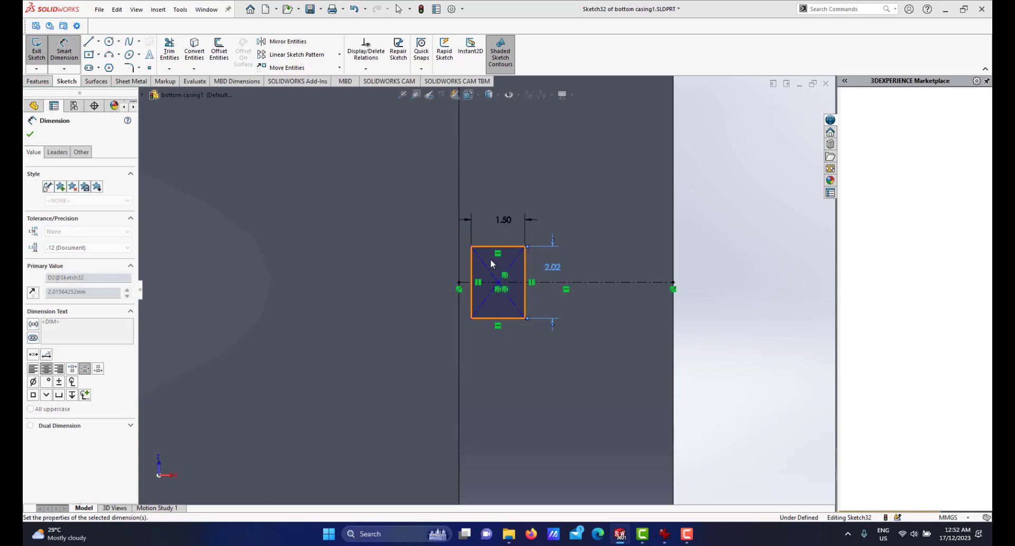
Dimension the distance from the rectangle's left edge to the boss edge and set it to 1 mm.
scroll(491, 259, "down", 3)
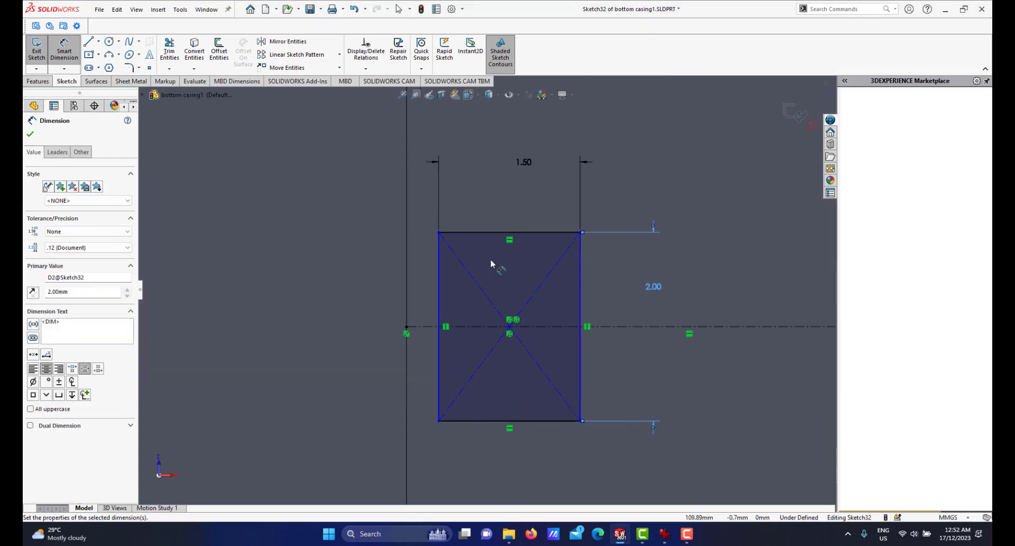
left_click(438, 281)
left_click(406, 278)
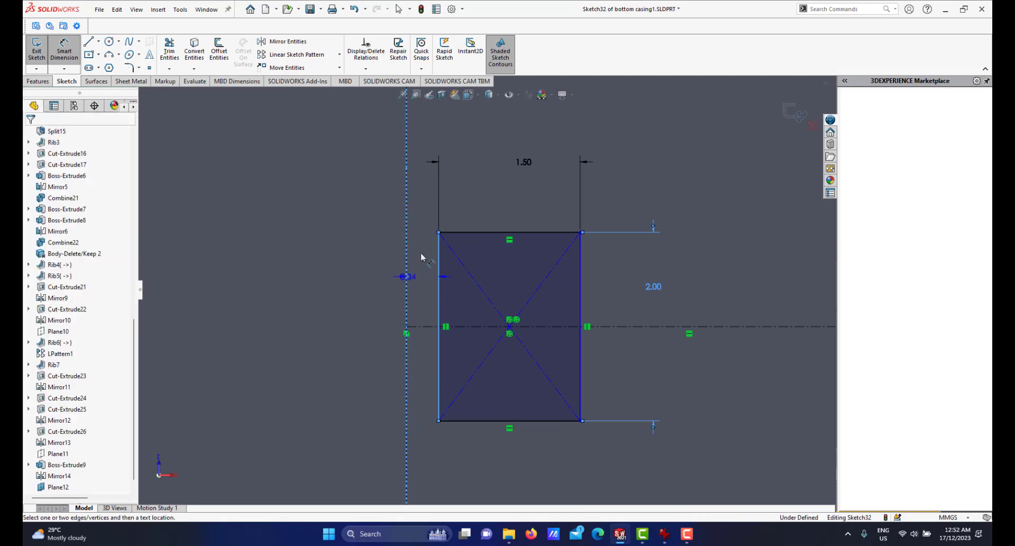
left_click(446, 259)
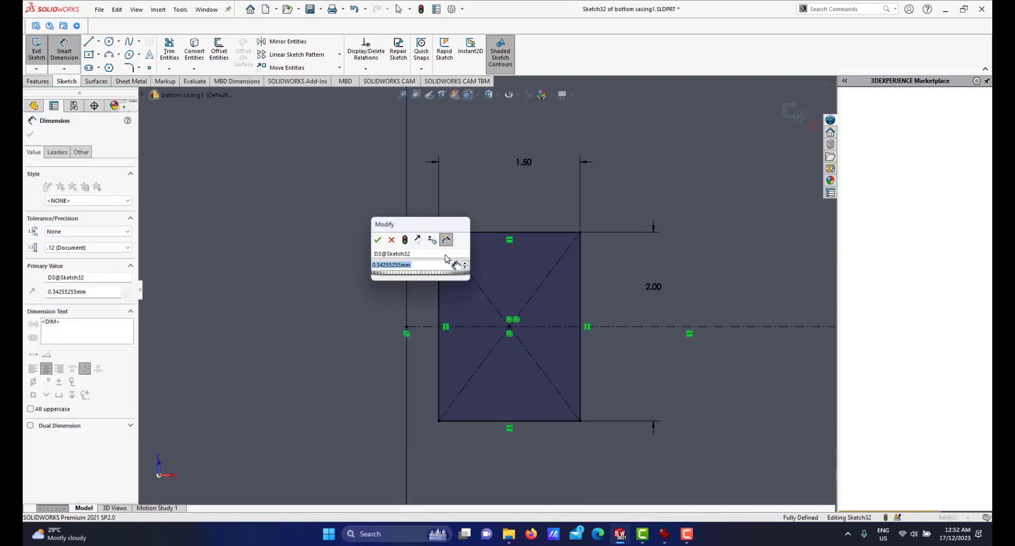
type("1")
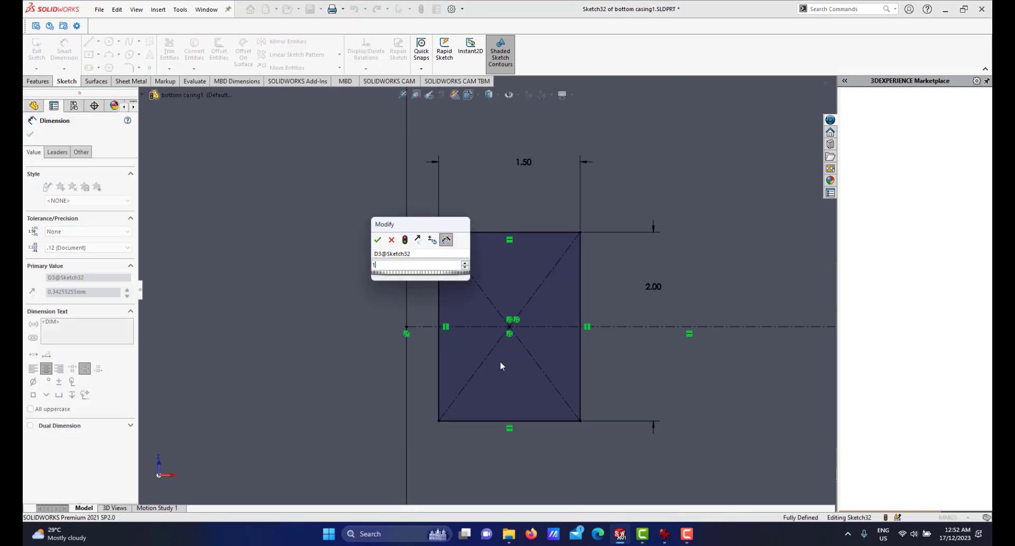
key("Escape")
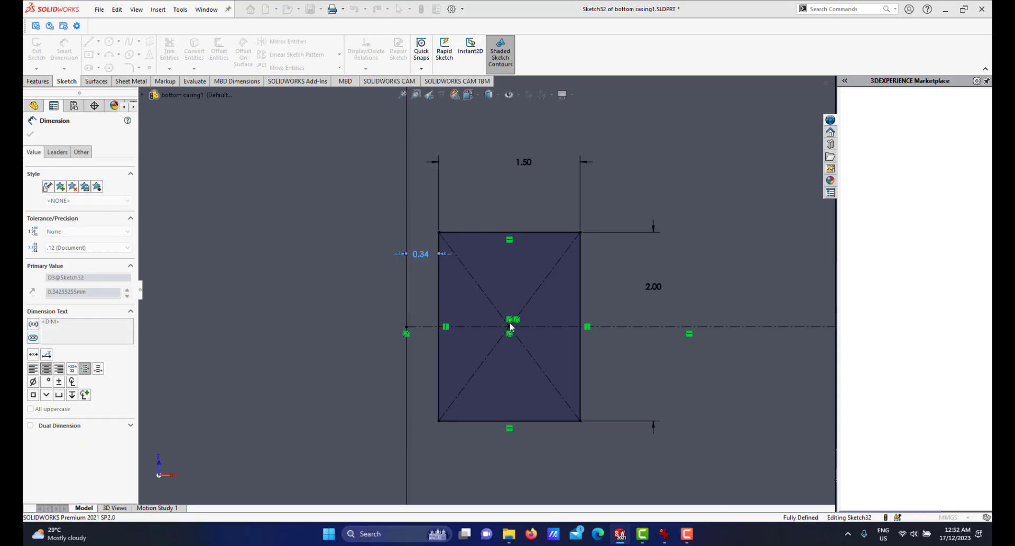
scroll(513, 326, "up", 10)
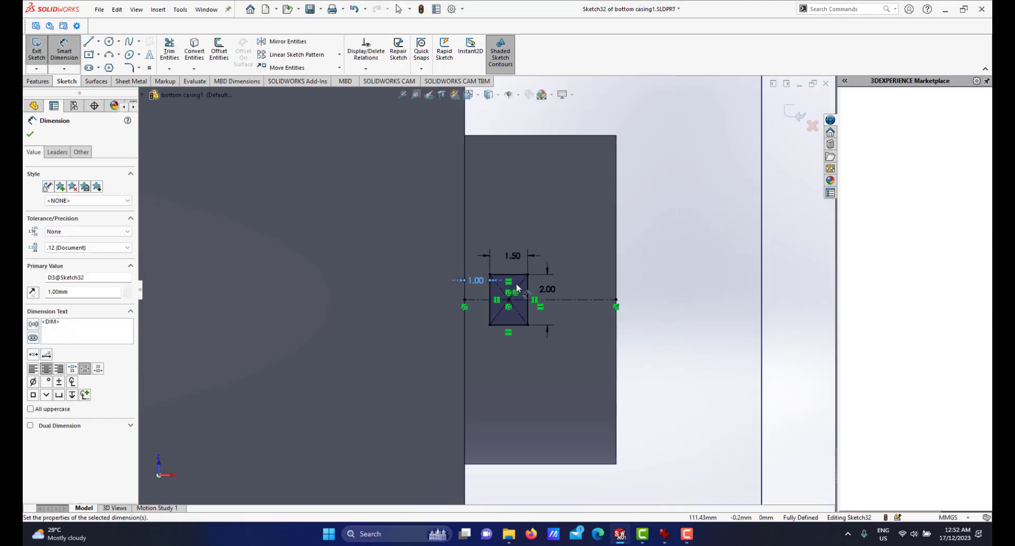
Extrude the rectangle 0.5 mm, starting from the curved inner face of the casing's end wall.
middle_click_drag(484, 284, 470, 423)
left_click(39, 81)
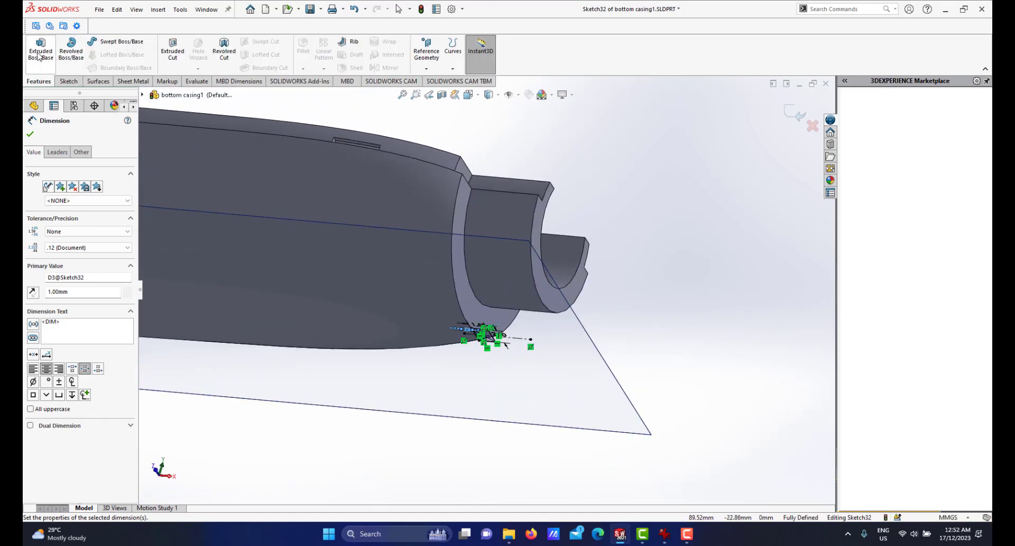
middle_click_drag(342, 165, 411, 213)
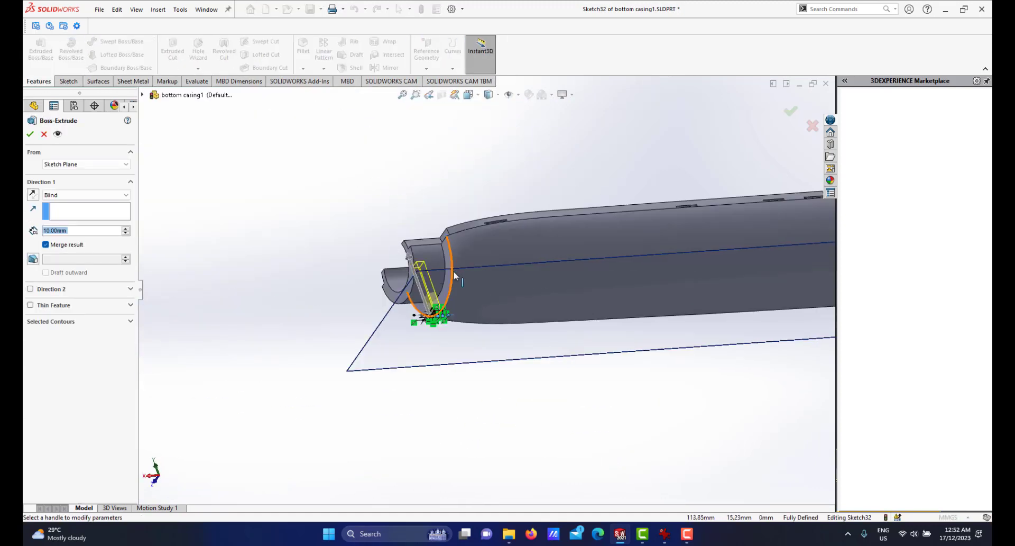
scroll(454, 271, "down", 2)
middle_click_drag(422, 281, 427, 329)
left_click(33, 195)
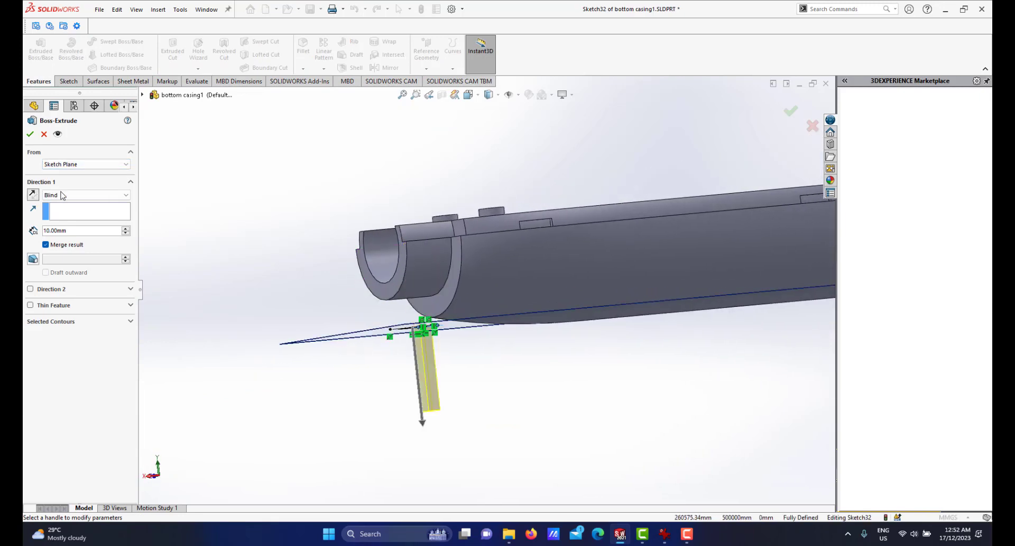
left_click(77, 164)
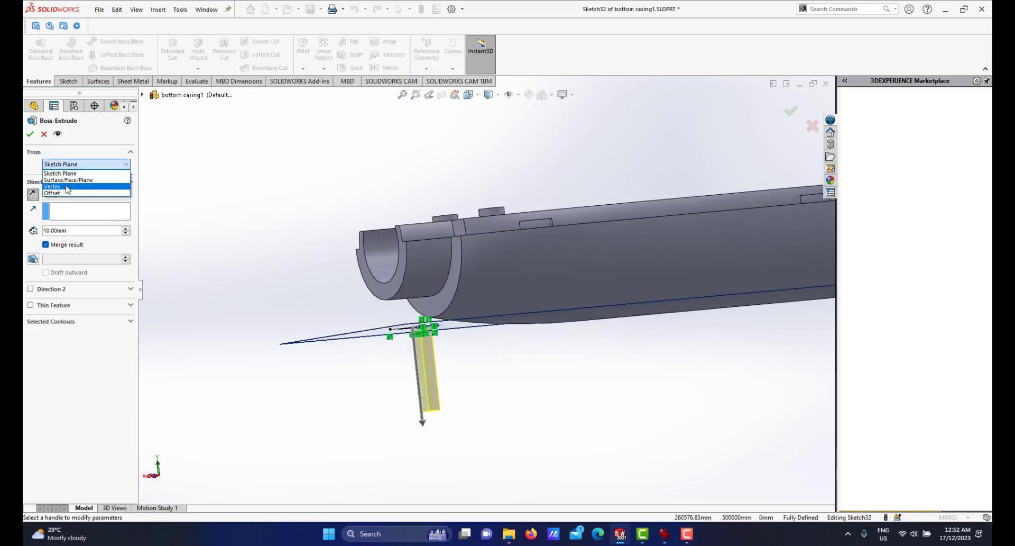
left_click(66, 179)
left_click(417, 273)
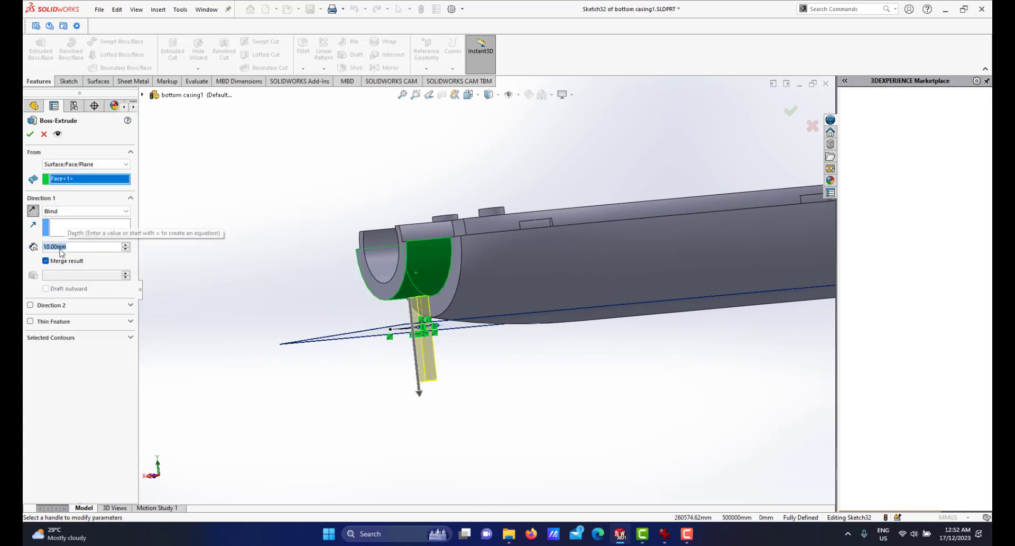
type("0.5")
key("Return")
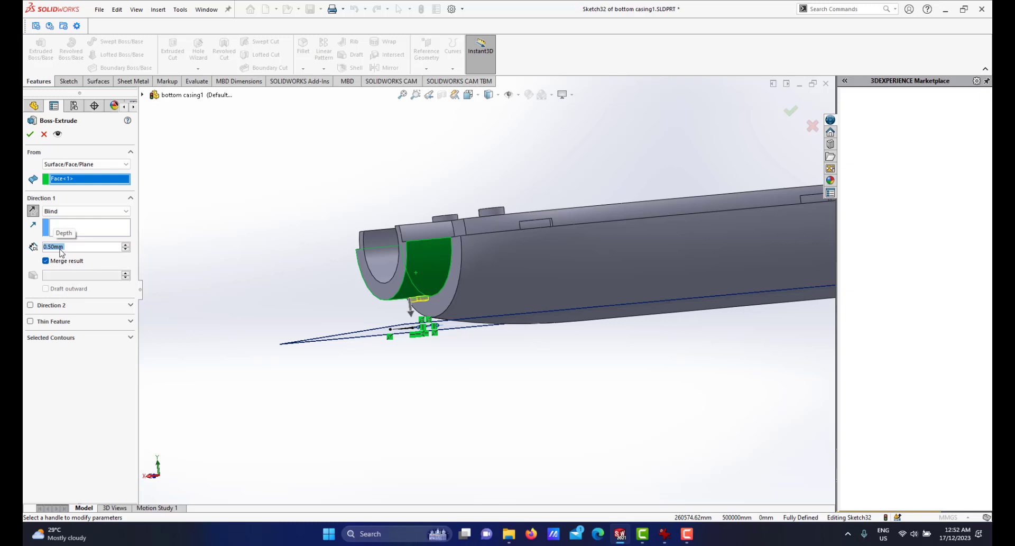
left_click(30, 134)
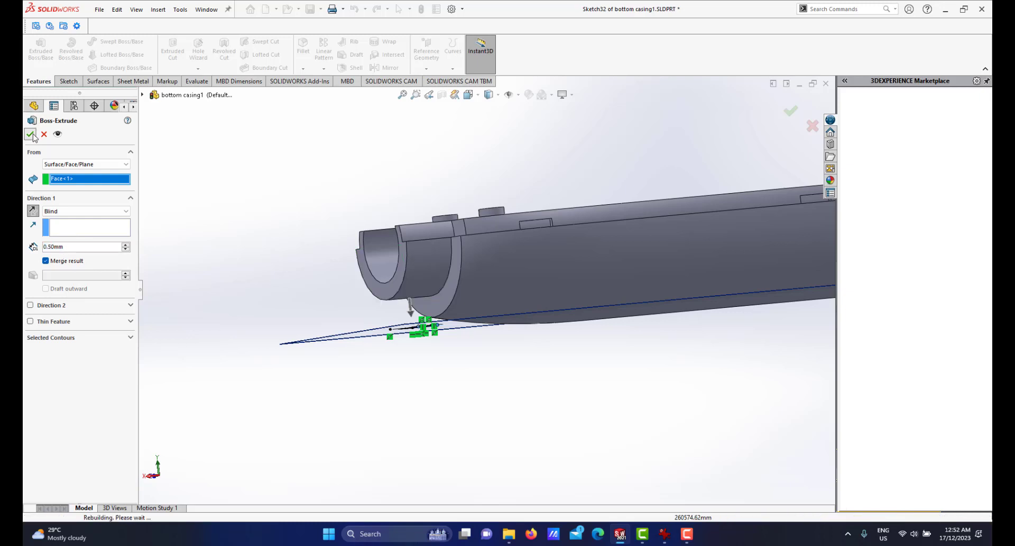
Examine the new block on the bottom casing's end wall from close up.
scroll(444, 302, "down", 6)
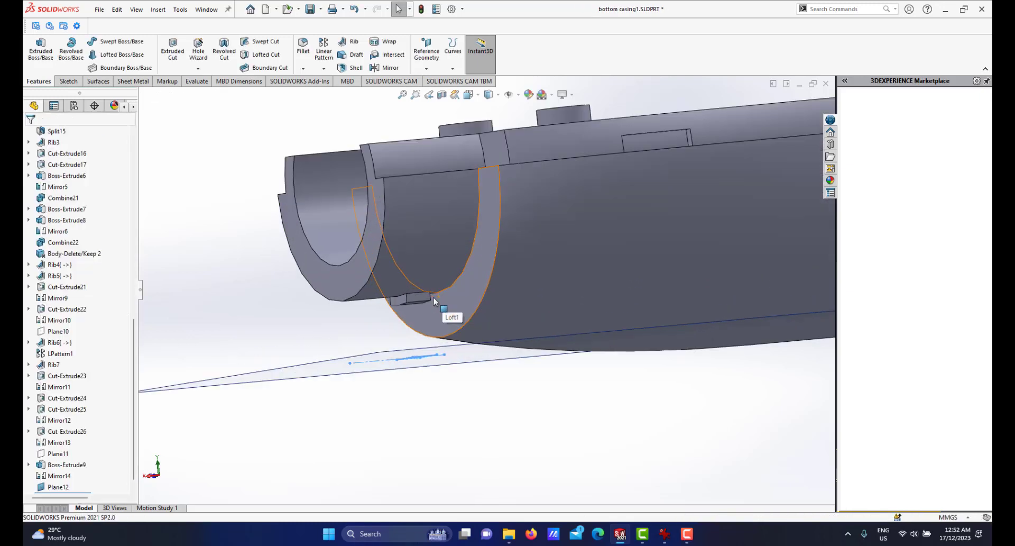
middle_click_drag(454, 300, 426, 248)
scroll(442, 296, "down", 5)
left_click(435, 337)
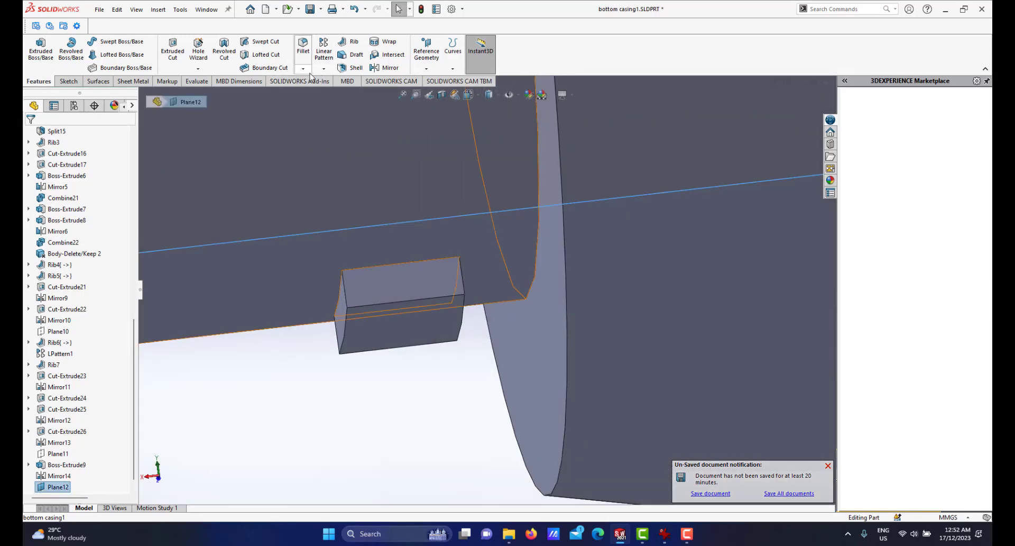
left_click(303, 68)
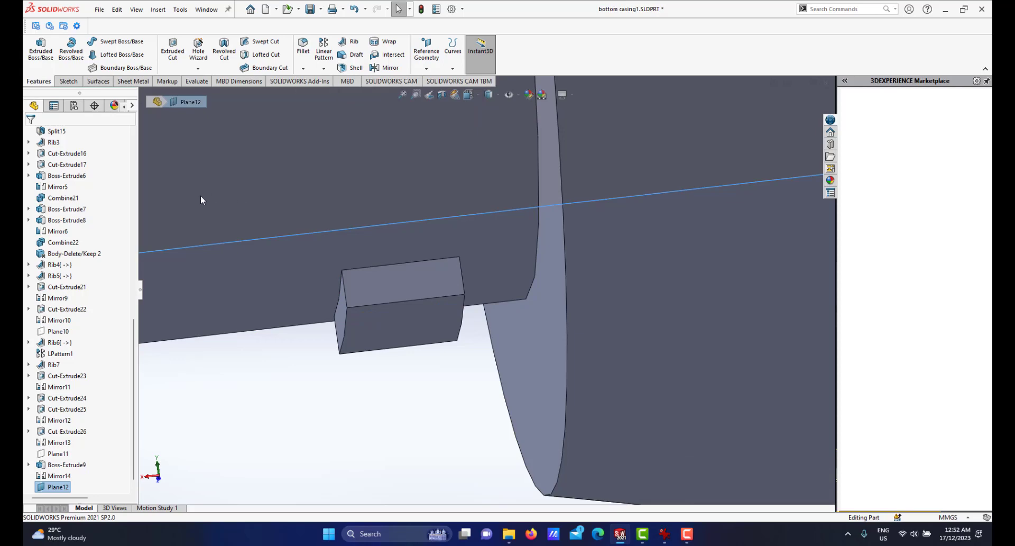
Chamfer the block's vertical edge nearest the end wall asymmetrically, with distances of 0.5 mm and 1 mm.
left_click(78, 168)
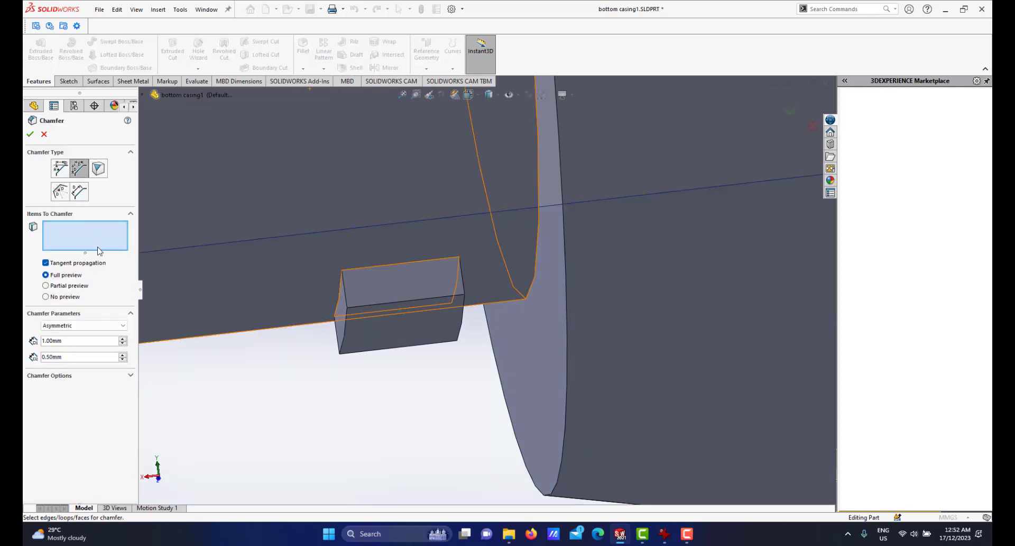
left_click(457, 332)
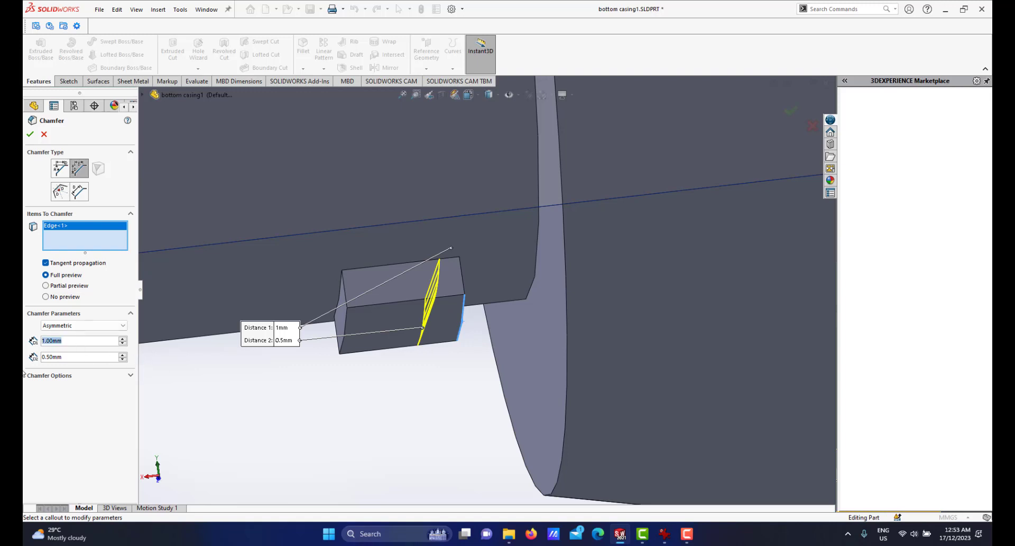
type("0.5")
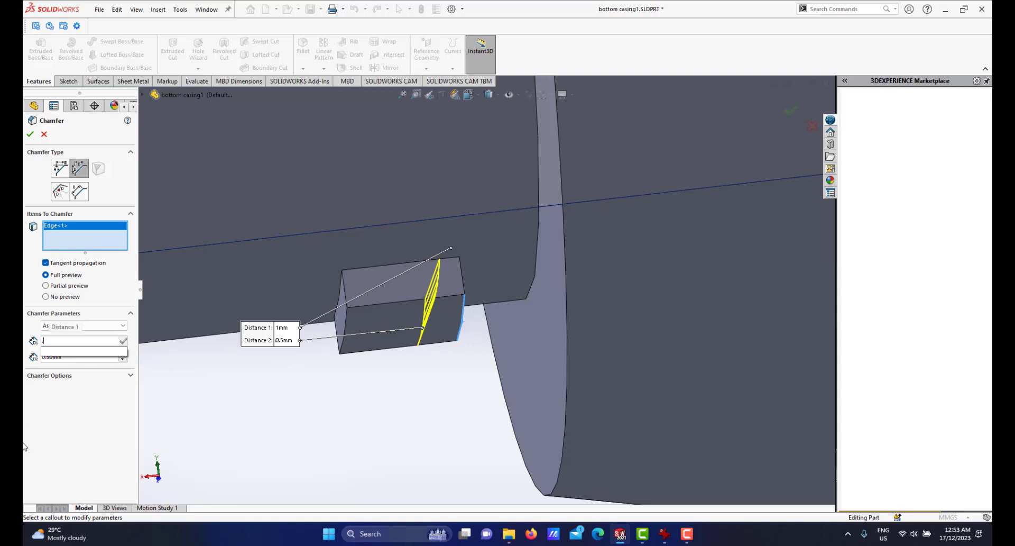
key("Return")
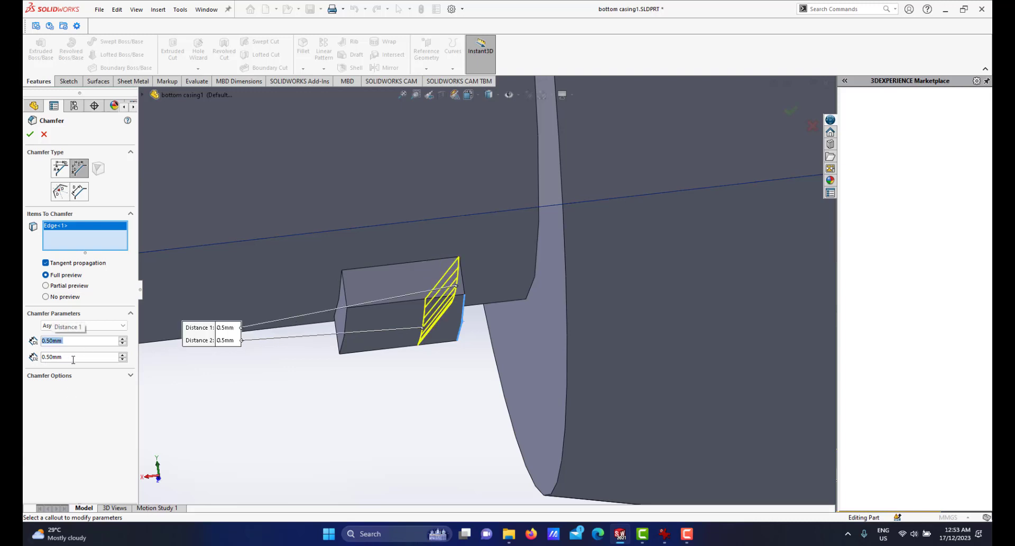
type("1")
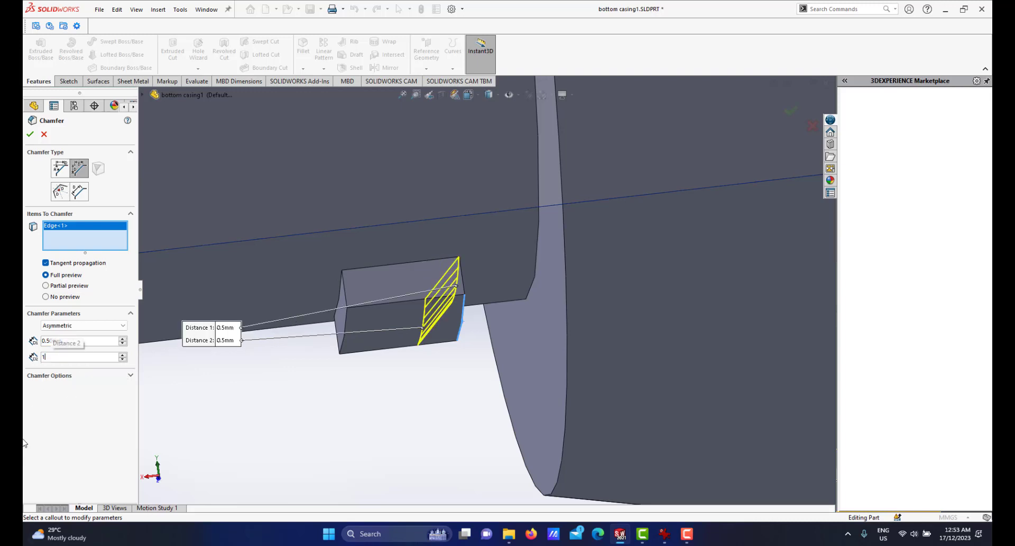
key("Return")
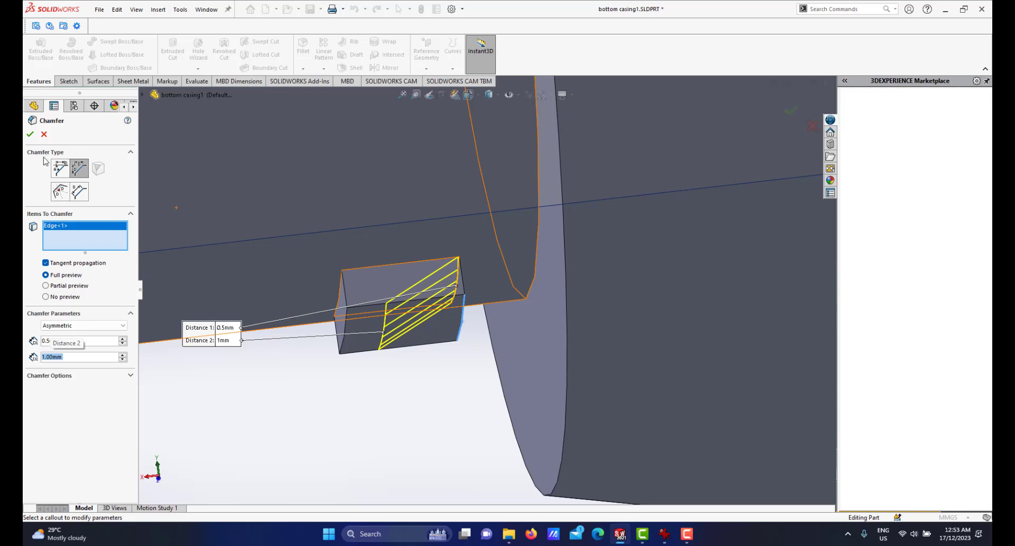
left_click(30, 134)
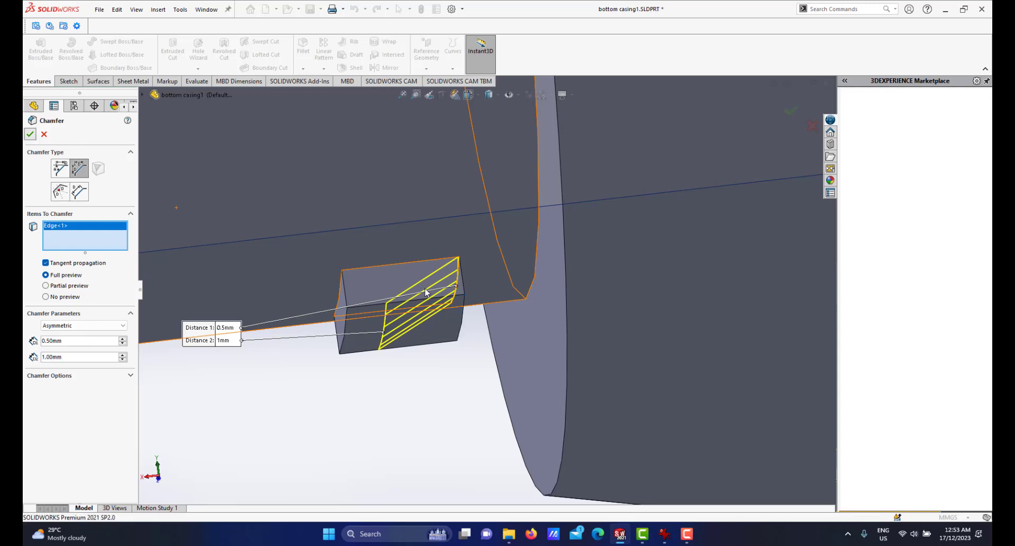
Examine the chamfered block and the section view of the assembled casings, battery and cap.
middle_click_drag(424, 287, 478, 254)
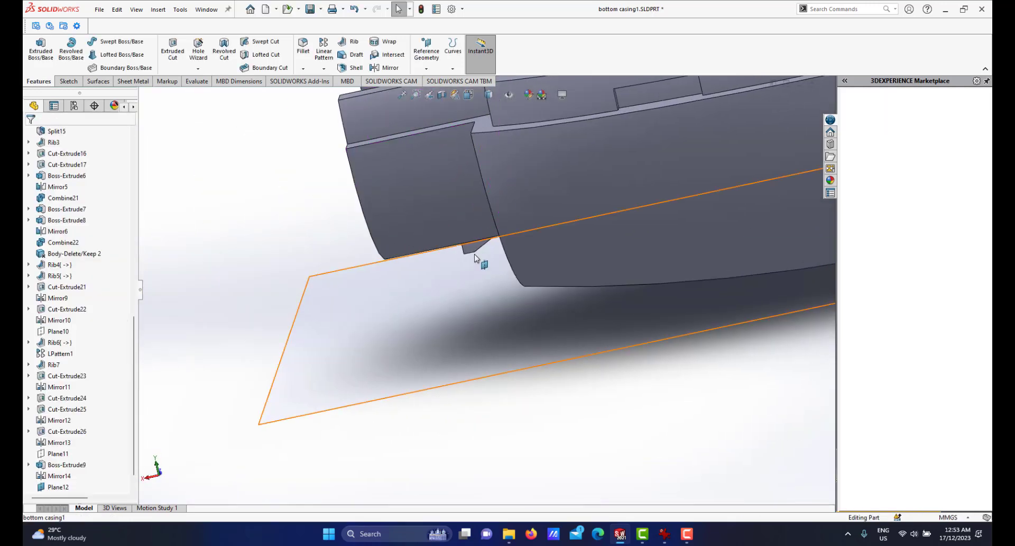
scroll(479, 256, "up", 4)
middle_click_drag(588, 159, 568, 229)
scroll(569, 227, "up", 2)
scroll(570, 209, "down", 2)
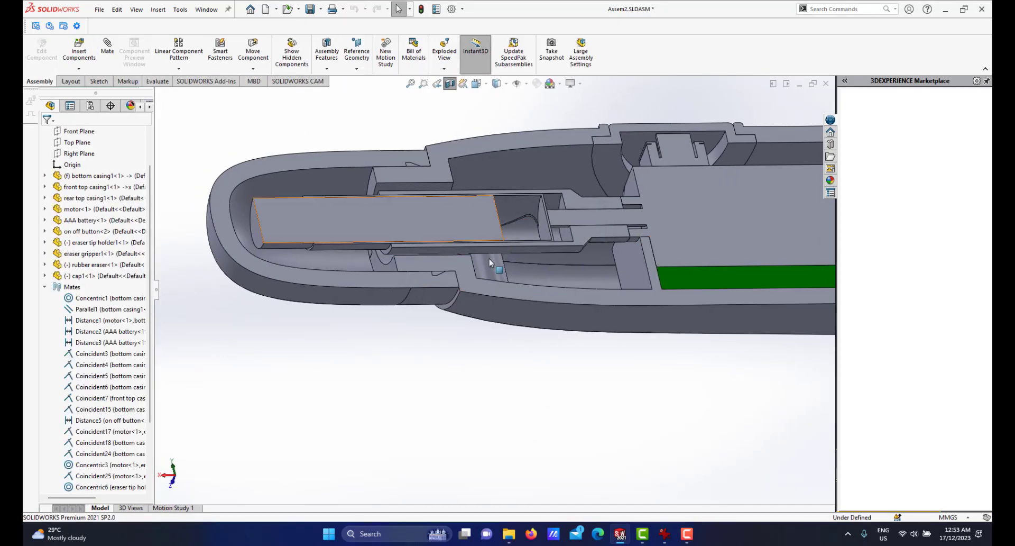
middle_click_drag(517, 254, 468, 236)
scroll(468, 235, "down", 4)
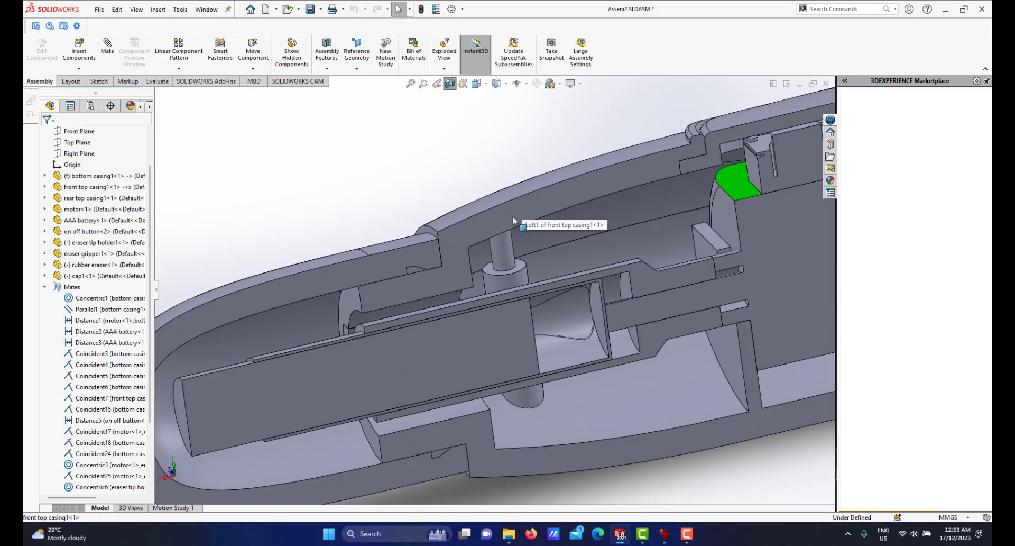
scroll(513, 221, "up", 2)
scroll(487, 370, "down", 4)
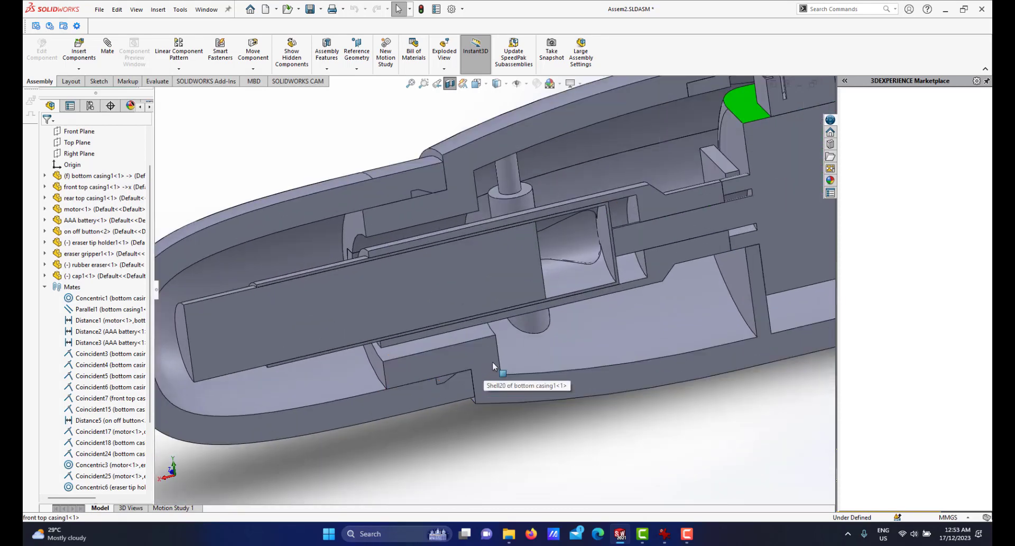
scroll(493, 361, "up", 3)
scroll(458, 228, "down", 3)
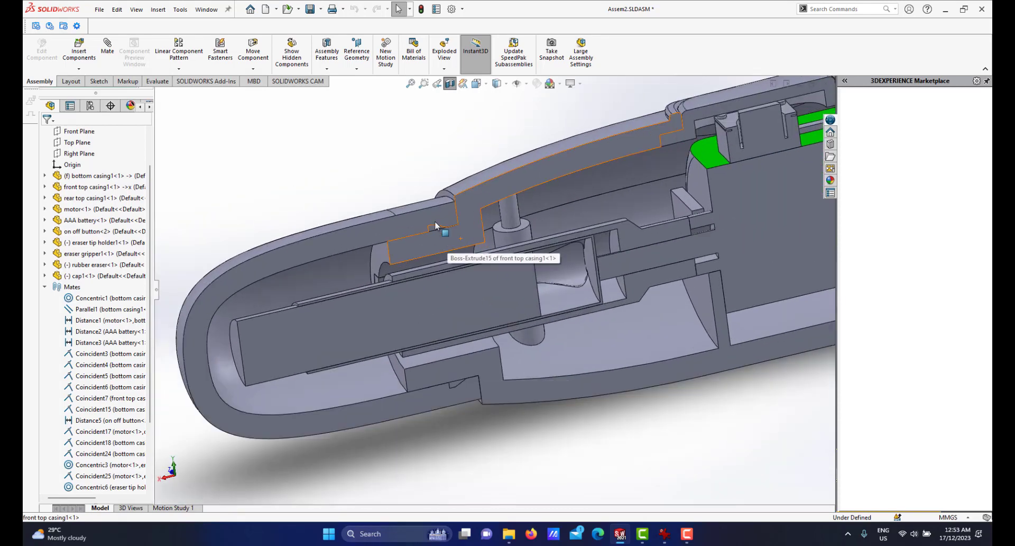
scroll(436, 230, "up", 2)
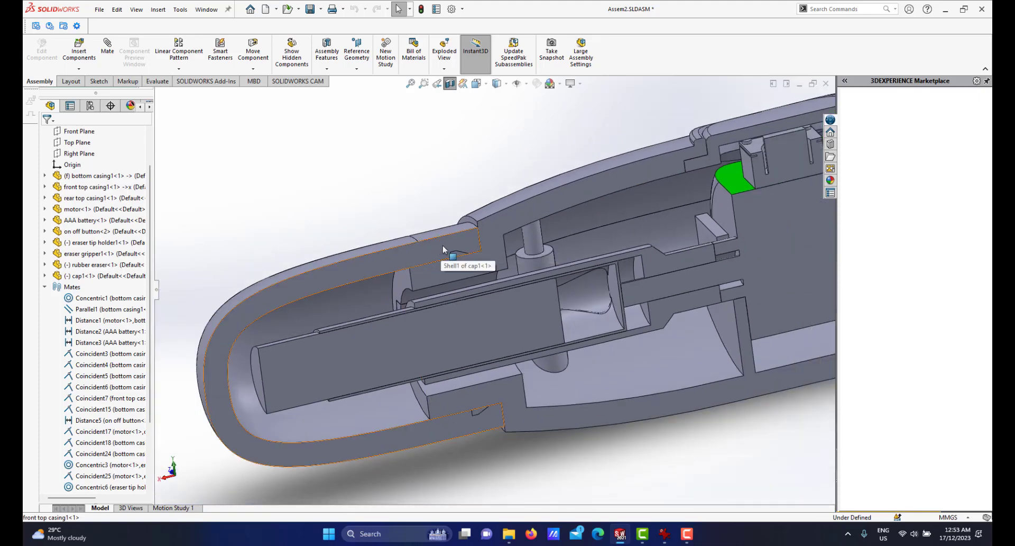
scroll(442, 264, "up", 2)
scroll(436, 283, "down", 3)
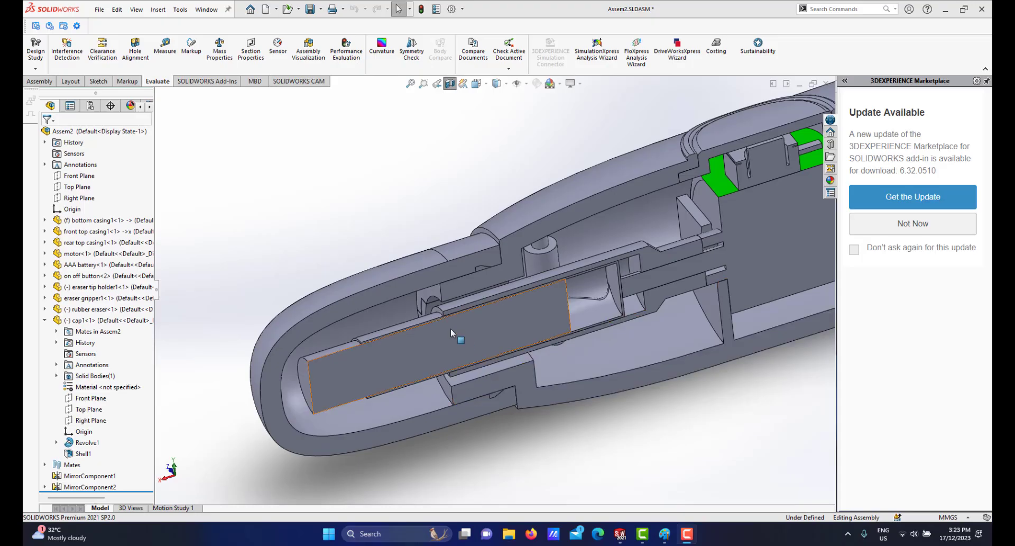
scroll(455, 323, "down", 2)
scroll(457, 313, "up", 2)
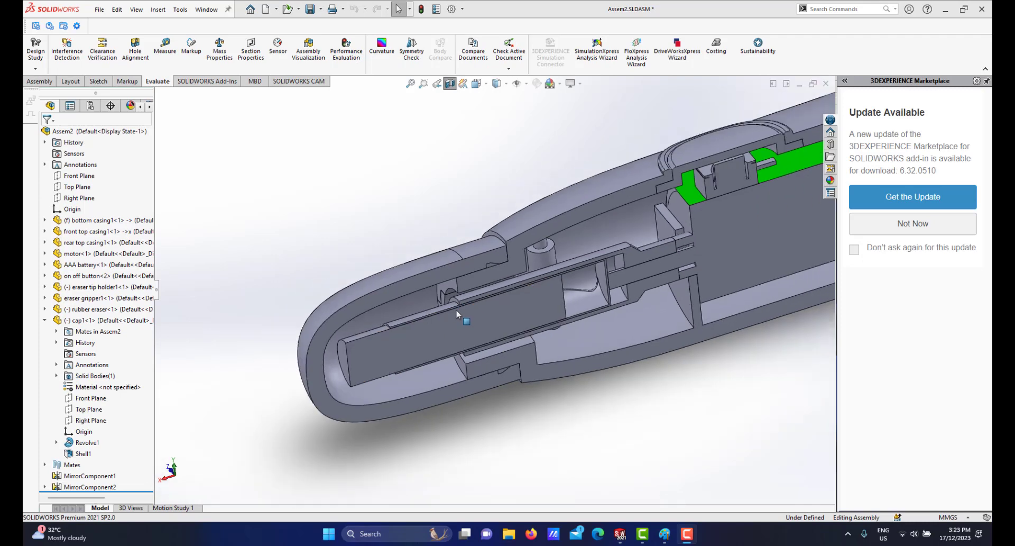
scroll(494, 229, "down", 3)
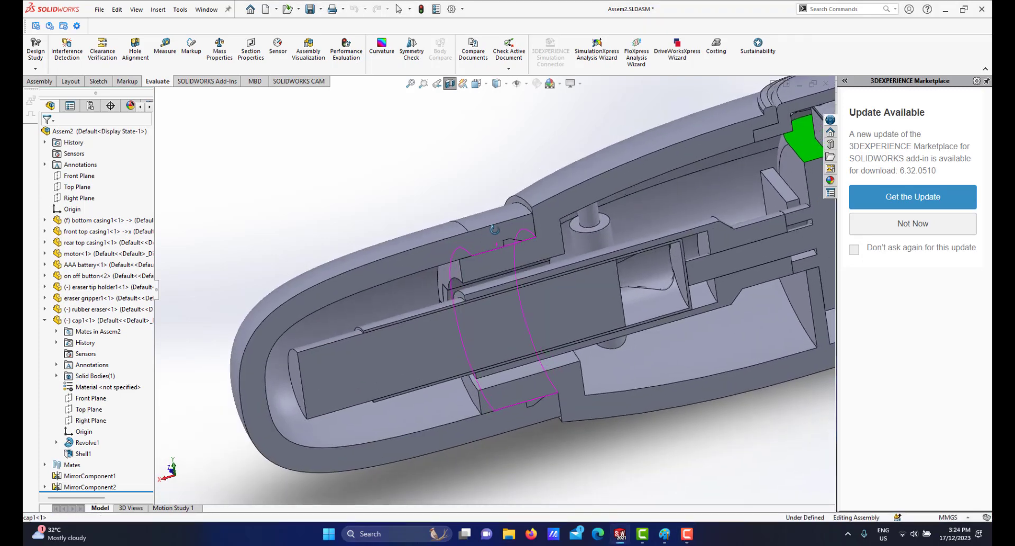
middle_click_drag(495, 229, 493, 241)
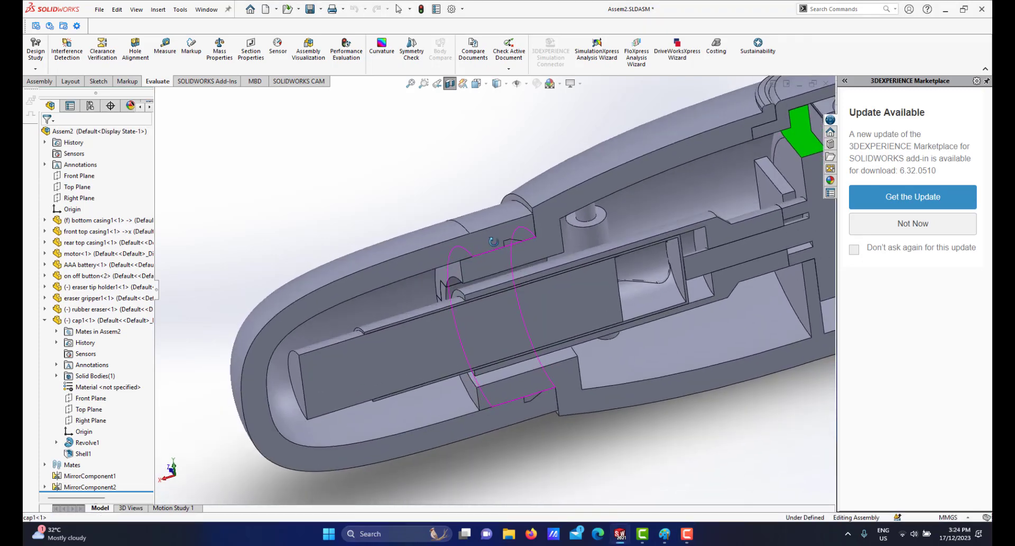
Open the cap part and start a sketch on its Front Plane, viewed from the back with hidden lines shown.
left_click(431, 231)
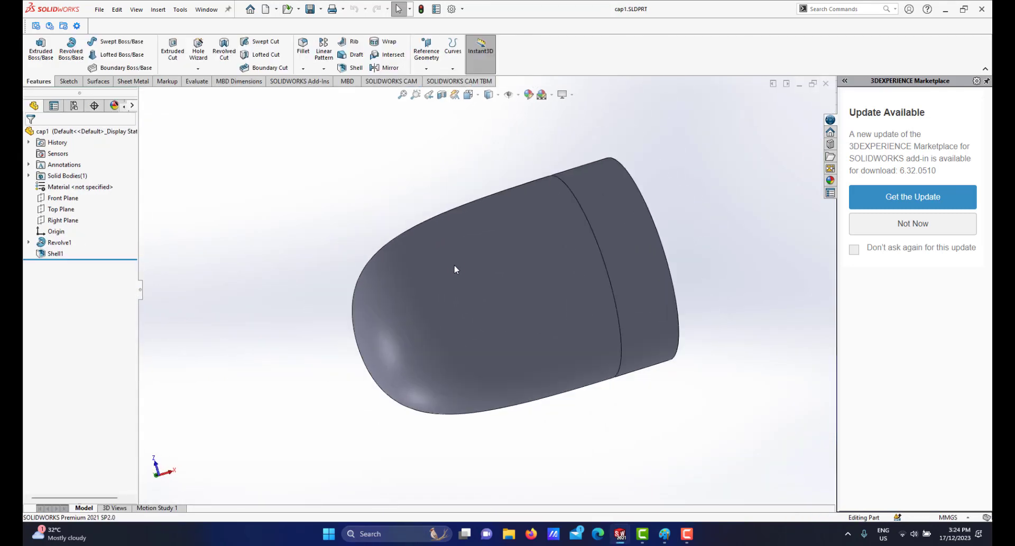
key("space")
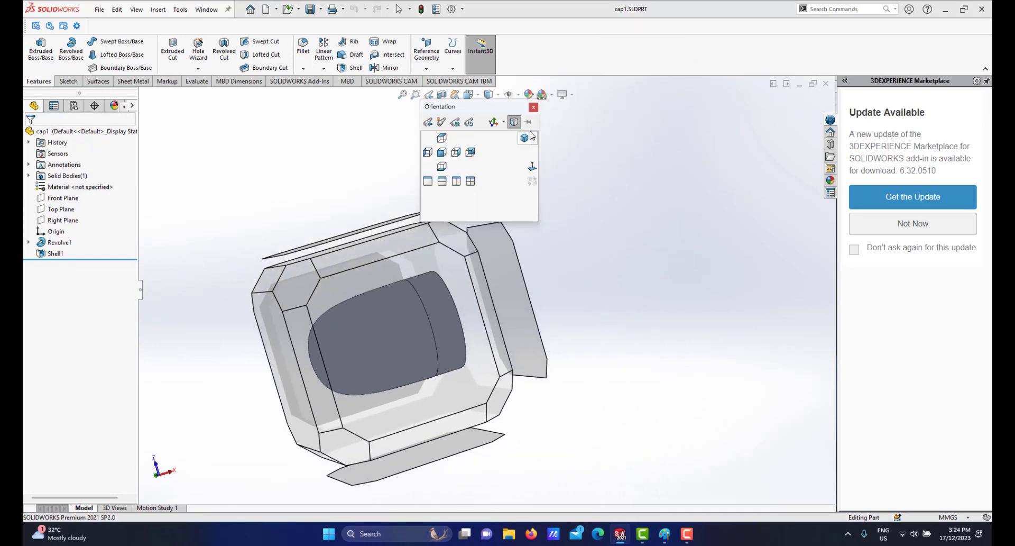
left_click(521, 138)
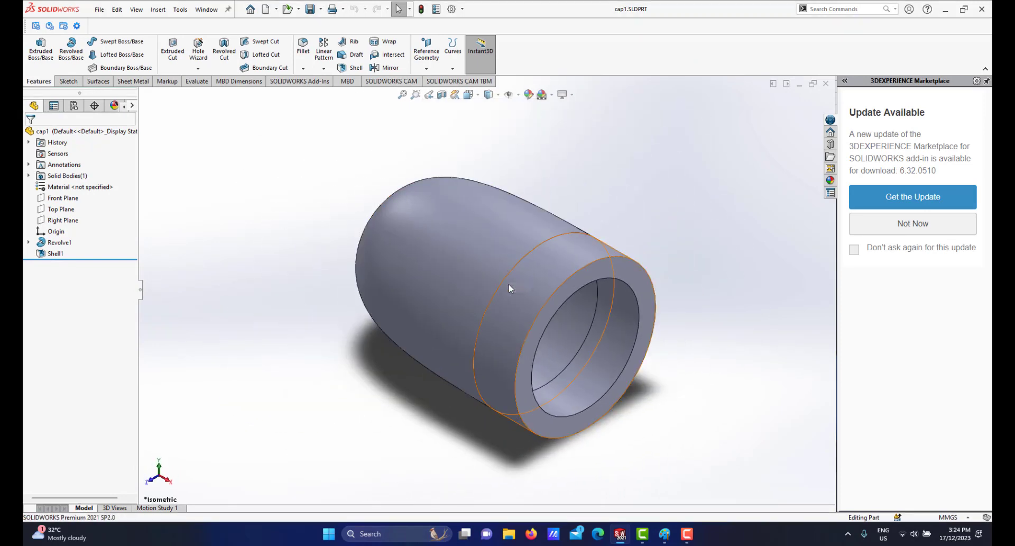
scroll(509, 289, "down", 2)
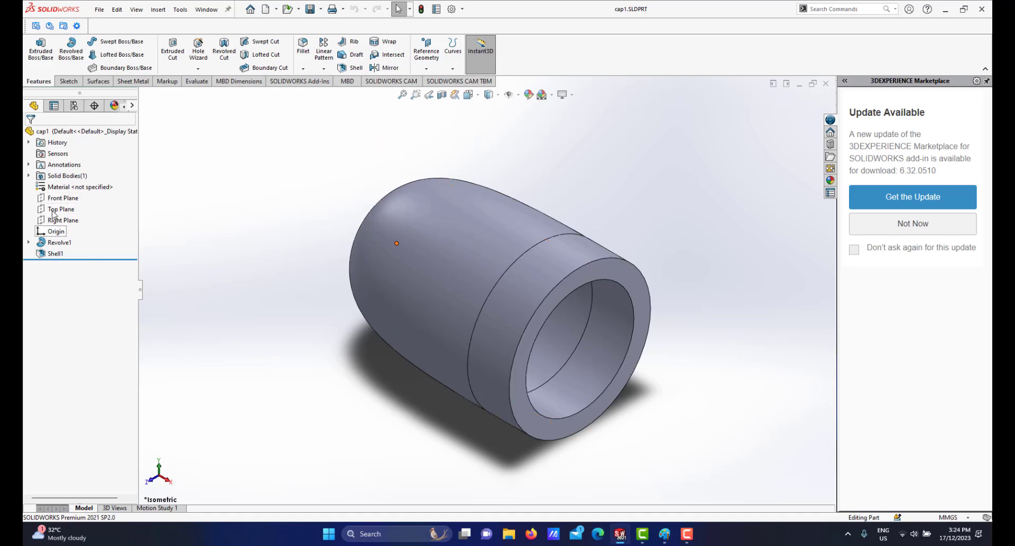
left_click(62, 198)
left_click(67, 187)
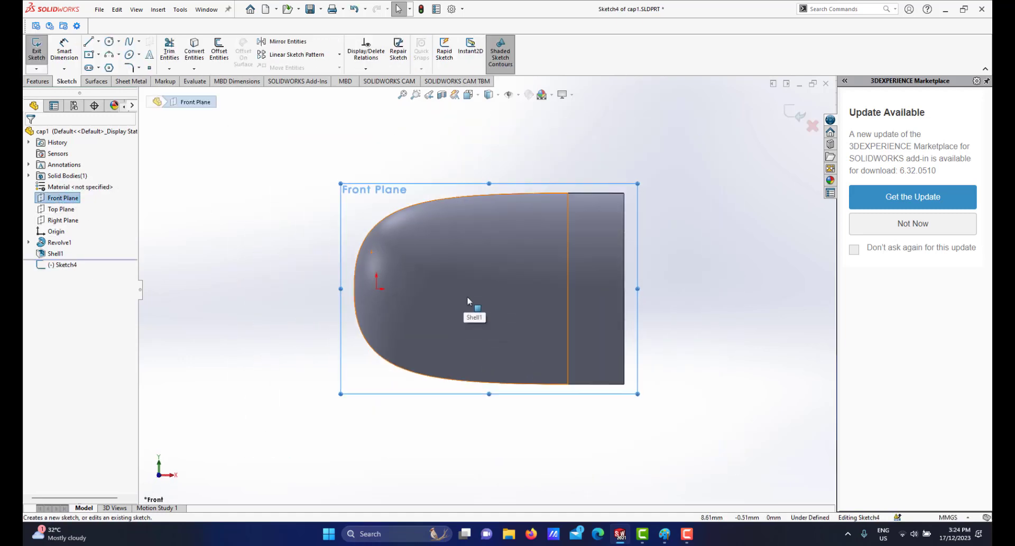
key("space")
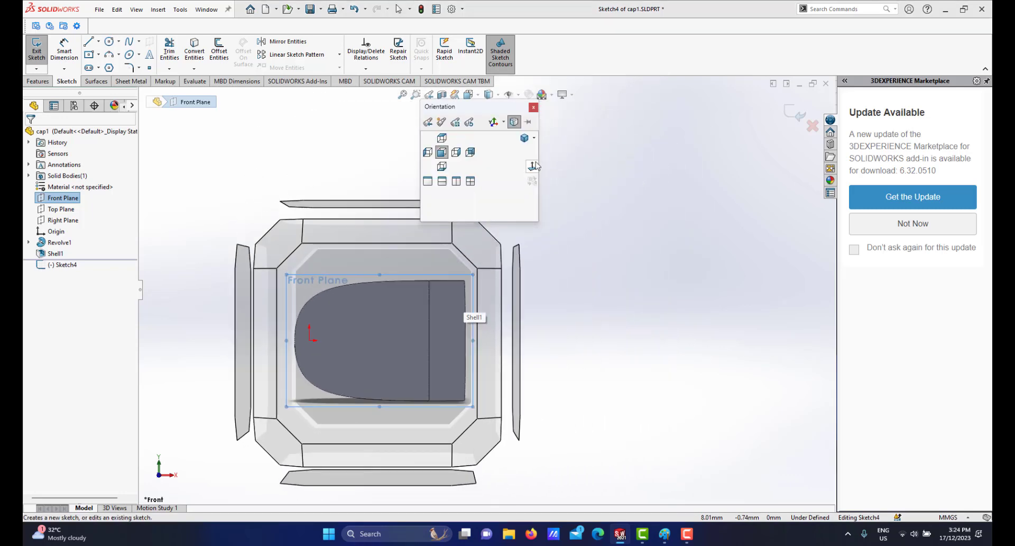
left_click(532, 167)
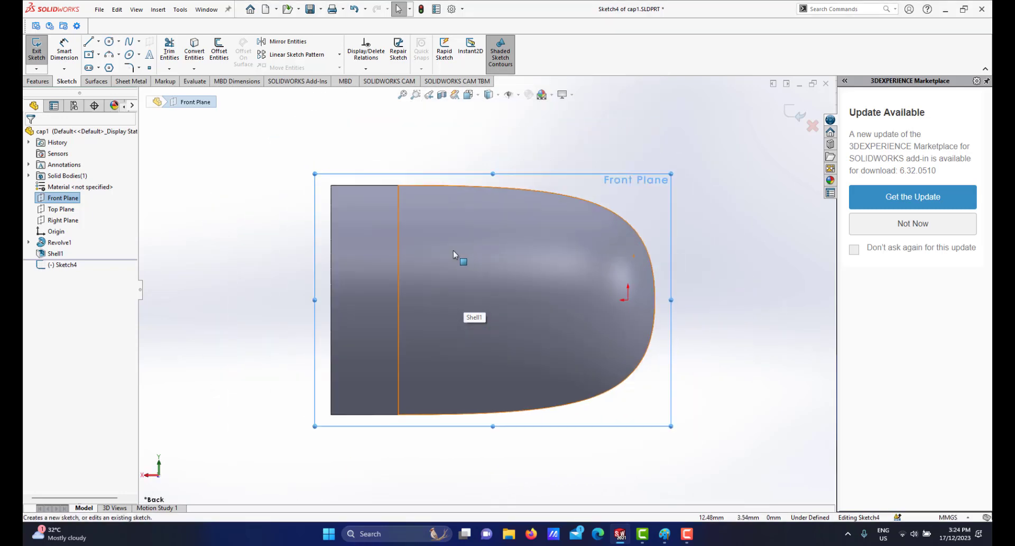
left_click(489, 94)
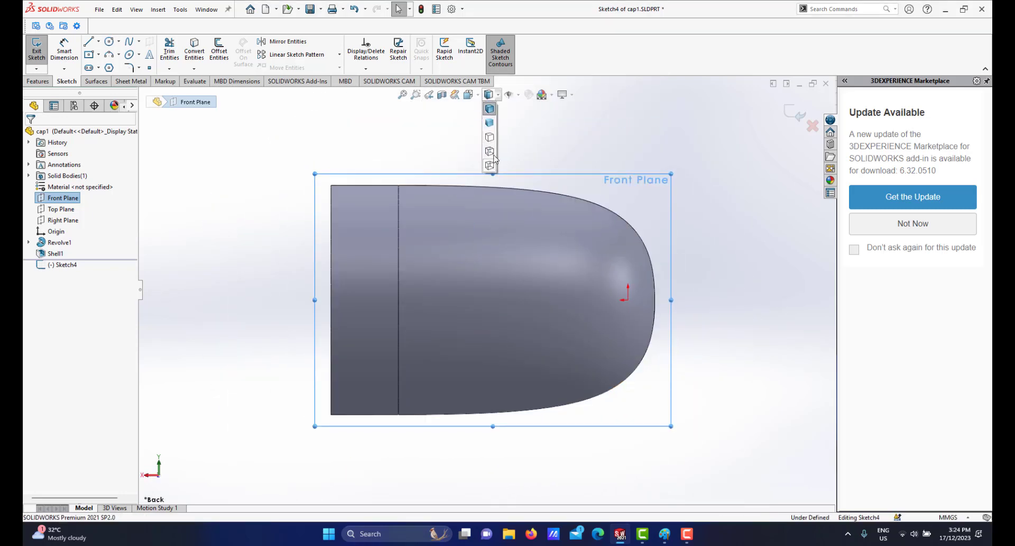
left_click(490, 152)
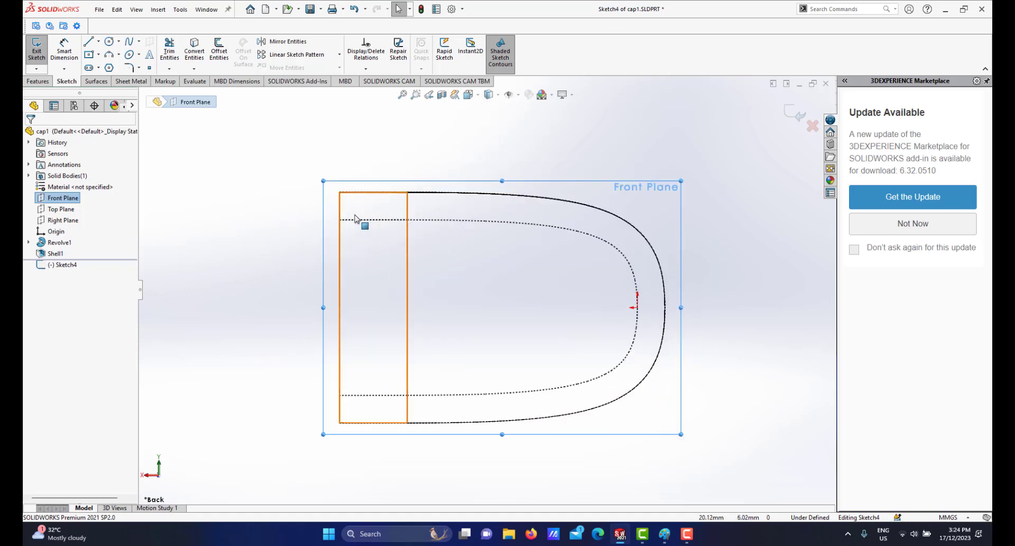
Draw a horizontal centerline from the cap's open end to the inner shell wall at the origin.
scroll(370, 223, "down", 1)
scroll(370, 223, "down", 1)
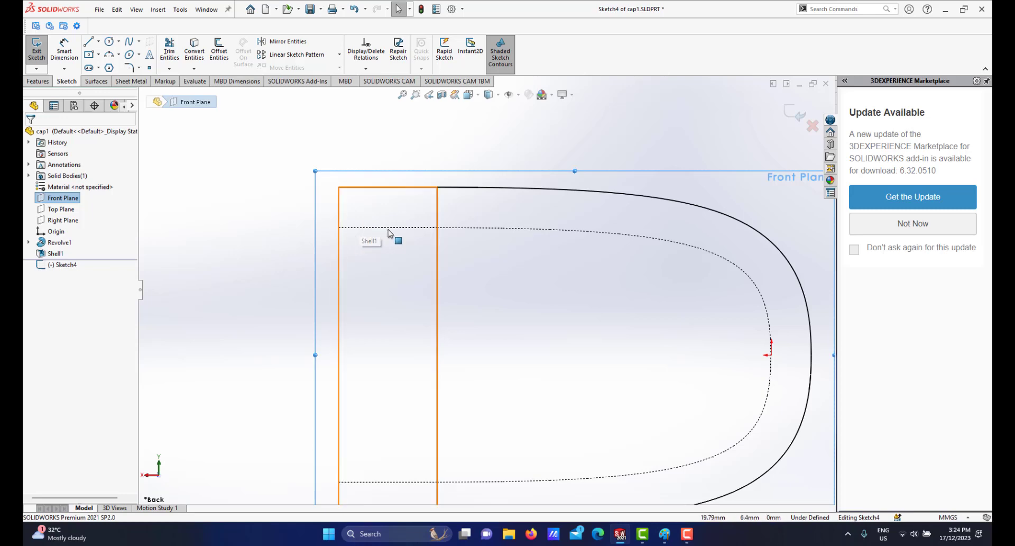
scroll(386, 286, "up", 2)
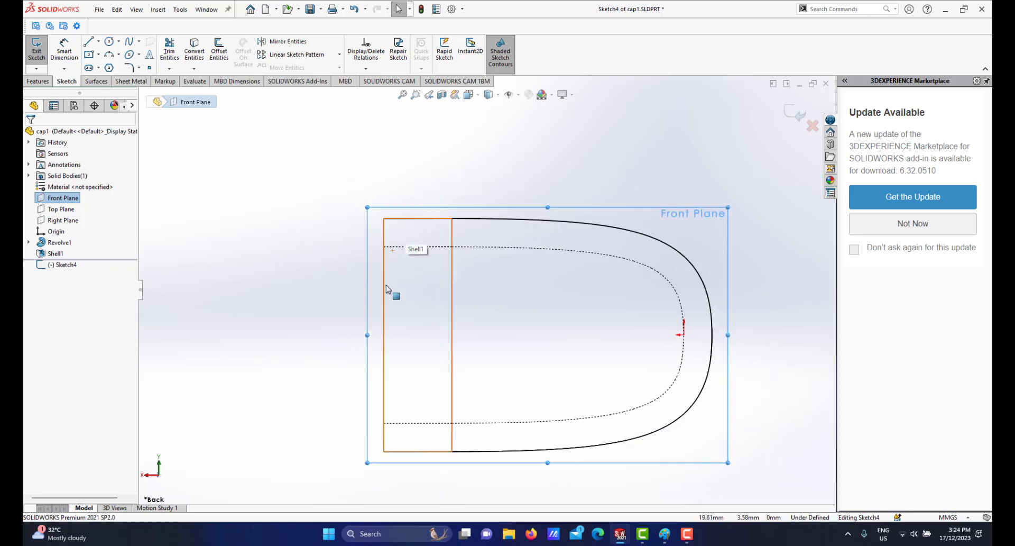
scroll(465, 310, "down", 1)
scroll(465, 311, "up", 2)
scroll(458, 281, "down", 3)
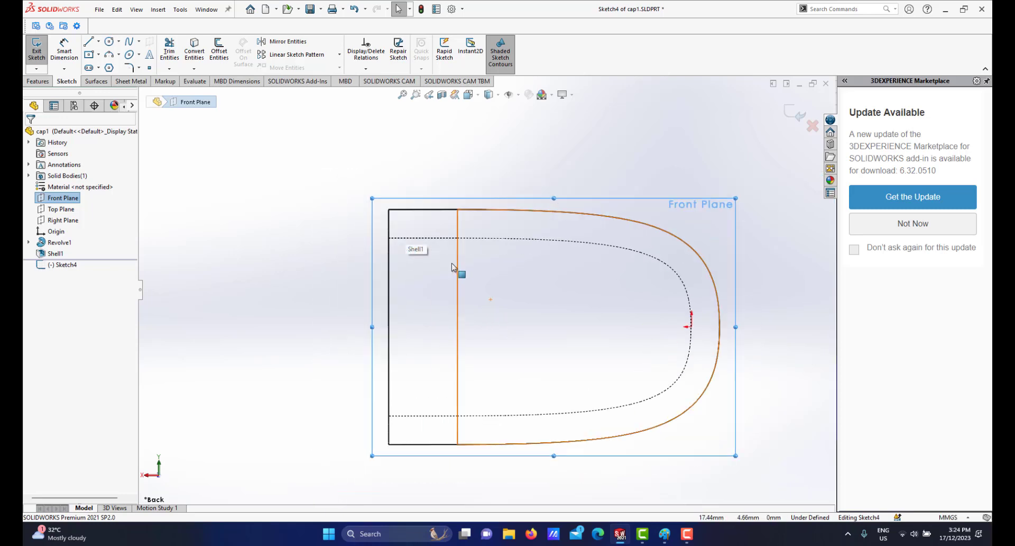
scroll(459, 281, "up", 2)
scroll(500, 334, "down", 1)
scroll(555, 337, "up", 1)
scroll(557, 337, "down", 1)
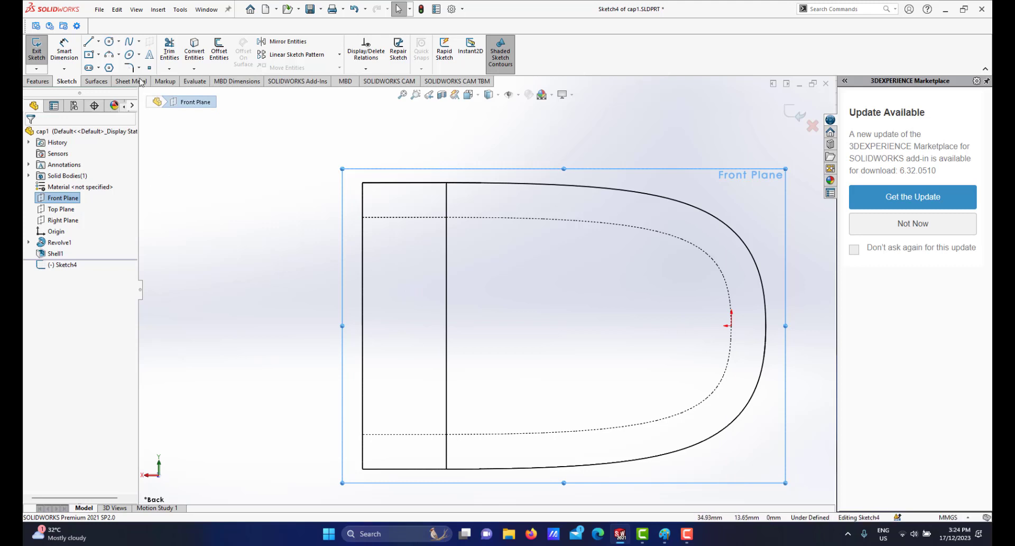
left_click(98, 45)
left_click(103, 64)
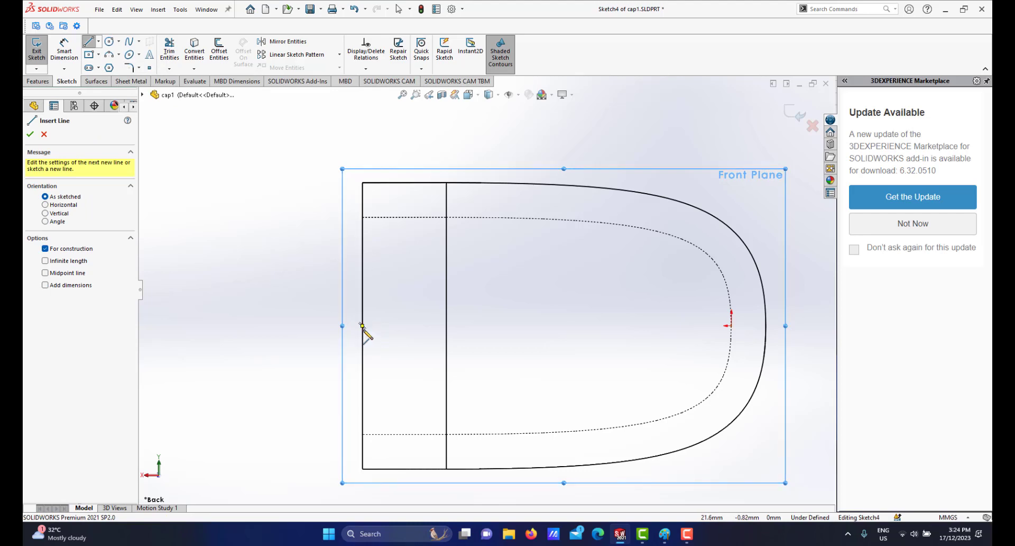
left_click(363, 326)
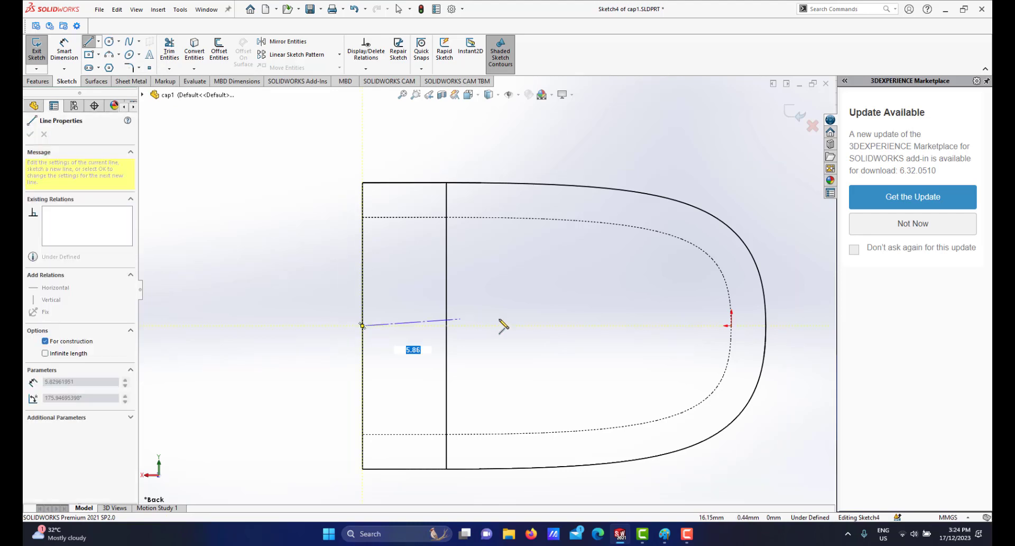
left_click(732, 326)
right_click(660, 357)
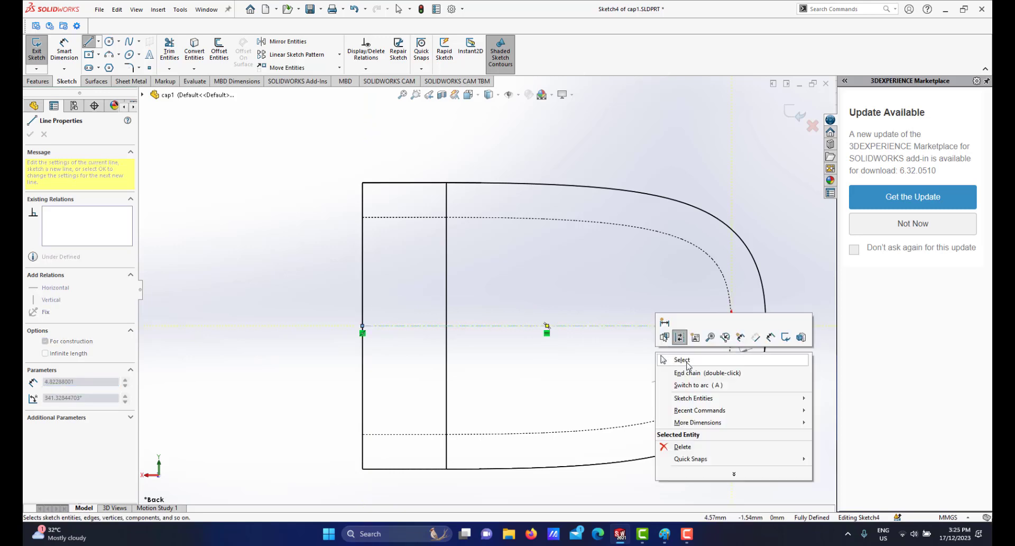
left_click(683, 360)
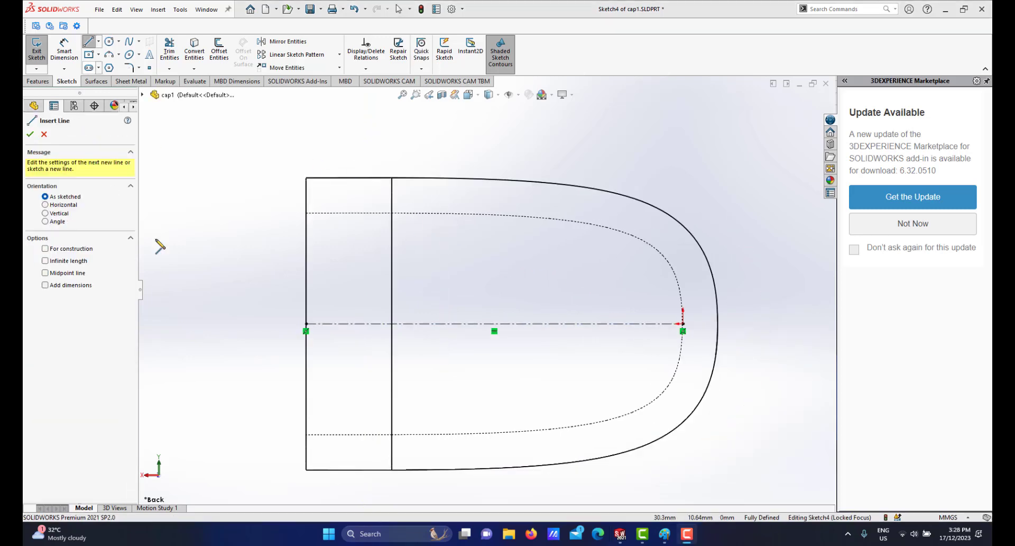
scroll(320, 230, "up", 4)
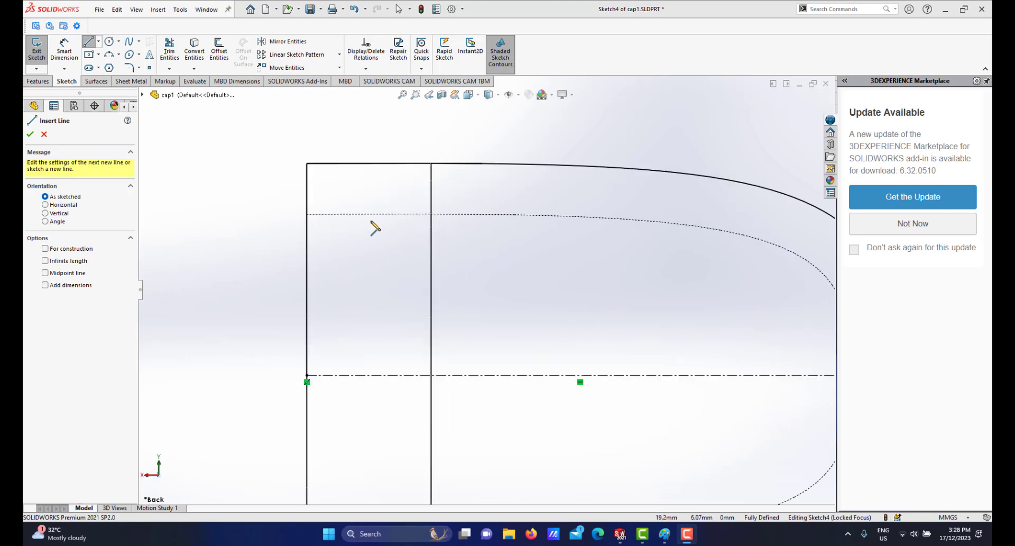
Sketch a three-line profile on the cap's inner wall near the open end: an angled line, a short horizontal line, and a vertical line back down.
left_click(330, 215)
left_click(362, 189)
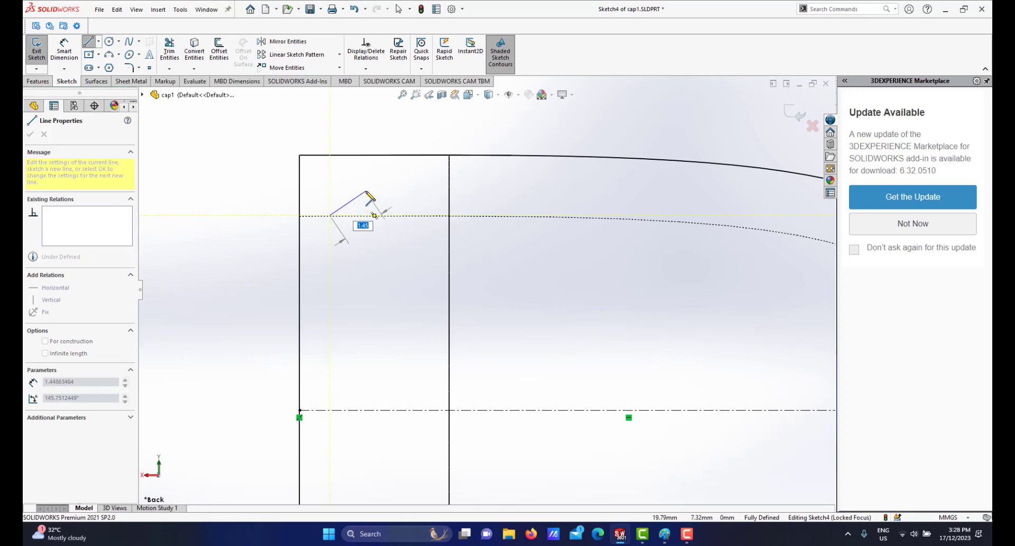
left_click(366, 191)
left_click(390, 191)
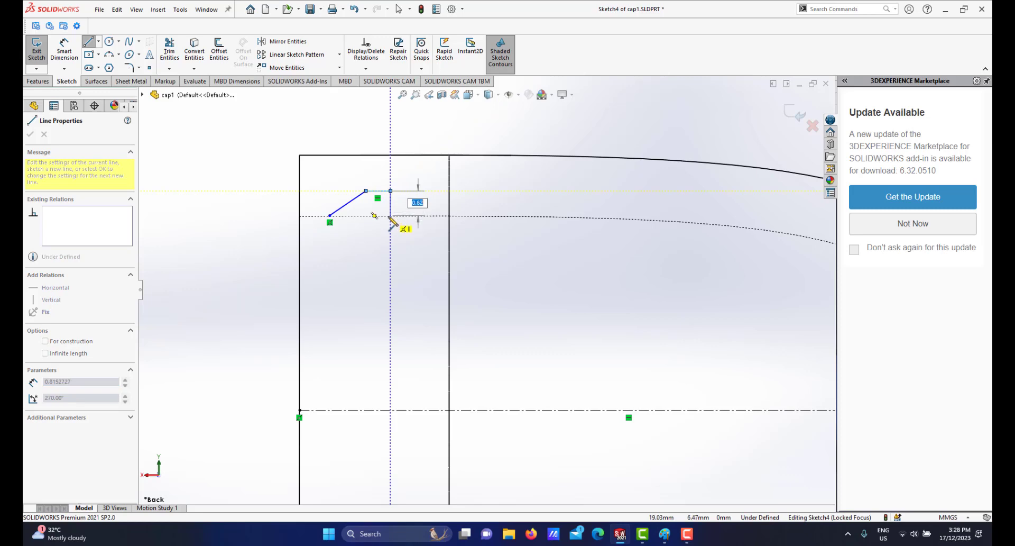
left_click(390, 216)
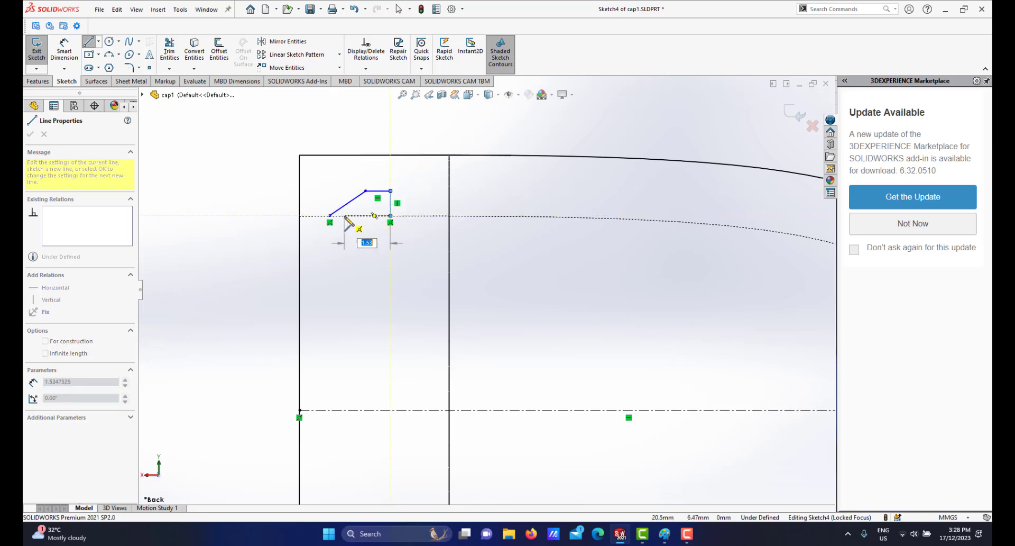
right_click(392, 247)
left_click(394, 247)
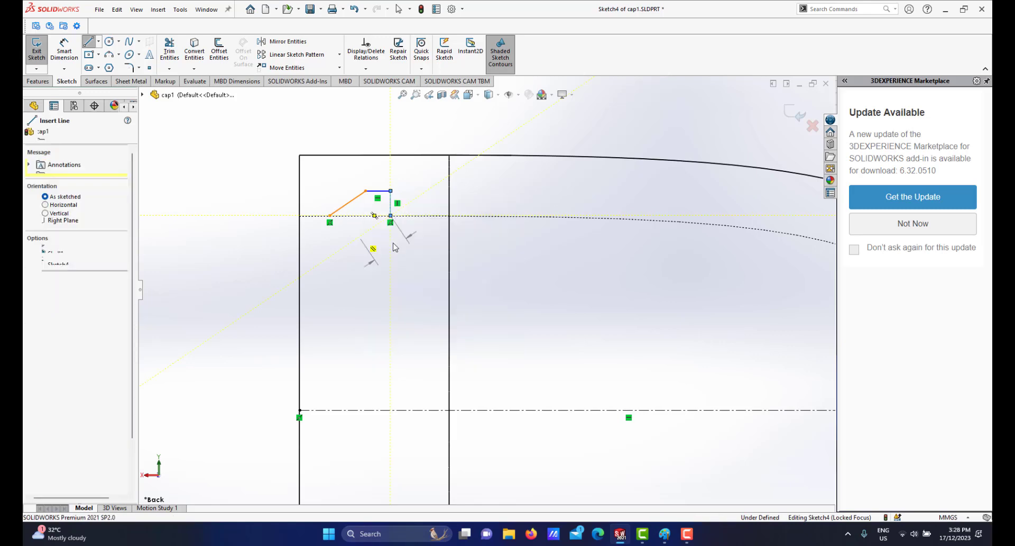
Dimension the profile's lower start point 1 mm from the cap's open end face.
scroll(402, 244, "down", 2)
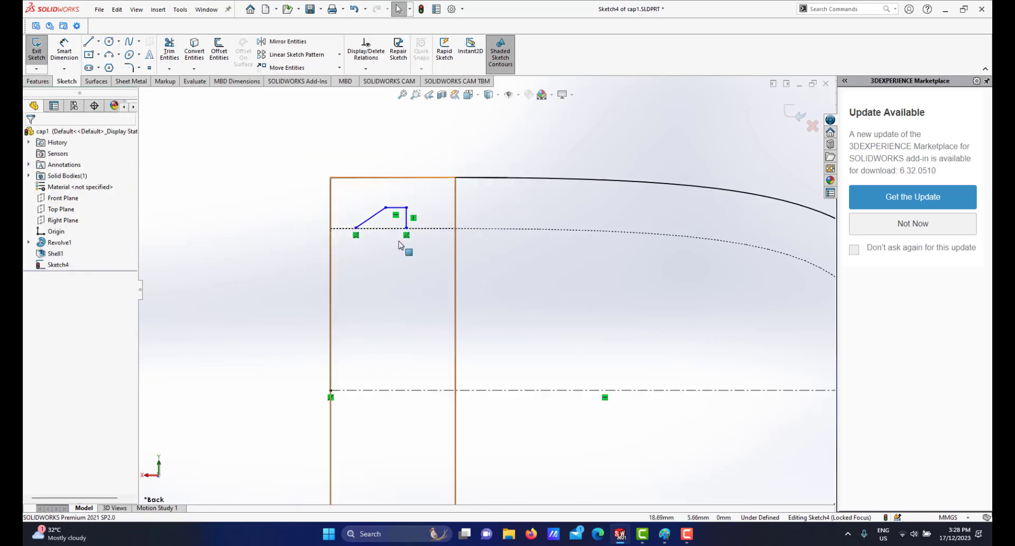
left_click(447, 229)
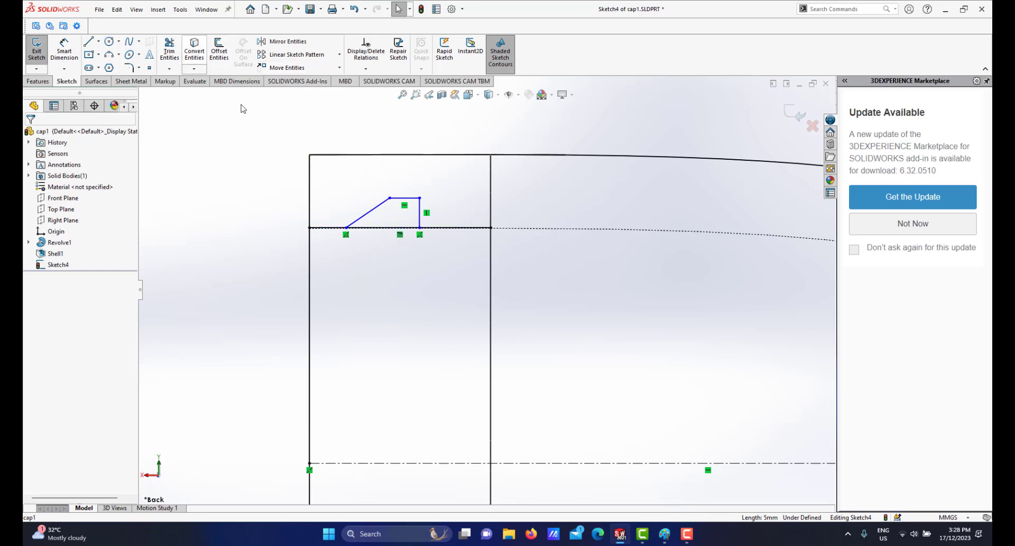
scroll(360, 229, "down", 1)
scroll(408, 262, "up", 2)
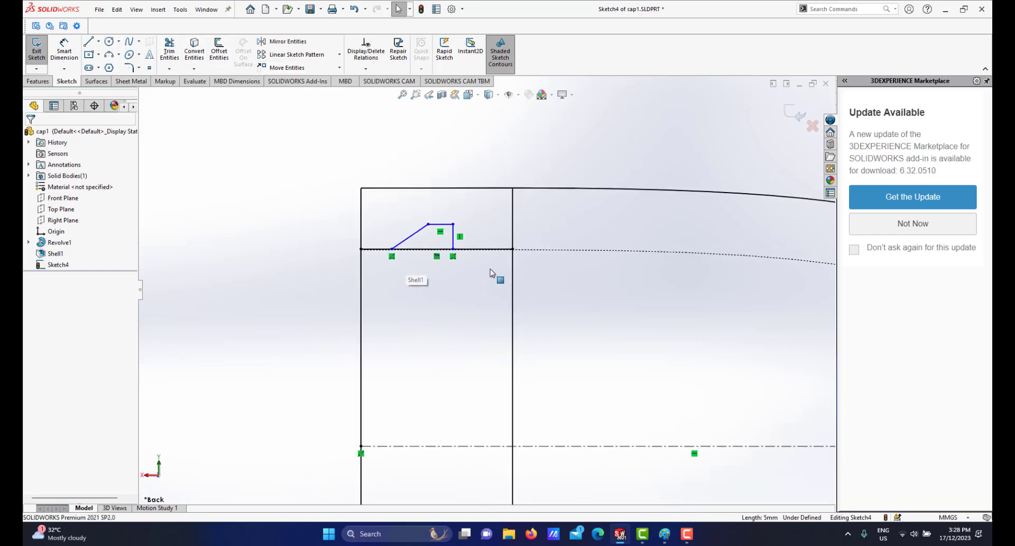
scroll(476, 271, "down", 3)
scroll(470, 269, "up", 2)
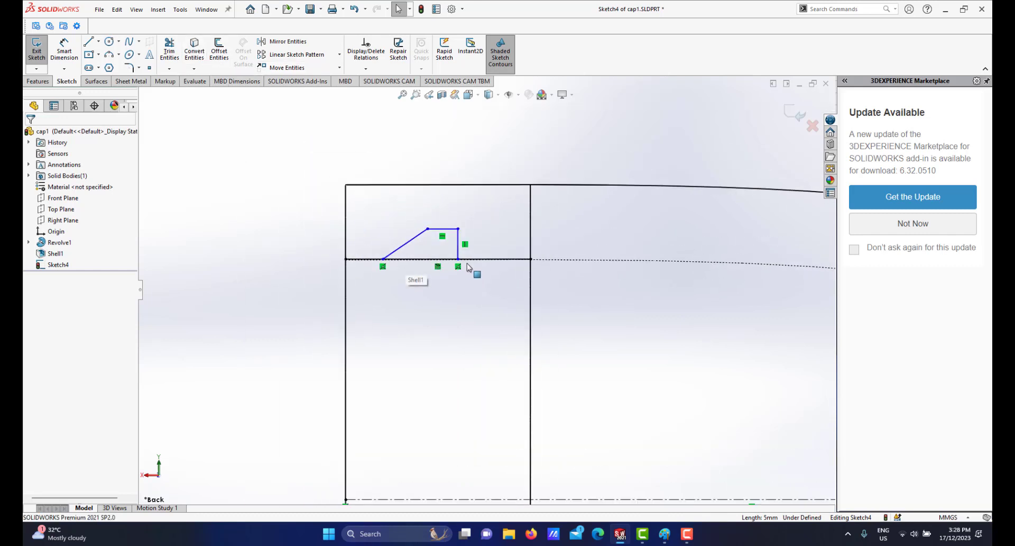
scroll(467, 268, "down", 3)
scroll(464, 283, "up", 4)
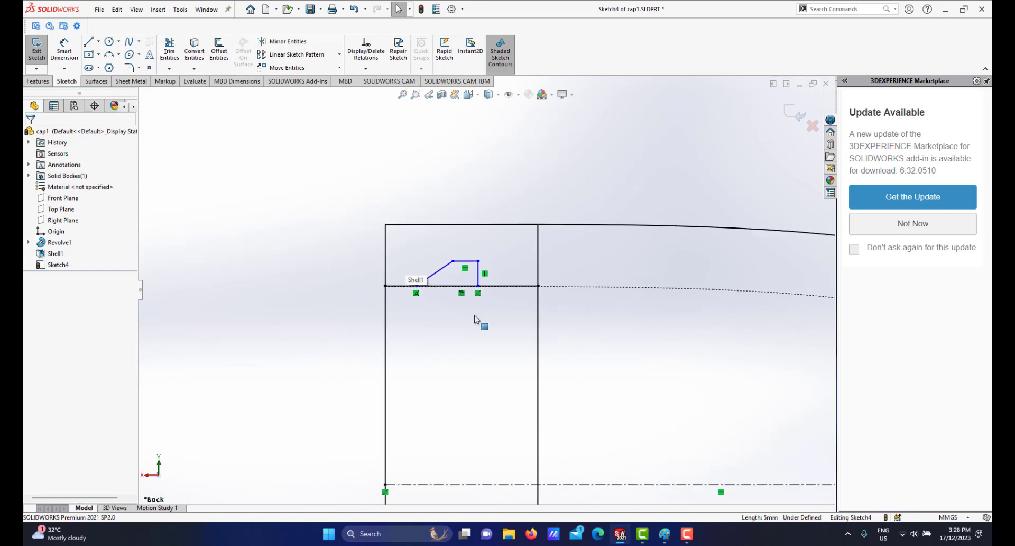
scroll(476, 321, "up", 2)
scroll(492, 296, "down", 4)
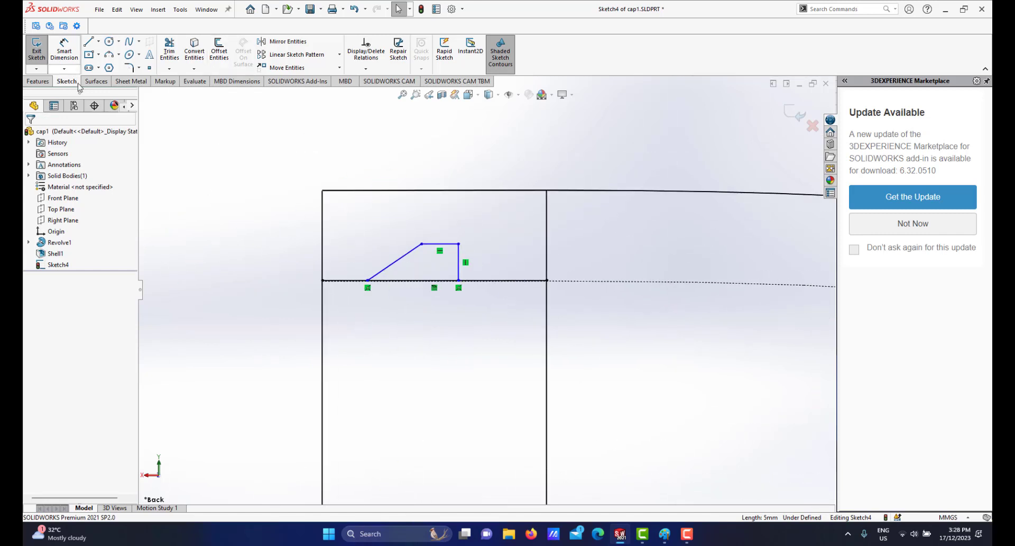
left_click(65, 51)
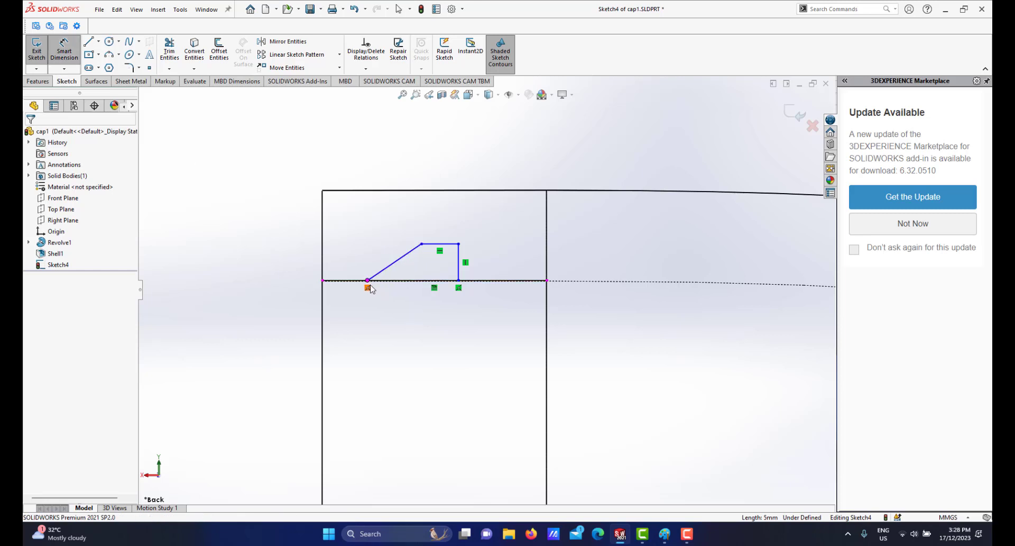
left_click(368, 281)
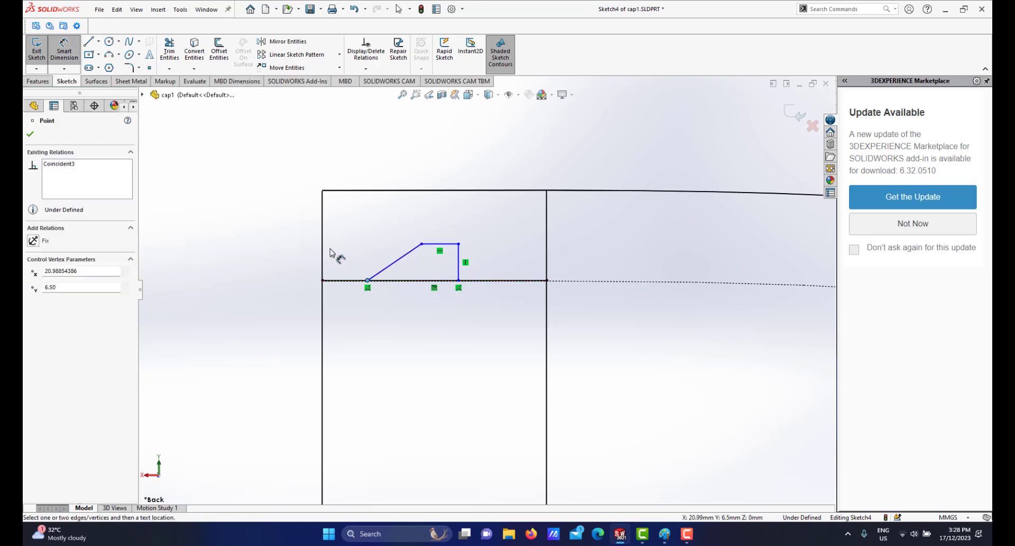
left_click(324, 253)
left_click(341, 164)
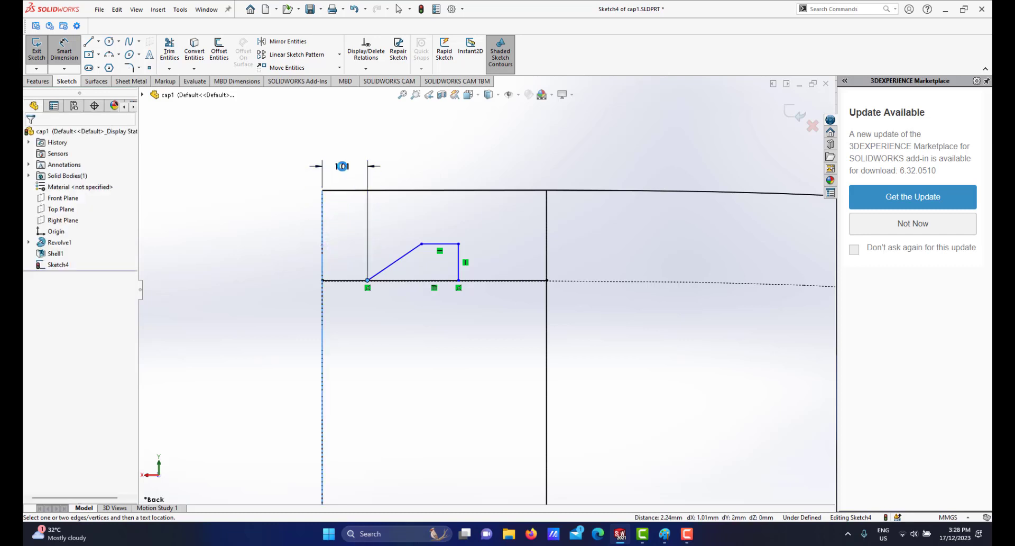
key("Return")
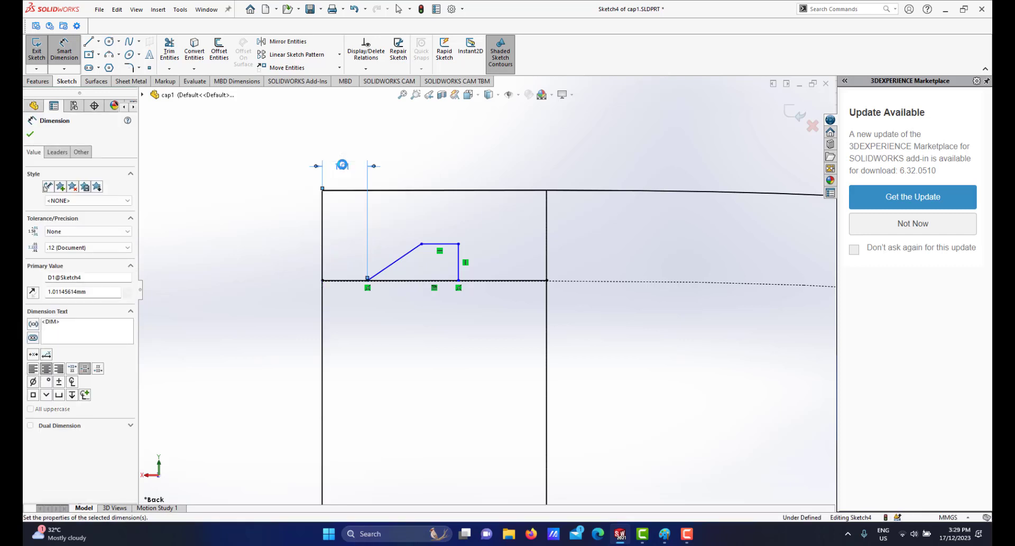
Dimension the horizontal distance between the profile's start point and its upper corner as 1 mm.
left_click(367, 279)
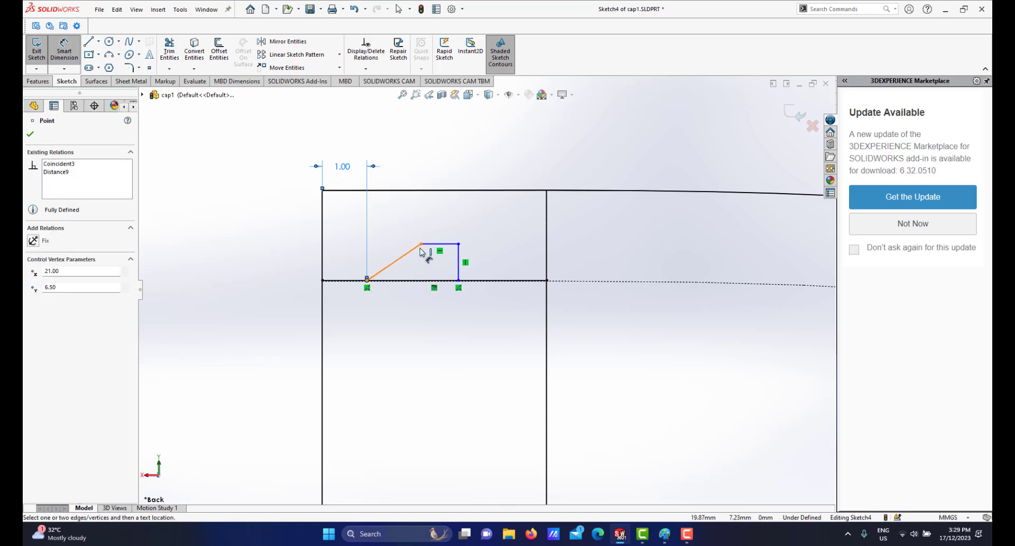
left_click(421, 244)
left_click(403, 146)
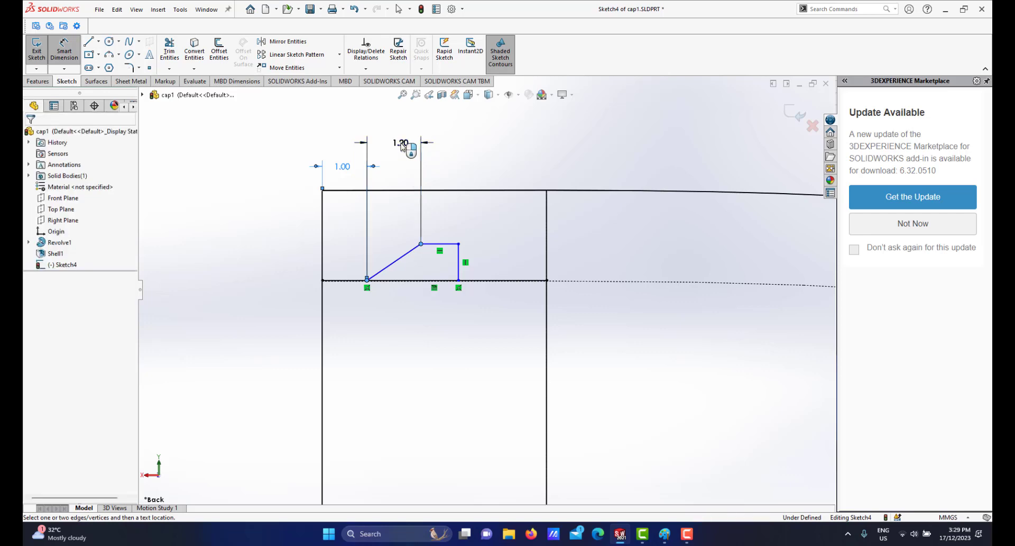
type("1")
key("Return")
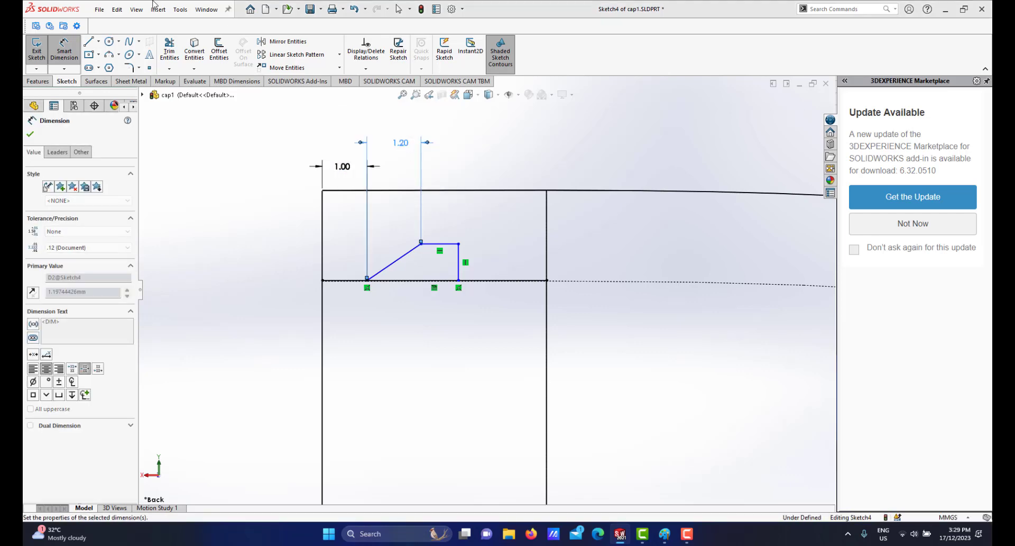
Set the profile's horizontal line length and vertical line height to 0.5 mm each.
scroll(494, 204, "down", 2)
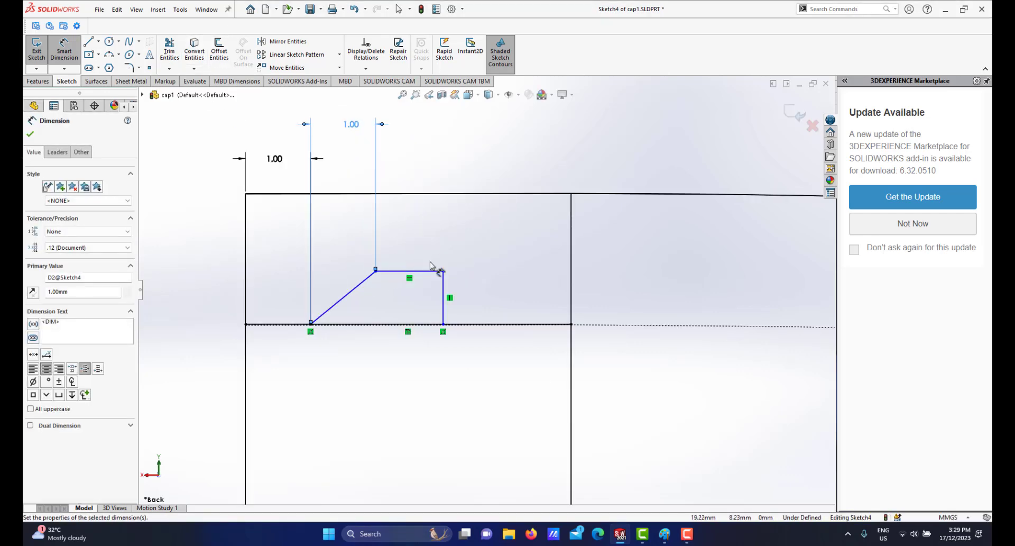
left_click(434, 273)
left_click(411, 238)
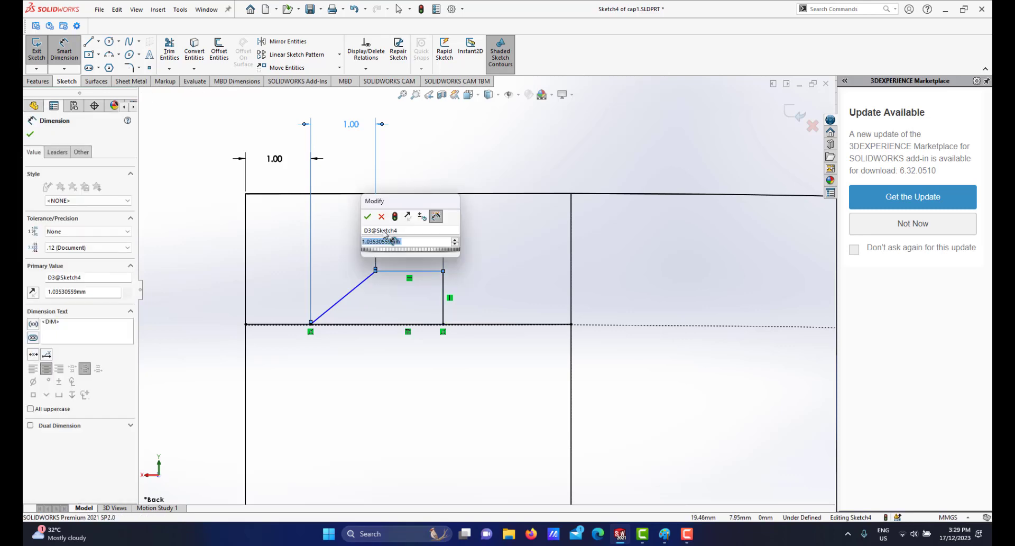
type(".5")
key("Escape")
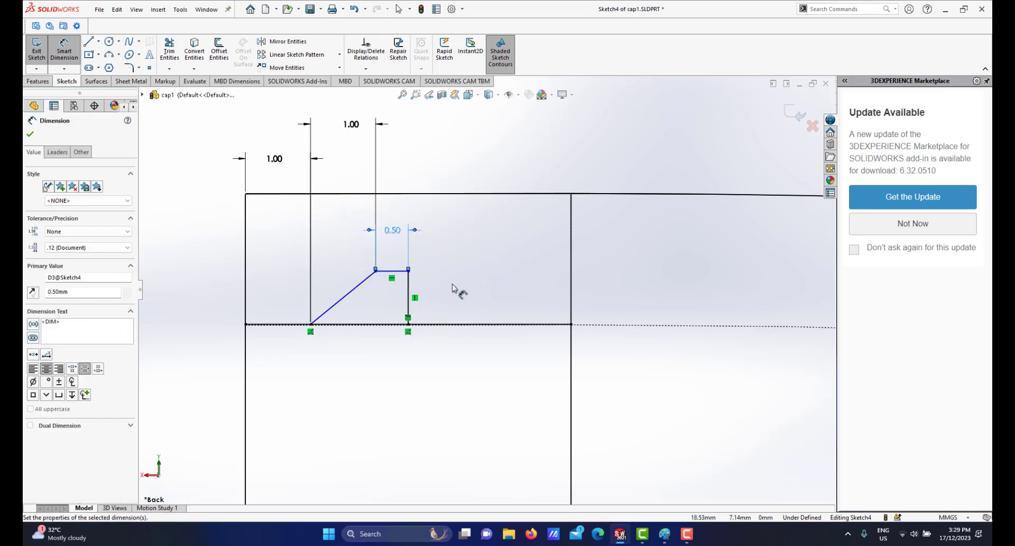
left_click(411, 282)
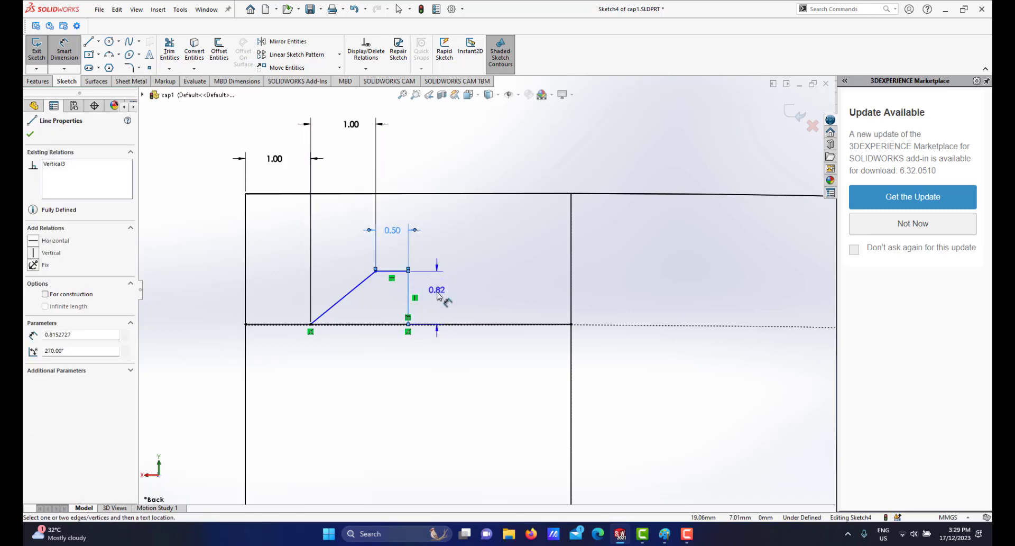
left_click(433, 294)
type(".5")
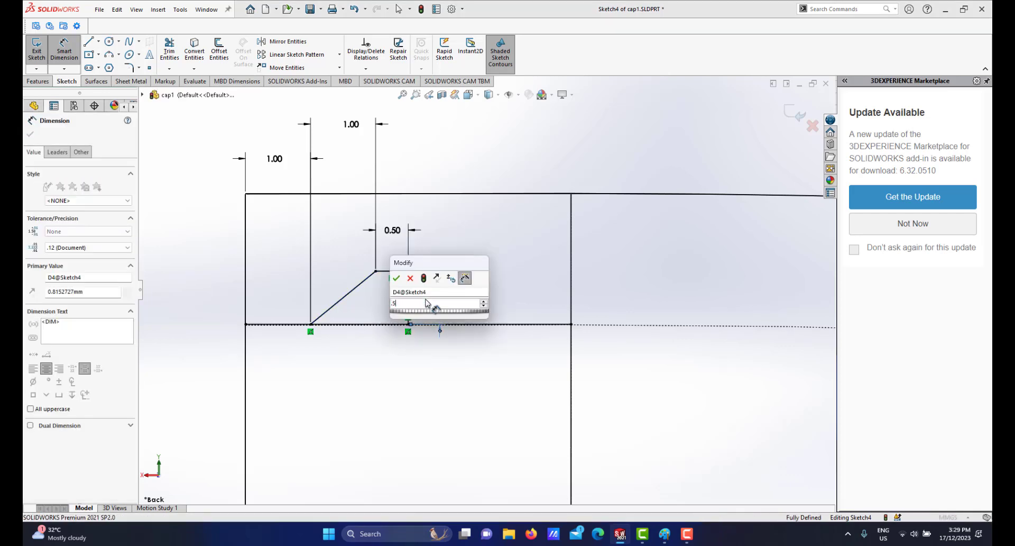
key("Return")
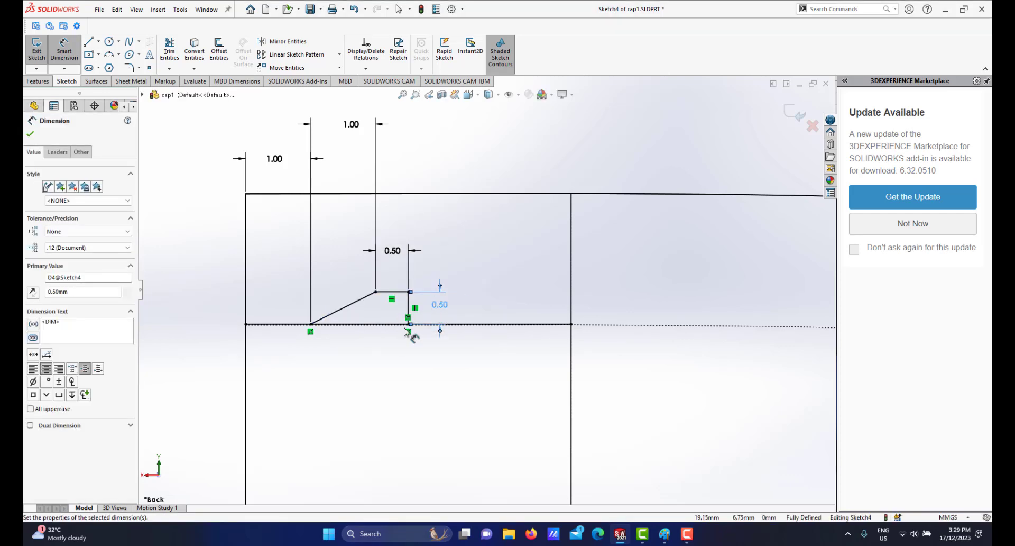
scroll(404, 329, "up", 3)
scroll(405, 328, "down", 4)
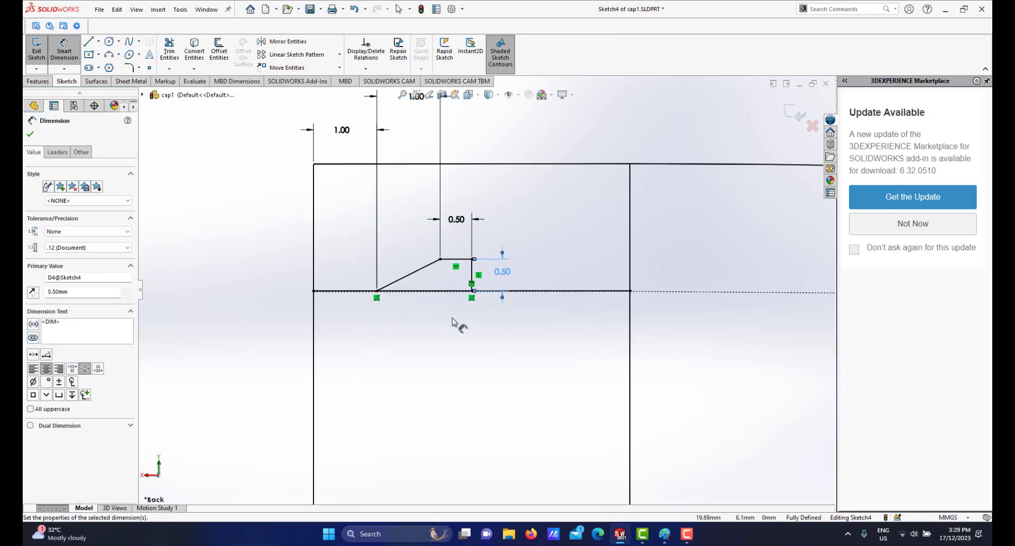
right_click(511, 229)
left_click(550, 259)
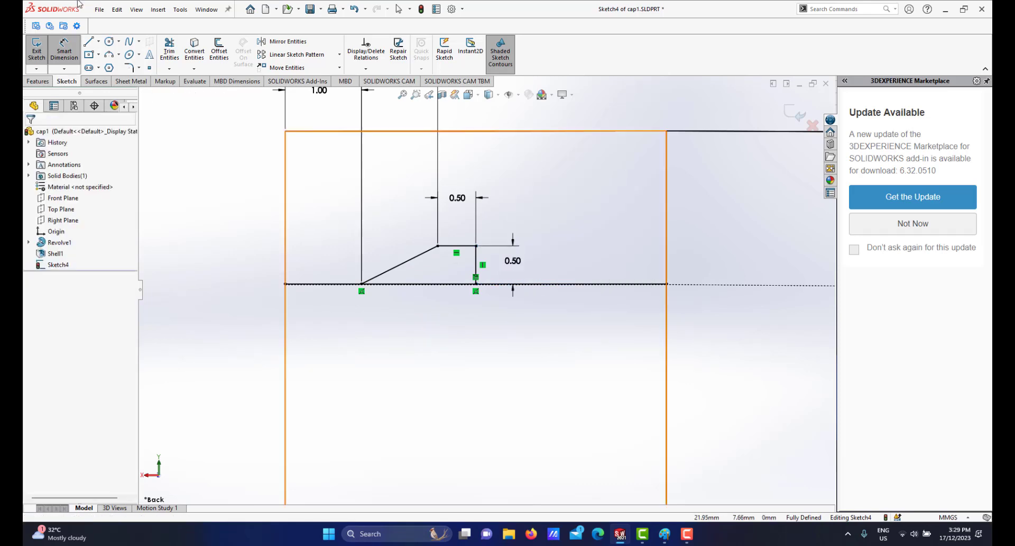
left_click(168, 48)
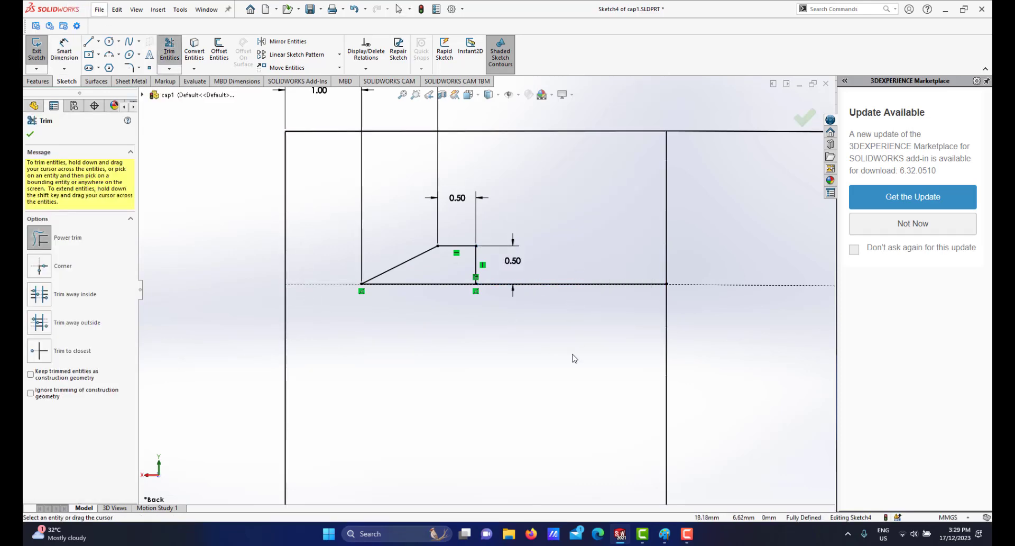
left_click(32, 133)
scroll(481, 316, "down", 4)
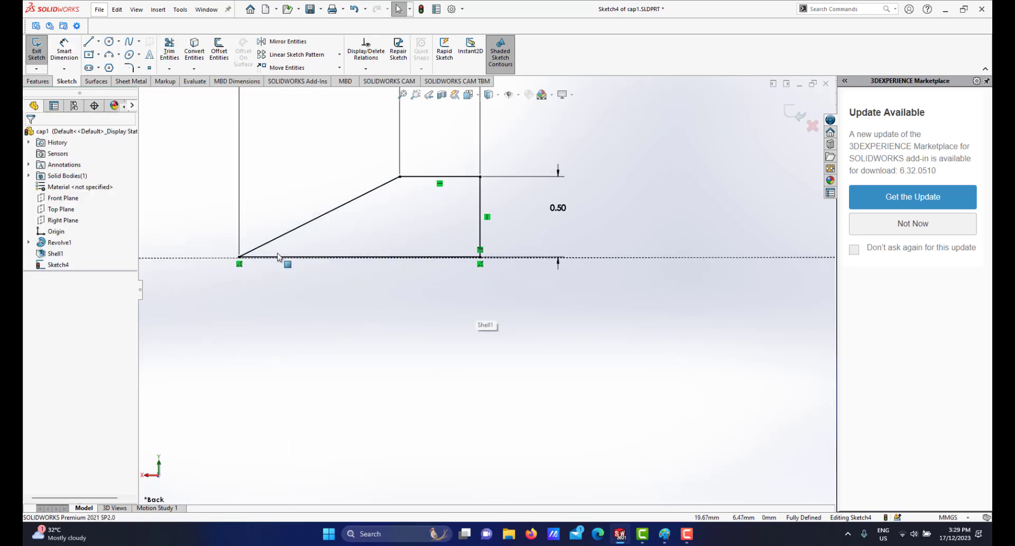
scroll(476, 271, "up", 3)
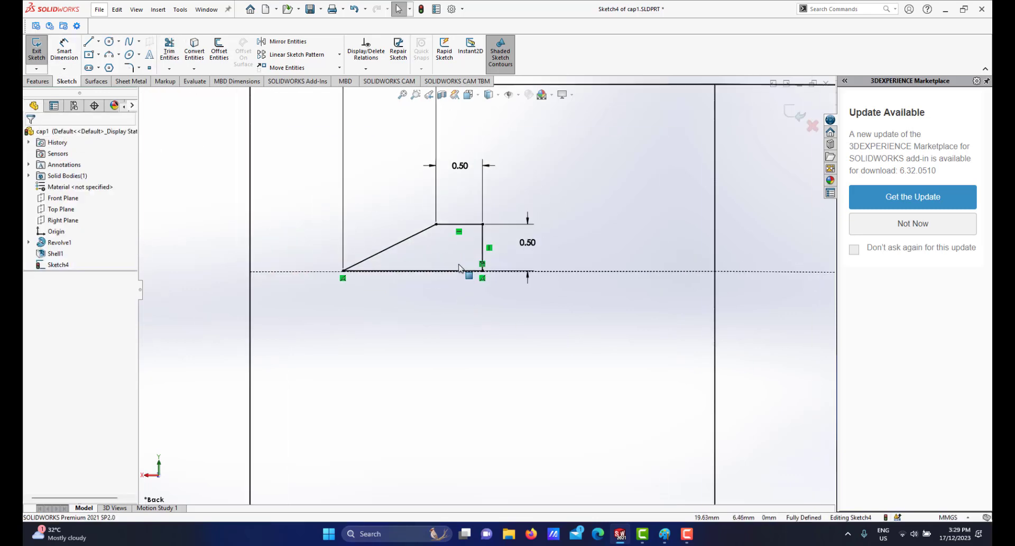
scroll(457, 278, "down", 3)
scroll(460, 285, "down", 3)
scroll(476, 285, "up", 3)
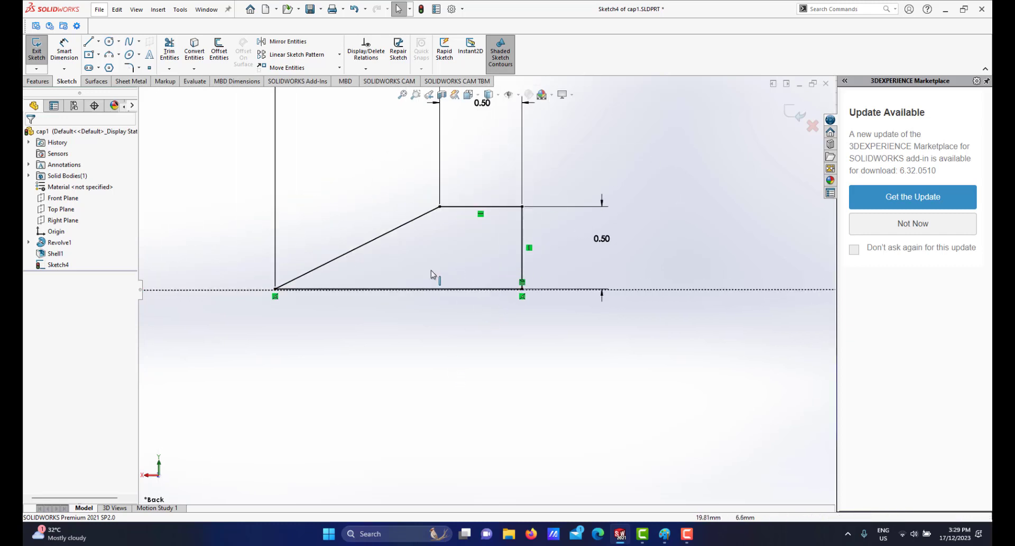
scroll(402, 312, "up", 5)
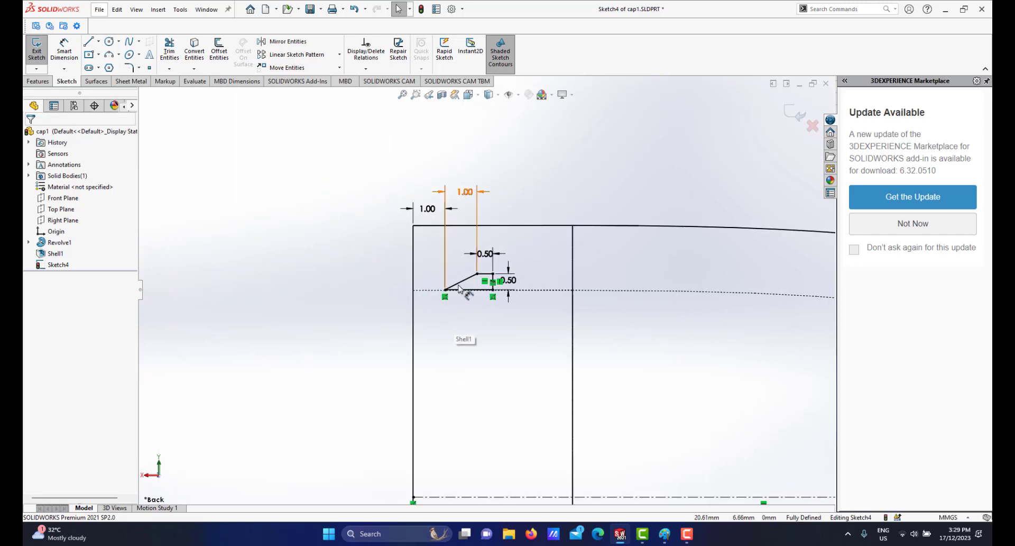
scroll(458, 349, "up", 2)
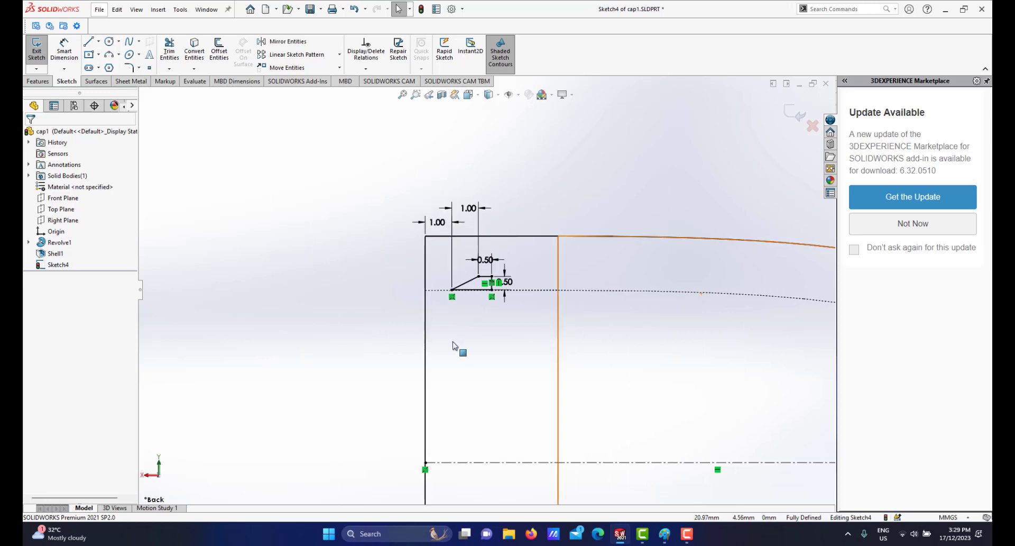
scroll(553, 317, "down", 3)
scroll(593, 282, "up", 4)
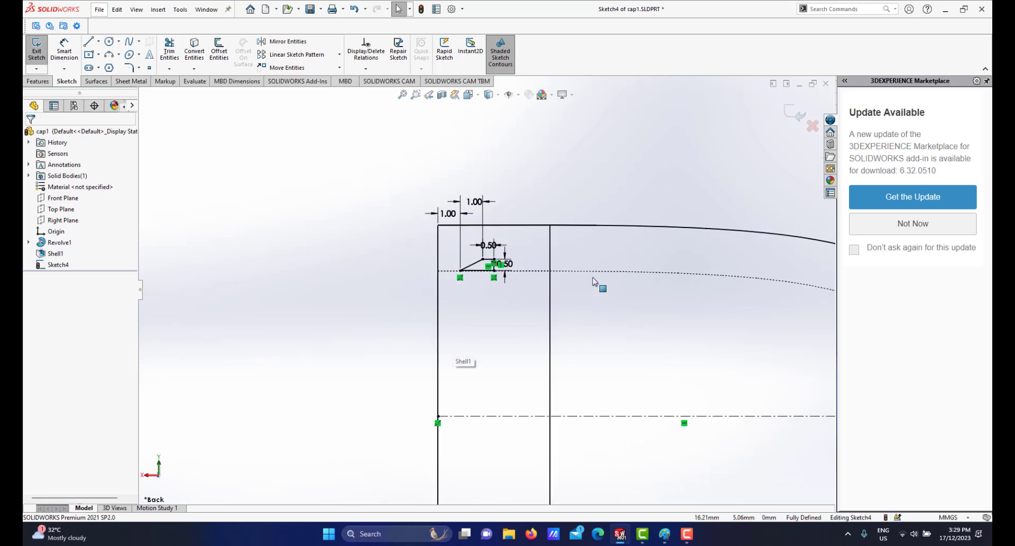
Switch the cap to shaded display and orbit to inspect the dimensioned profile in 3D.
left_click(489, 94)
left_click(490, 109)
scroll(510, 353, "up", 3)
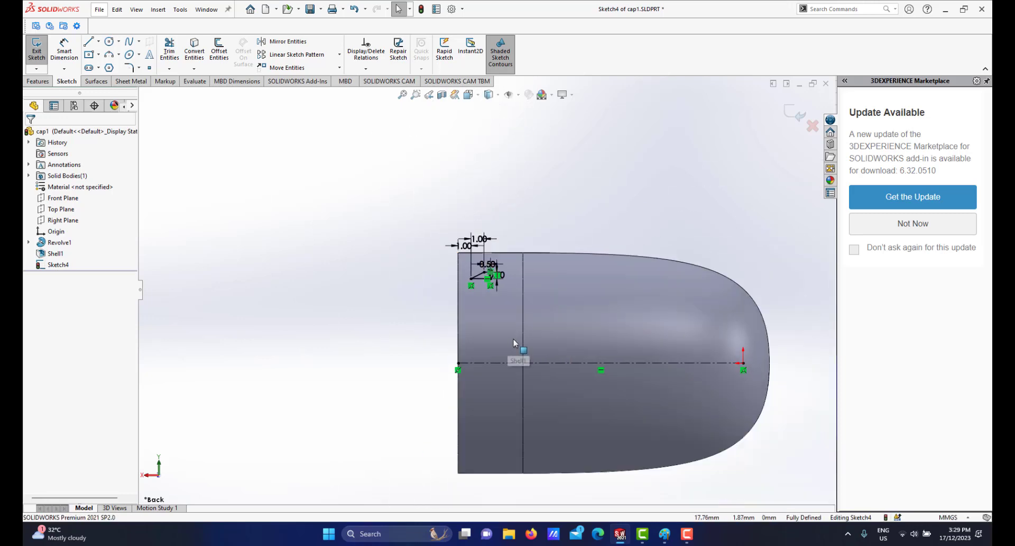
middle_click_drag(519, 355, 539, 354)
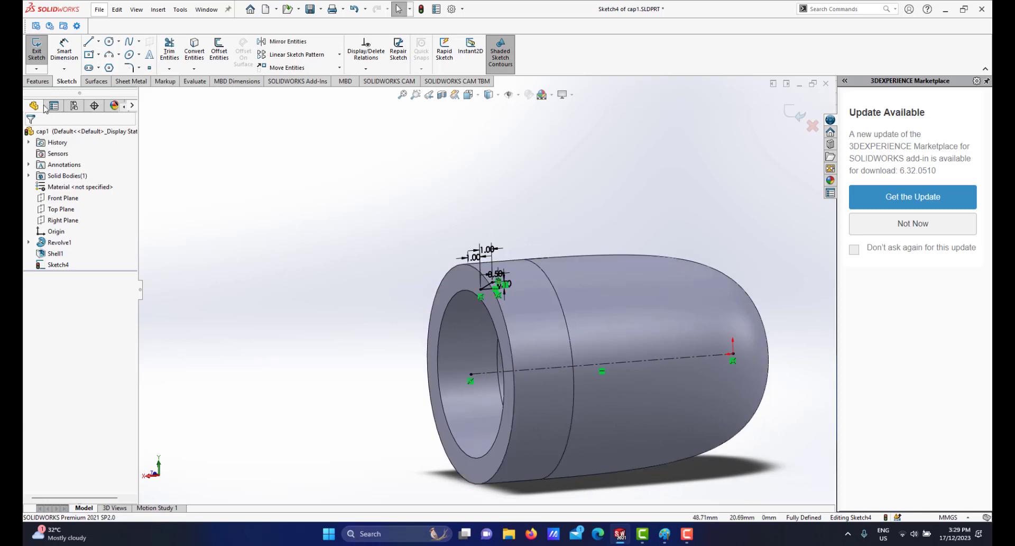
left_click(36, 82)
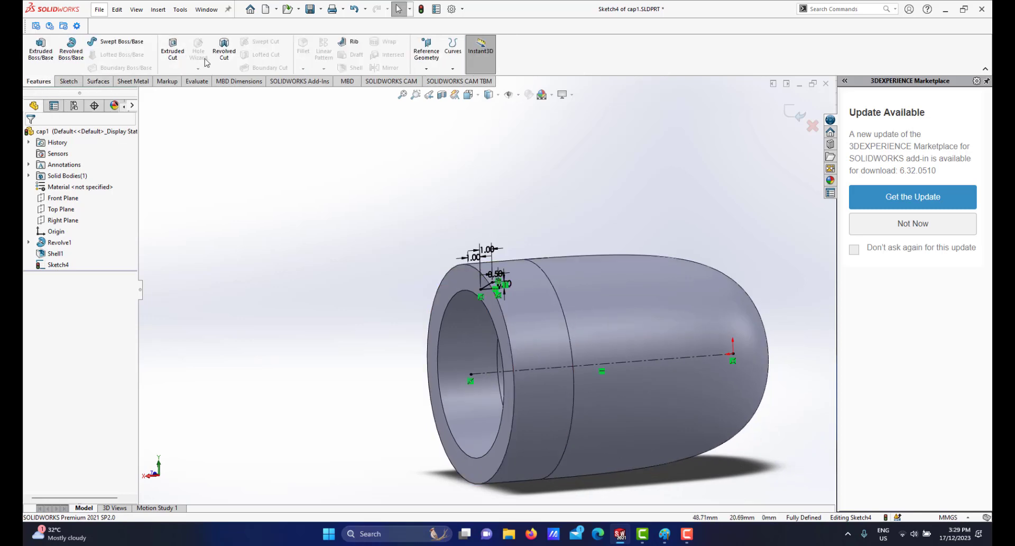
Revolve-cut the groove profile 360 degrees about Line1 into the cap's inner wall.
left_click(223, 50)
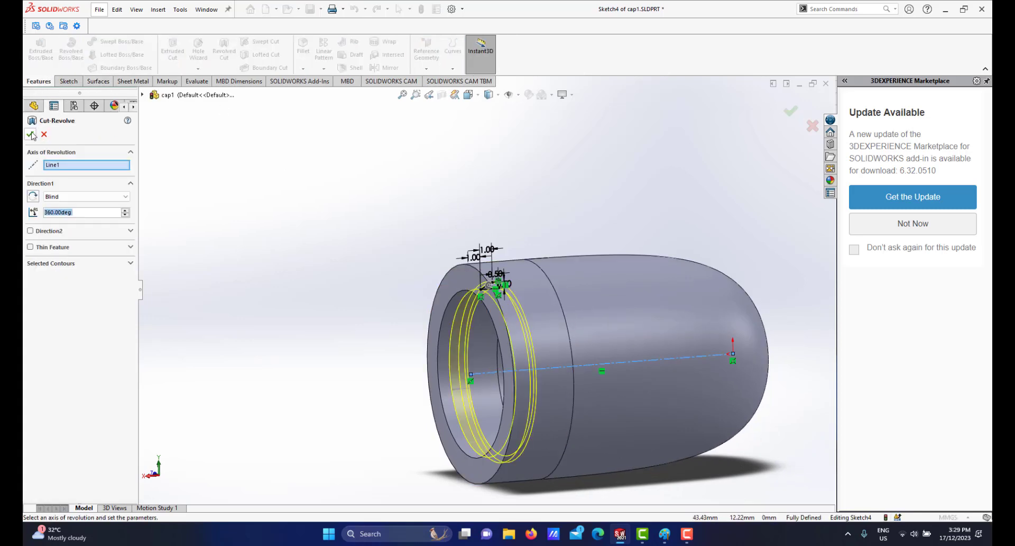
left_click(31, 135)
scroll(521, 370, "up", 3)
scroll(505, 286, "down", 2)
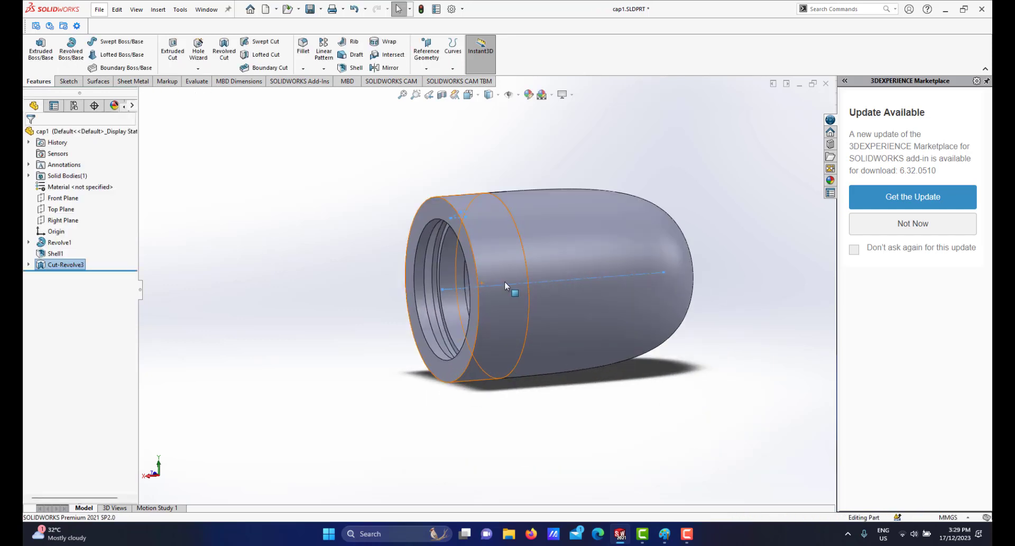
scroll(507, 283, "down", 5)
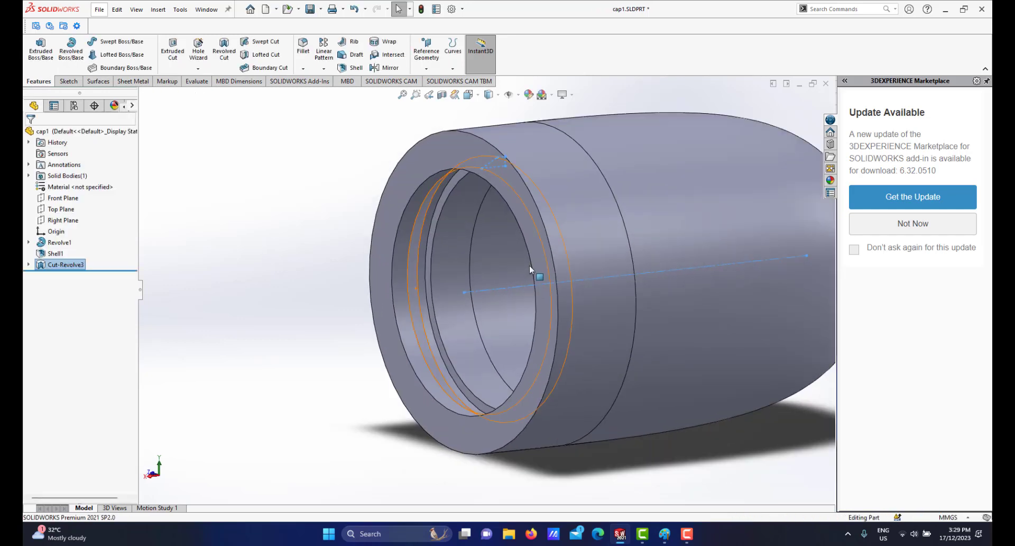
scroll(533, 271, "up", 3)
scroll(484, 259, "down", 5)
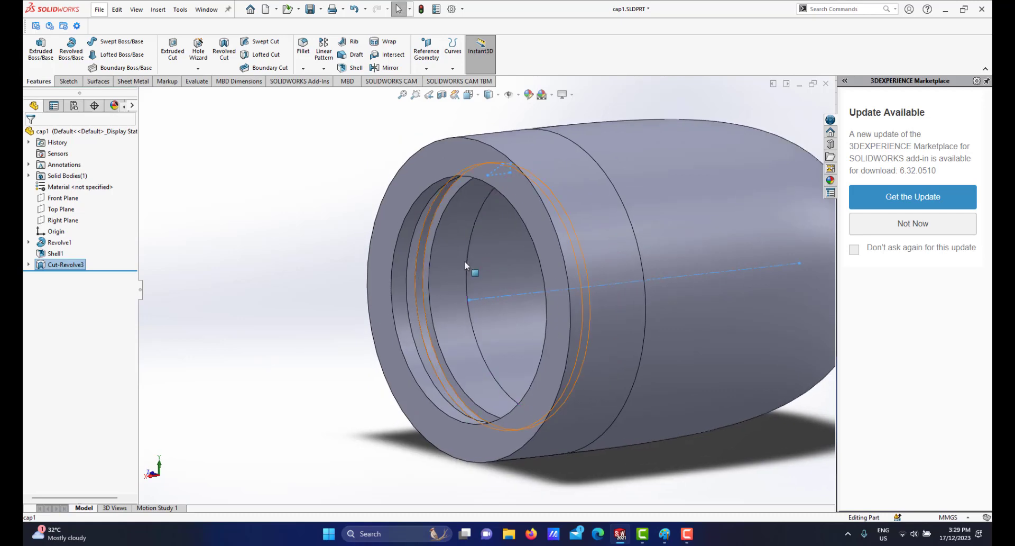
scroll(469, 265, "up", 4)
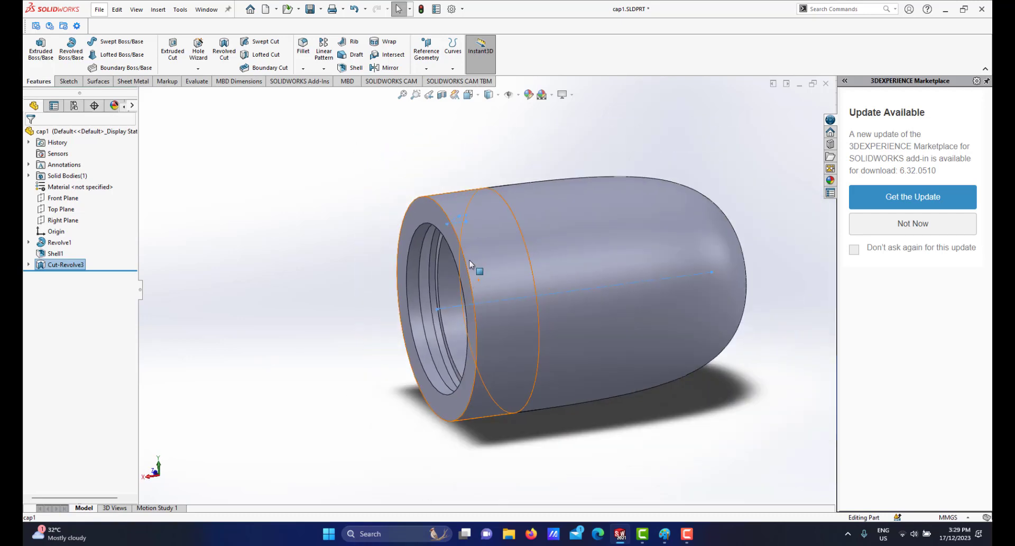
mouse_move(459, 272)
middle_mouse_down()
mouse_move(447, 275)
mouse_move(458, 280)
middle_mouse_up()
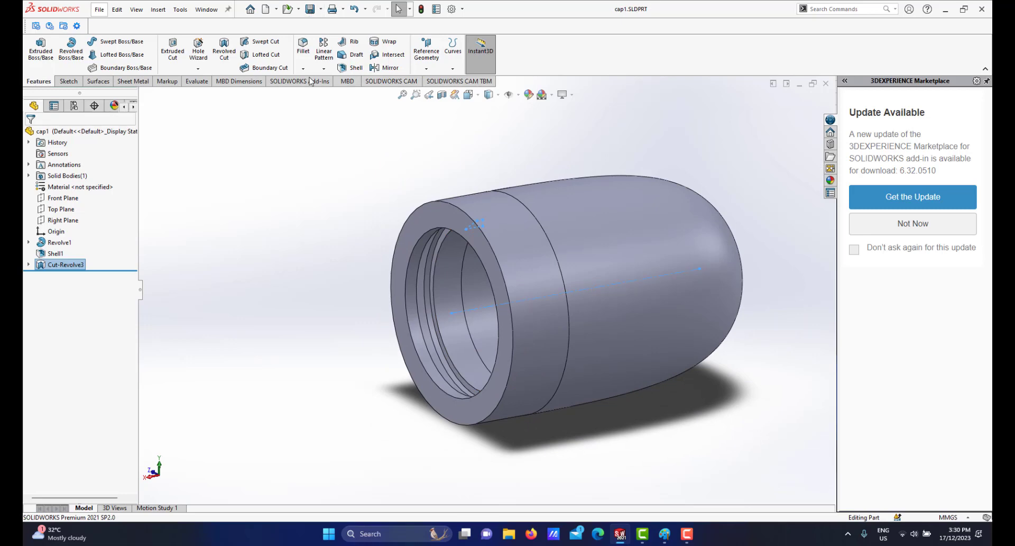
Switch to the Assem2 assembly and examine where the cap's new groove meets the front casing in the section view.
mouse_move(621, 537)
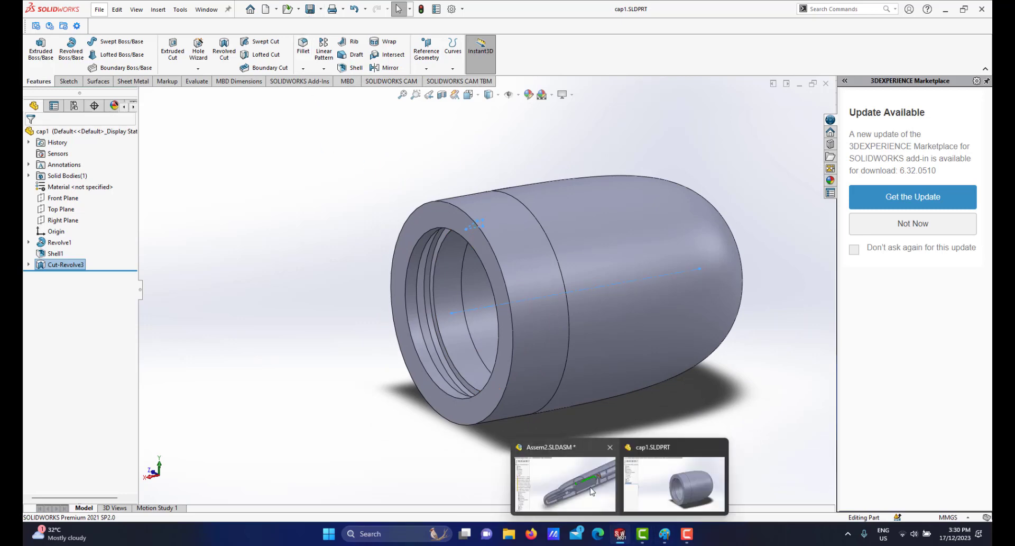
left_click(564, 462)
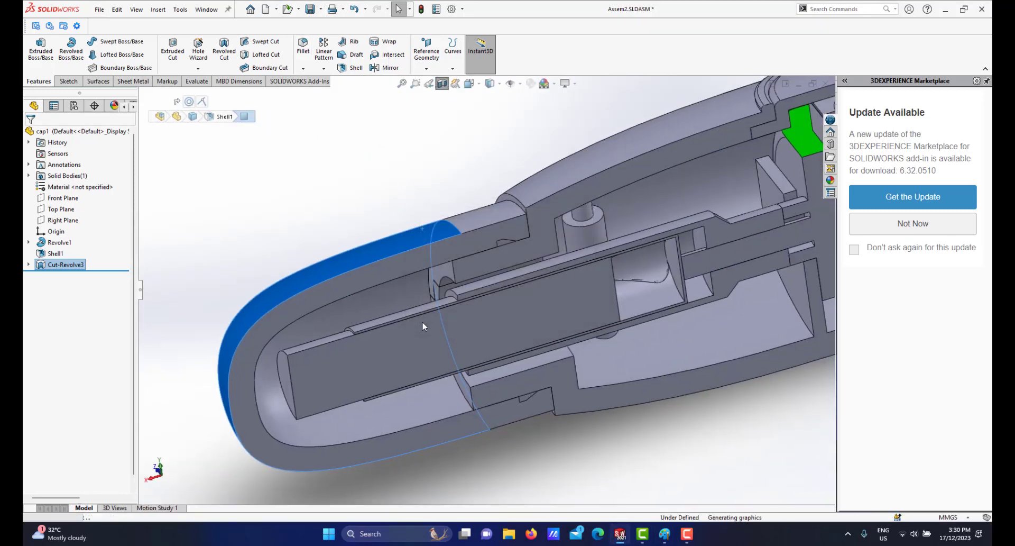
scroll(554, 289, "down", 4)
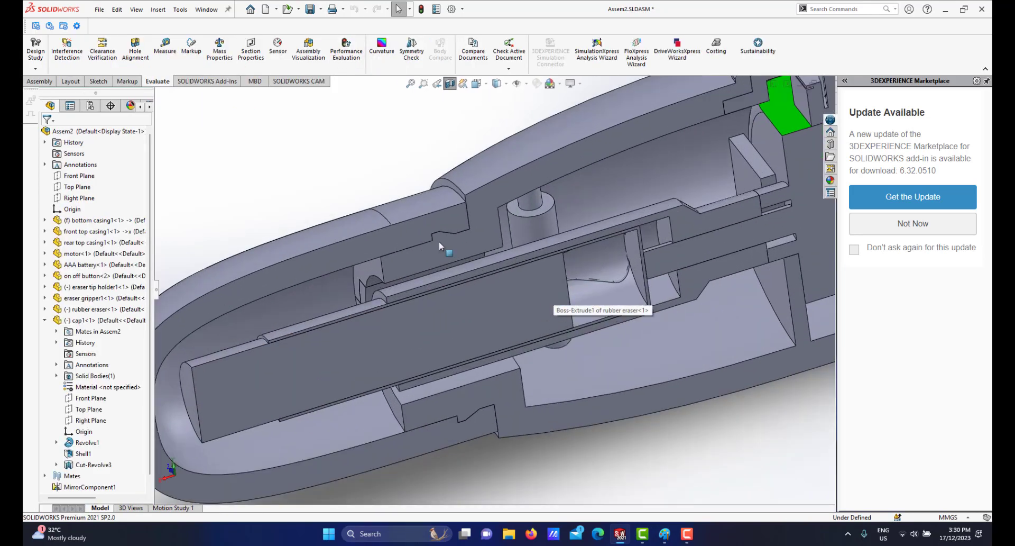
middle_click_drag(442, 245, 428, 217)
scroll(471, 278, "up", 3)
mouse_move(470, 275)
middle_mouse_down()
mouse_move(448, 249)
mouse_move(456, 265)
middle_mouse_up()
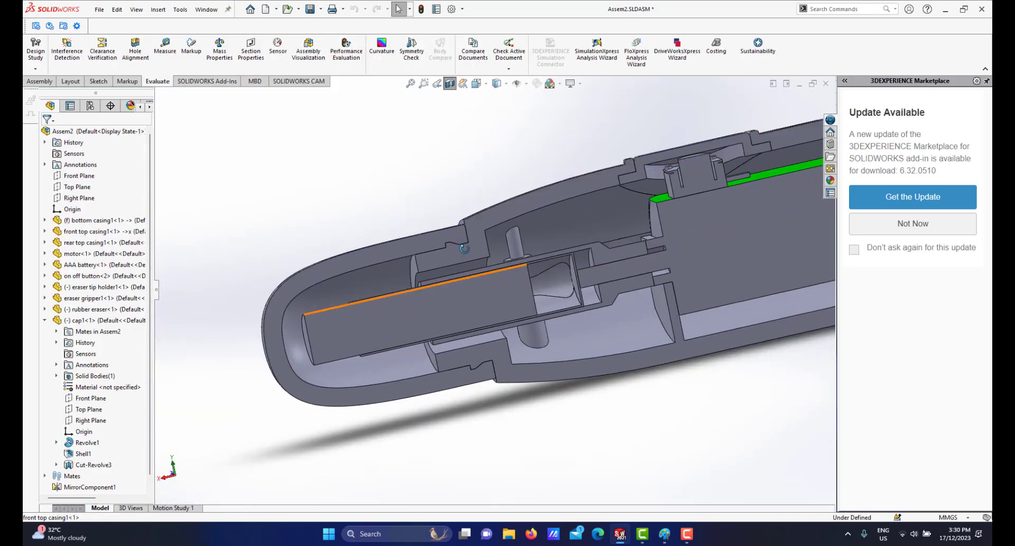
scroll(459, 270, "down", 5)
scroll(459, 270, "down", 6)
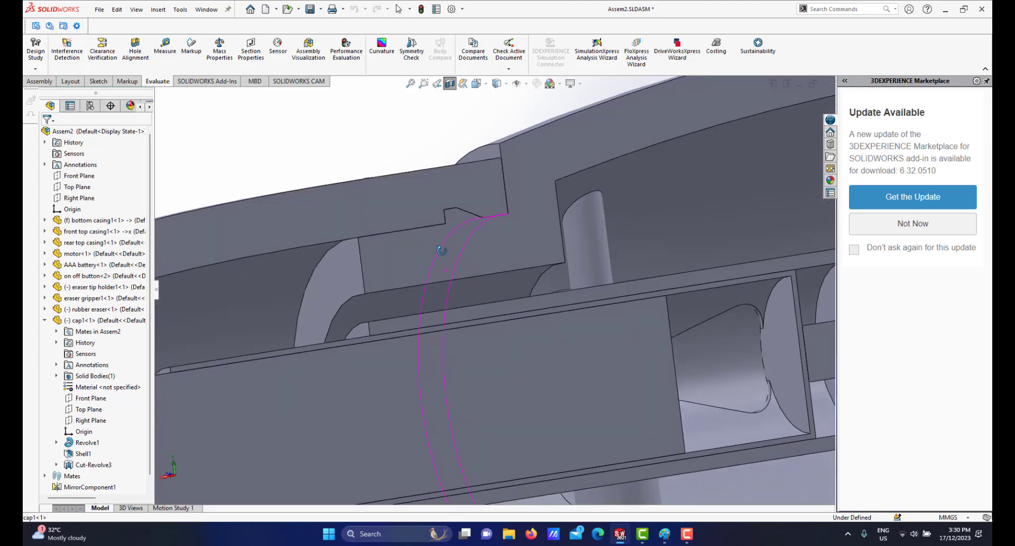
scroll(444, 230, "down", 1)
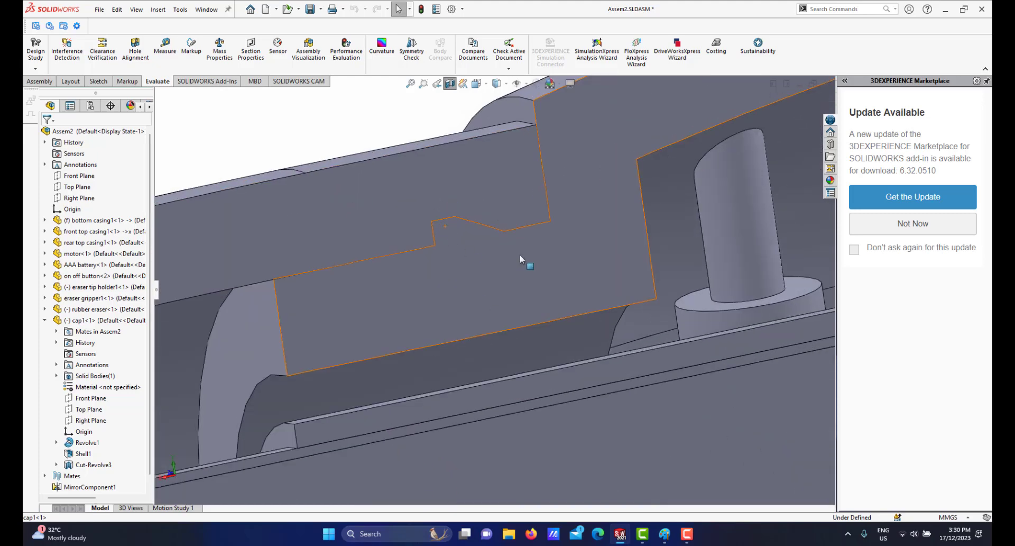
scroll(481, 271, "up", 3)
scroll(472, 252, "down", 1)
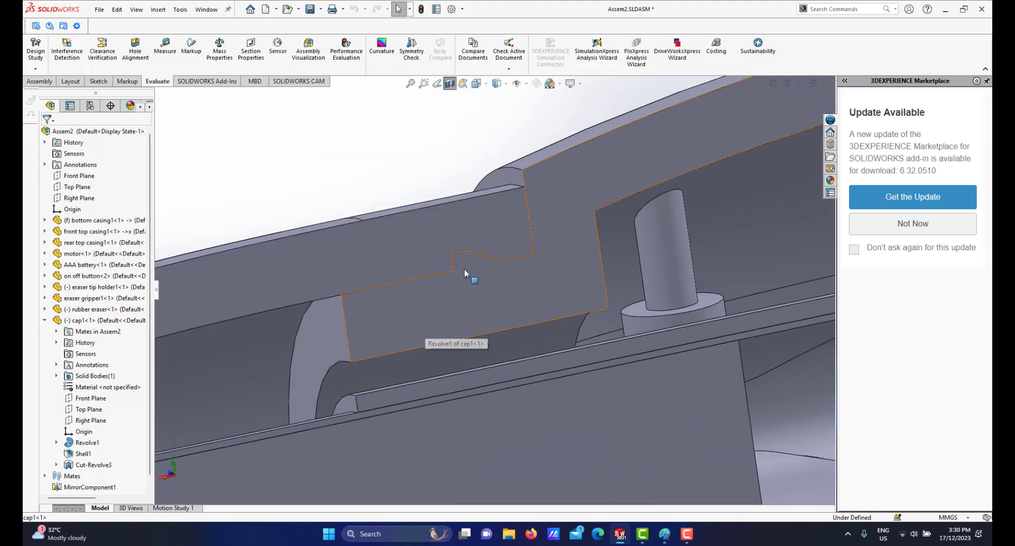
scroll(486, 271, "up", 3)
scroll(484, 274, "down", 2)
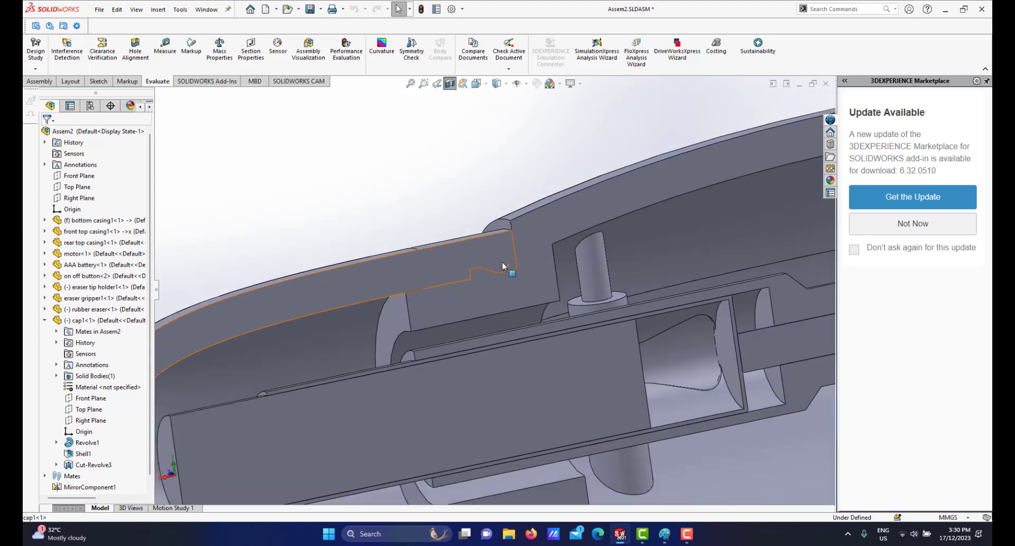
scroll(450, 295, "up", 3)
scroll(461, 280, "down", 2)
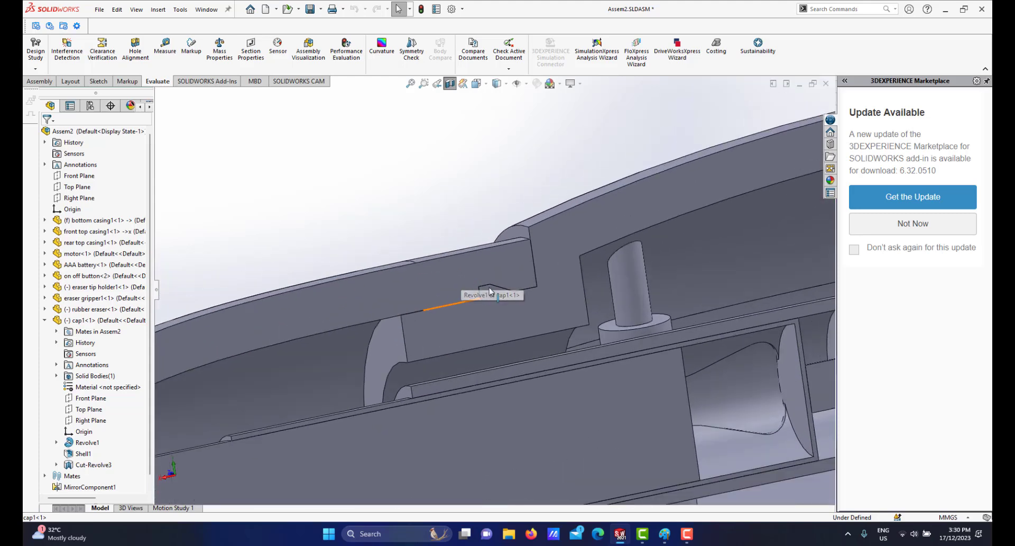
scroll(483, 295, "up", 2)
scroll(485, 297, "down", 2)
scroll(485, 298, "down", 3)
scroll(540, 412, "up", 6)
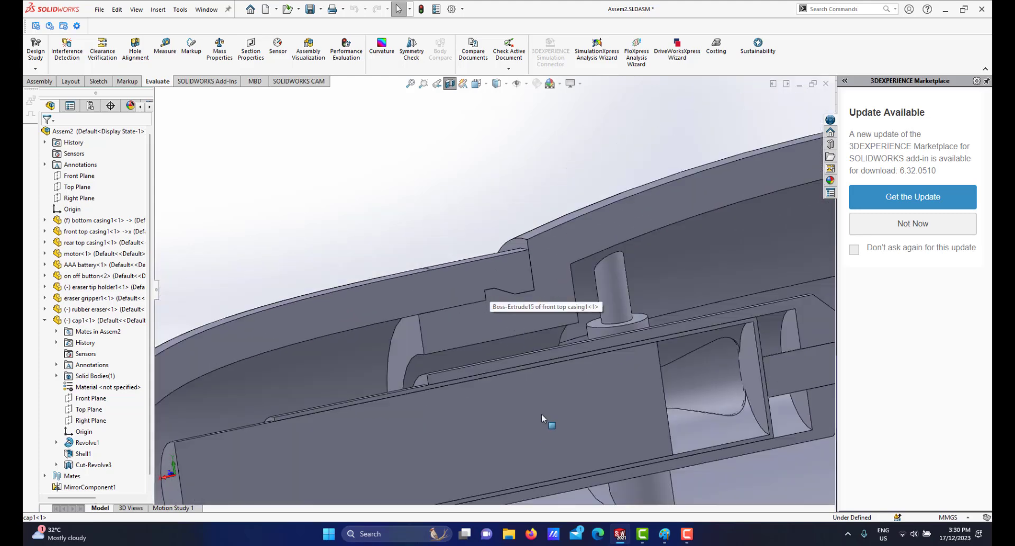
scroll(479, 376, "down", 4)
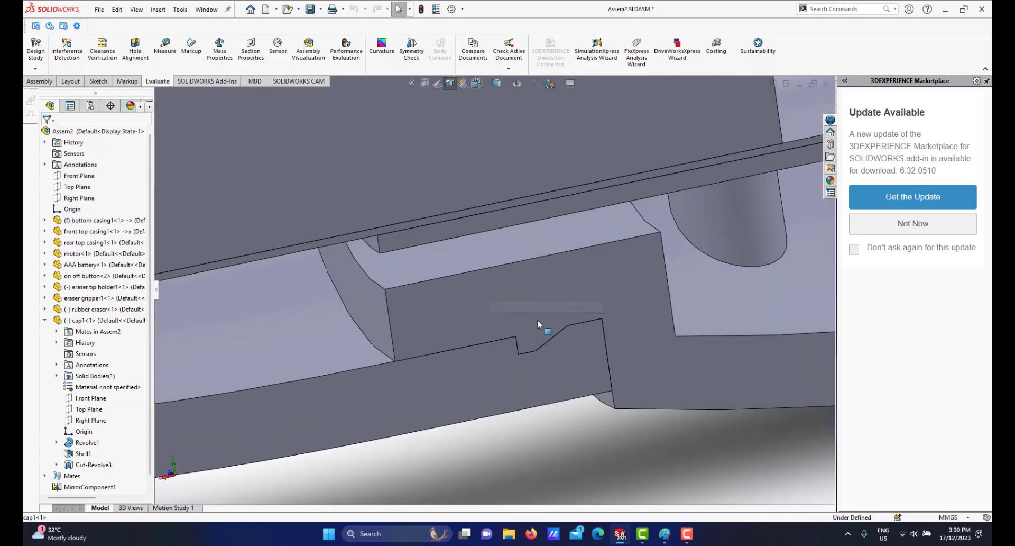
scroll(554, 337, "up", 5)
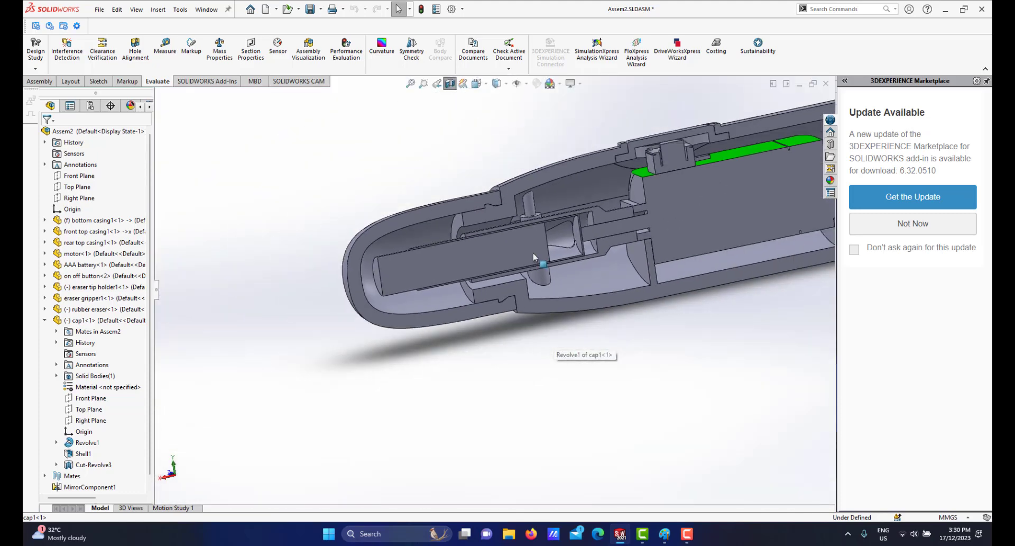
scroll(473, 295, "down", 2)
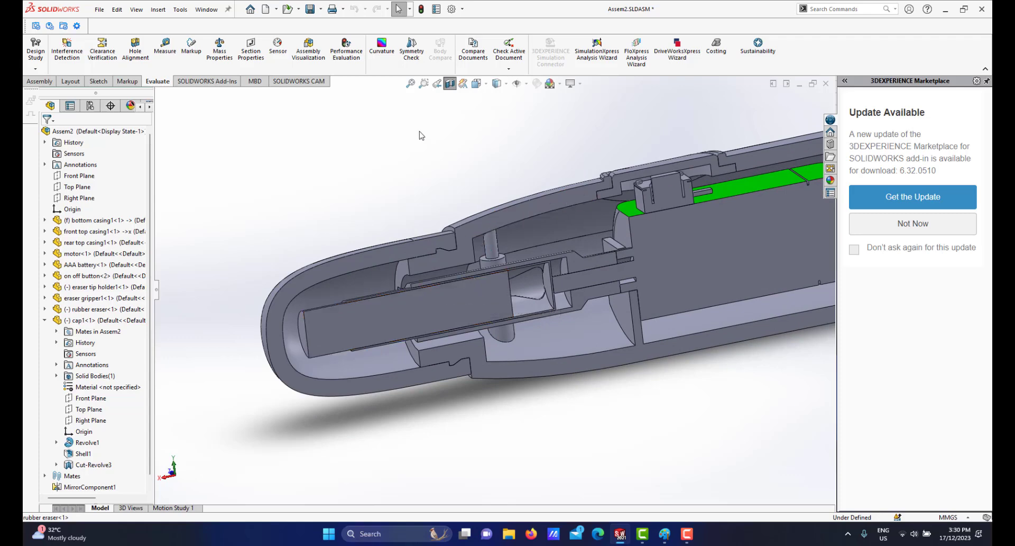
Turn off the section view and examine the assembled exterior around the cap and front casing.
left_click(450, 83)
scroll(569, 310, "up", 2)
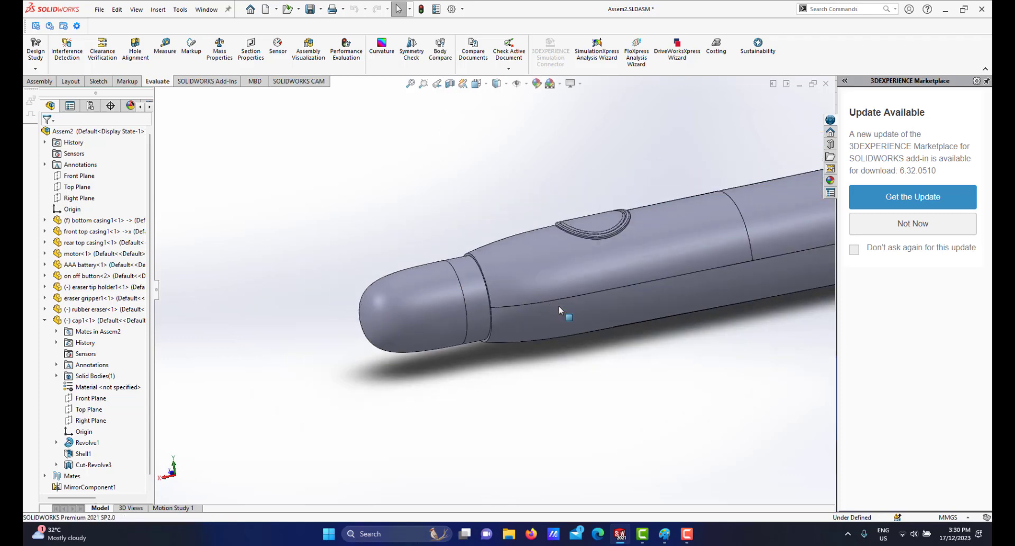
scroll(569, 310, "down", 2)
scroll(564, 257, "up", 3)
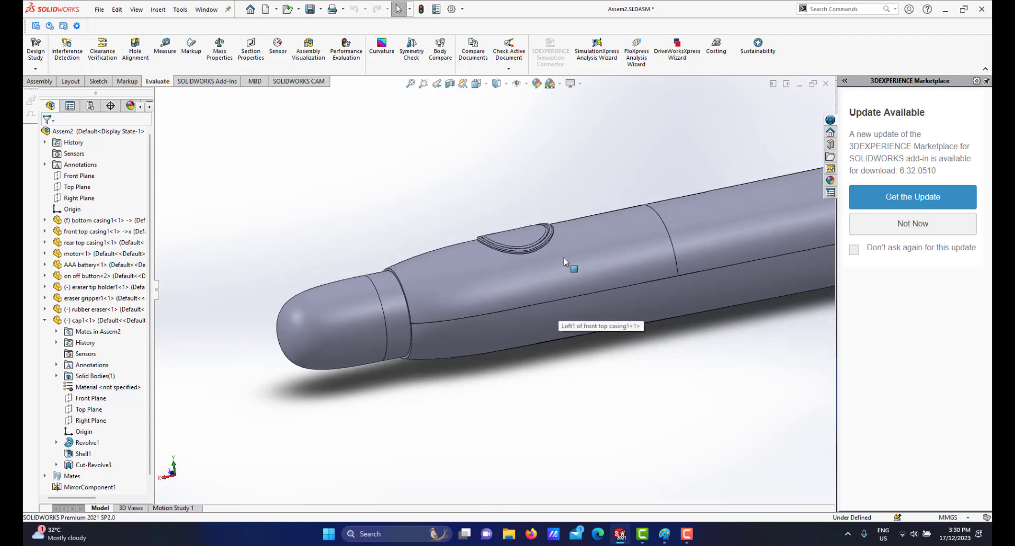
scroll(561, 259, "down", 2)
scroll(538, 285, "up", 3)
scroll(417, 331, "down", 3)
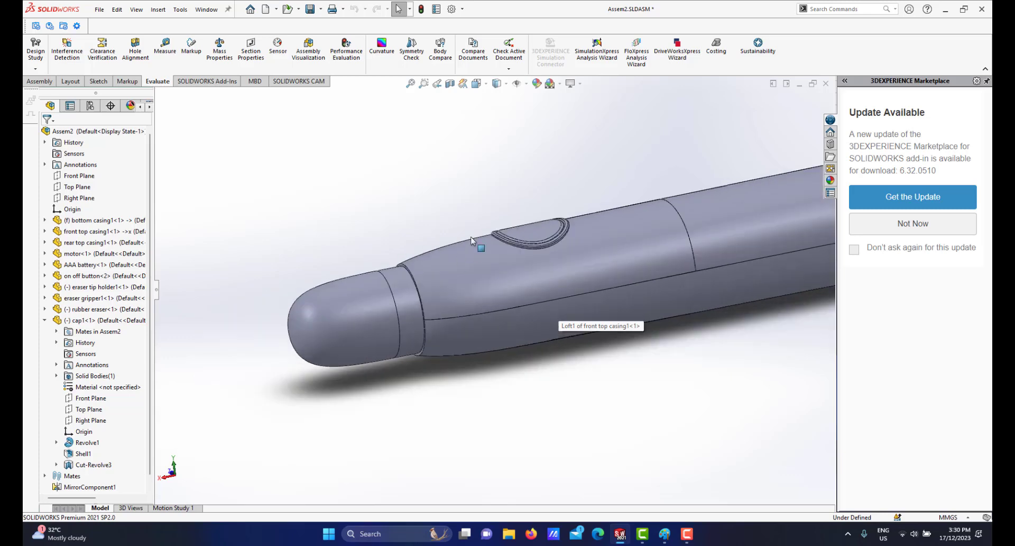
middle_click_drag(475, 249, 455, 285)
scroll(454, 287, "down", 2)
middle_click_drag(285, 346, 376, 355)
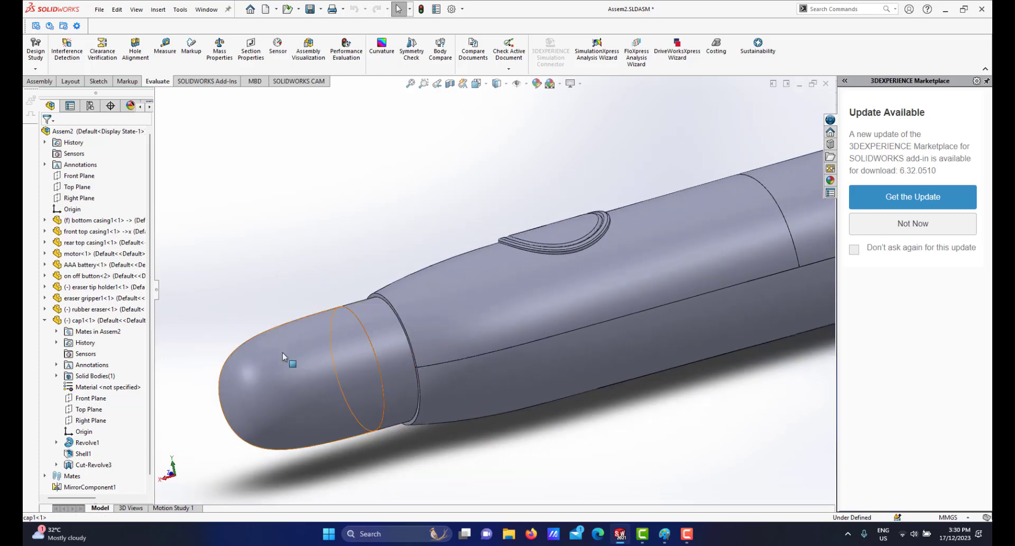
scroll(386, 354, "down", 1)
scroll(409, 318, "up", 2)
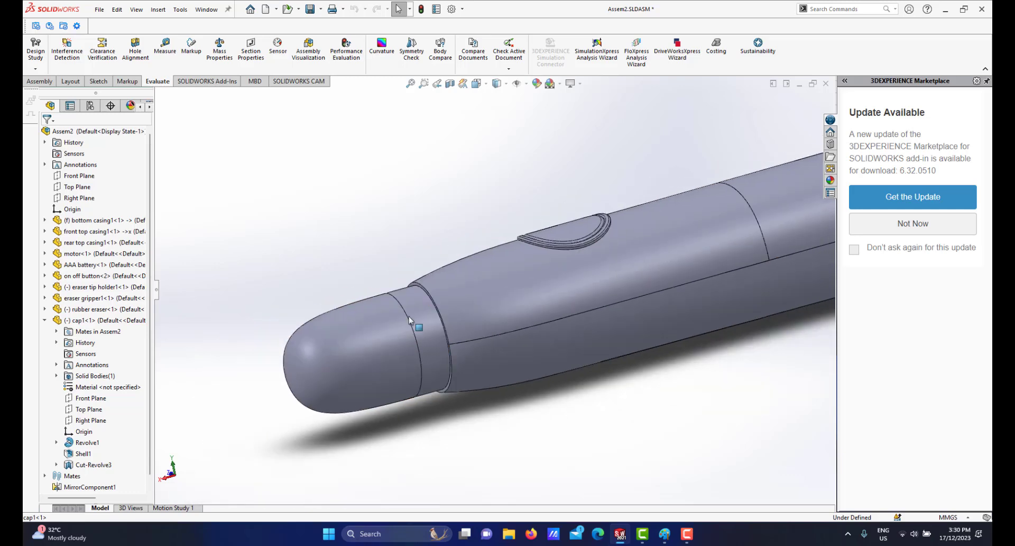
scroll(424, 309, "down", 1)
scroll(646, 346, "up", 3)
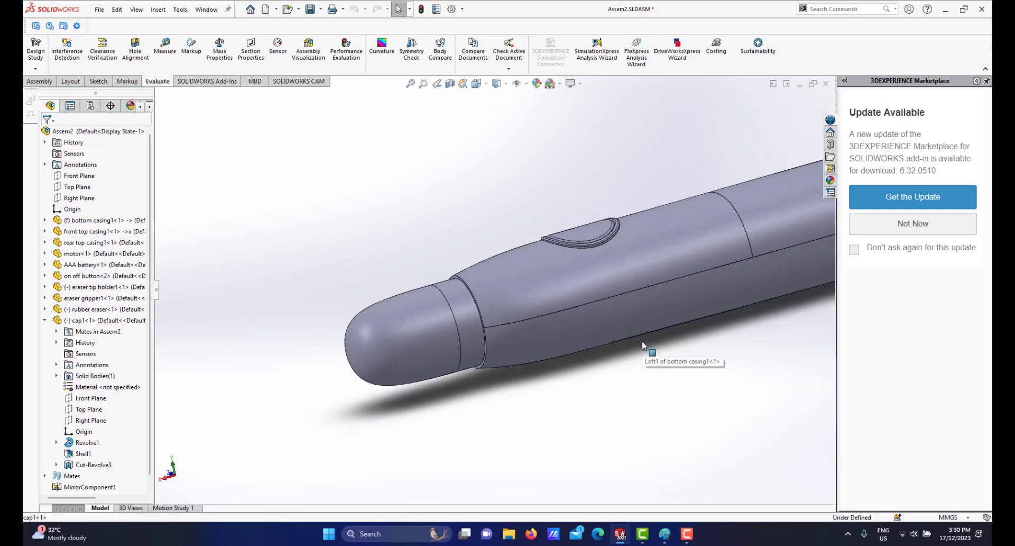
Set the assembly to an isometric orientation and reapply the section view.
key("space")
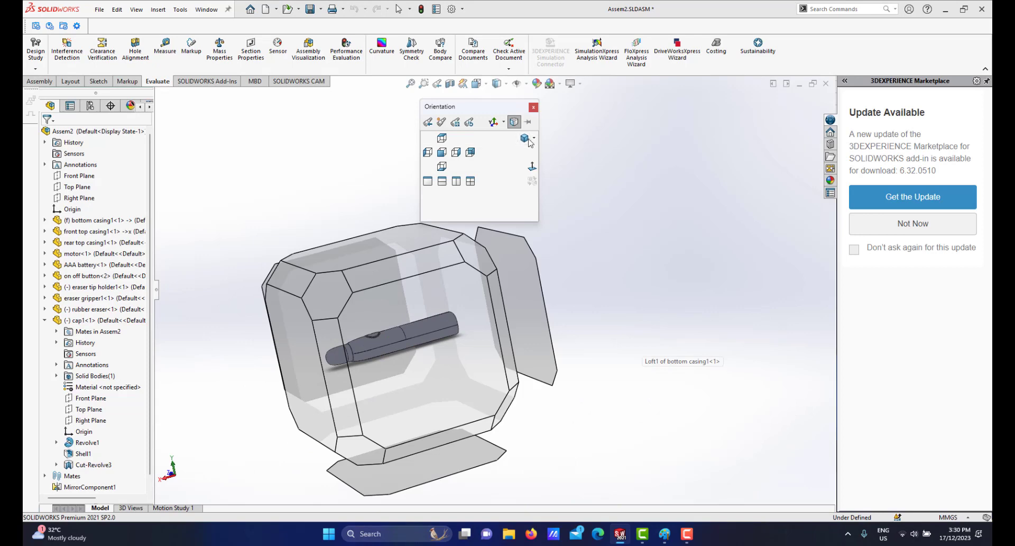
left_click(327, 300)
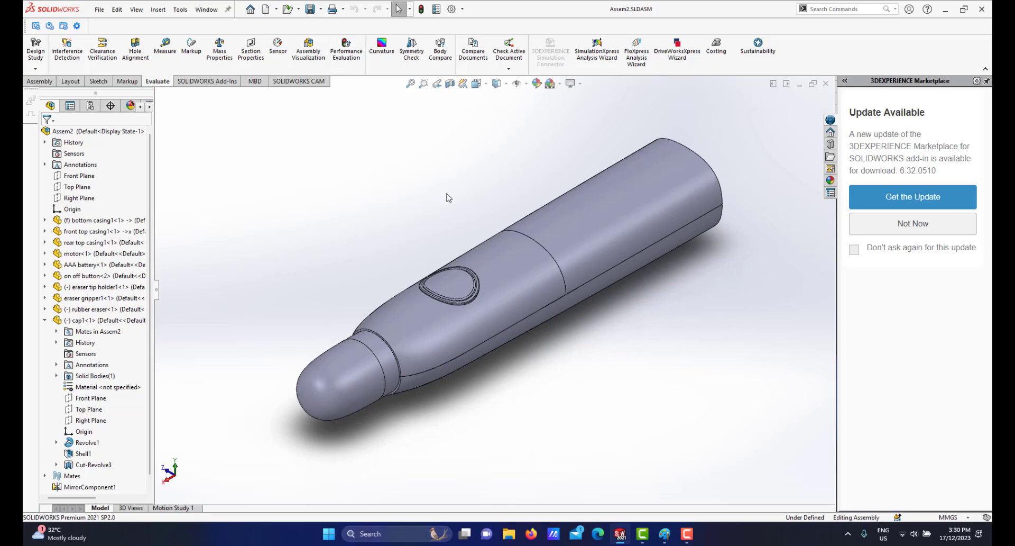
left_click(450, 83)
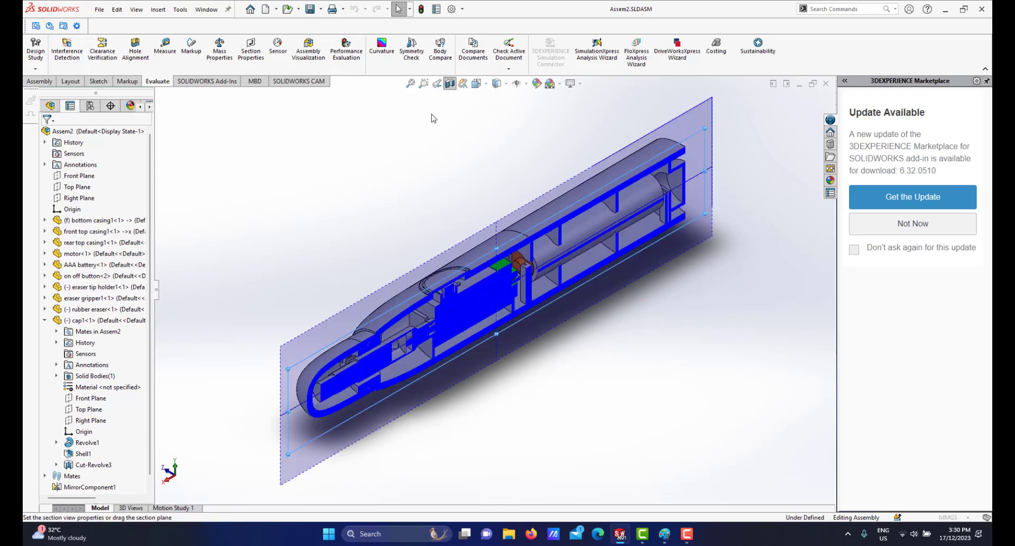
left_click(46, 134)
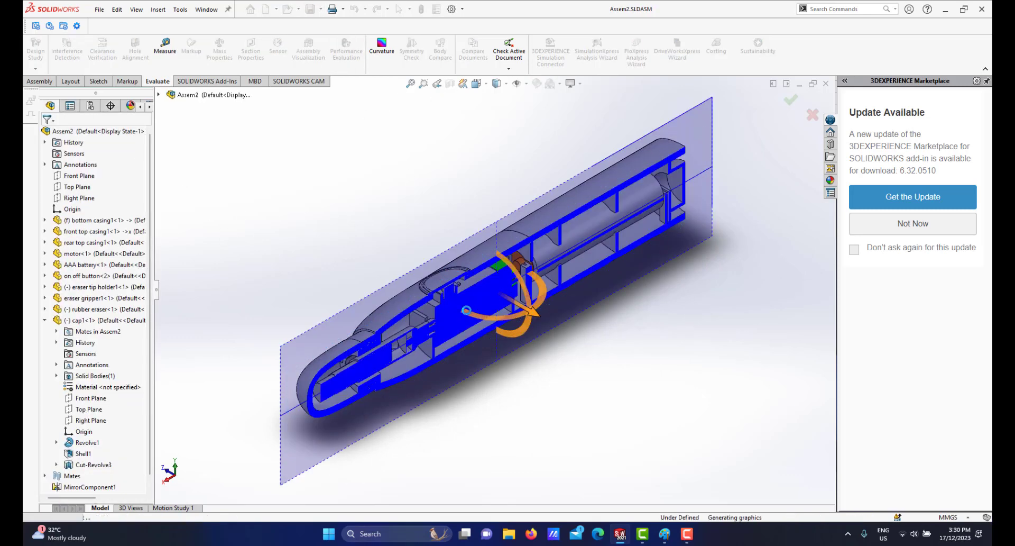
Examine the internal parts of the sectioned assembly from several angles.
middle_click_drag(402, 275, 448, 242)
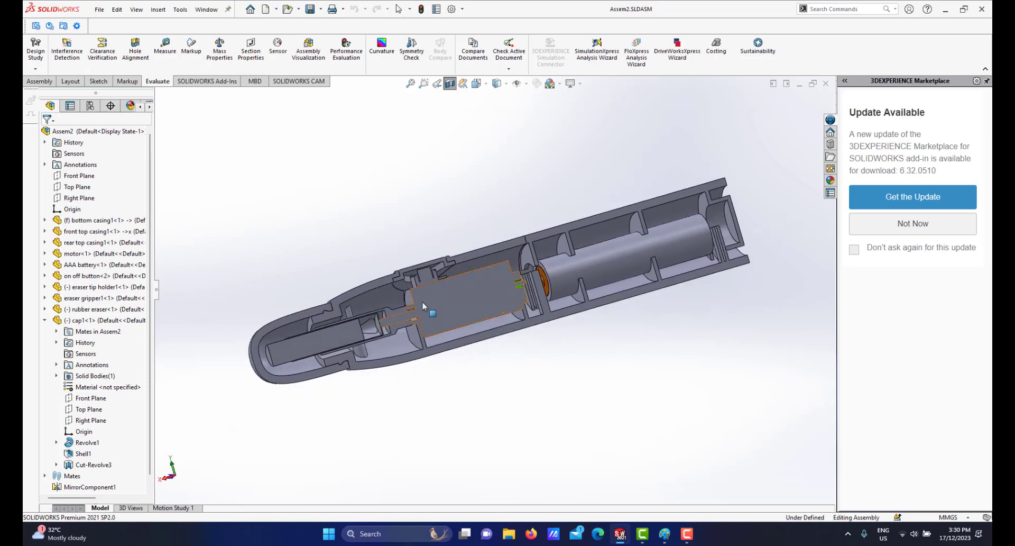
scroll(446, 328, "down", 4)
scroll(446, 328, "up", 4)
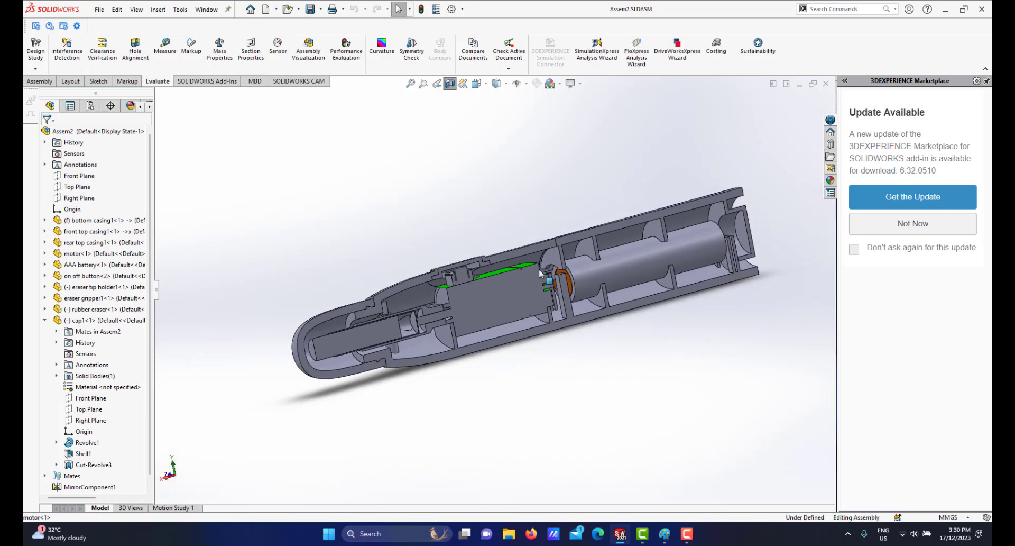
middle_click_drag(446, 328, 529, 295)
scroll(529, 277, "down", 3)
scroll(529, 295, "down", 1)
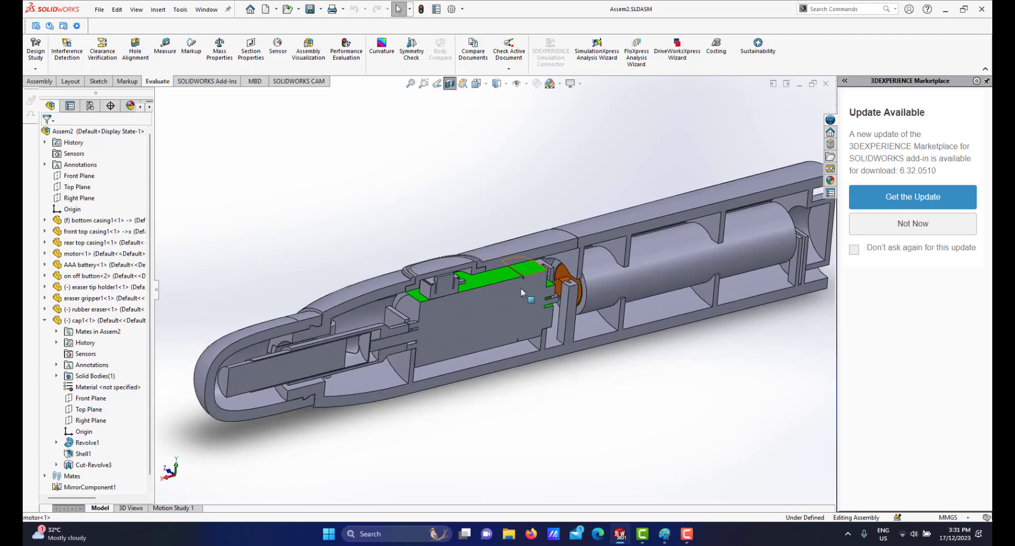
scroll(554, 301, "up", 2)
scroll(554, 301, "down", 1)
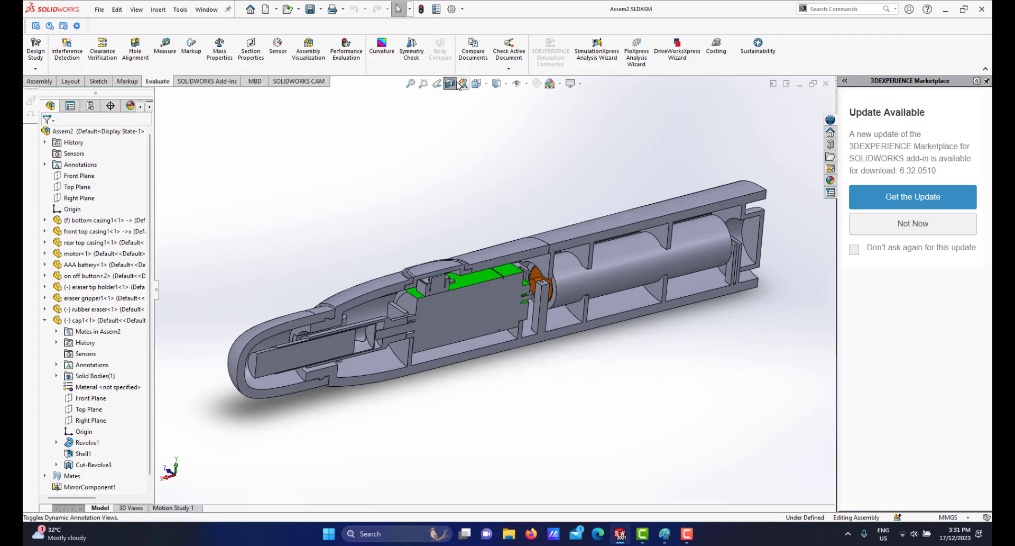
Turn off the section view and switch to IrfanView to view the photo of the real eraser.
left_click(449, 84)
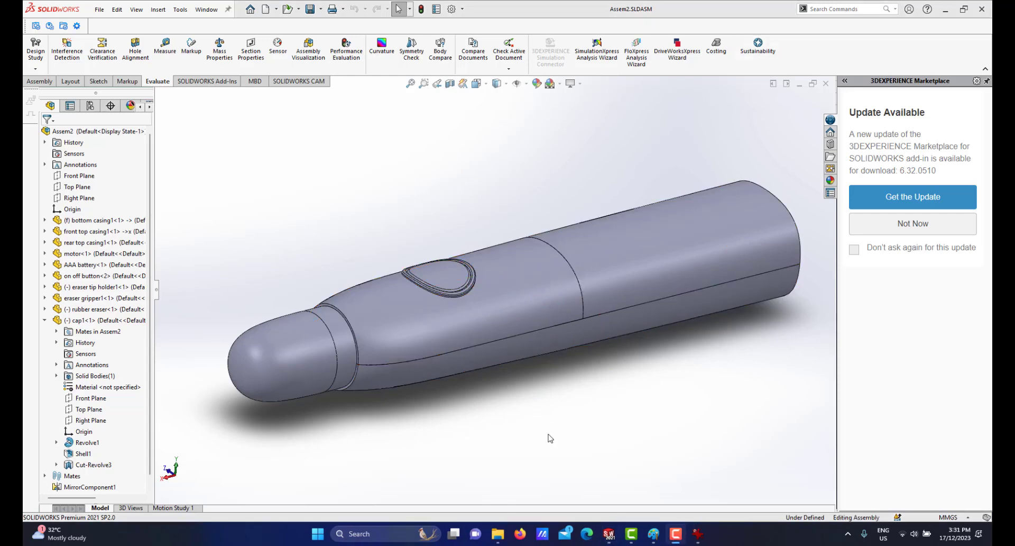
left_click(698, 533)
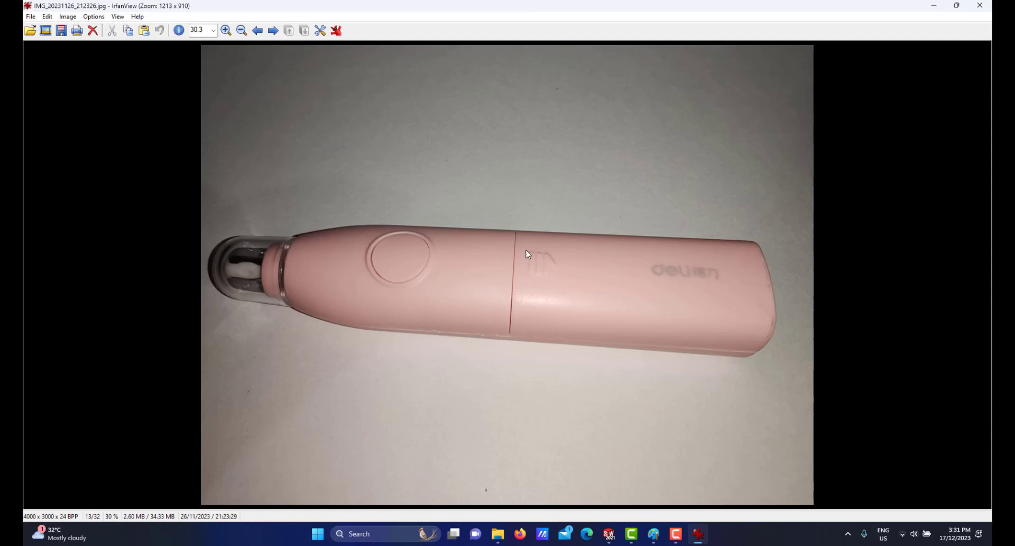
Return to the assembly and open the rear top casing part on its own.
mouse_move(613, 535)
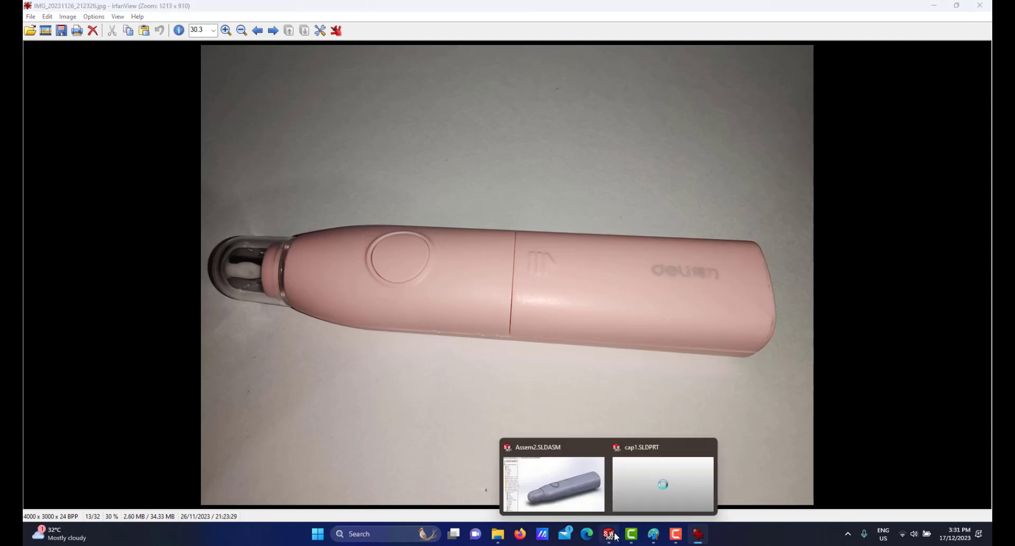
left_click(580, 466)
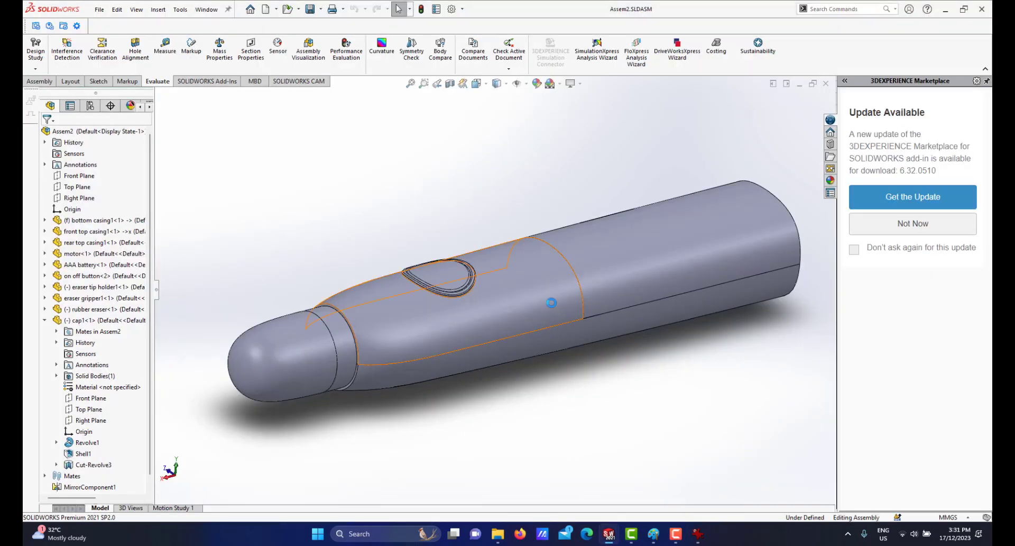
scroll(548, 302, "up", 5)
middle_click_drag(582, 293, 555, 233)
scroll(586, 225, "down", 3)
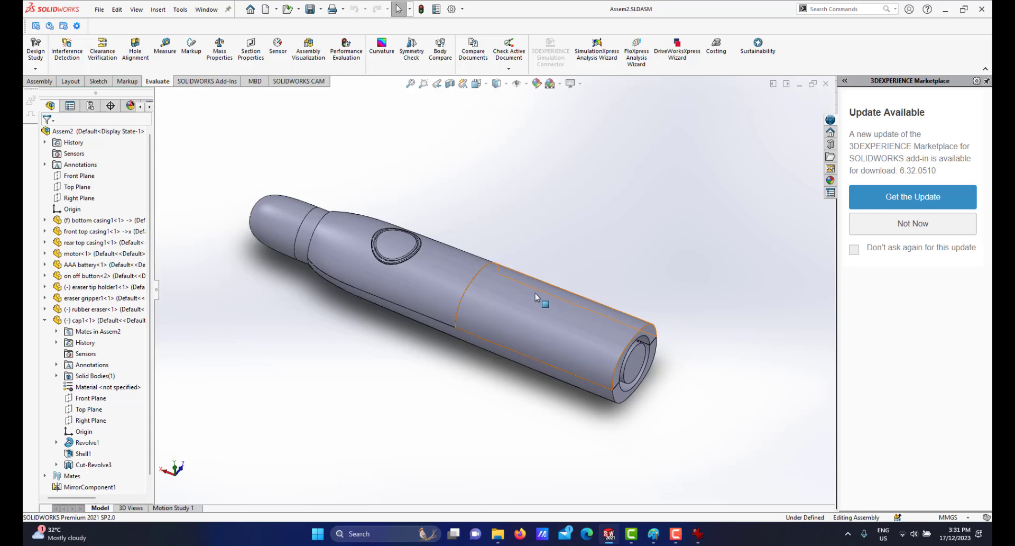
left_click(545, 318)
left_click(579, 260)
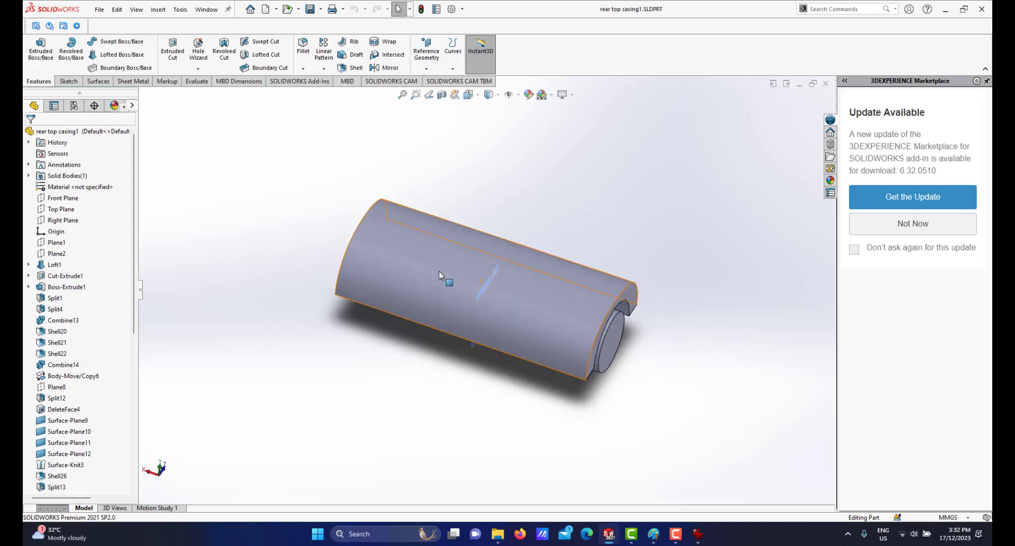
Create a reference plane offset 20 mm from the Top Plane of the rear top casing.
left_click(61, 209)
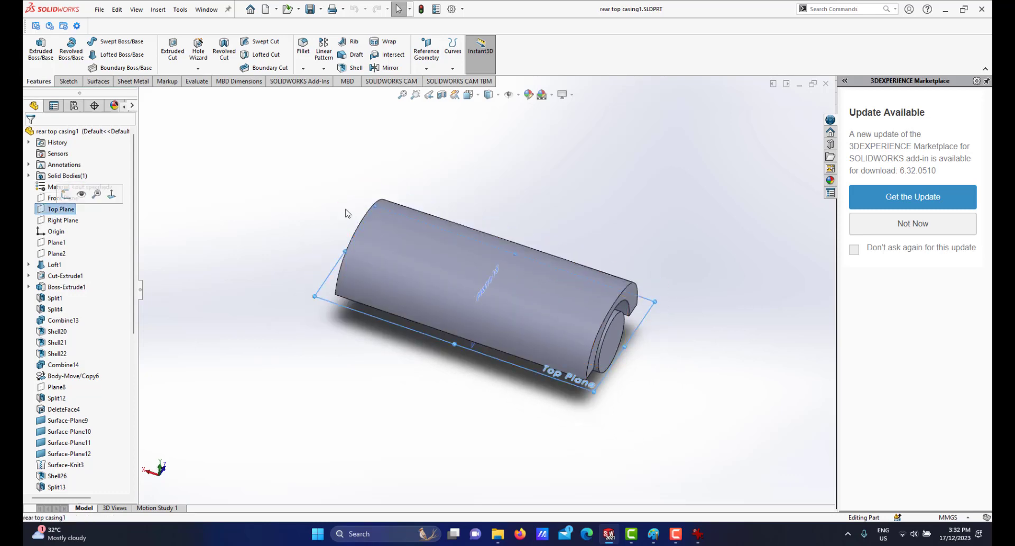
left_click(426, 68)
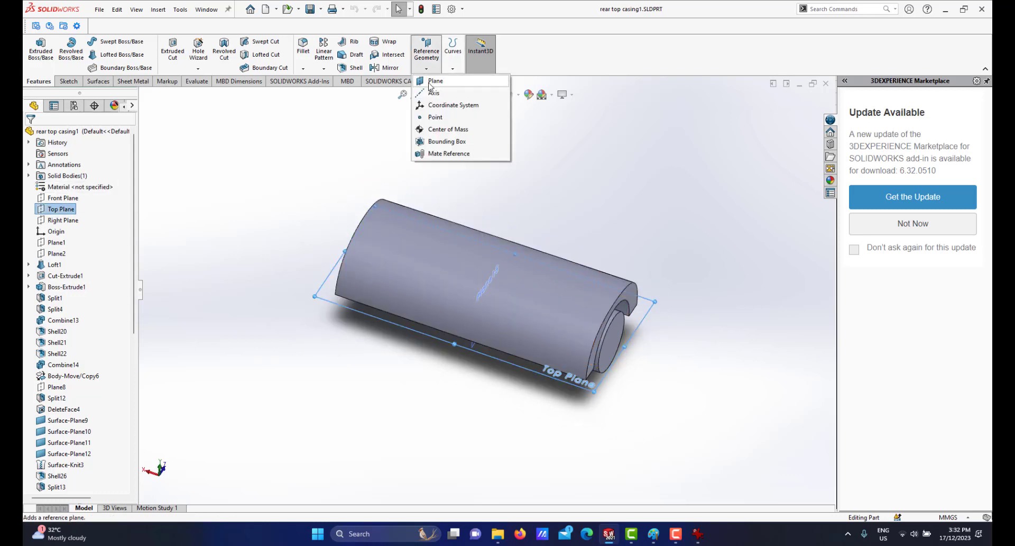
left_click(430, 79)
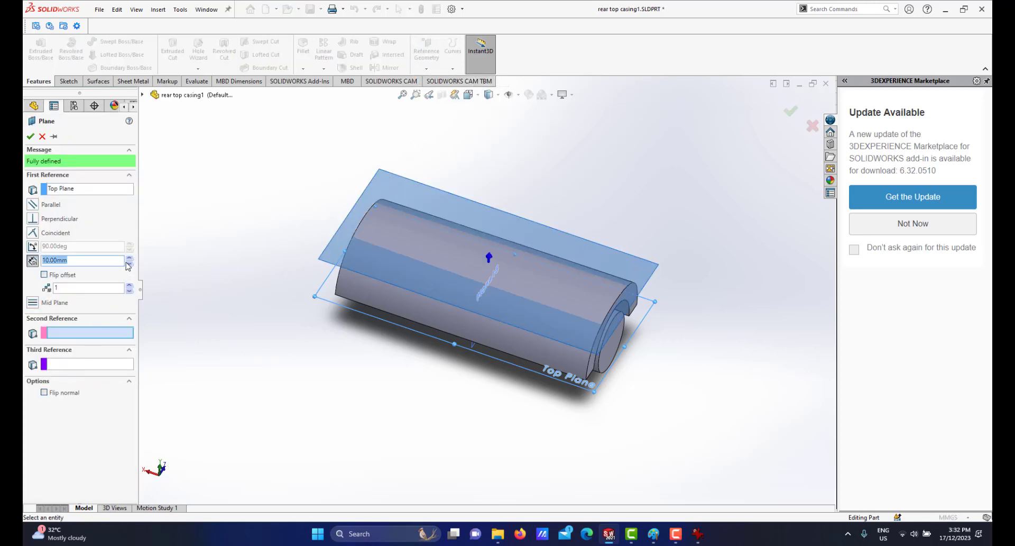
left_click(129, 259)
left_click(30, 136)
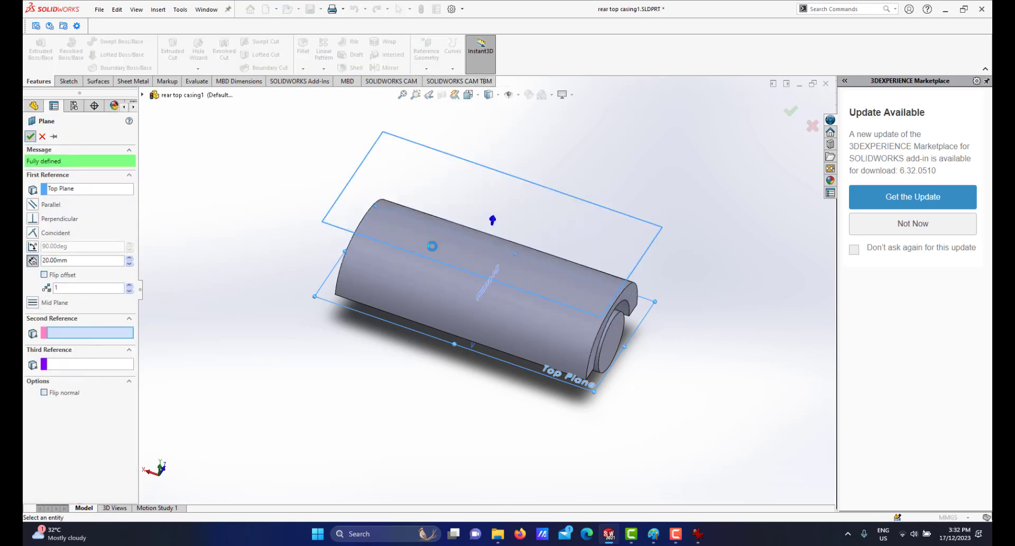
Start a sketch on the new plane and draw a horizontal construction line along the full length of the casing.
scroll(475, 294, "up", 1)
middle_click_drag(477, 288, 502, 242)
left_click(633, 243)
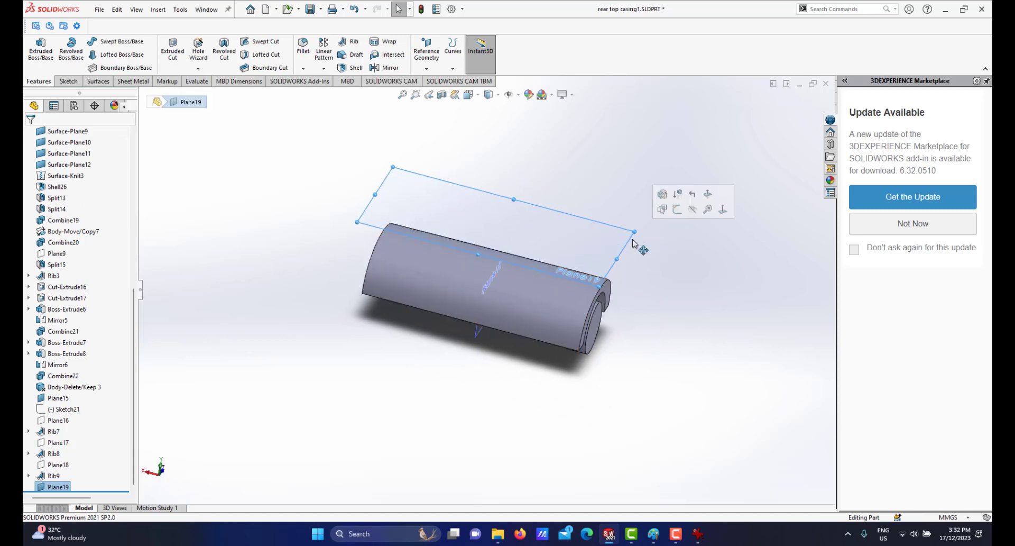
left_click(685, 212)
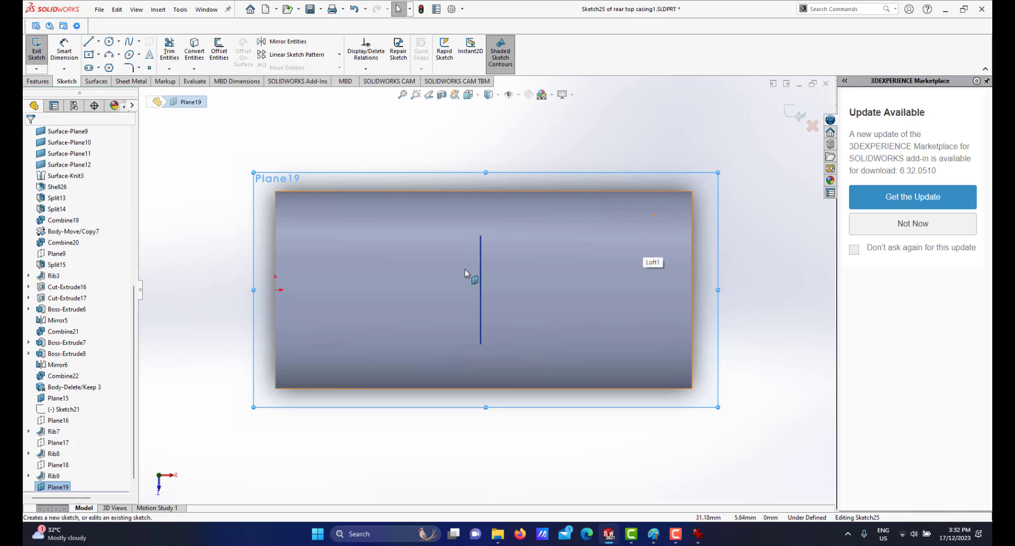
left_click(99, 41)
left_click(106, 64)
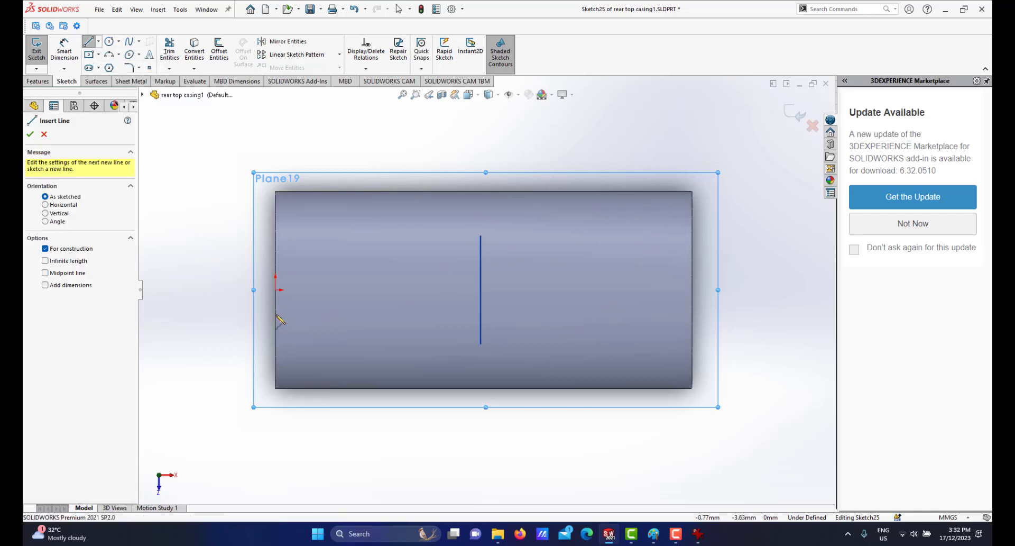
left_click(275, 289)
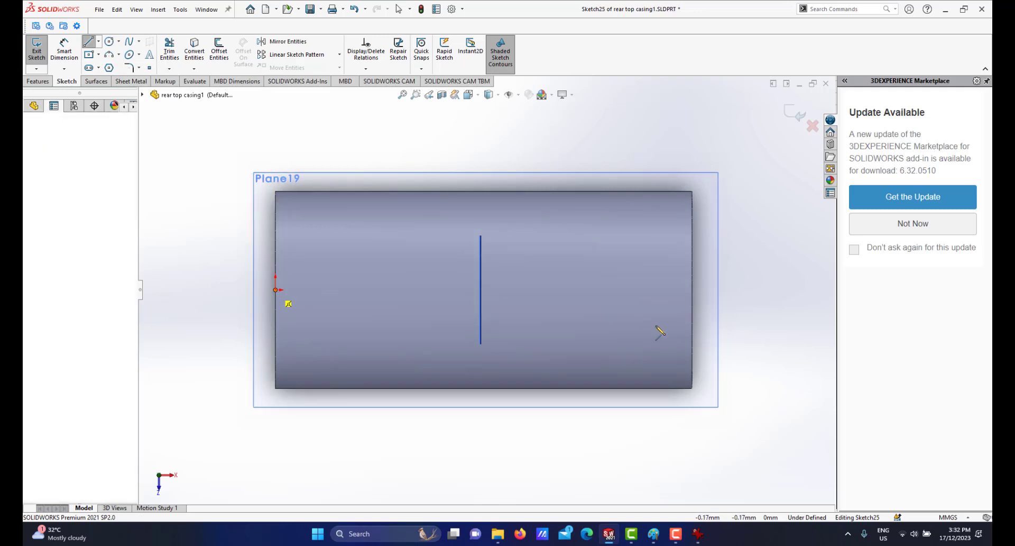
left_click(692, 289)
right_click(714, 293)
left_click(738, 298)
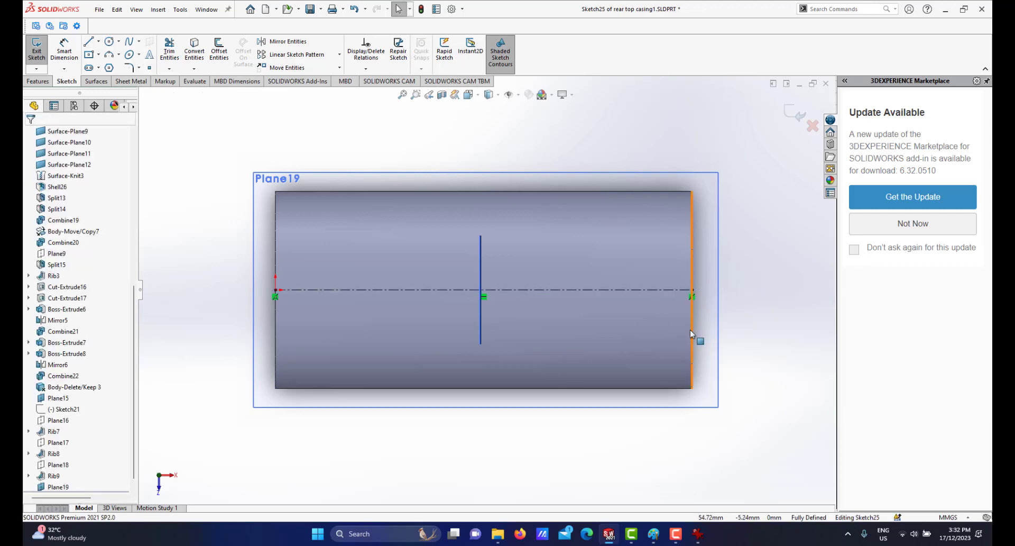
Compare the sketch against the photo of the real eraser's casing.
left_click(698, 535)
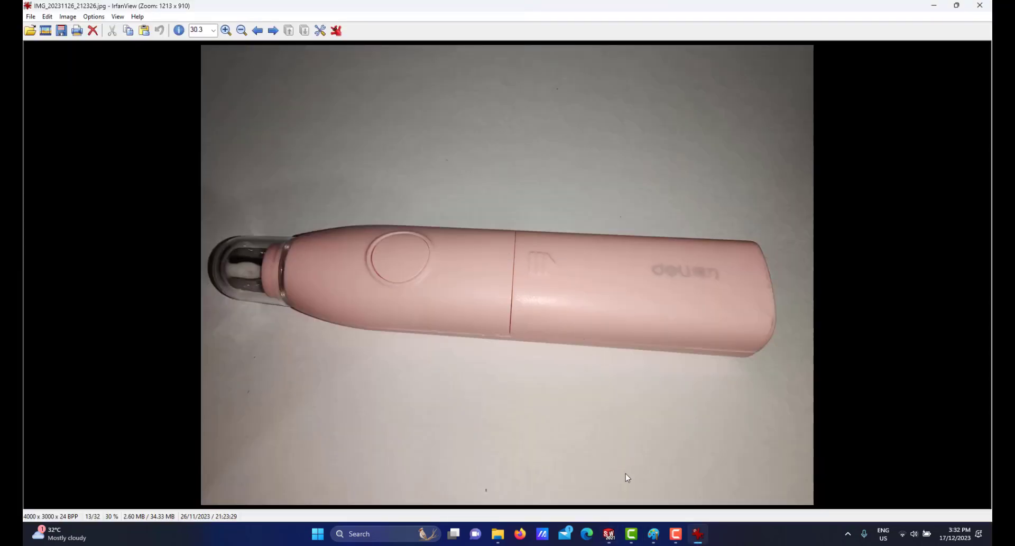
left_click(694, 536)
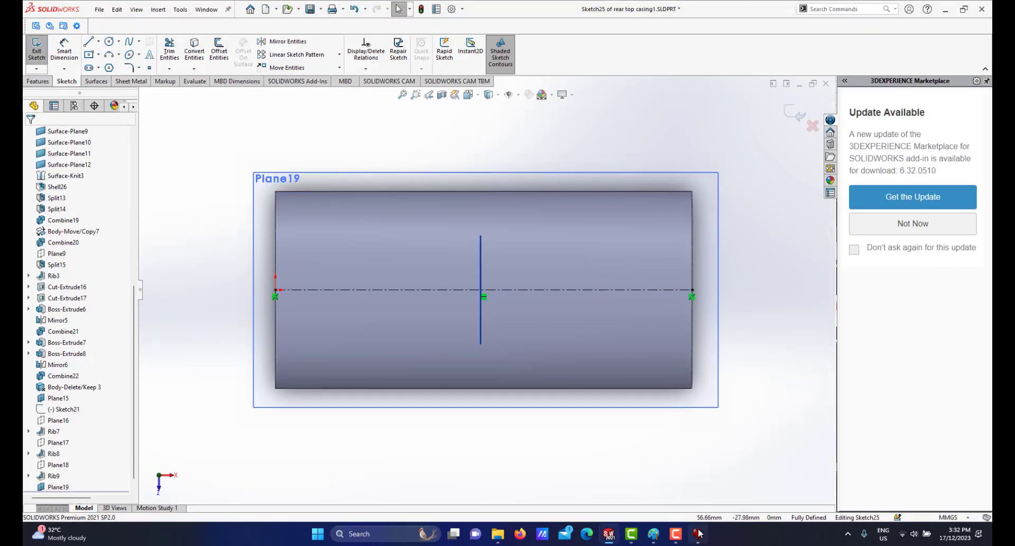
left_click(699, 533)
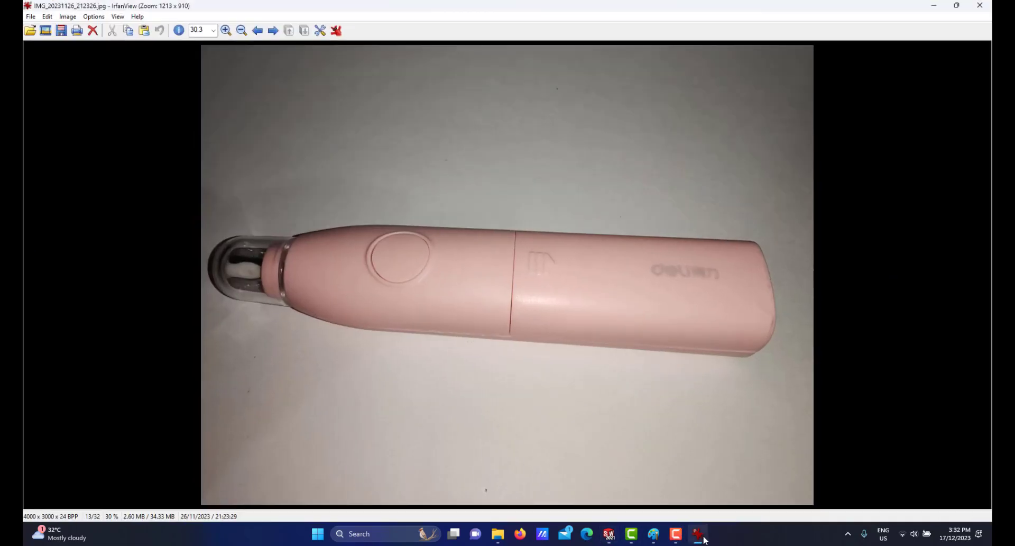
left_click(704, 538)
scroll(662, 307, "down", 2)
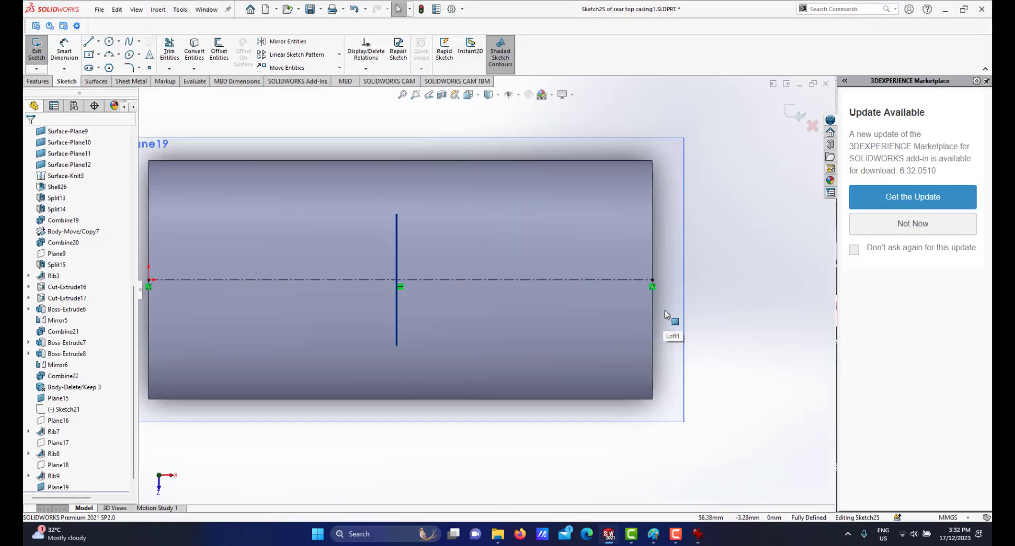
Draw a center rectangle about 4.5 mm wide on the construction line near the casing's right end.
left_click(89, 55)
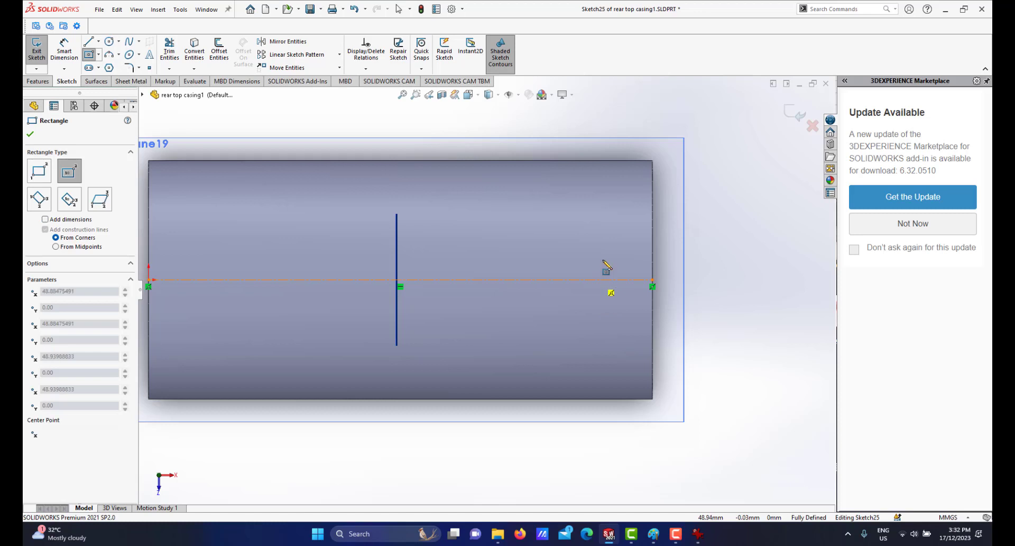
left_click(596, 279)
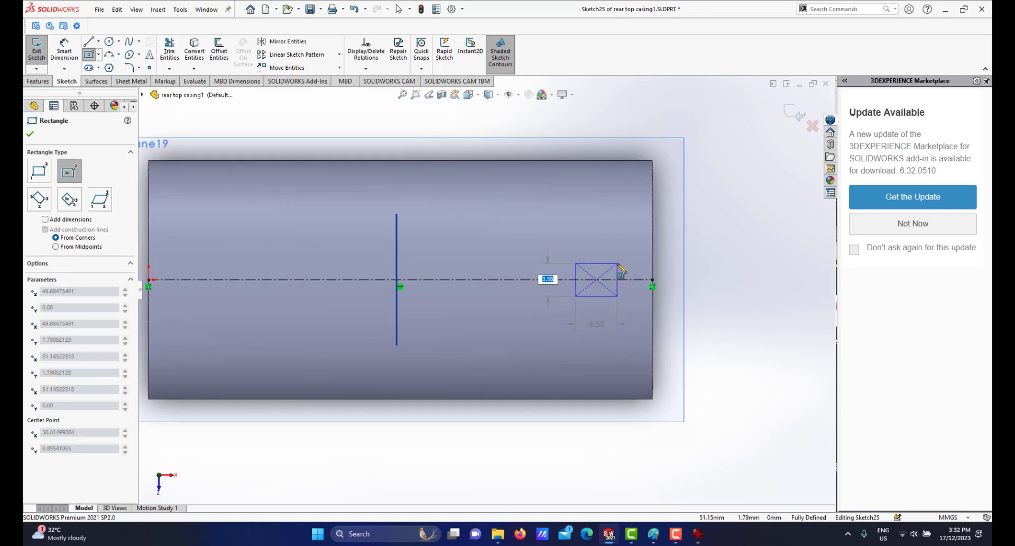
left_click(617, 263)
right_click(717, 265)
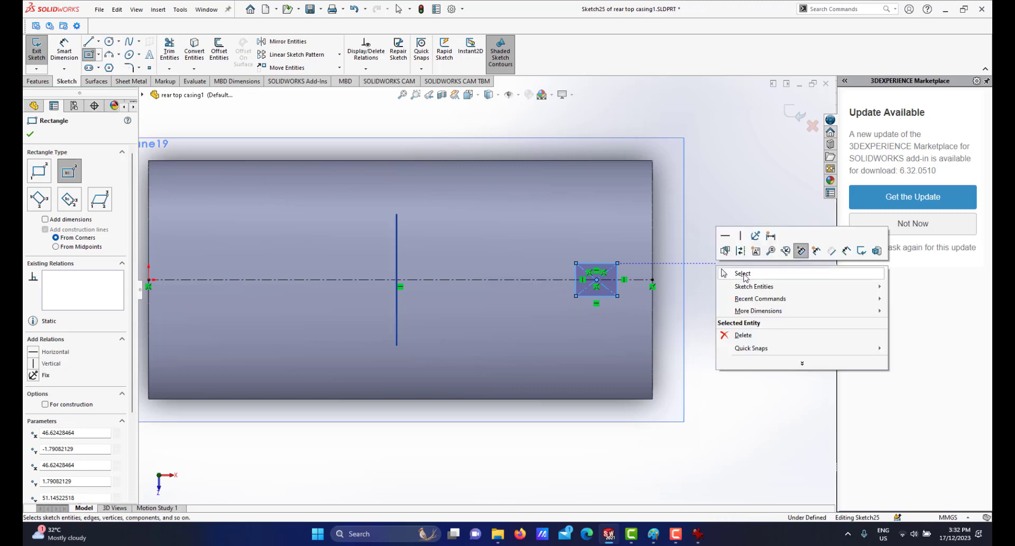
left_click(740, 273)
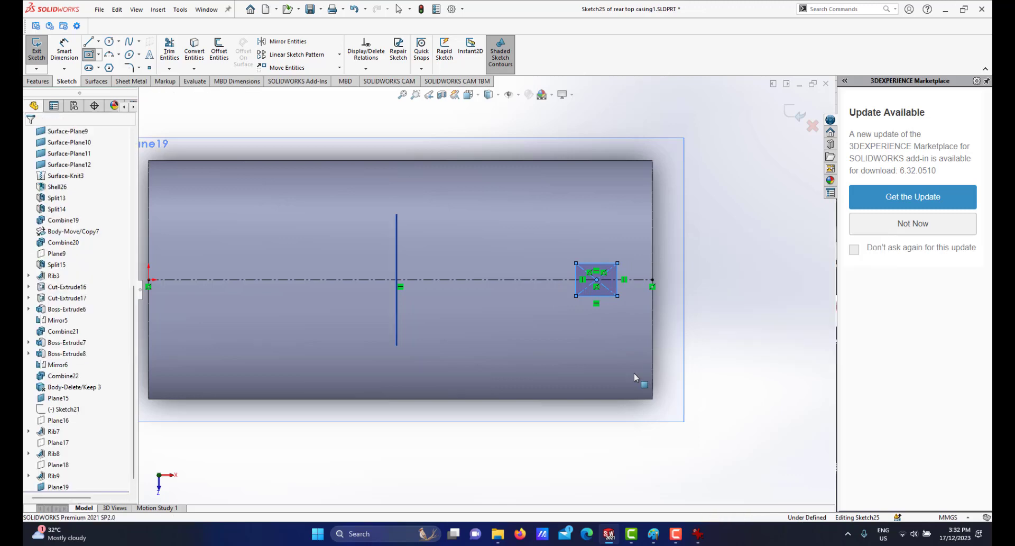
Check the photo of the real eraser against the sketched rectangle.
left_click(698, 531)
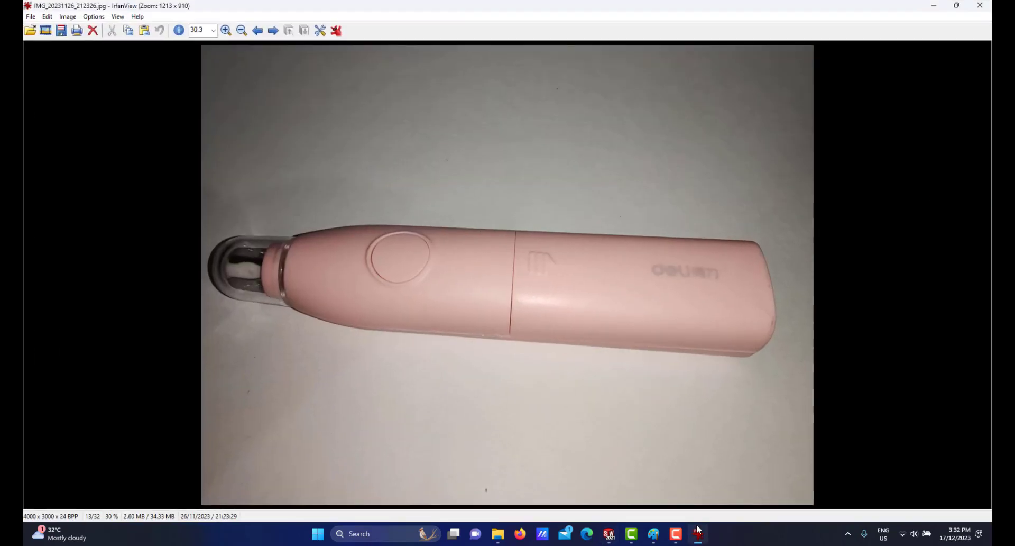
left_click(609, 533)
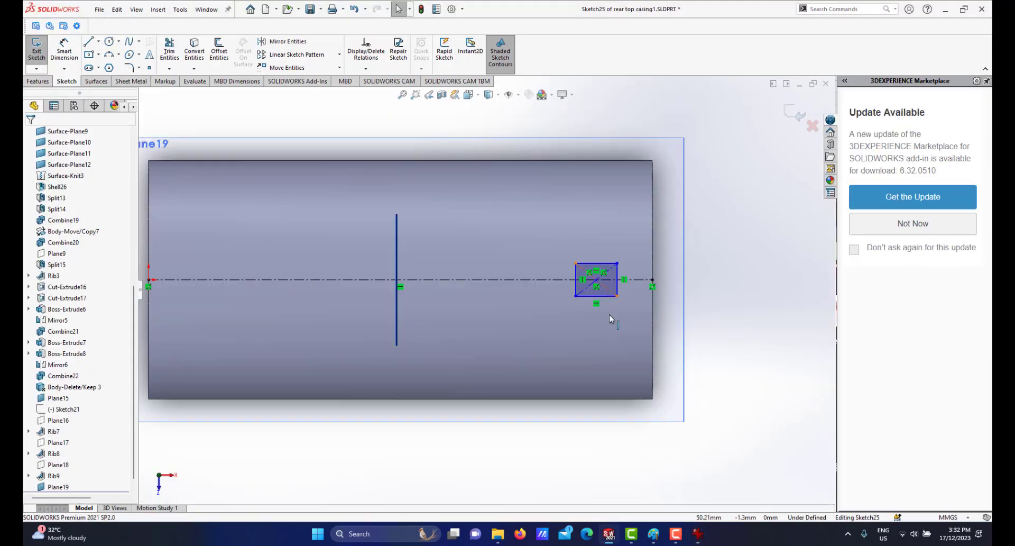
left_click(699, 533)
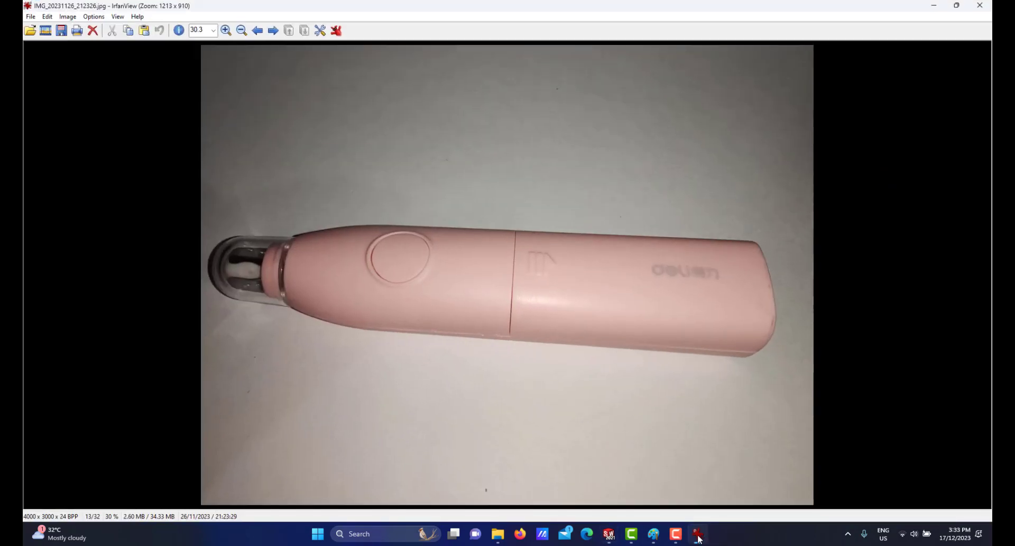
left_click(699, 539)
scroll(578, 274, "down", 4)
scroll(563, 295, "up", 3)
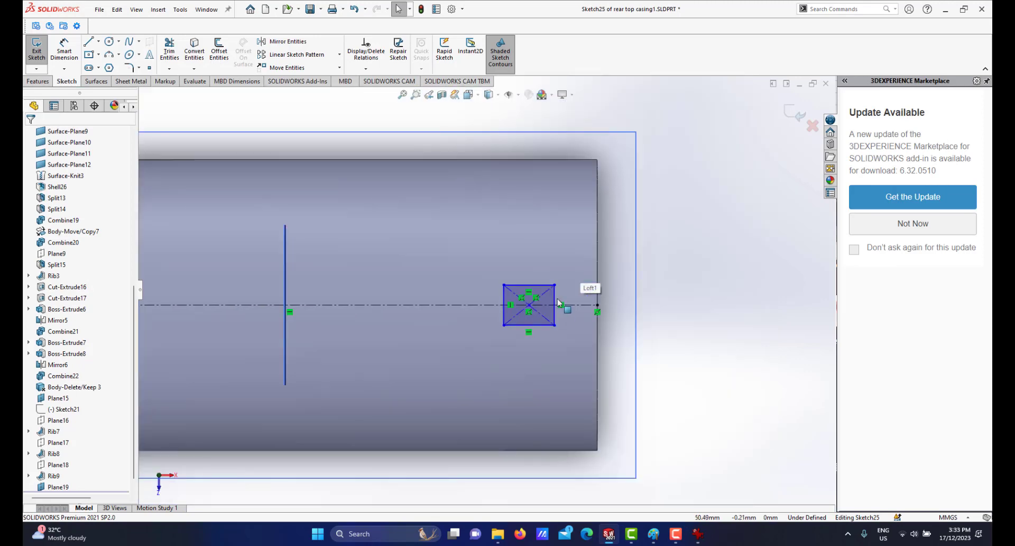
scroll(559, 302, "up", 1)
scroll(468, 268, "down", 1)
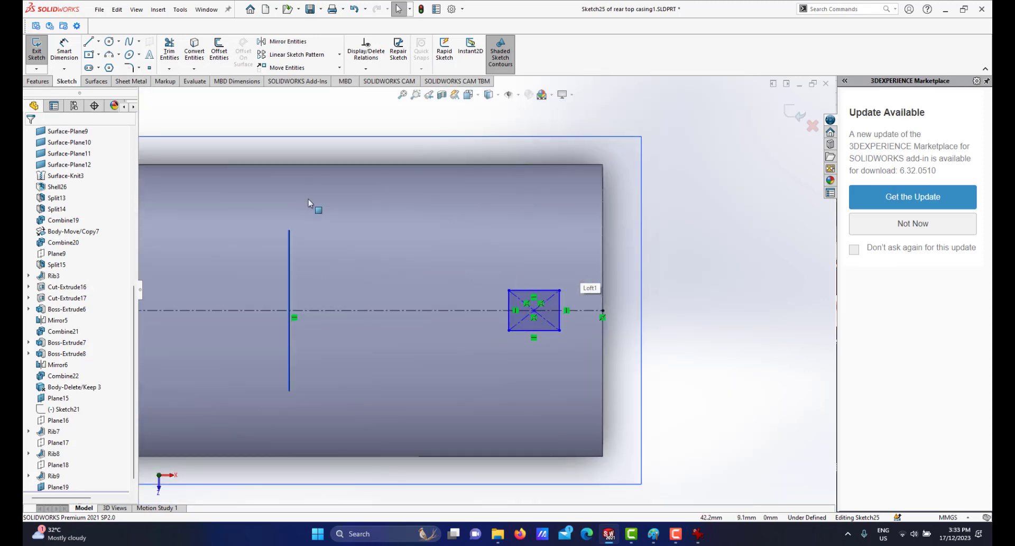
Draw two more similar center rectangles on the construction line, one after another to the left of the first.
left_click(88, 55)
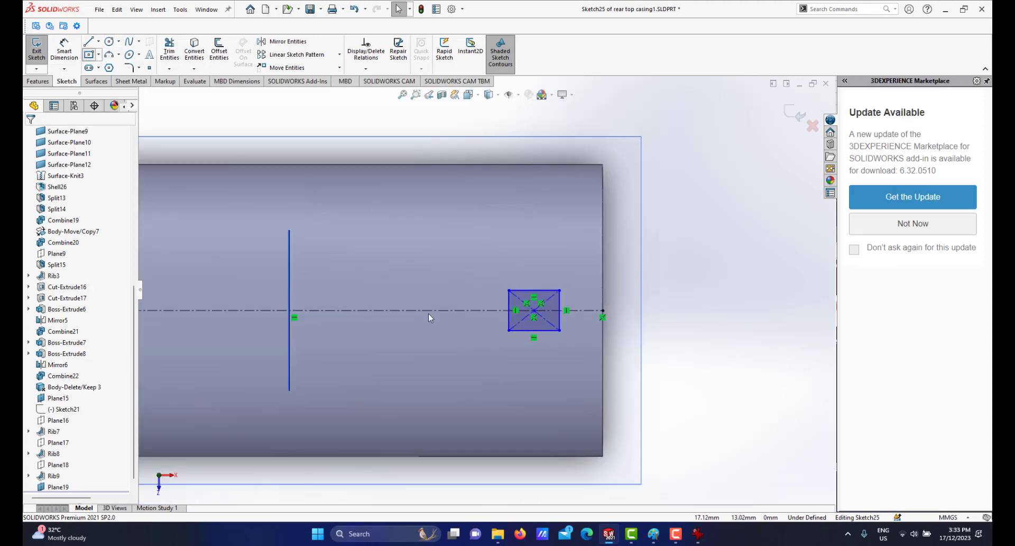
left_click(468, 311)
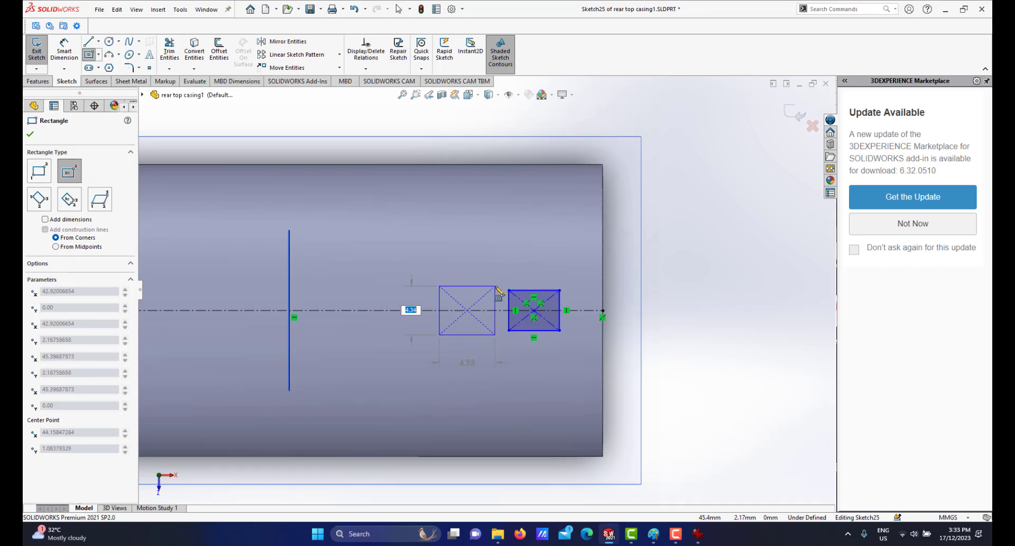
left_click(495, 285)
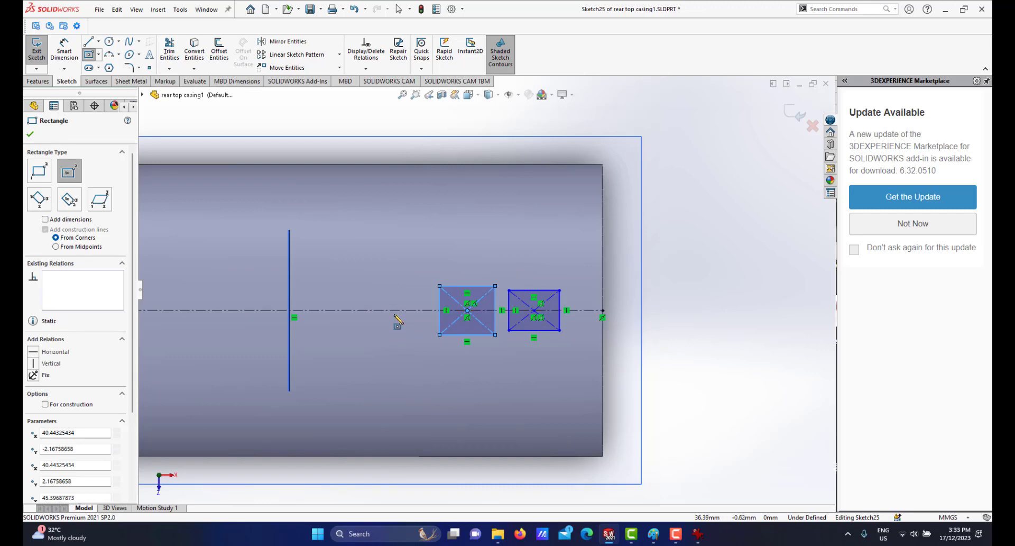
left_click(394, 311)
left_click(417, 286)
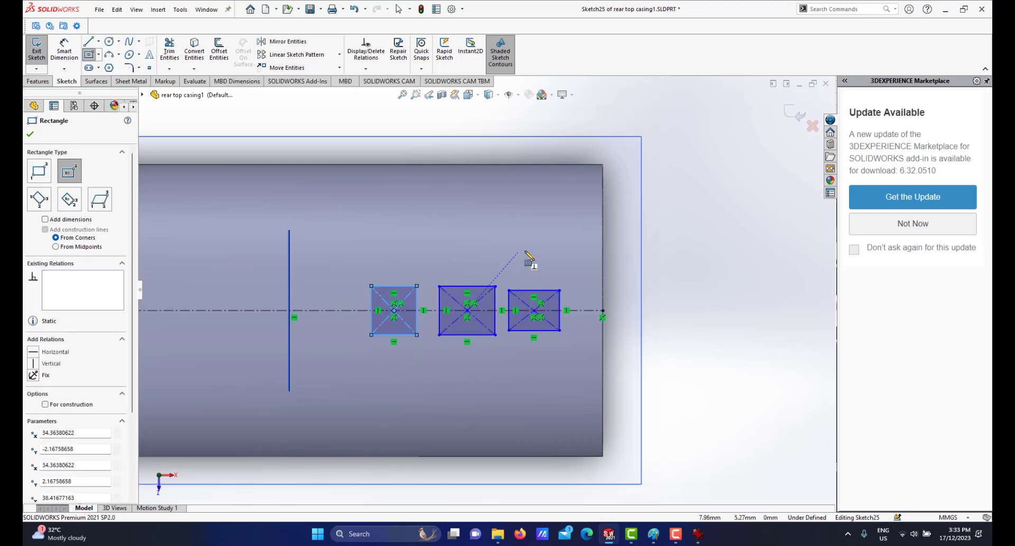
right_click(528, 255)
left_click(553, 258)
scroll(529, 290, "down", 2)
scroll(518, 295, "up", 1)
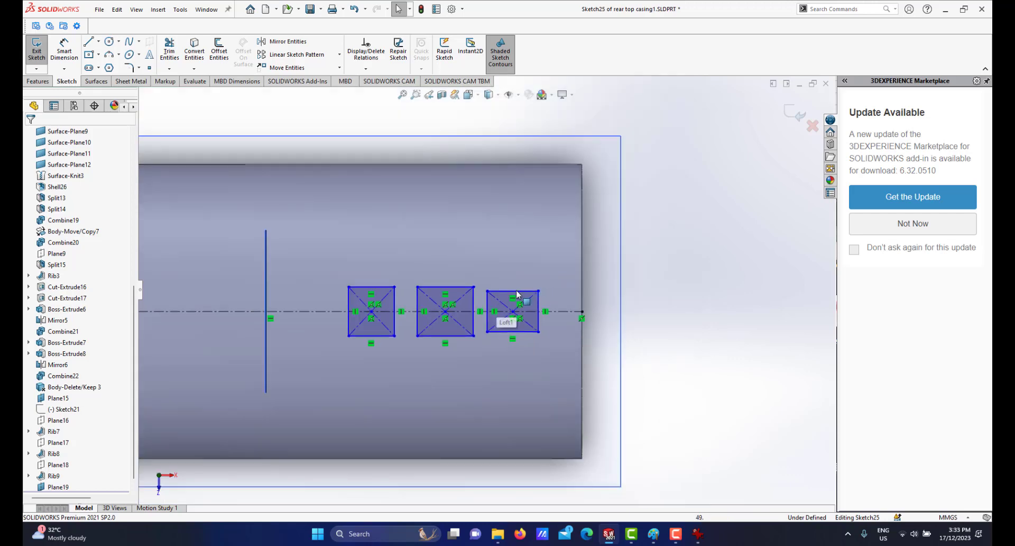
Dimension the top edge of the rightmost rectangle and set its width to 1 mm.
scroll(527, 289, "down", 4)
right_click(596, 179)
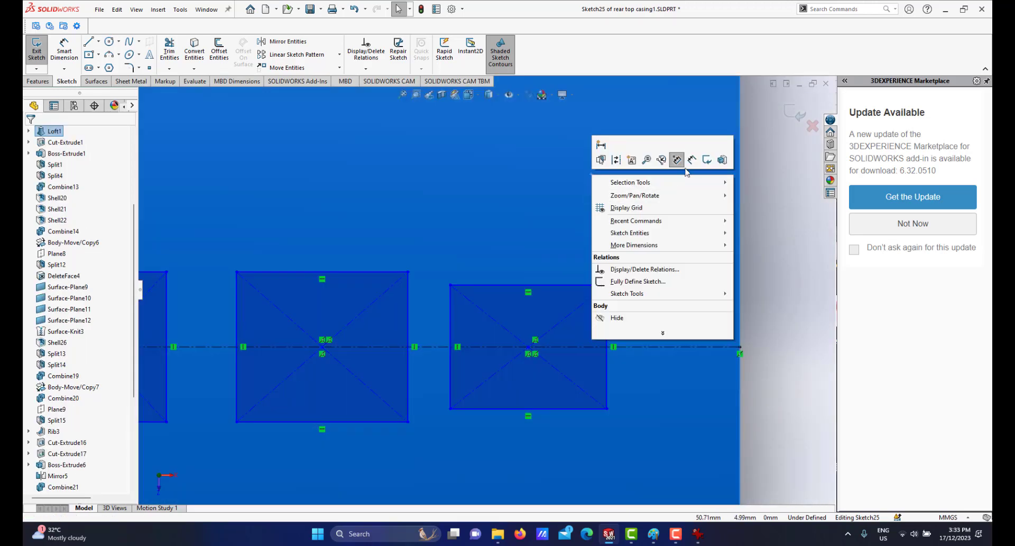
left_click_drag(566, 284, 580, 276)
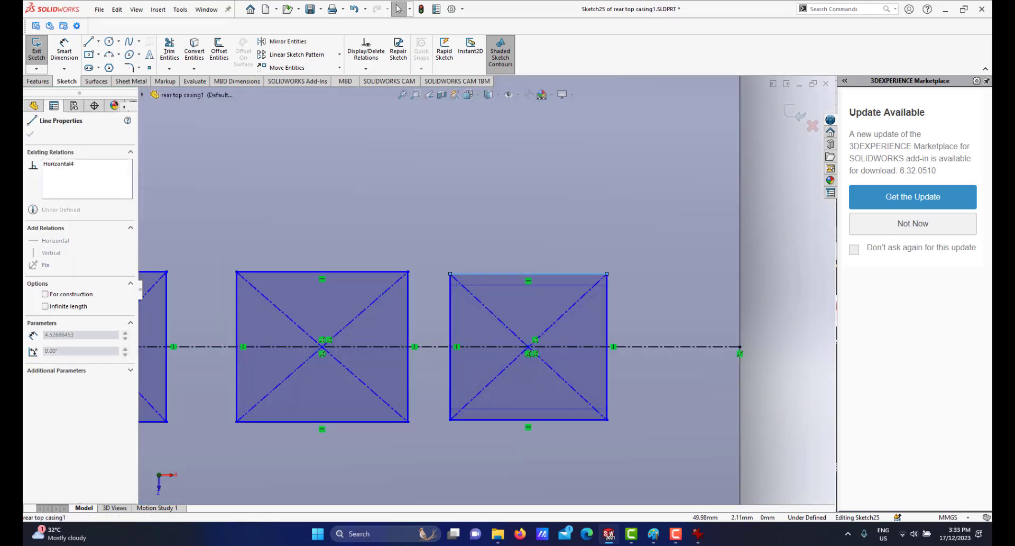
left_click(687, 256)
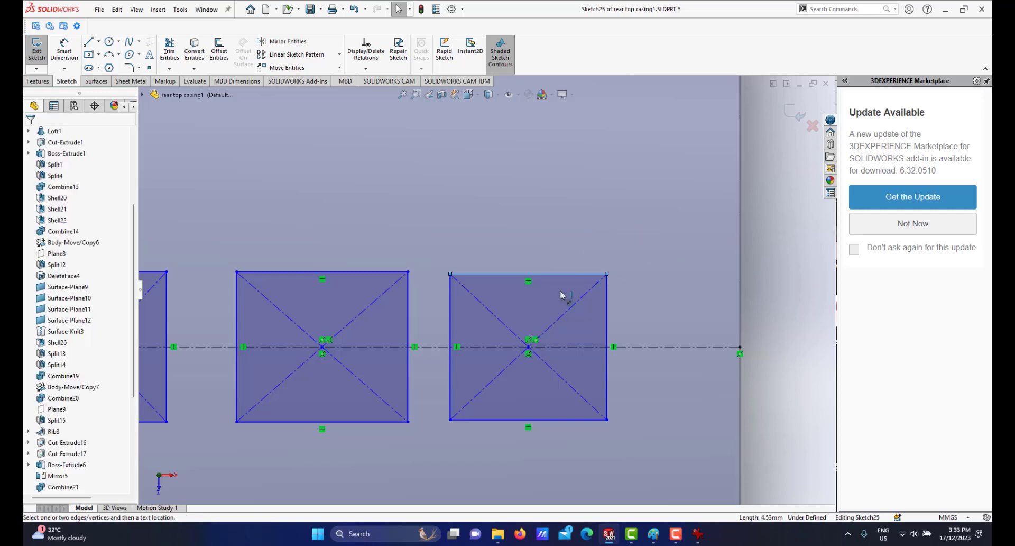
left_click(553, 276)
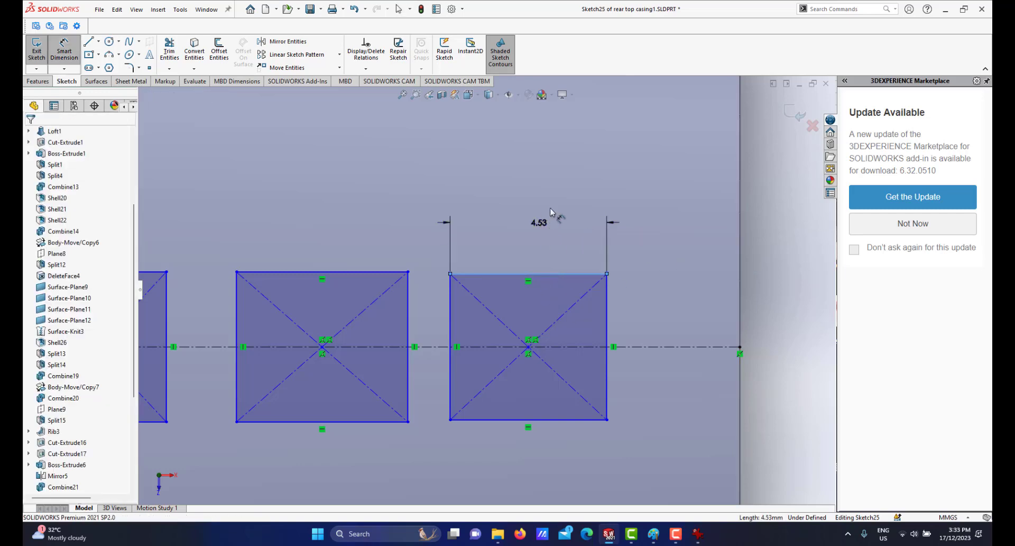
left_click(553, 220)
type("1")
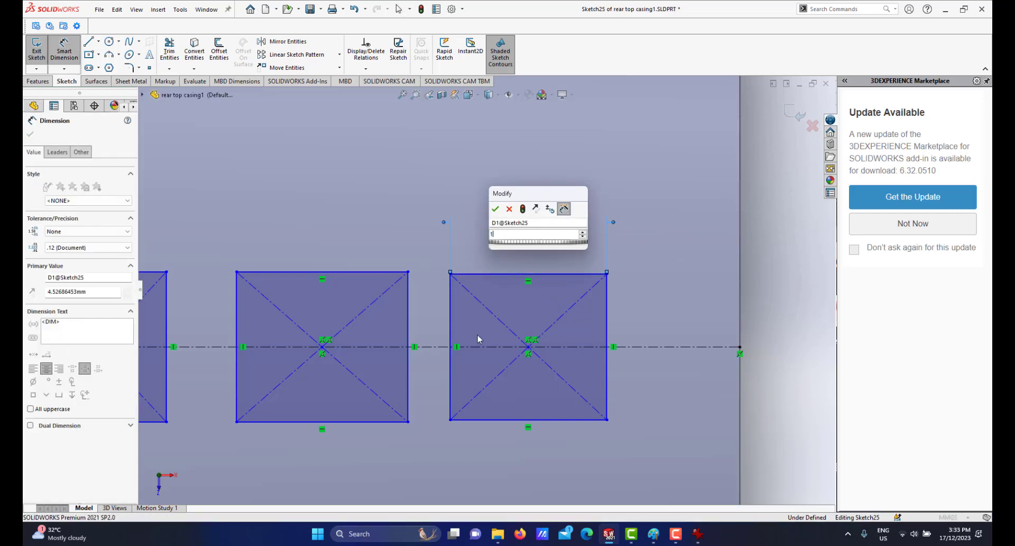
key("Return")
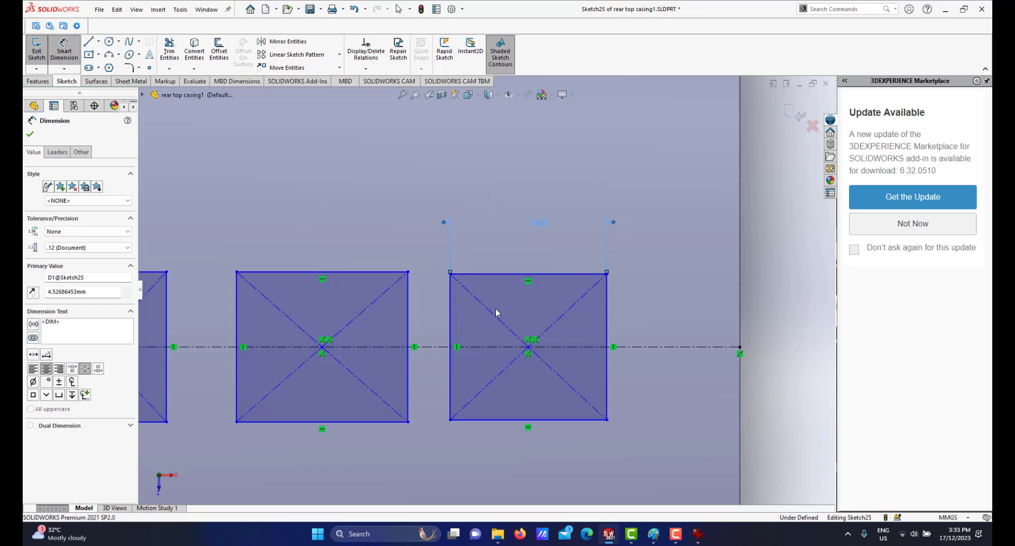
Dimension the rightmost rectangle's vertical side and set its height to 4 mm.
scroll(516, 341, "up", 6)
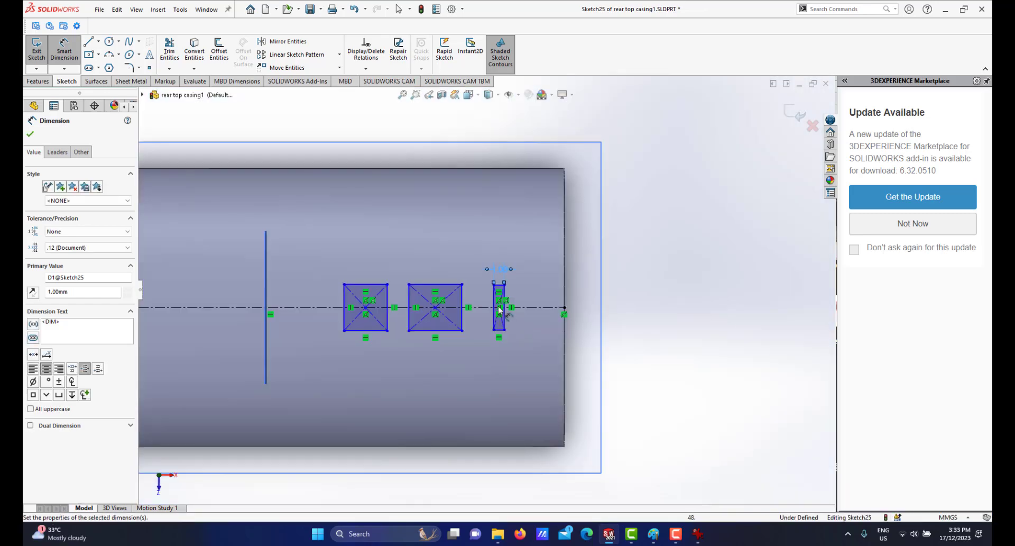
scroll(503, 307, "down", 5)
left_click(511, 270)
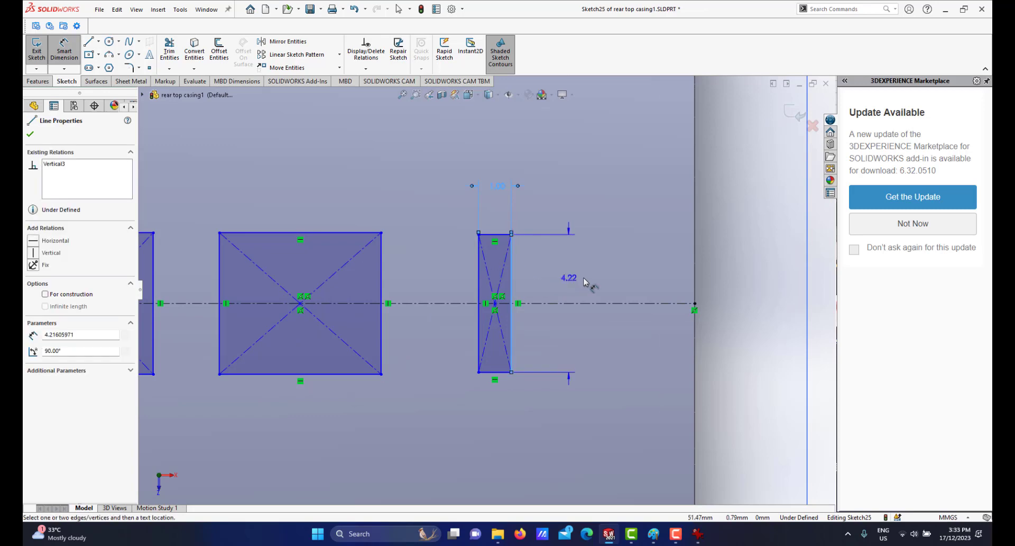
left_click(584, 280)
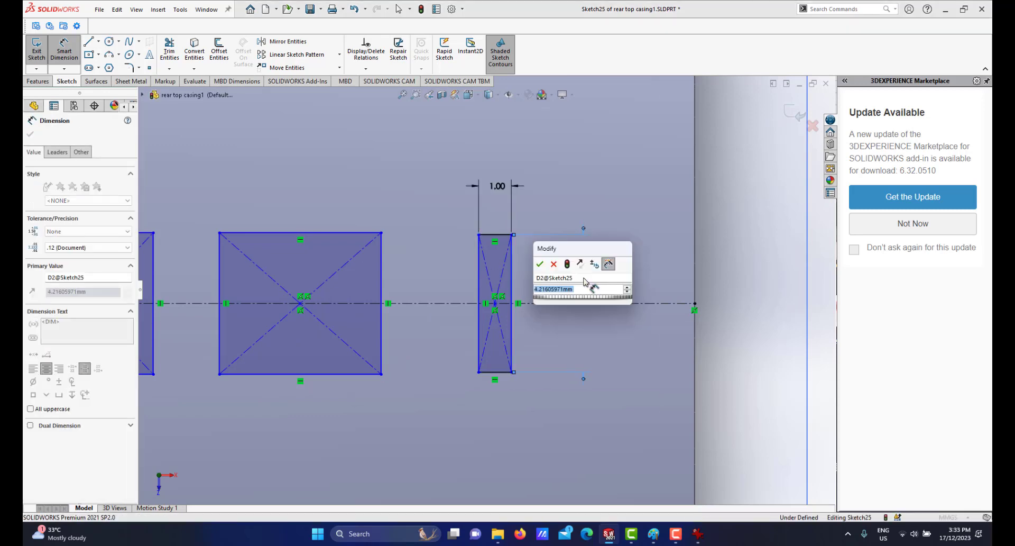
type("4")
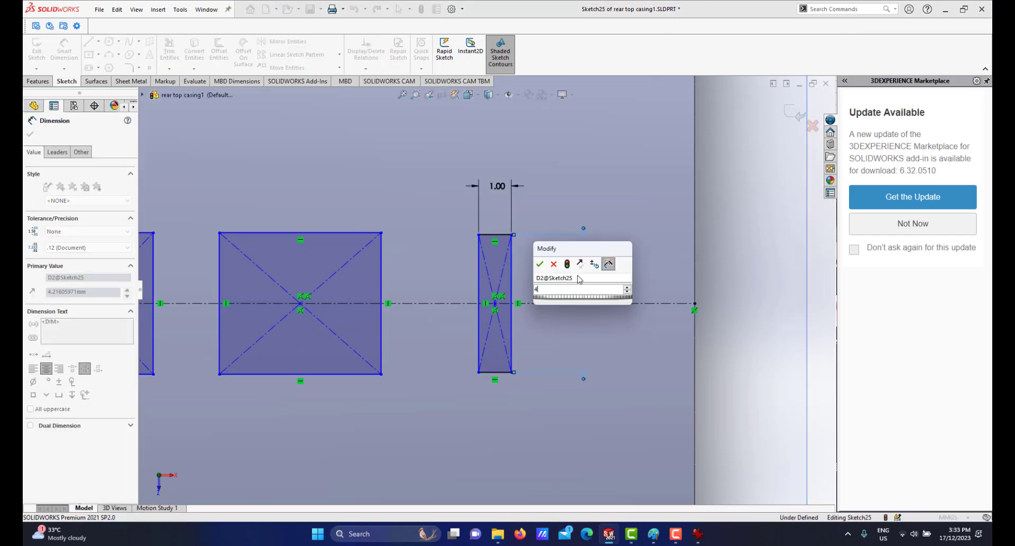
key("Return")
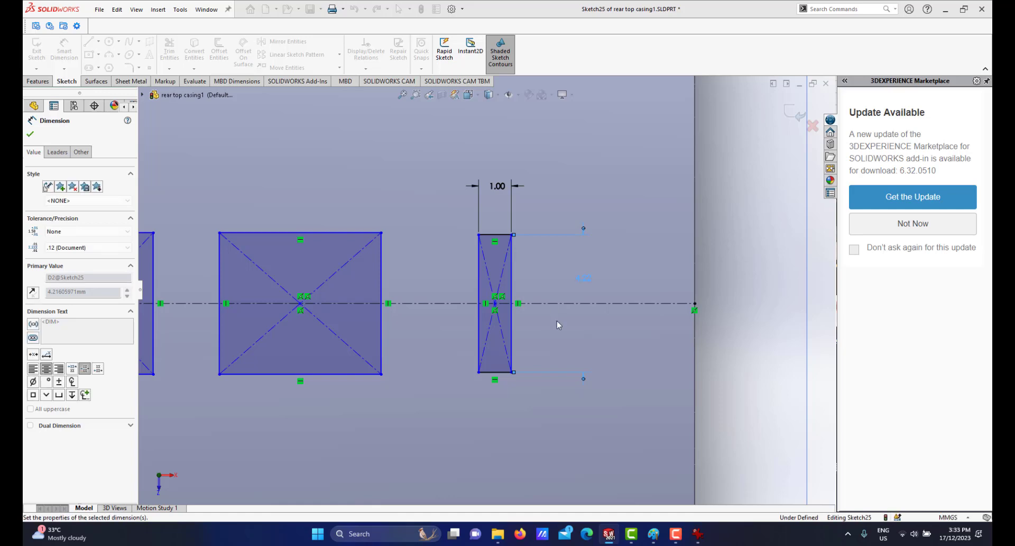
Dimension the distance from the rightmost rectangle's right edge to the casing's end as 5 mm.
key("z")
key("z")
scroll(487, 312, "up", 2)
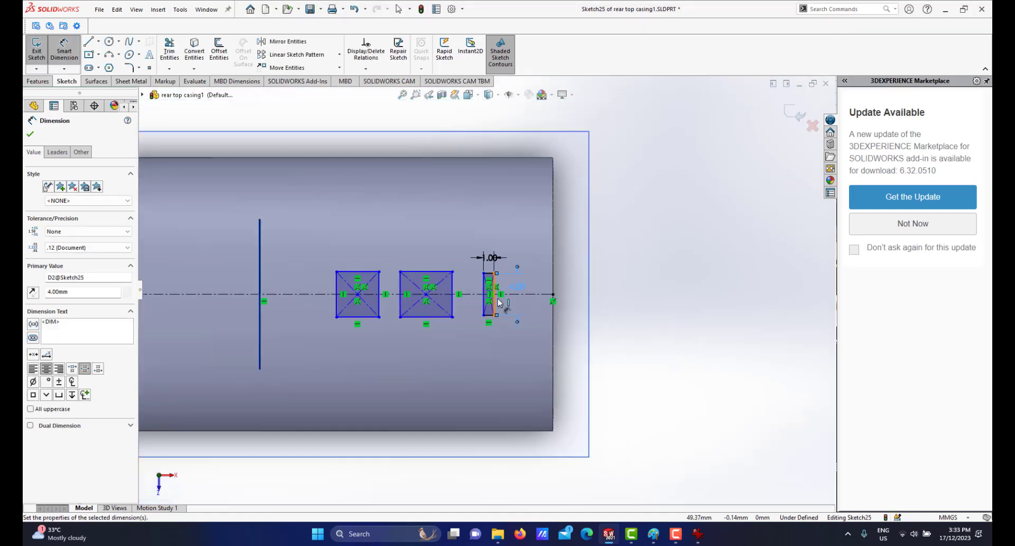
scroll(492, 265, "down", 3)
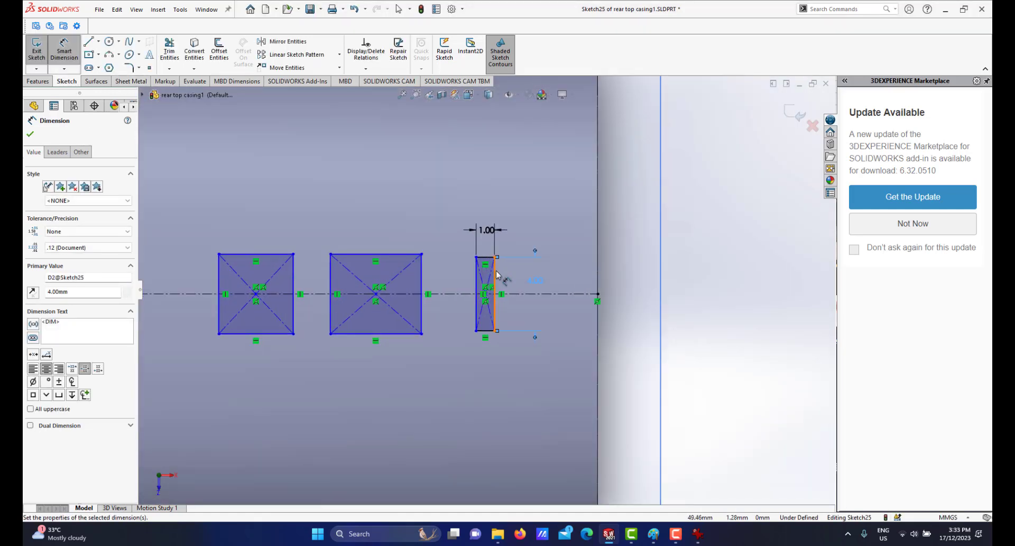
left_click(497, 274)
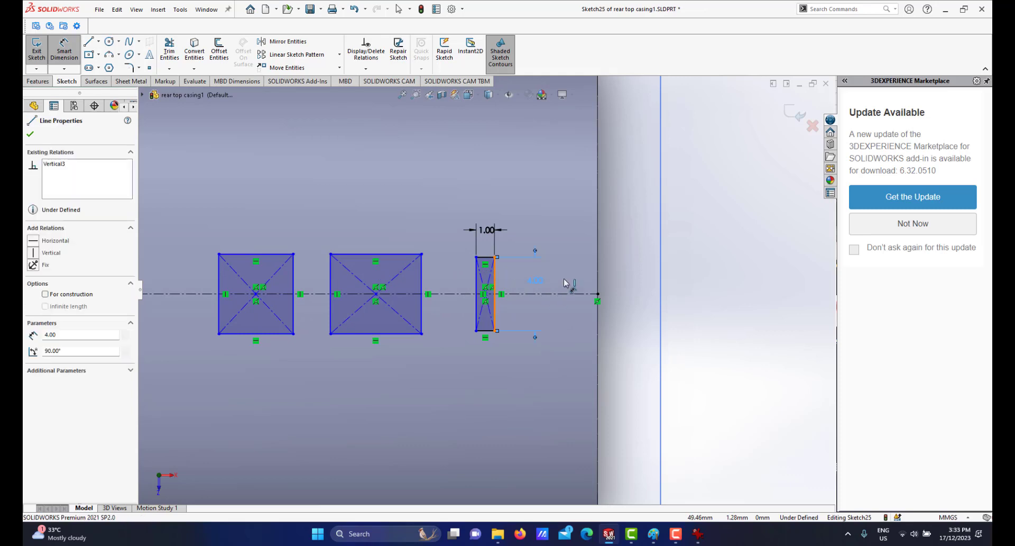
left_click(599, 259)
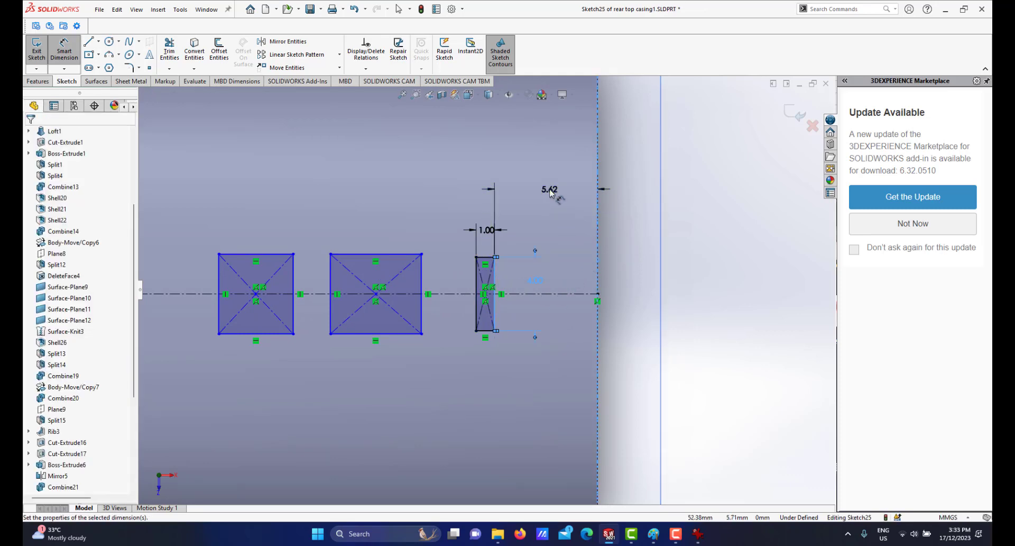
left_click(550, 193)
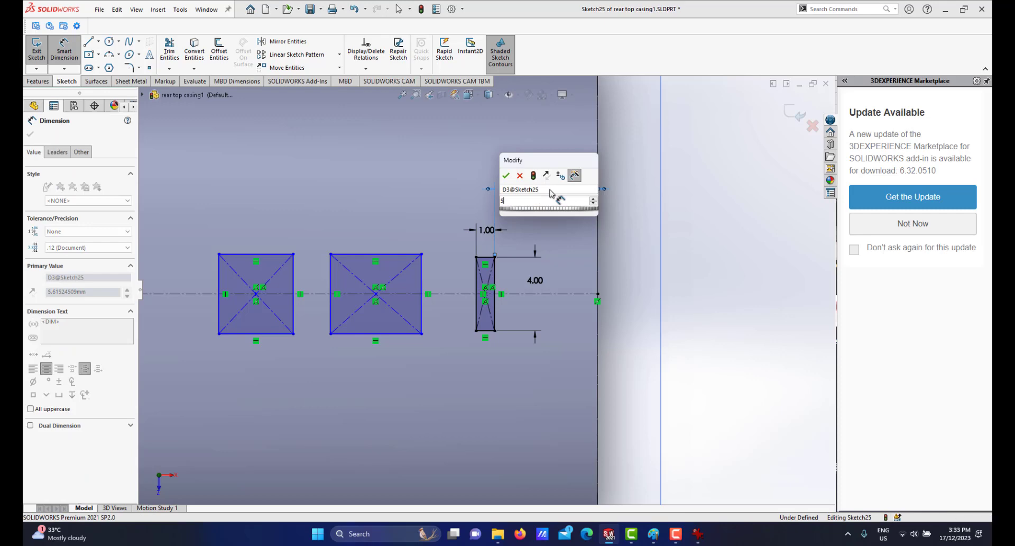
key("Return")
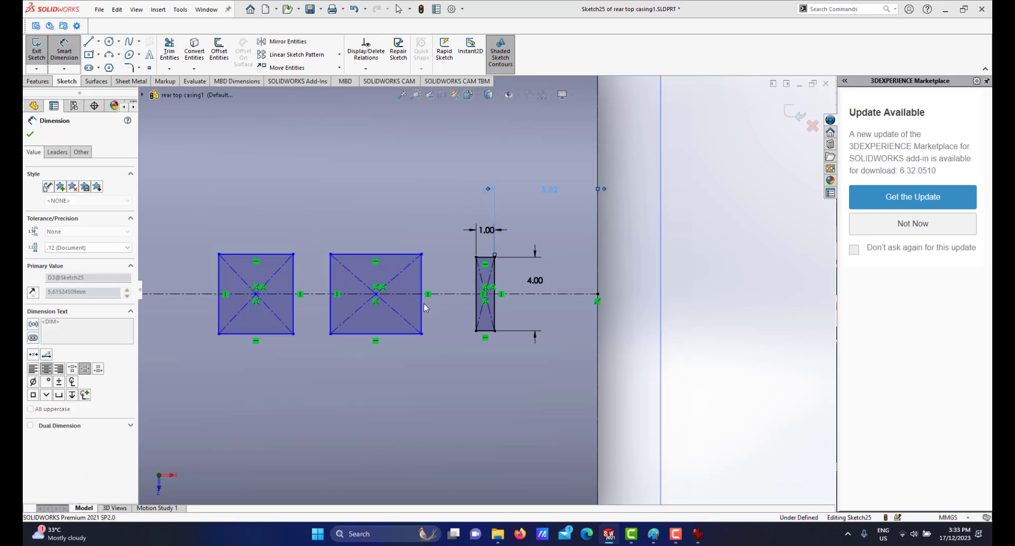
Make the vertical sides of all three rectangles equal in length.
scroll(414, 314, "up", 2)
scroll(414, 315, "up", 2)
scroll(455, 299, "down", 6)
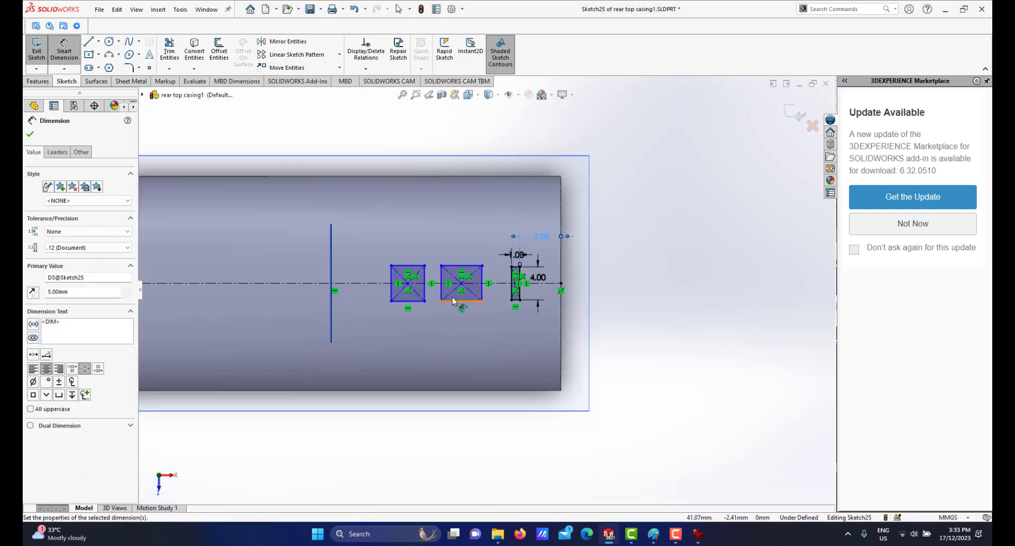
right_click(518, 259)
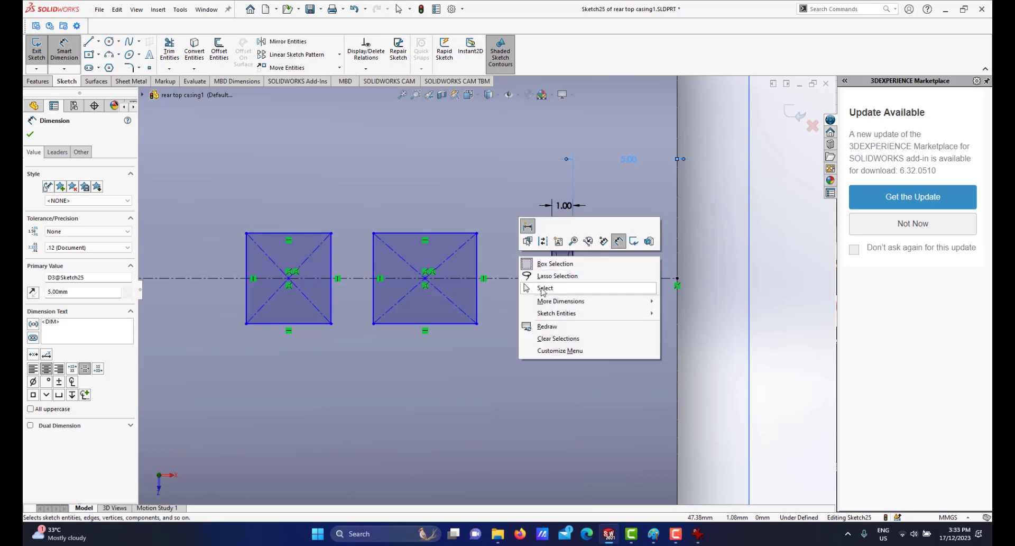
left_click(545, 289)
left_click(554, 265)
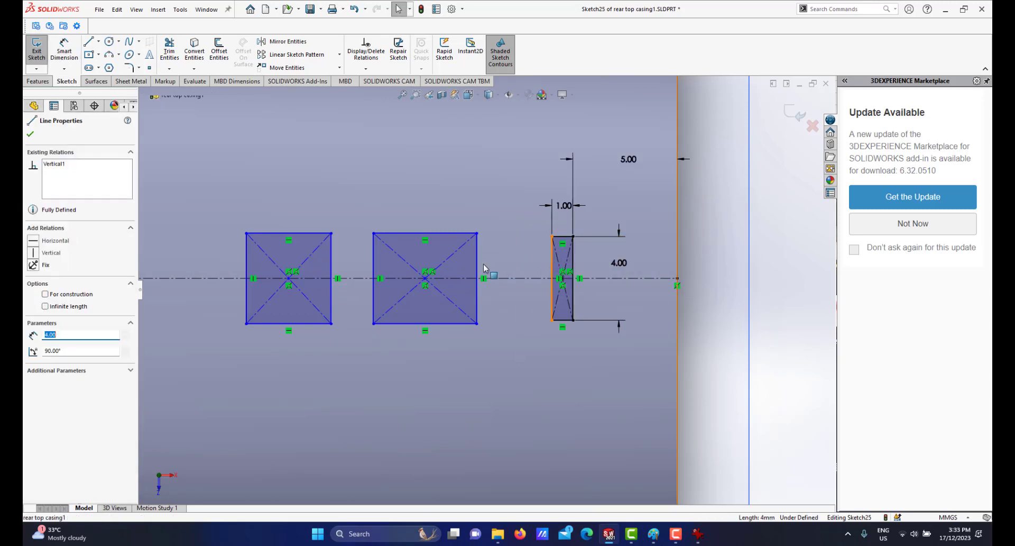
left_click(477, 266, "ctrl")
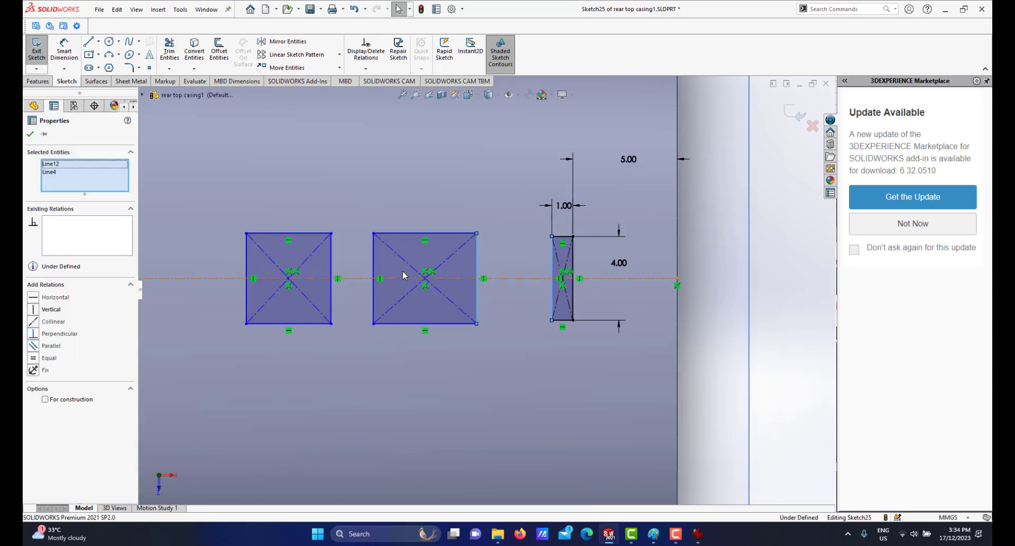
left_click(374, 264, "ctrl")
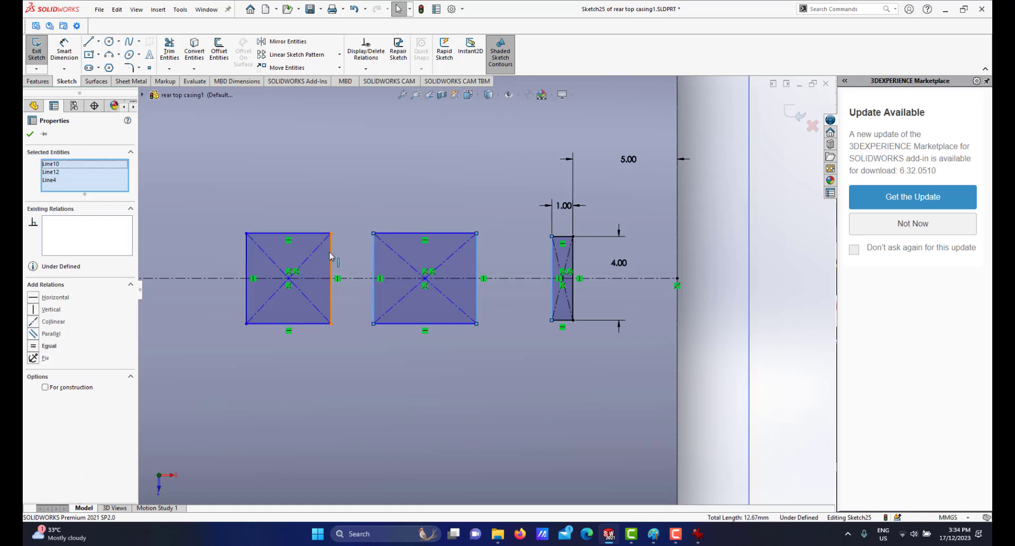
left_click(331, 257, "ctrl")
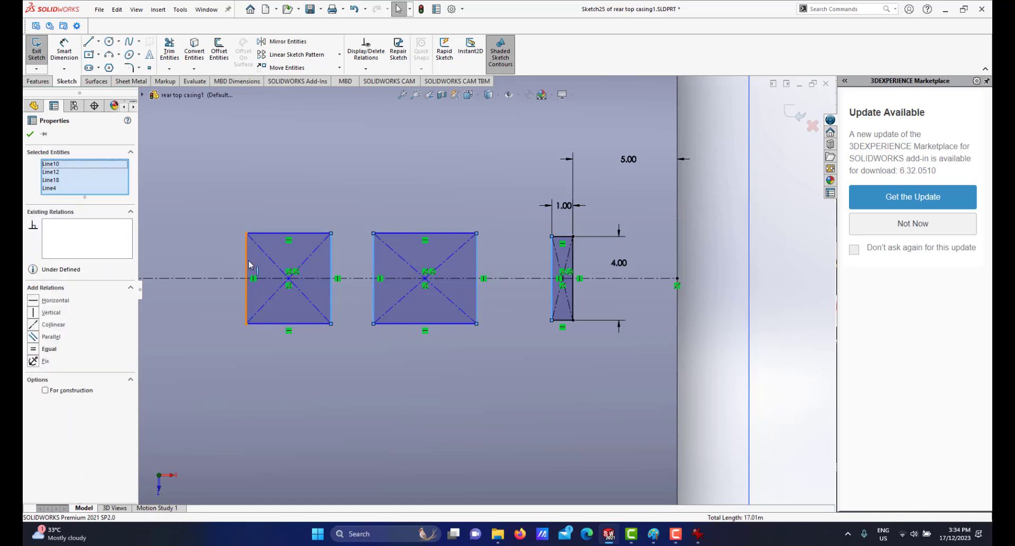
left_click(249, 265, "ctrl")
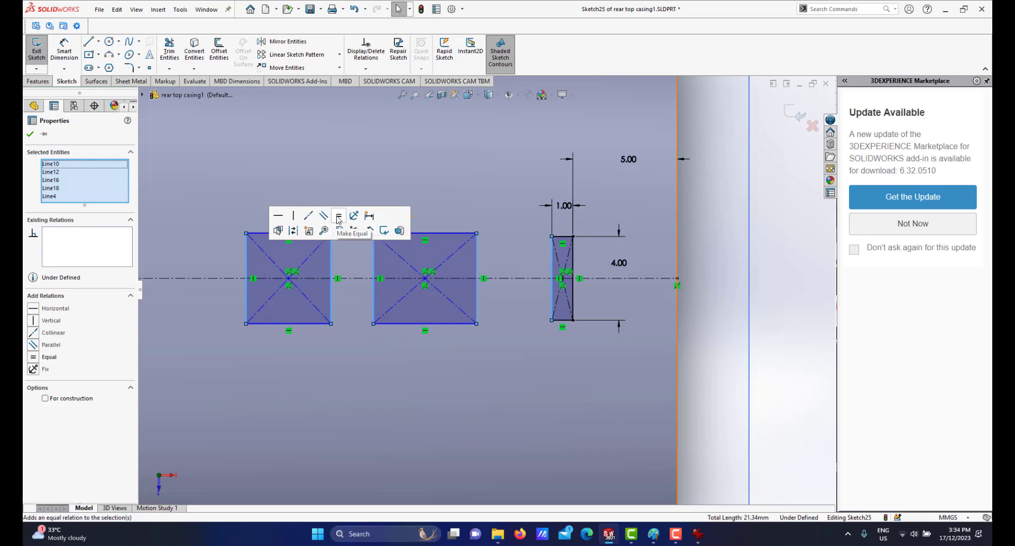
left_click(338, 217)
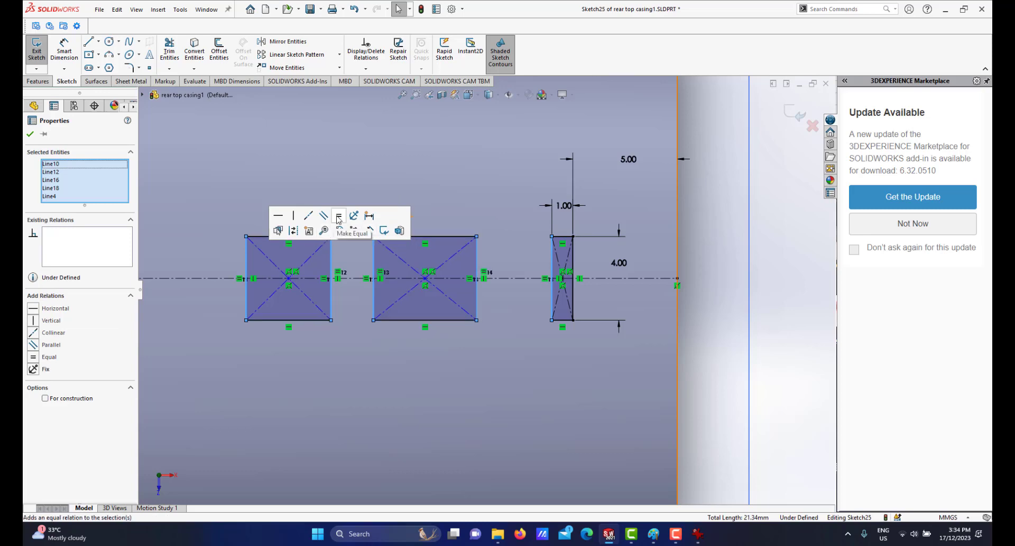
Dimension the gap between the middle and rightmost rectangles as 1 mm.
left_click(715, 296)
scroll(341, 244, "up", 1)
scroll(343, 217, "down", 2)
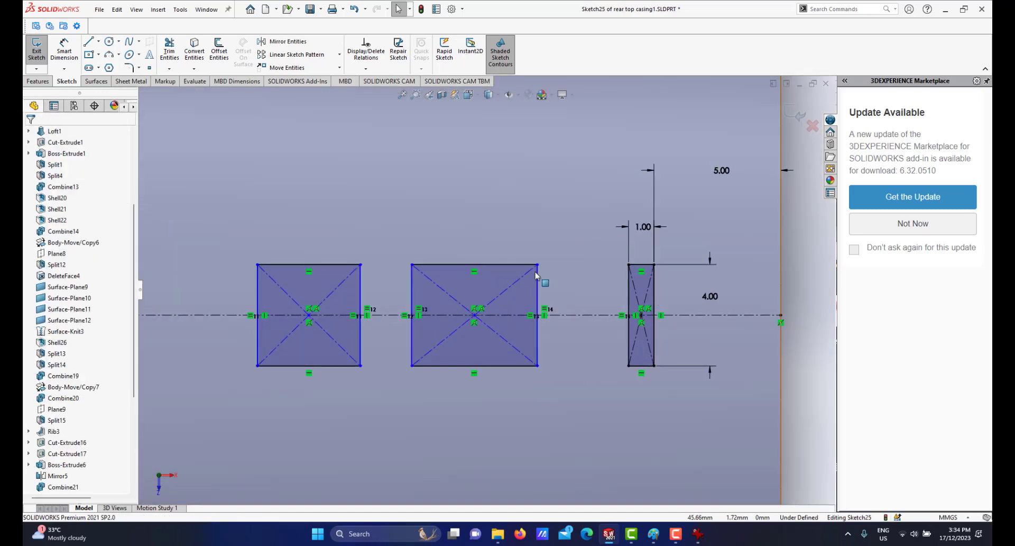
left_click(64, 51)
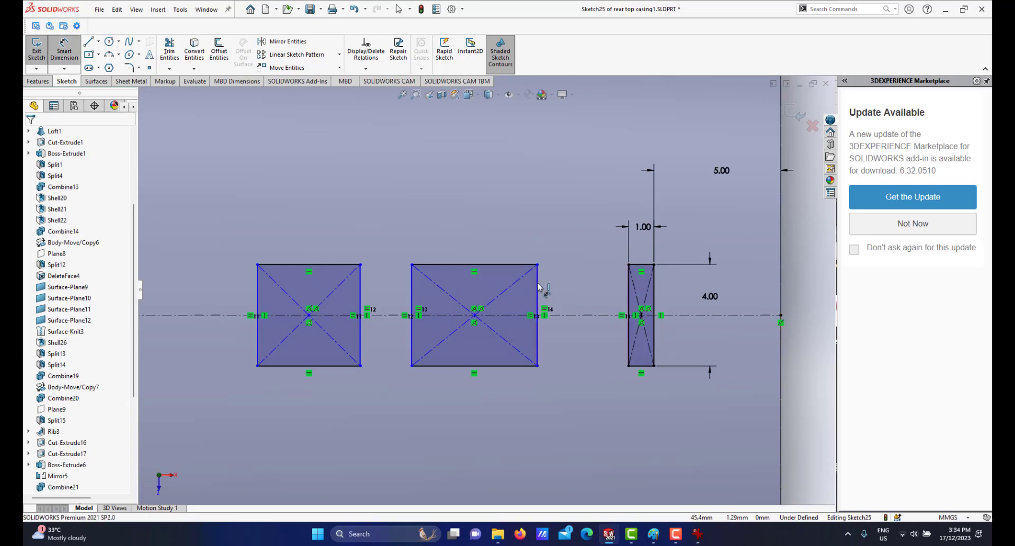
left_click(629, 316)
left_click(586, 243)
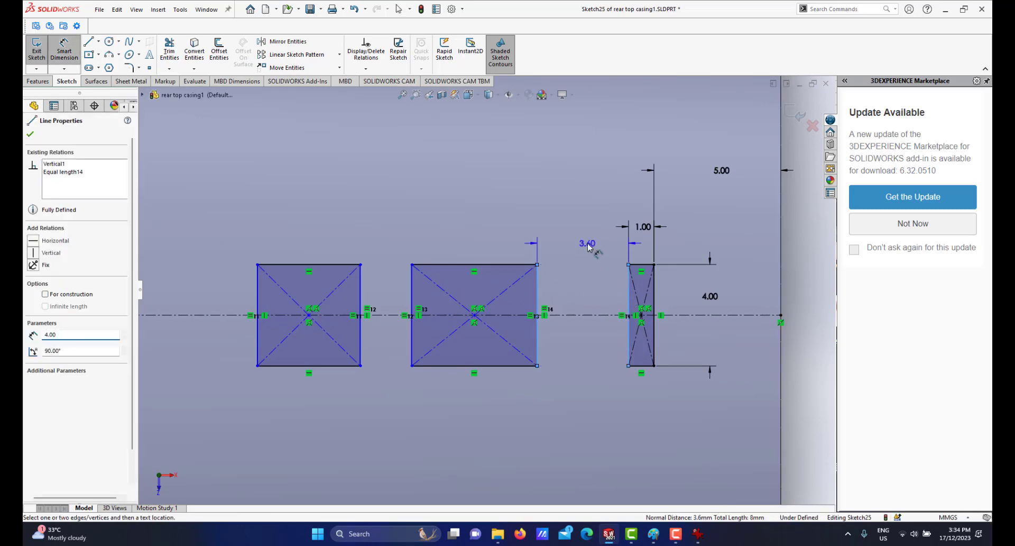
type("1")
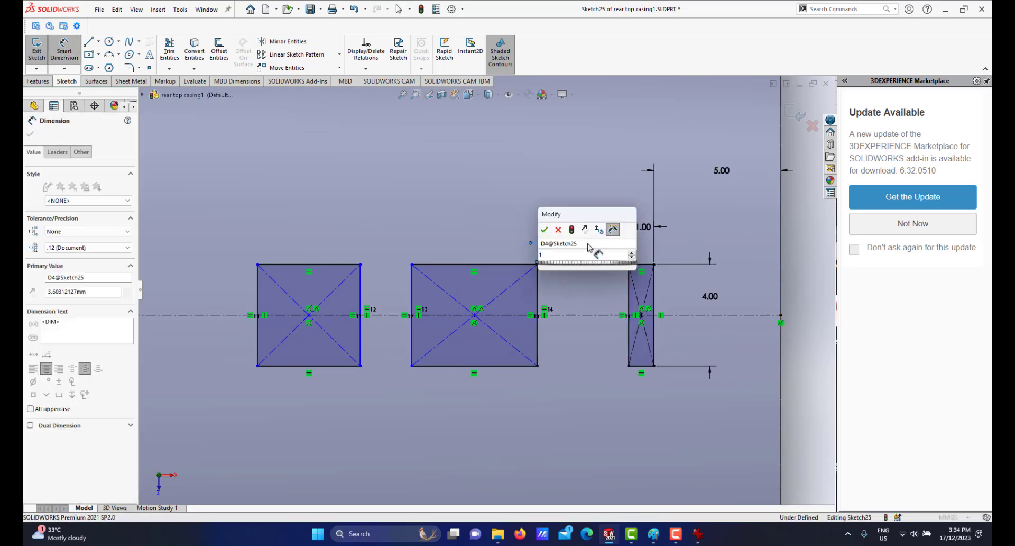
left_click(544, 230)
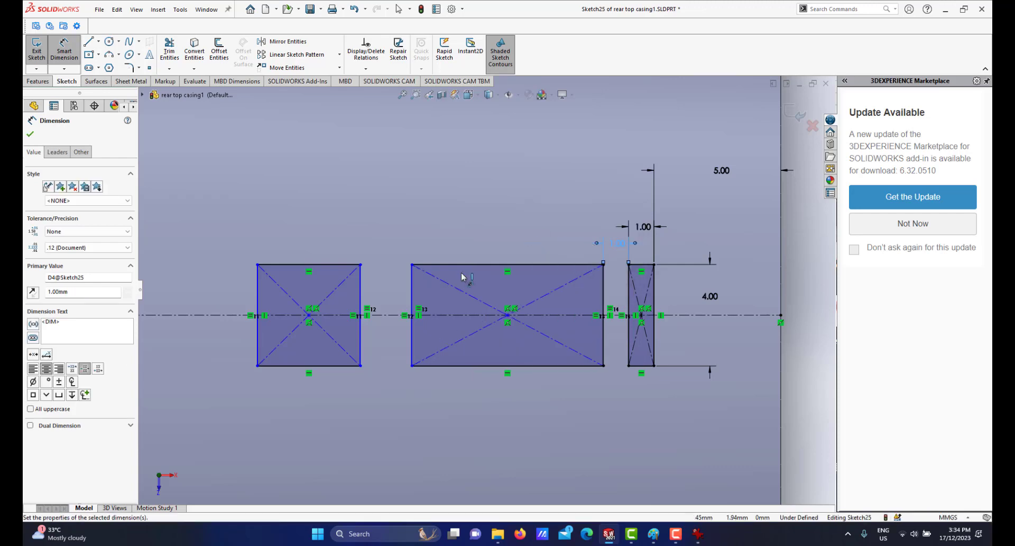
Make the top edges of all three rectangles equal in length.
right_click(512, 227)
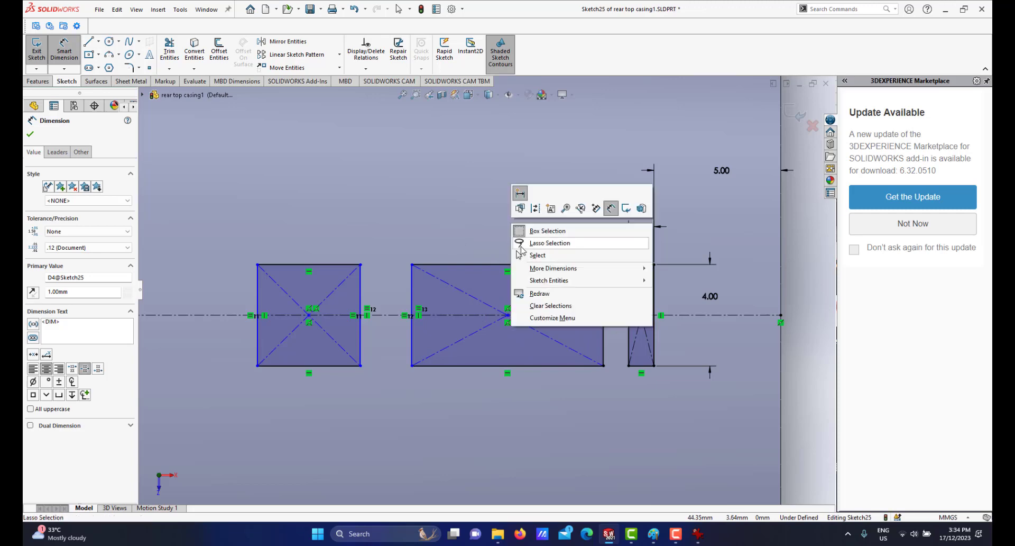
left_click(537, 255)
left_click(631, 265)
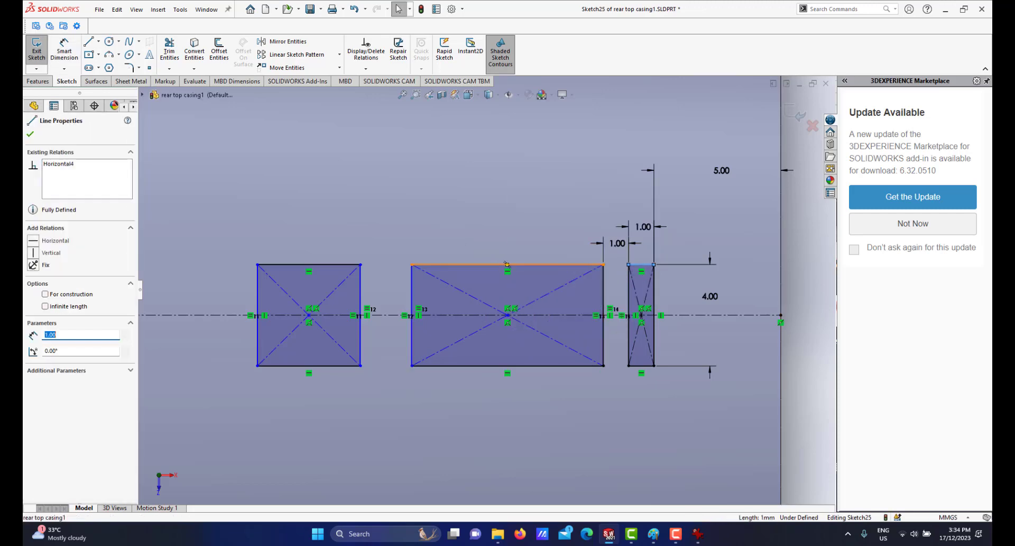
left_click(508, 264, "ctrl")
left_click(342, 268, "ctrl")
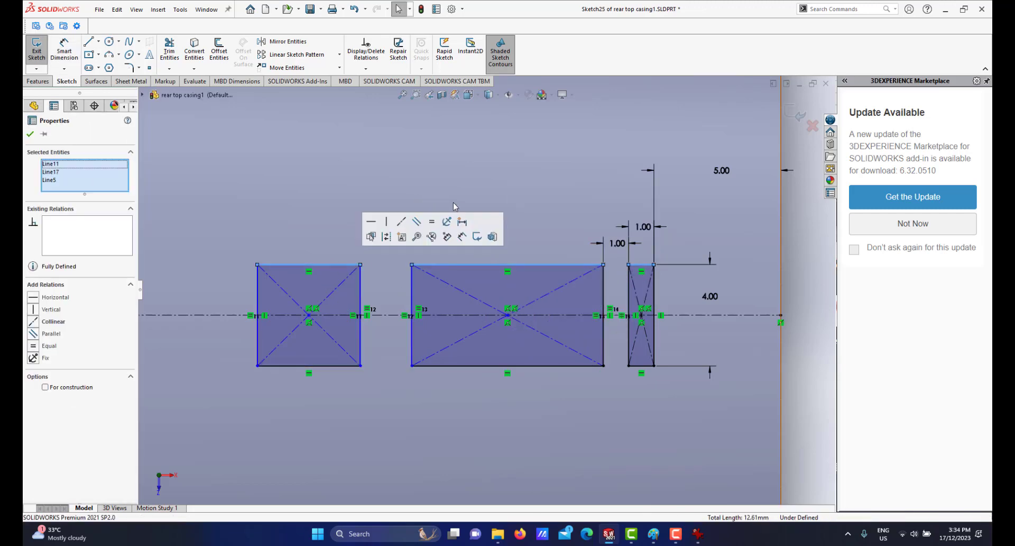
left_click(432, 223)
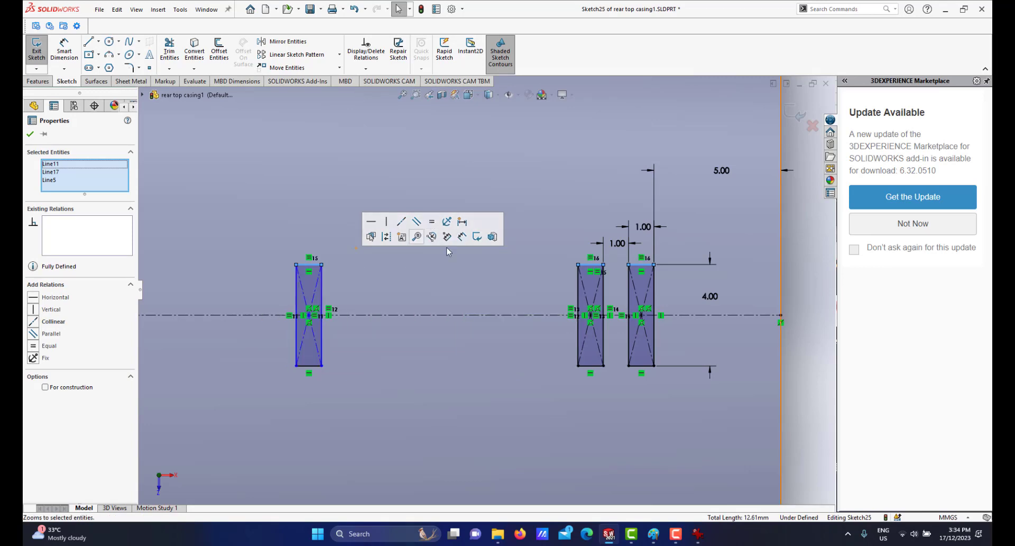
key("Escape")
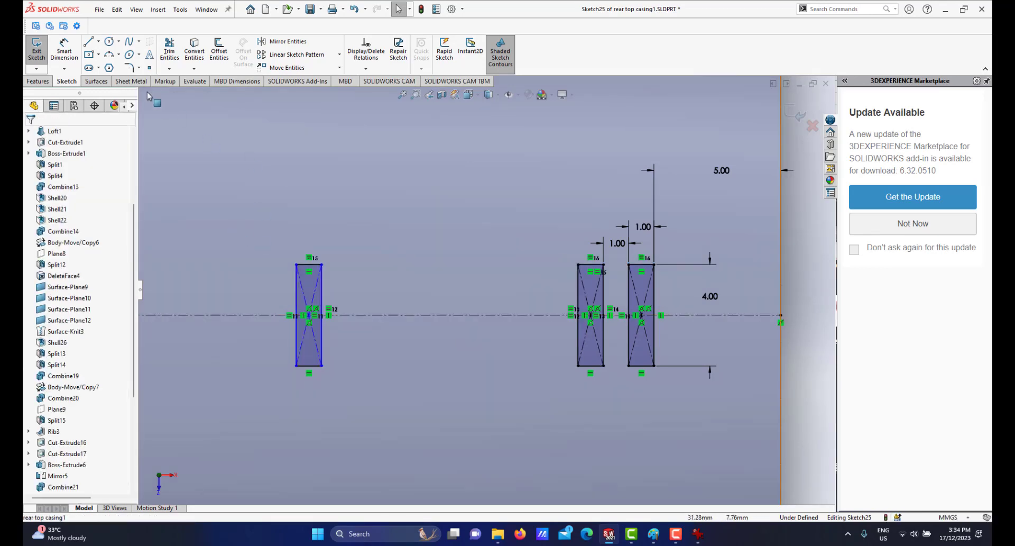
Dimension the gap between the leftmost and middle rectangles as 1 mm.
left_click(71, 61)
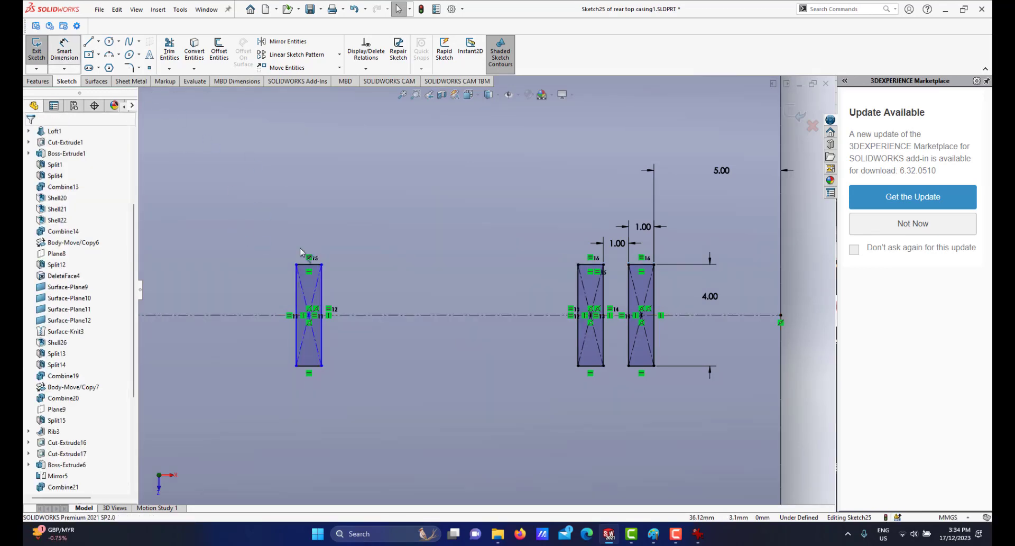
left_click(333, 290)
left_click(577, 291)
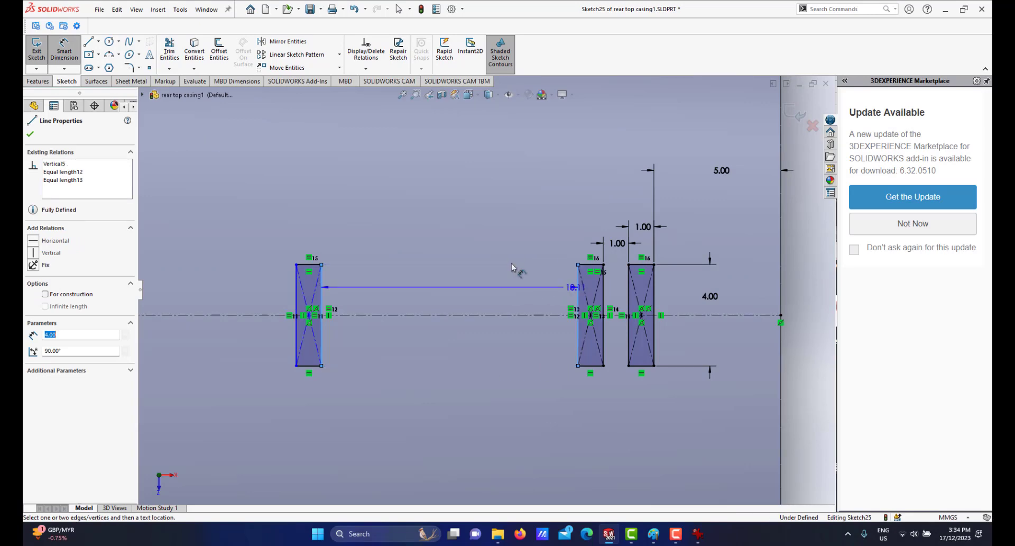
left_click(469, 231)
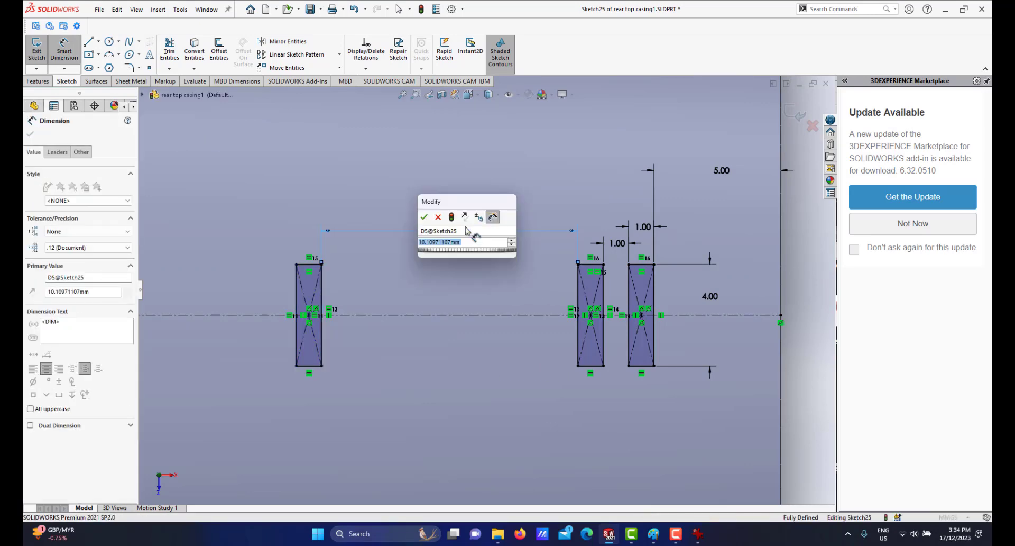
type("1")
key("Escape")
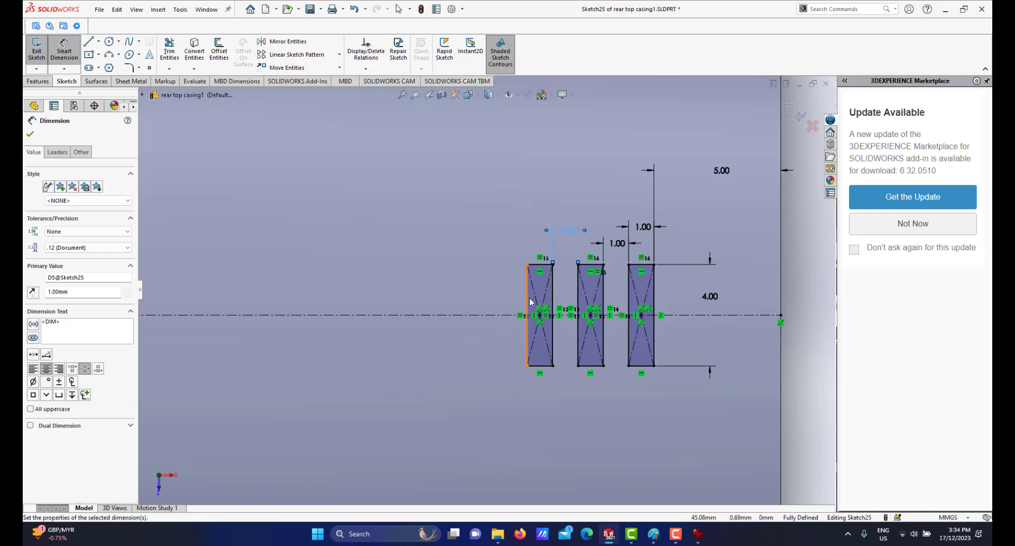
Draw a vertical midpoint line centred on the centreline to the left of the rectangles.
scroll(600, 345, "up", 2)
left_click(700, 535)
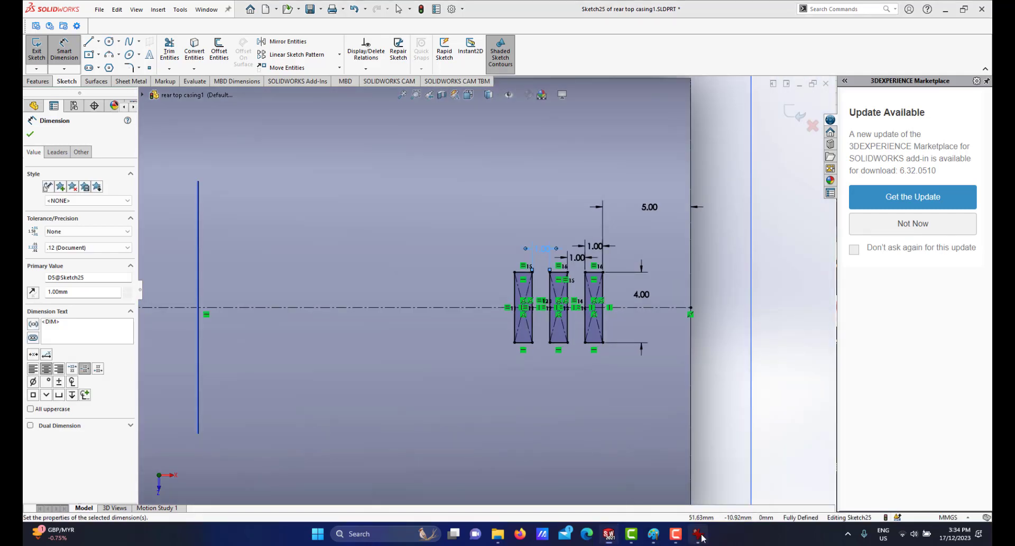
left_click(700, 535)
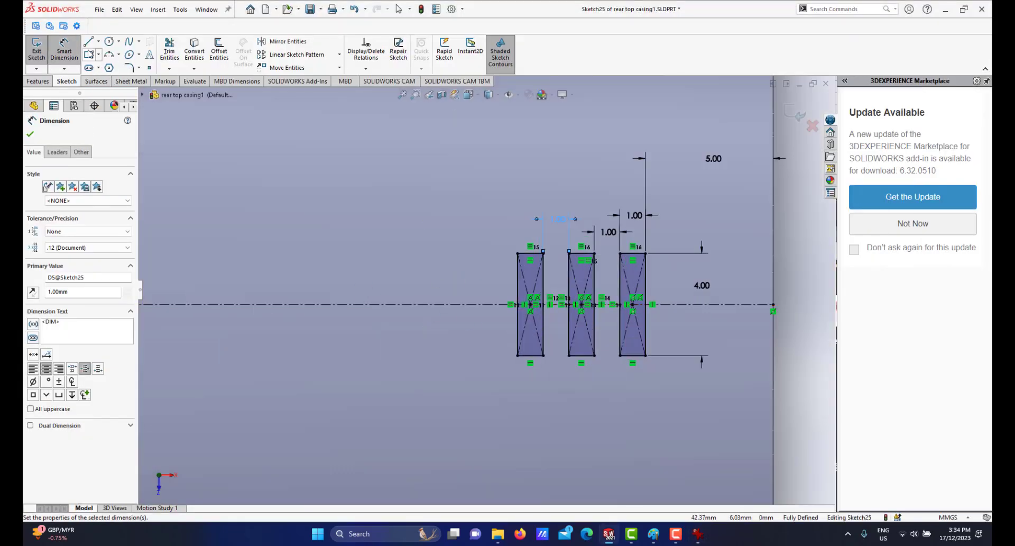
left_click(90, 41)
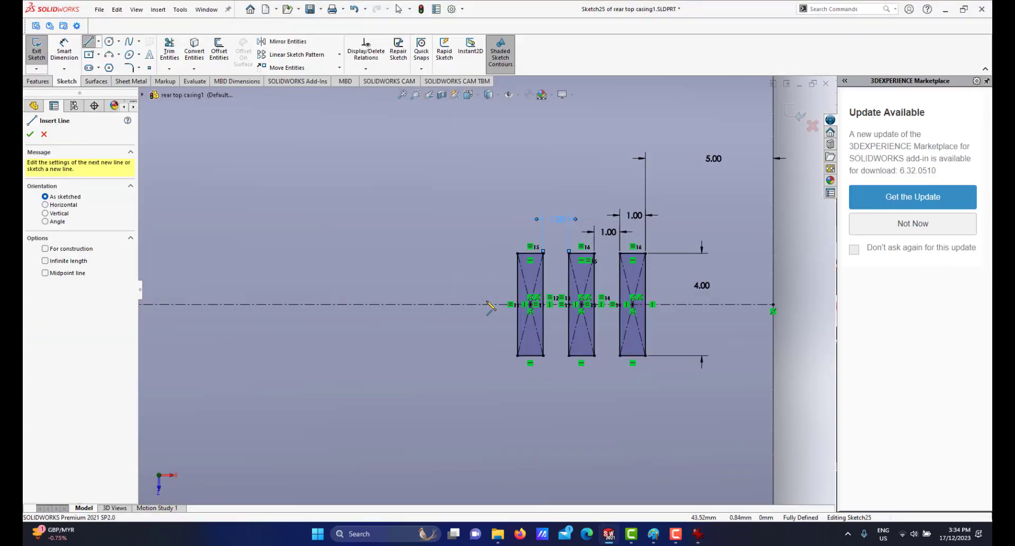
left_click(98, 42)
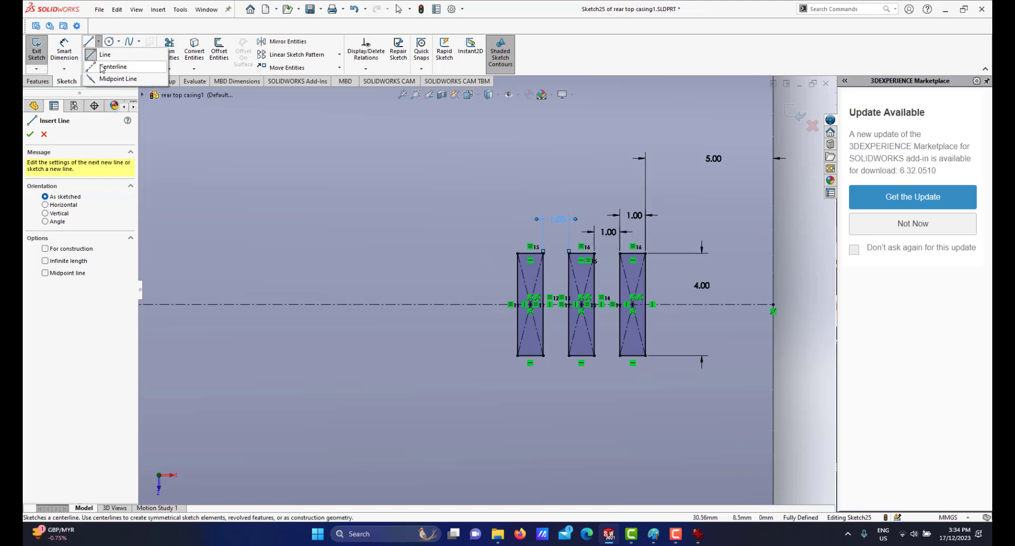
left_click(114, 79)
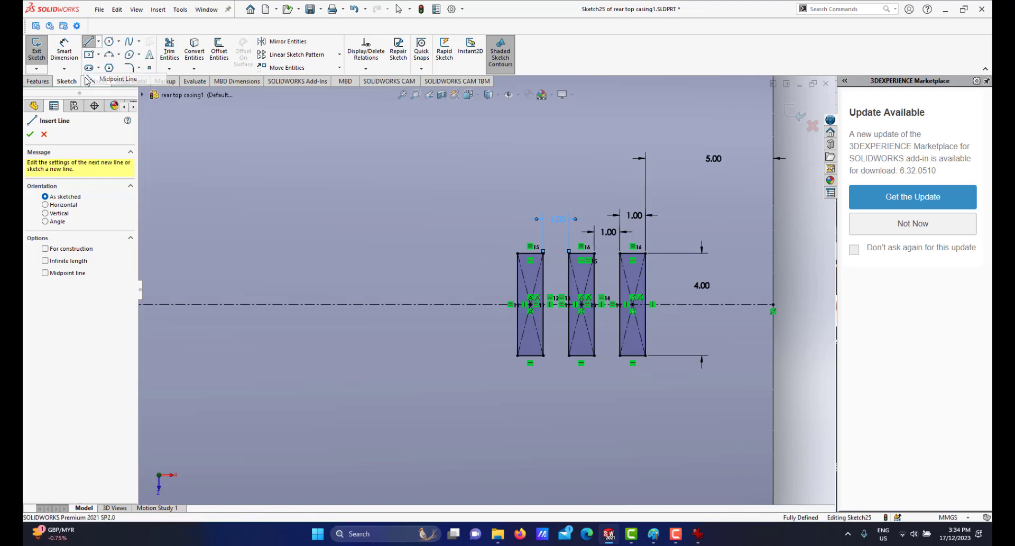
left_click(485, 305)
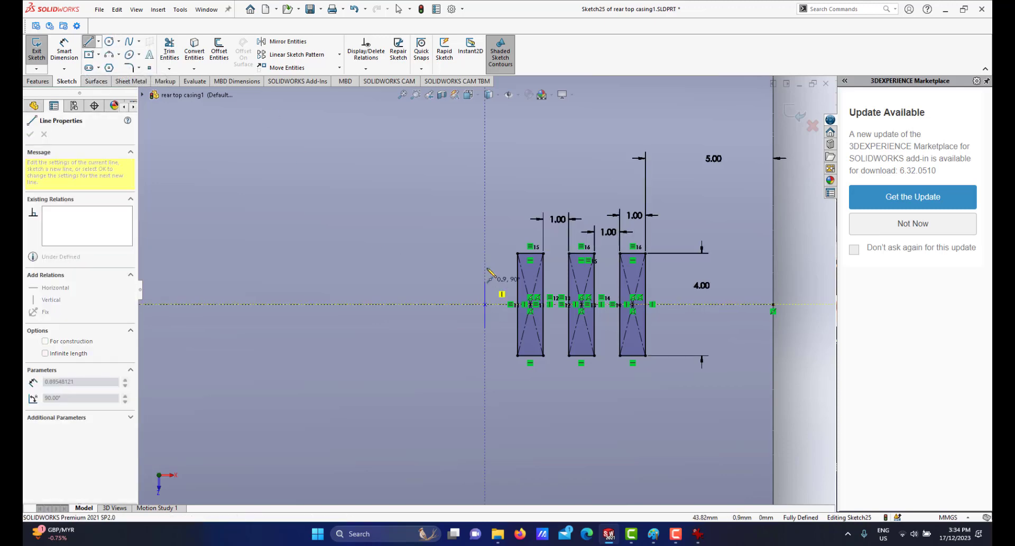
left_click(485, 250)
right_click(499, 236)
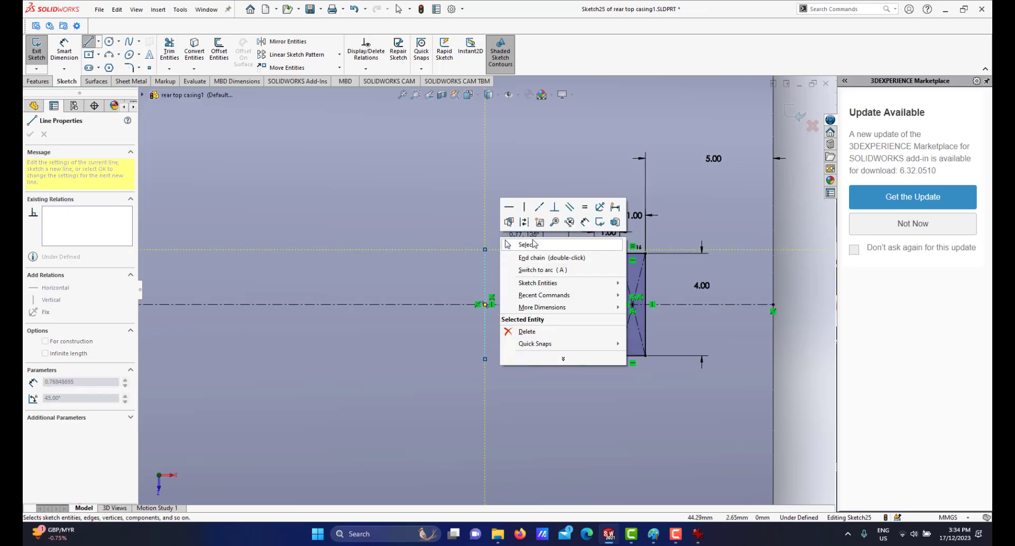
left_click(530, 244)
Make the new vertical line equal in length to the rectangles' vertical sides.
scroll(419, 298, "down", 2)
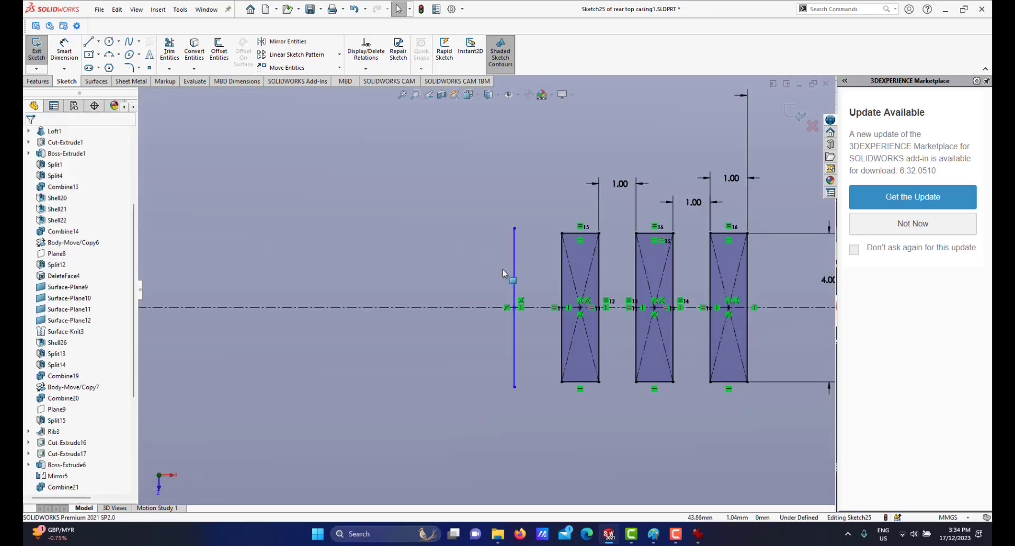
left_click(515, 266)
left_click(562, 265, "ctrl")
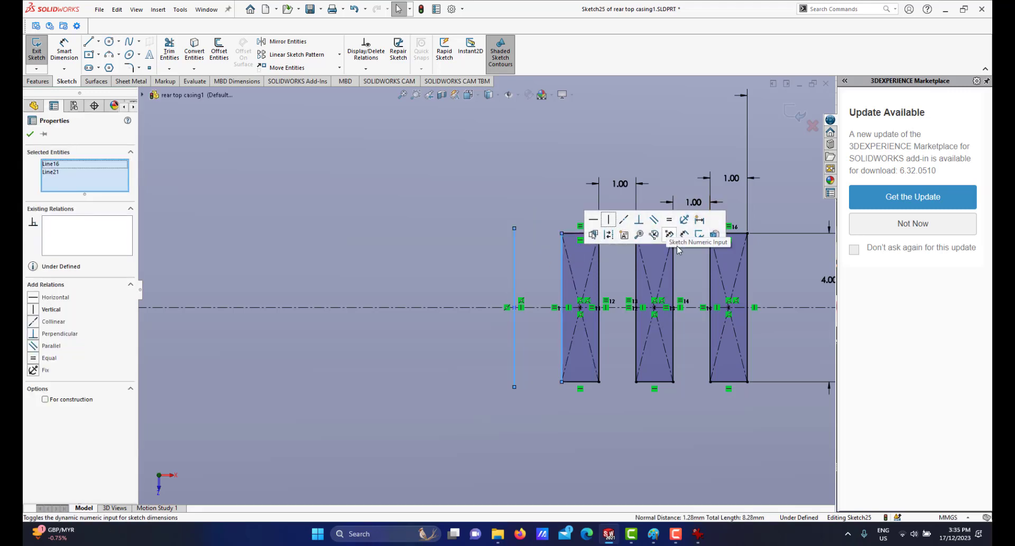
left_click(670, 220)
scroll(665, 249, "up", 3)
left_click(776, 265)
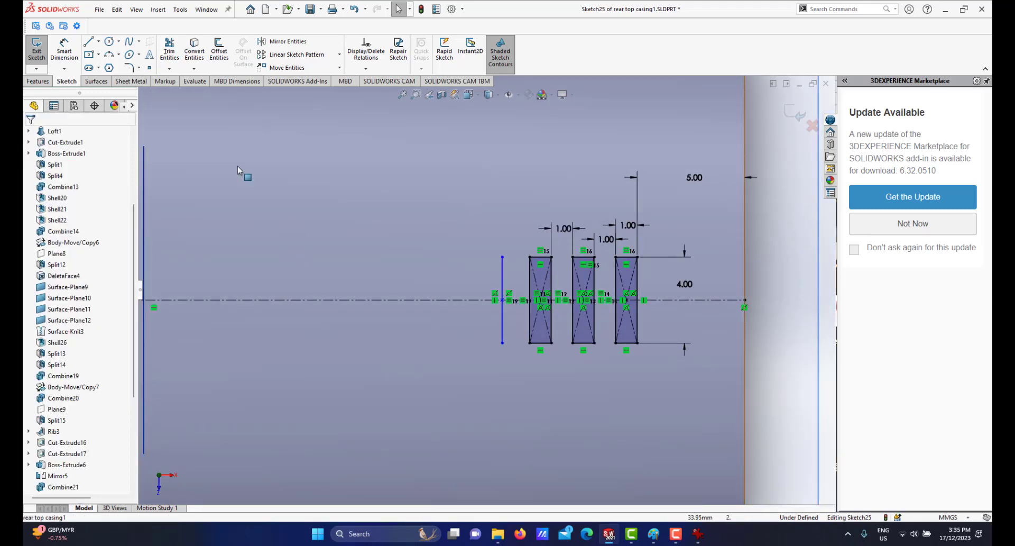
Draw two lines from the vertical line's ends to a point on the centreline, forming a left-pointing triangle.
left_click(89, 42)
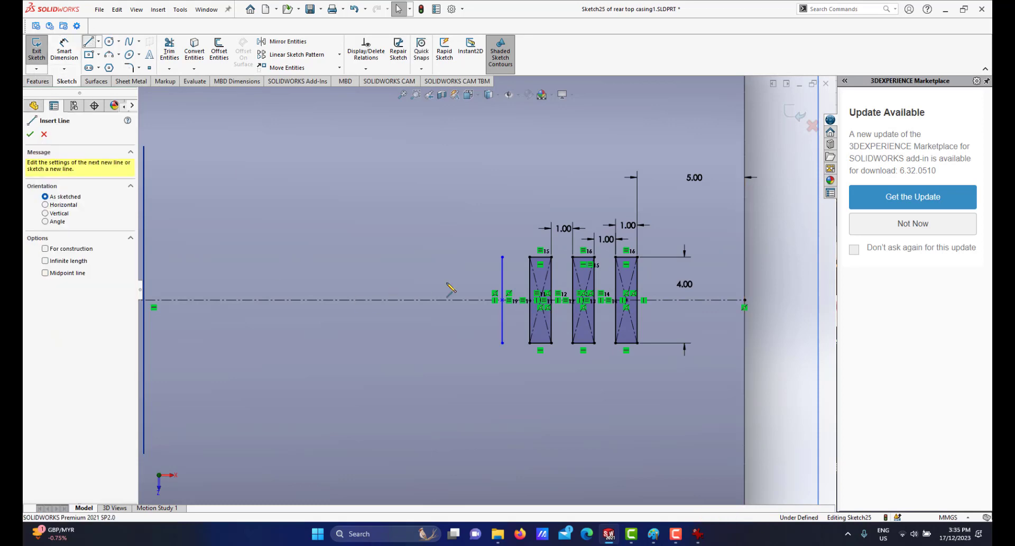
left_click(502, 257)
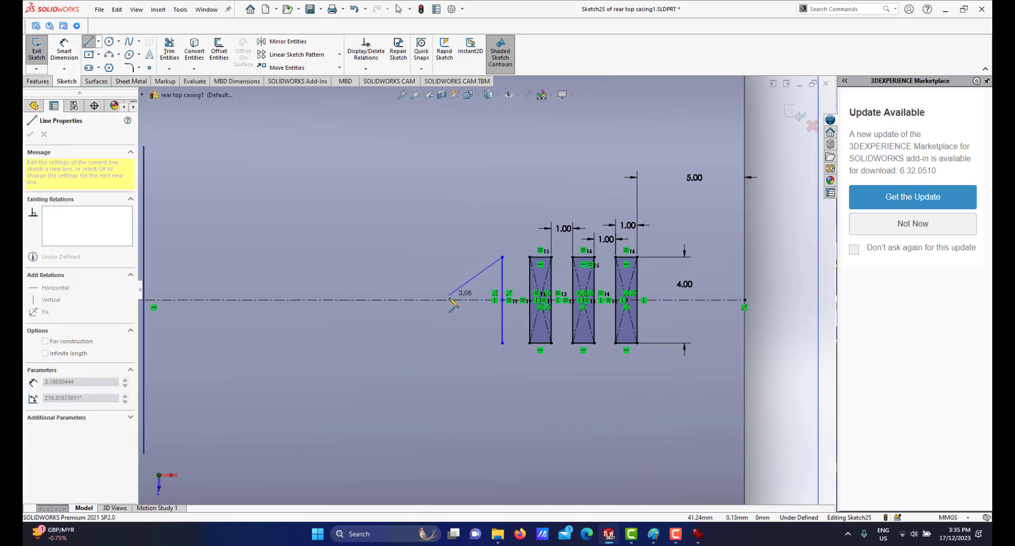
left_click(449, 300)
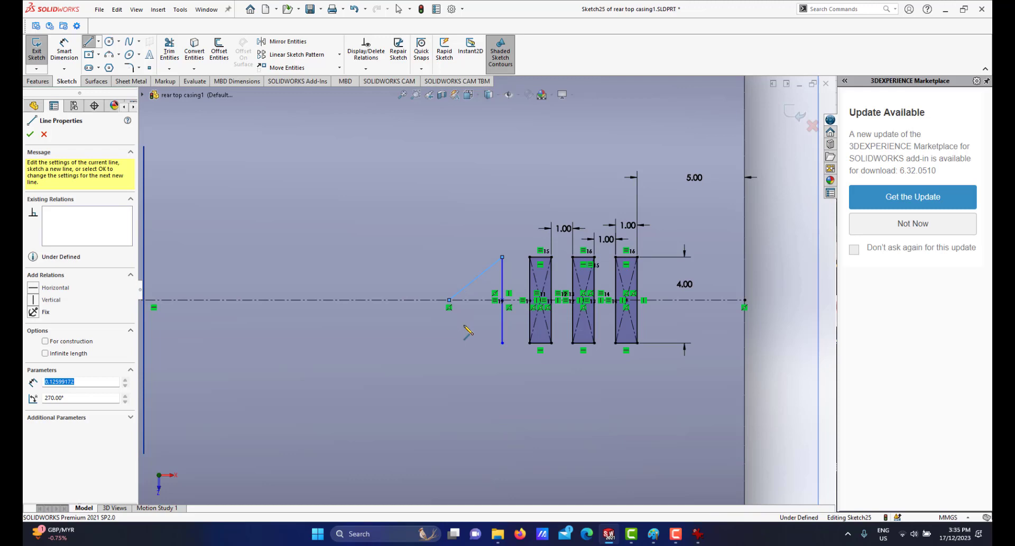
left_click(503, 342)
right_click(534, 386)
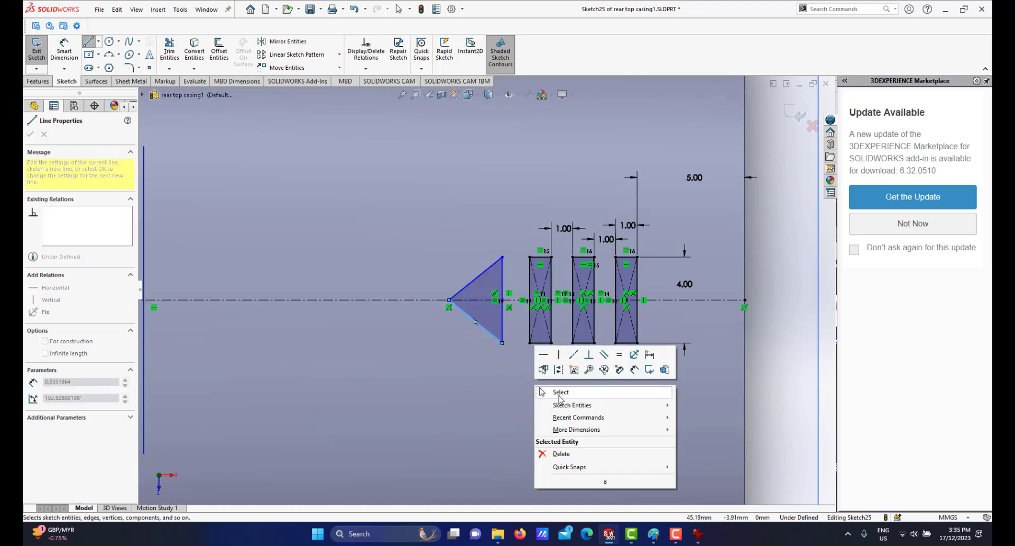
left_click(560, 392)
Select the triangle's vertical side and the leftmost rectangle's left edge to inspect their relations.
scroll(460, 354, "down", 3)
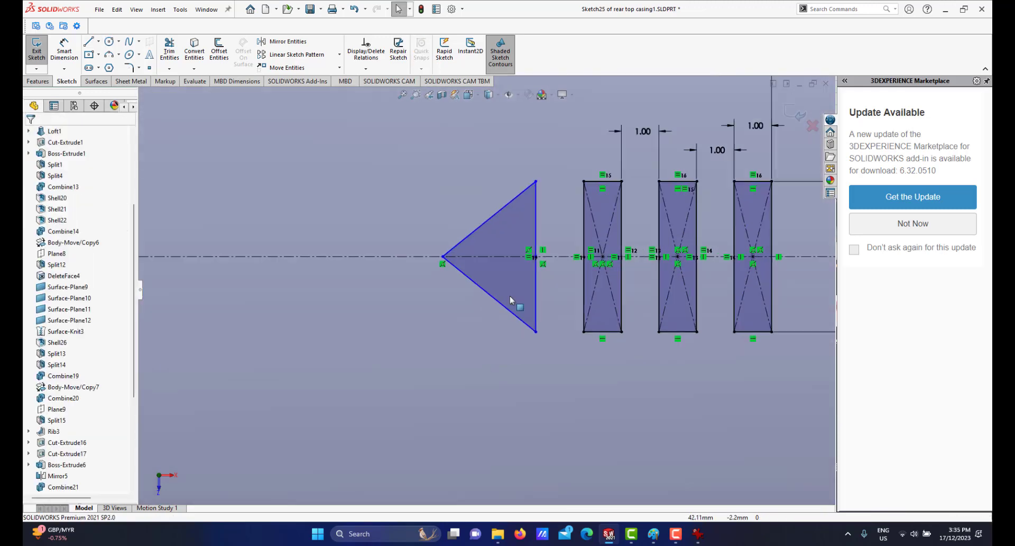
left_click(537, 221)
left_click(585, 222, "ctrl")
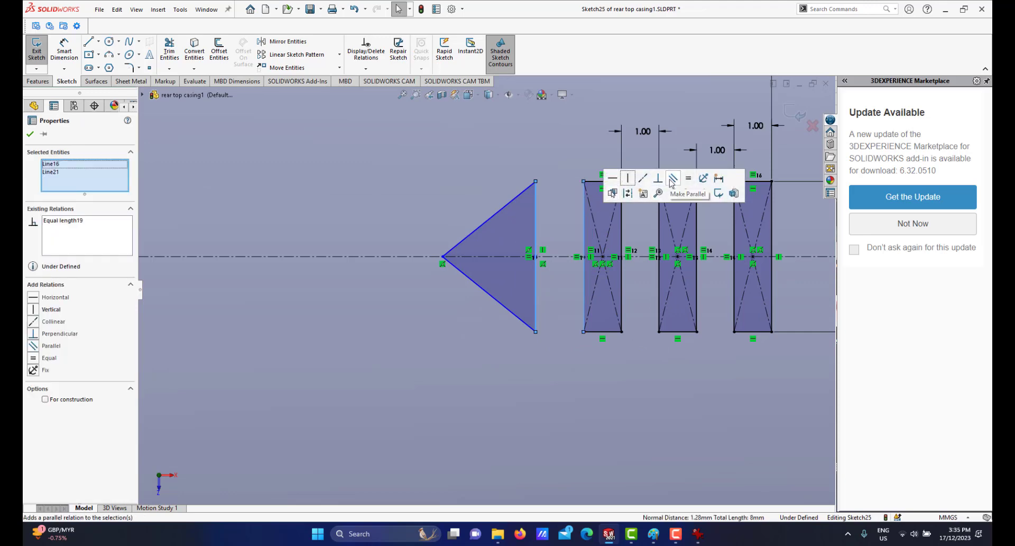
scroll(710, 358, "up", 4)
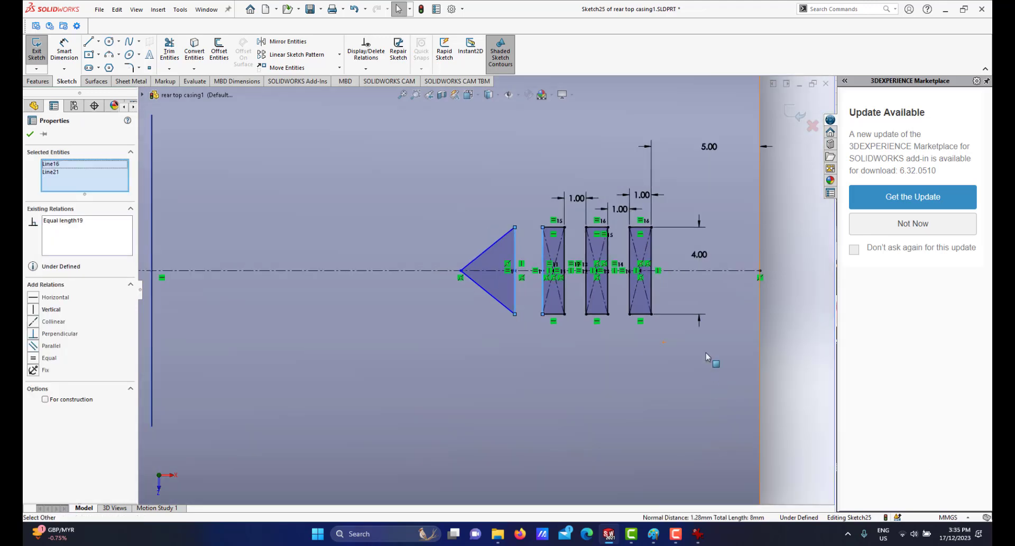
left_click(746, 317)
scroll(559, 245, "down", 2)
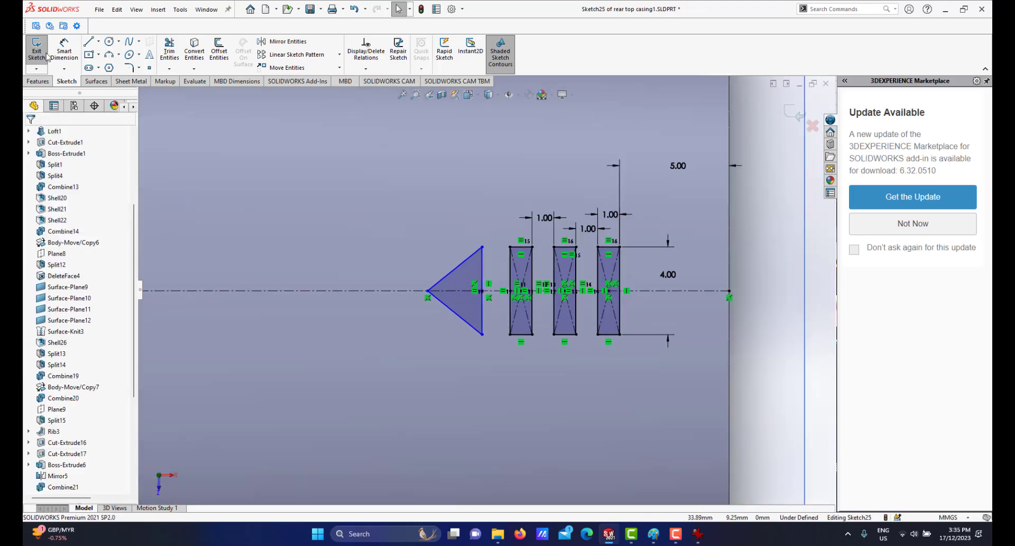
Dimension the gap between the triangle's vertical side and the leftmost rectangle as 1 mm.
left_click(62, 48)
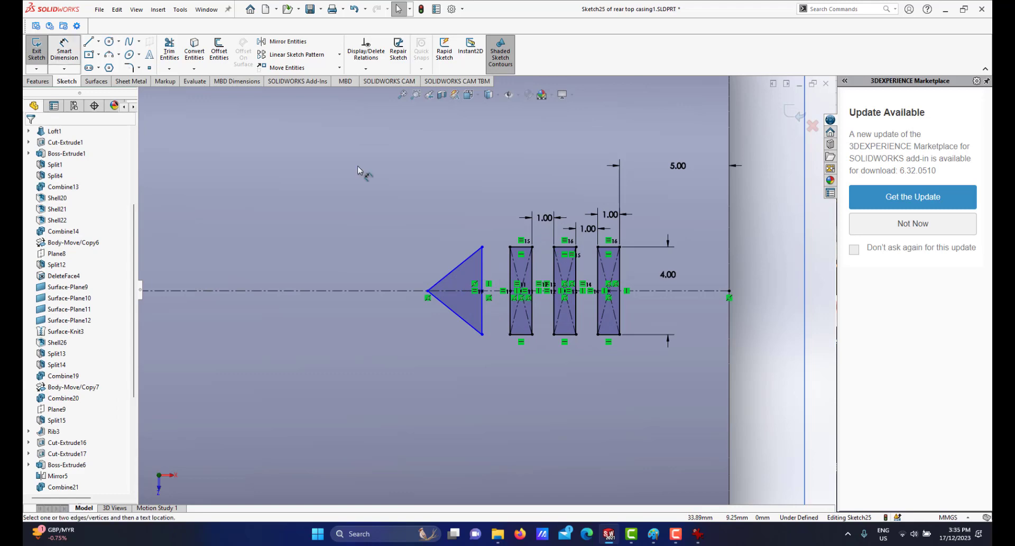
left_click(484, 270)
left_click(510, 267)
left_click(494, 214)
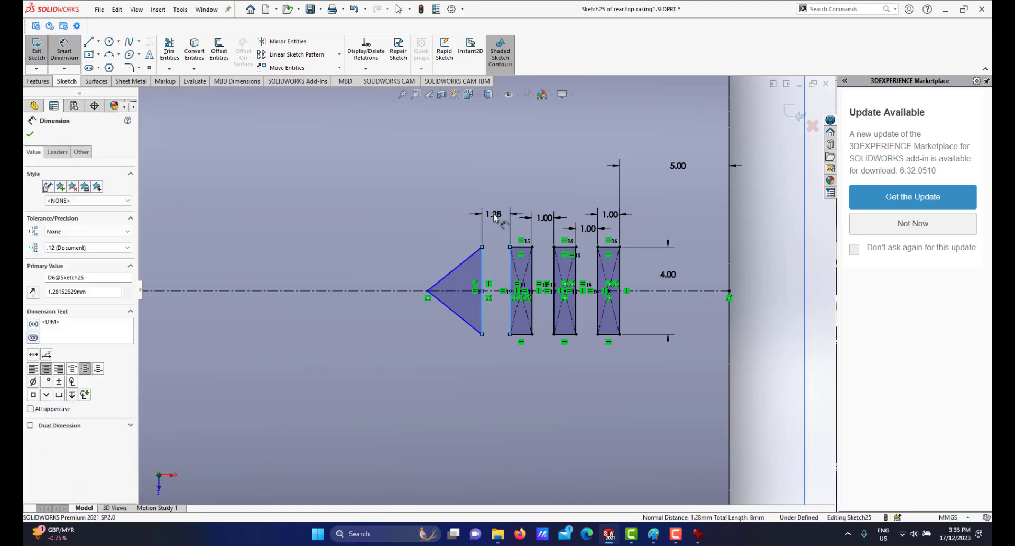
type("1")
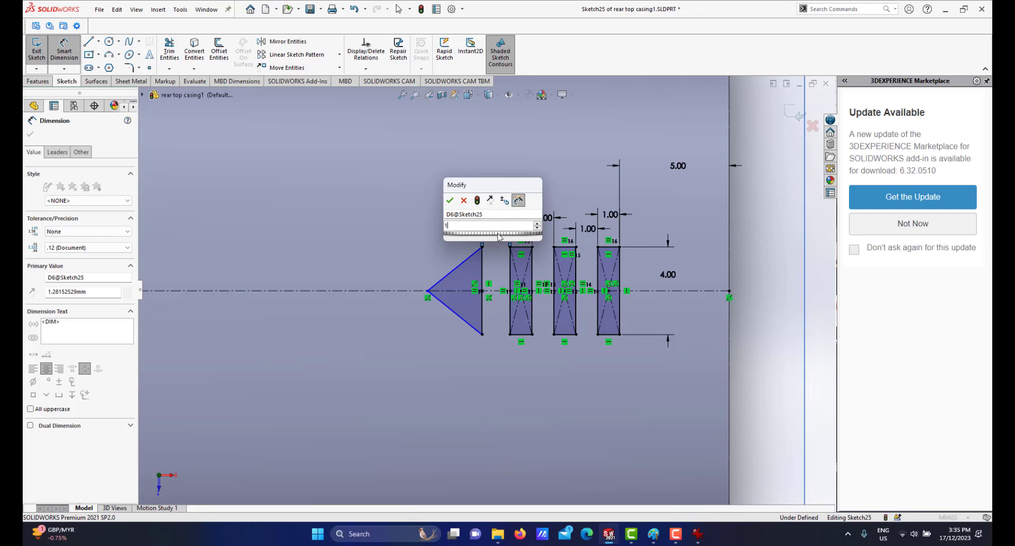
key("Return")
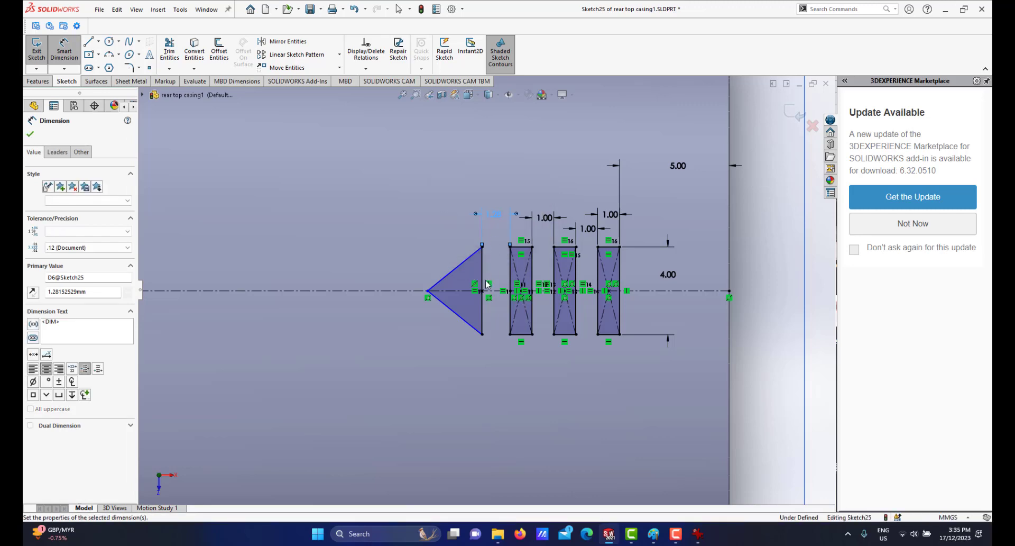
Dimension the triangle's depth from its tip to its vertical side as 3 mm.
scroll(478, 288, "down", 3)
scroll(445, 294, "up", 3)
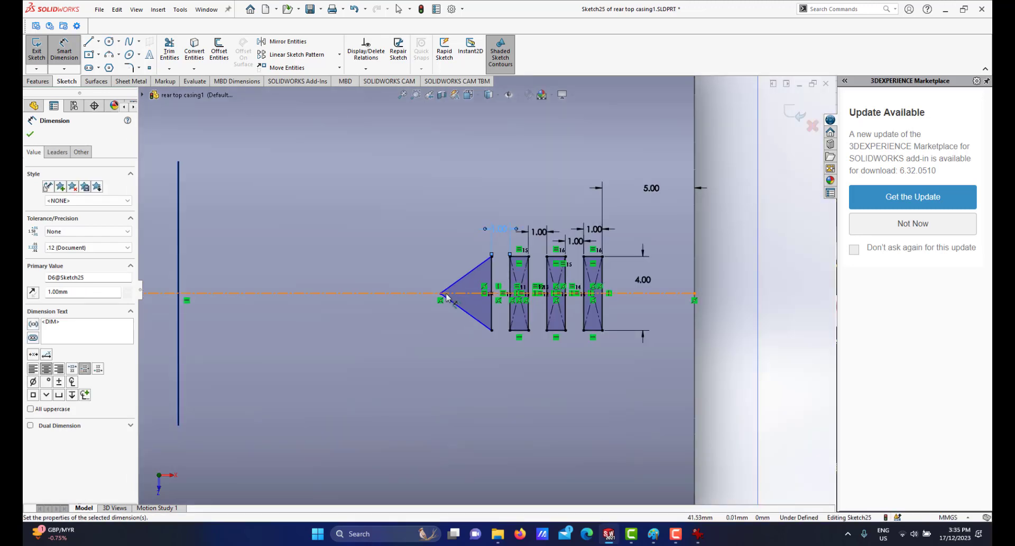
scroll(439, 295, "down", 2)
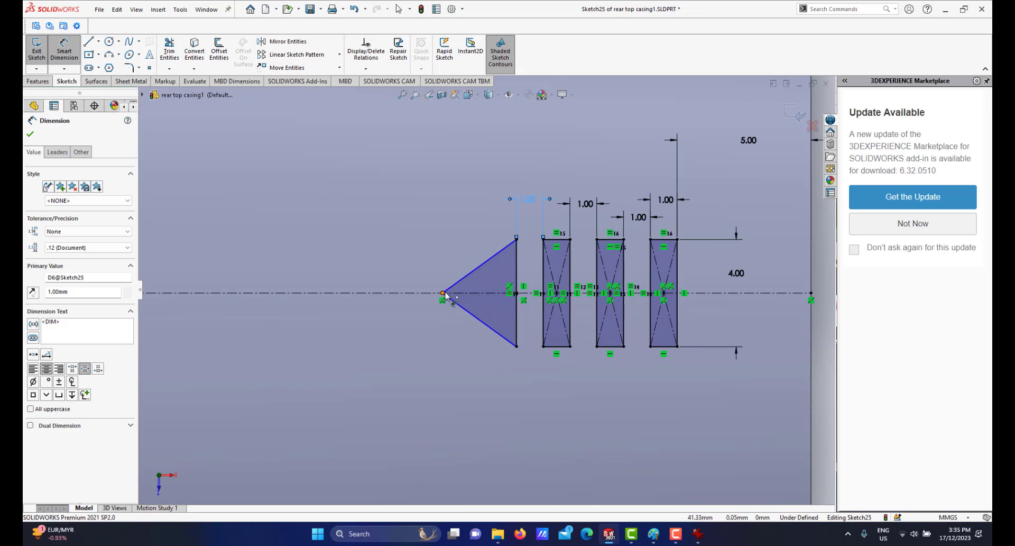
left_click(444, 293)
left_click(517, 273)
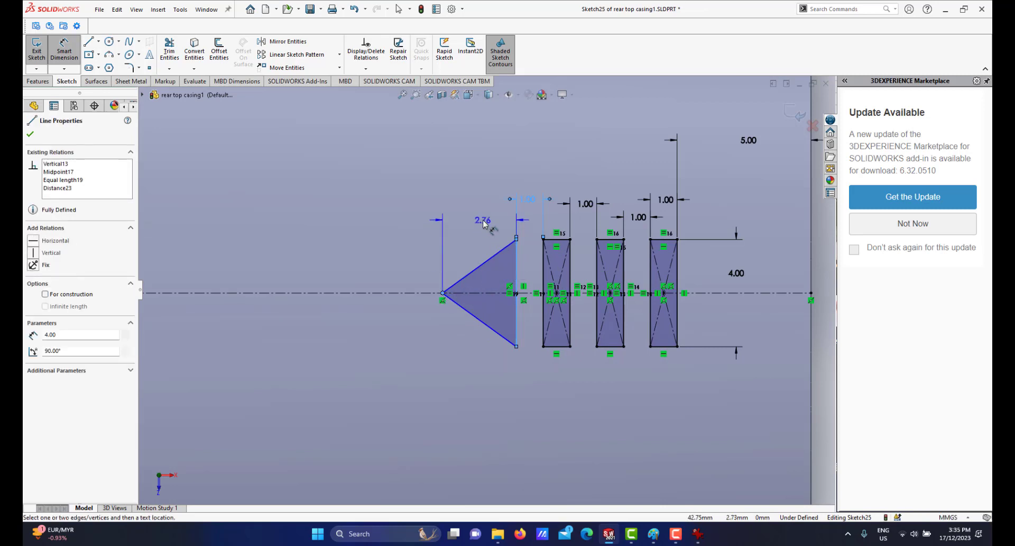
left_click(483, 223)
type("3")
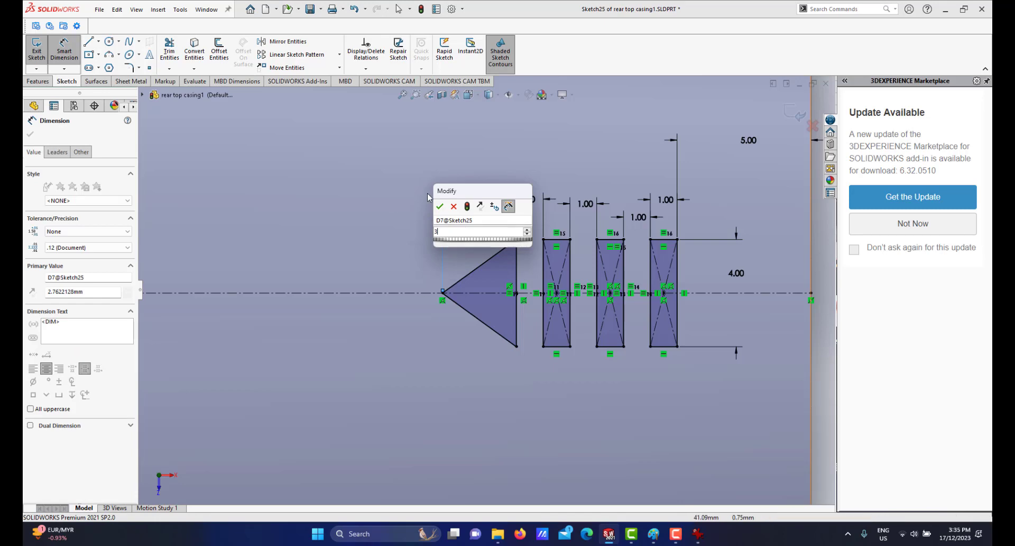
key("Escape")
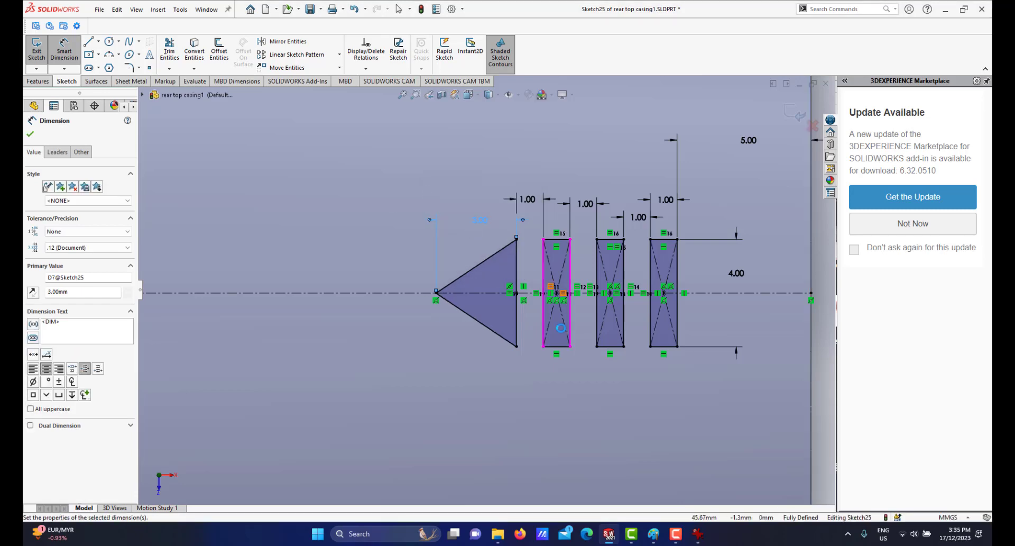
Examine the ridge sketch's placement on the rear top casing in 3D.
scroll(536, 333, "up", 3)
scroll(496, 298, "down", 3)
scroll(498, 296, "up", 5)
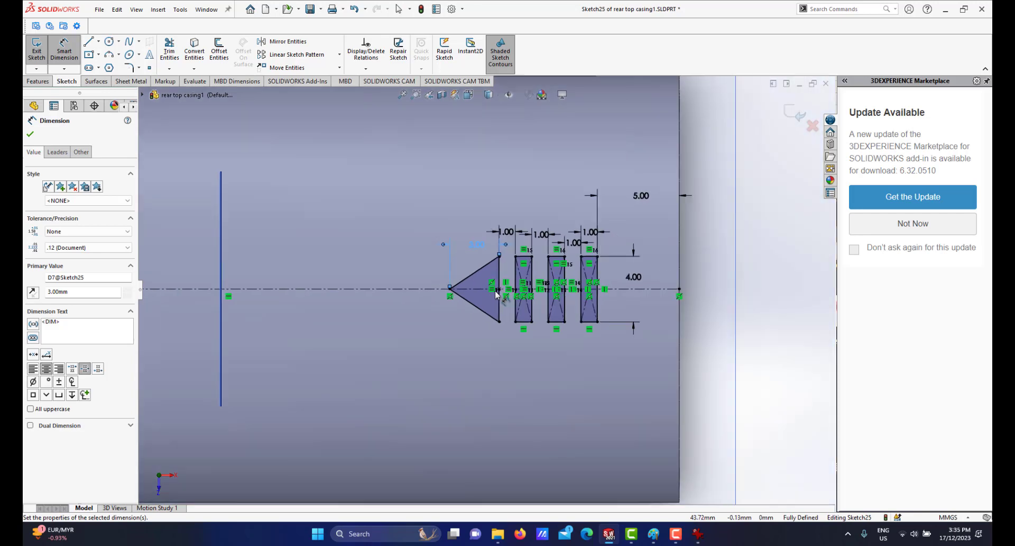
scroll(500, 295, "down", 1)
scroll(500, 295, "down", 1)
scroll(500, 295, "up", 3)
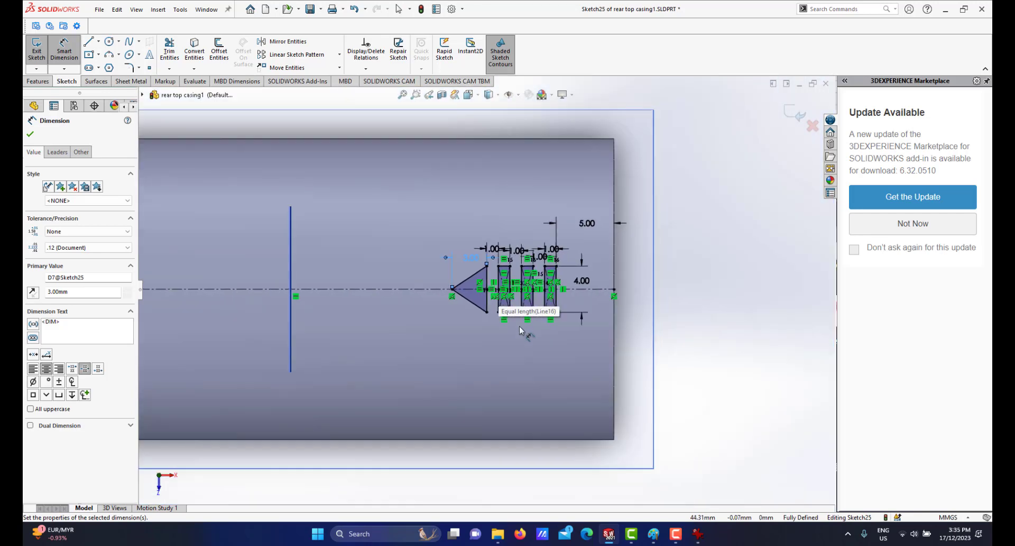
mouse_move(500, 295)
middle_mouse_down()
mouse_move(497, 213)
mouse_move(487, 258)
mouse_move(473, 231)
middle_mouse_up()
scroll(497, 213, "up", 3)
scroll(473, 231, "down", 1)
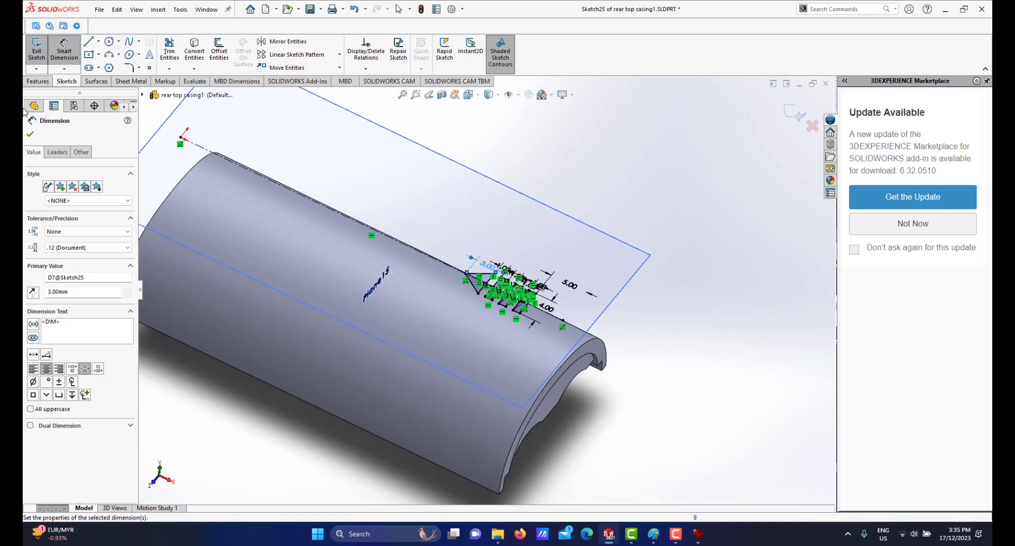
Extrude the ridge sketch 0.5 mm starting from the casing's curved top surface.
left_click(37, 82)
left_click(44, 55)
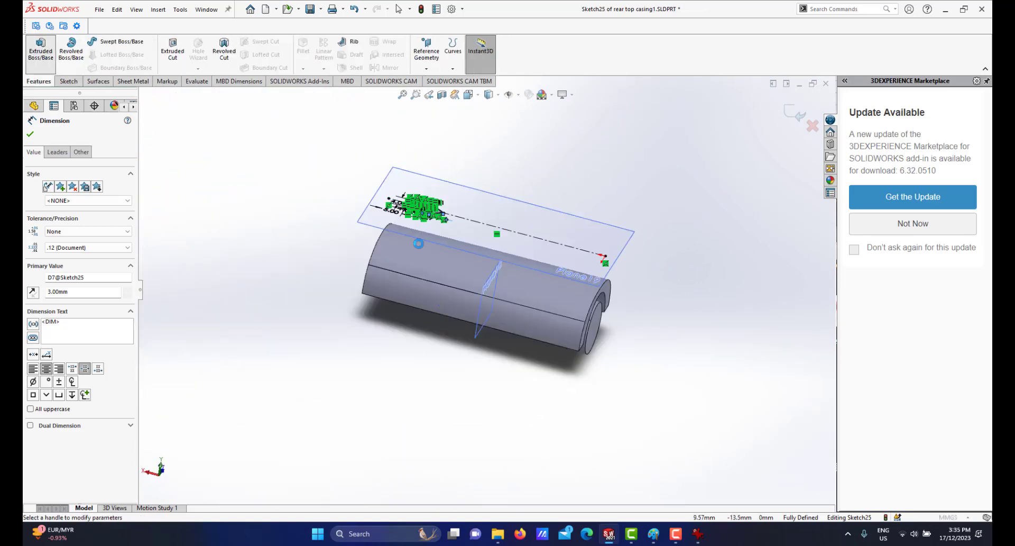
left_click(85, 164)
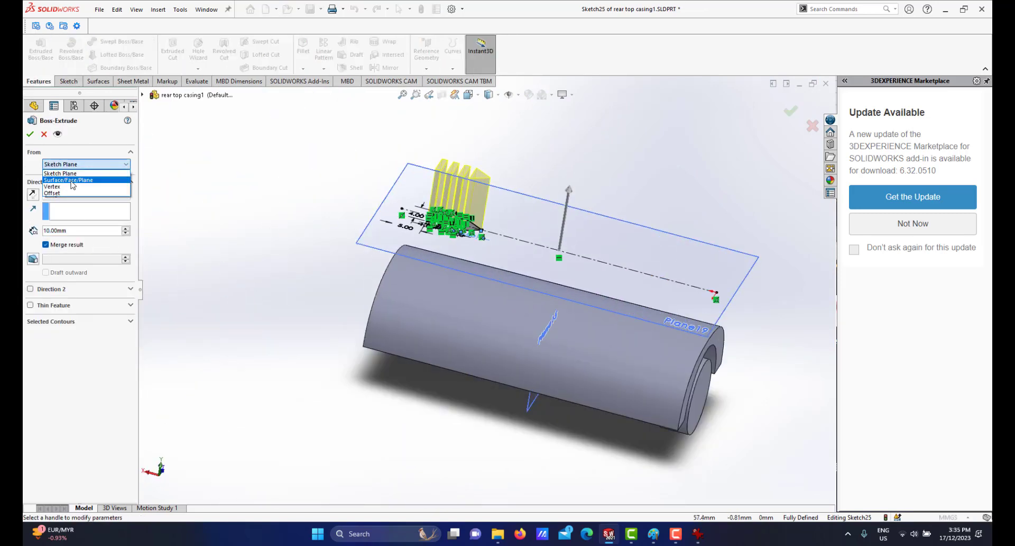
left_click(69, 178)
left_click(433, 279)
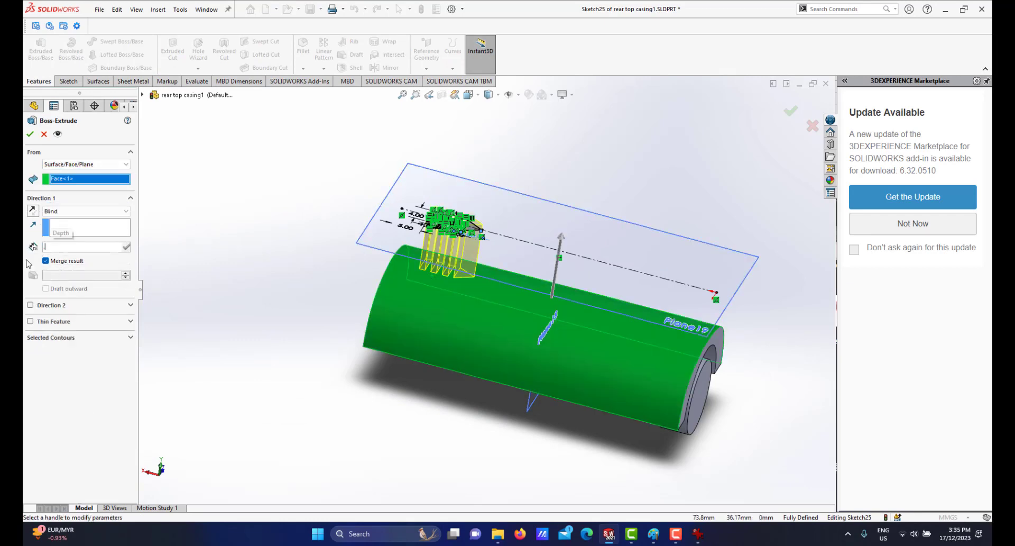
type("0.5")
key("Return")
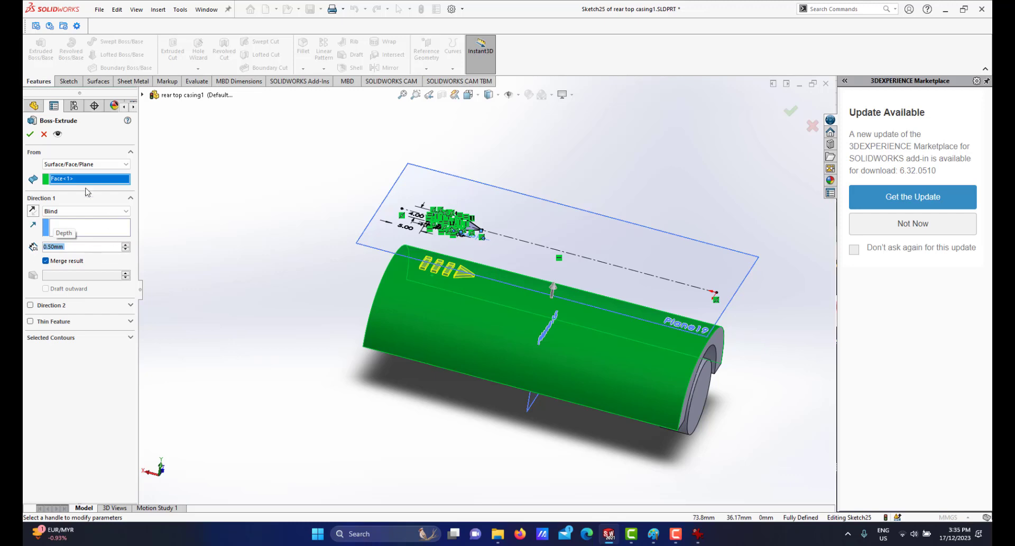
left_click(35, 135)
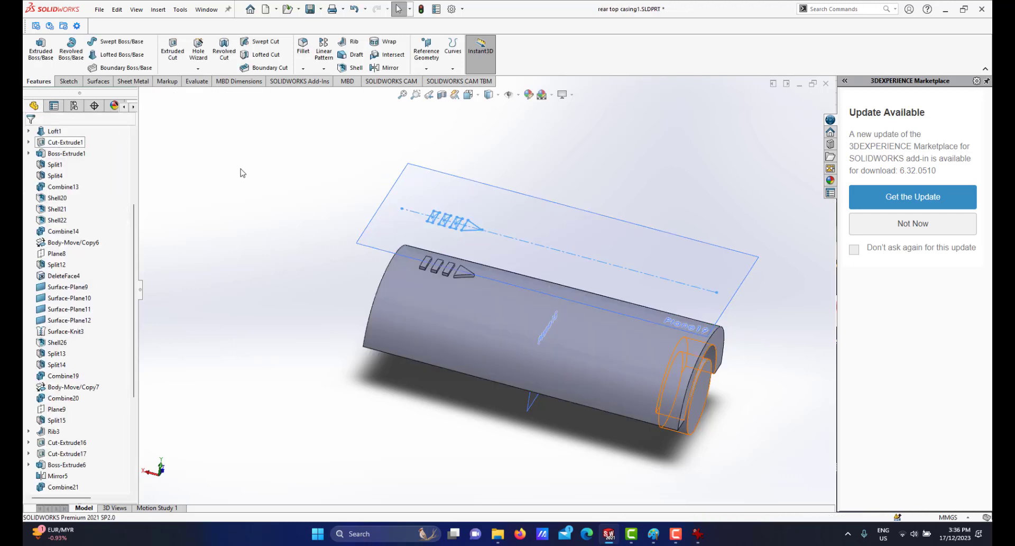
Hide the sketch plane and orbit around the extruded ridges on the rear top casing.
scroll(548, 265, "down", 2)
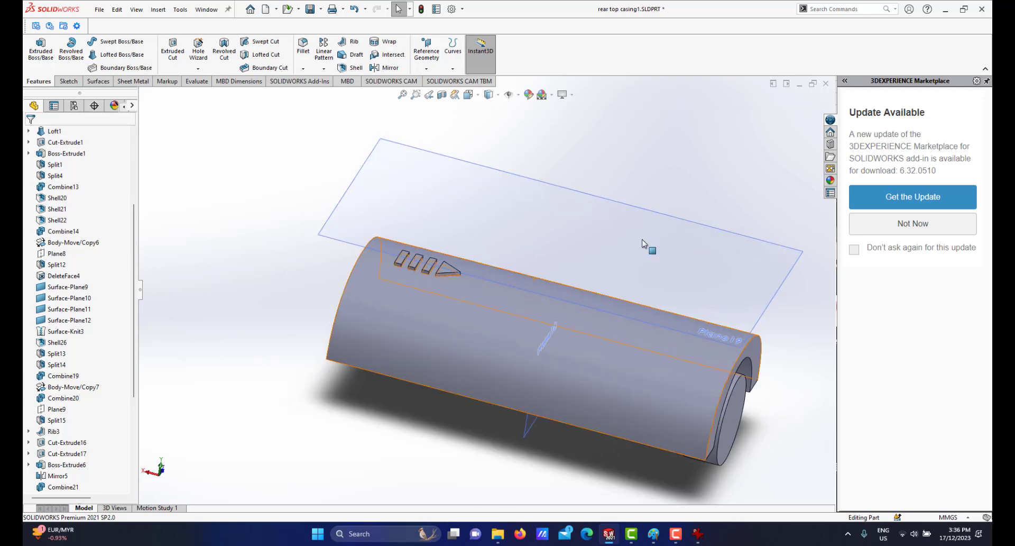
left_click(684, 223)
left_click(739, 191)
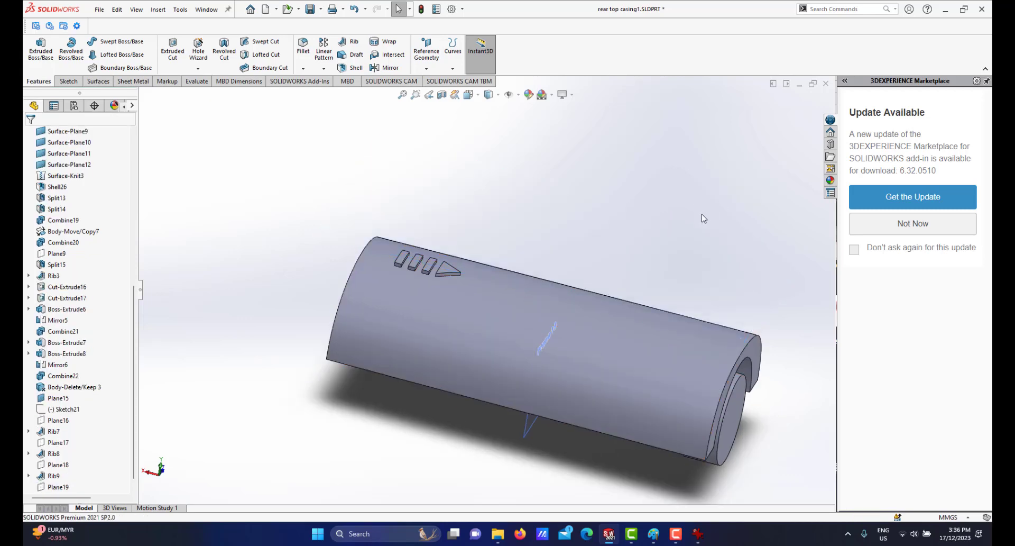
middle_click_drag(488, 264, 480, 294)
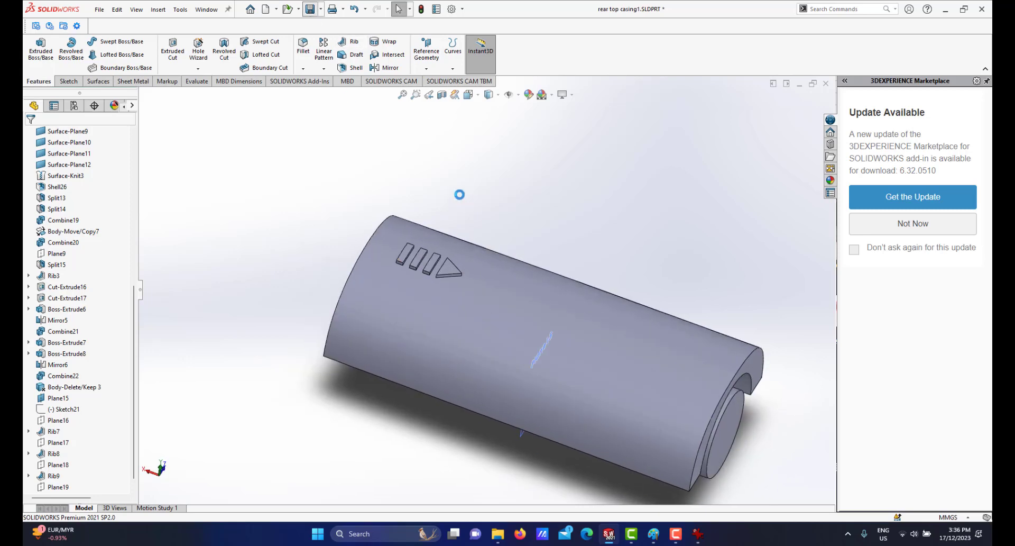
scroll(492, 339, "down", 2)
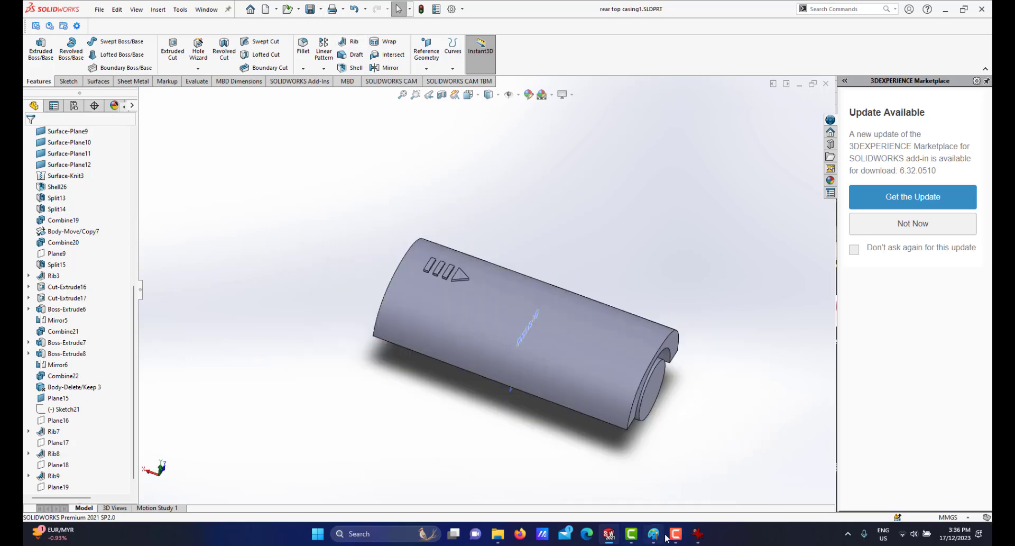
Switch to the assembly and compare it with the product photo in the image viewer.
mouse_move(614, 539)
left_click(517, 458)
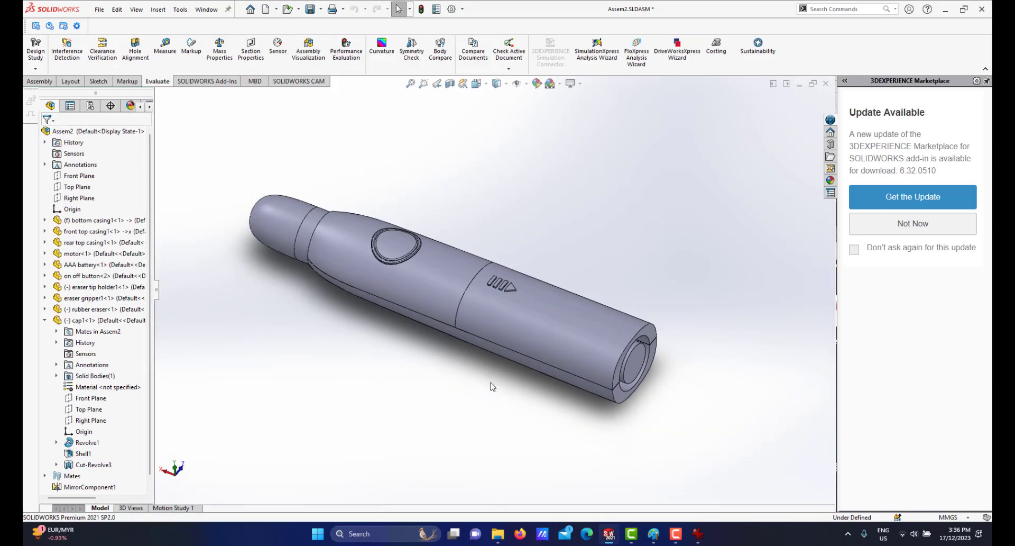
left_click(697, 534)
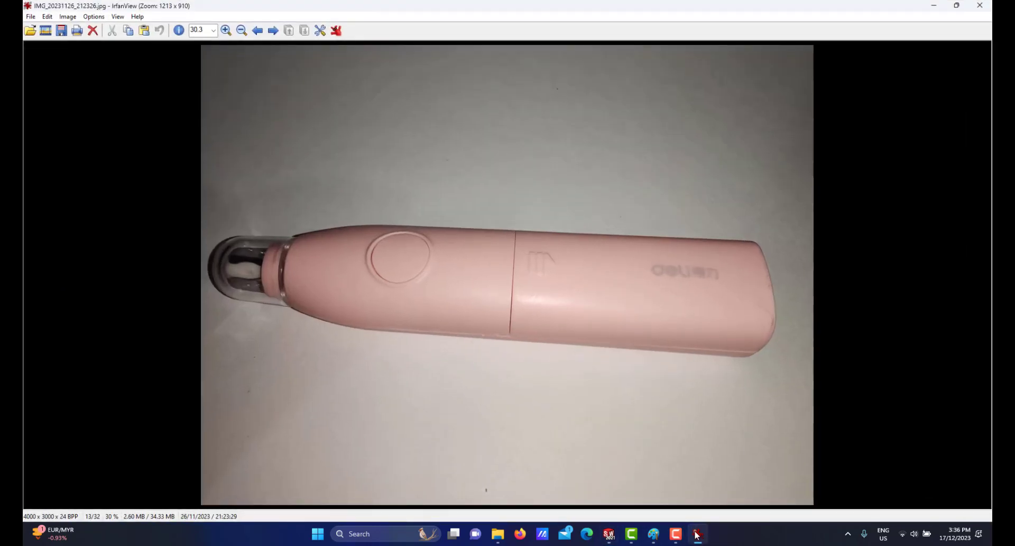
left_click(697, 535)
Reorient the assembly and apply a section view on the Front Plane to inspect the interior.
middle_click_drag(426, 324, 464, 346)
key("space")
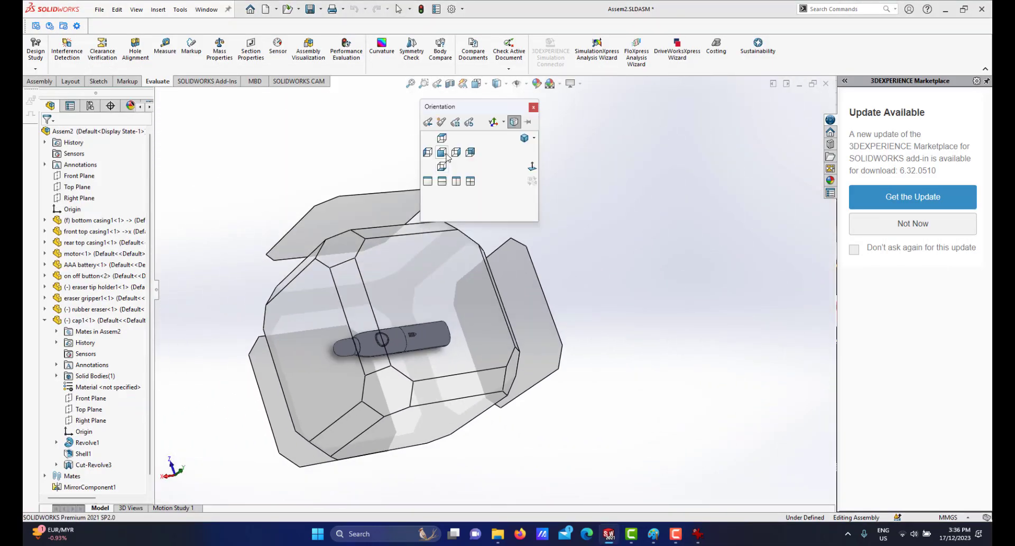
left_click(386, 393)
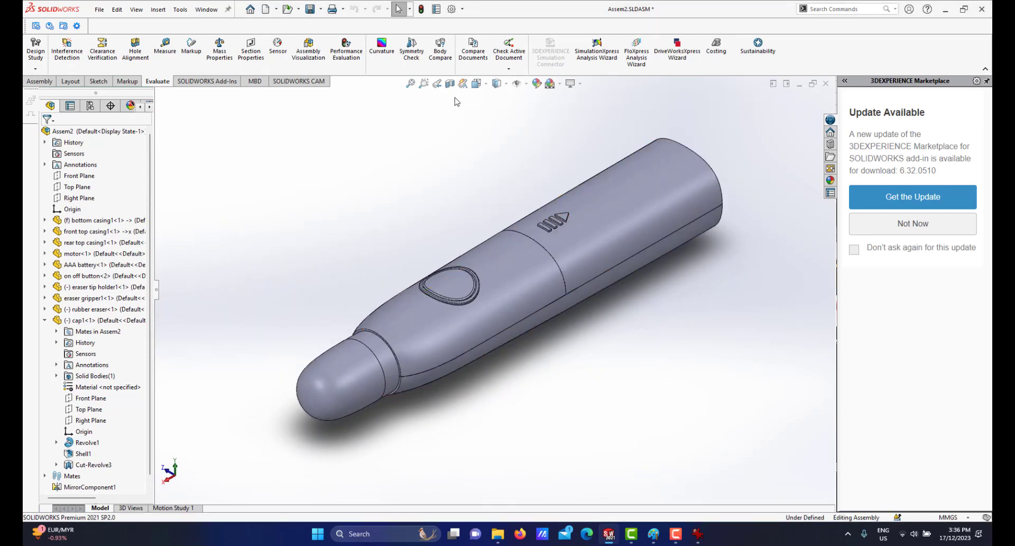
left_click(450, 83)
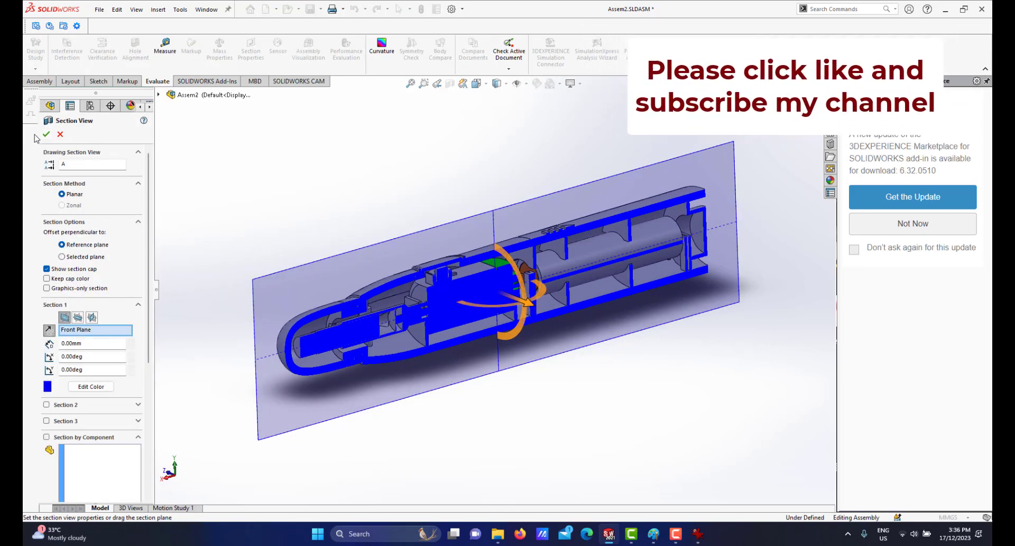
left_click(47, 134)
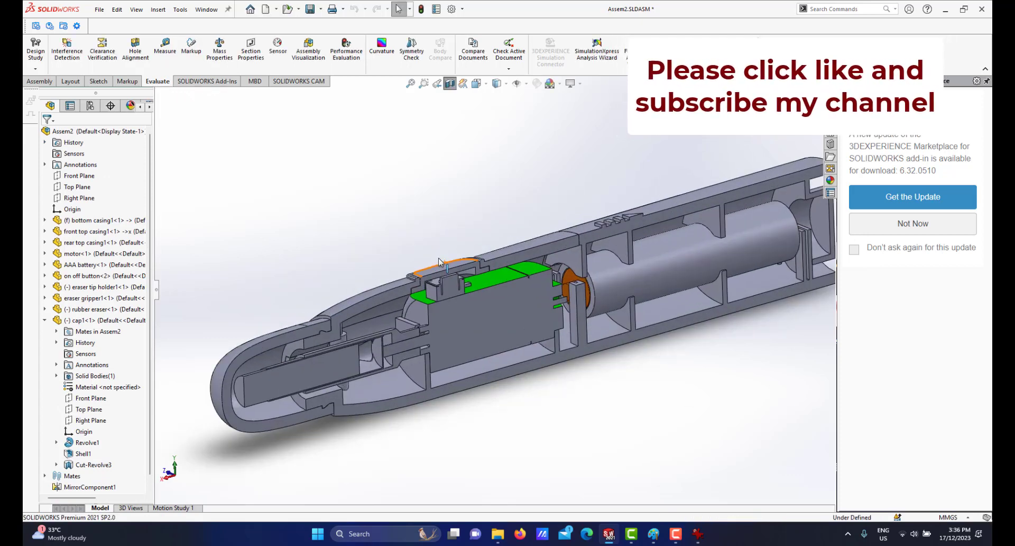